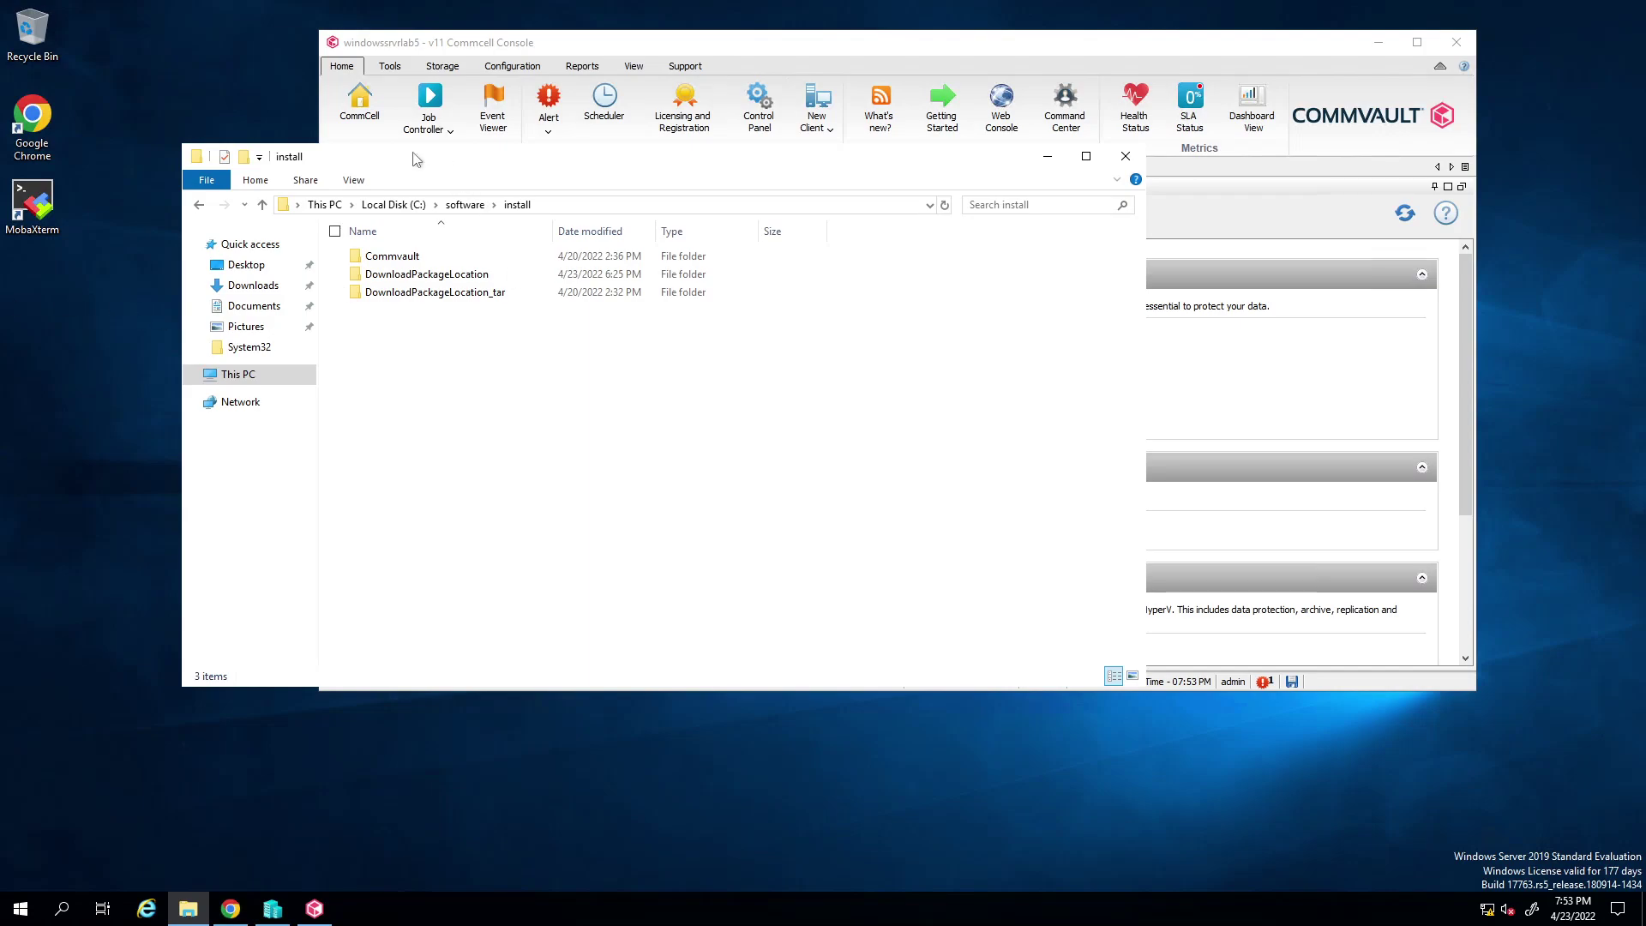
left_click_drag(374, 163, 322, 177)
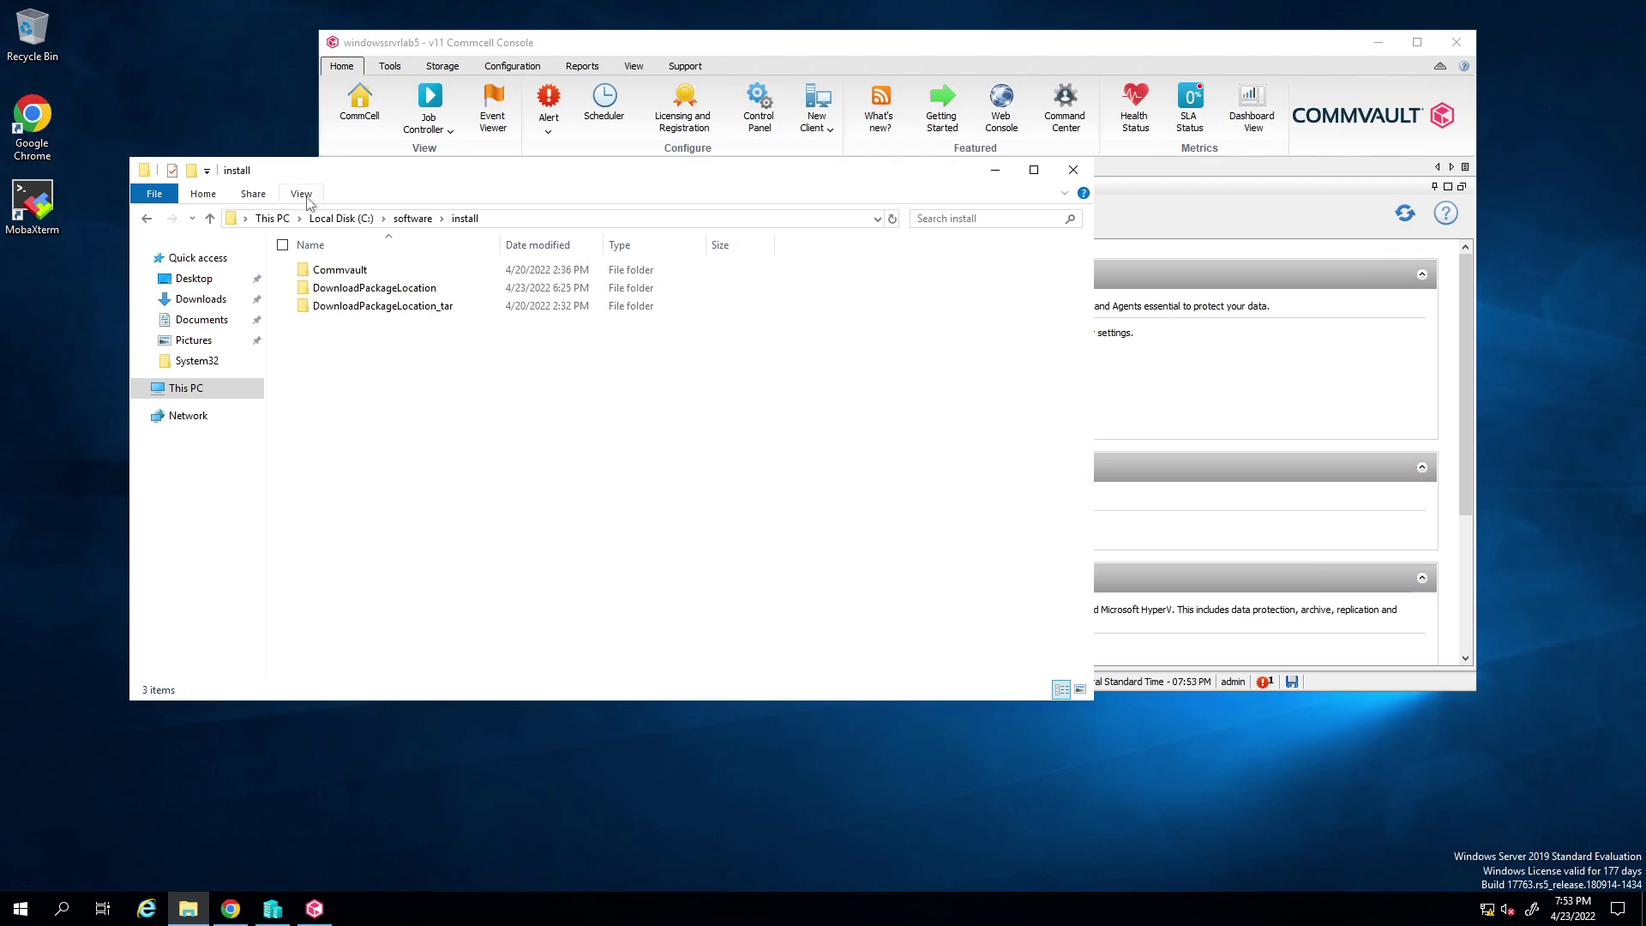
left_click_drag(309, 180, 248, 161)
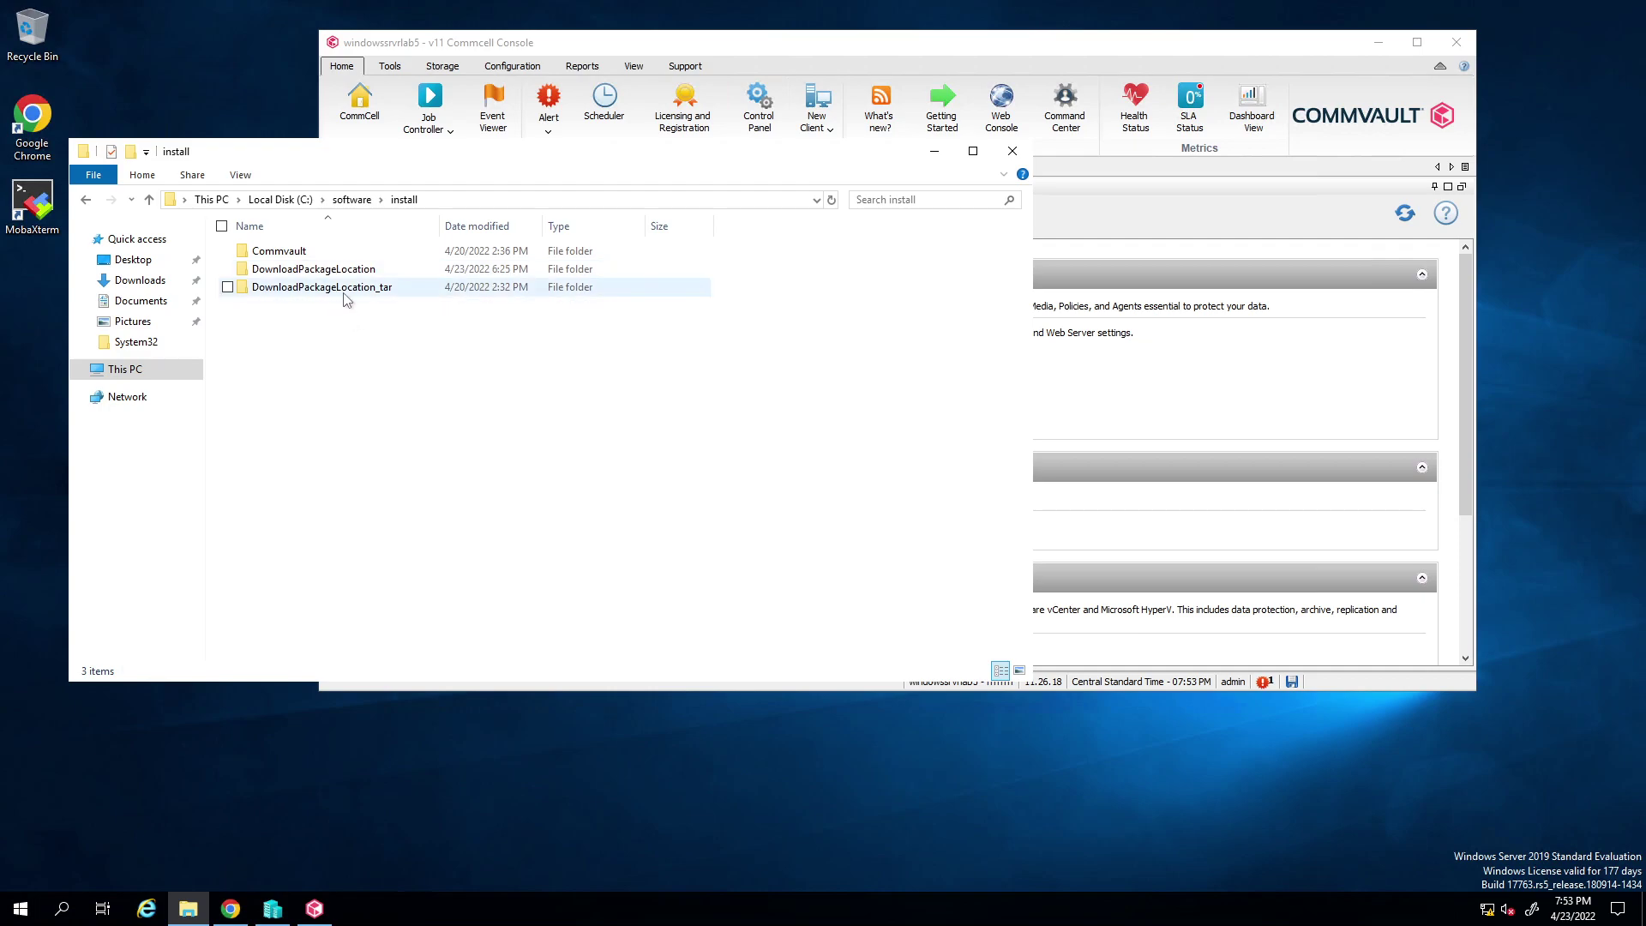
left_click_drag(409, 160, 406, 211)
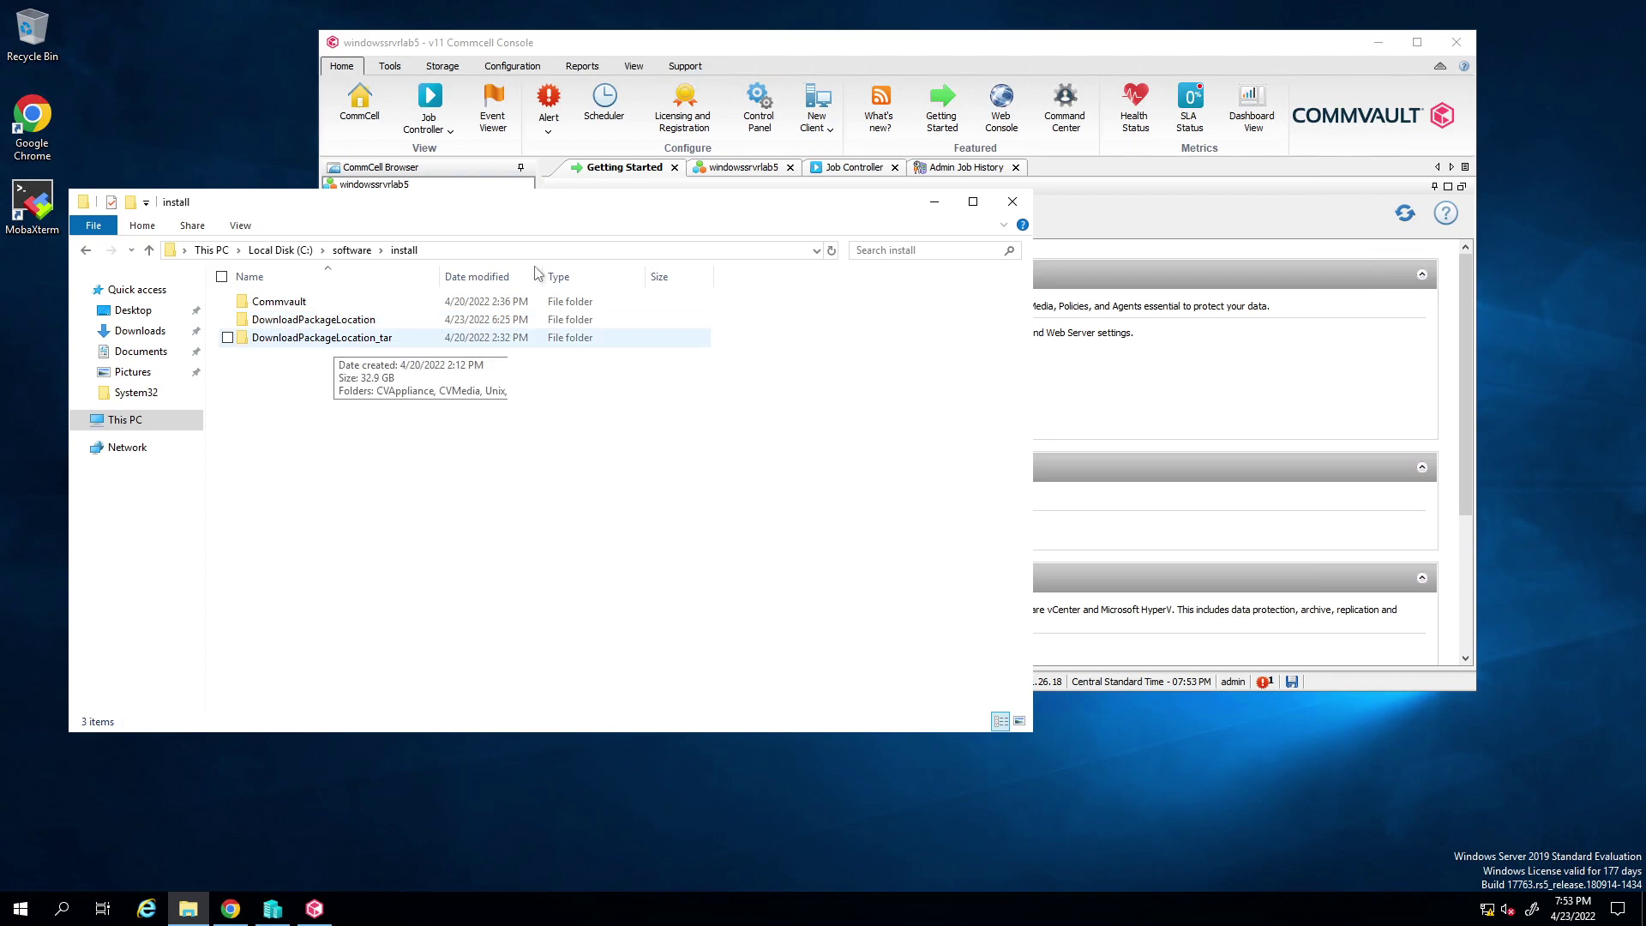
left_click(635, 44)
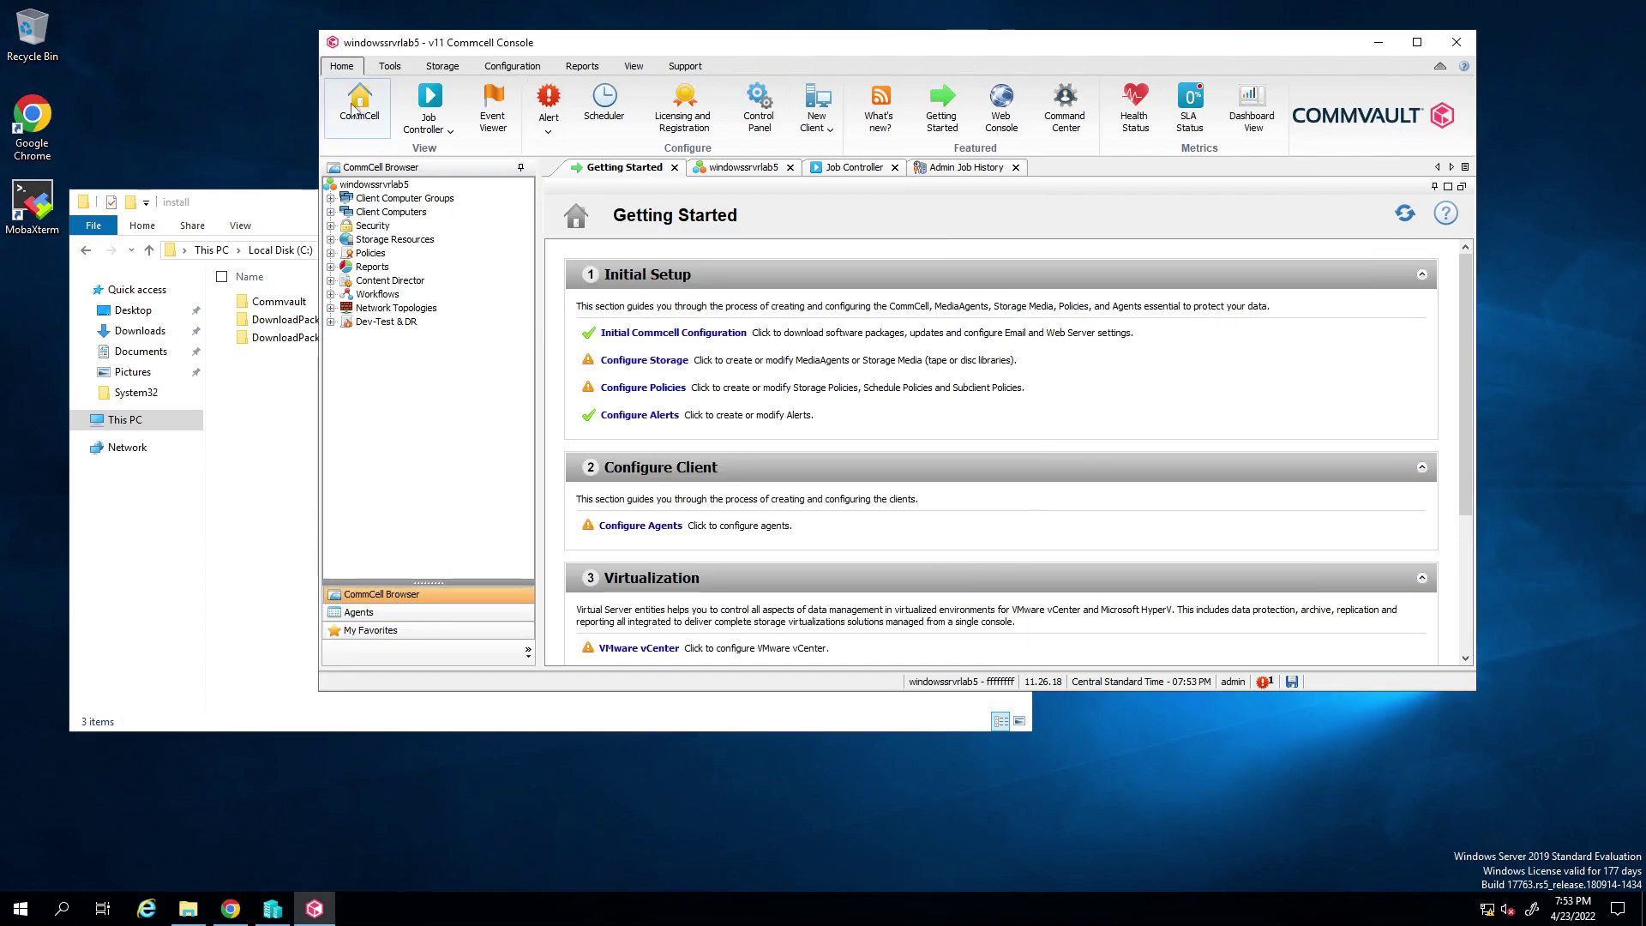
left_click(272, 204)
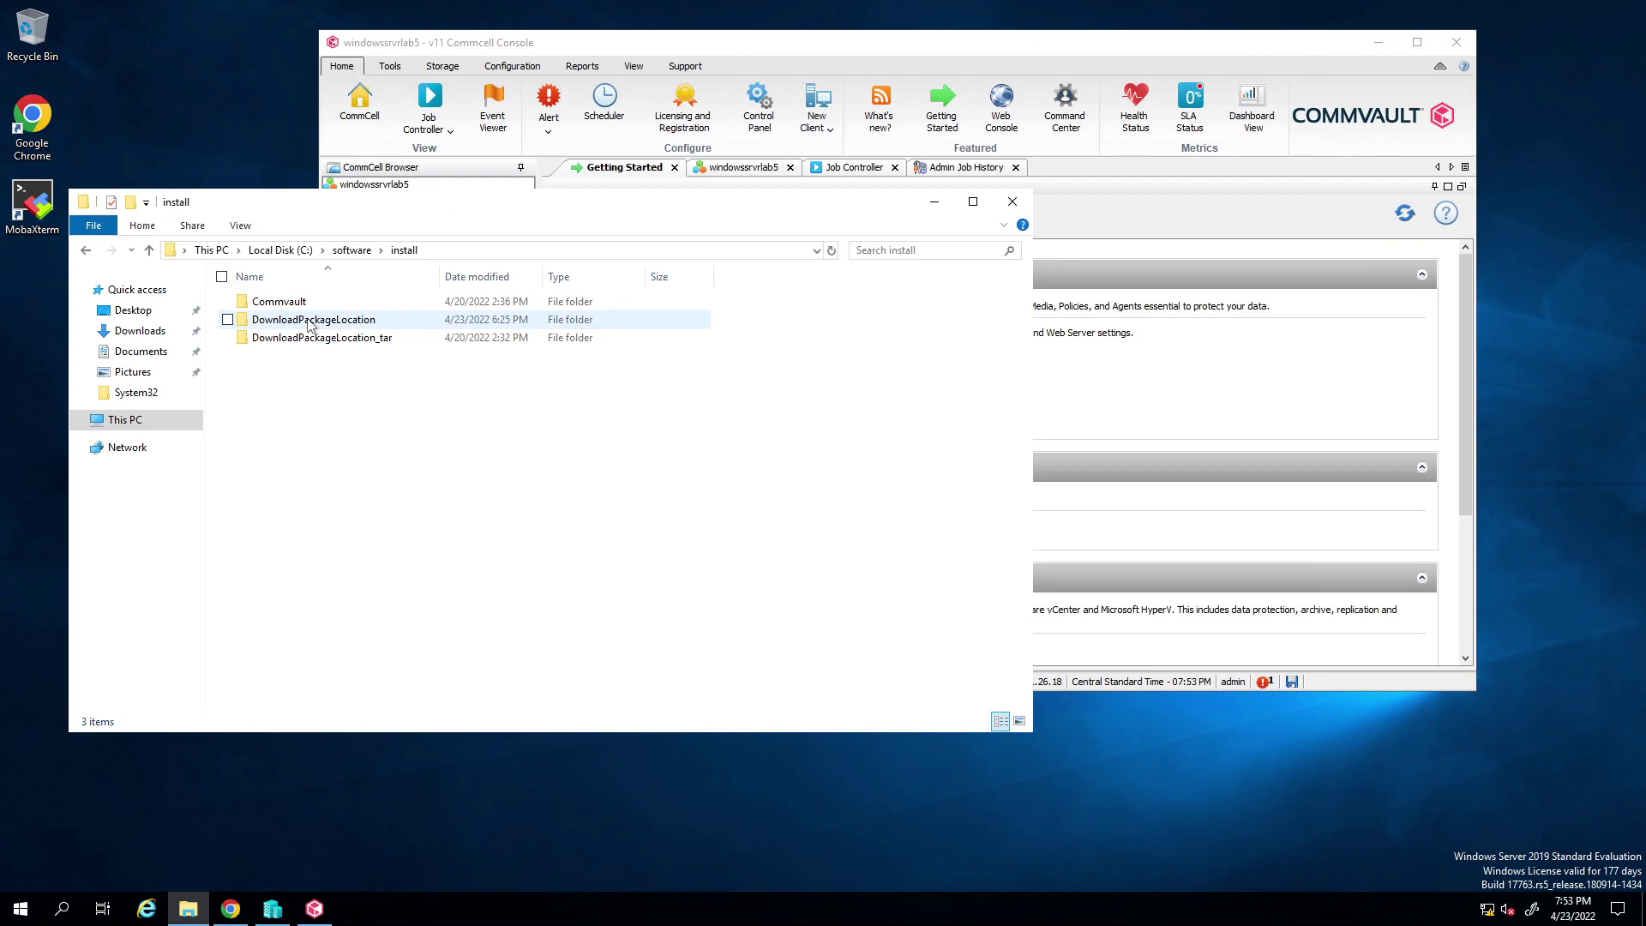
Step: Open the WinX64 folder inside DownloadPackageLocation and launch the Commvault Setup application
mouse_move(327, 327)
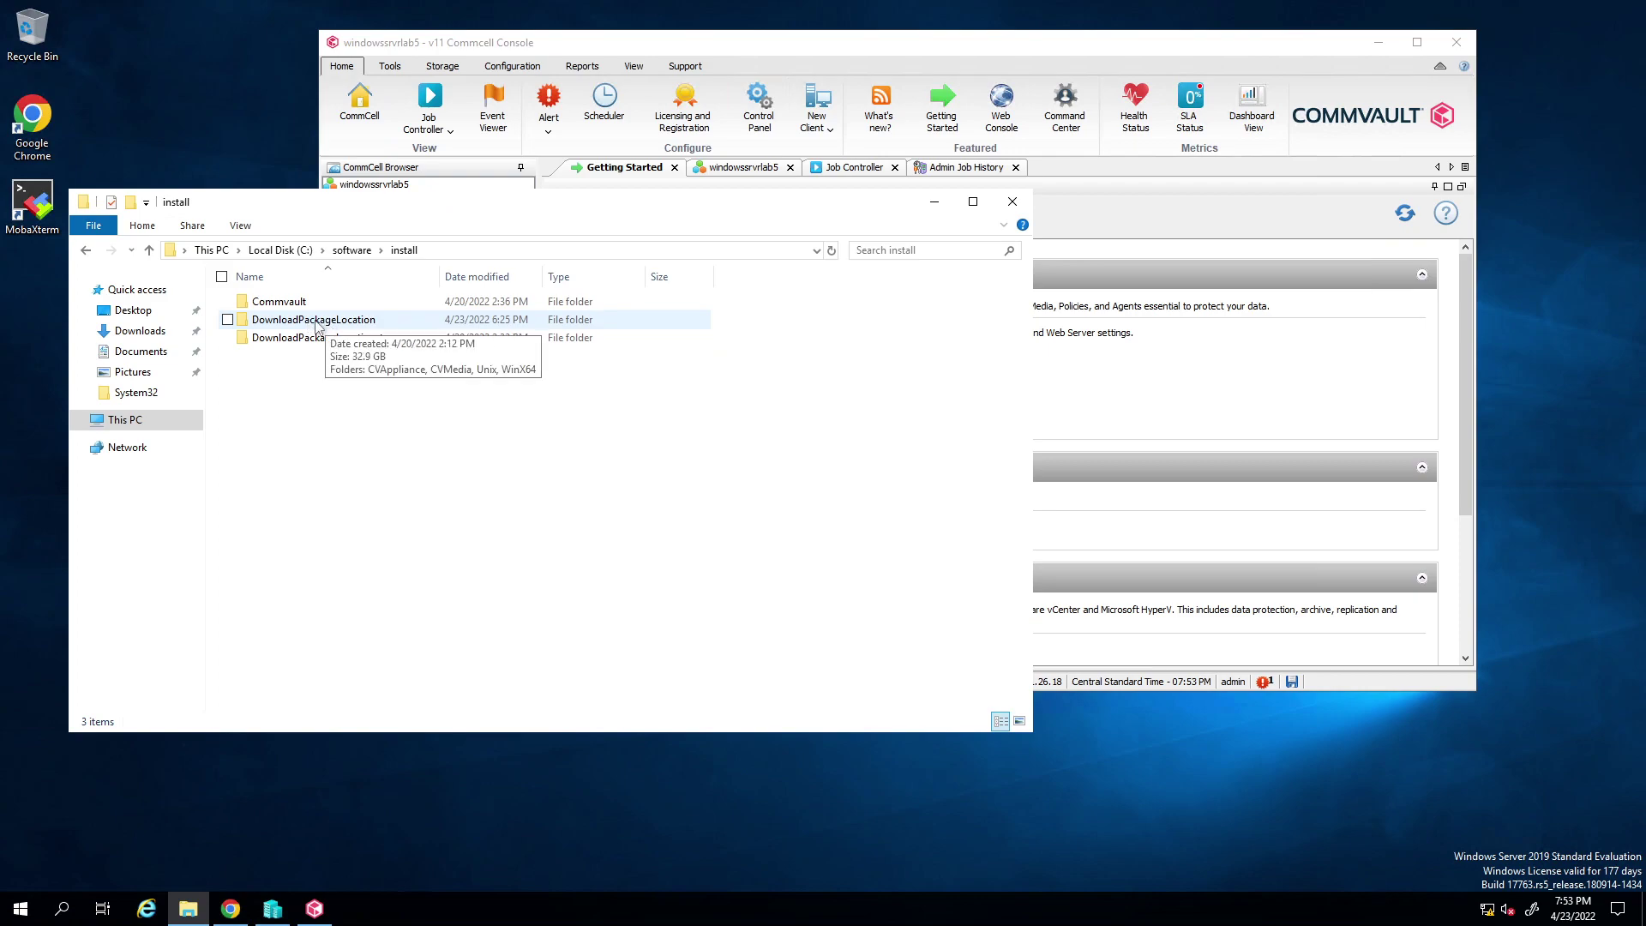
double_click(338, 322)
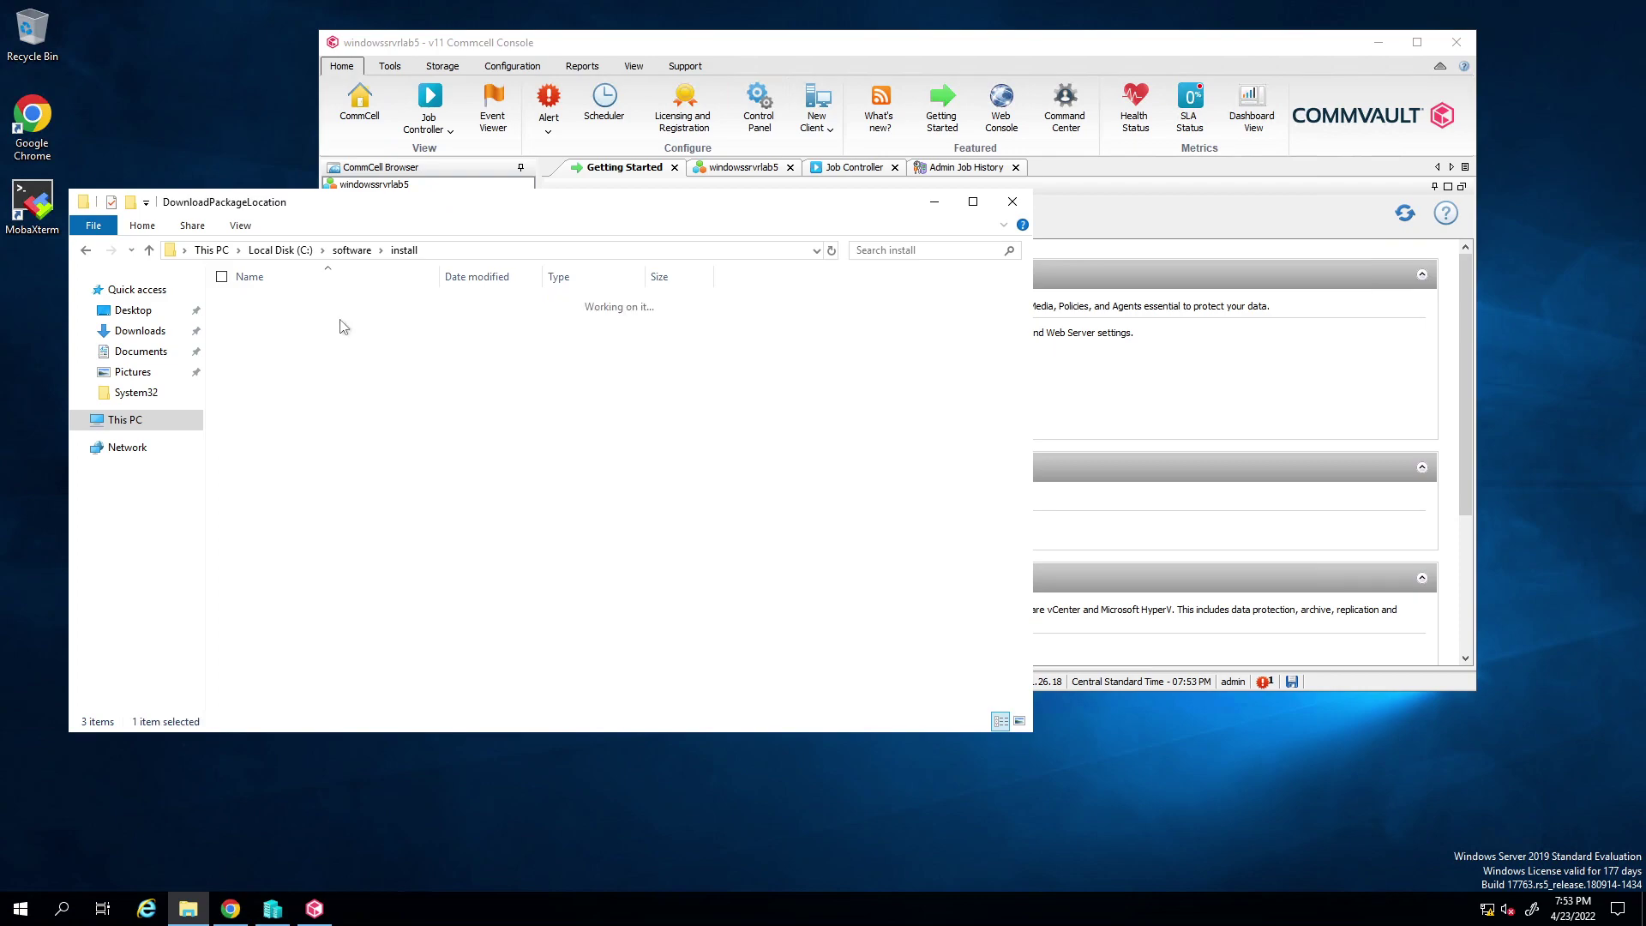
left_click(263, 357)
double_click(263, 357)
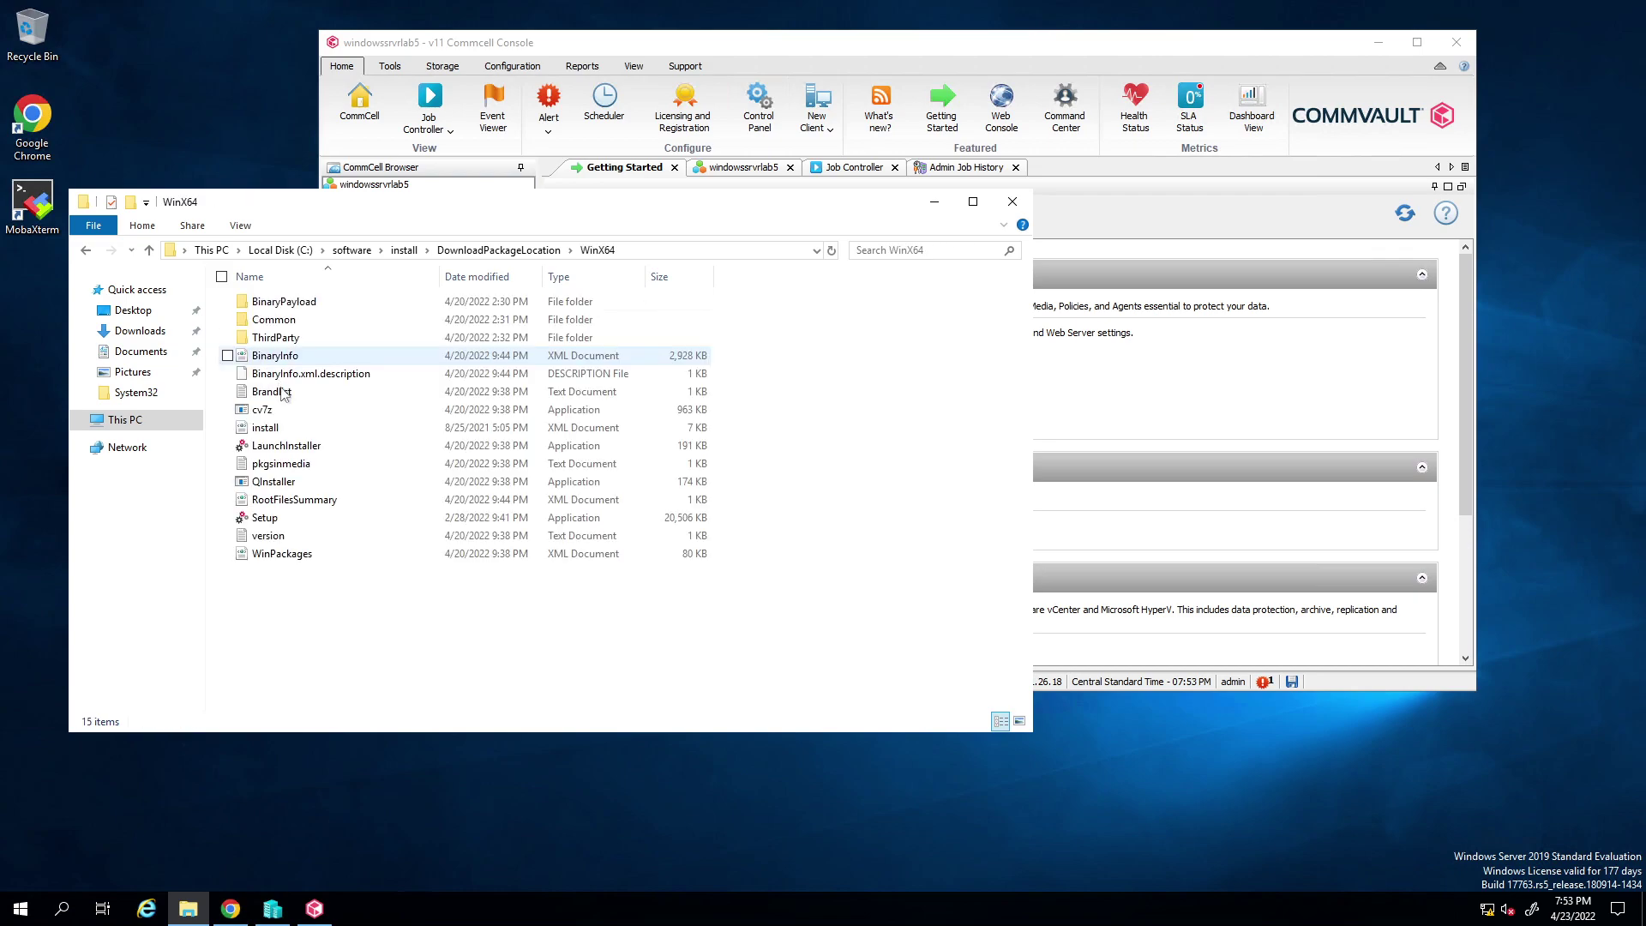
left_click(266, 519)
double_click(266, 518)
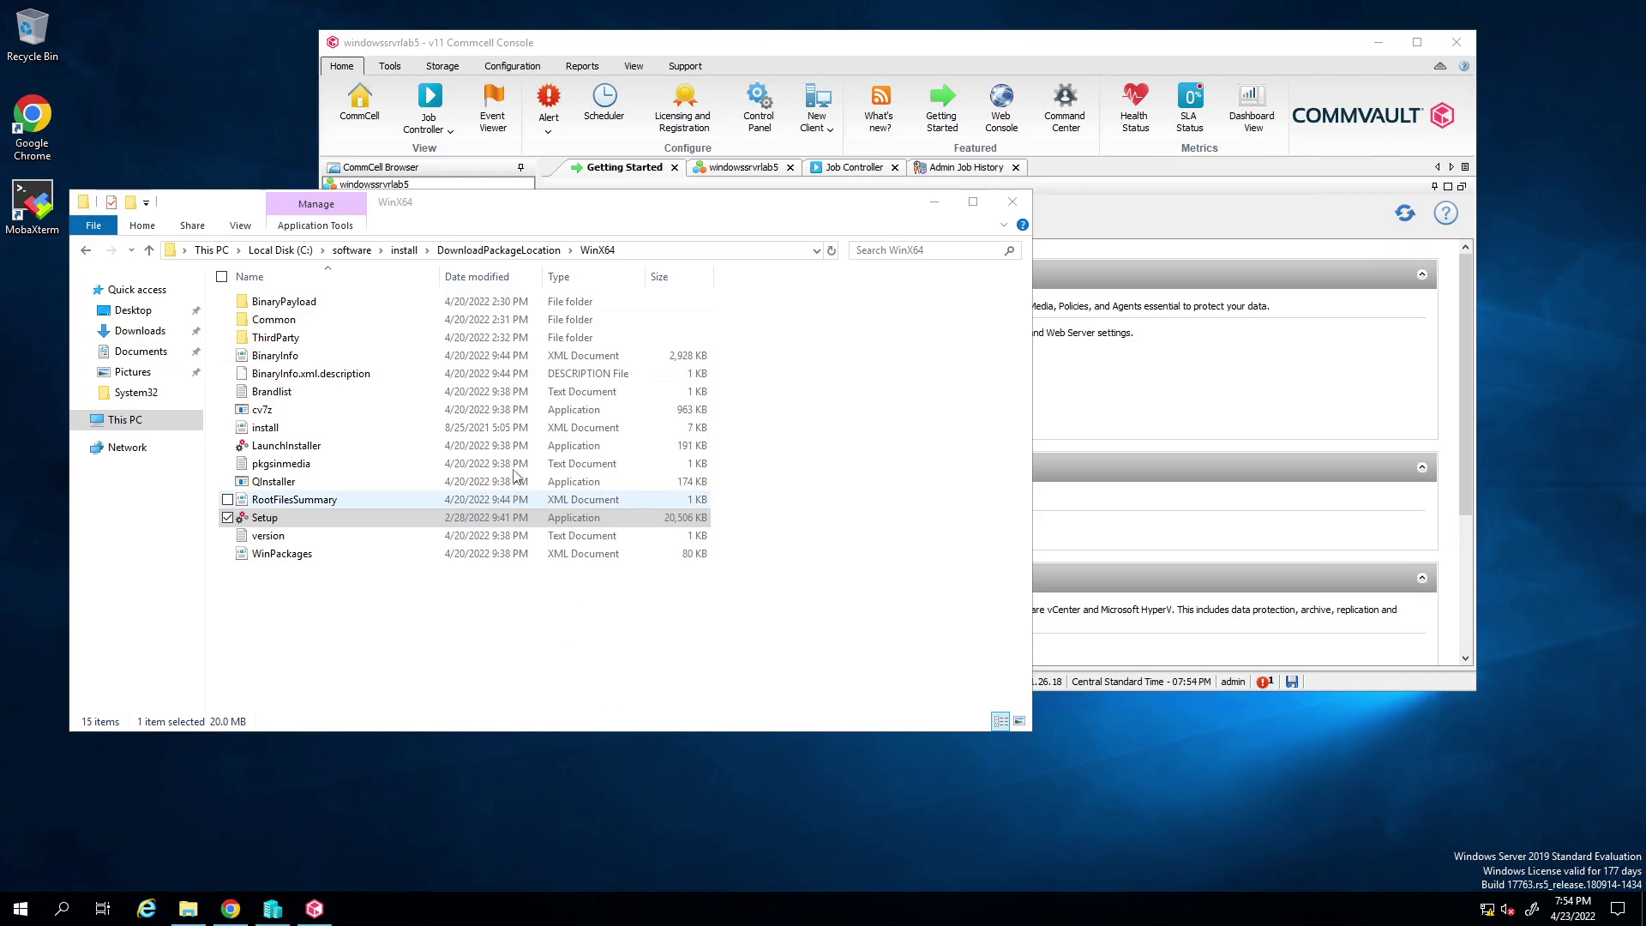
left_click(274, 524)
double_click(273, 520)
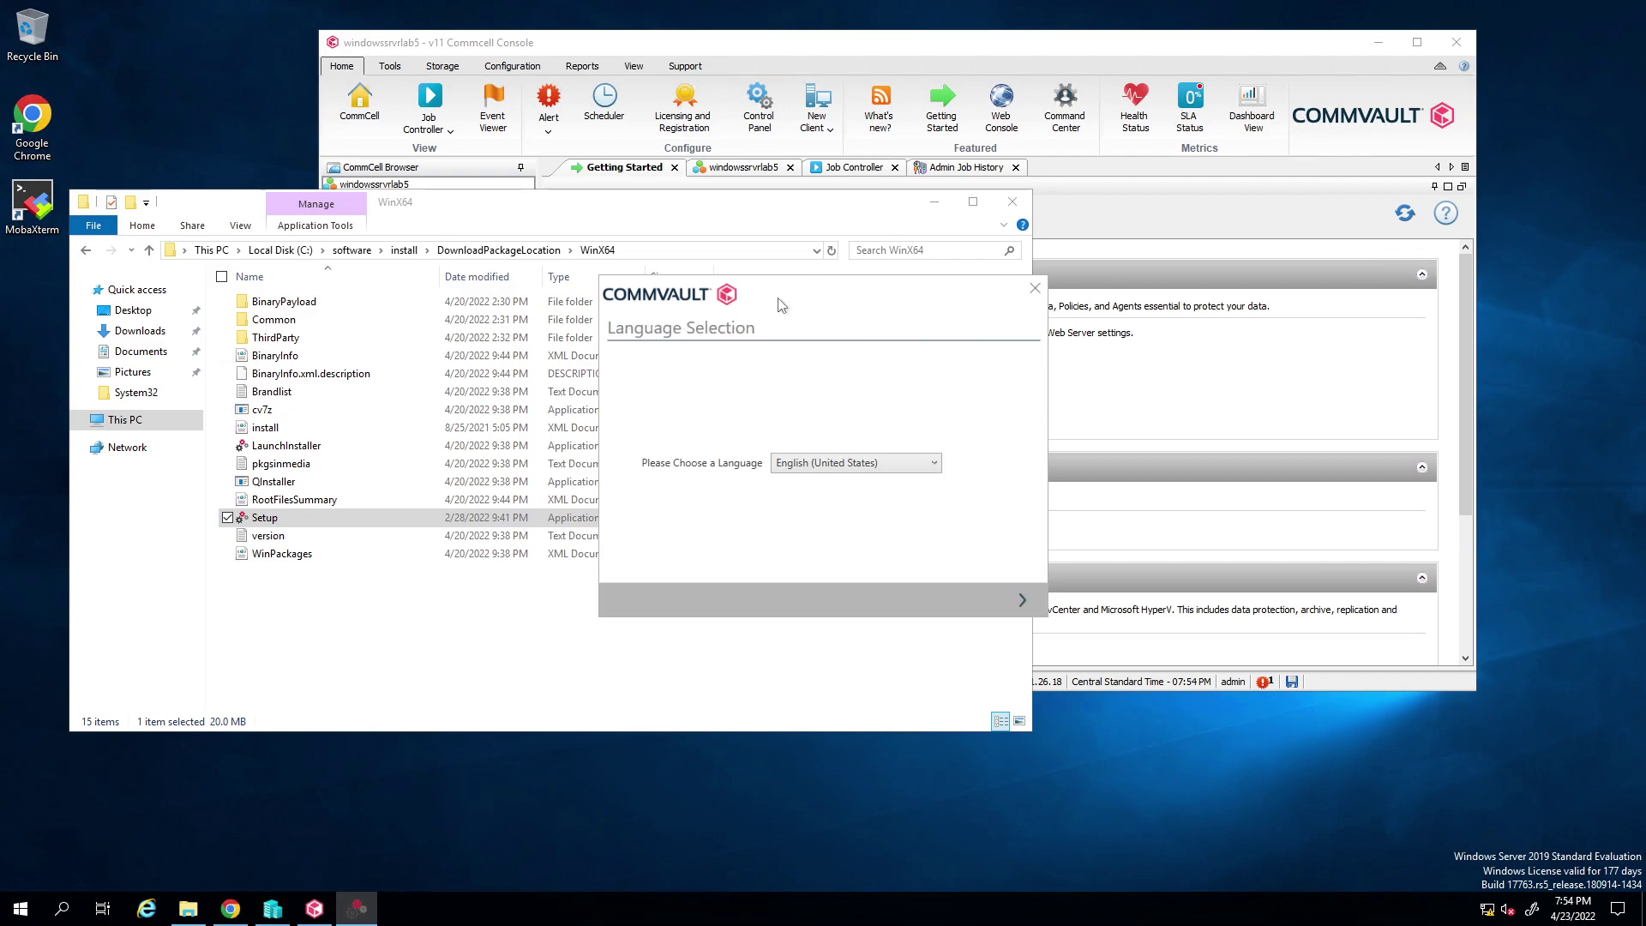
Step: Continue the installer in English (United States) and choose to create a custom package to install on a different computer
left_click_drag(776, 303, 566, 219)
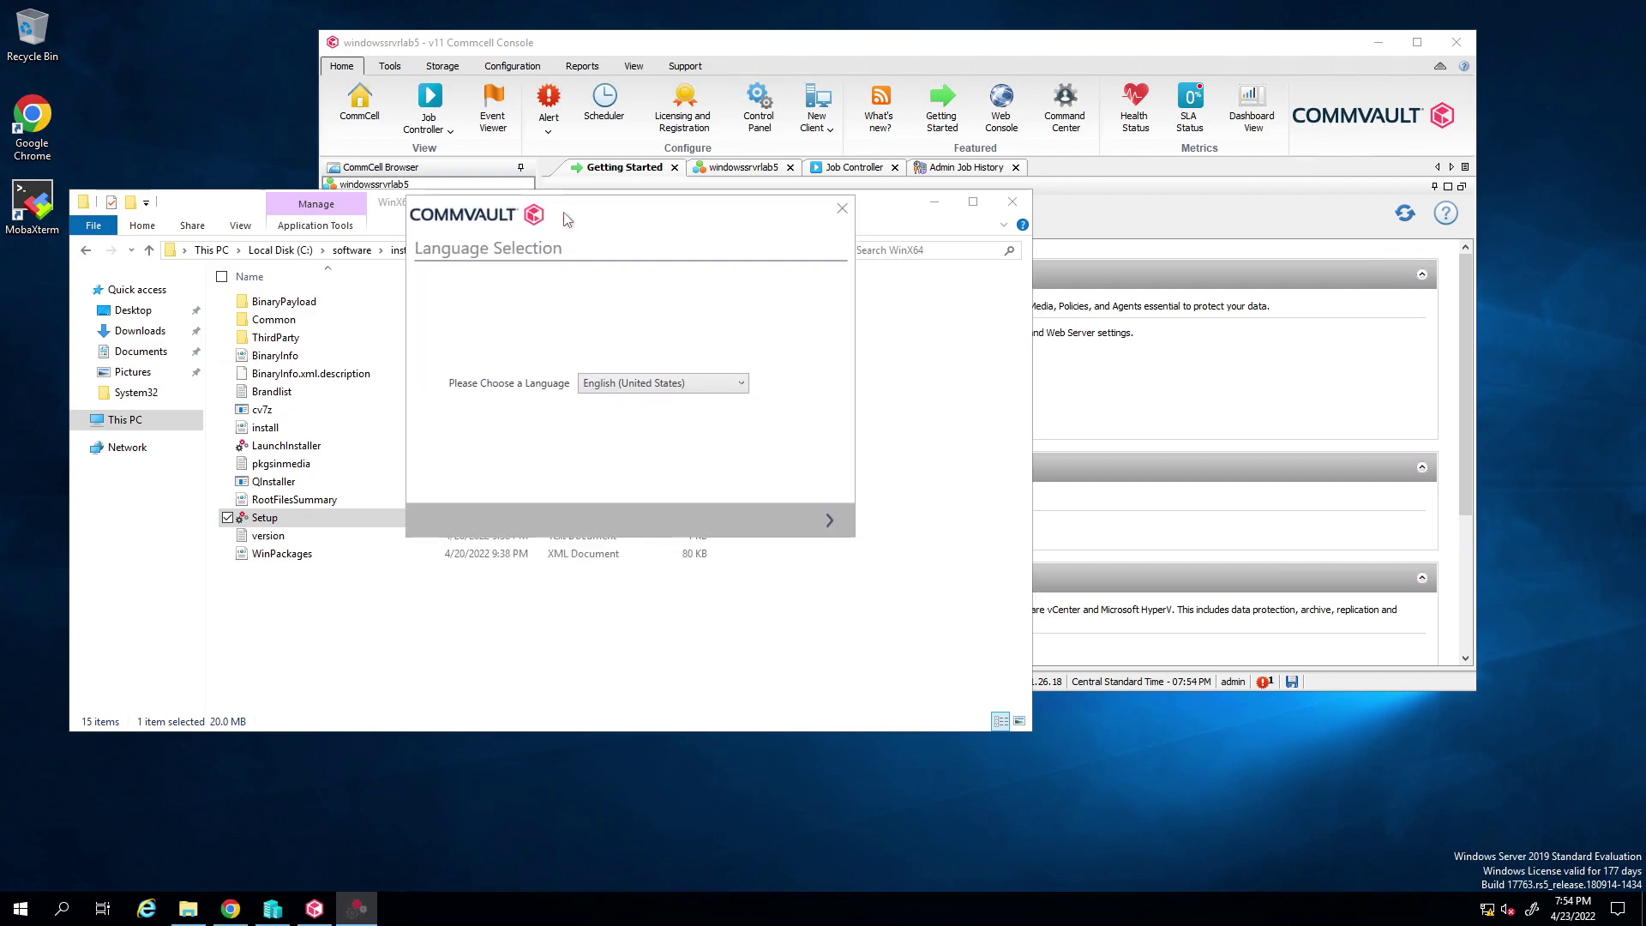
left_click(830, 522)
left_click(610, 408)
left_click(829, 520)
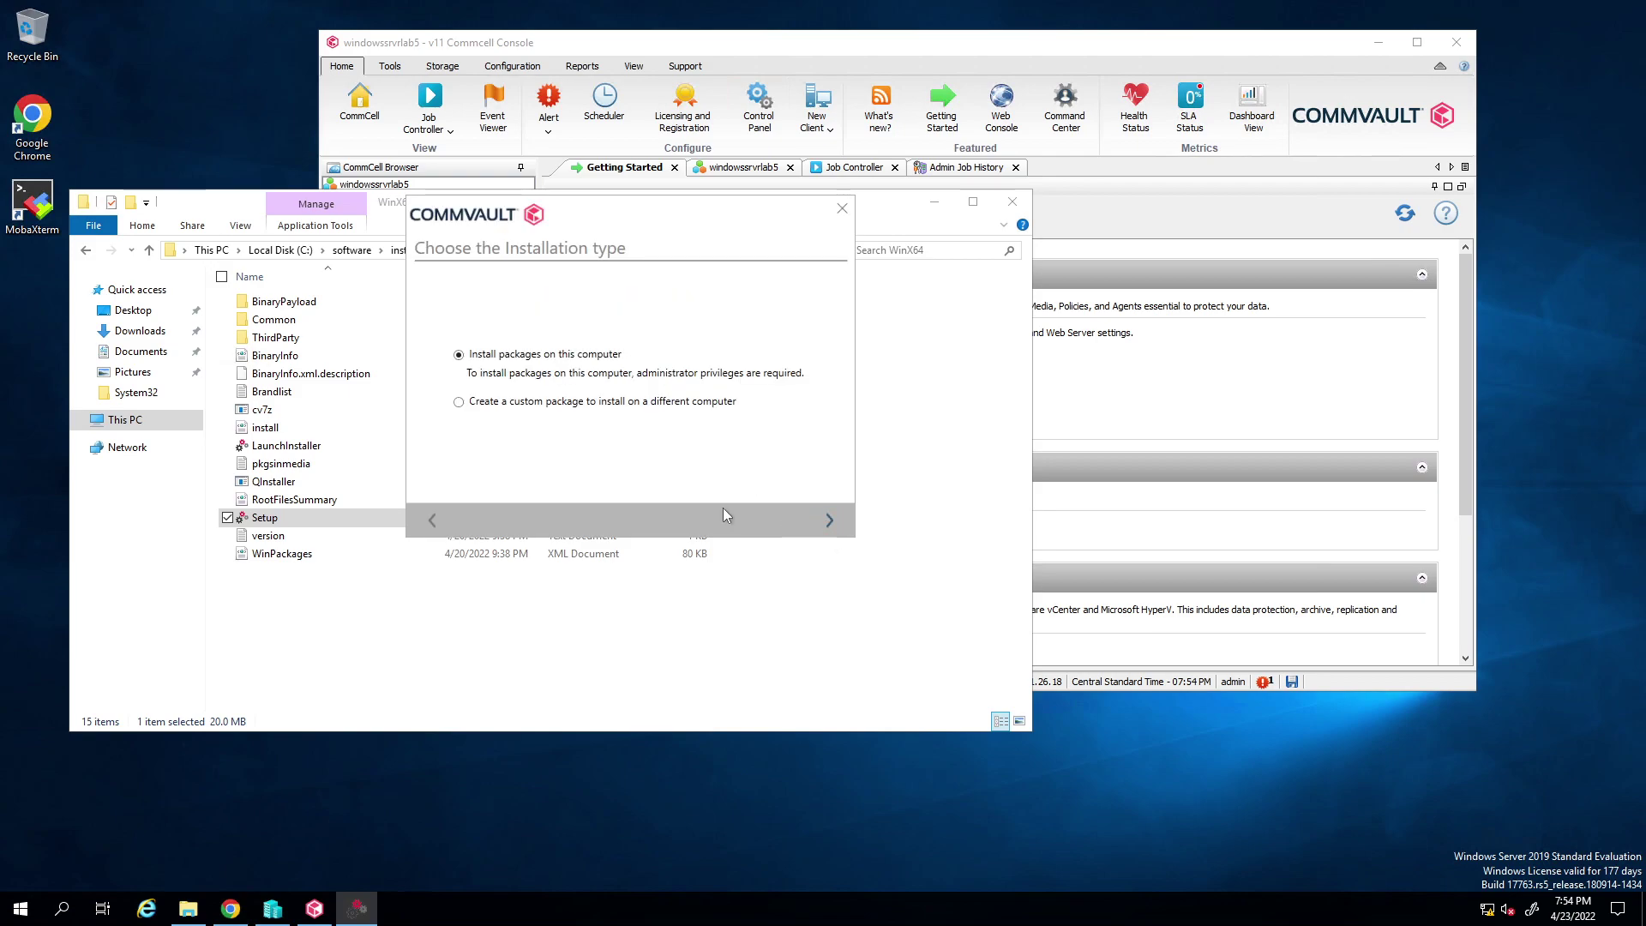
left_click(472, 402)
Step: Look inside the DownloadPackageLocation_tar folder and return to the install folder
left_click(86, 251)
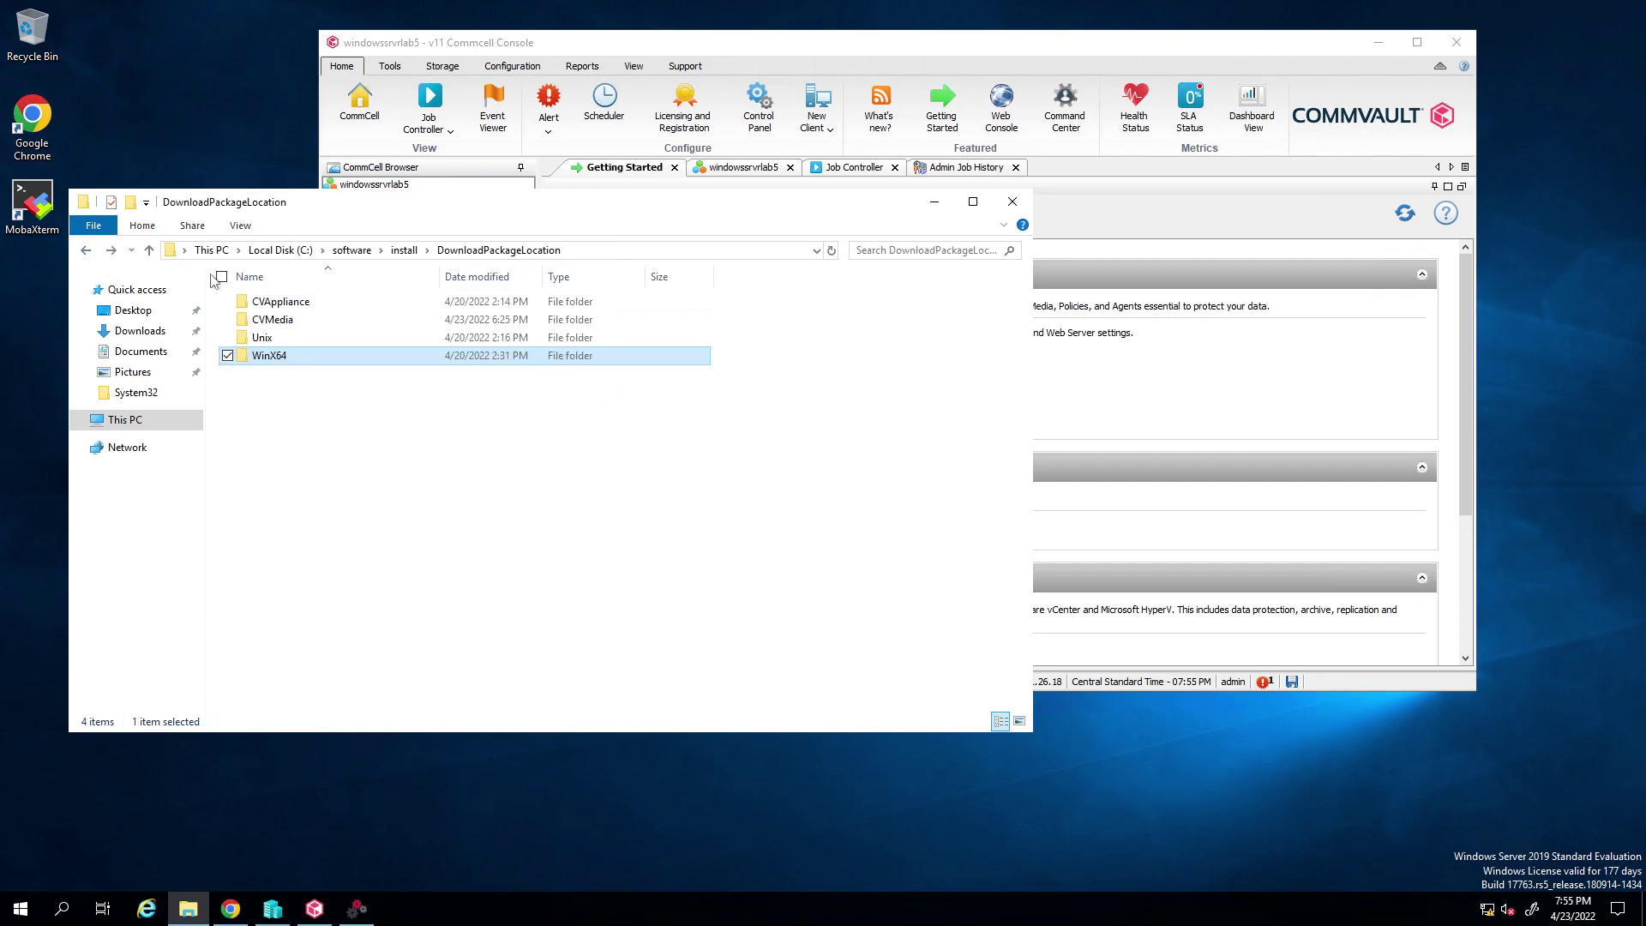
left_click(86, 250)
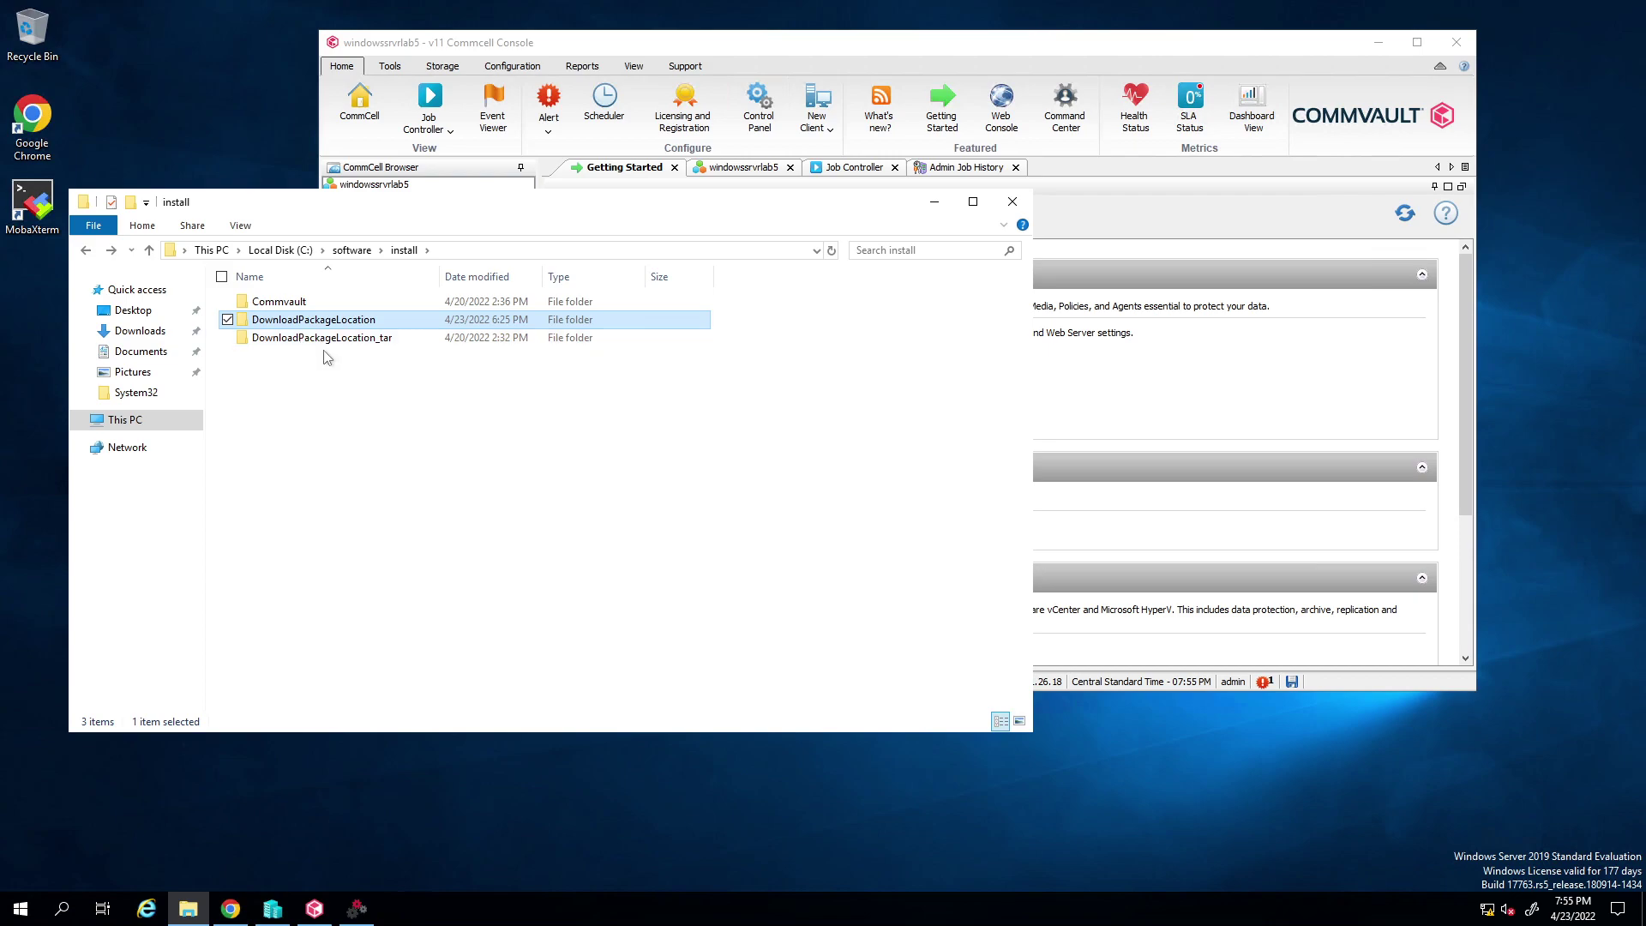
left_click(343, 340)
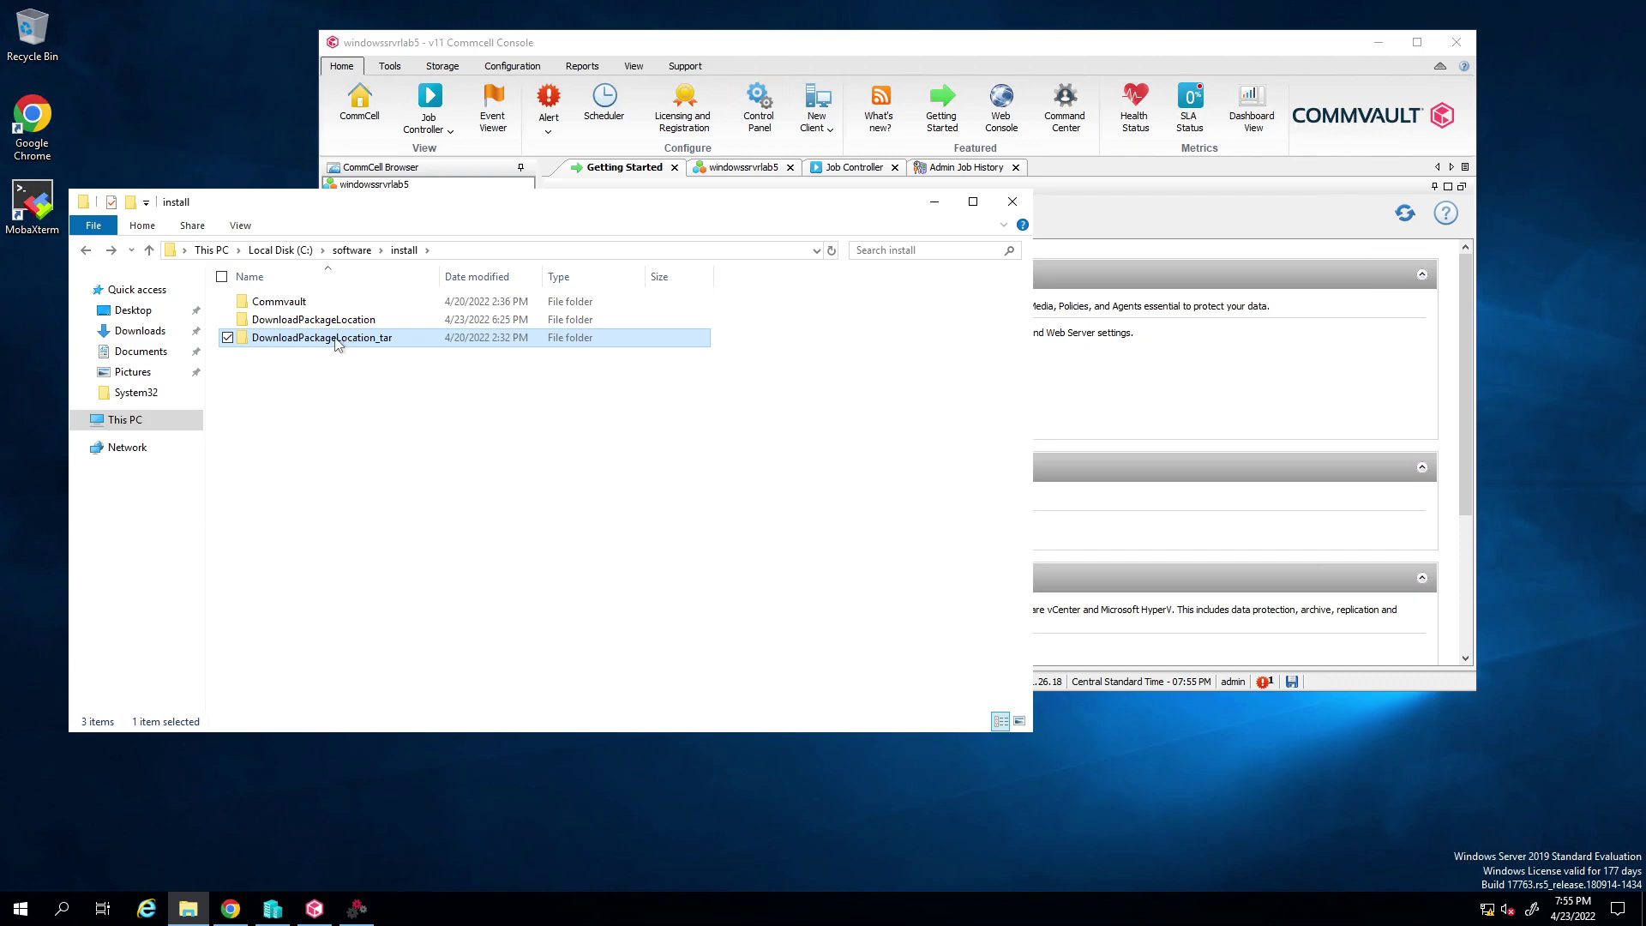
double_click(336, 340)
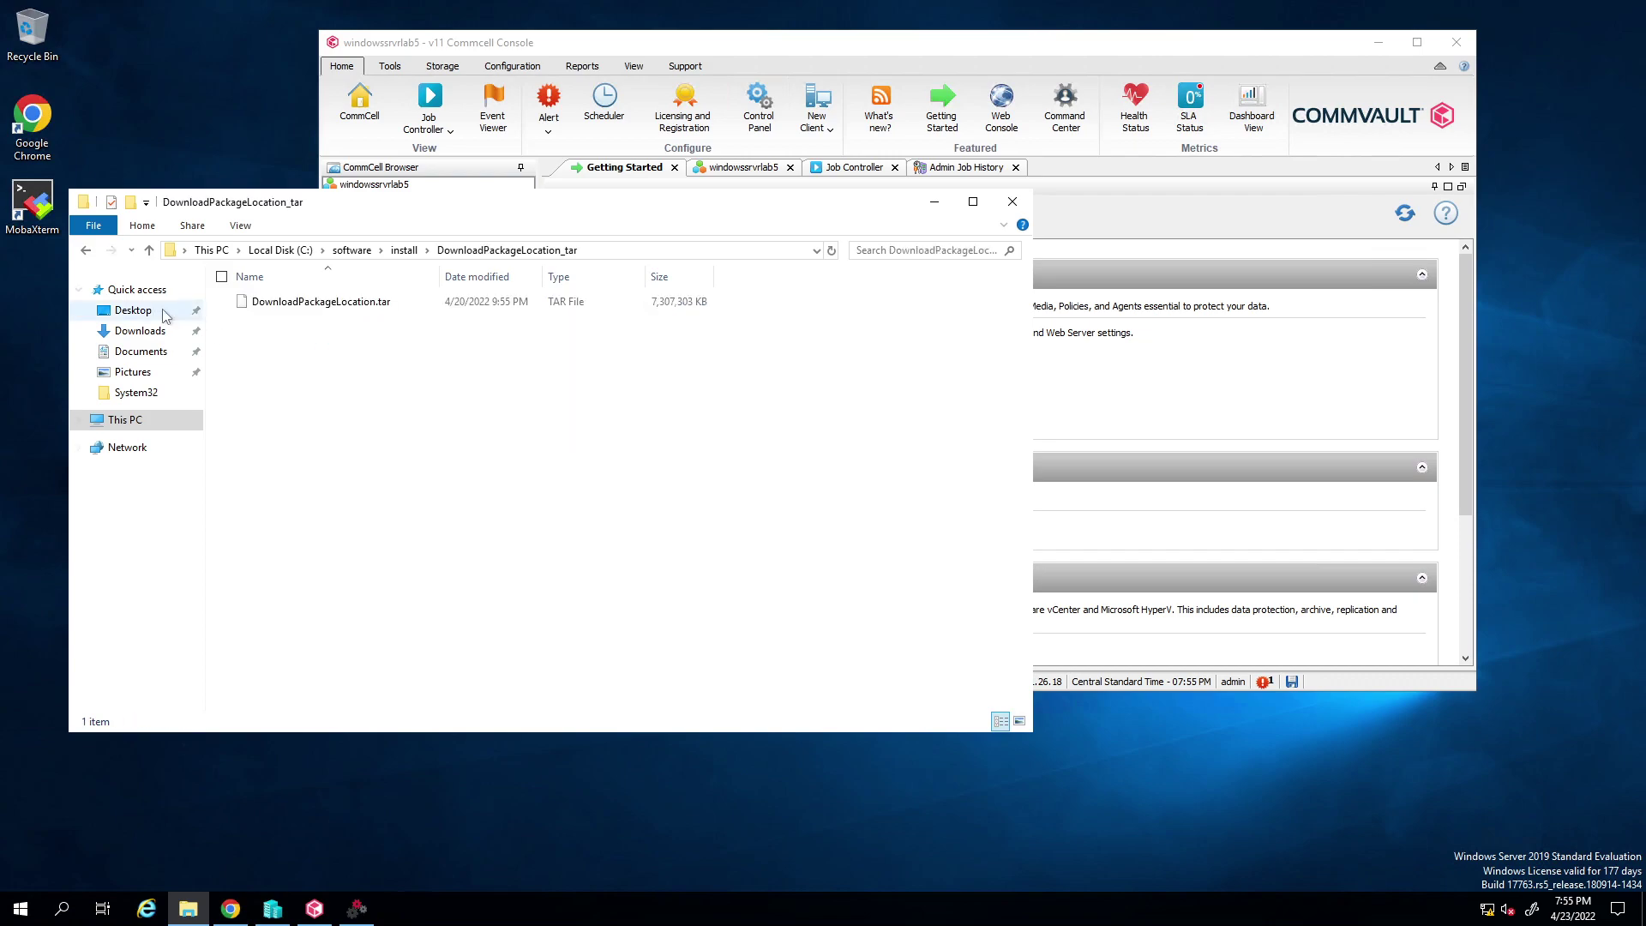
left_click(85, 251)
left_click_drag(461, 223, 439, 426)
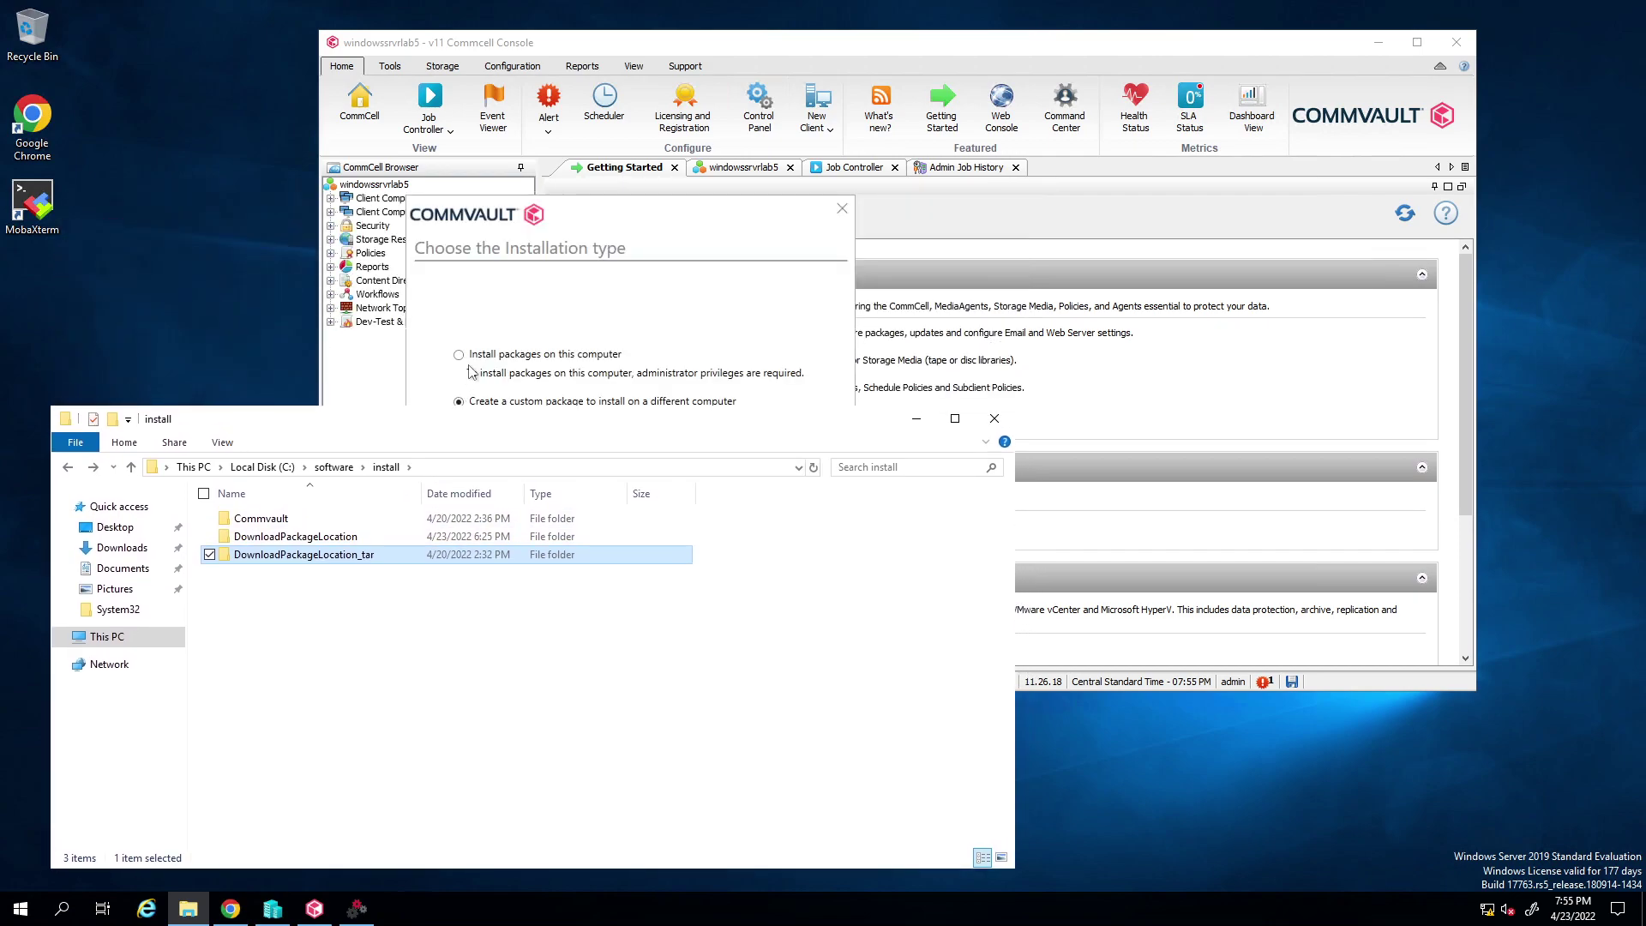
Step: Continue to the role selection for the custom package and select the MediaAgent and File server roles
left_click(609, 403)
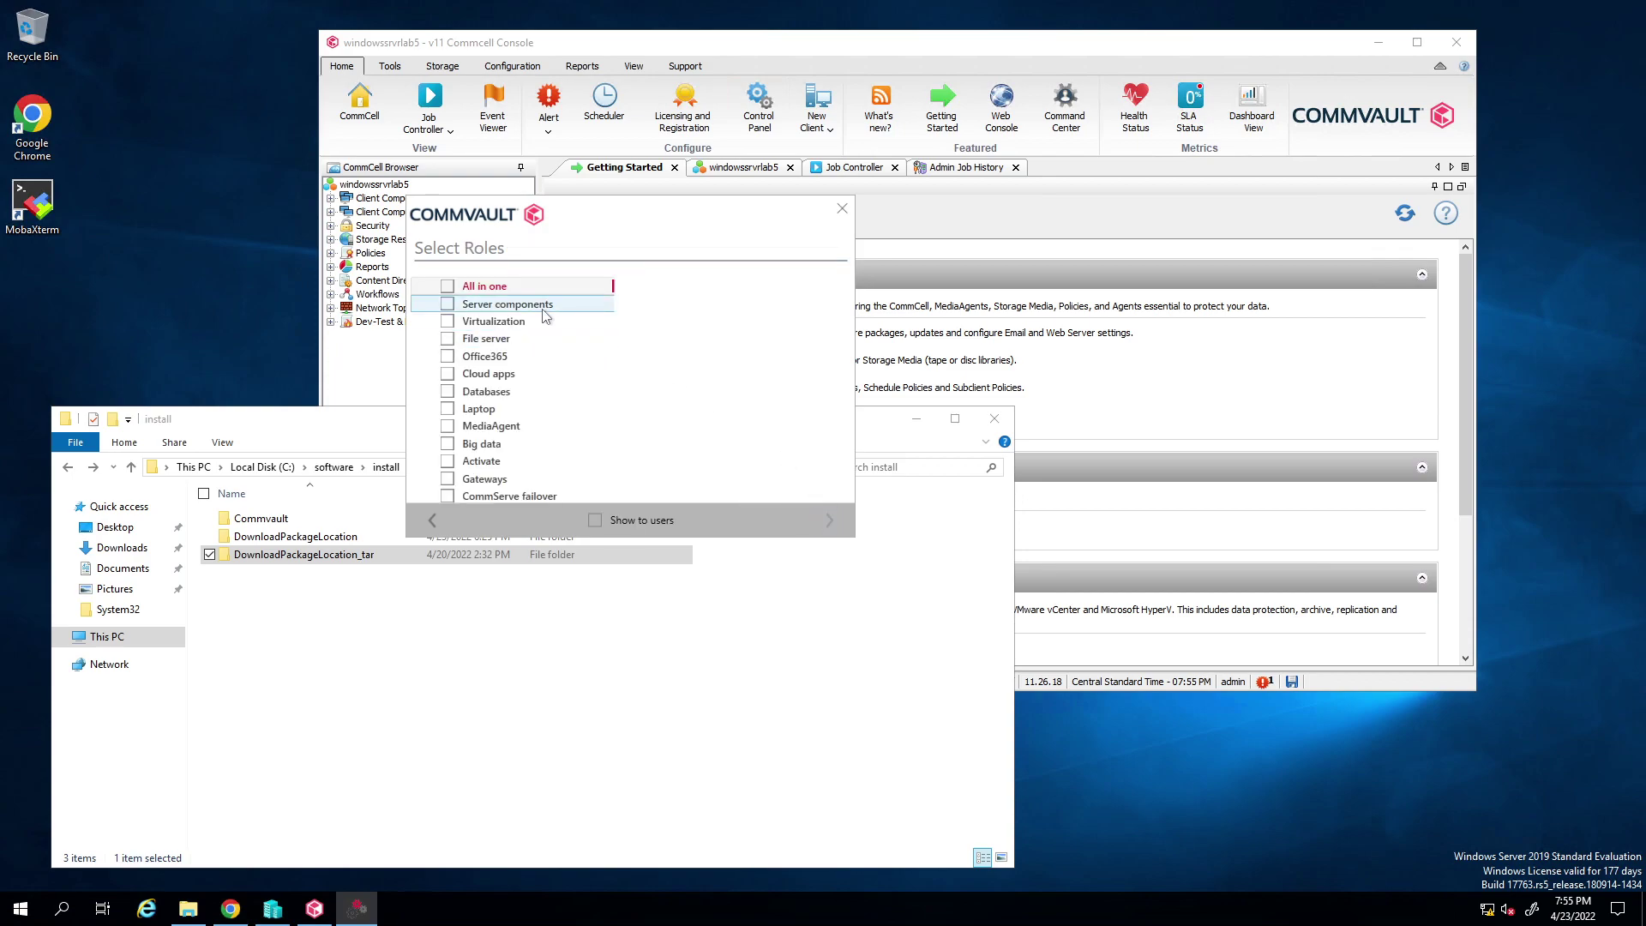
left_click(447, 429)
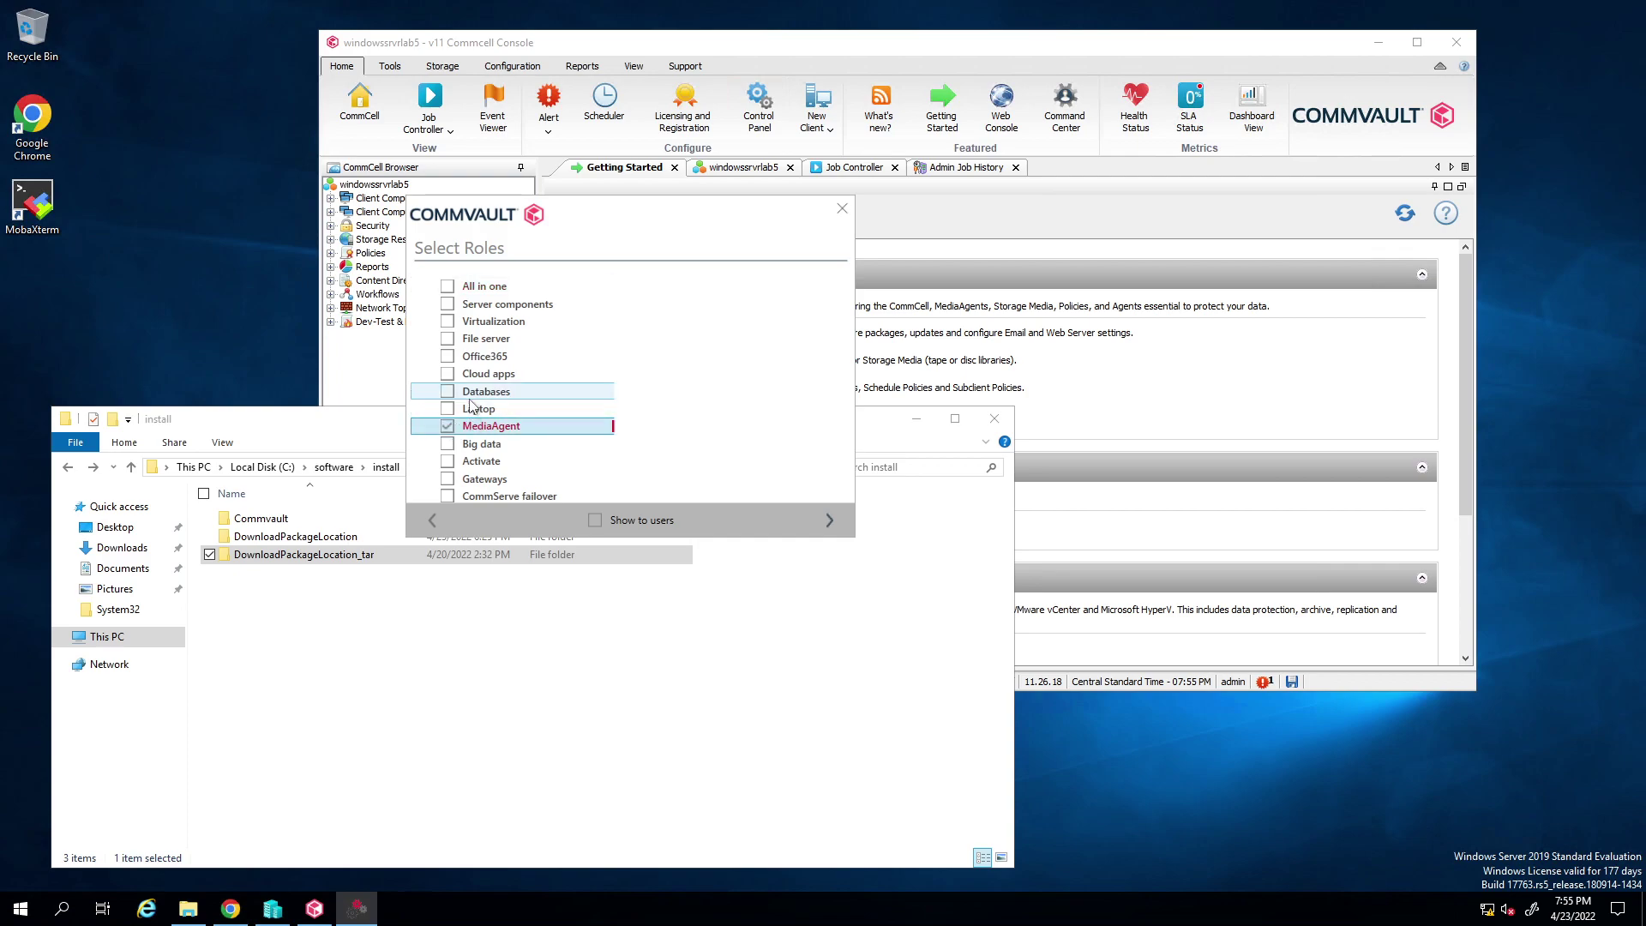
left_click(447, 341)
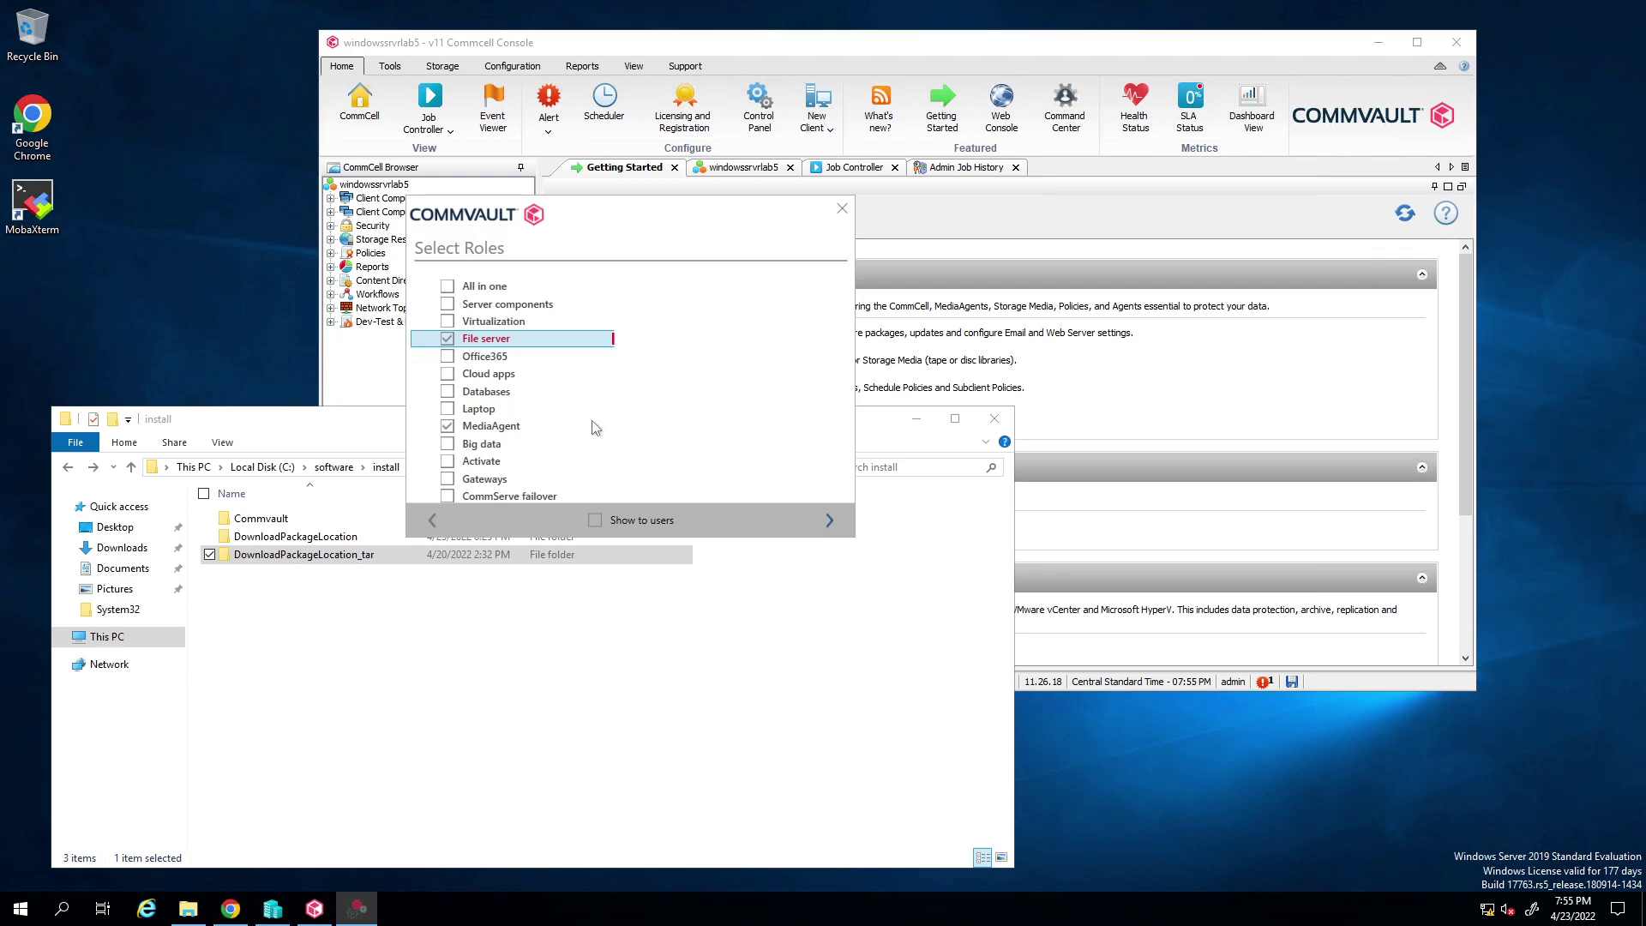
Step: Open the install XML file from C:\CustomPackageLocation3\WinX64 for editing
left_click_drag(382, 429, 385, 386)
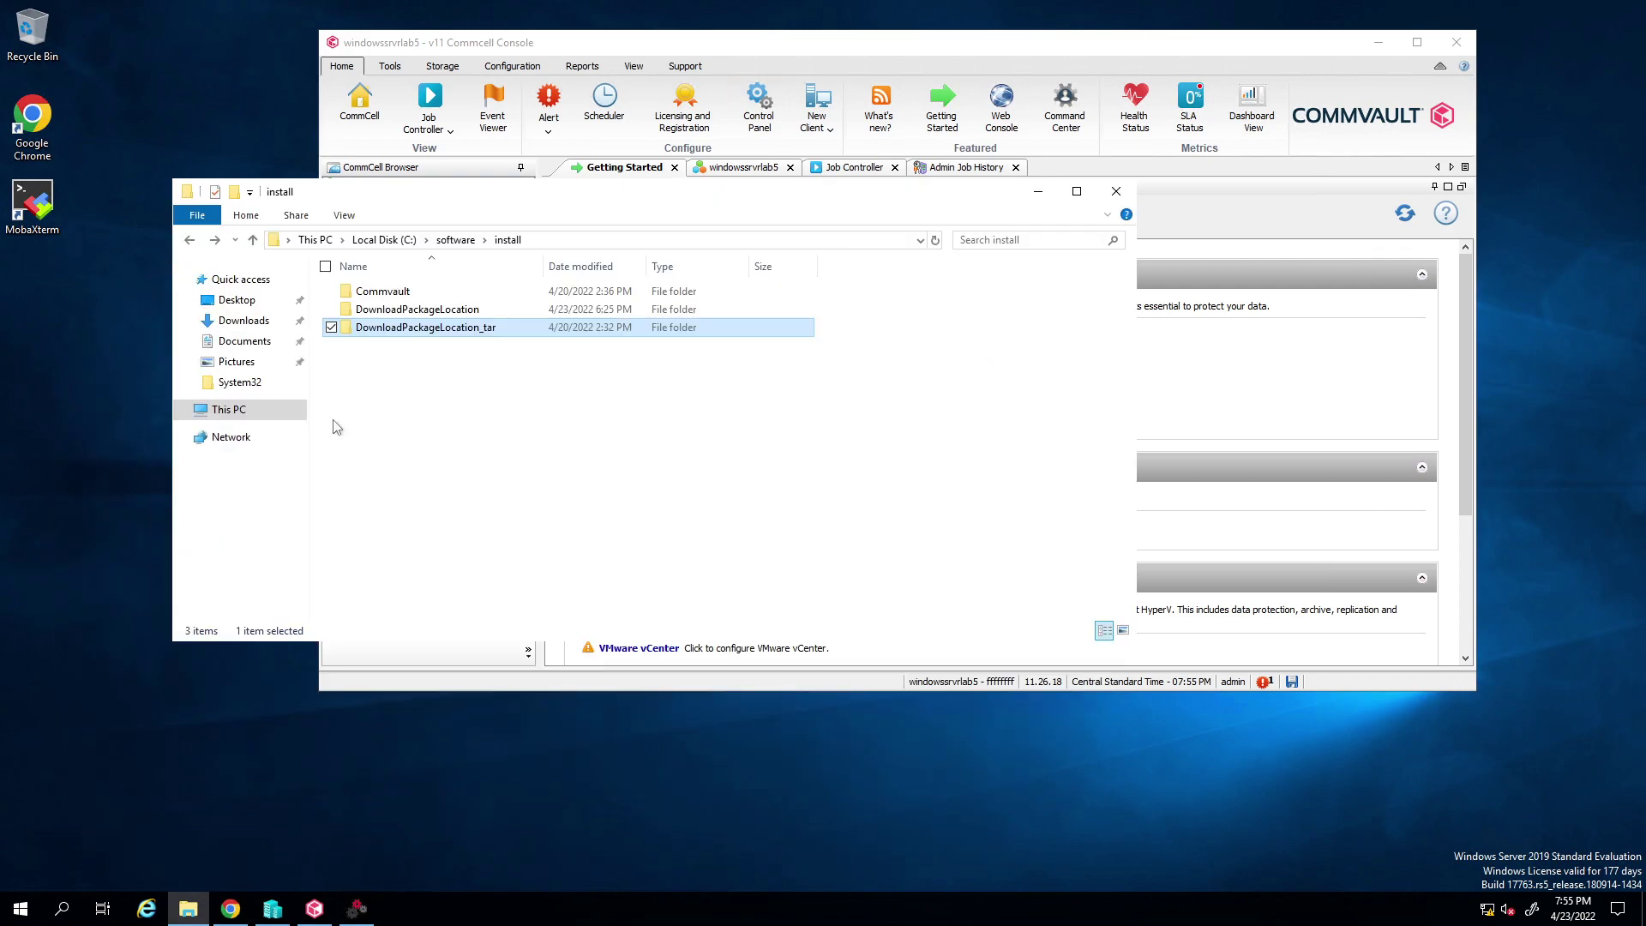
left_click(379, 241)
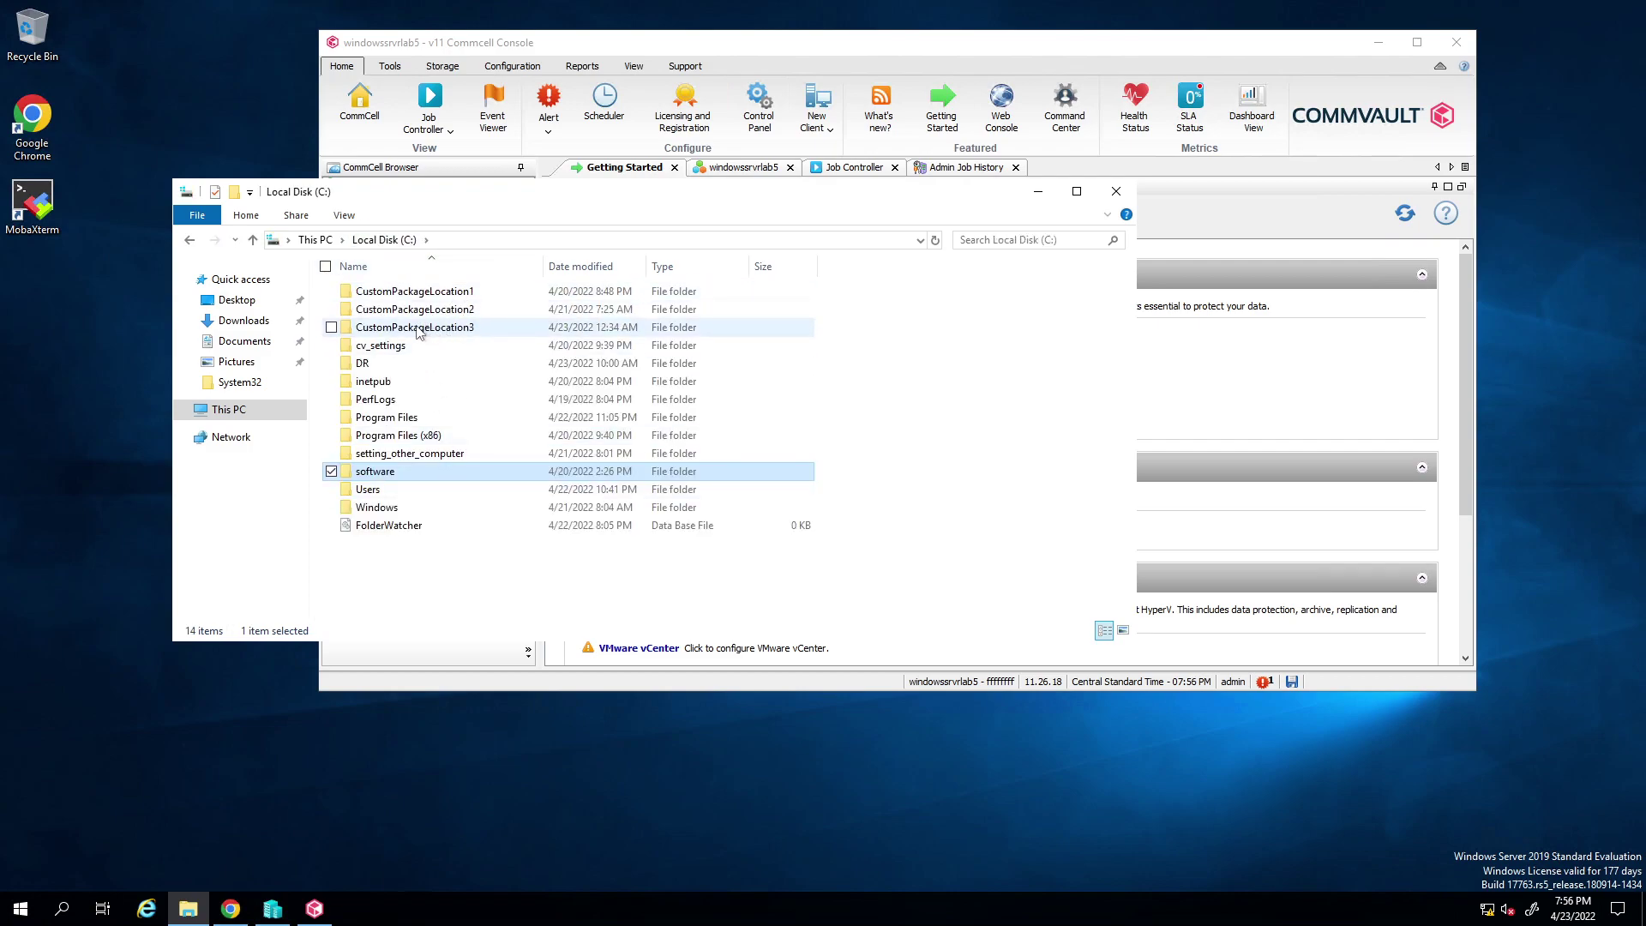
double_click(446, 334)
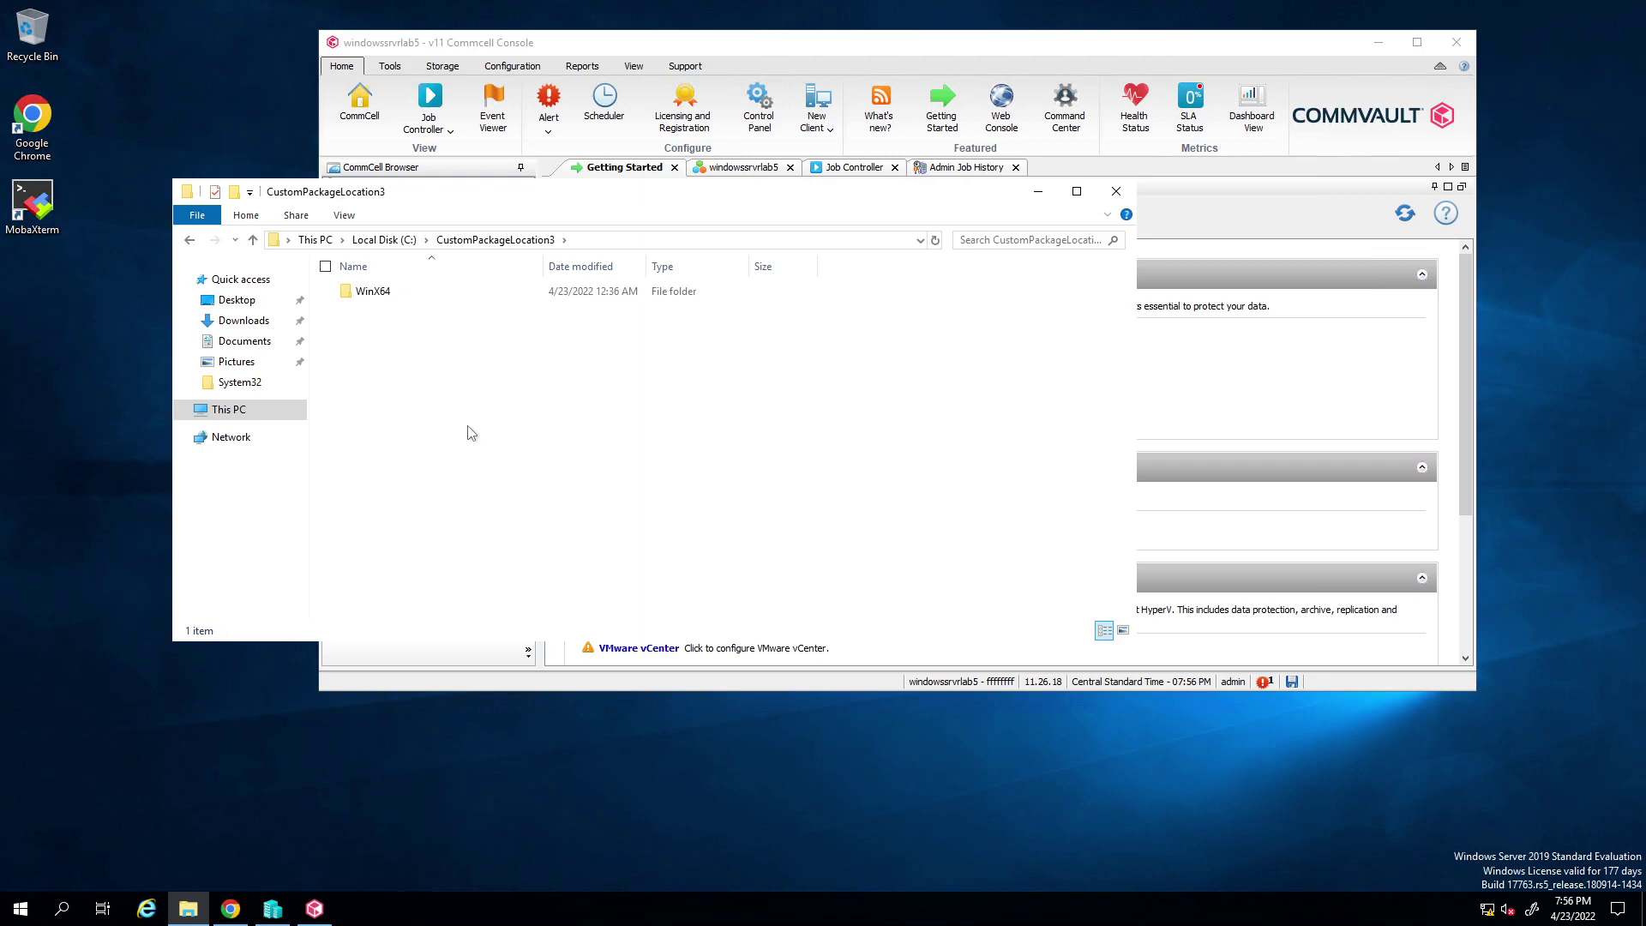
double_click(374, 296)
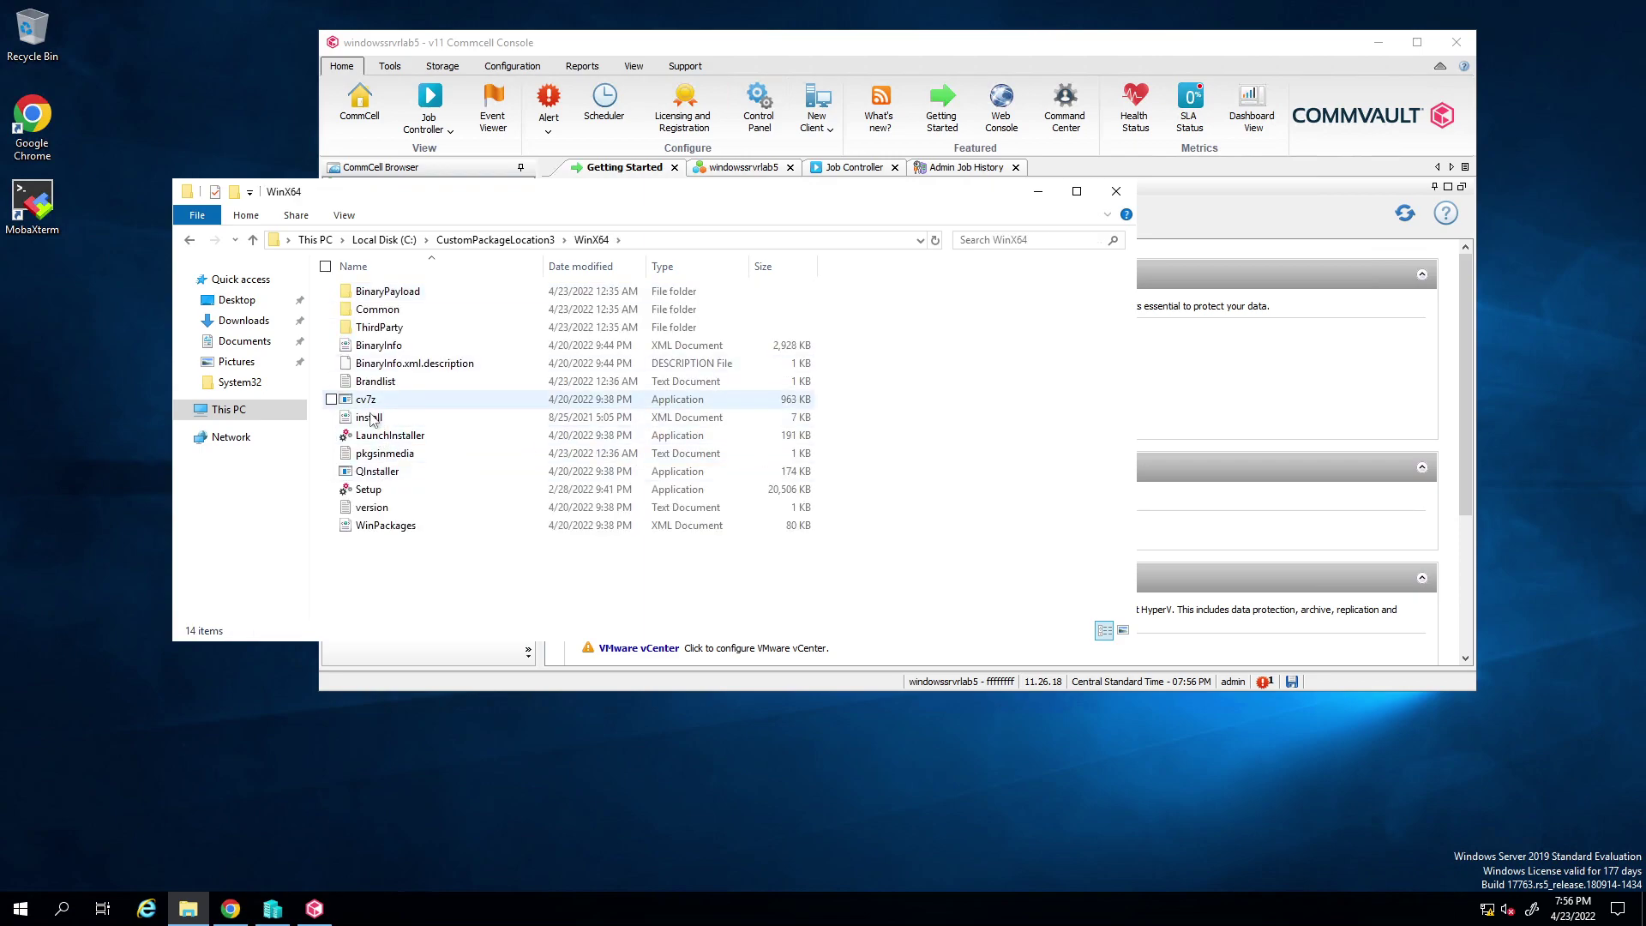
right_click(365, 418)
left_click(225, 449)
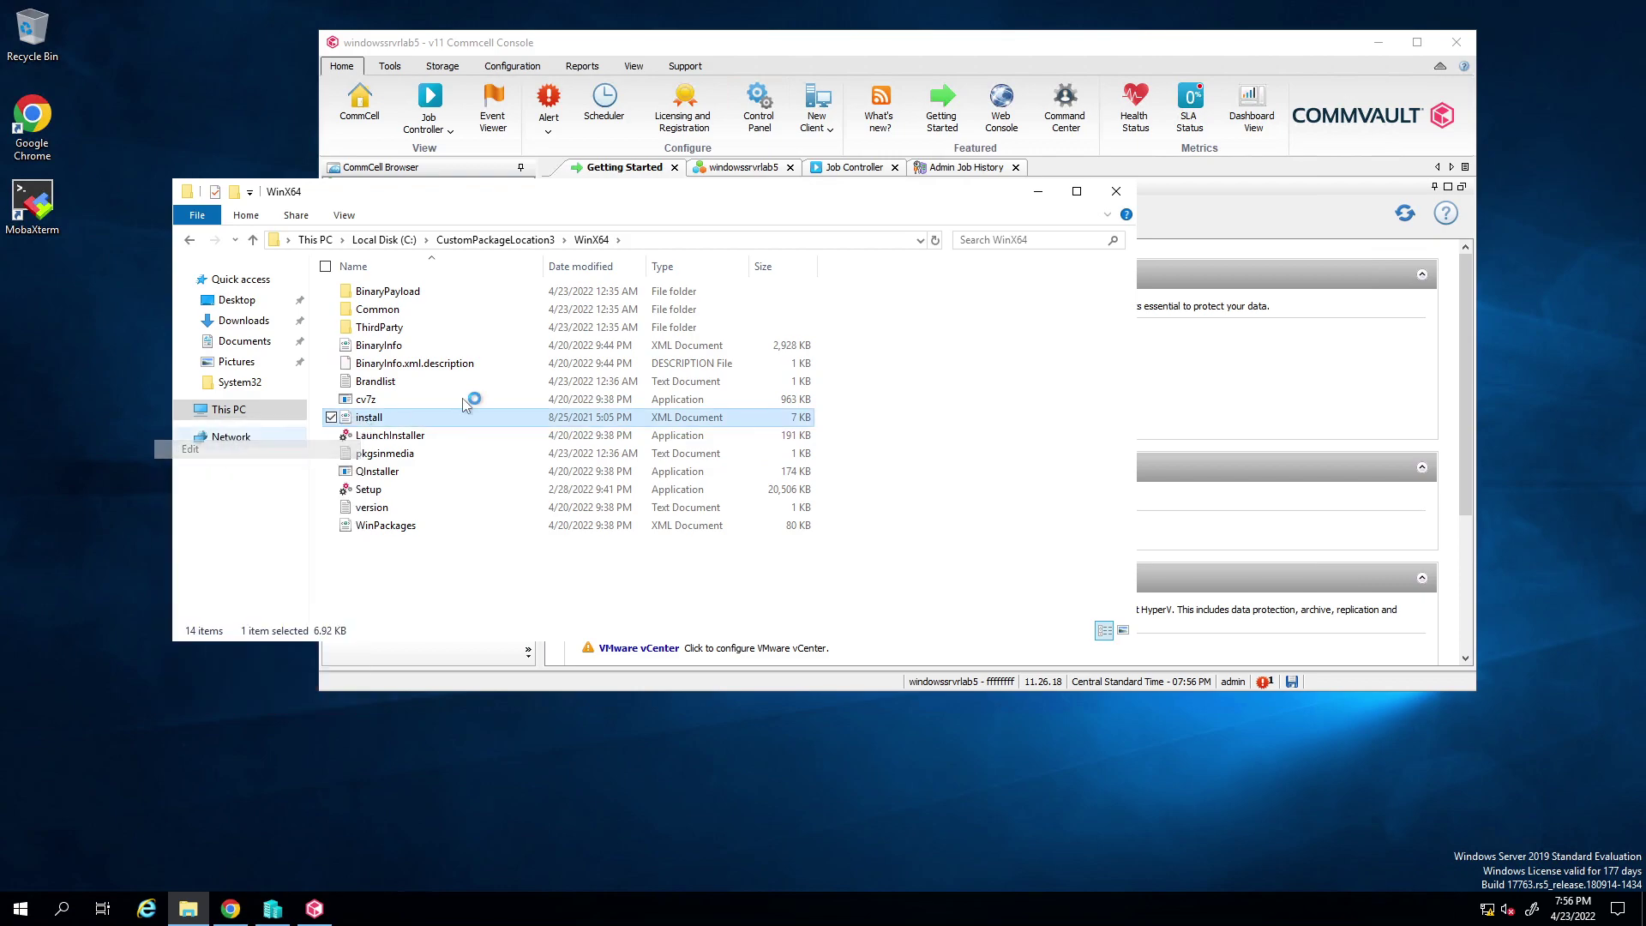
Step: Examine the CommServe host information and the SQL account entries in the install XML file
scroll(586, 417, "down", 7)
scroll(586, 417, "up", 6)
scroll(587, 418, "down", 1)
scroll(587, 417, "up", 2)
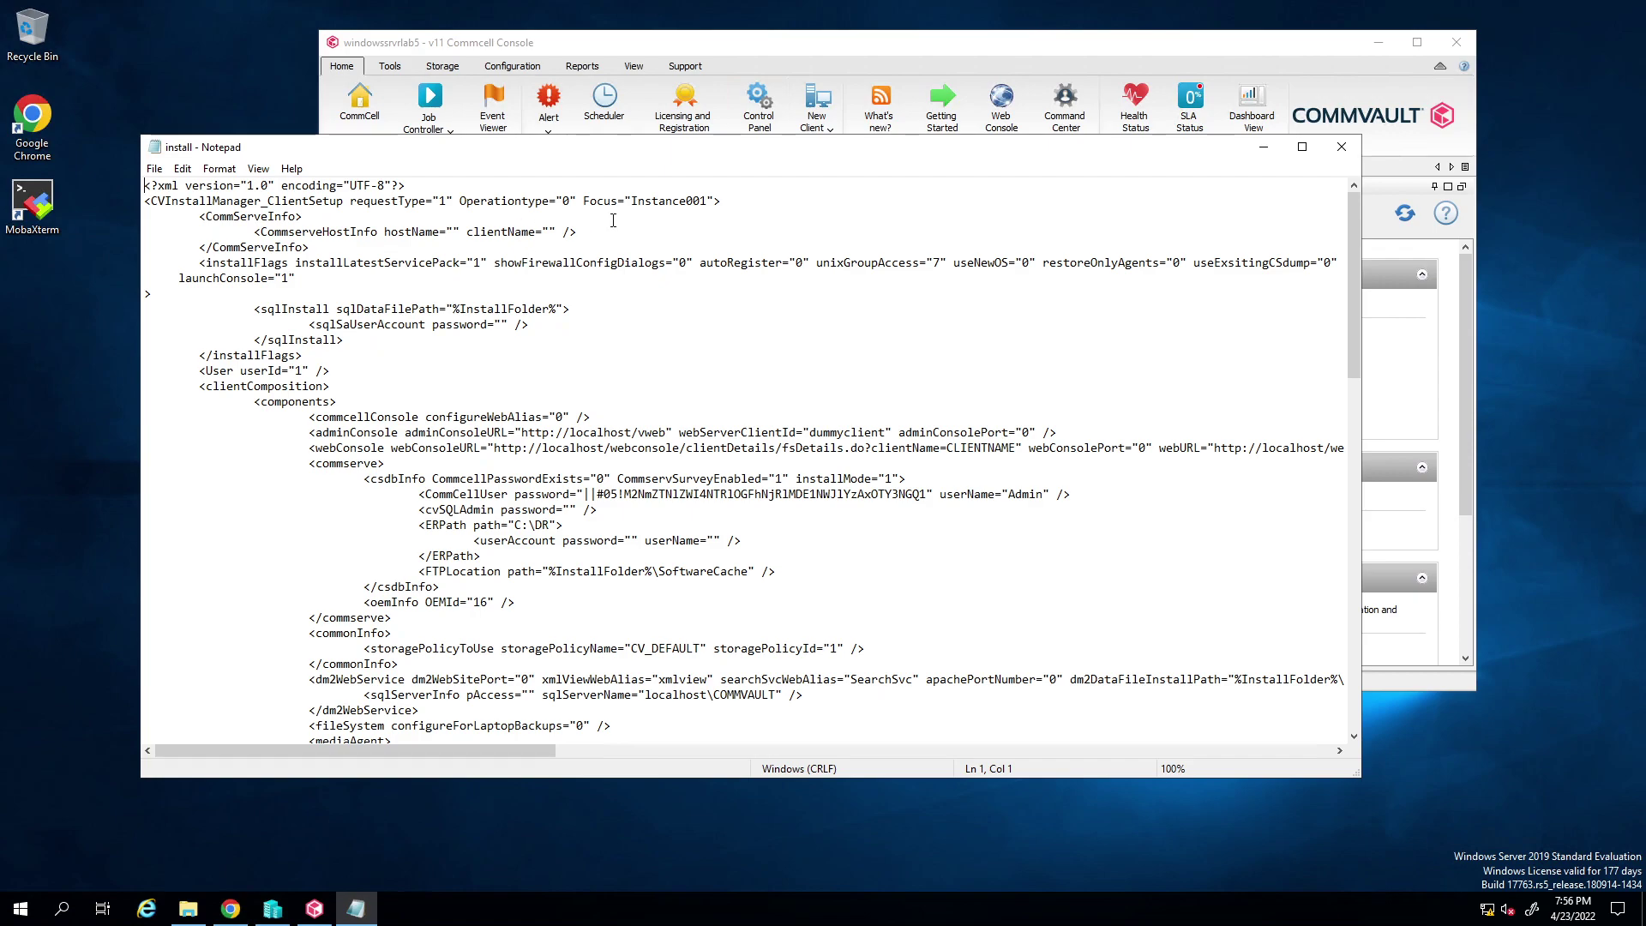
left_click(583, 234)
left_click(264, 233, "shift")
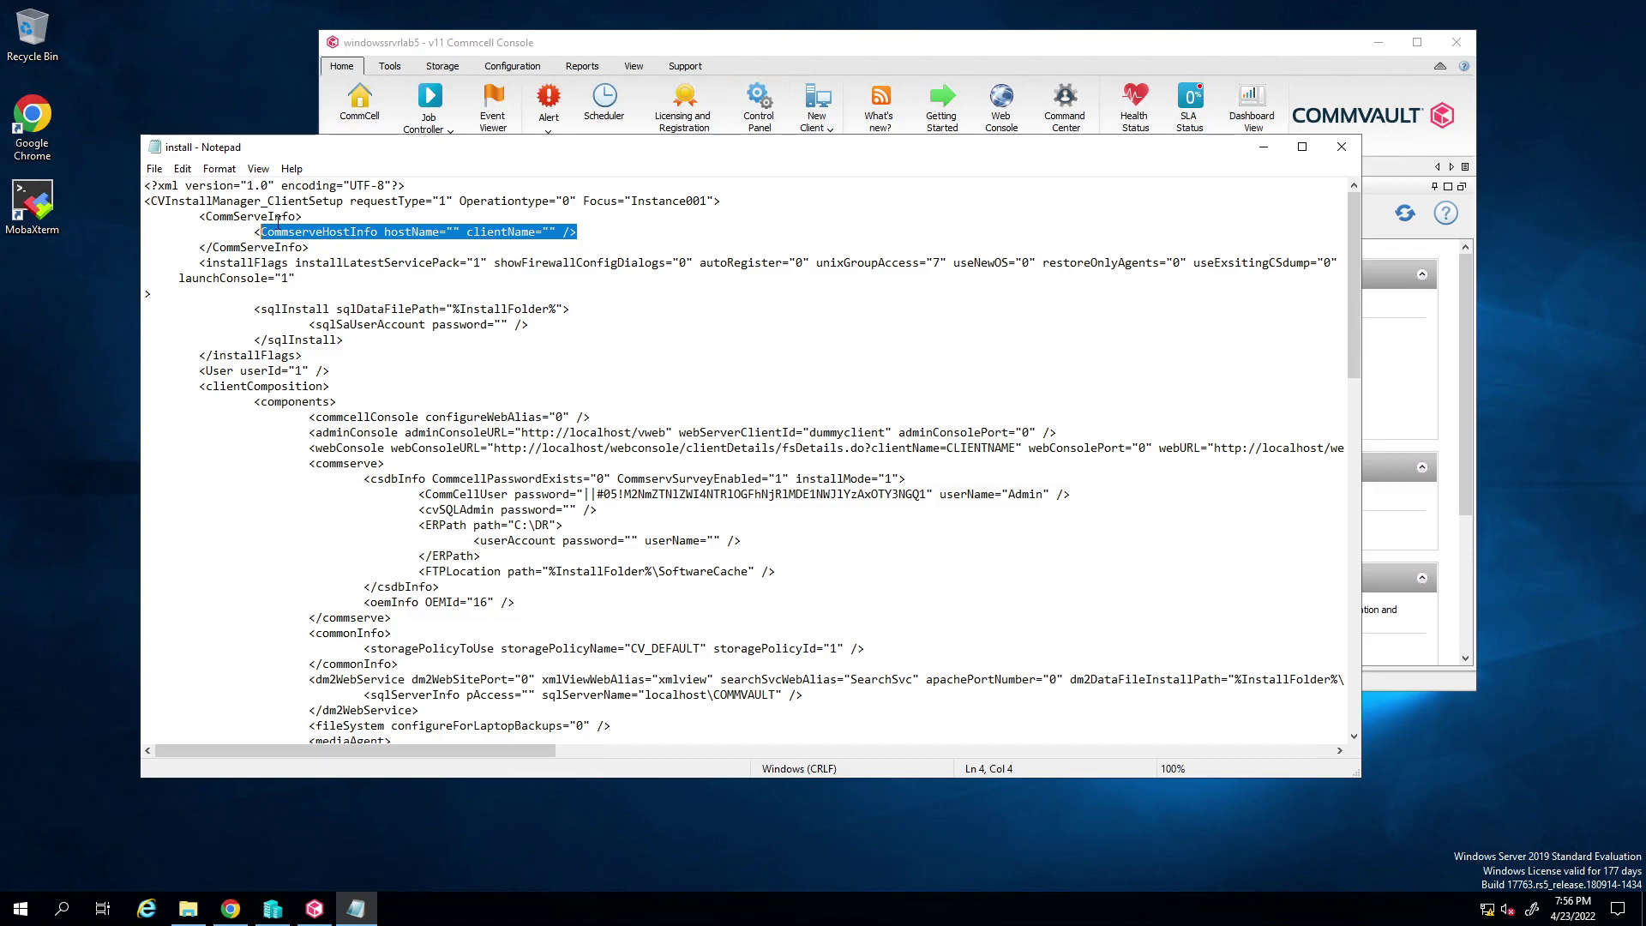
scroll(325, 314, "down", 2)
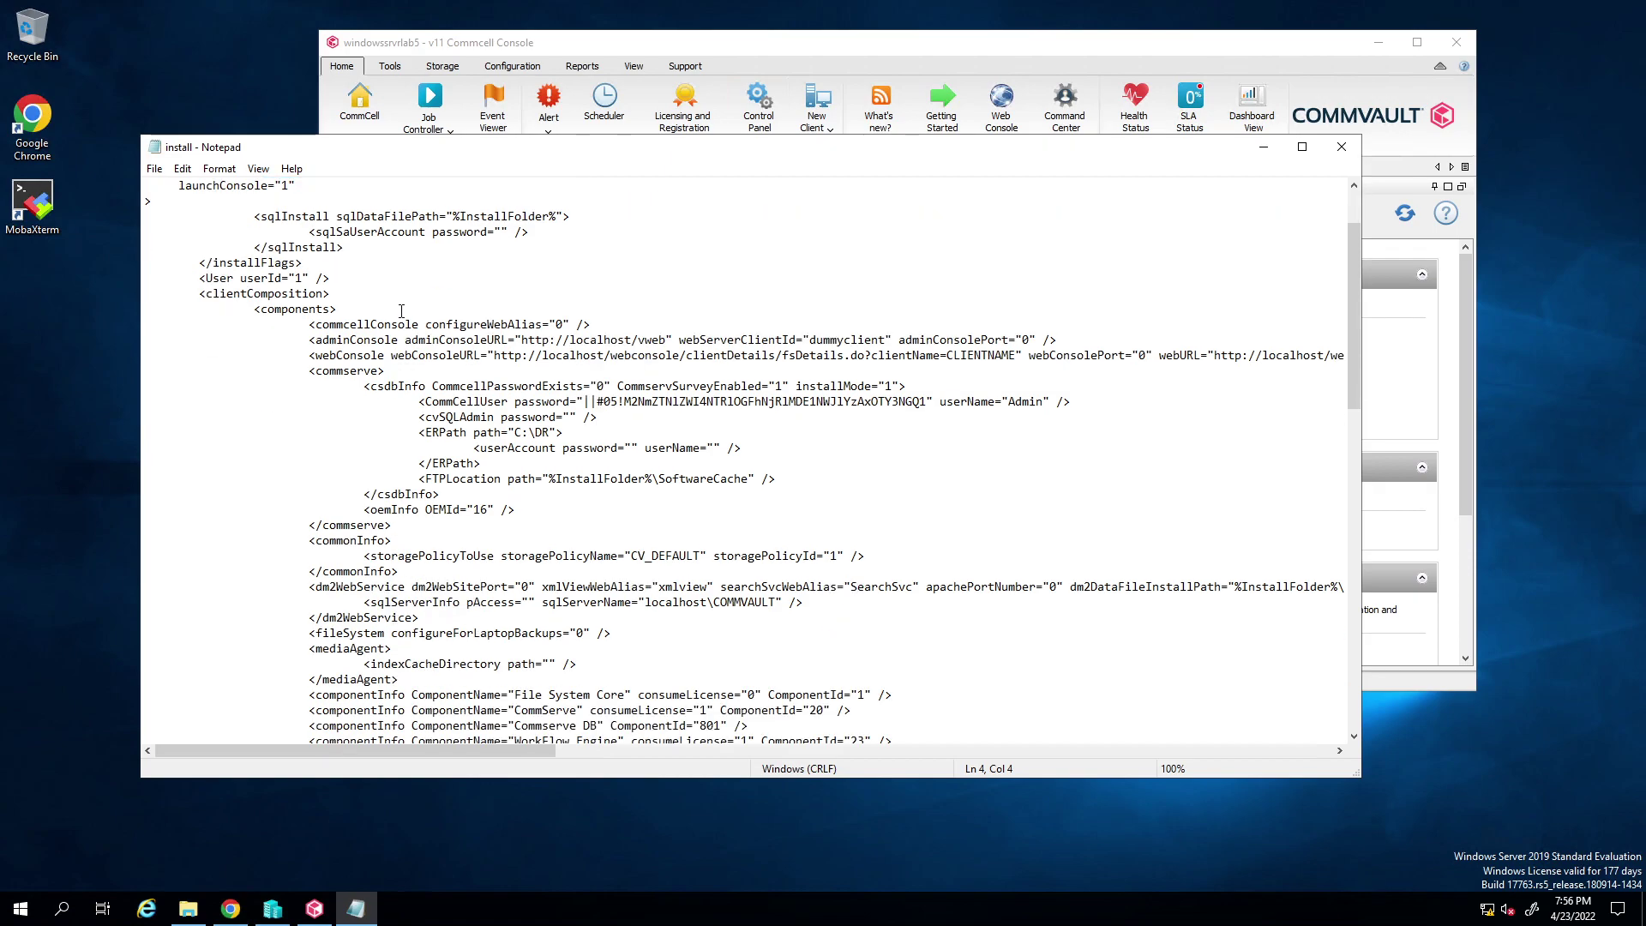
scroll(404, 321, "down", 2)
scroll(405, 320, "up", 3)
left_click_drag(316, 278, 519, 293)
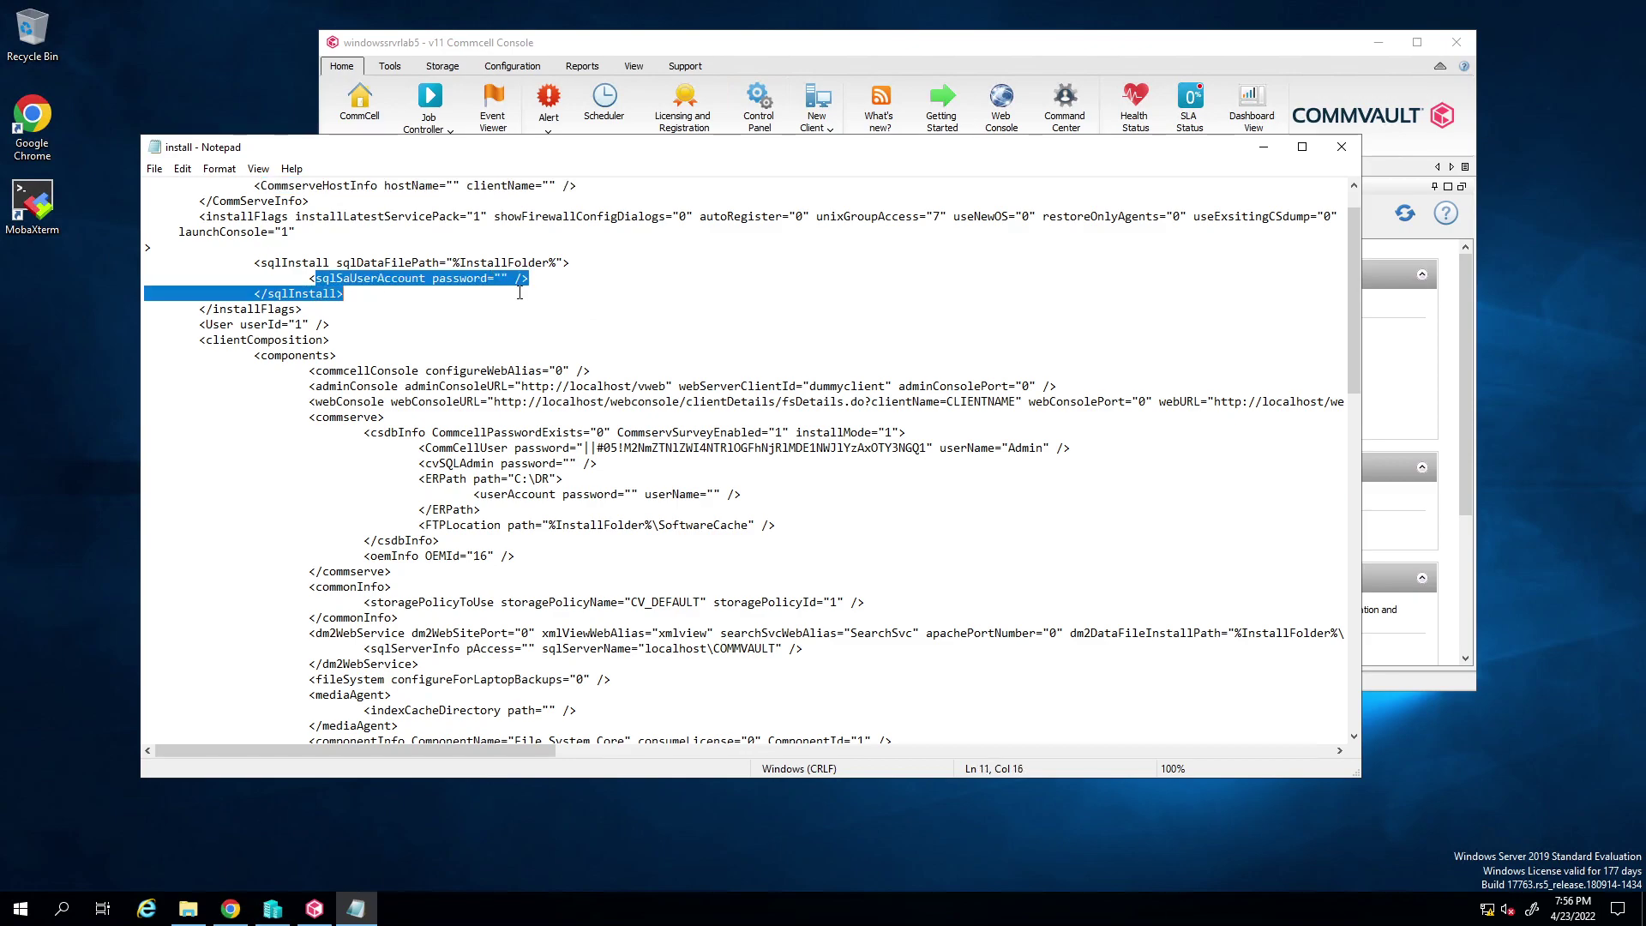
Step: Examine the component, client and installer dialog entries in the install XML file, and close the file and its folder window
scroll(501, 369, "down", 11)
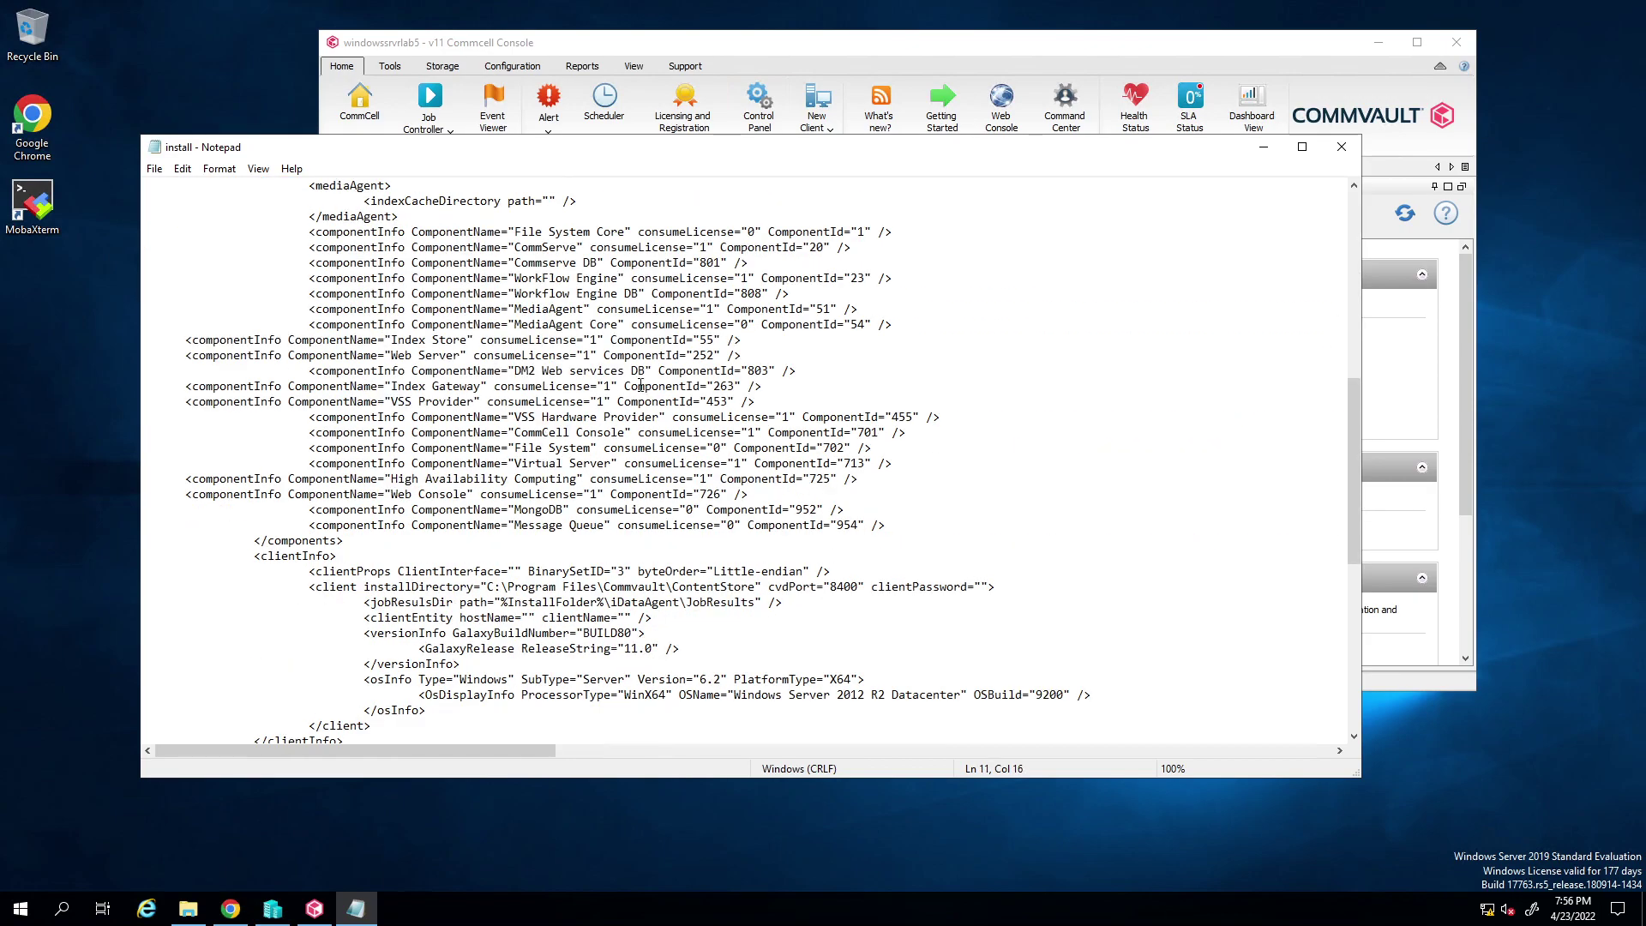
scroll(600, 371, "up", 2)
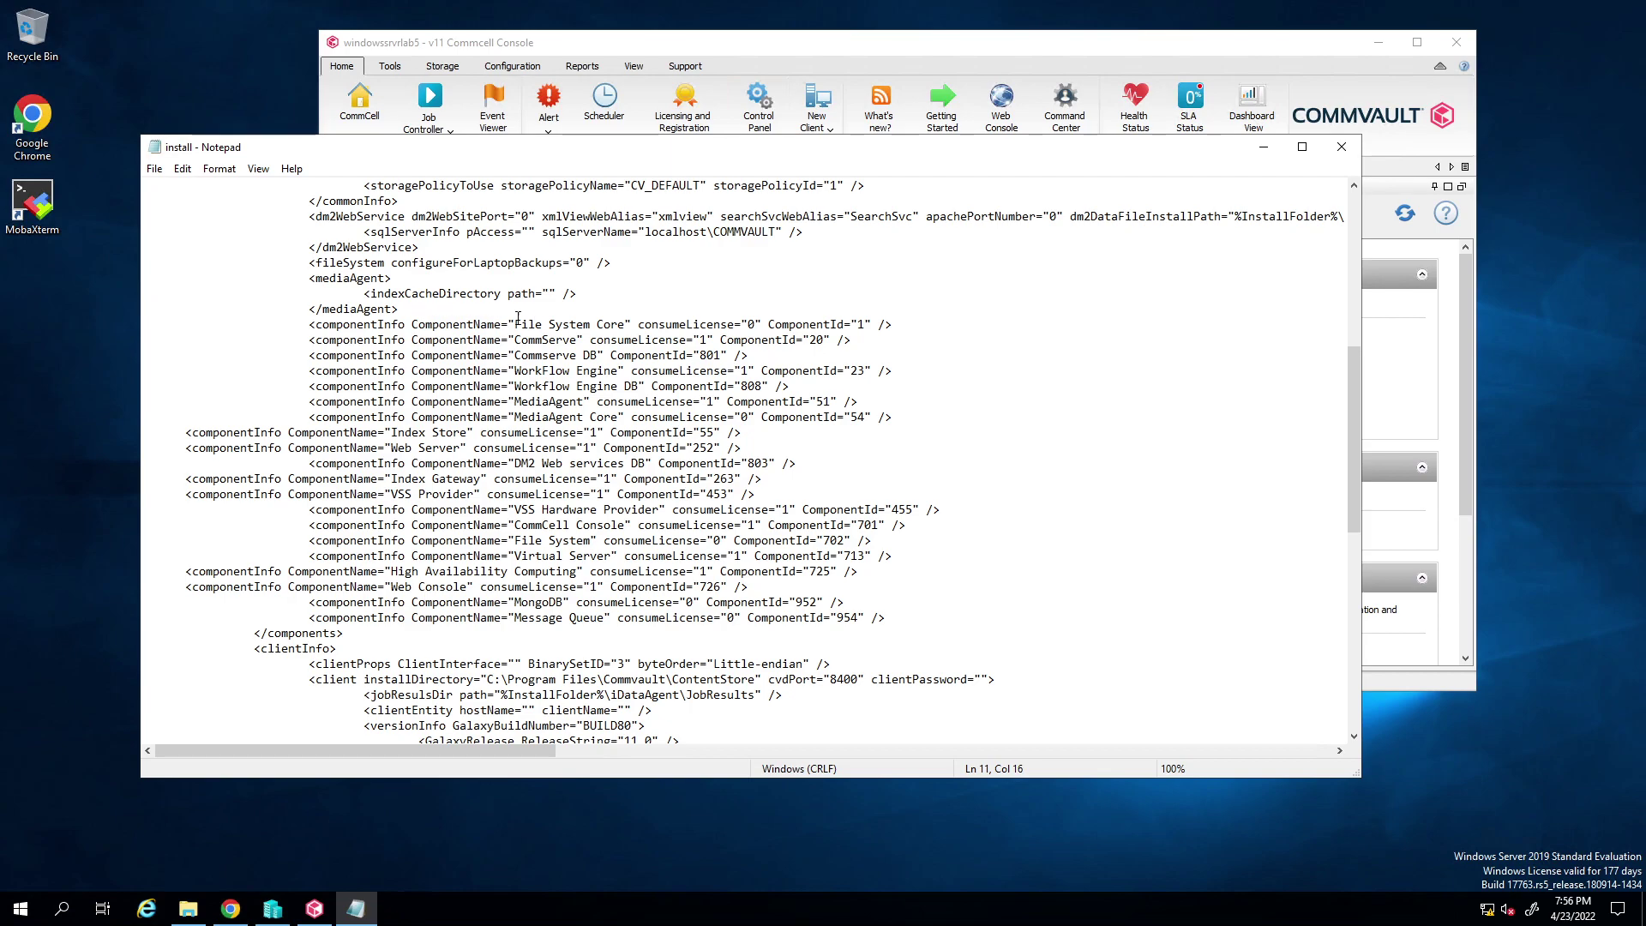
left_click_drag(515, 324, 639, 341)
left_click(504, 371)
scroll(537, 371, "down", 6)
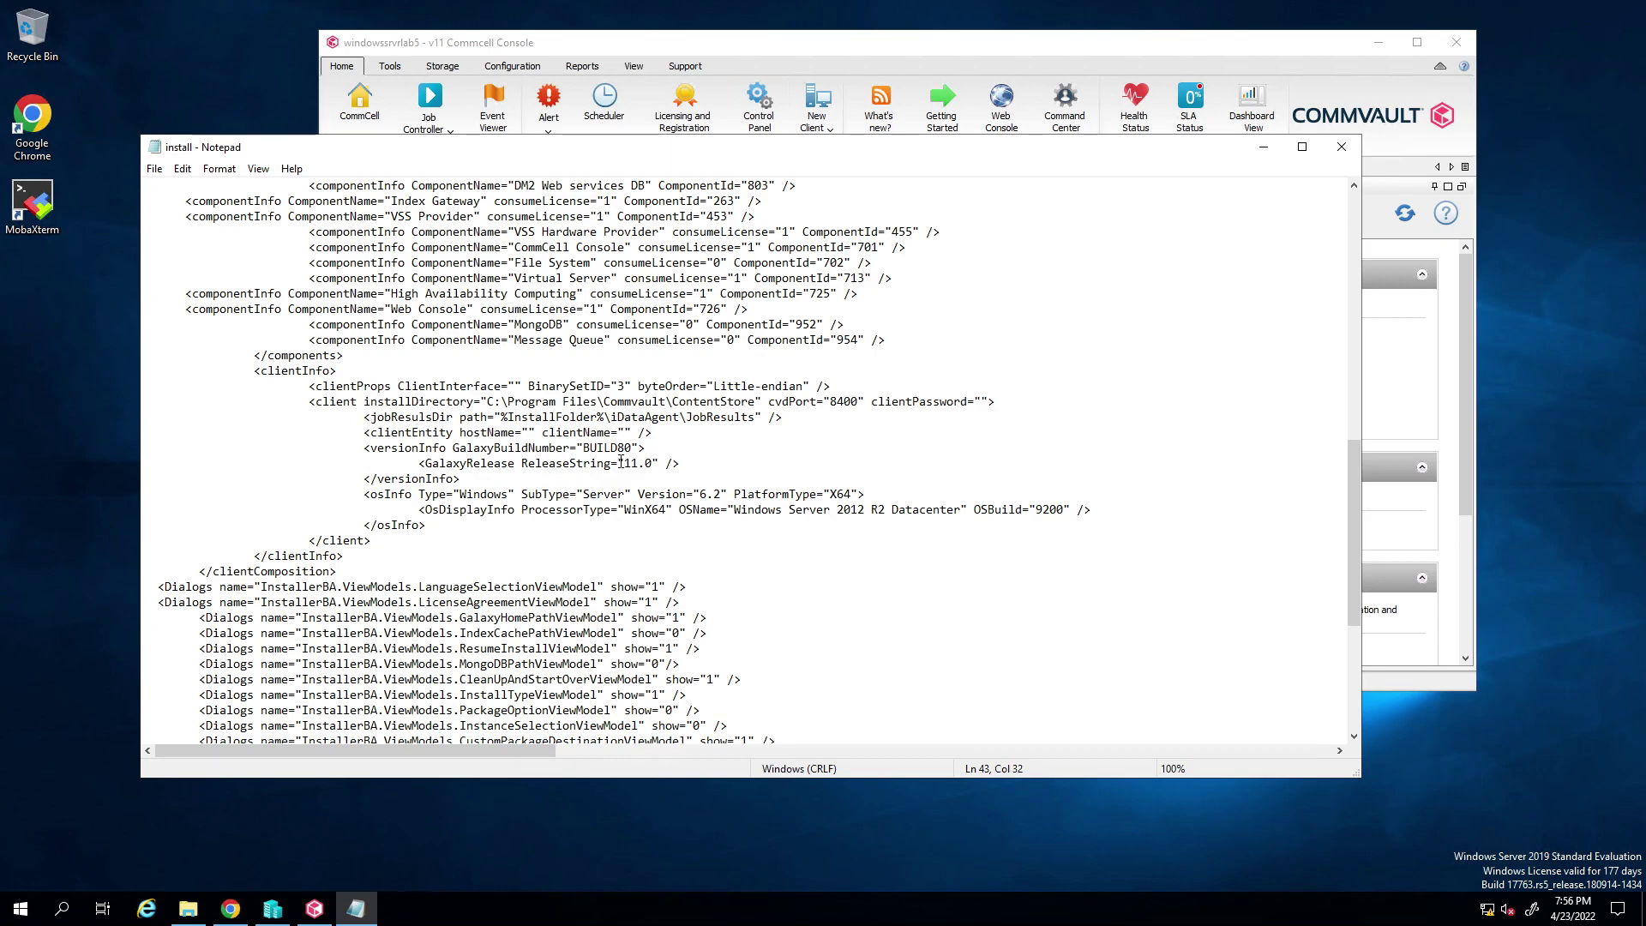
scroll(566, 454, "up", 2)
scroll(579, 367, "up", 2)
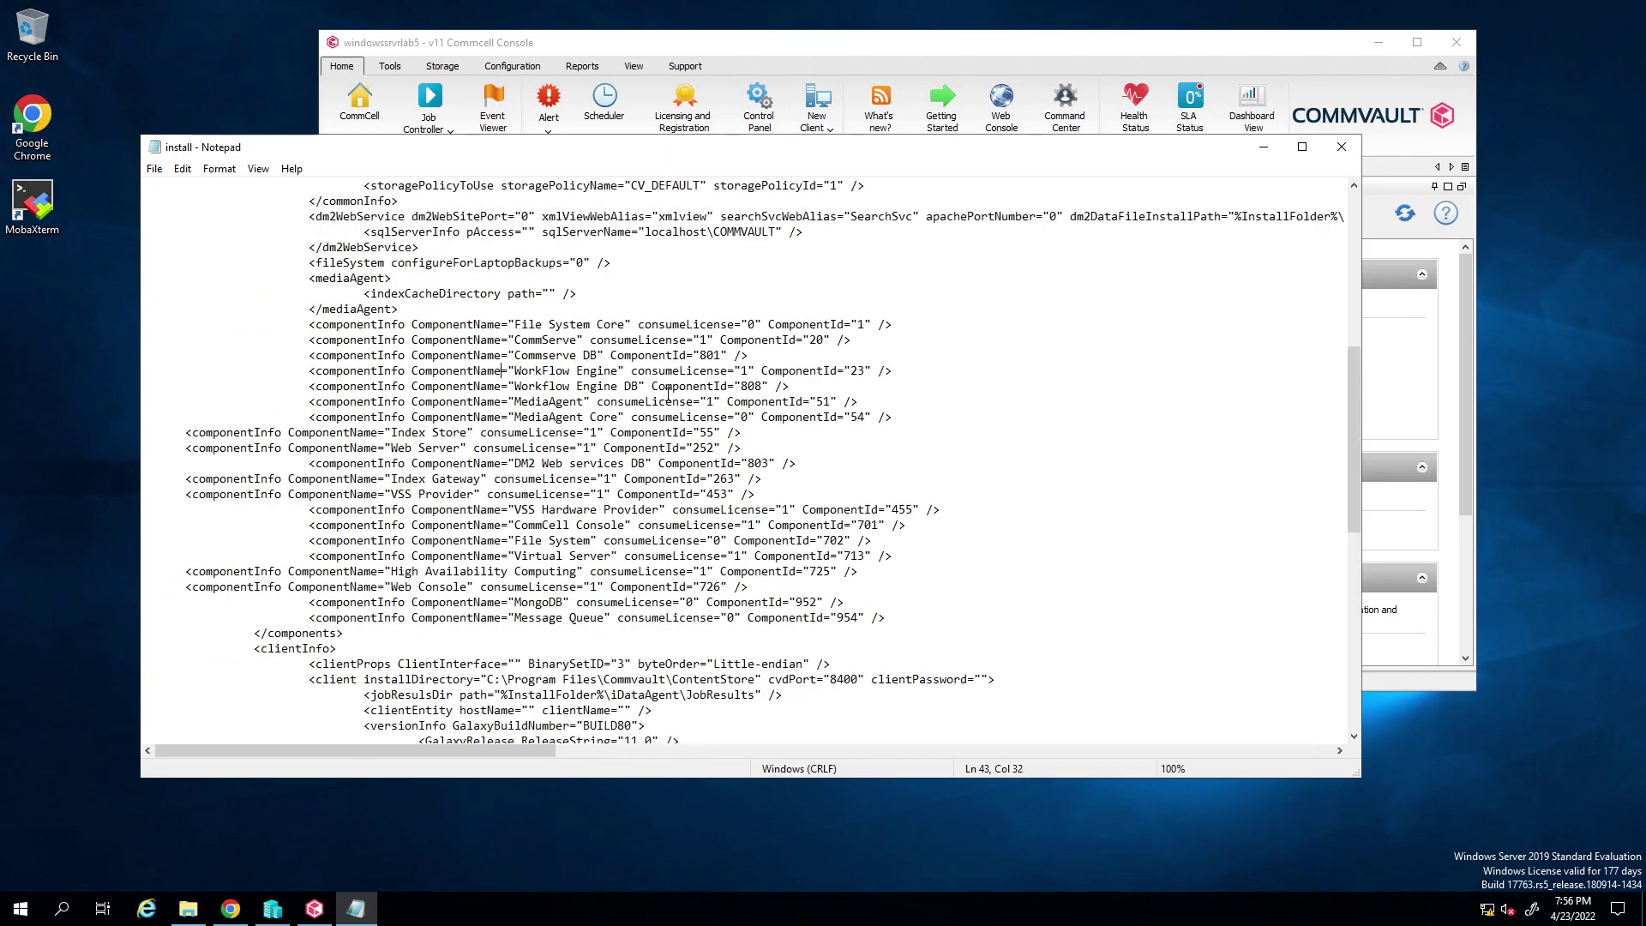
scroll(683, 410, "down", 13)
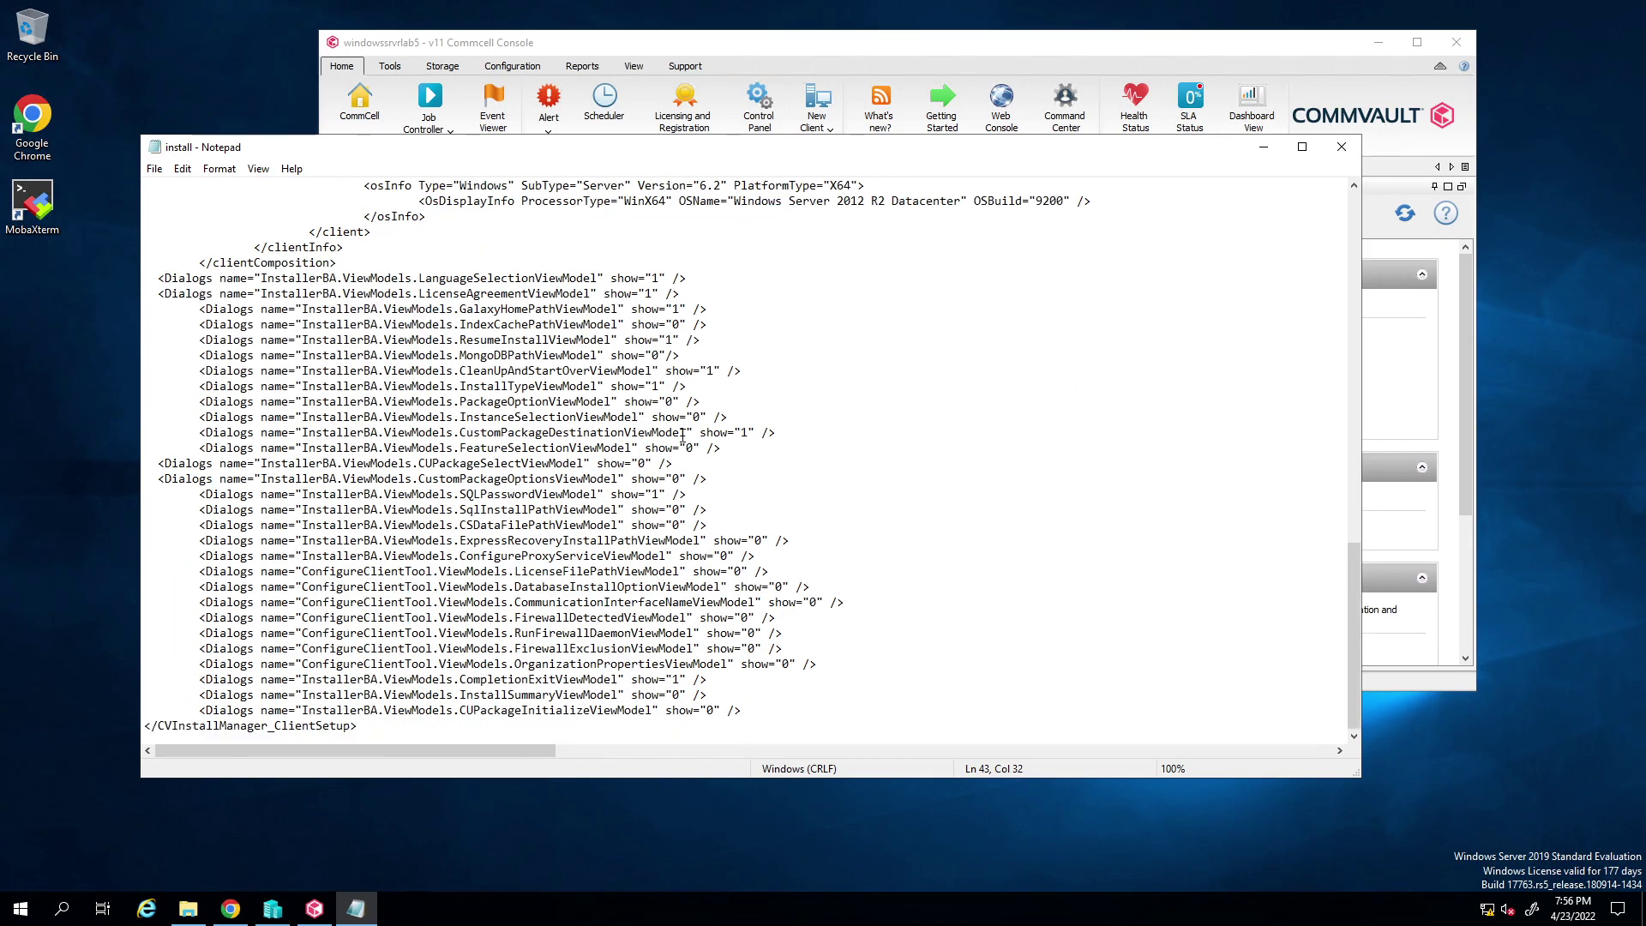
left_click(1342, 146)
left_click(1116, 191)
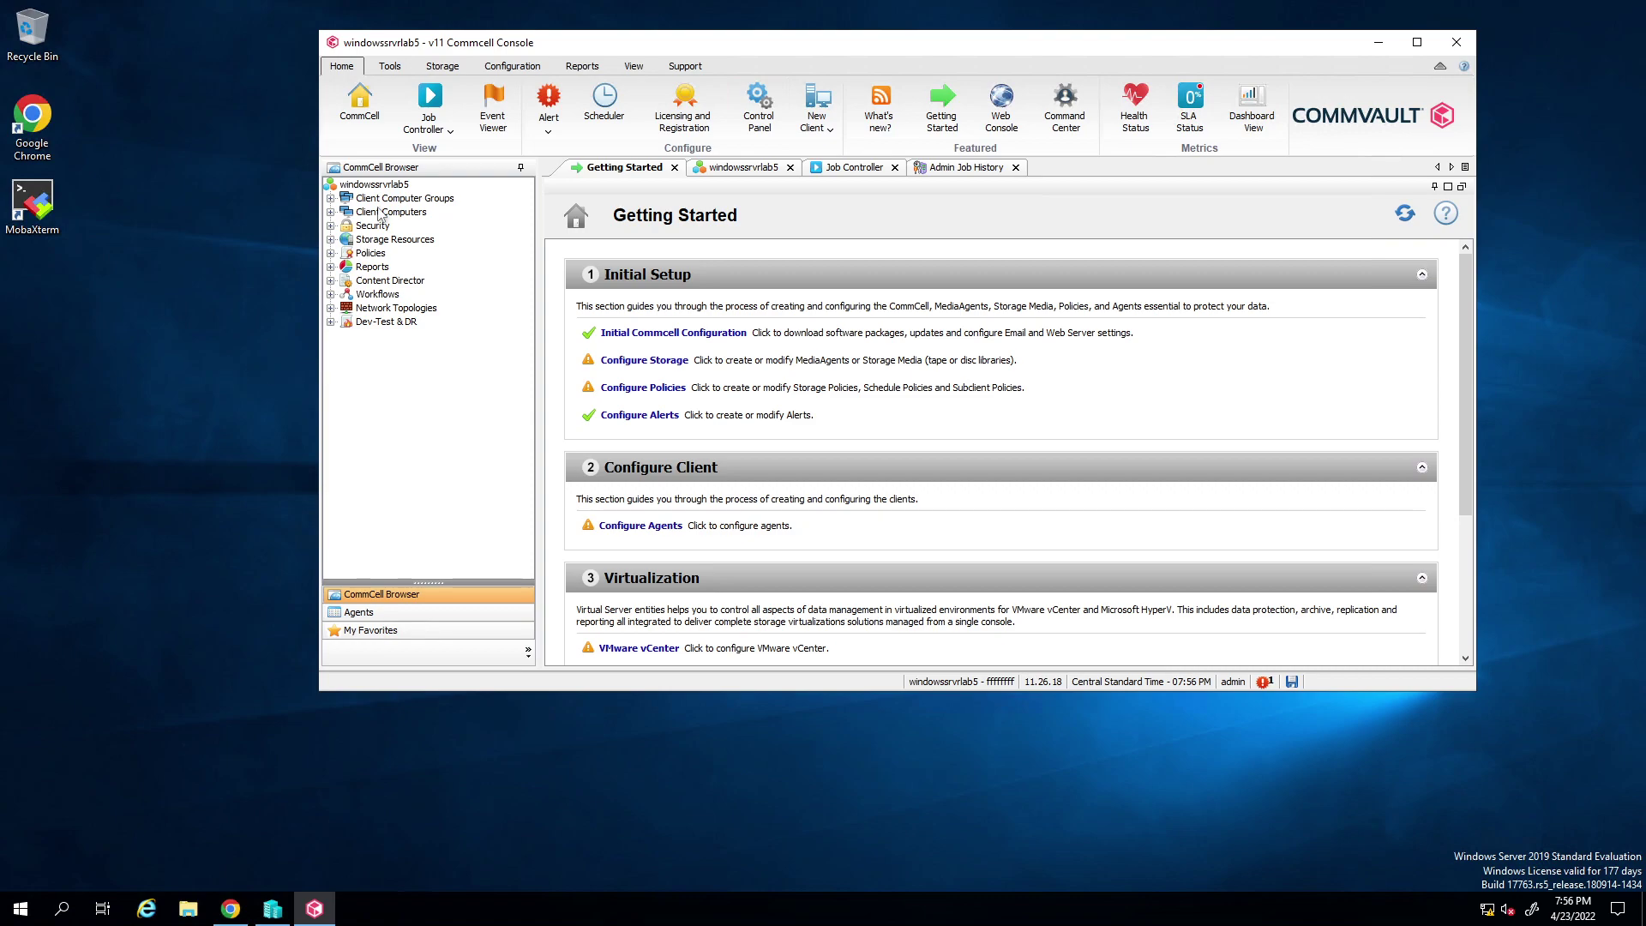
Step: Open the Copy Software options for the windowssrvrlab5 CommCell
left_click_drag(387, 49, 315, 43)
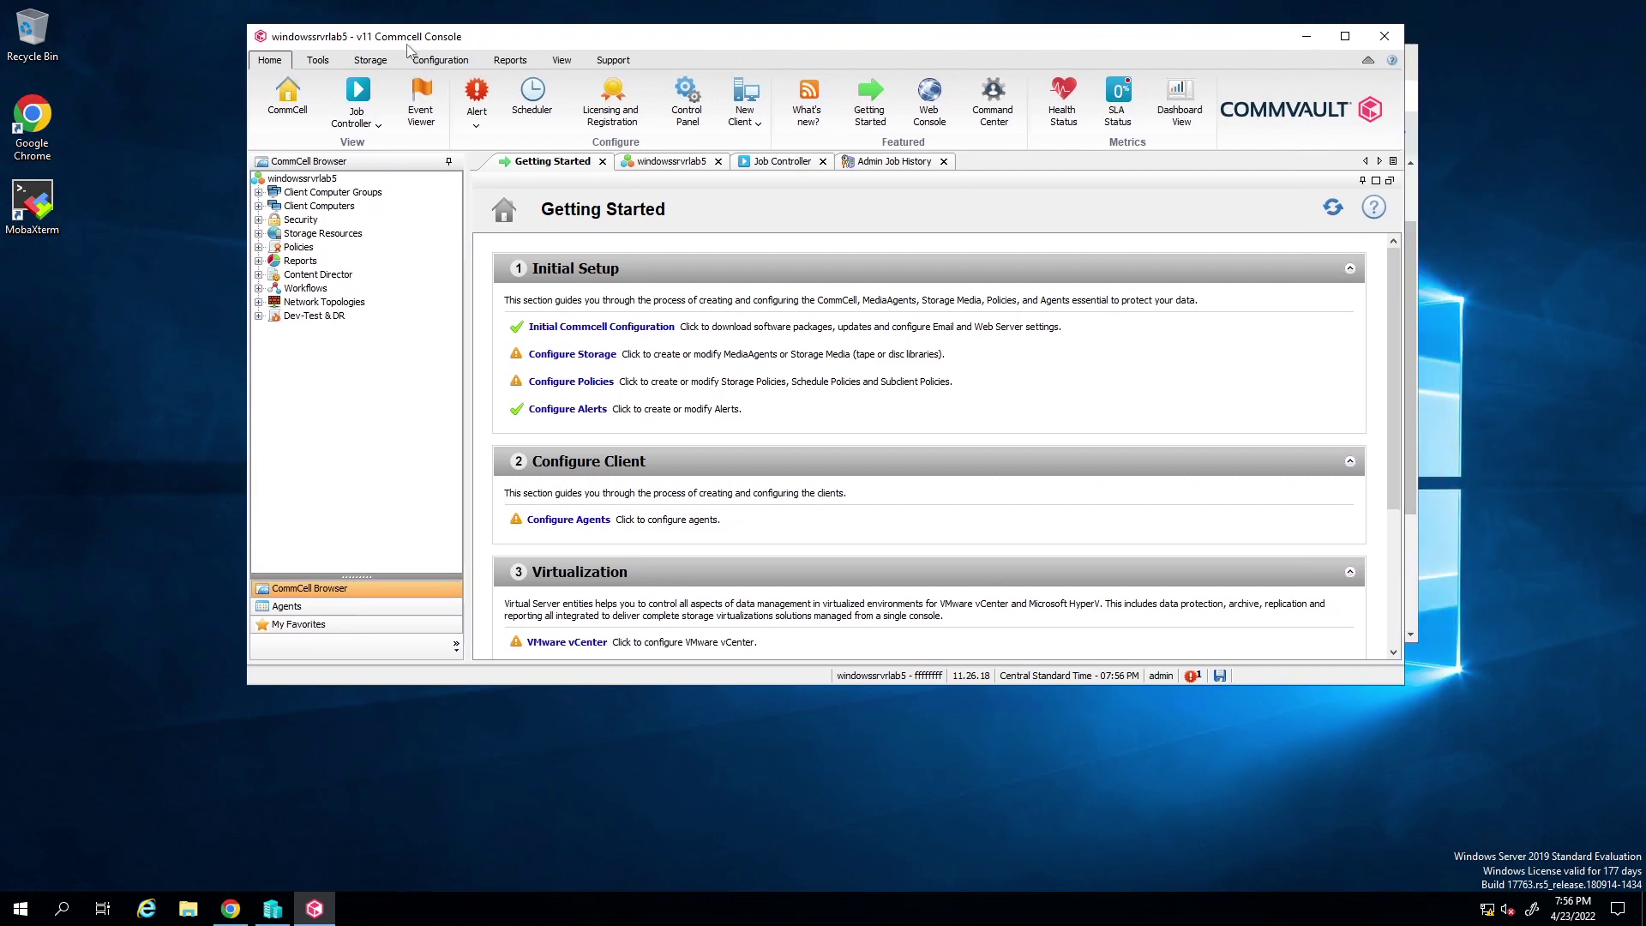
left_click(319, 186)
right_click(321, 188)
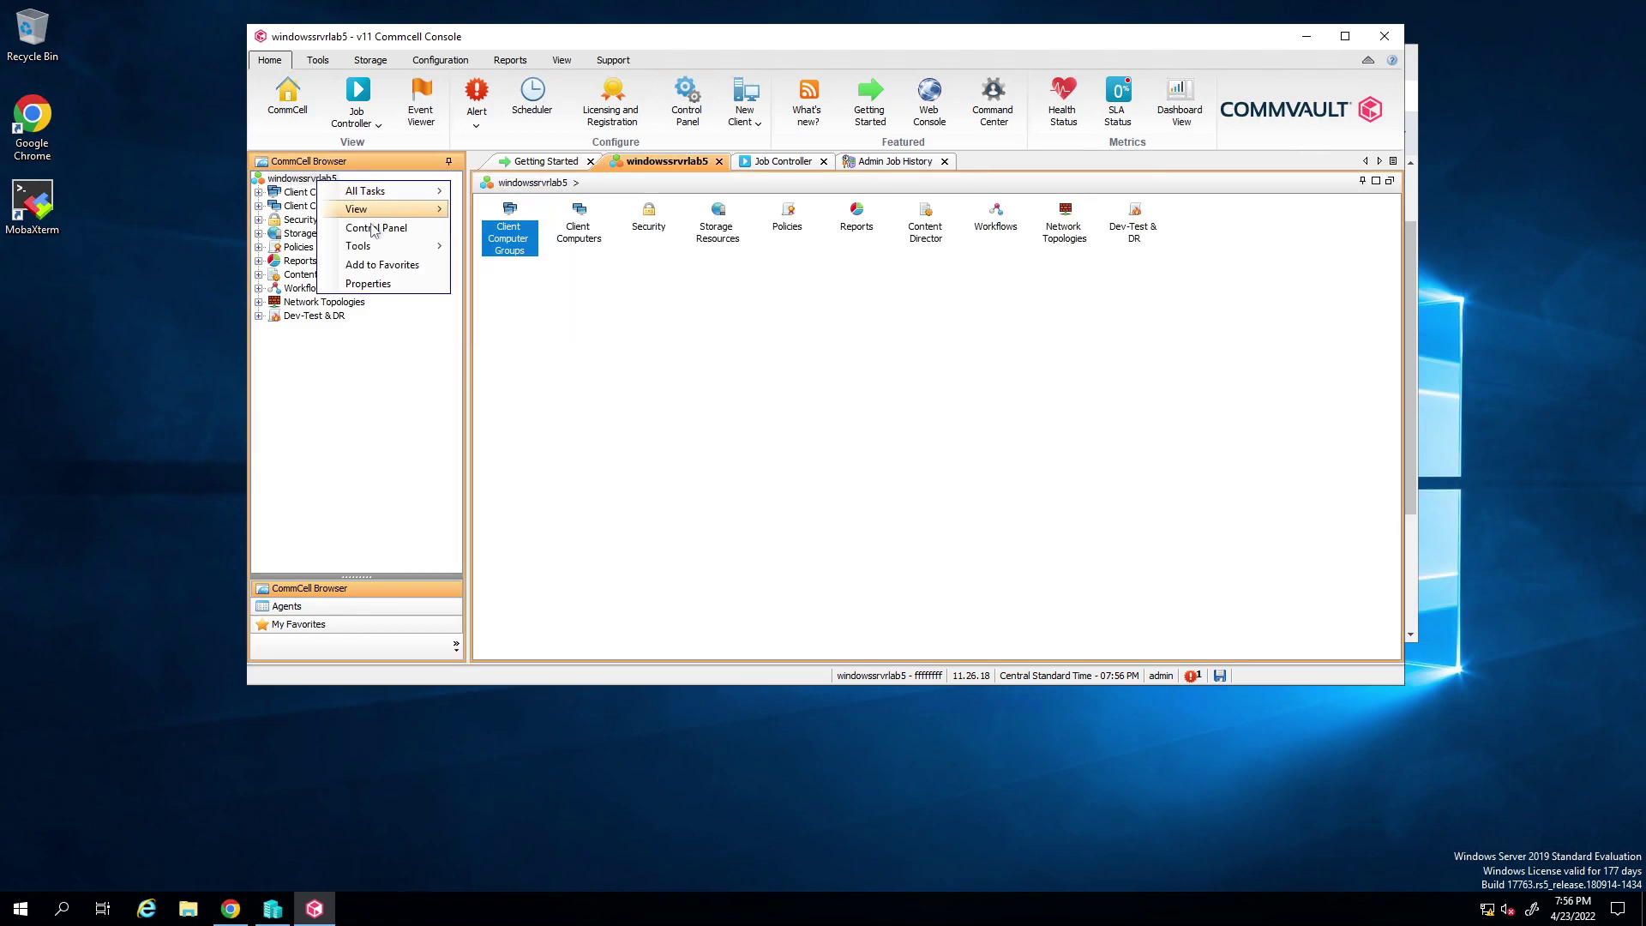
mouse_move(383, 255)
mouse_move(375, 197)
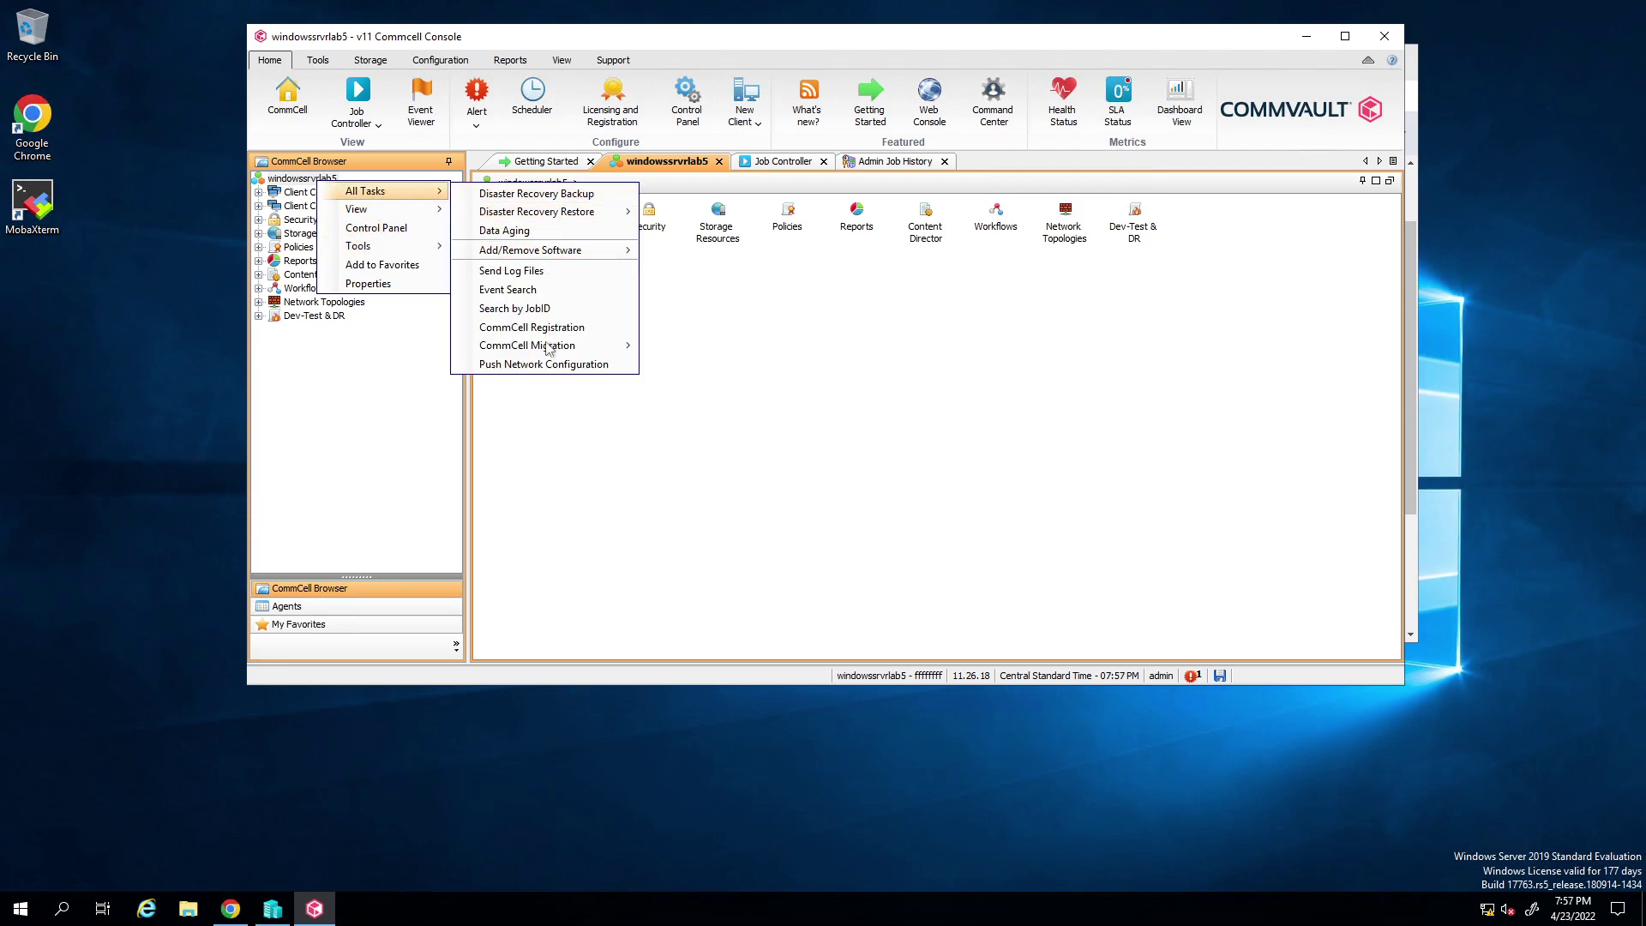
mouse_move(573, 251)
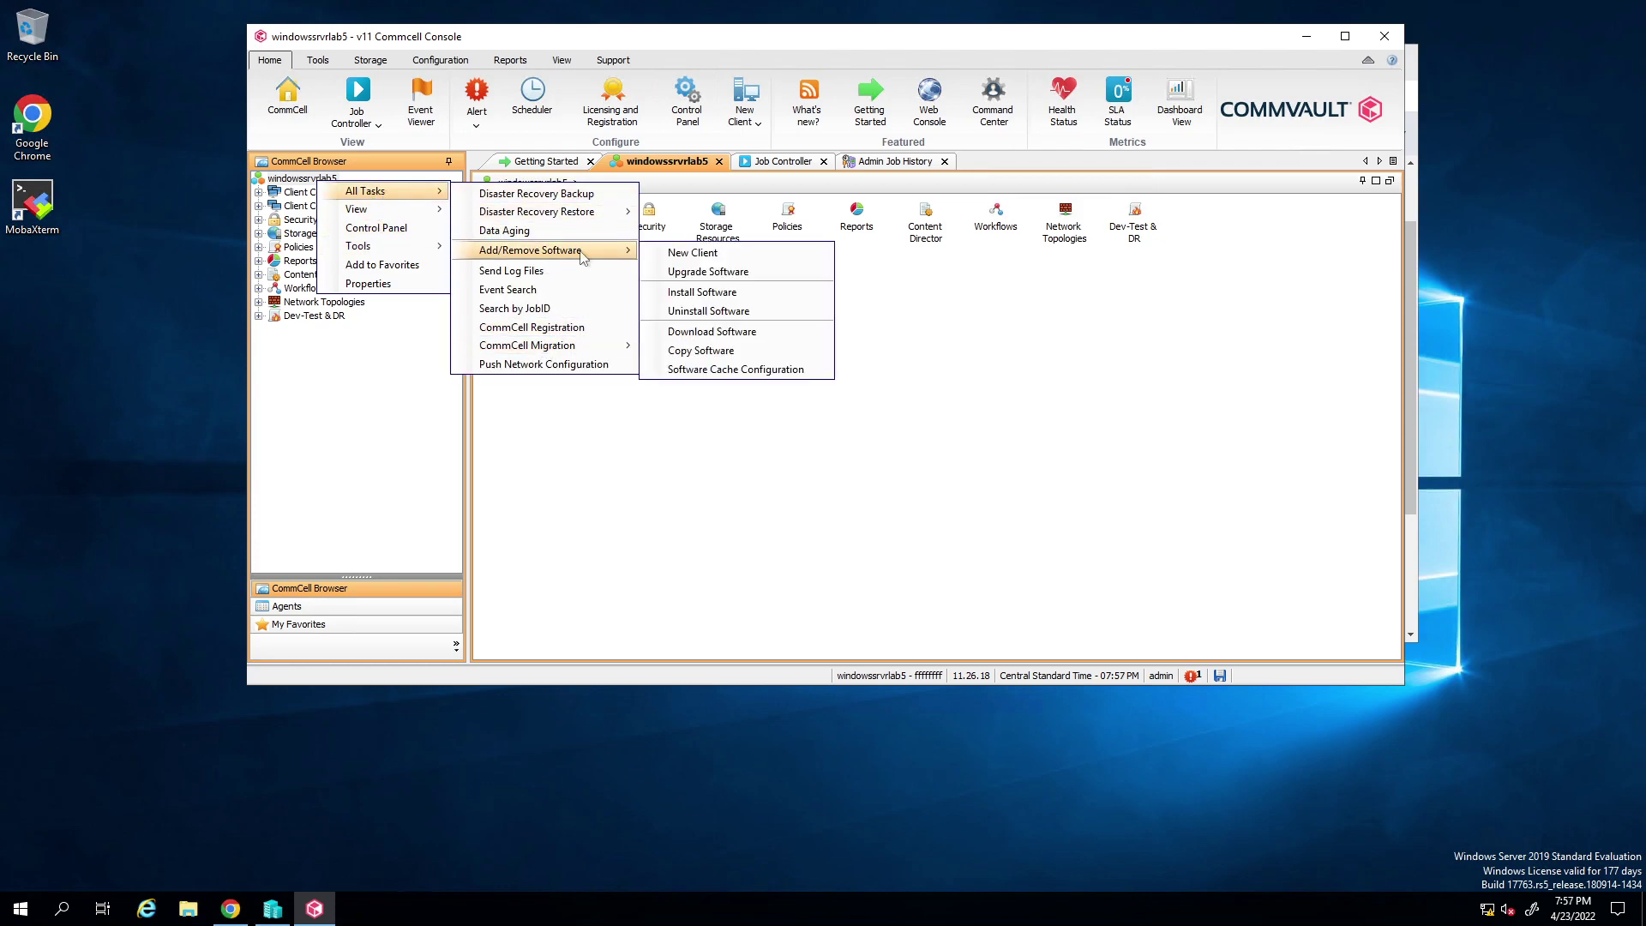
left_click(715, 356)
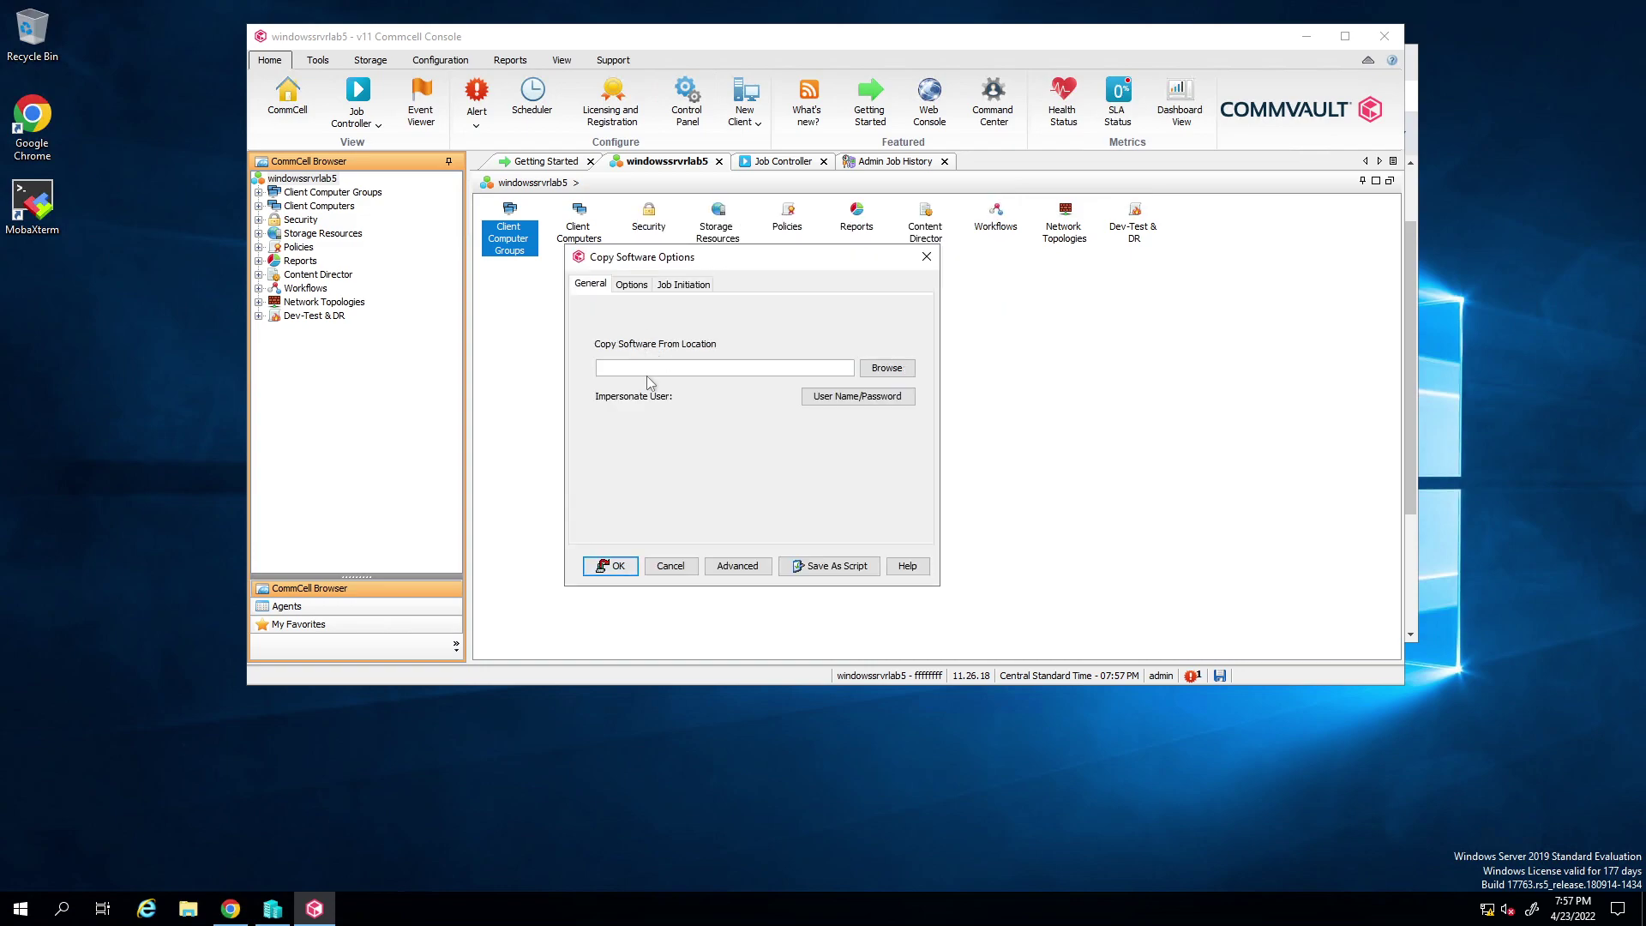
Step: Browse to C:\software\install\DownloadPackageLocation in File Explorer and copy the folder's path
left_click(188, 909)
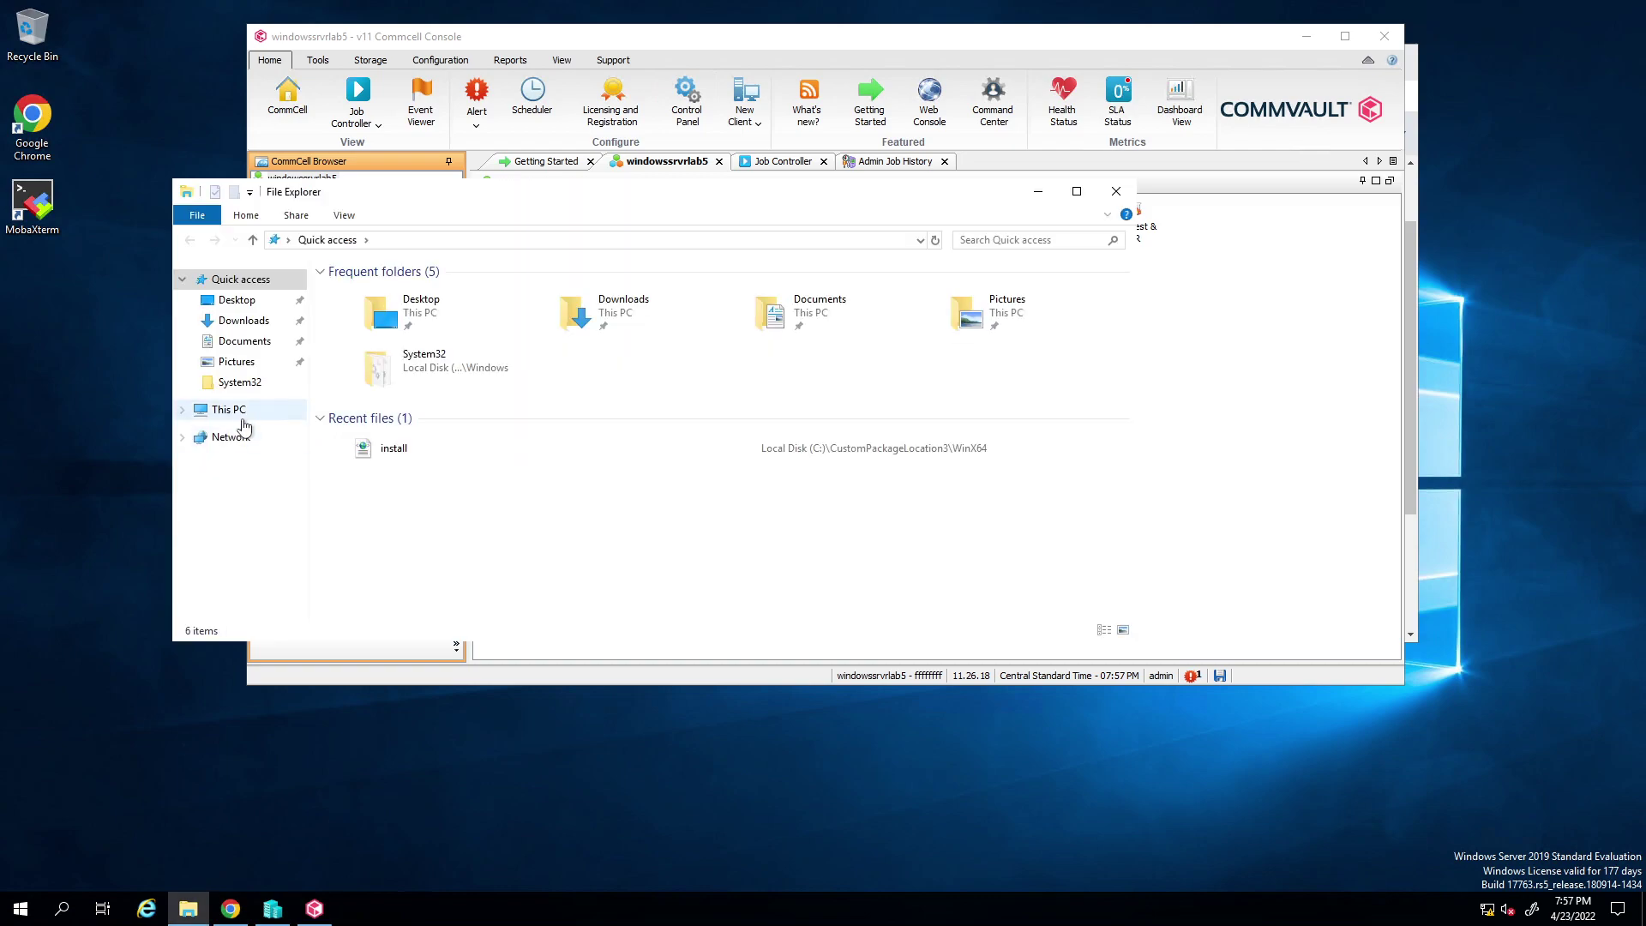
left_click(231, 411)
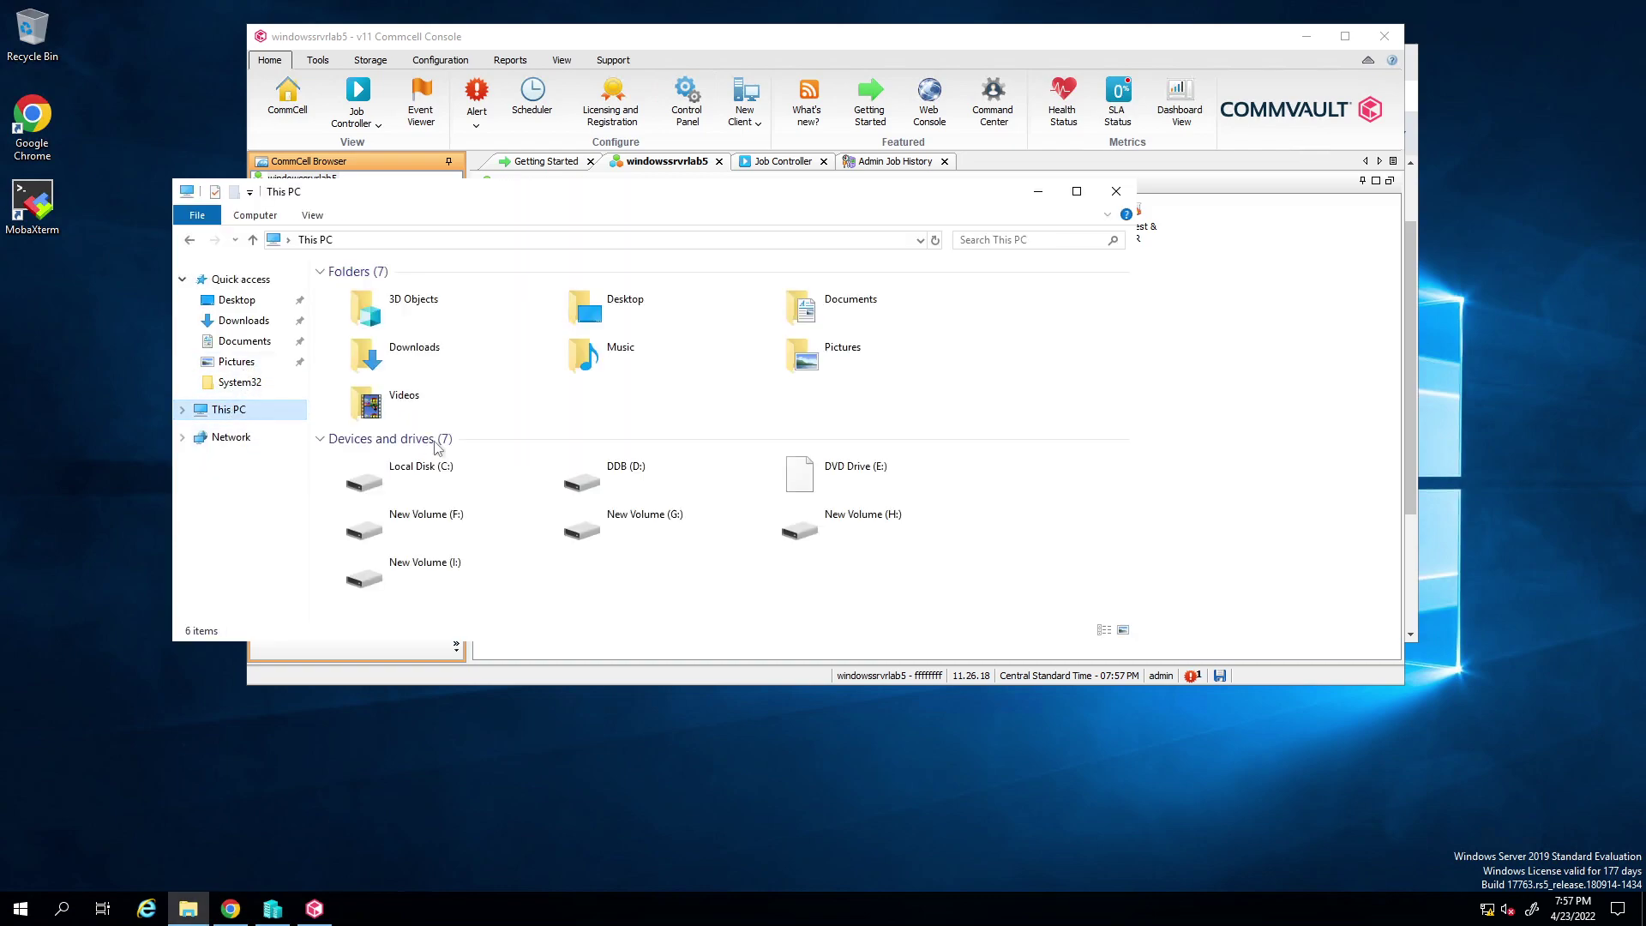
double_click(408, 468)
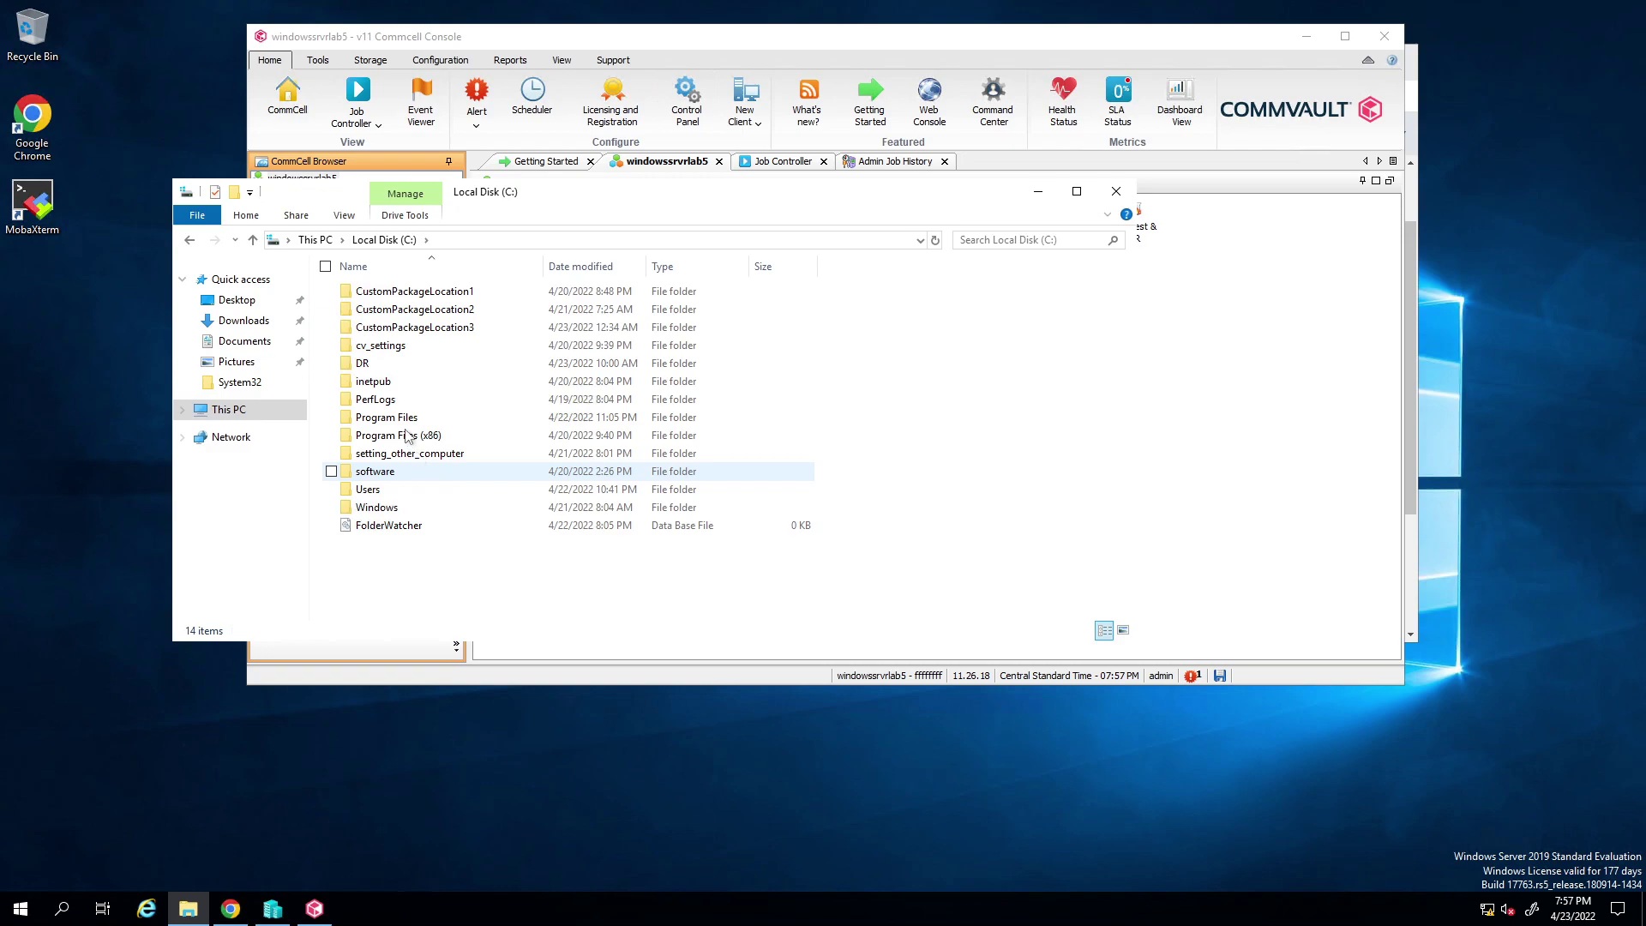
left_click(386, 473)
key("Return")
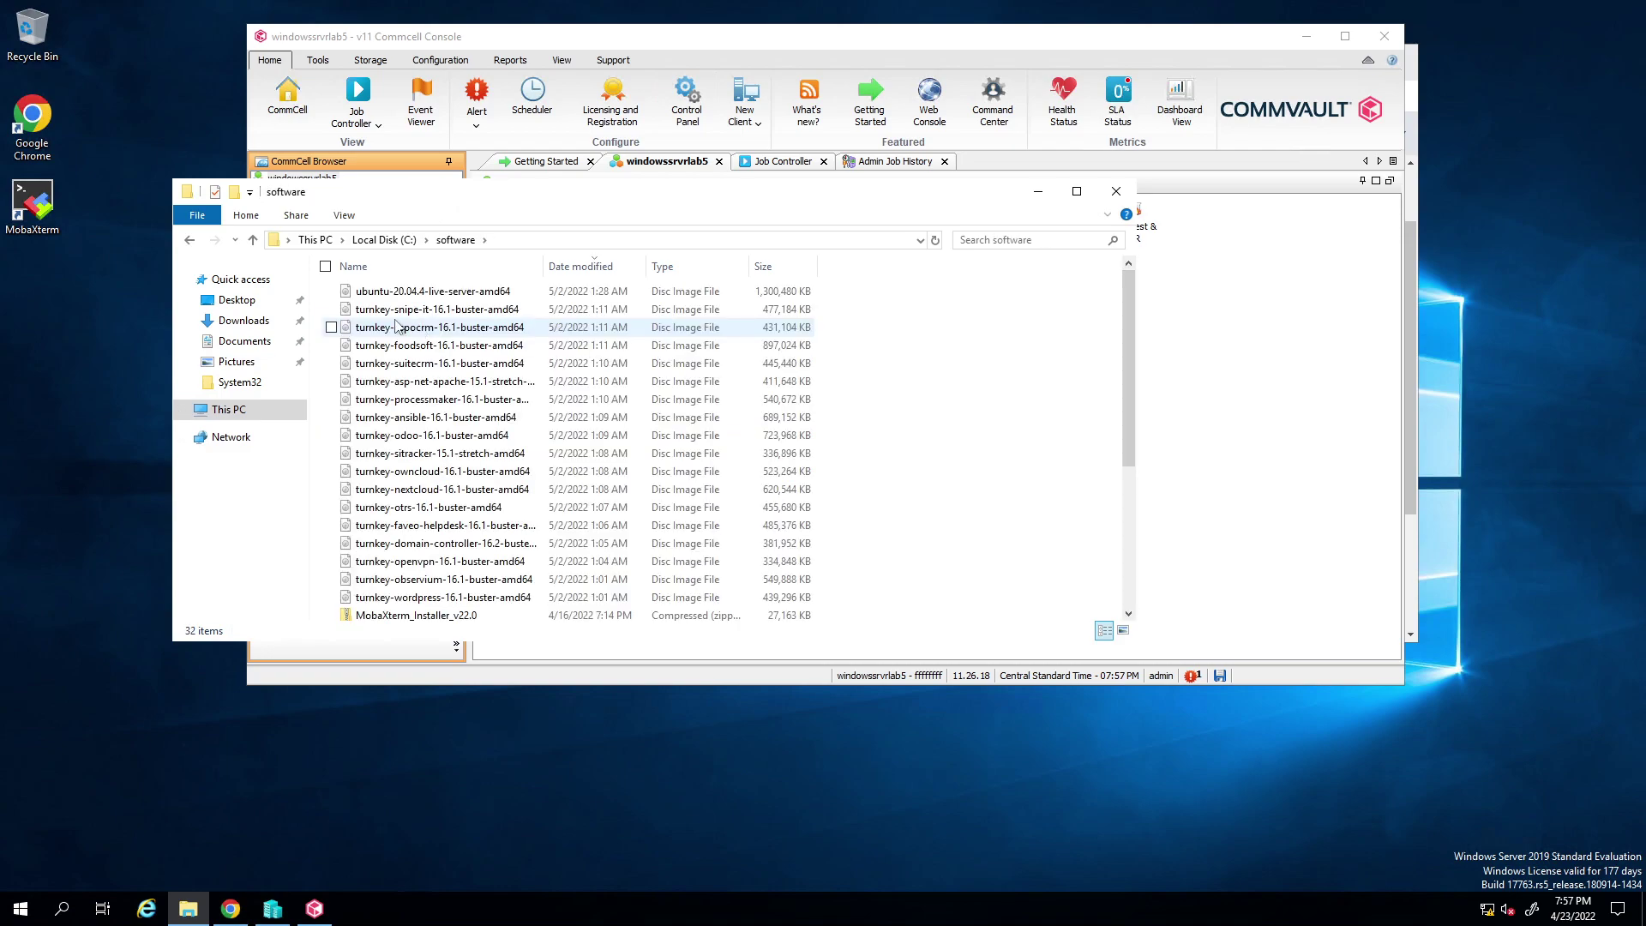
scroll(400, 327, "down", 5)
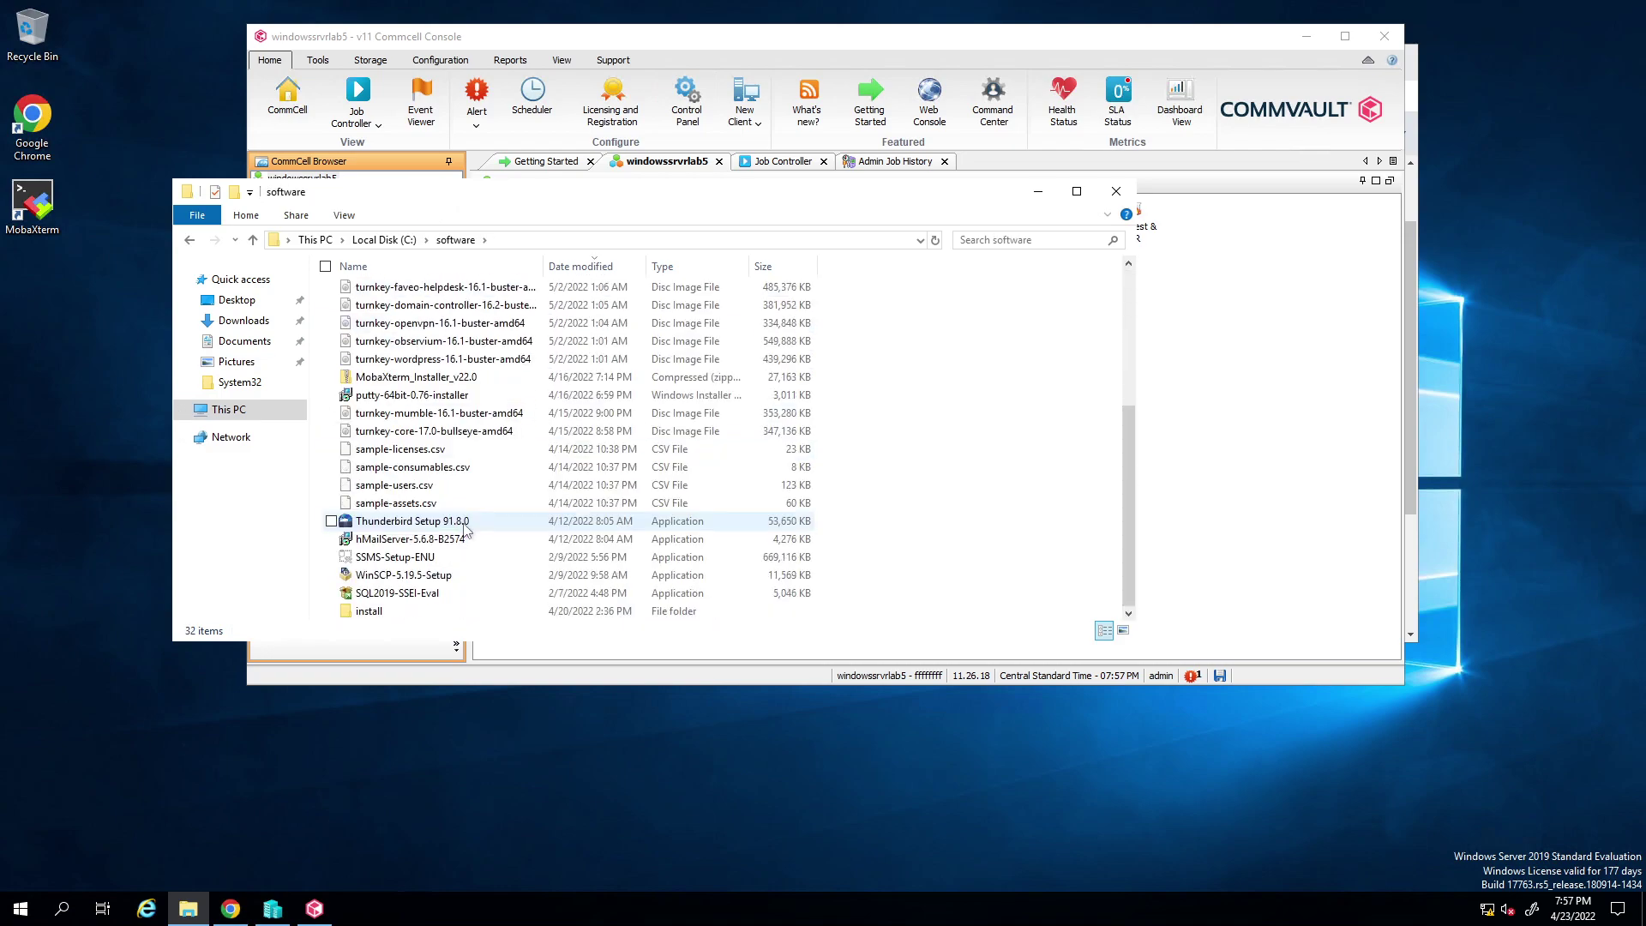
double_click(369, 612)
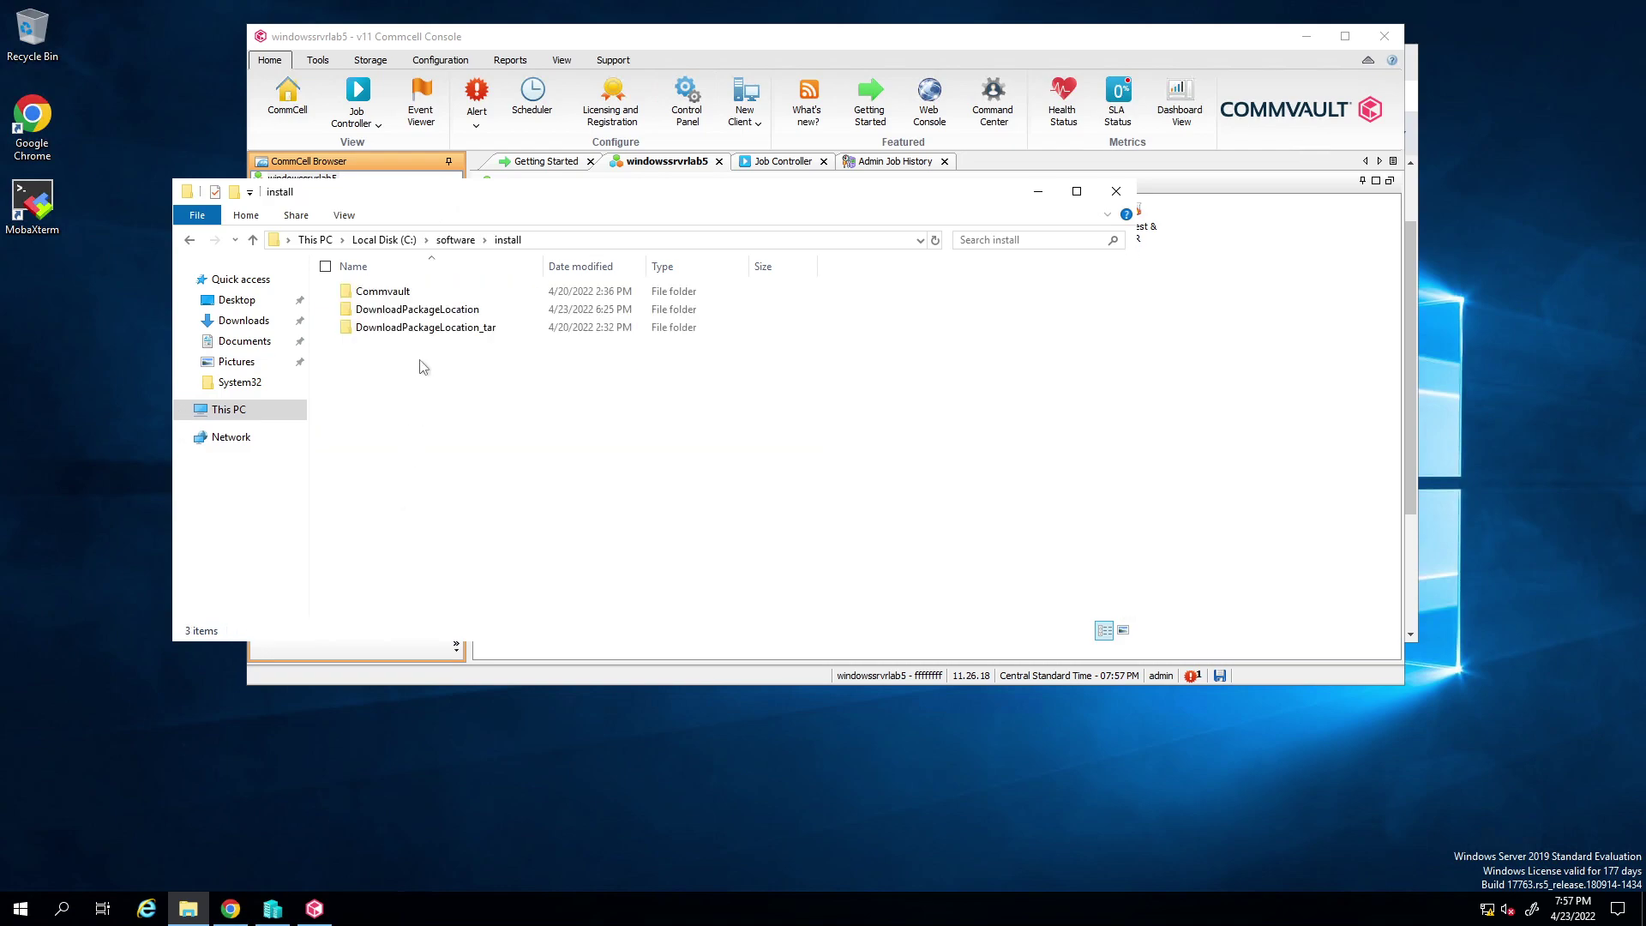
double_click(413, 310)
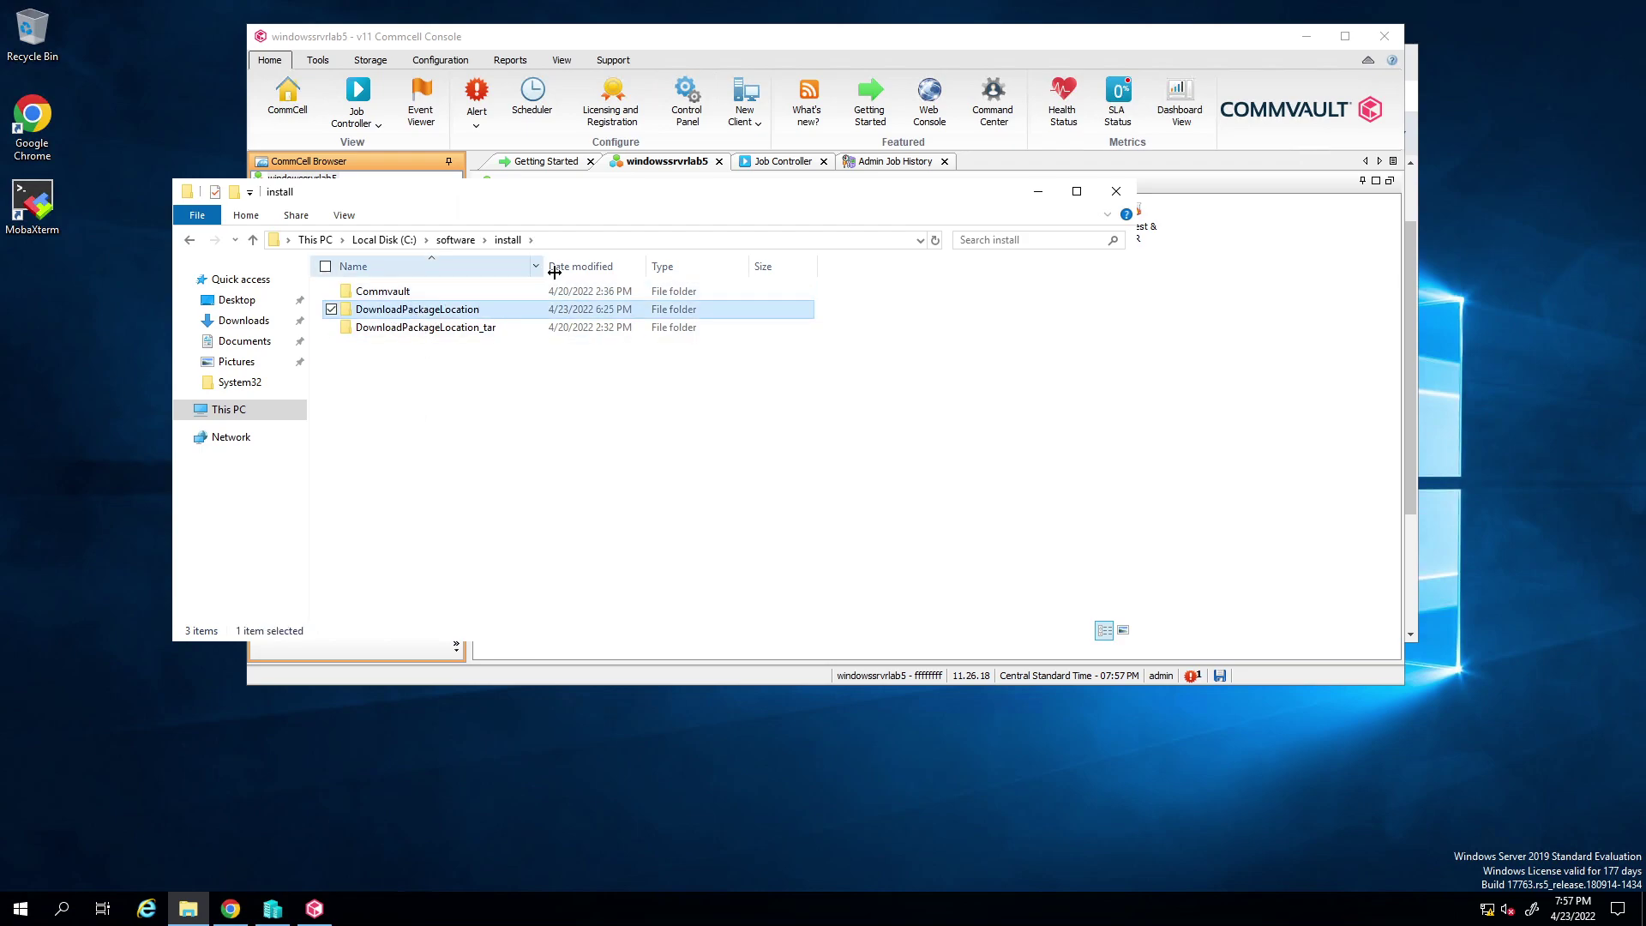
left_click(705, 243)
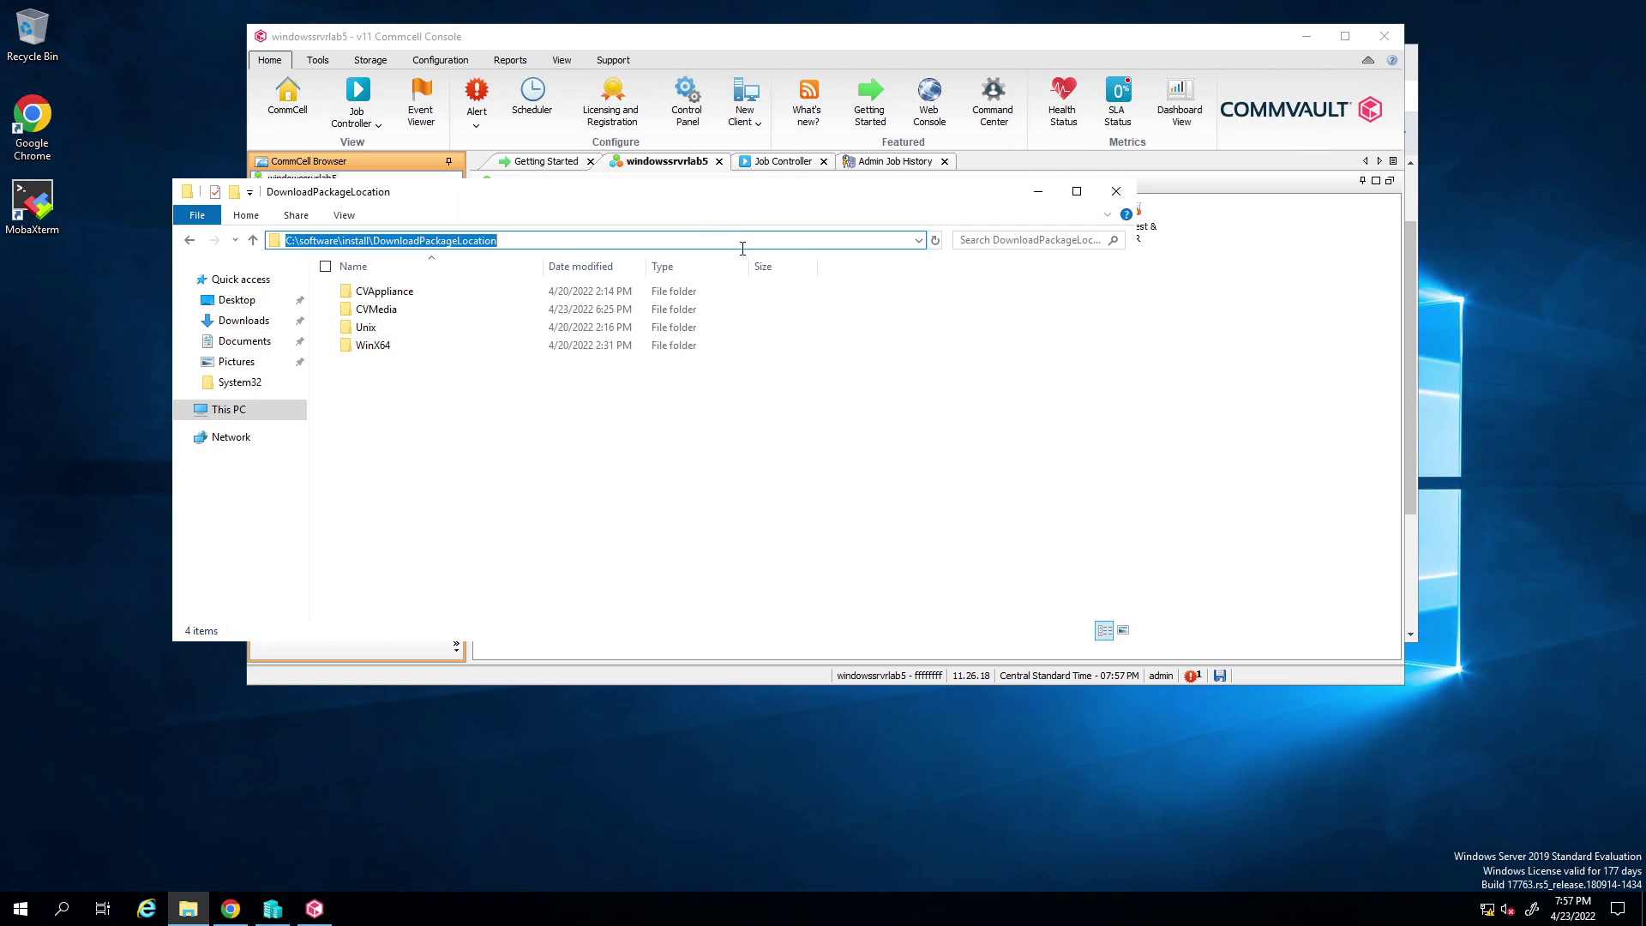
Step: Set the copy software location to C:\software\install\DownloadPackageLocation, and close the options without starting the job
left_click(1116, 191)
left_click(690, 368)
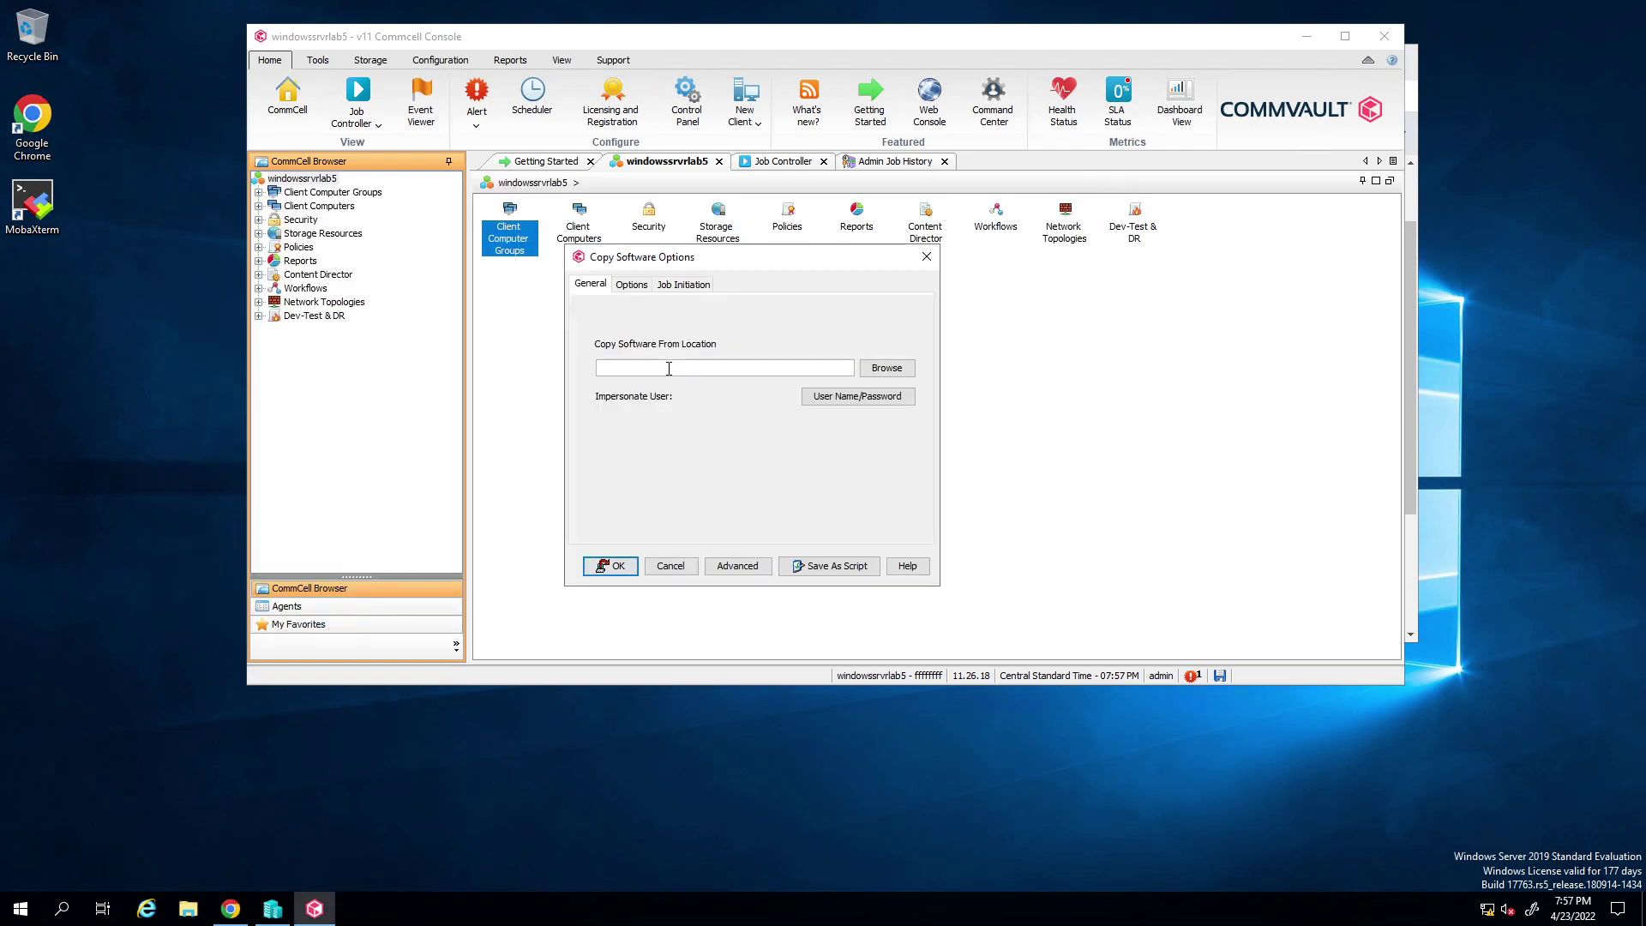
type("C:\\software\\install\\DownloadPackageLocation")
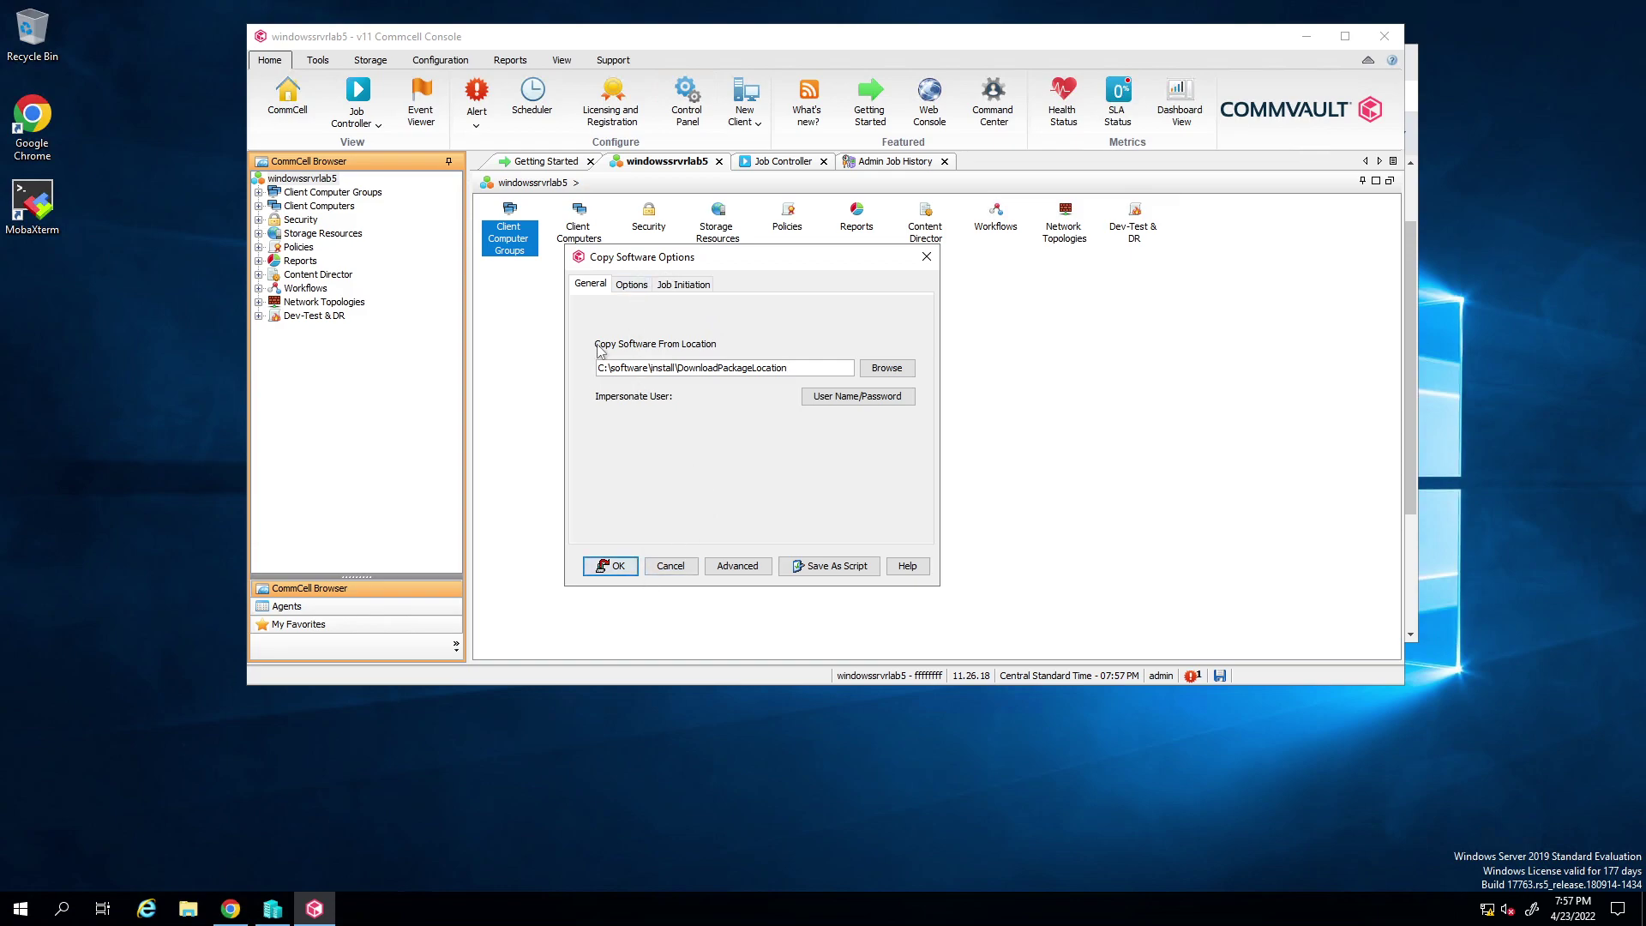
left_click_drag(666, 264, 604, 294)
left_click(865, 291)
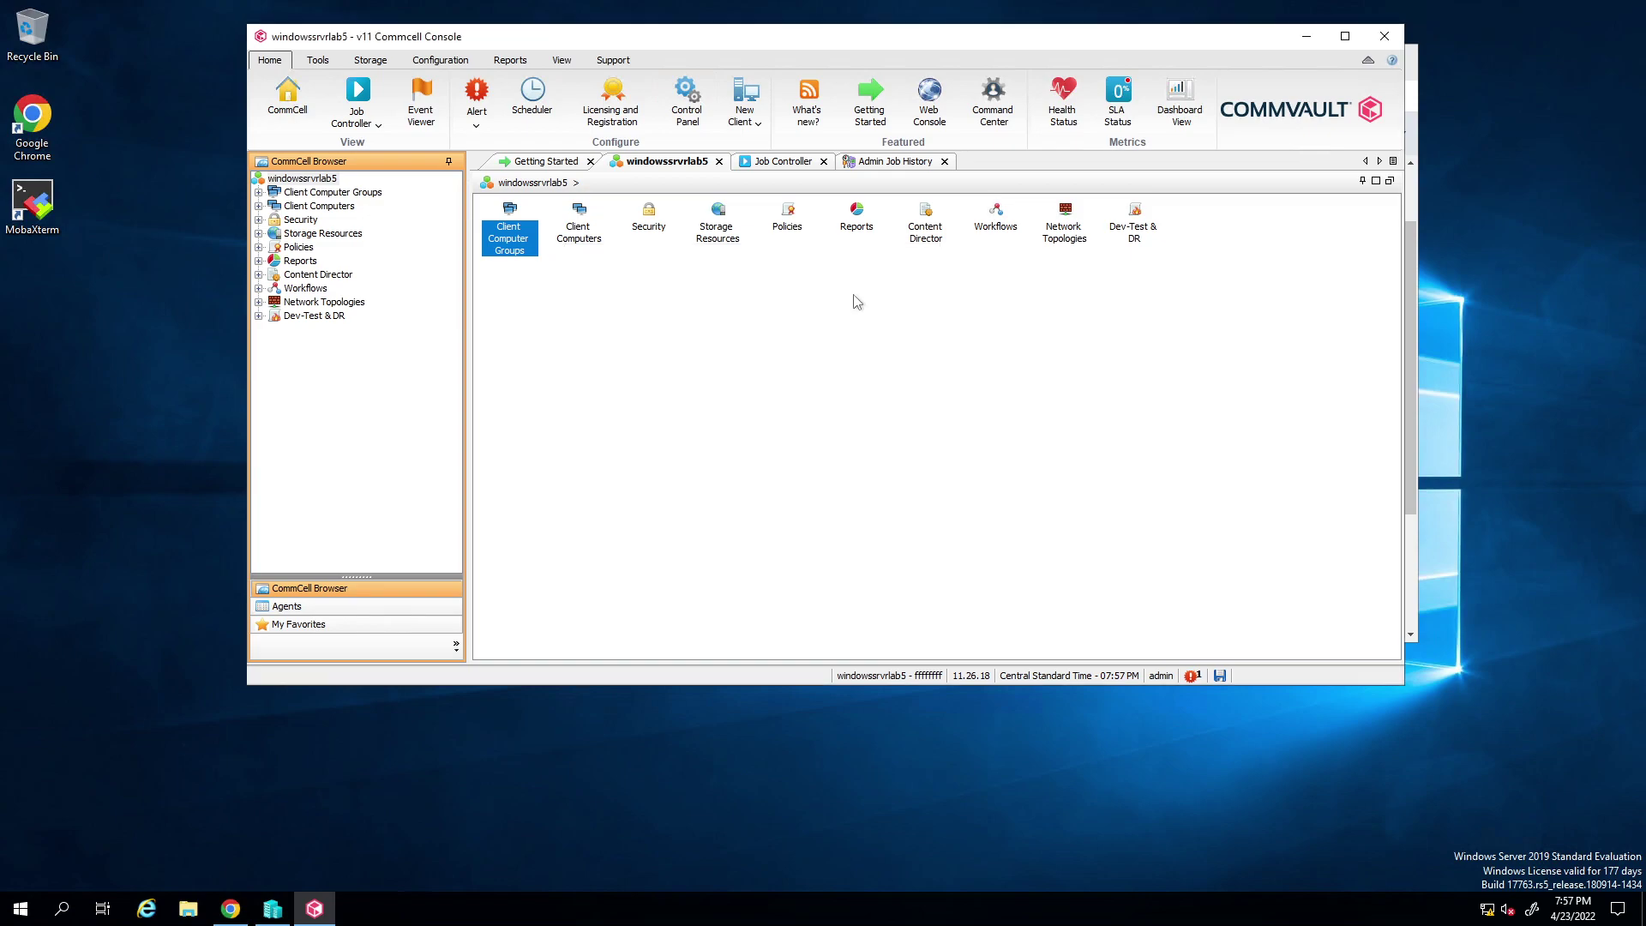
Step: Examine the general details and attempts of the Copy Software job in the admin job history, and close them
left_click(782, 170)
left_click(774, 168)
left_click(885, 165)
double_click(514, 219)
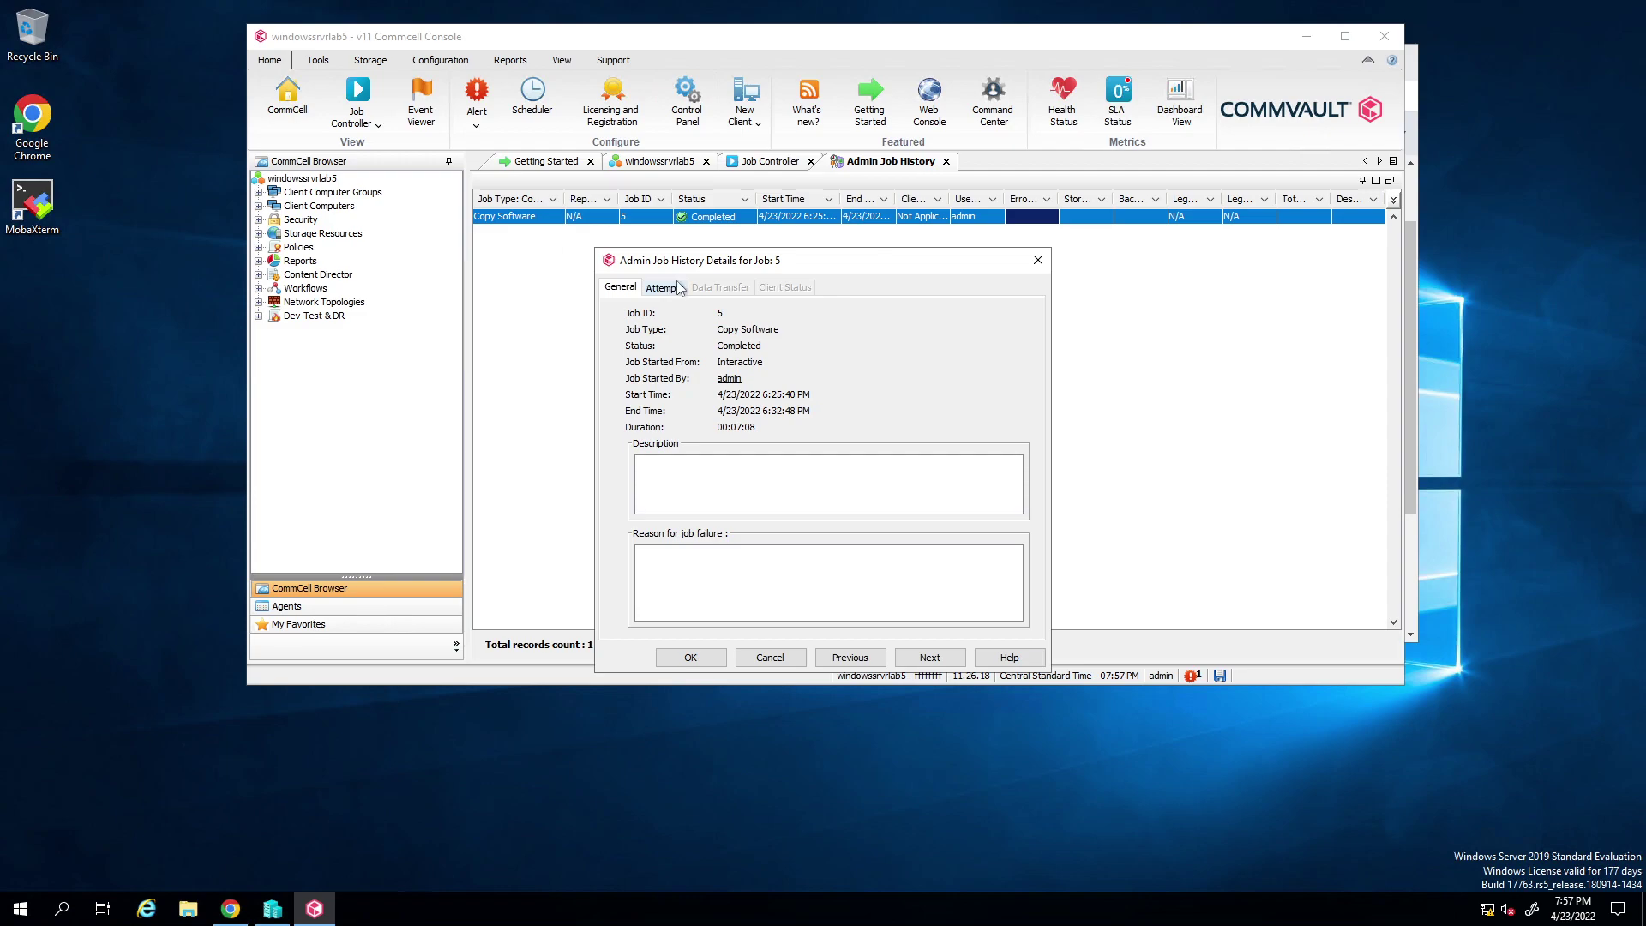
left_click_drag(614, 264, 529, 248)
left_click(580, 272)
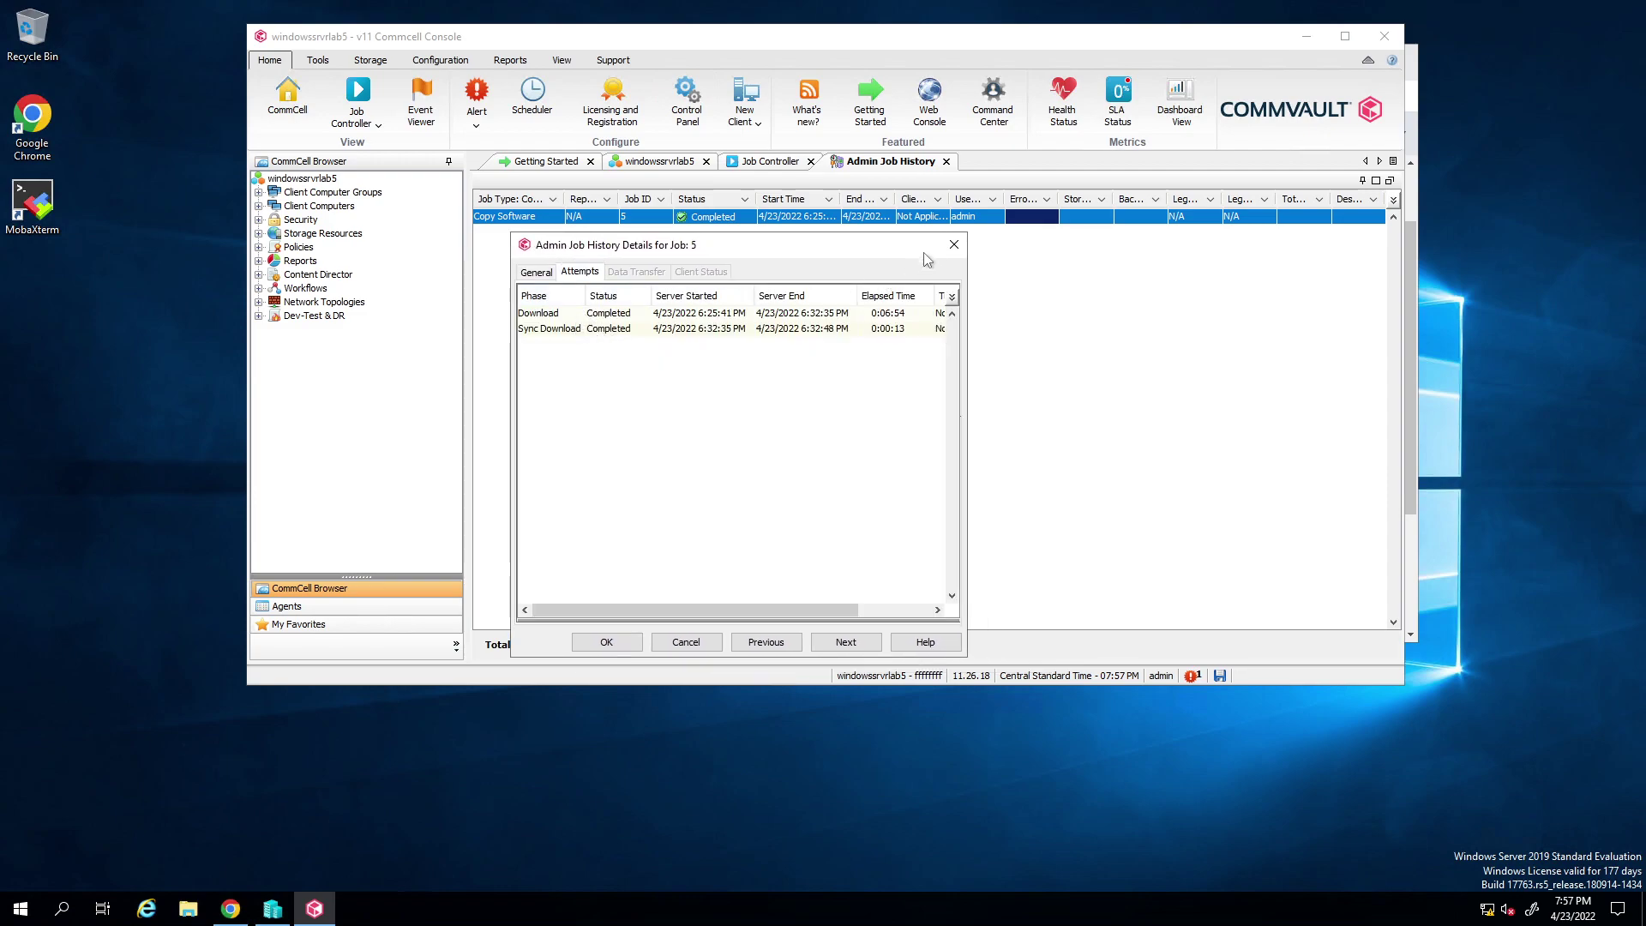
left_click(954, 245)
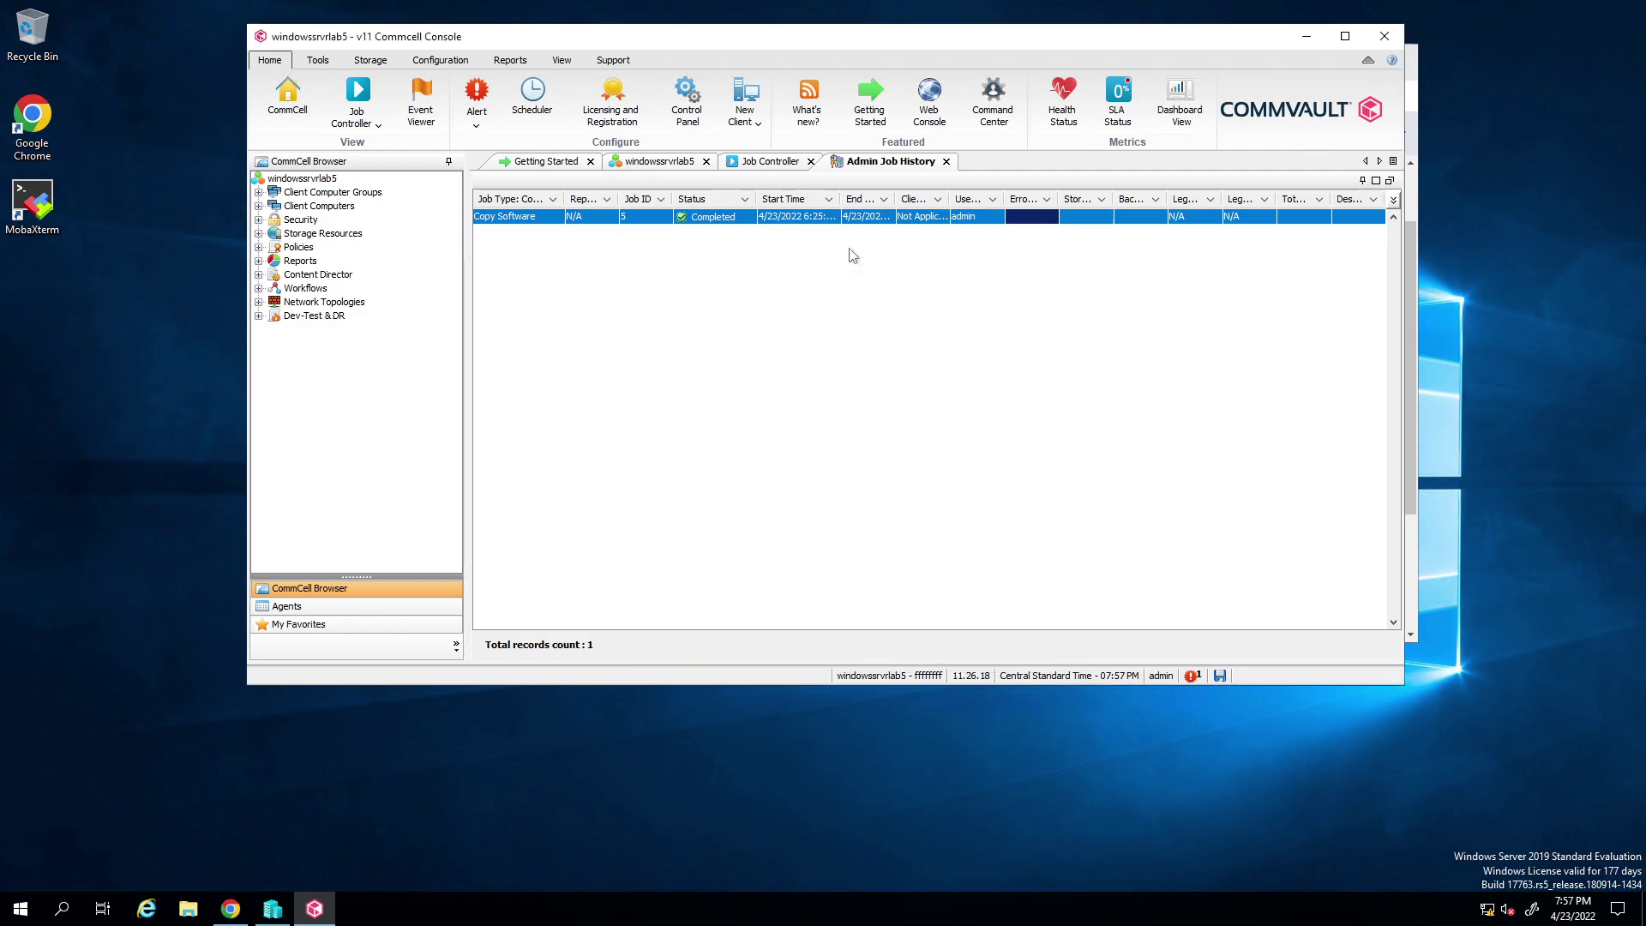
Step: Open the CommCell's Software Cache Configuration, review the CommServe and remote software cache settings, and close it
left_click(315, 182)
right_click(316, 183)
mouse_move(410, 190)
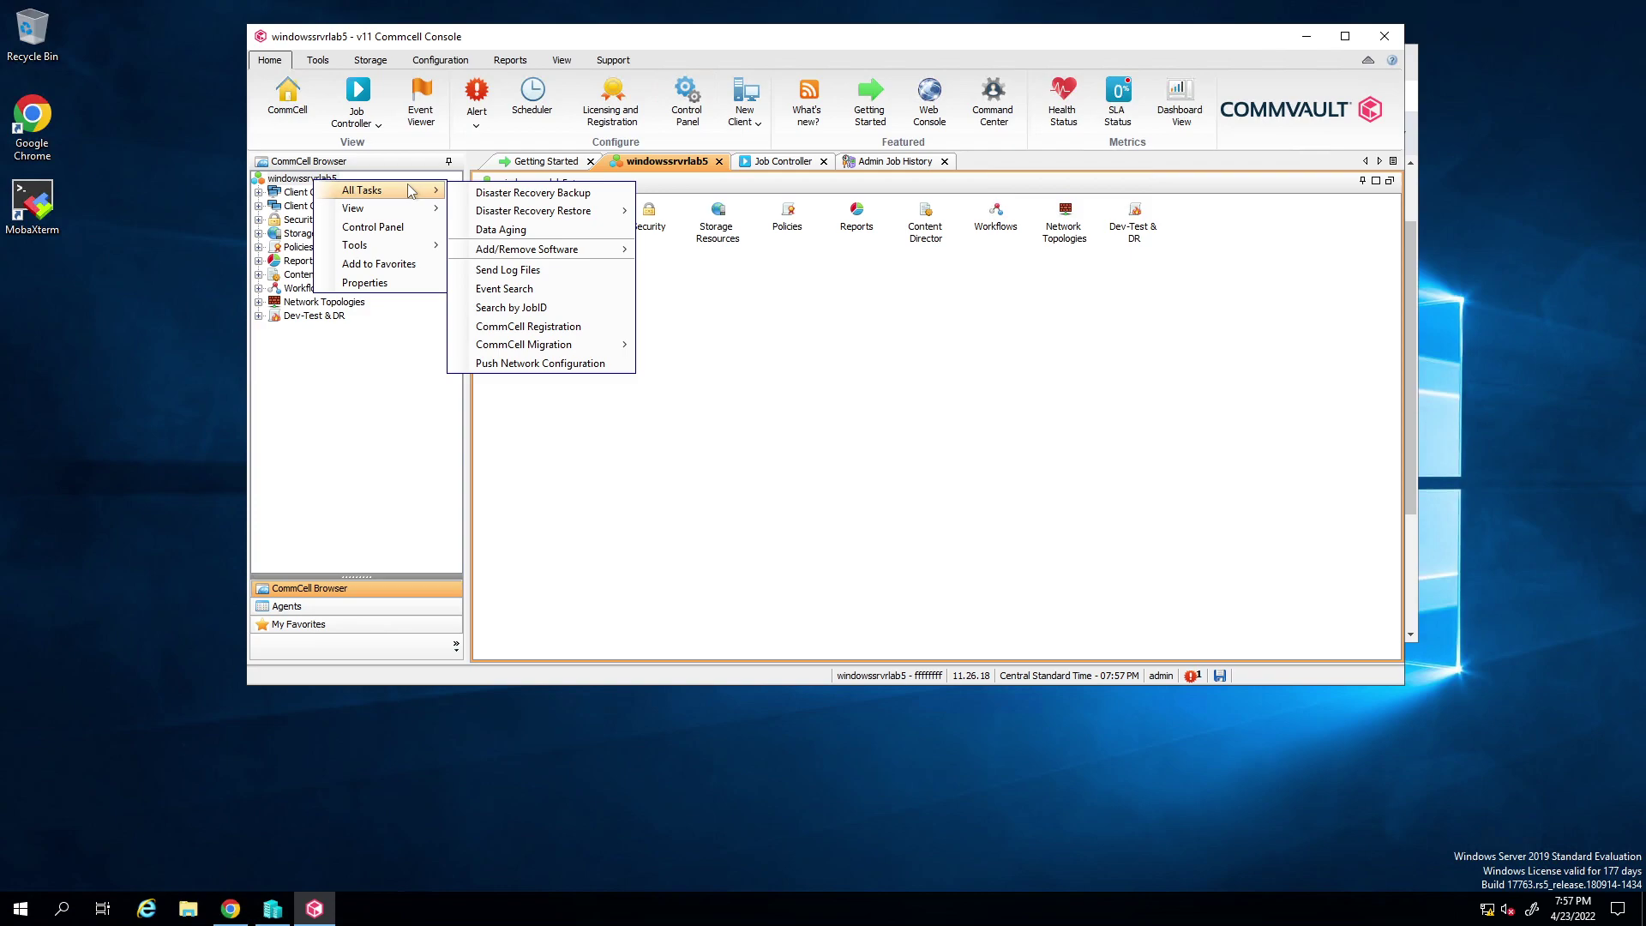
mouse_move(533, 250)
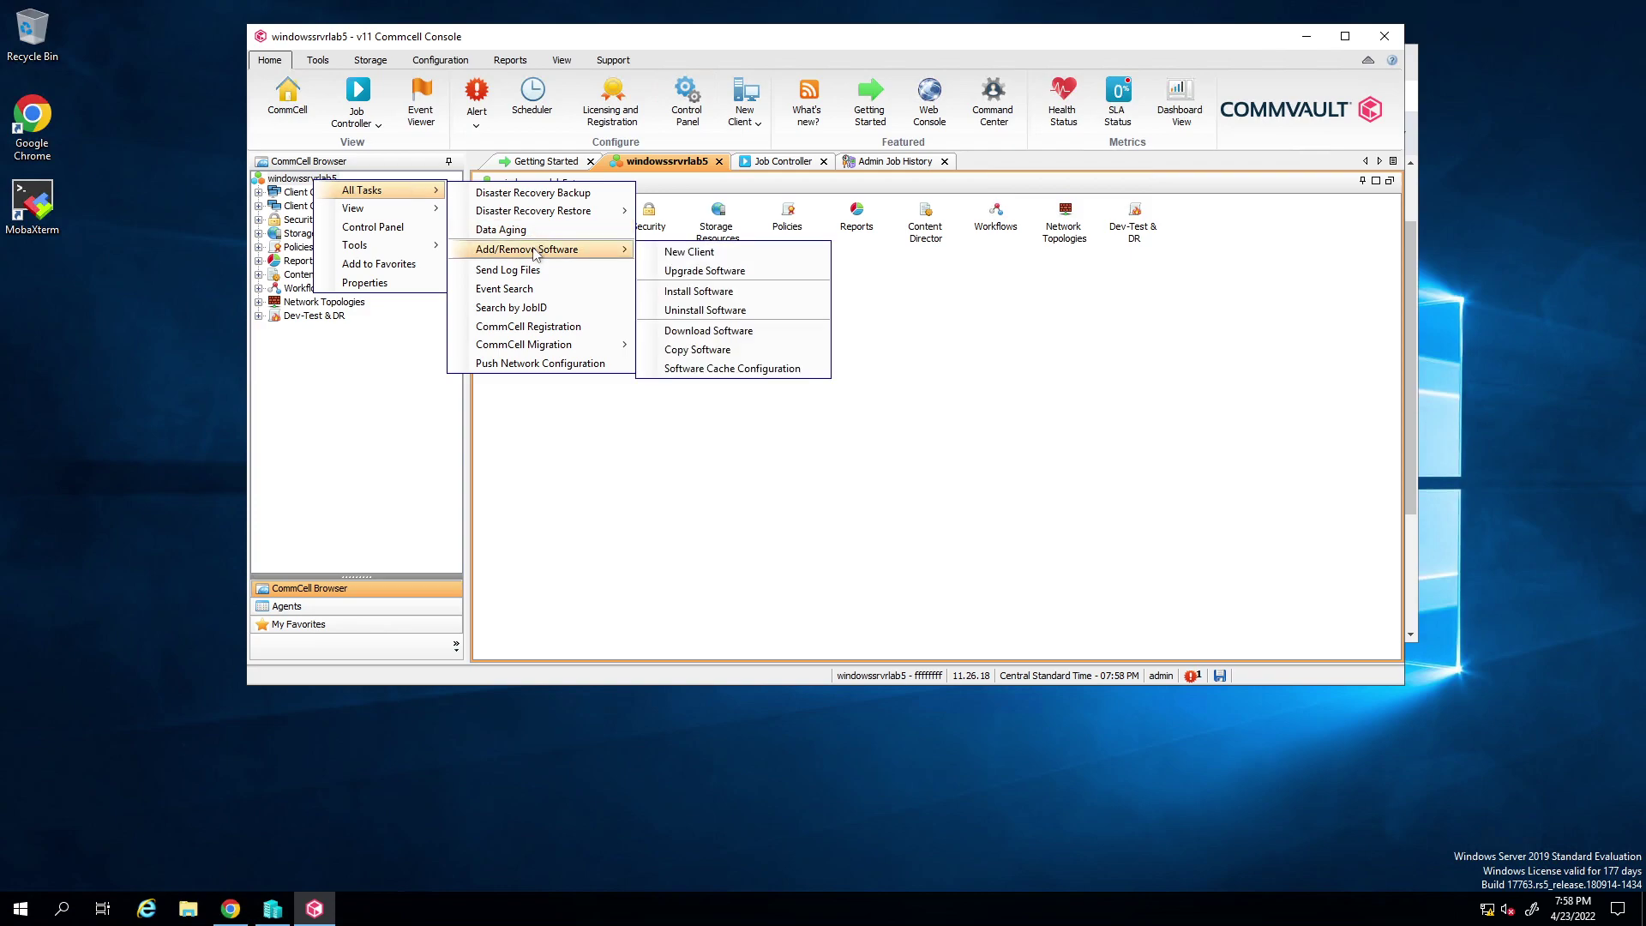
left_click(717, 370)
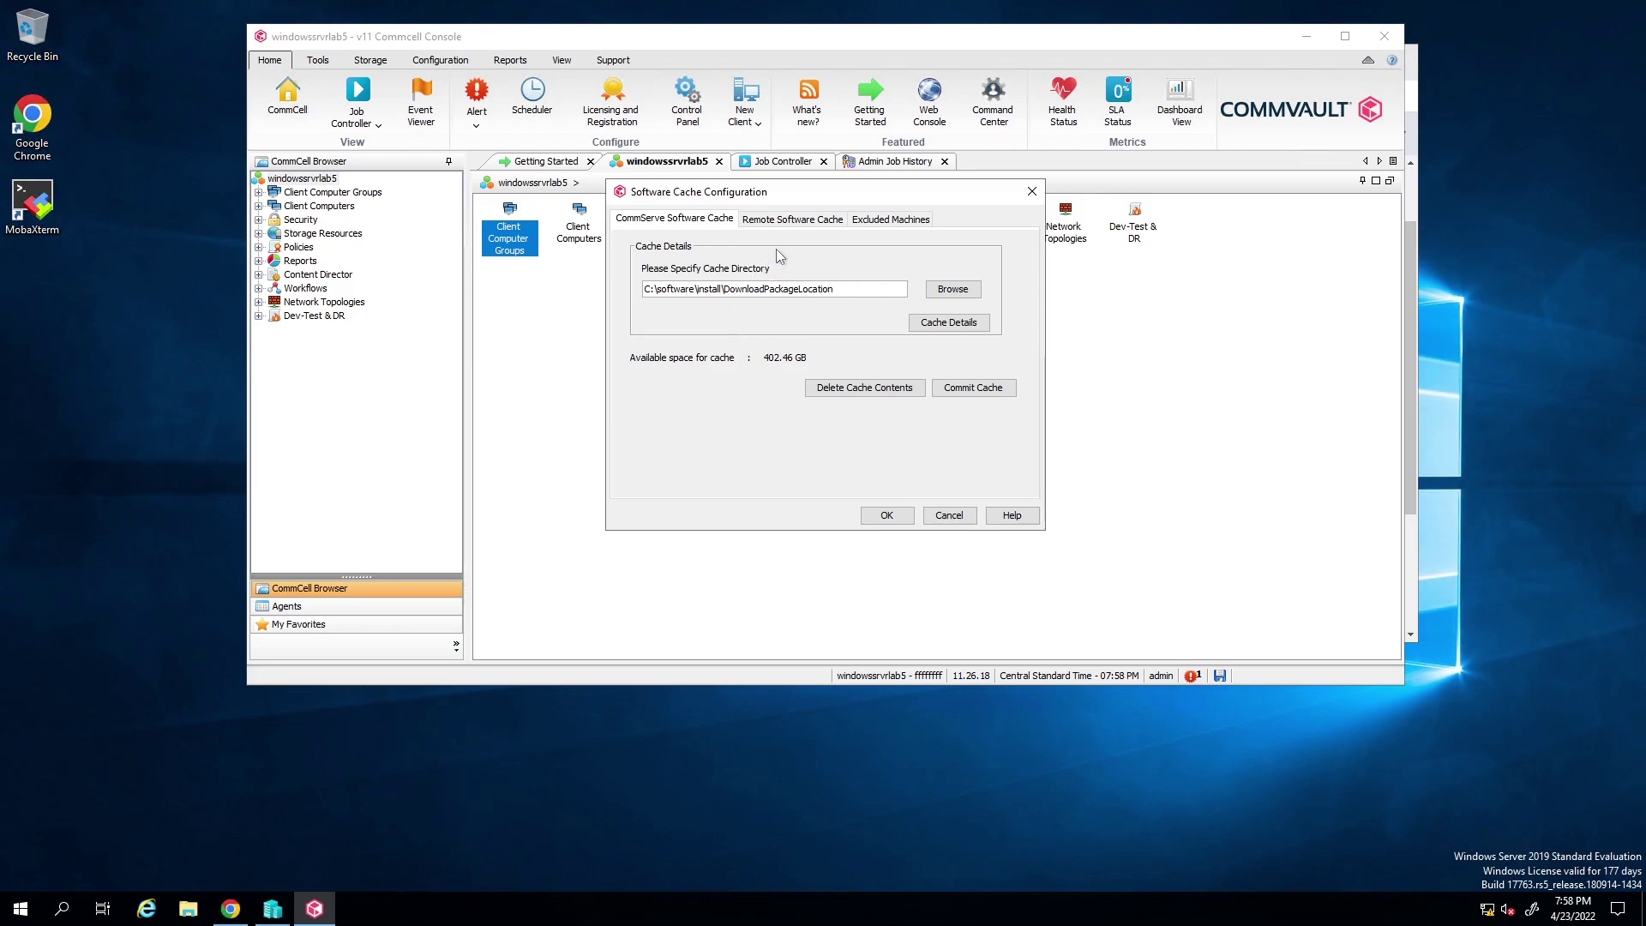
left_click(806, 220)
left_click(693, 221)
left_click_drag(995, 197, 911, 247)
left_click(949, 244)
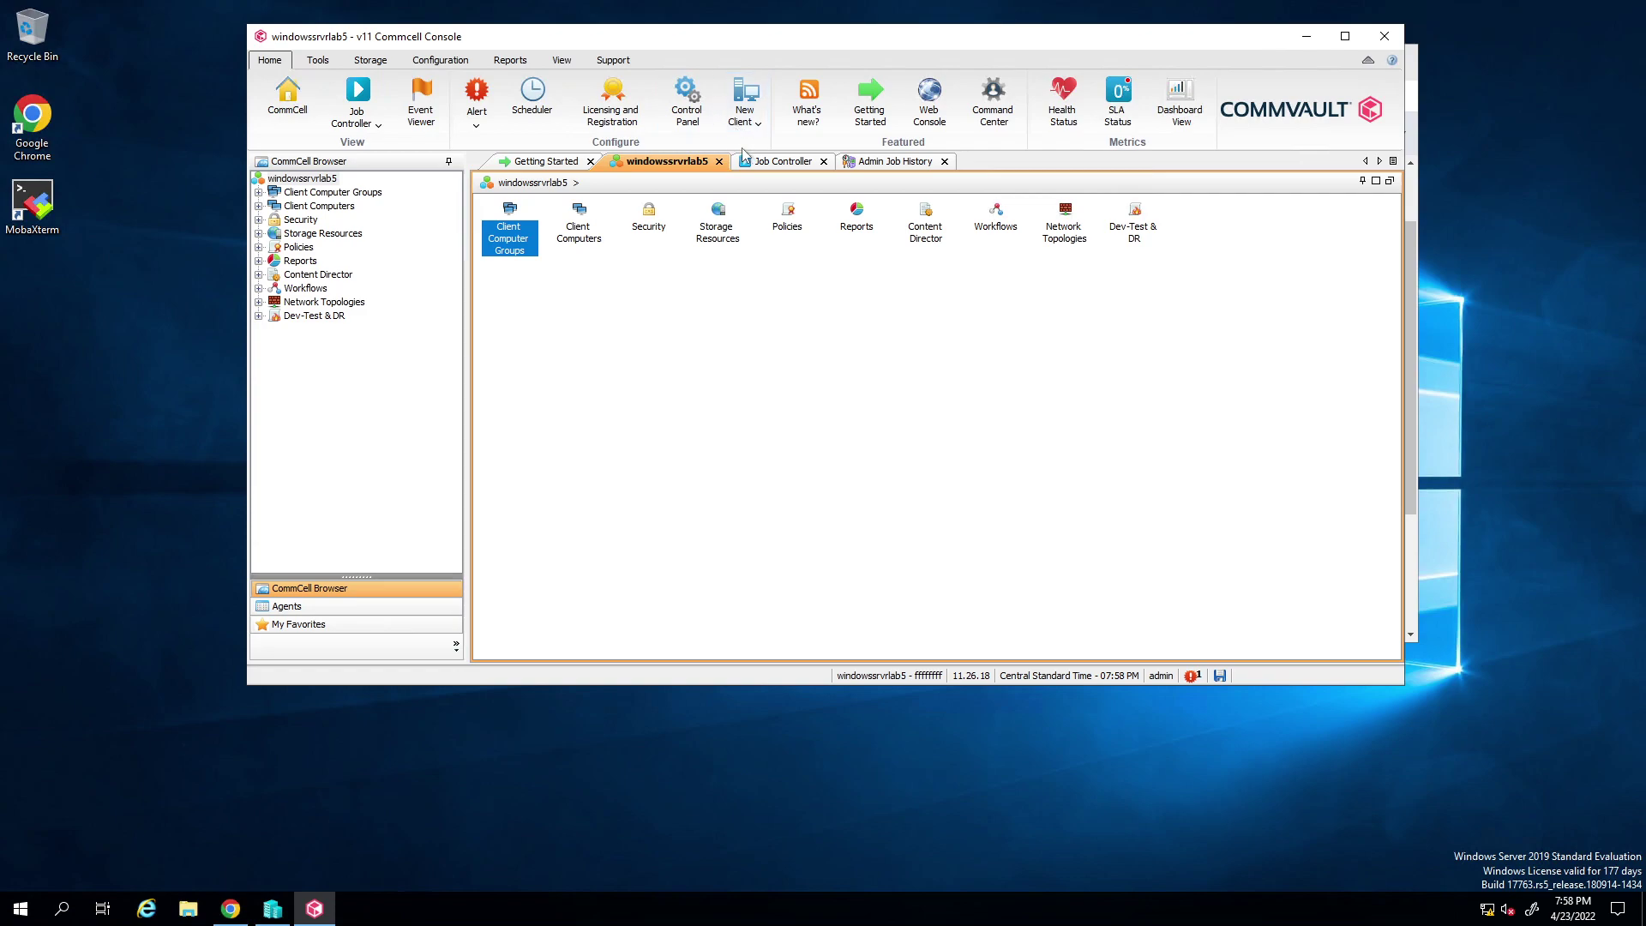
Step: Show all job types in the admin job history and view the details of Install Software job 1
left_click(895, 162)
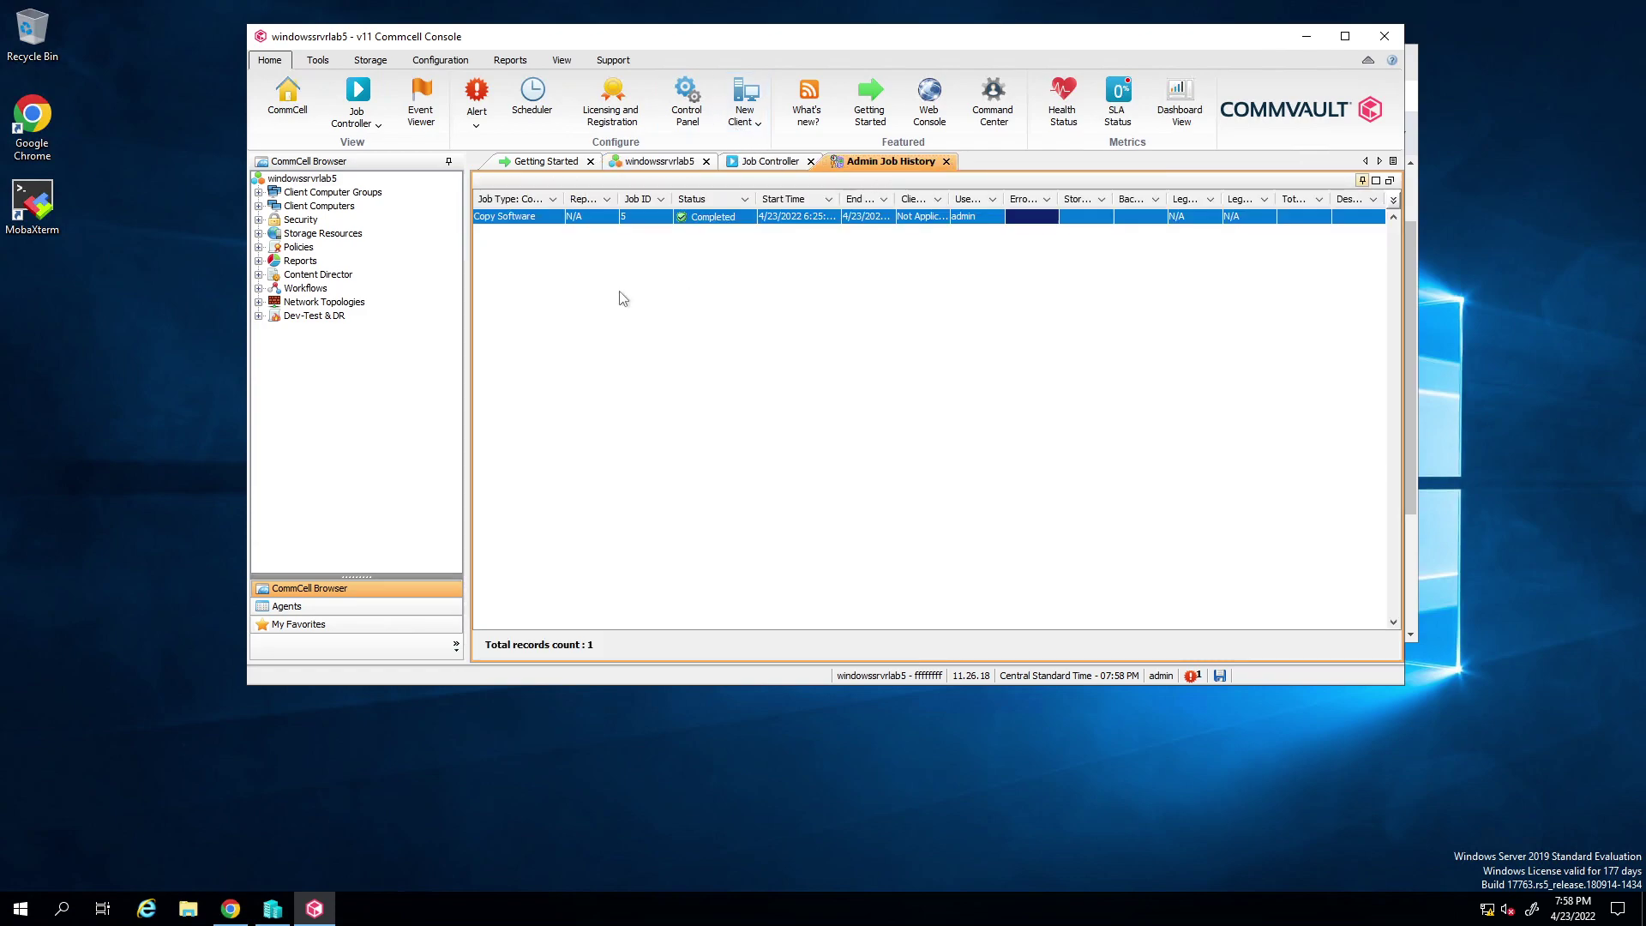
left_click(553, 199)
left_click(388, 220)
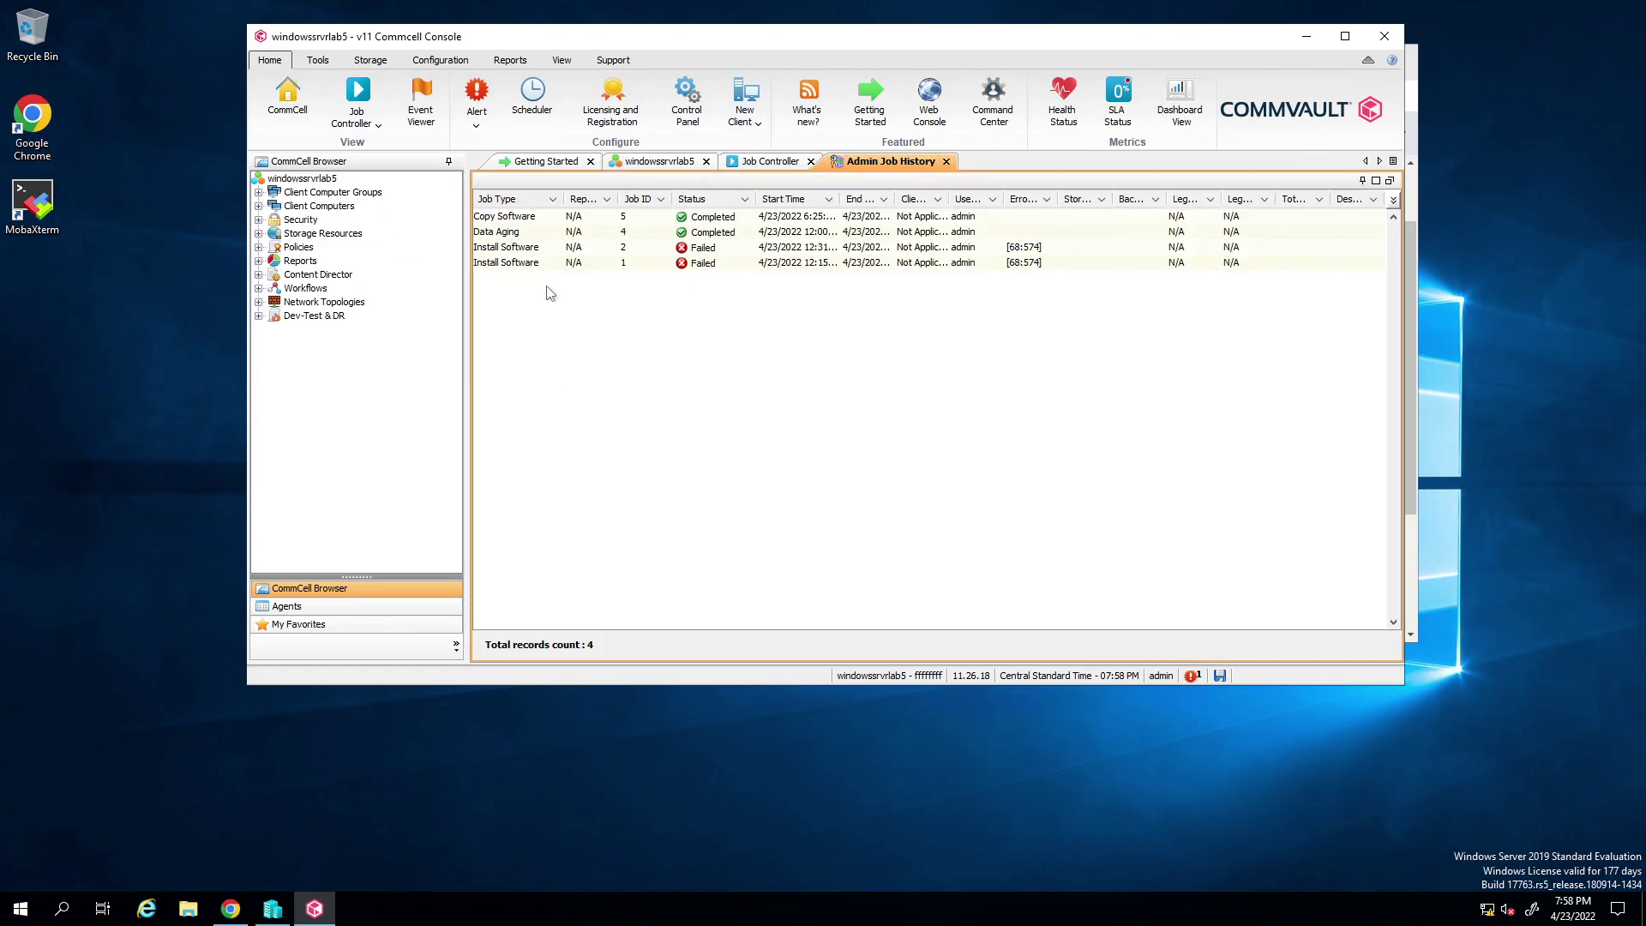
left_click(516, 266)
double_click(517, 264)
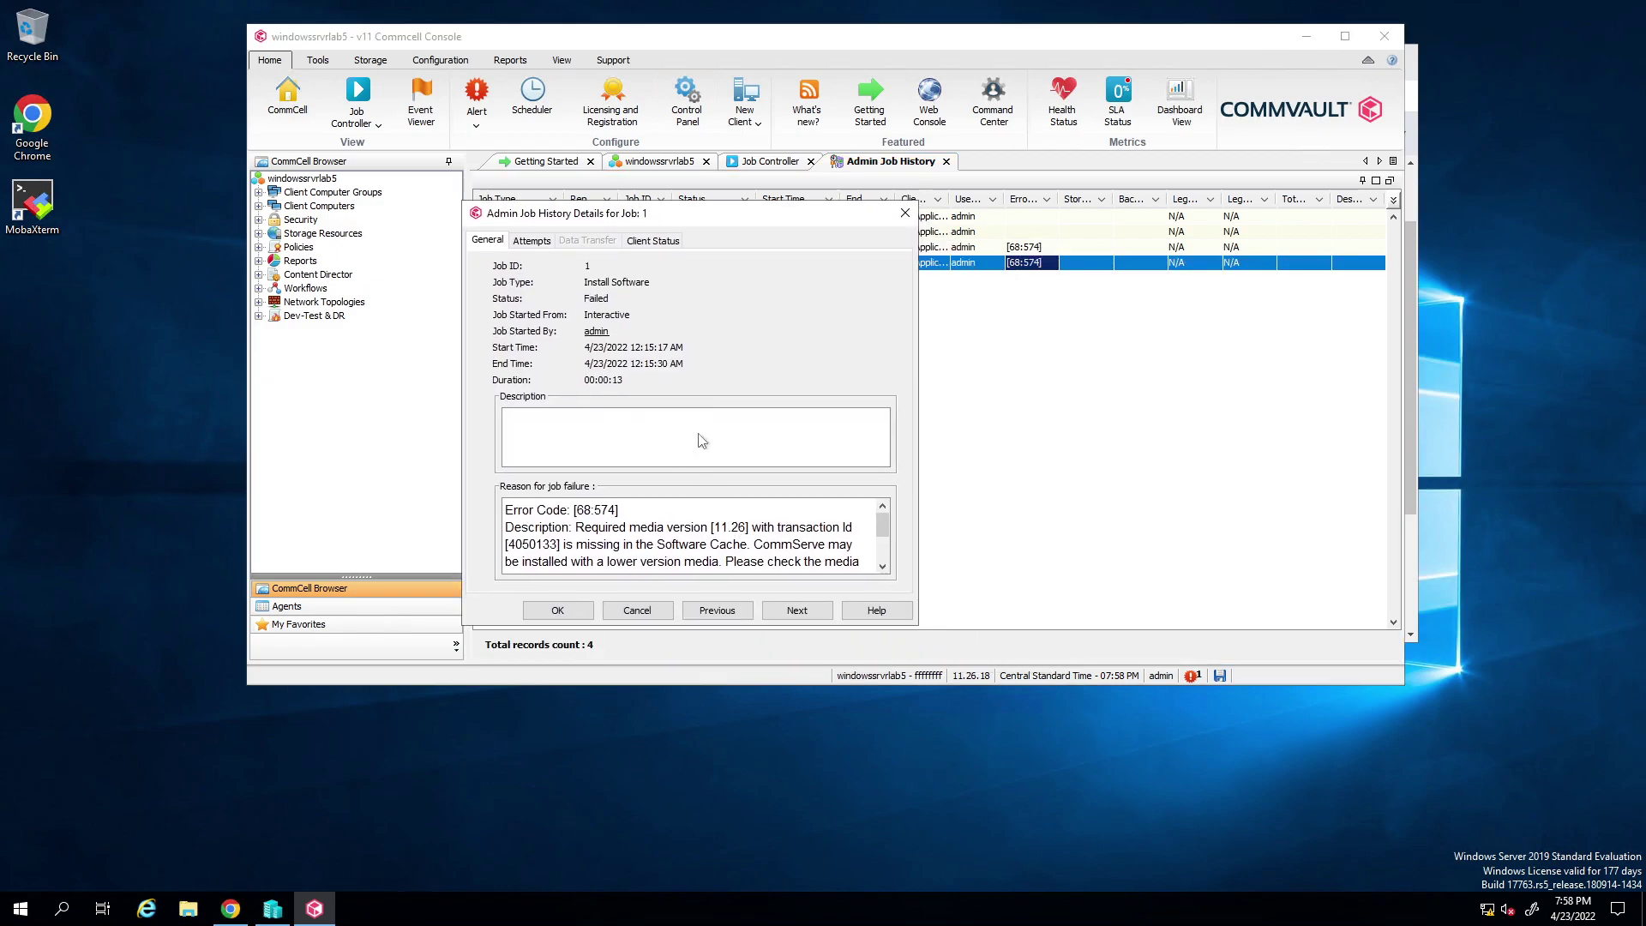
left_click(904, 214)
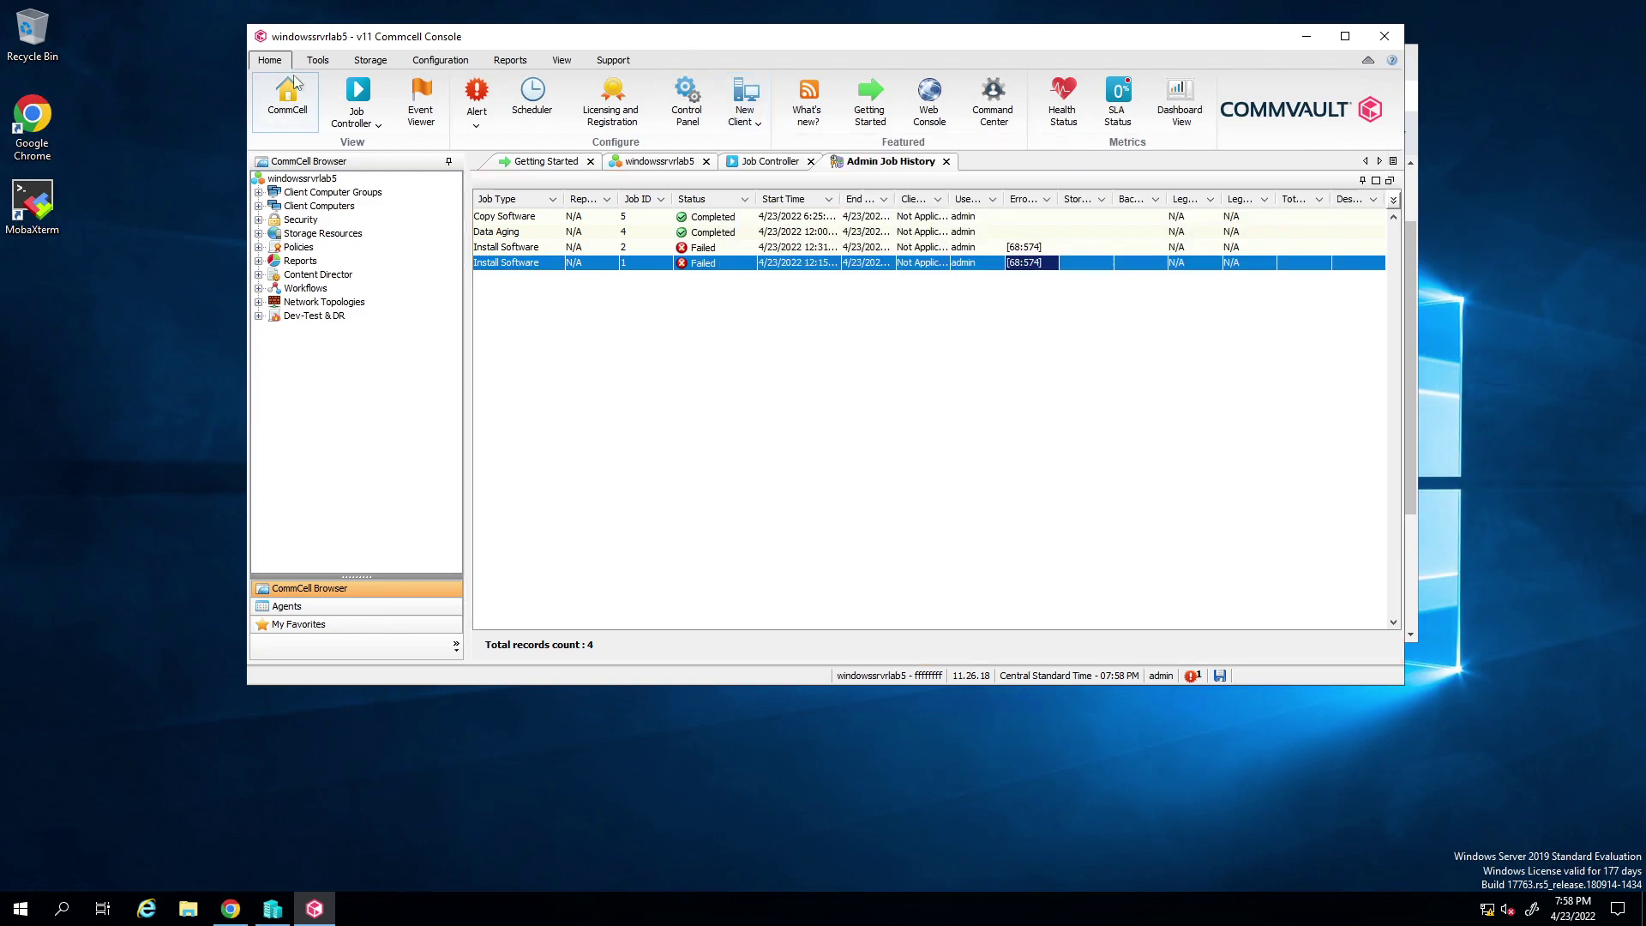
Step: Open the Install Software wizard and cancel it on its introduction page
left_click(317, 60)
left_click(298, 120)
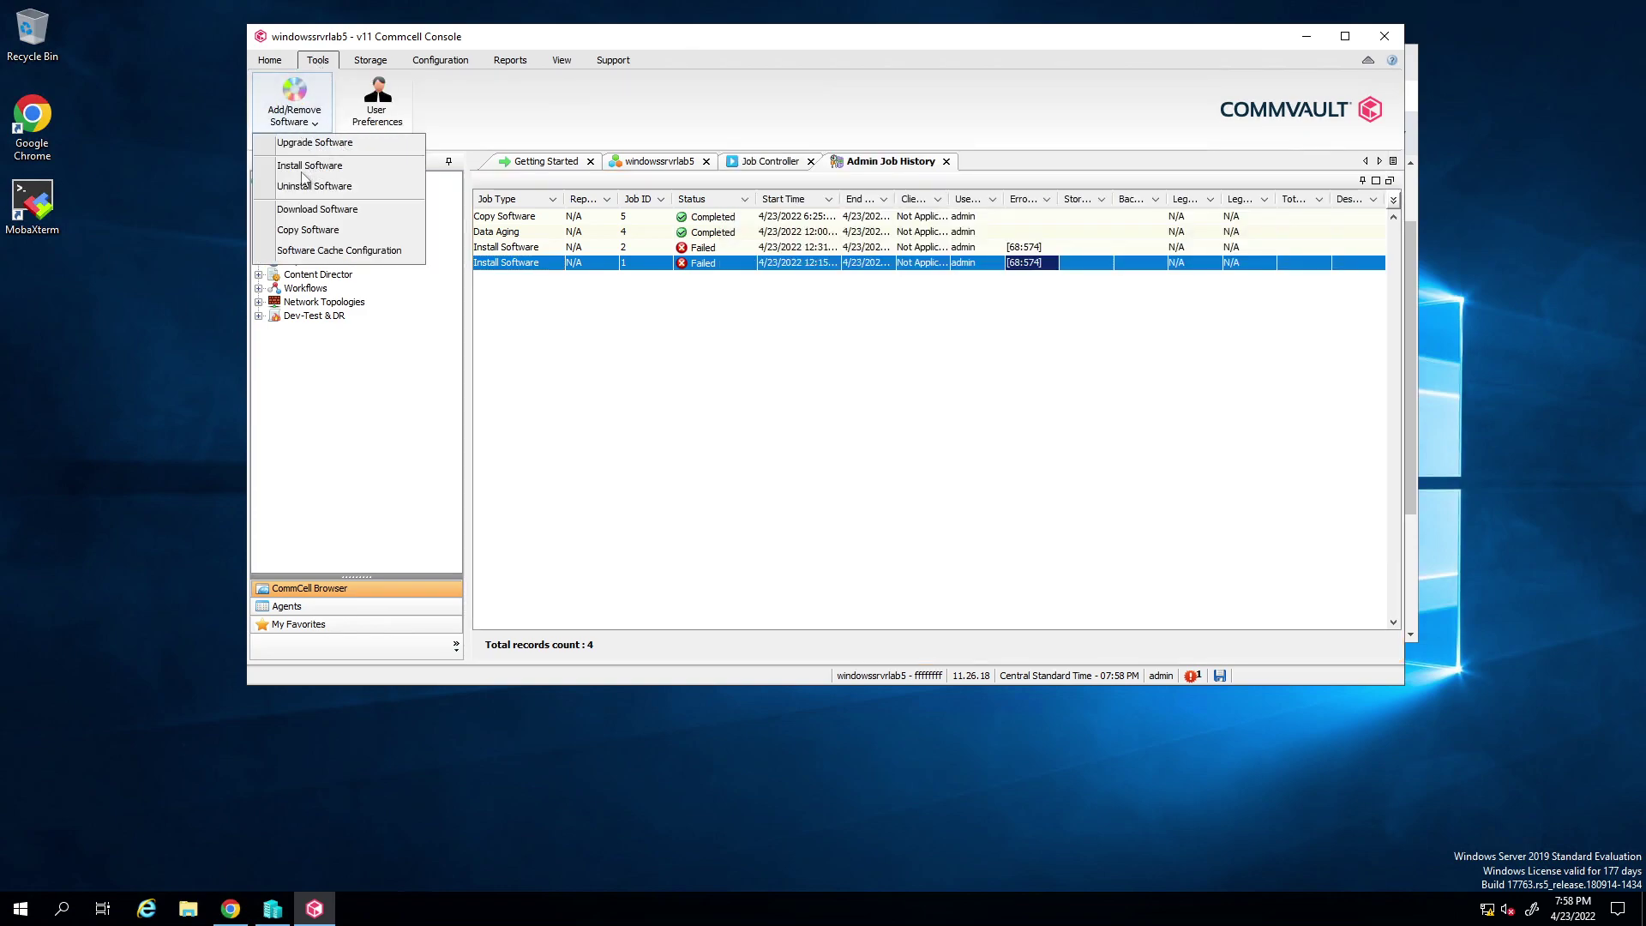
left_click(307, 165)
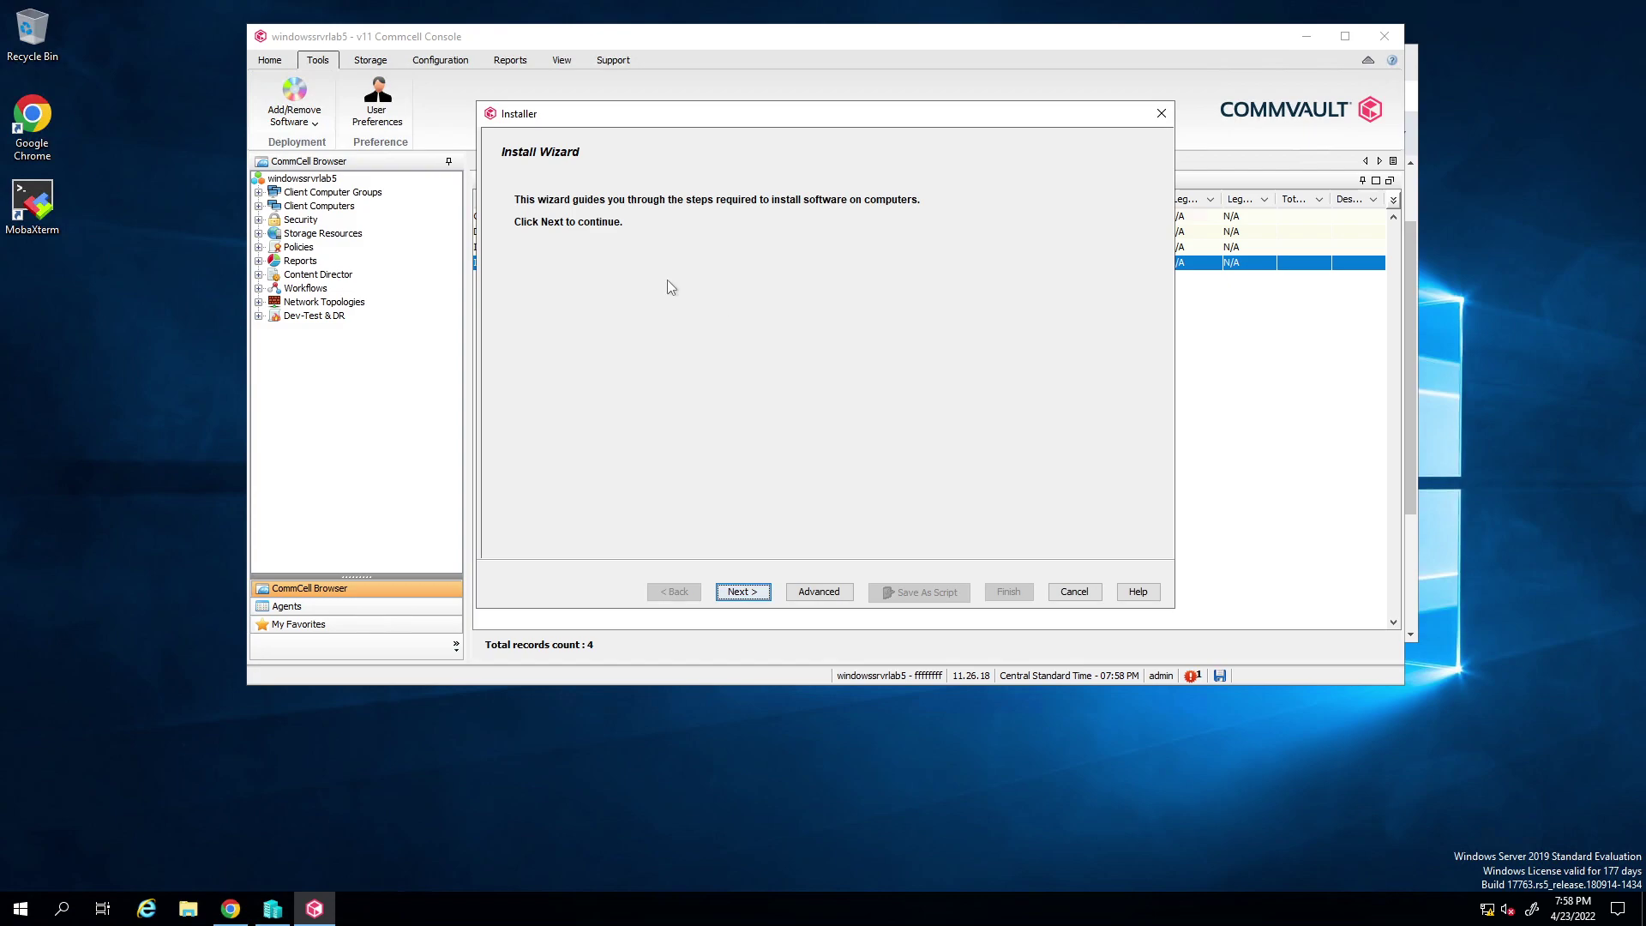
left_click(1075, 592)
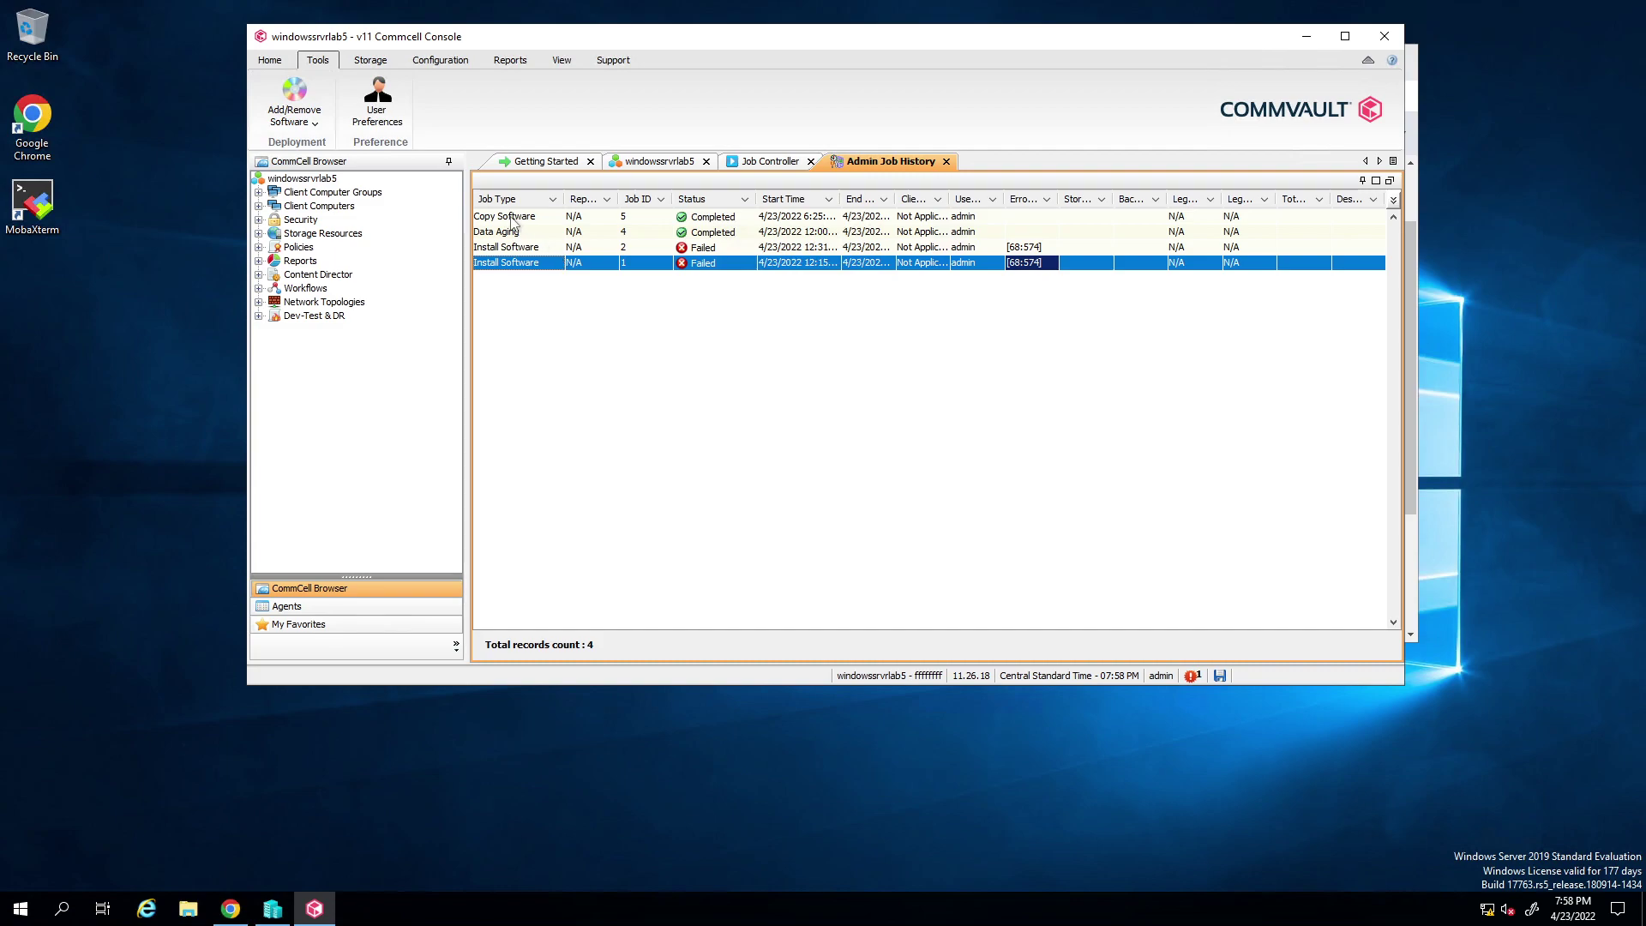
Step: Examine the failure reason of Install Software job 1, highlighting the software cache explanation, and close the job details
double_click(517, 271)
left_click_drag(802, 212, 700, 190)
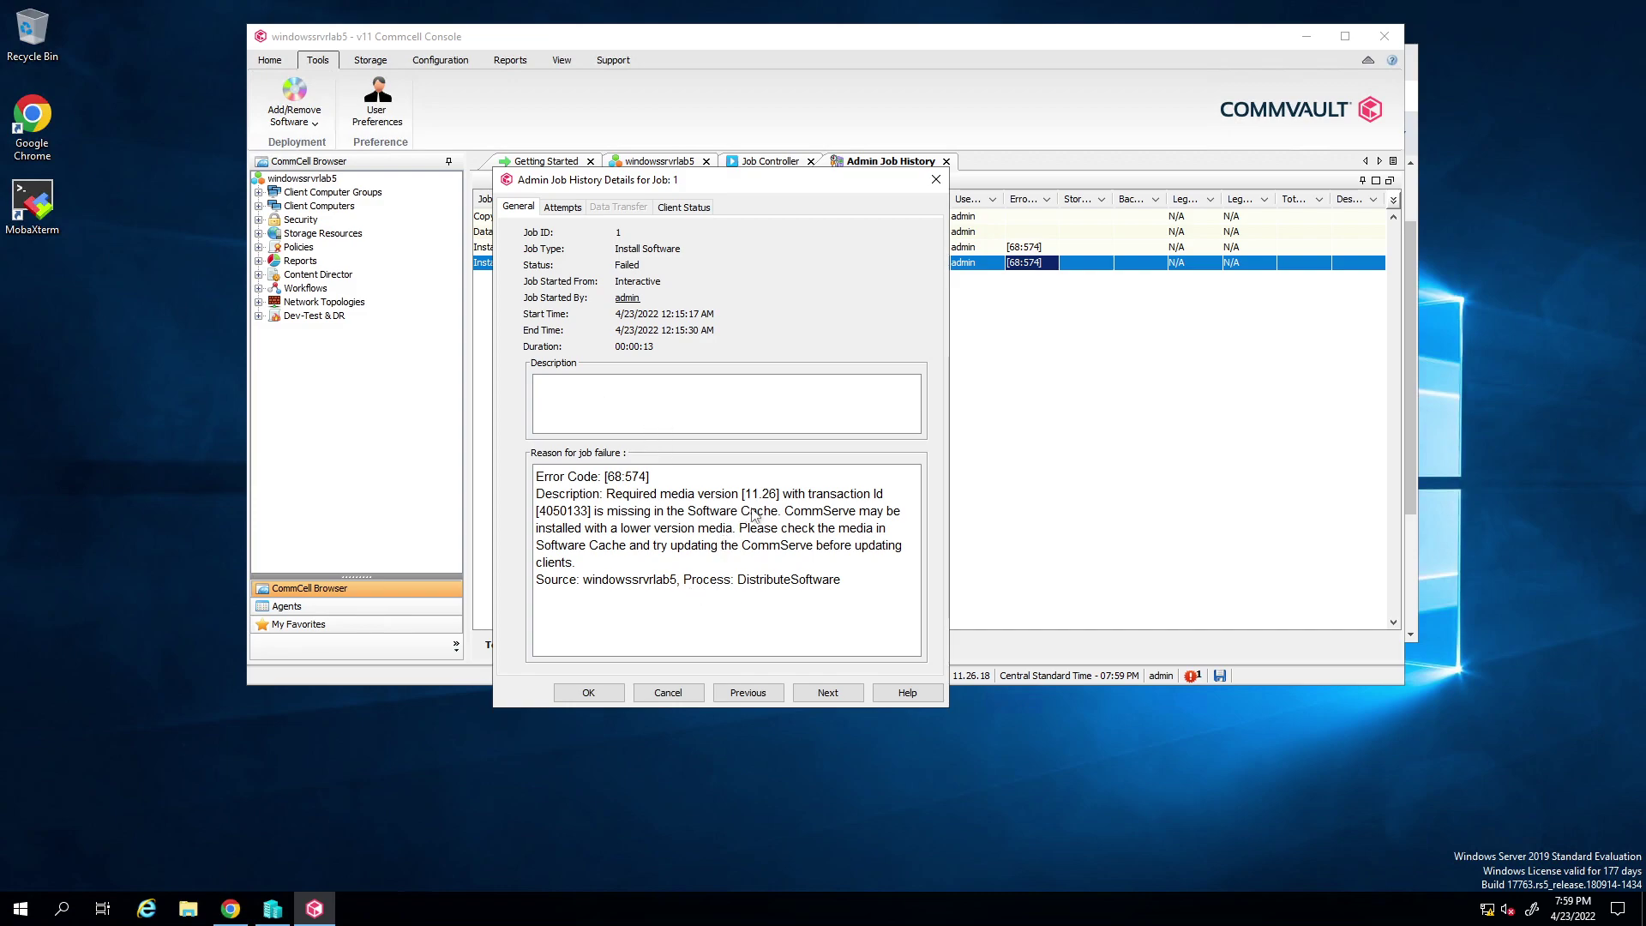
left_click_drag(666, 512, 769, 559)
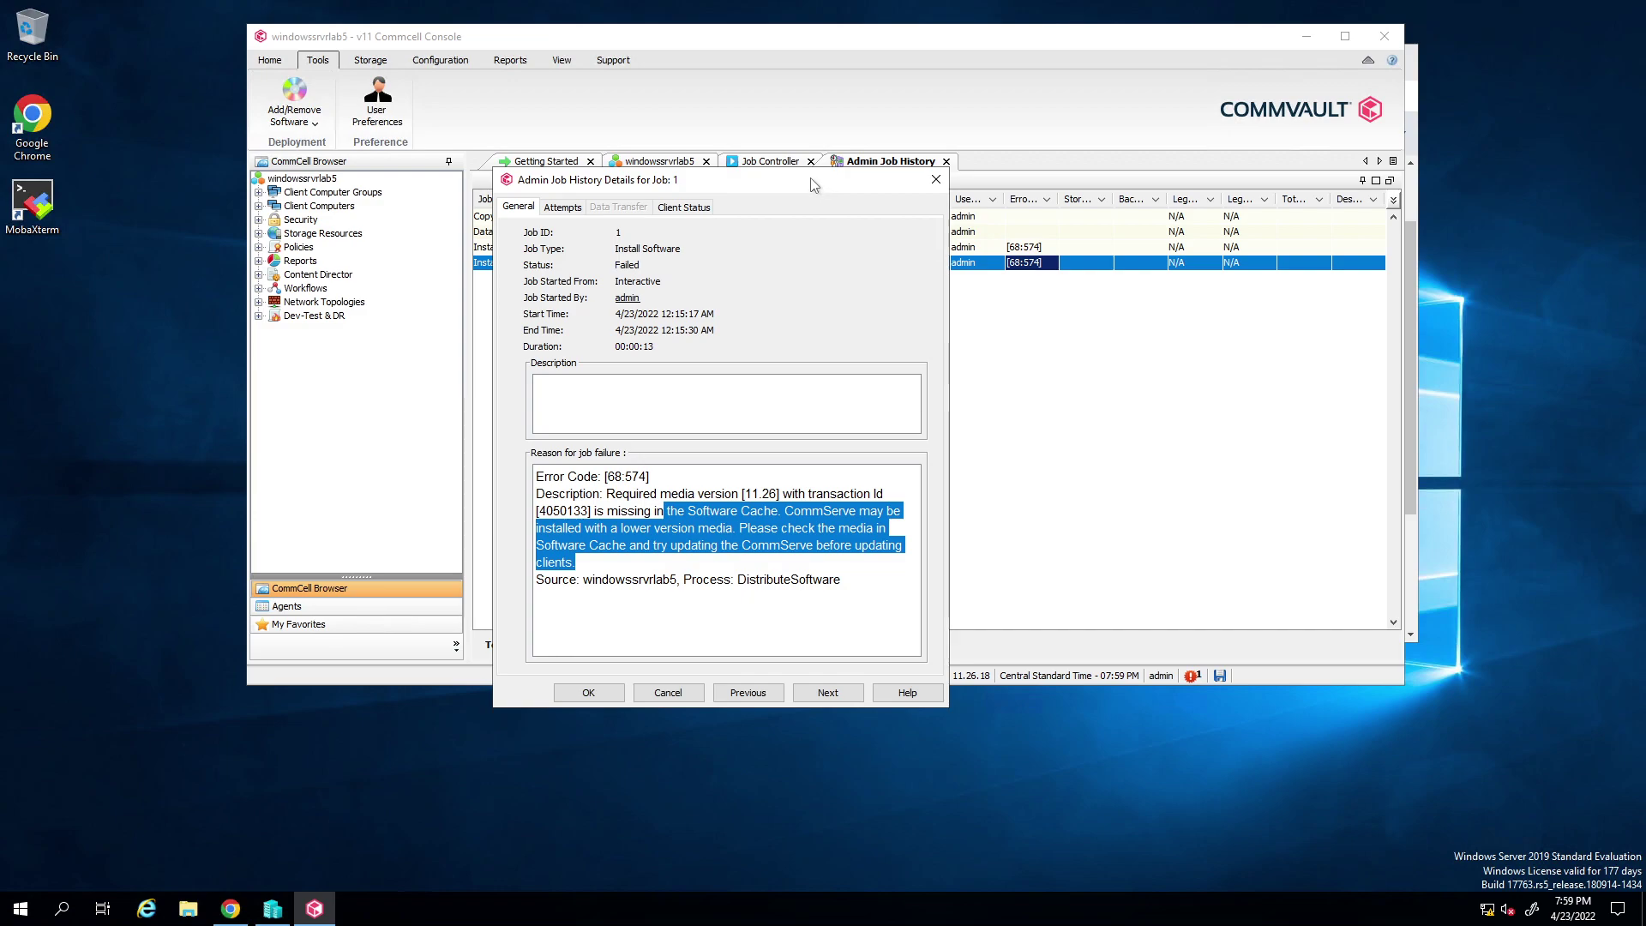
left_click_drag(816, 182, 739, 265)
left_click(859, 264)
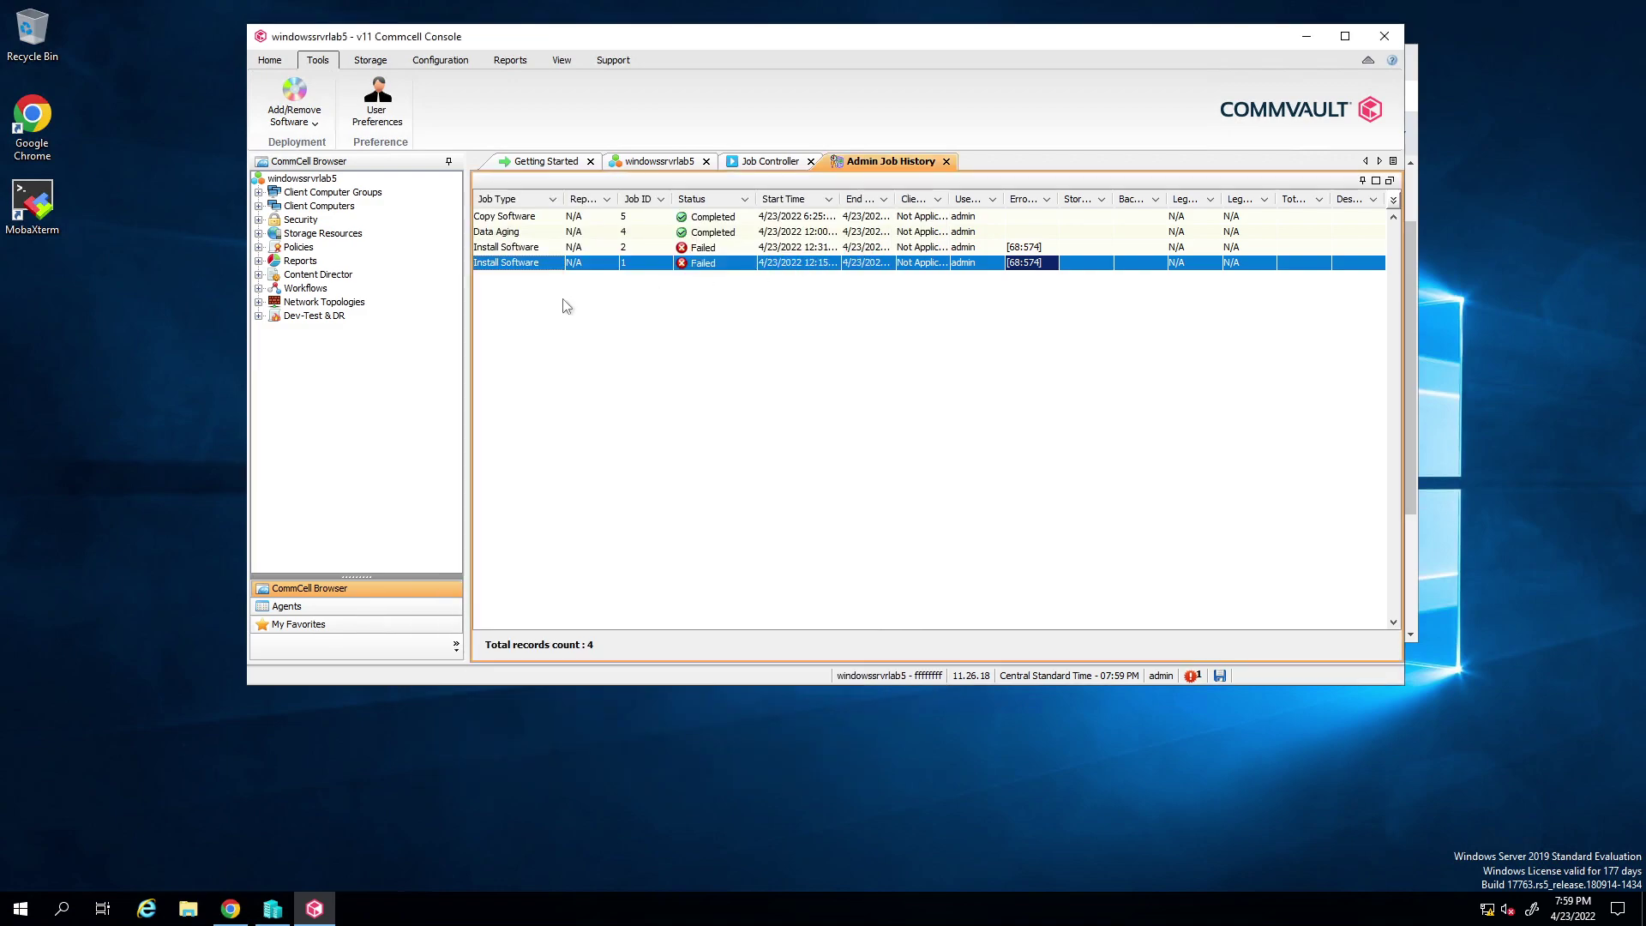
Step: Start a new Install Software wizard for Windows computers with manual computer selection
left_click(308, 125)
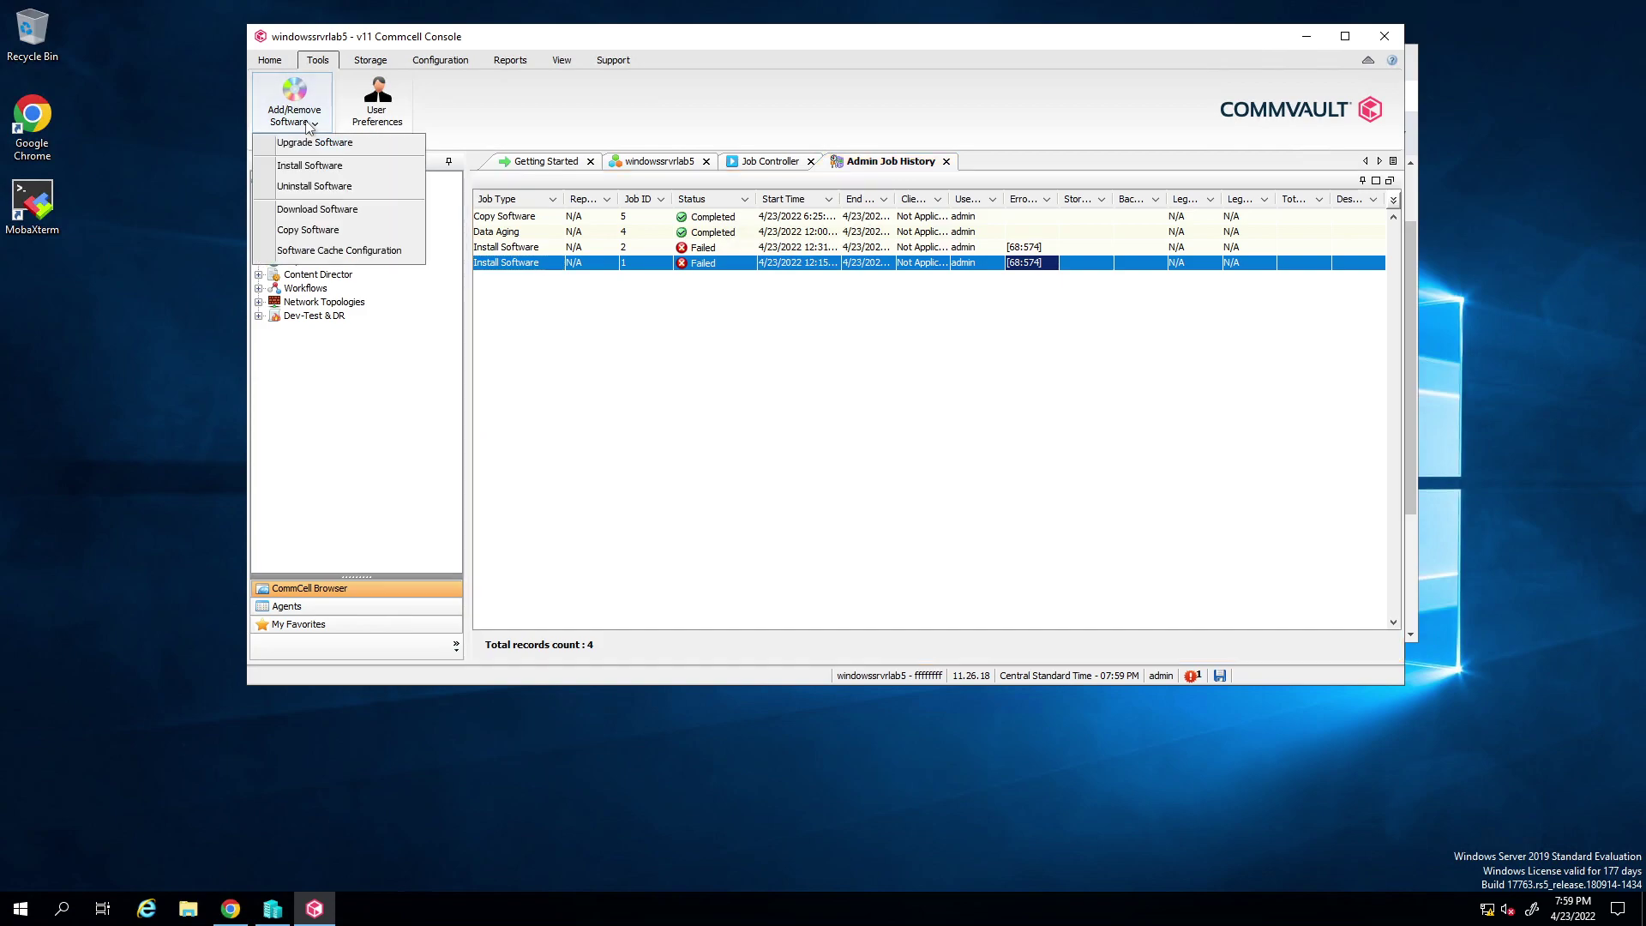
left_click(311, 167)
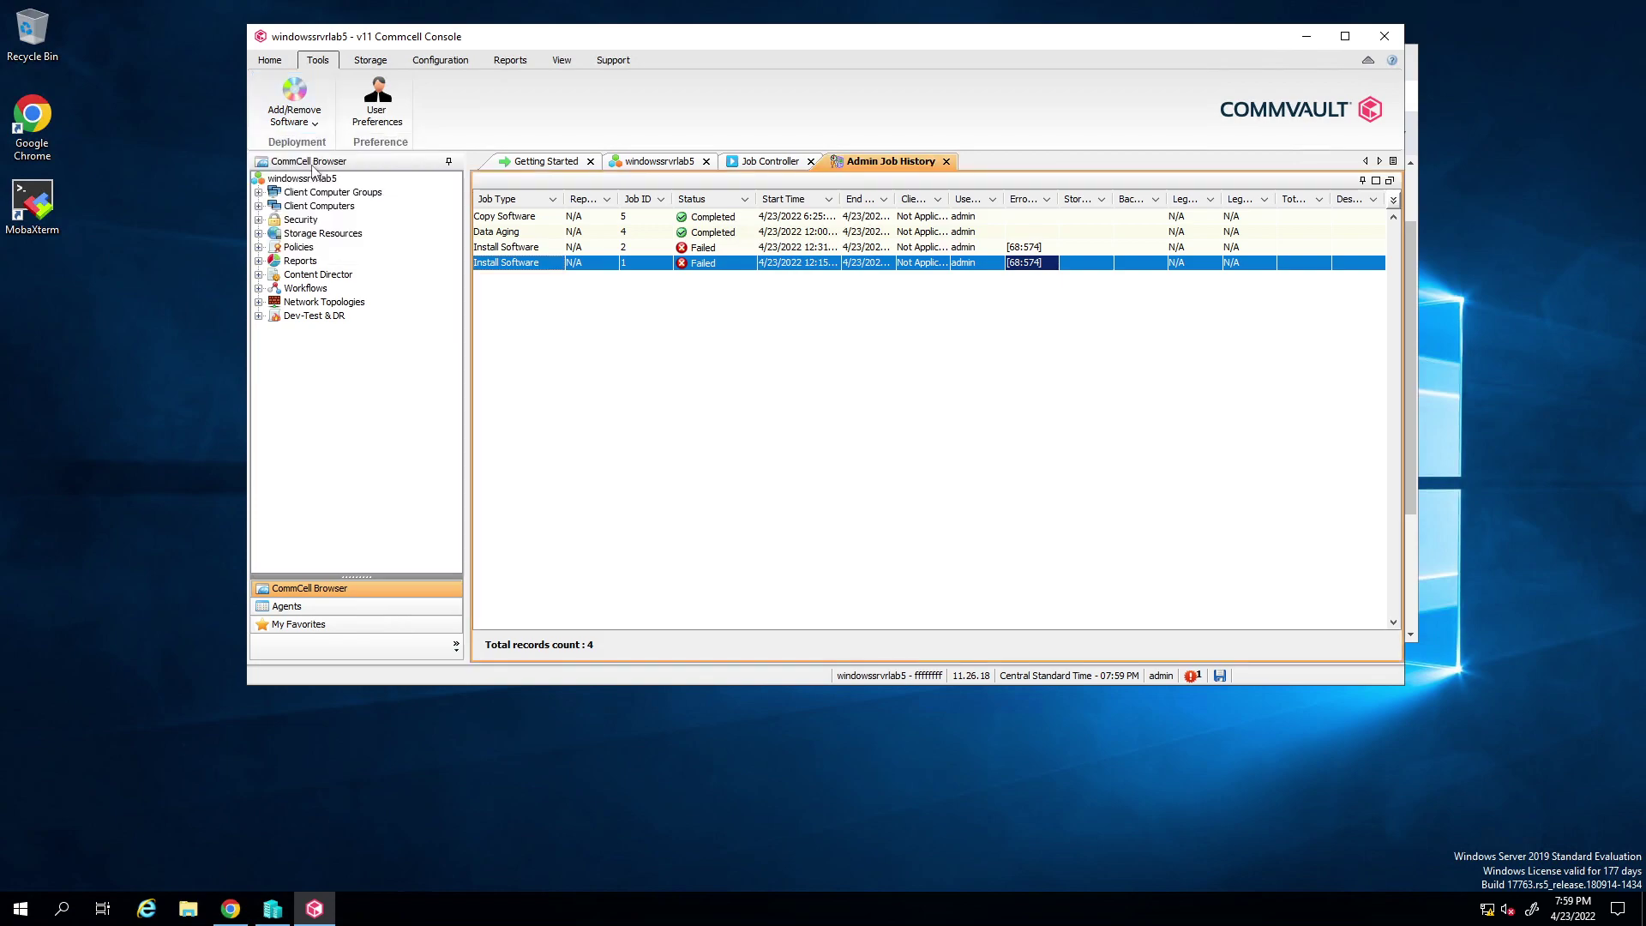
left_click(742, 591)
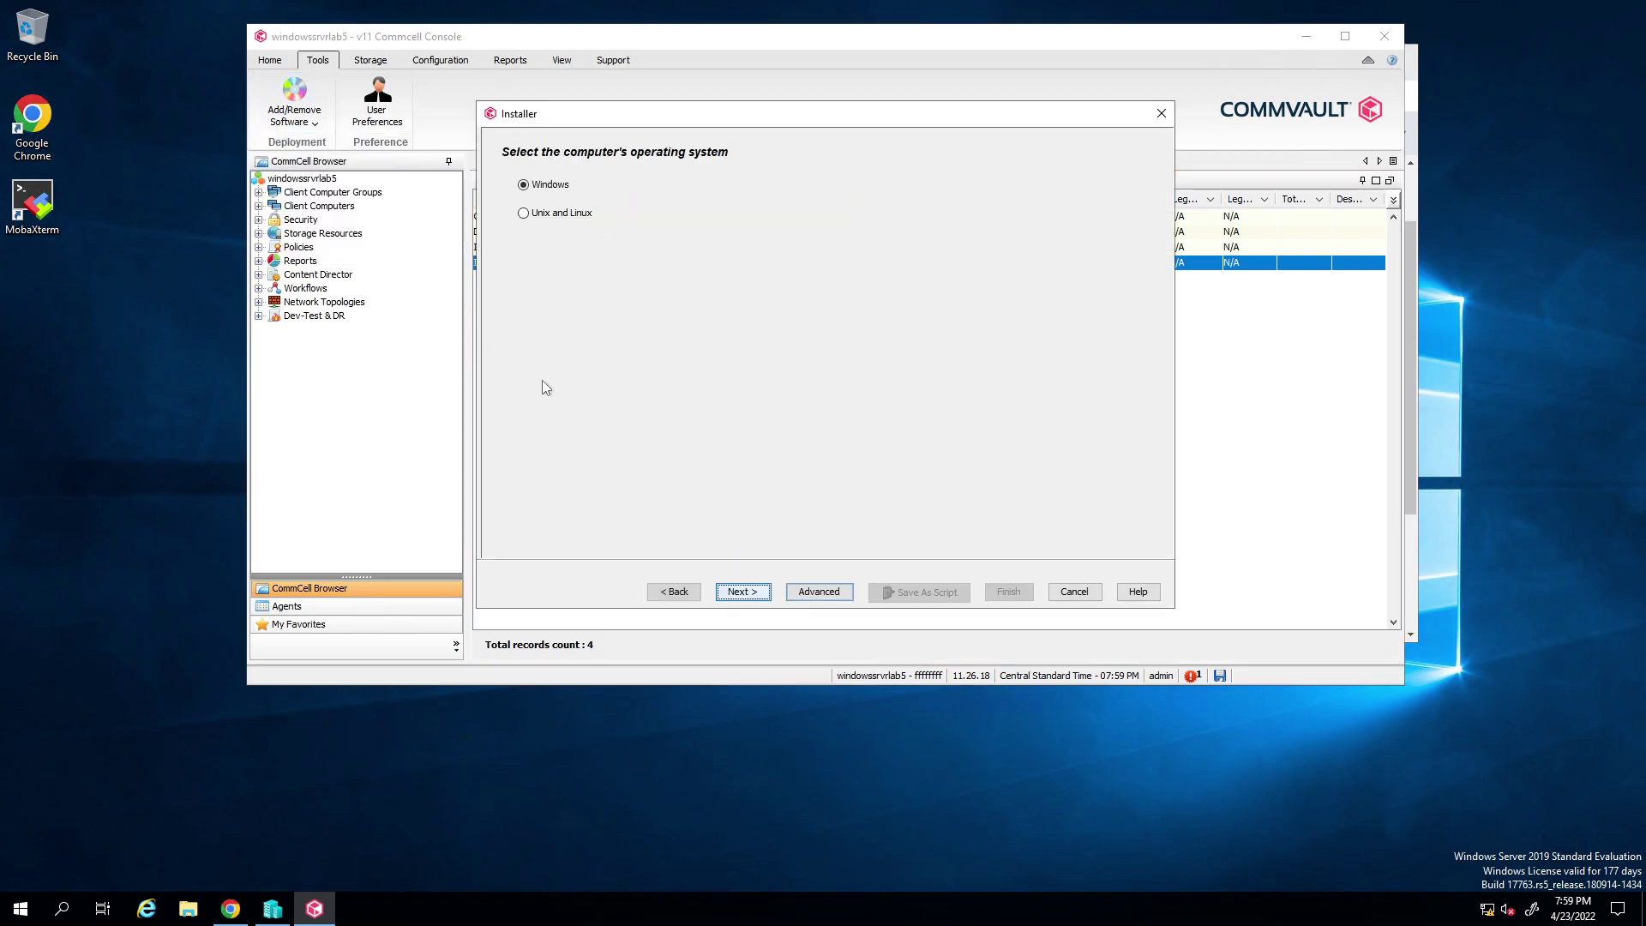
left_click(742, 591)
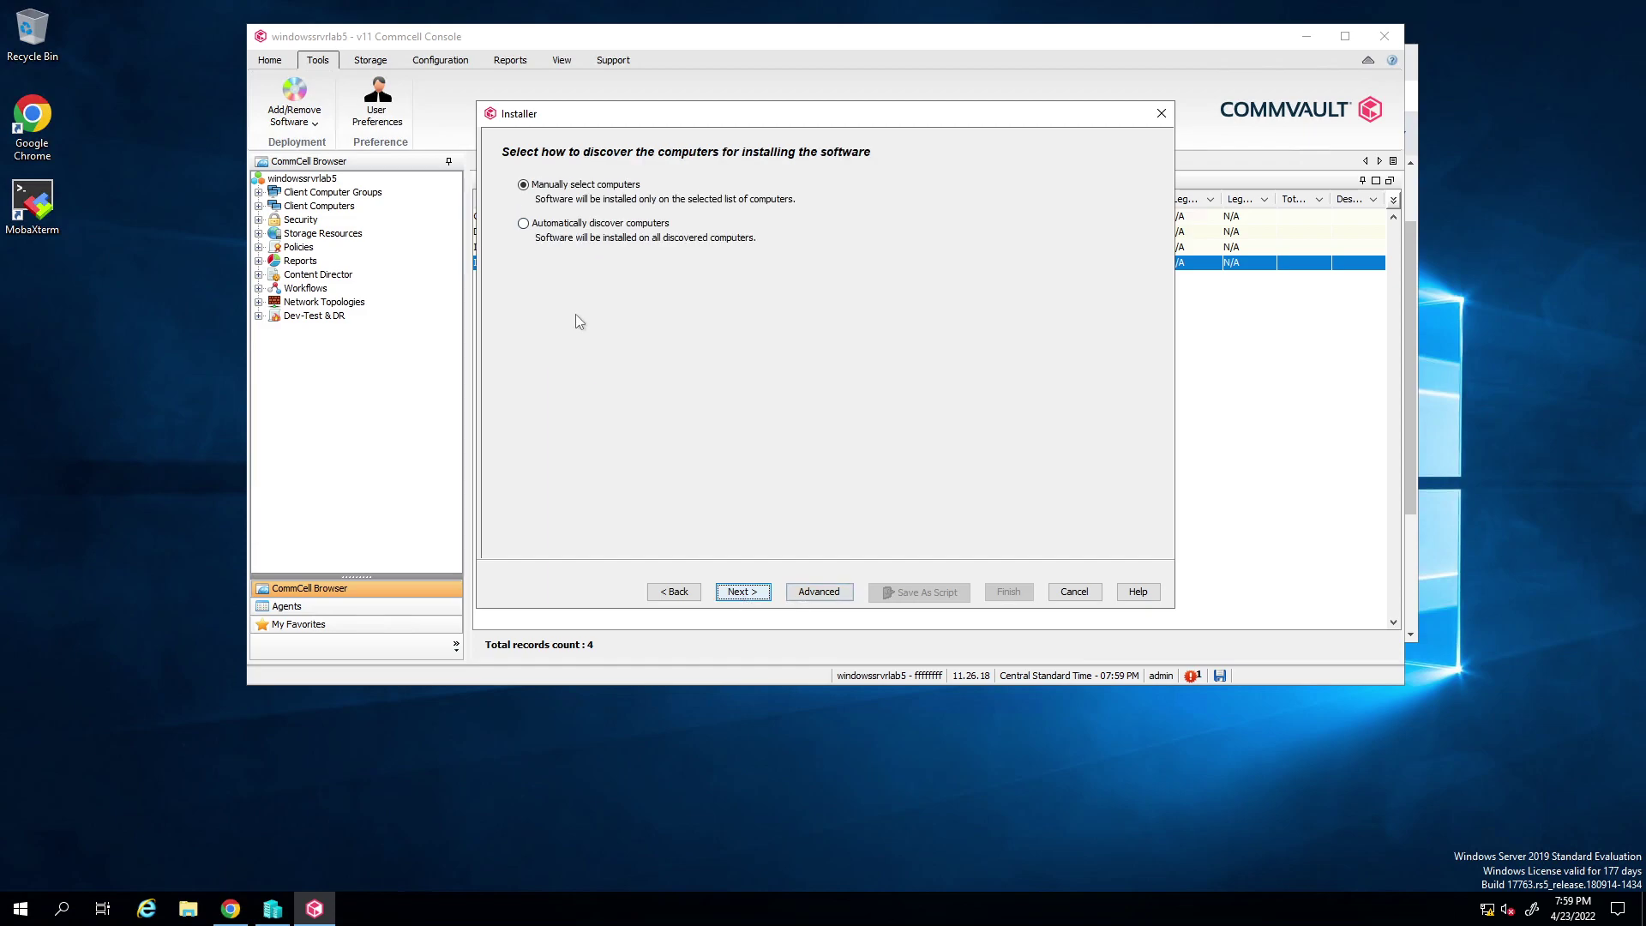
key("Return")
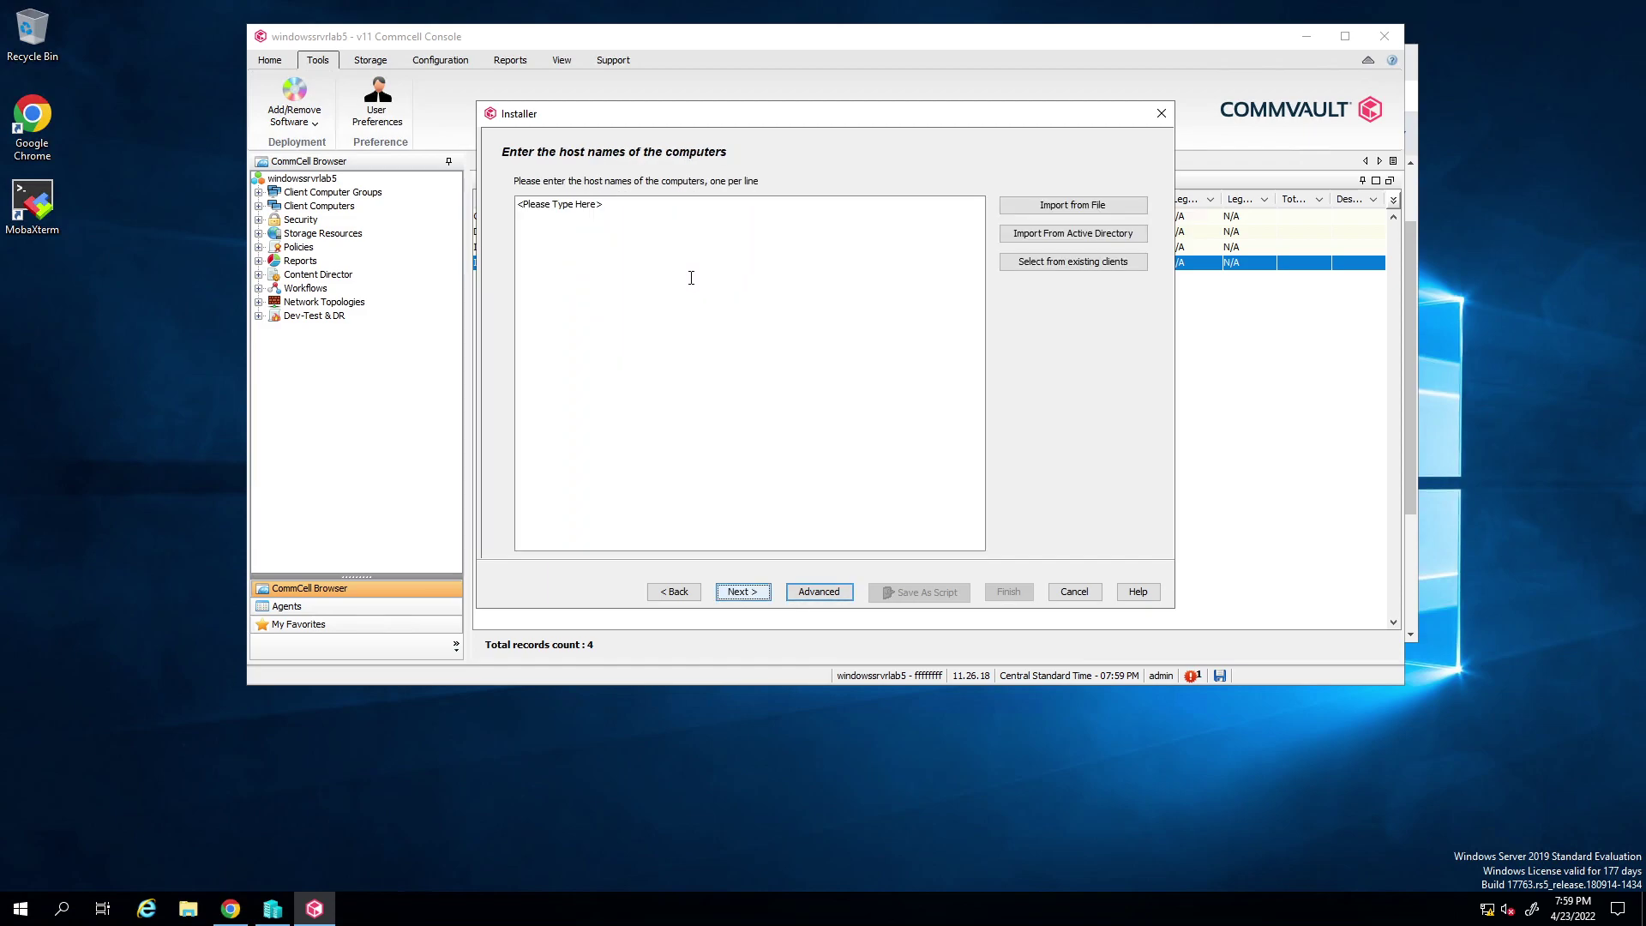
Step: Import windowssrvrlab4.happydubai.com from Active Directory as the target computer and continue to package selection
left_click(1073, 233)
left_click(975, 298)
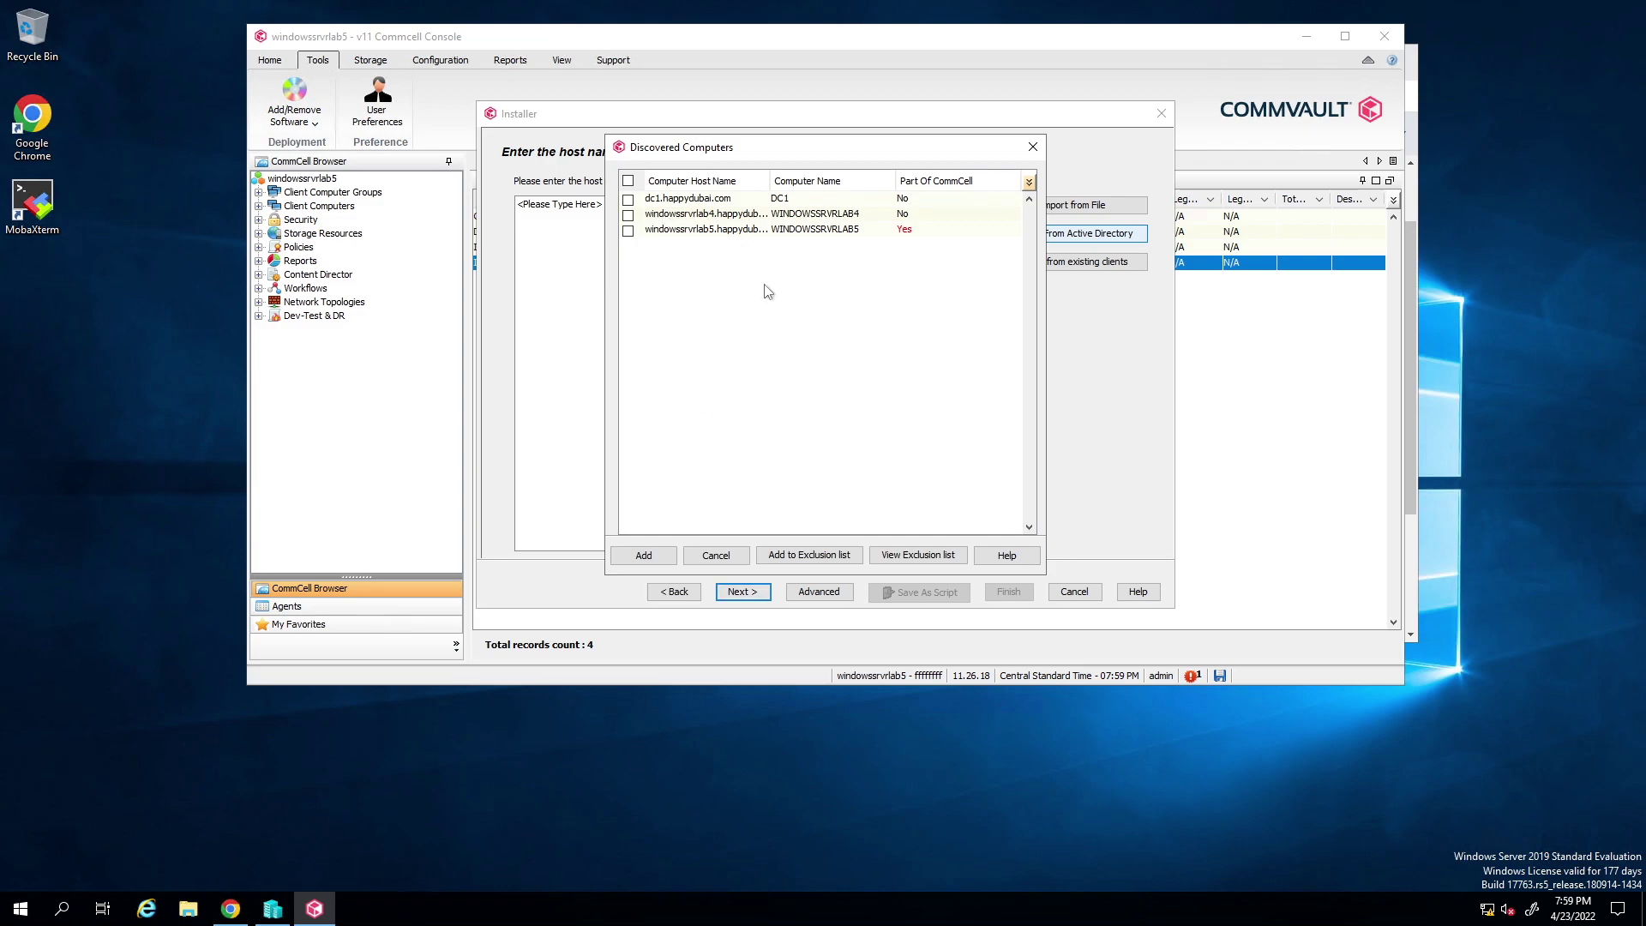
left_click(627, 215)
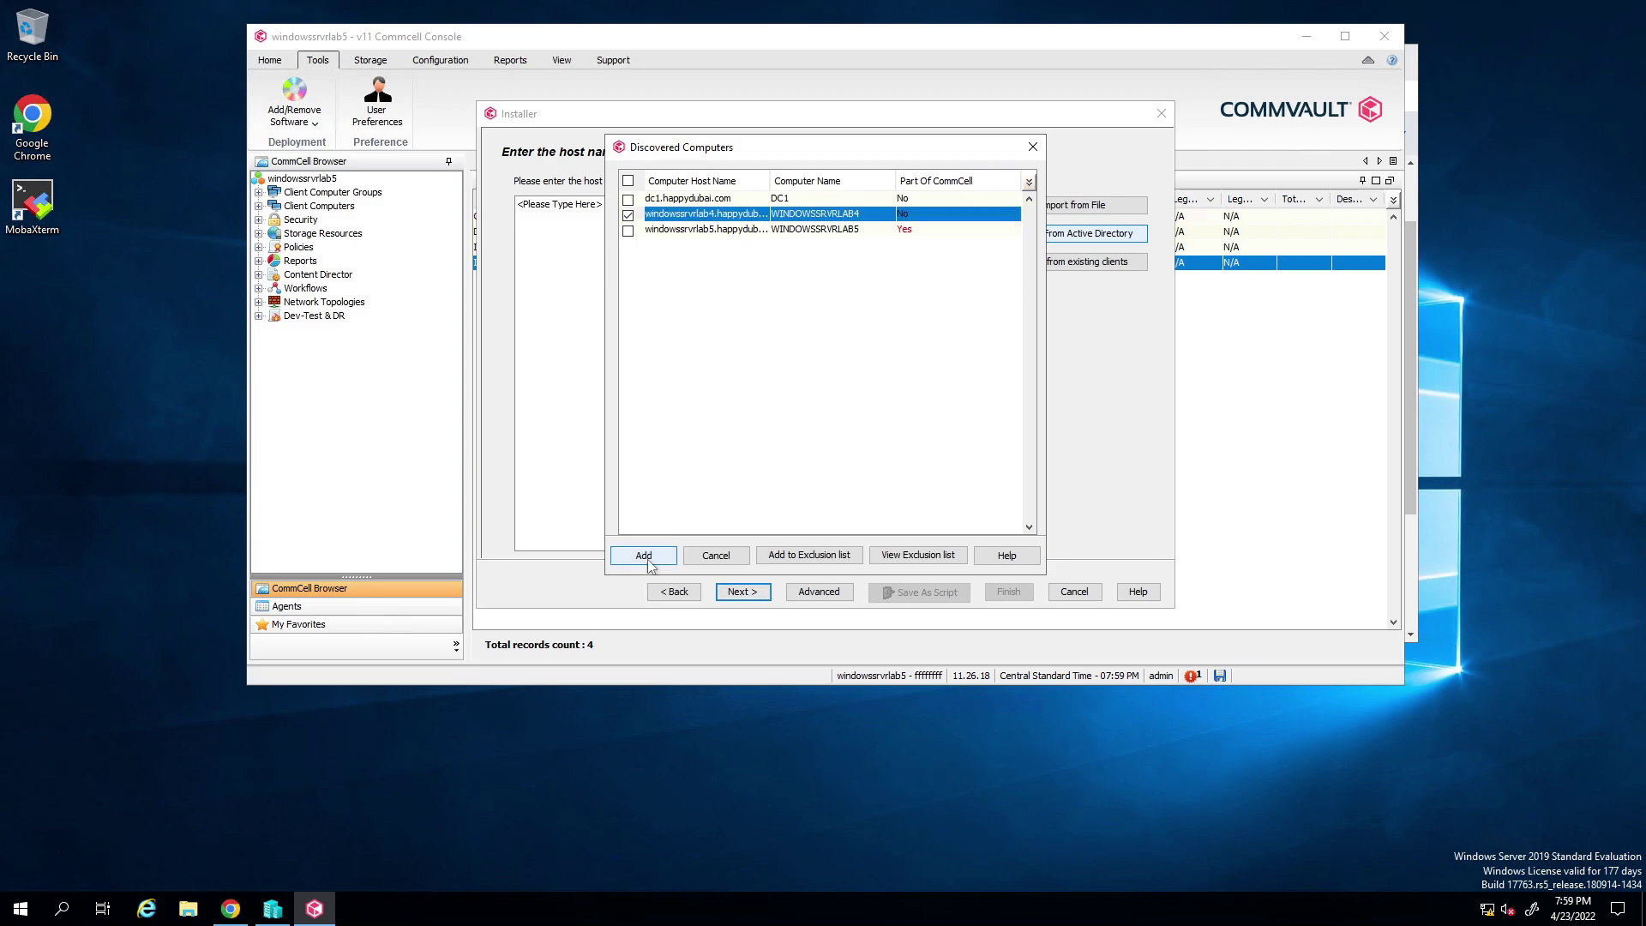
left_click(644, 557)
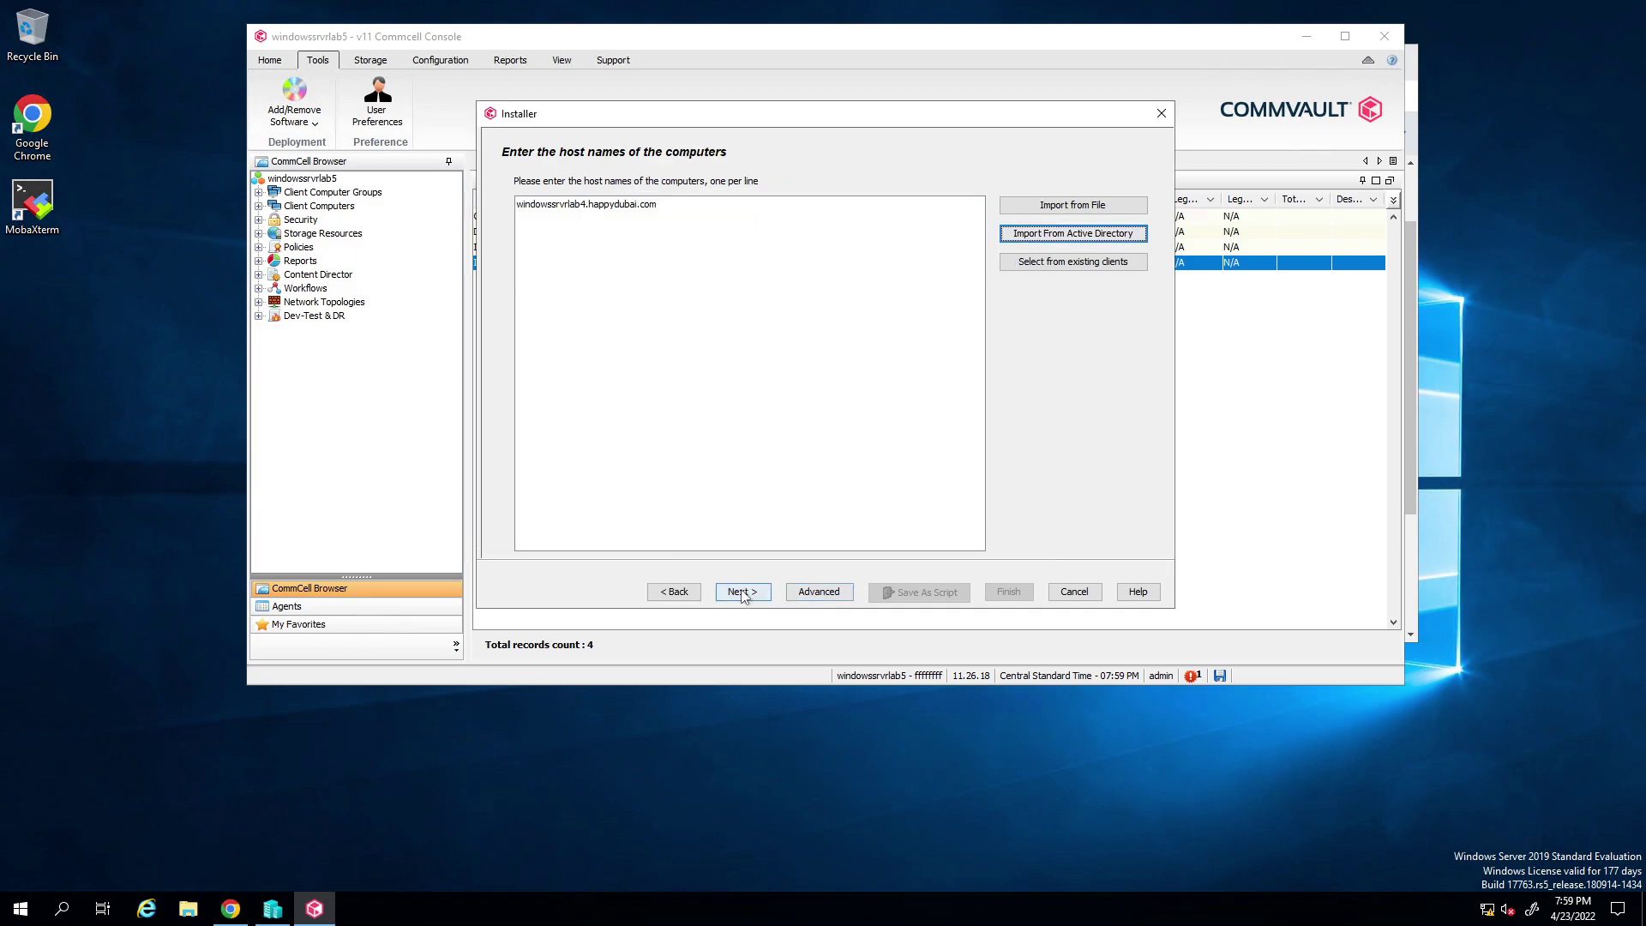
left_click(743, 592)
left_click(743, 591)
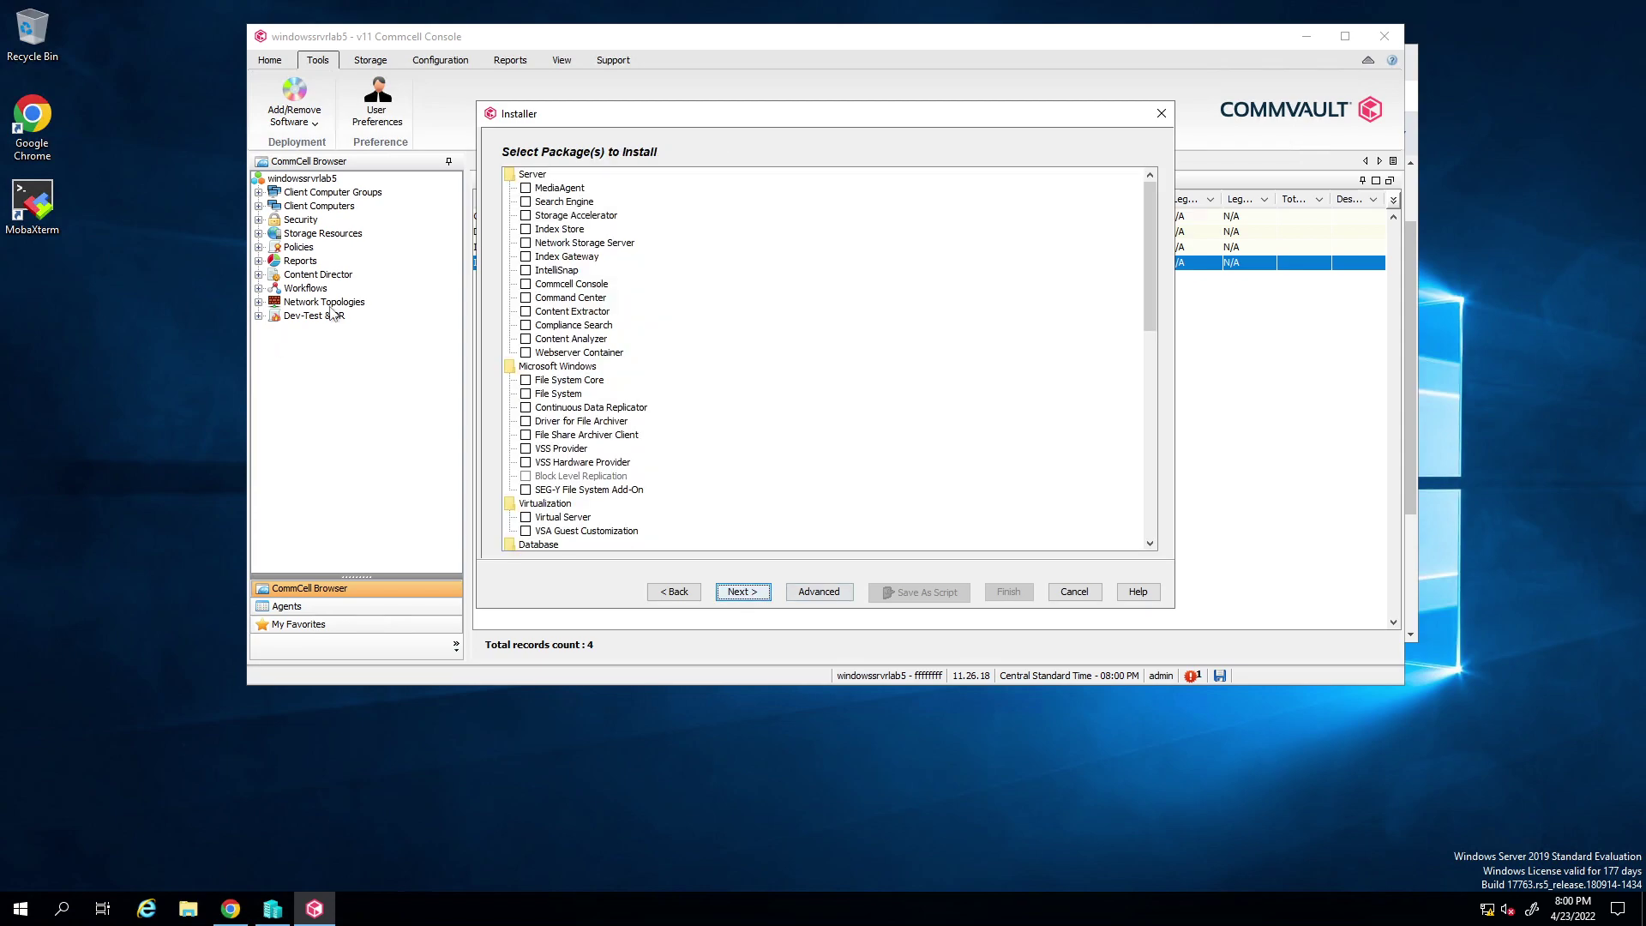
Step: Select the MediaAgent and File System packages for installation and leave the recommended client role settings at their defaults
left_click(526, 189)
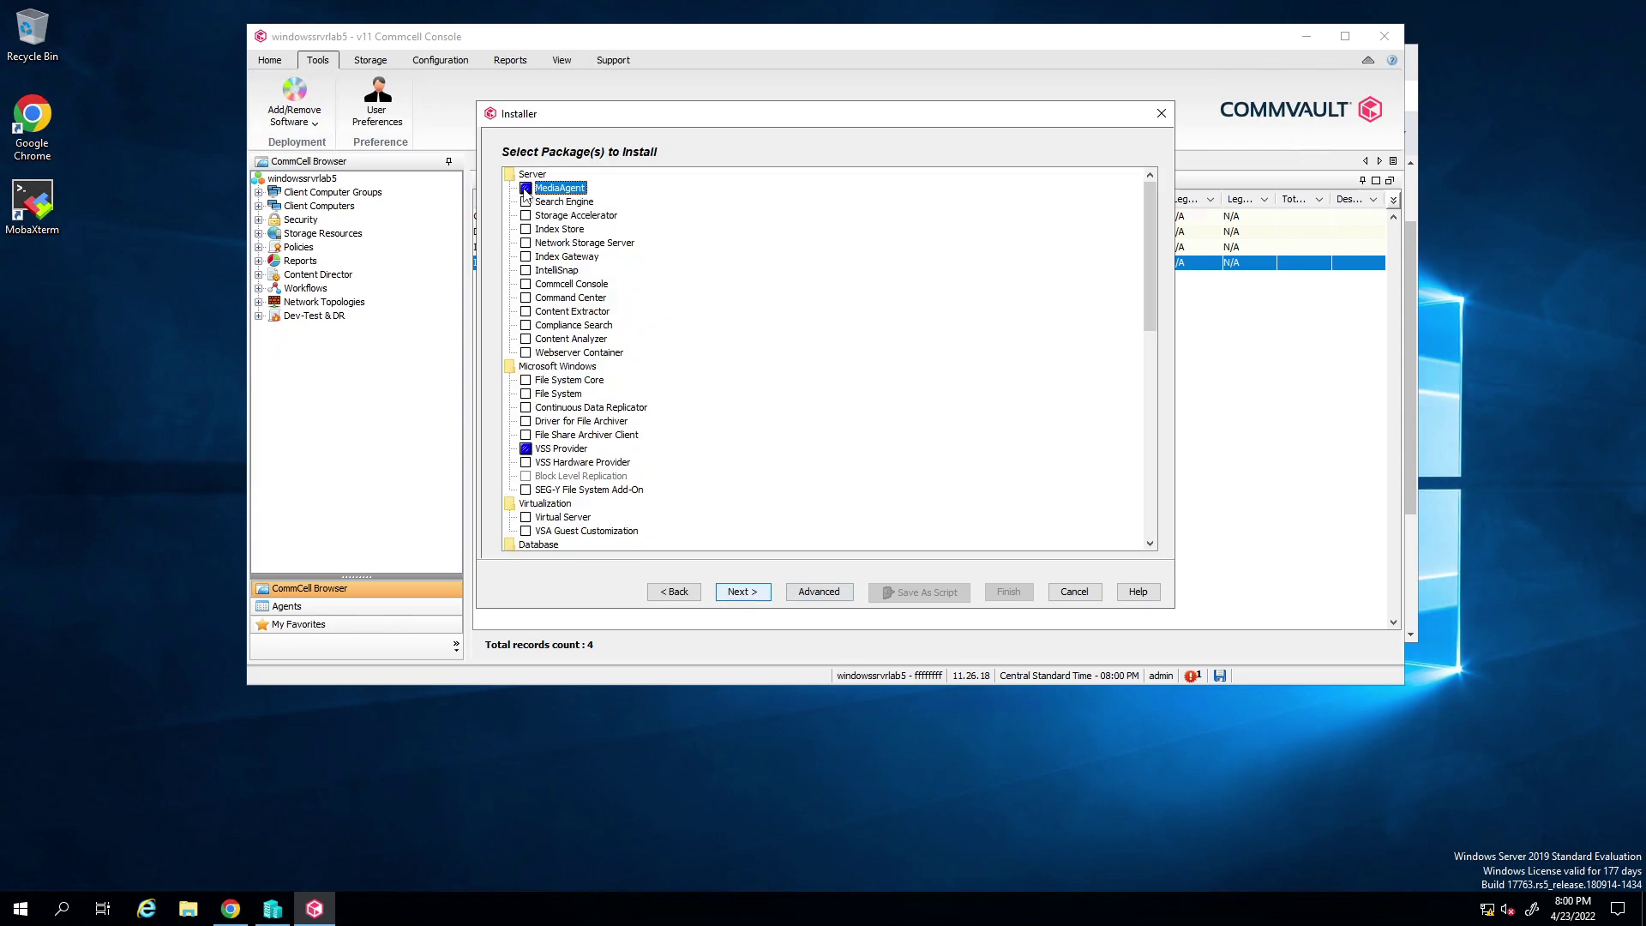
left_click(526, 394)
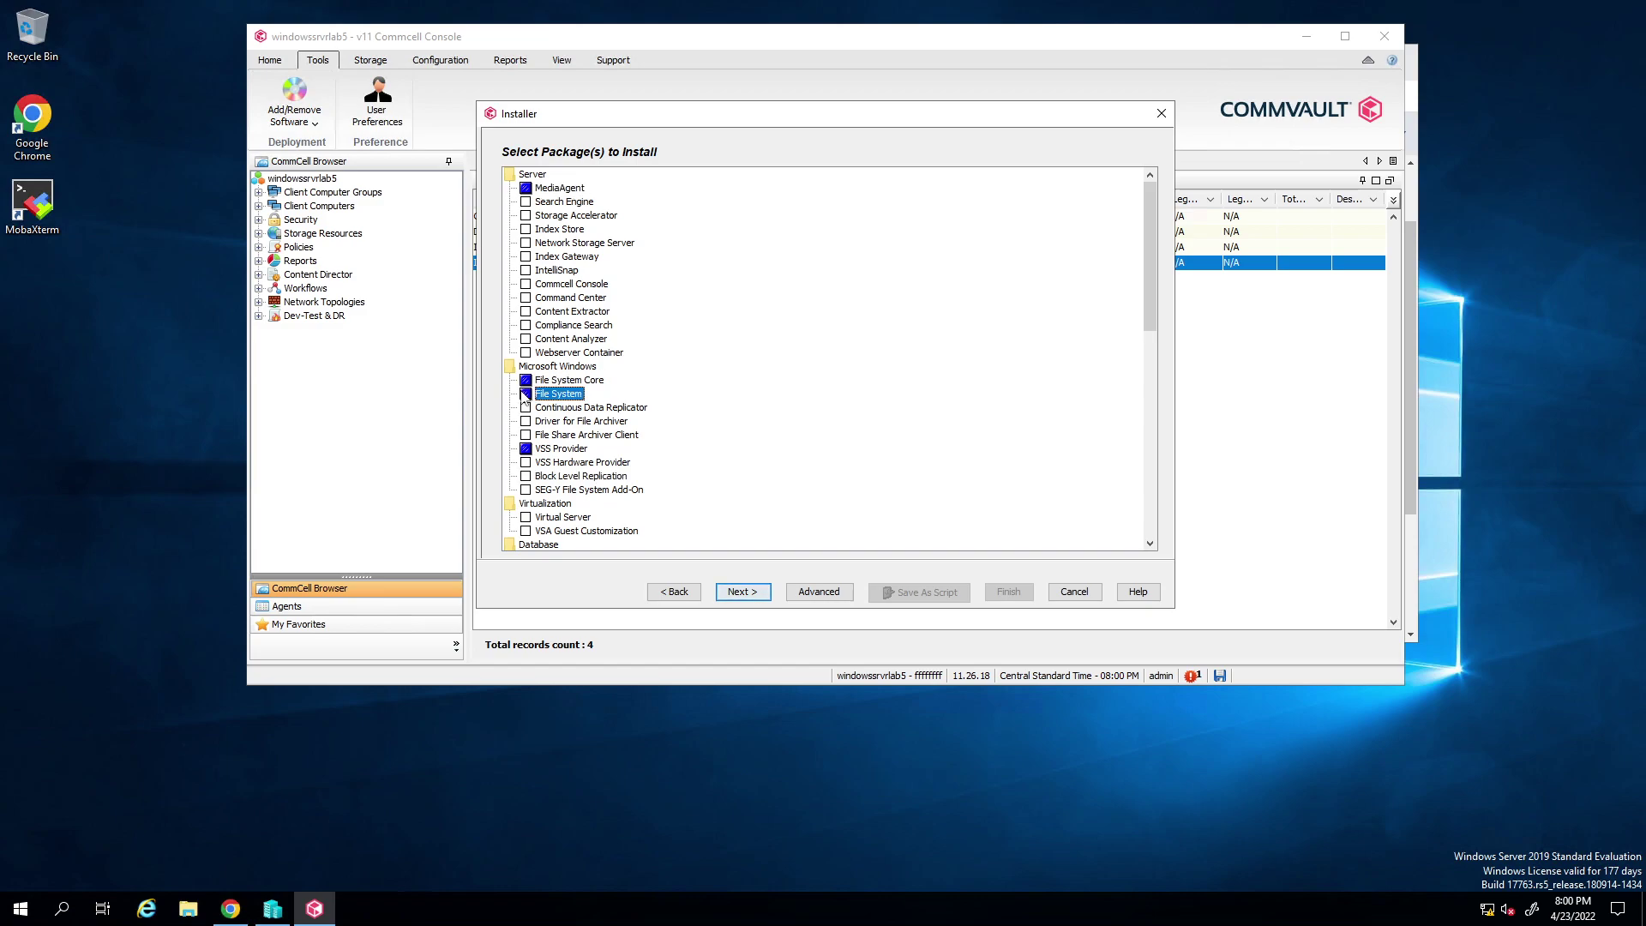
left_click(742, 592)
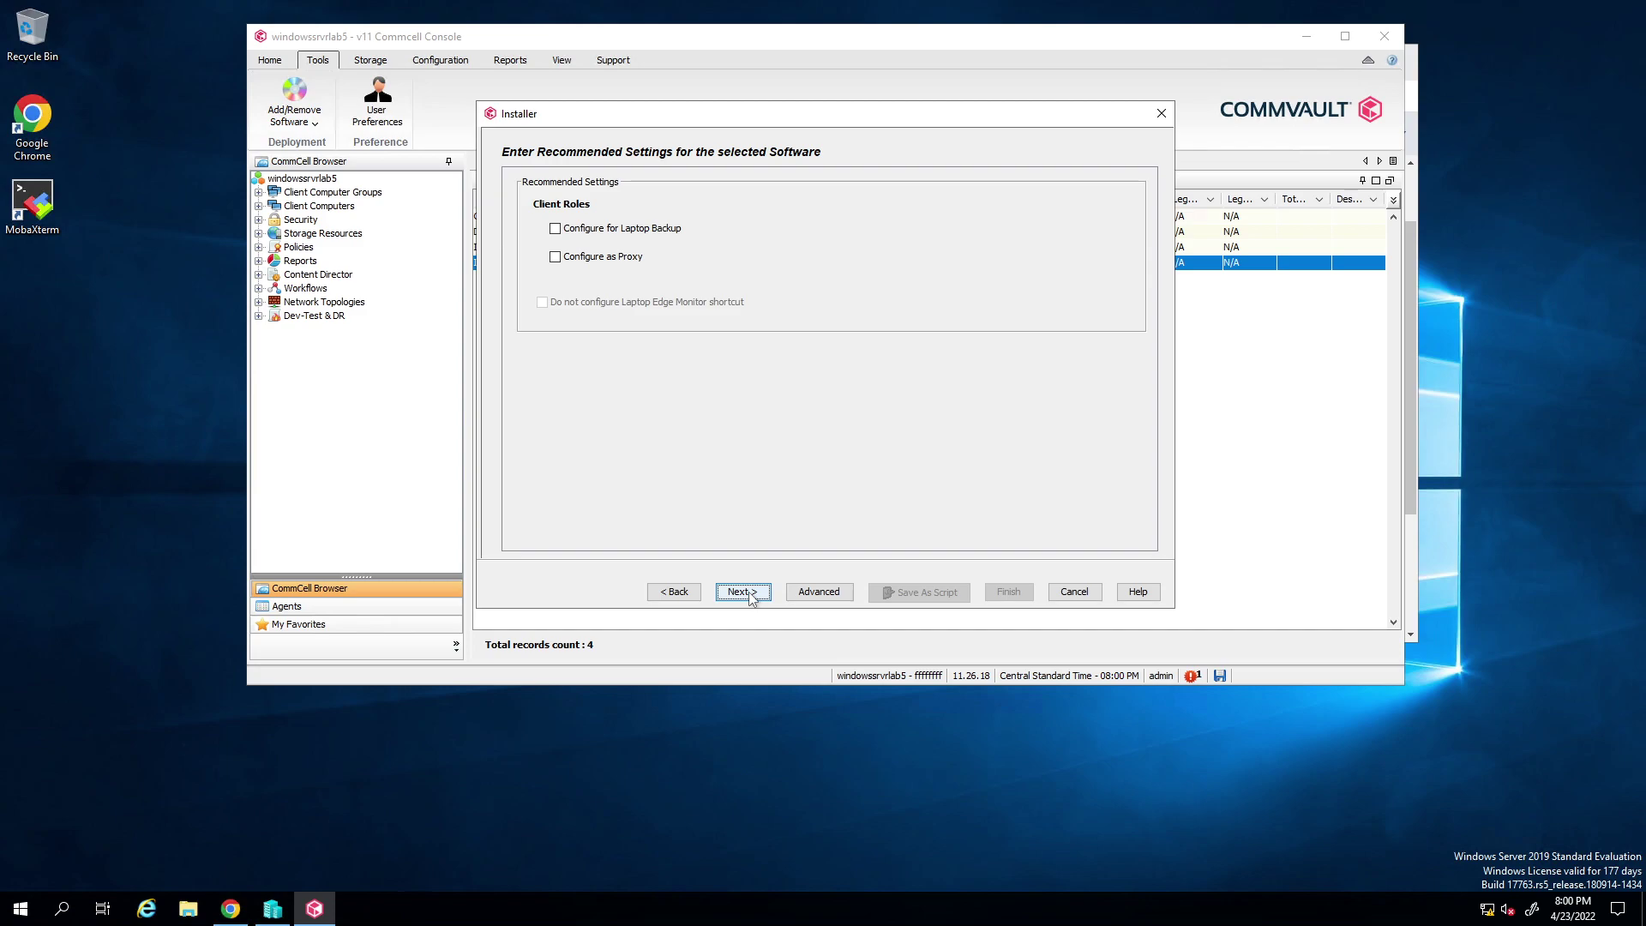
left_click(746, 593)
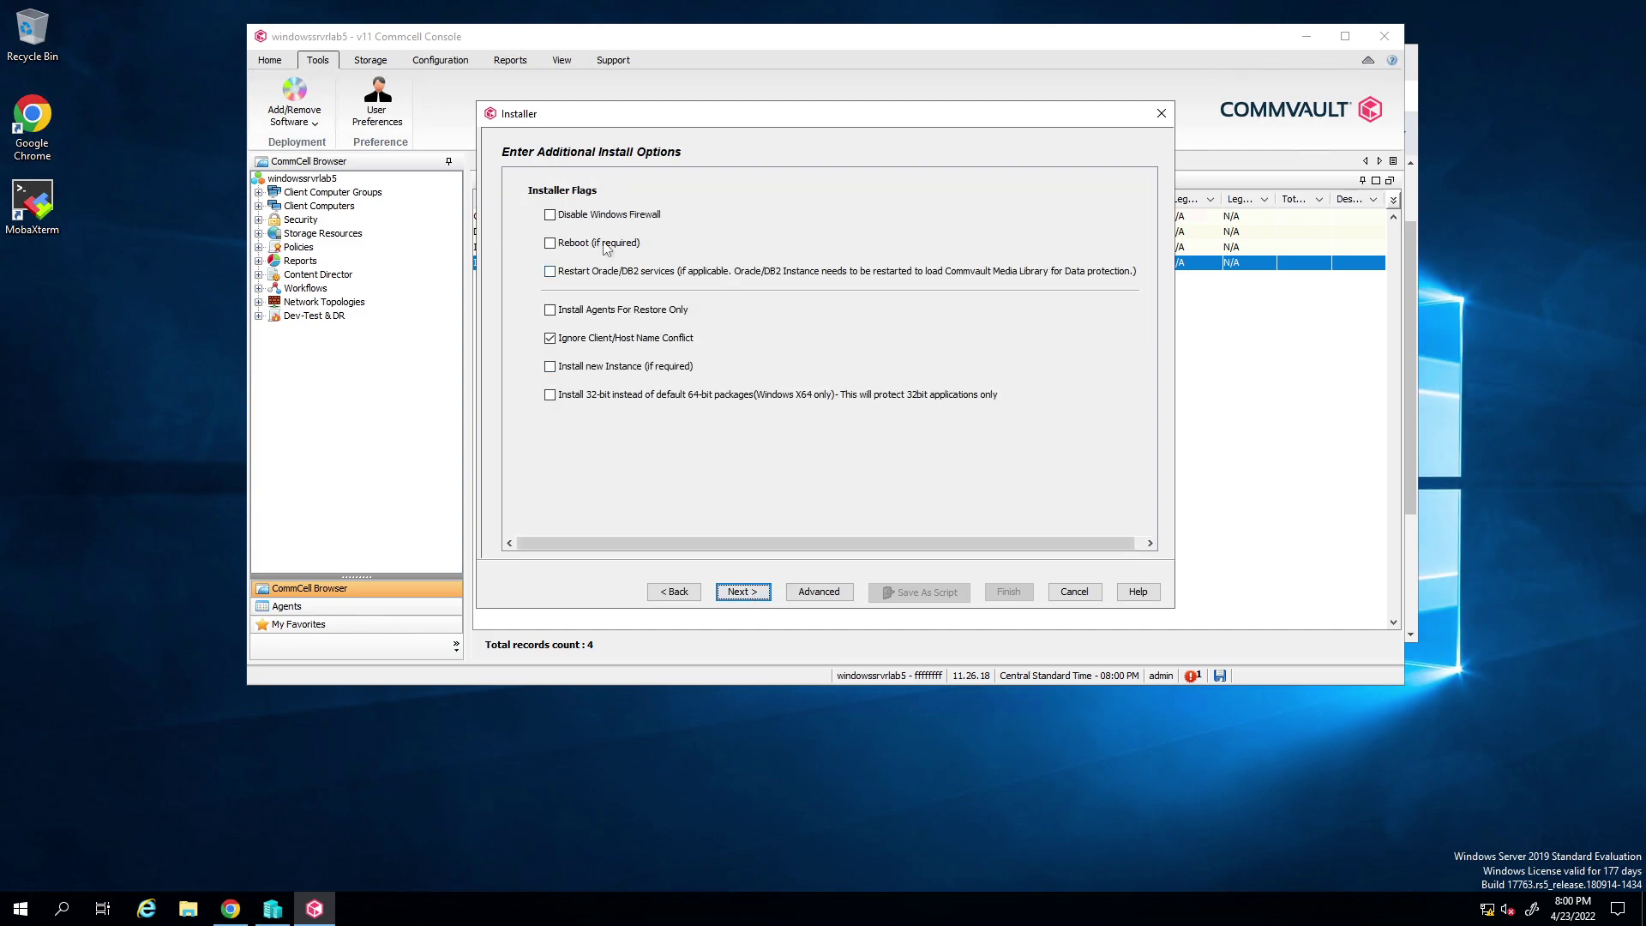
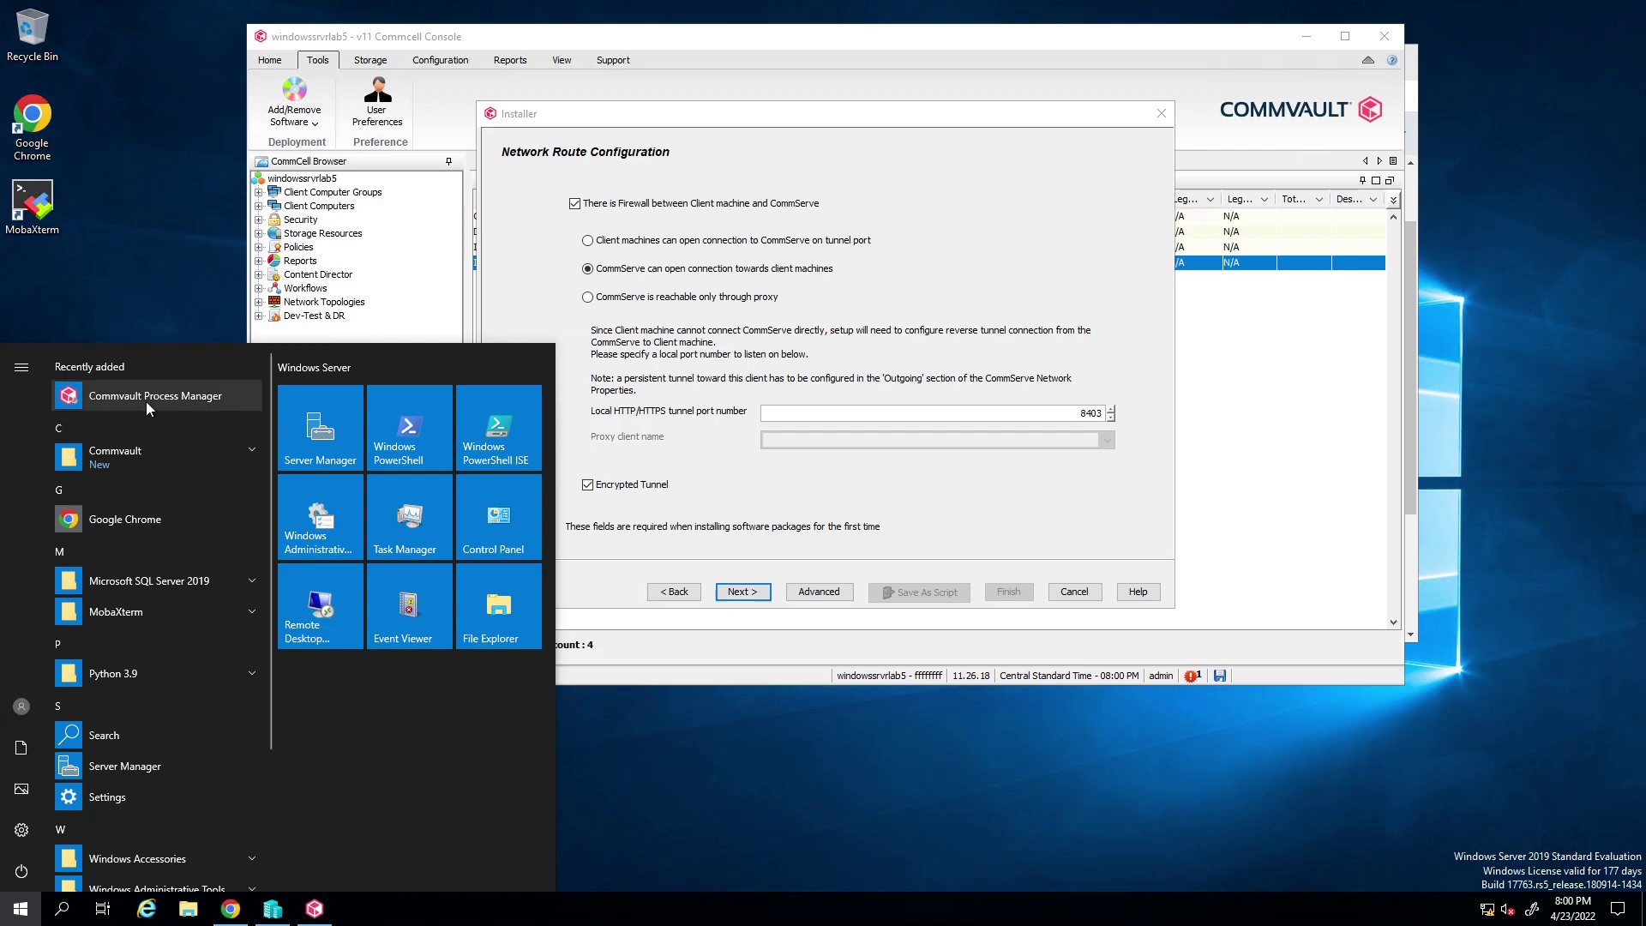
Step: Open Windows Defender Firewall with Advanced Security through Control Panel and check the inbound rule for port 8403
left_click(148, 403)
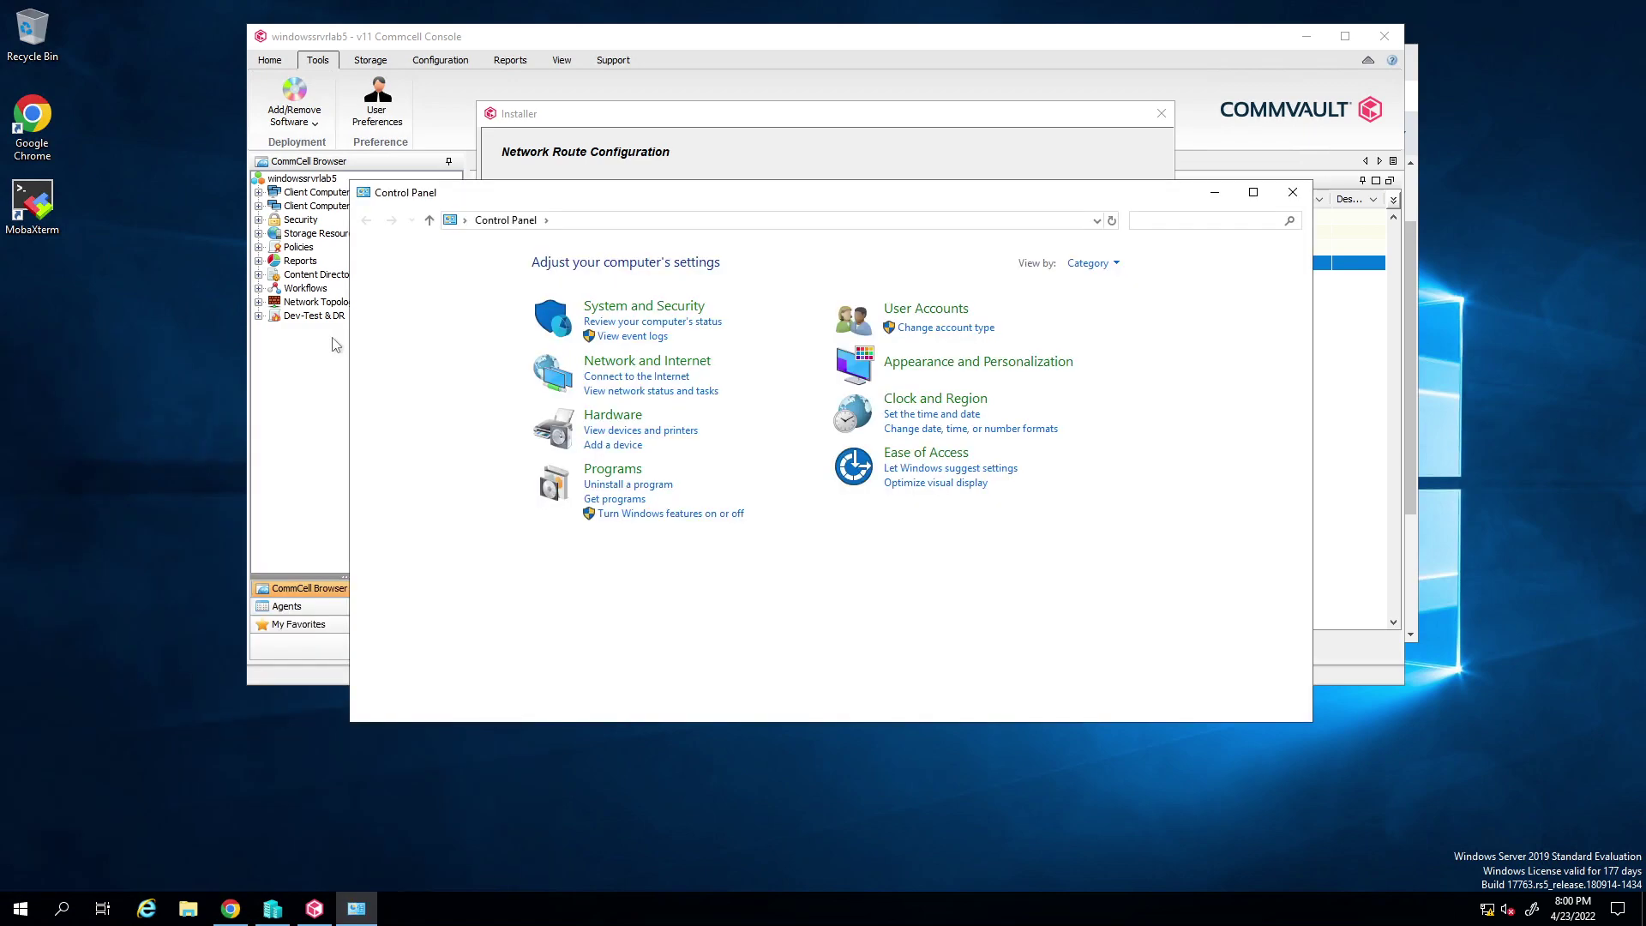
left_click(665, 308)
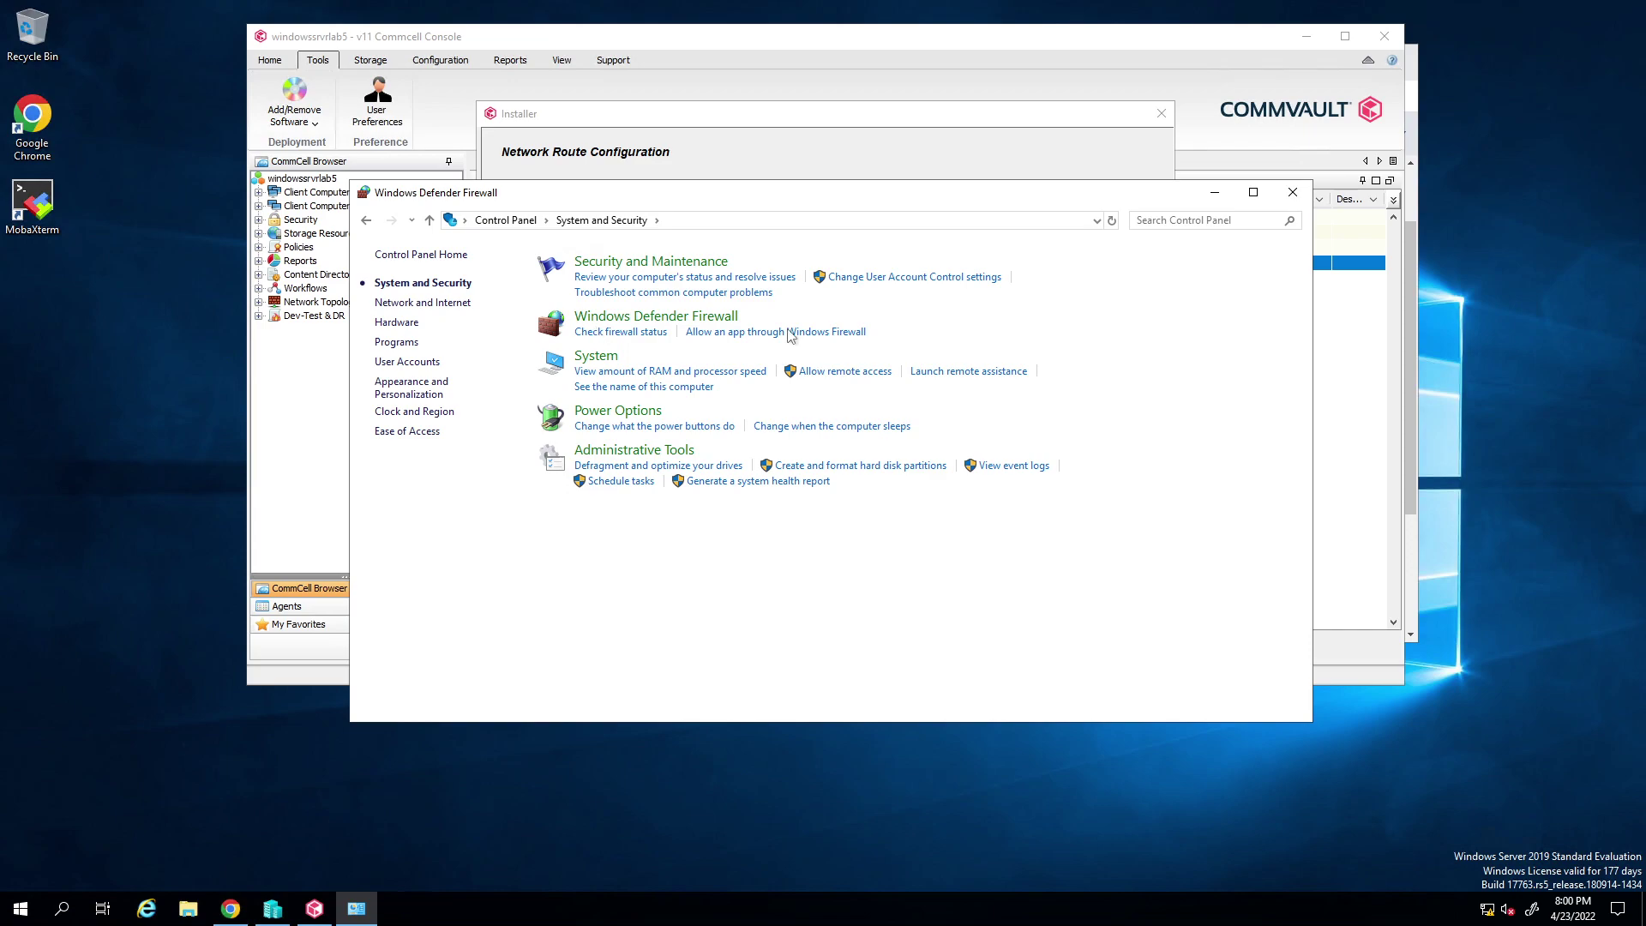
left_click(621, 331)
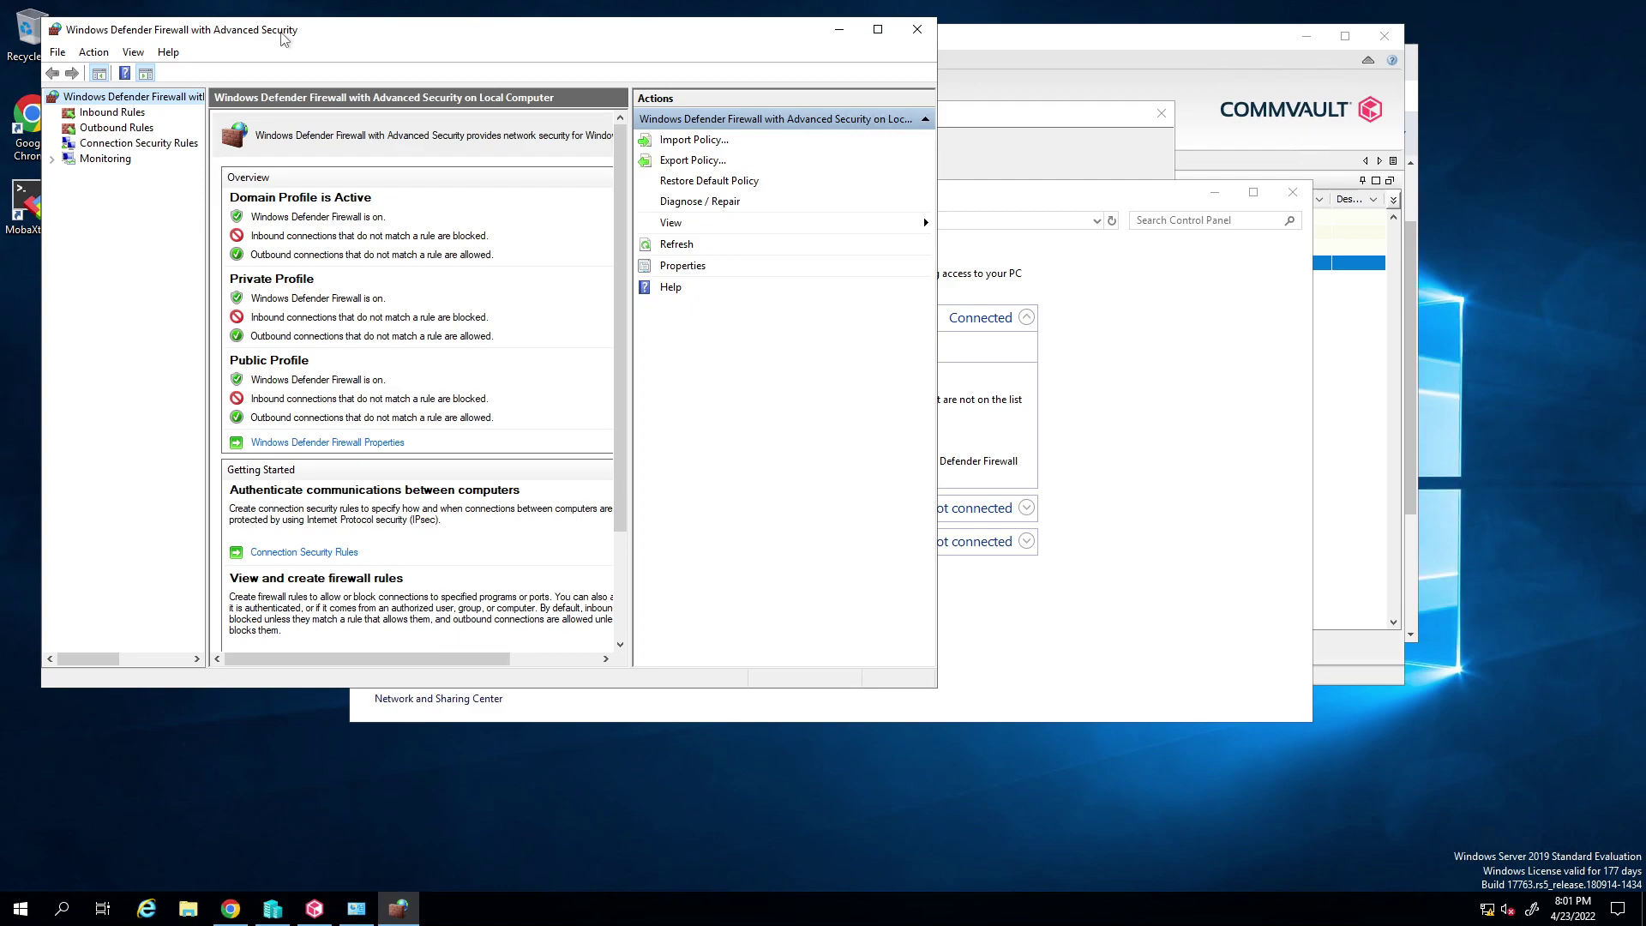
left_click_drag(283, 39, 446, 88)
left_click(274, 161)
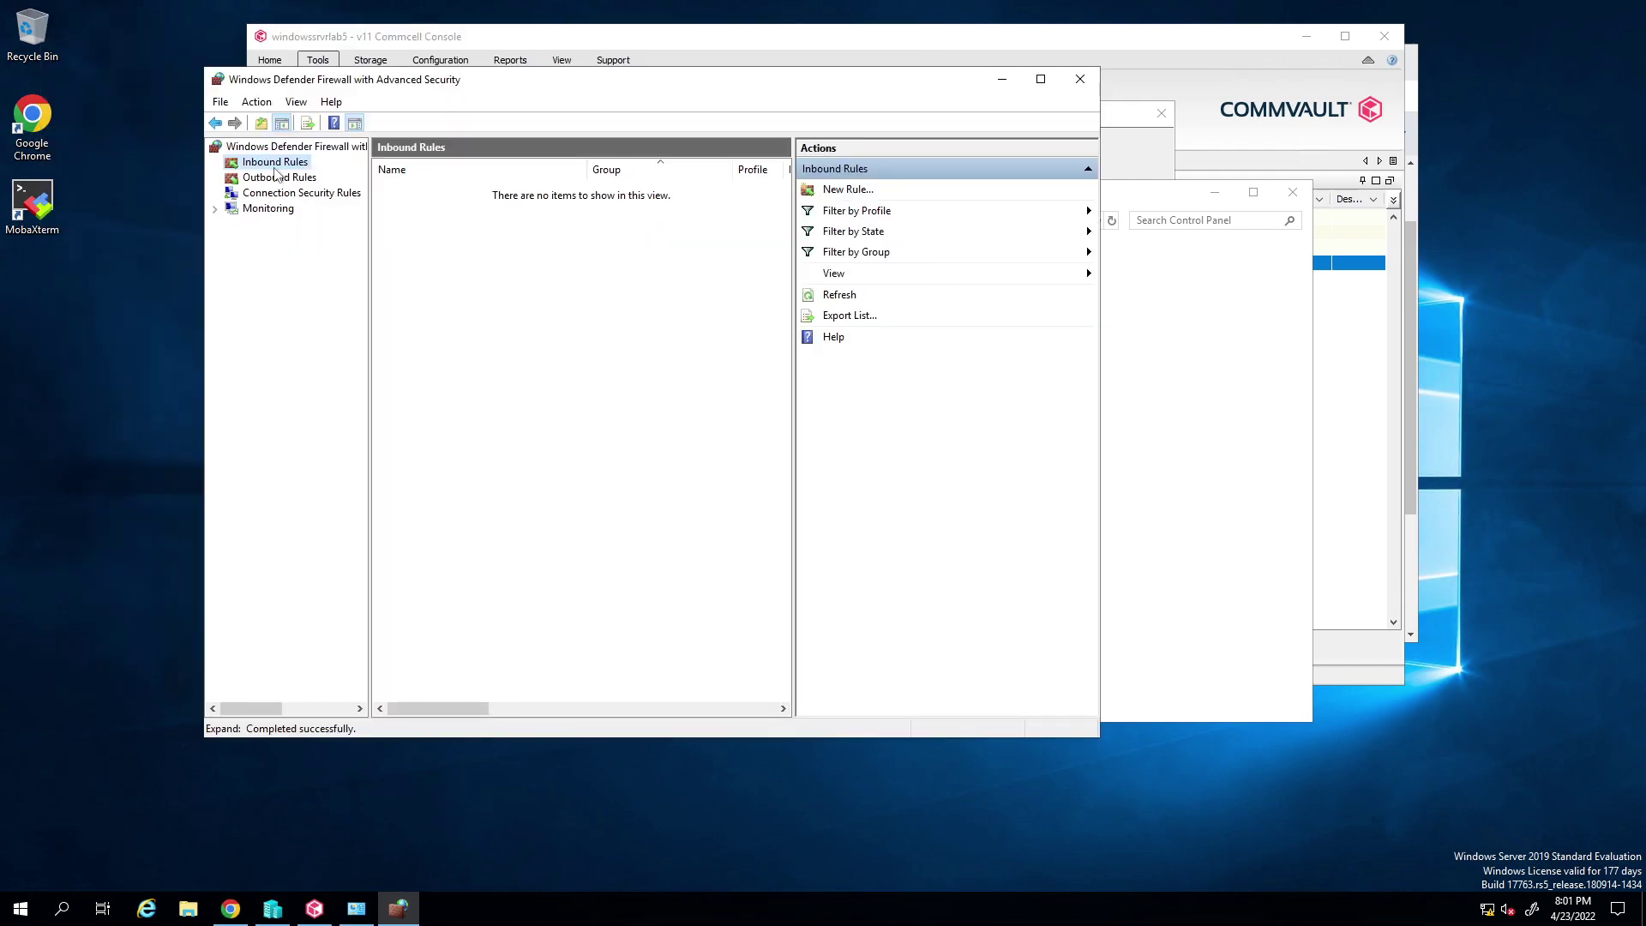
left_click(409, 189)
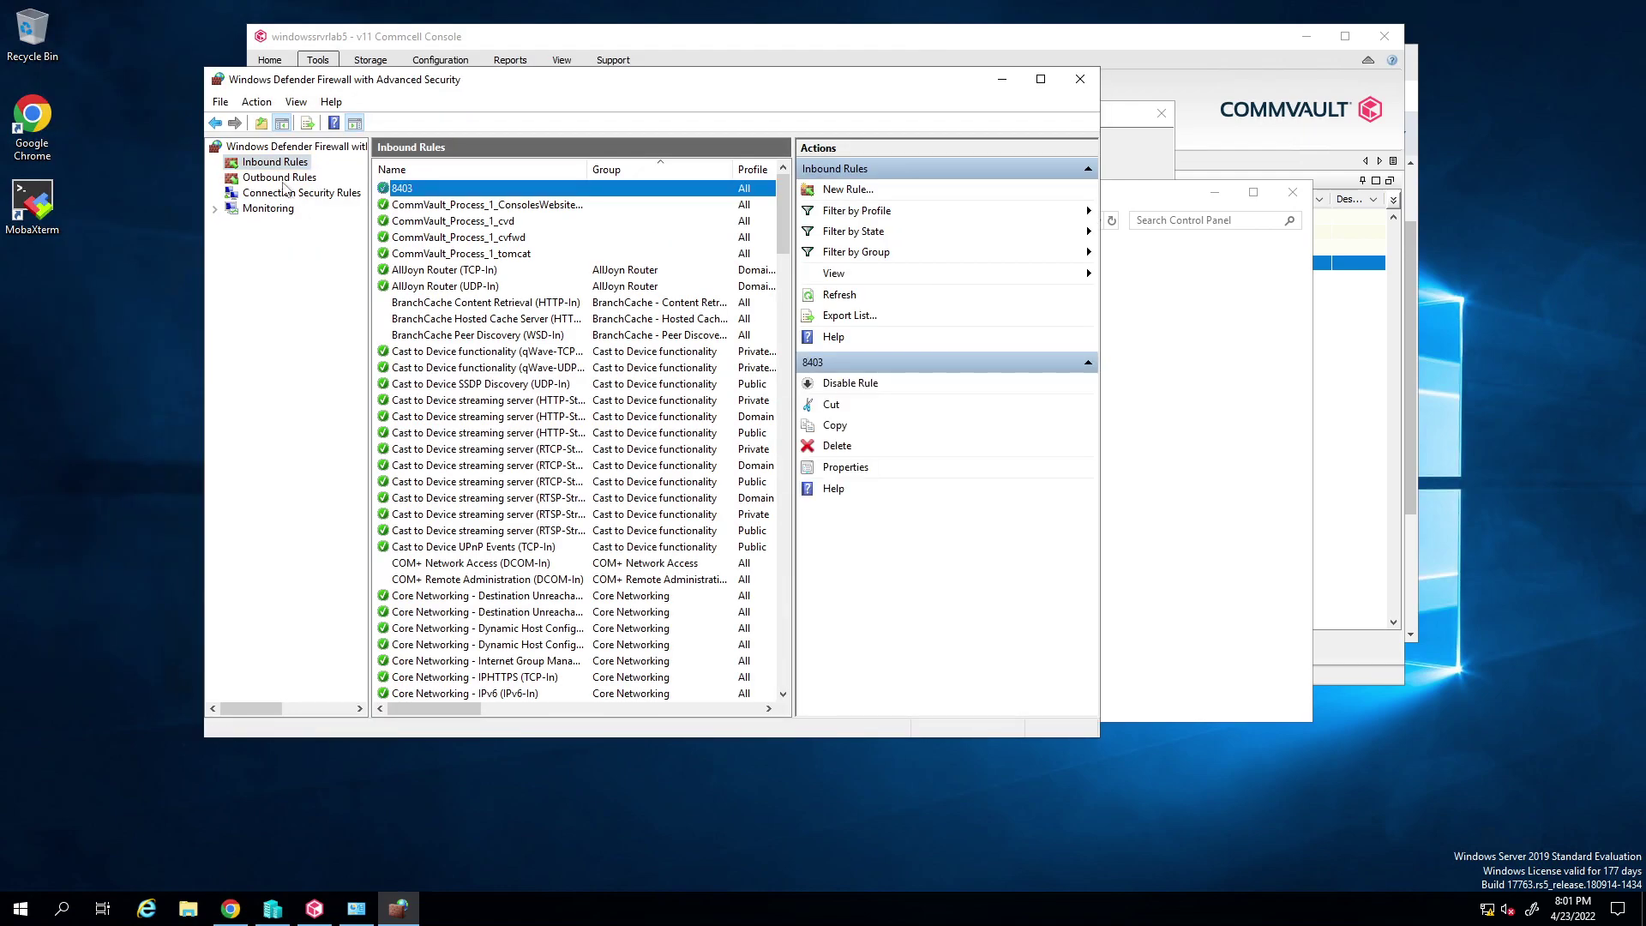
Step: Inspect the protocol and port settings of the outbound firewall rule 8403, then close the firewall and Control Panel windows
left_click(282, 178)
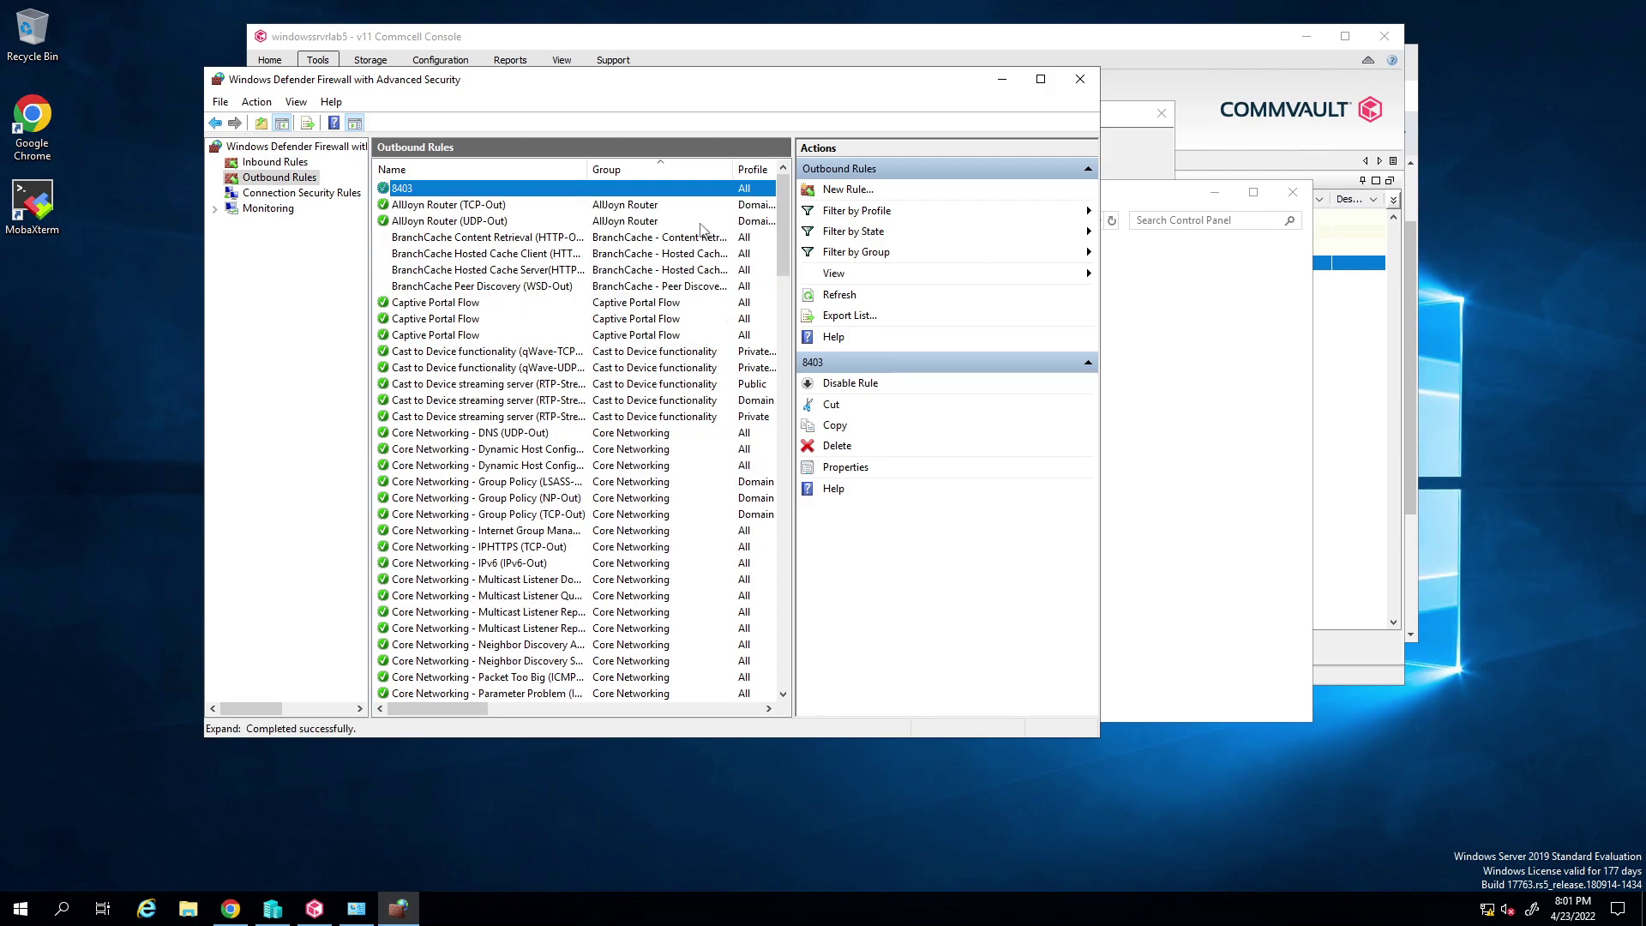
left_click_drag(796, 218, 1015, 191)
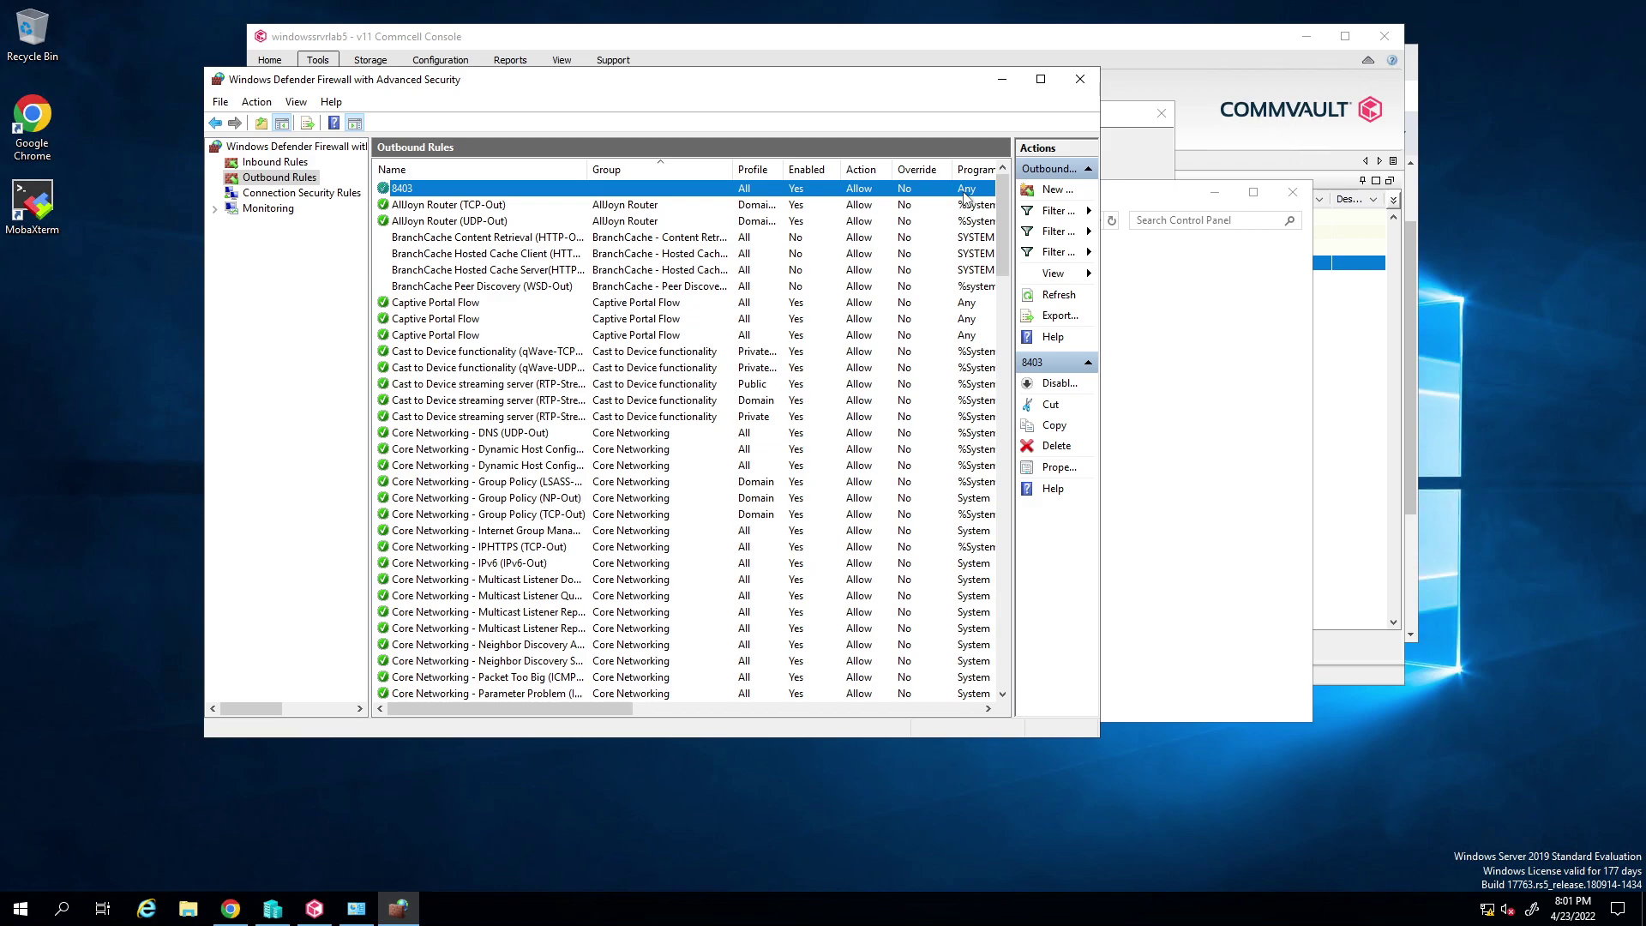
double_click(965, 190)
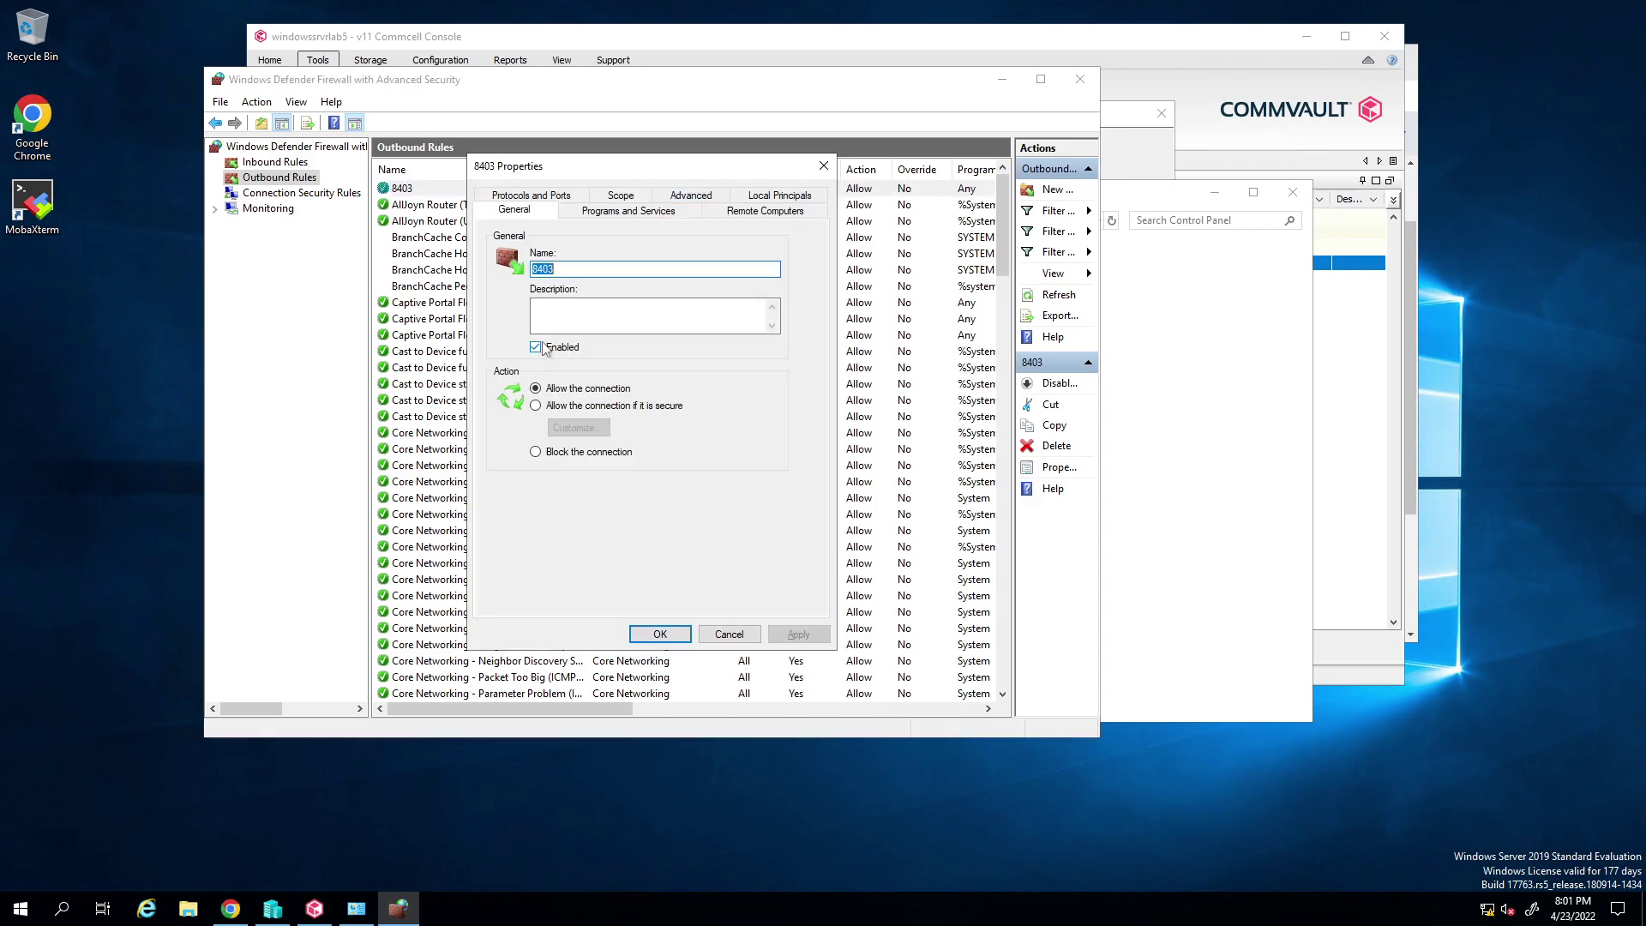
left_click(563, 202)
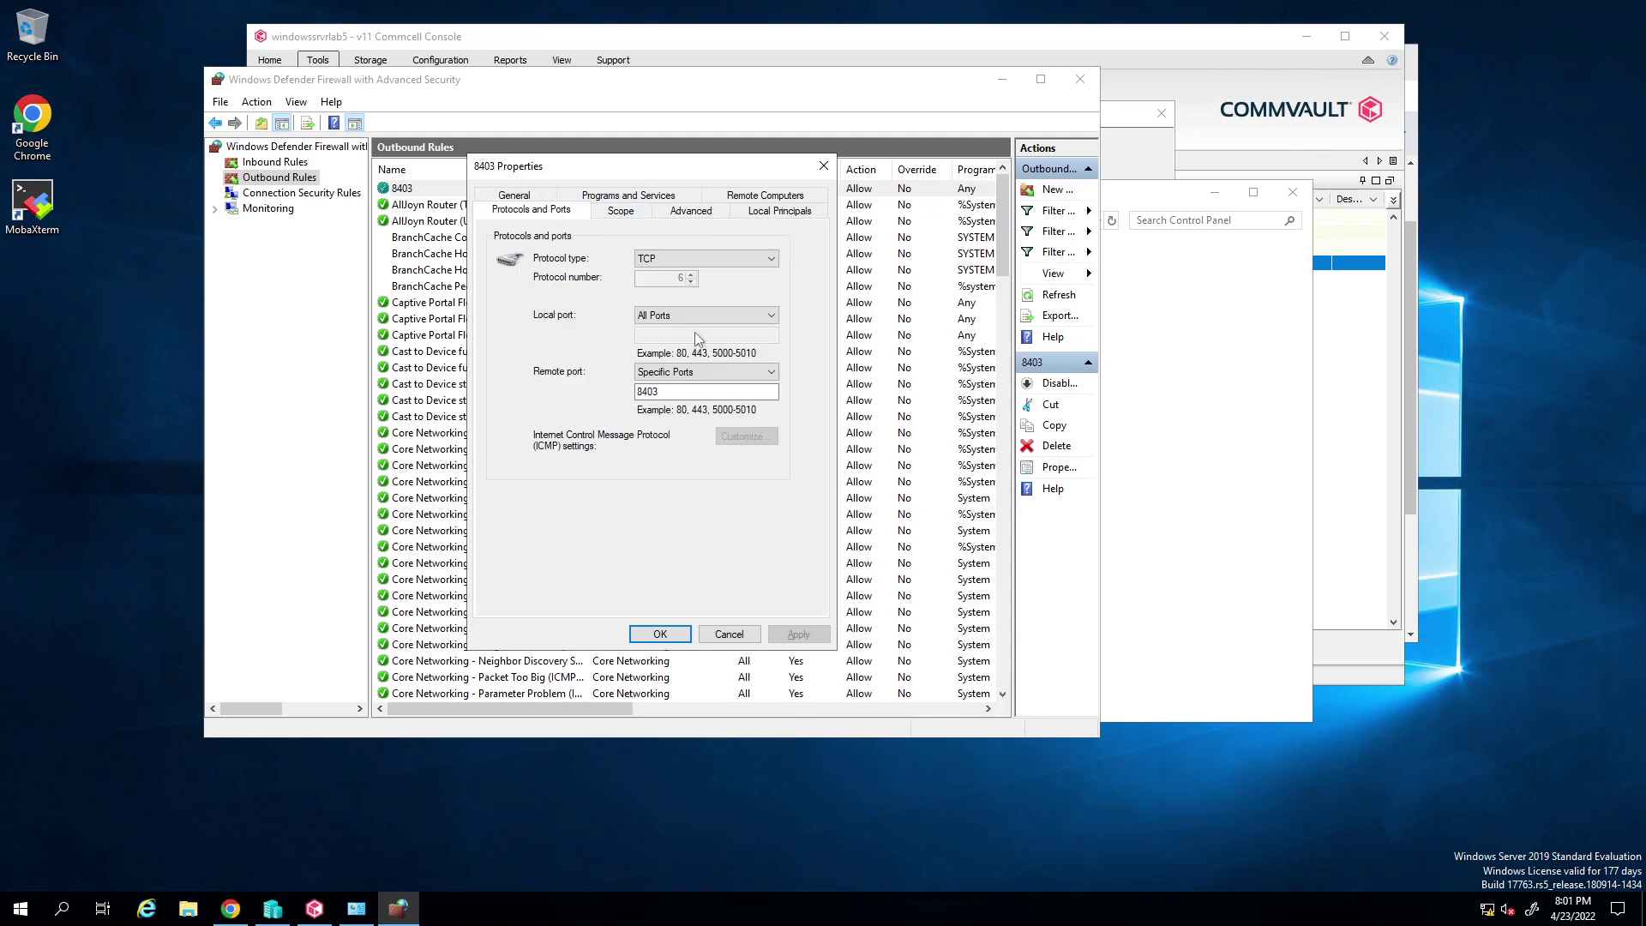
left_click(728, 634)
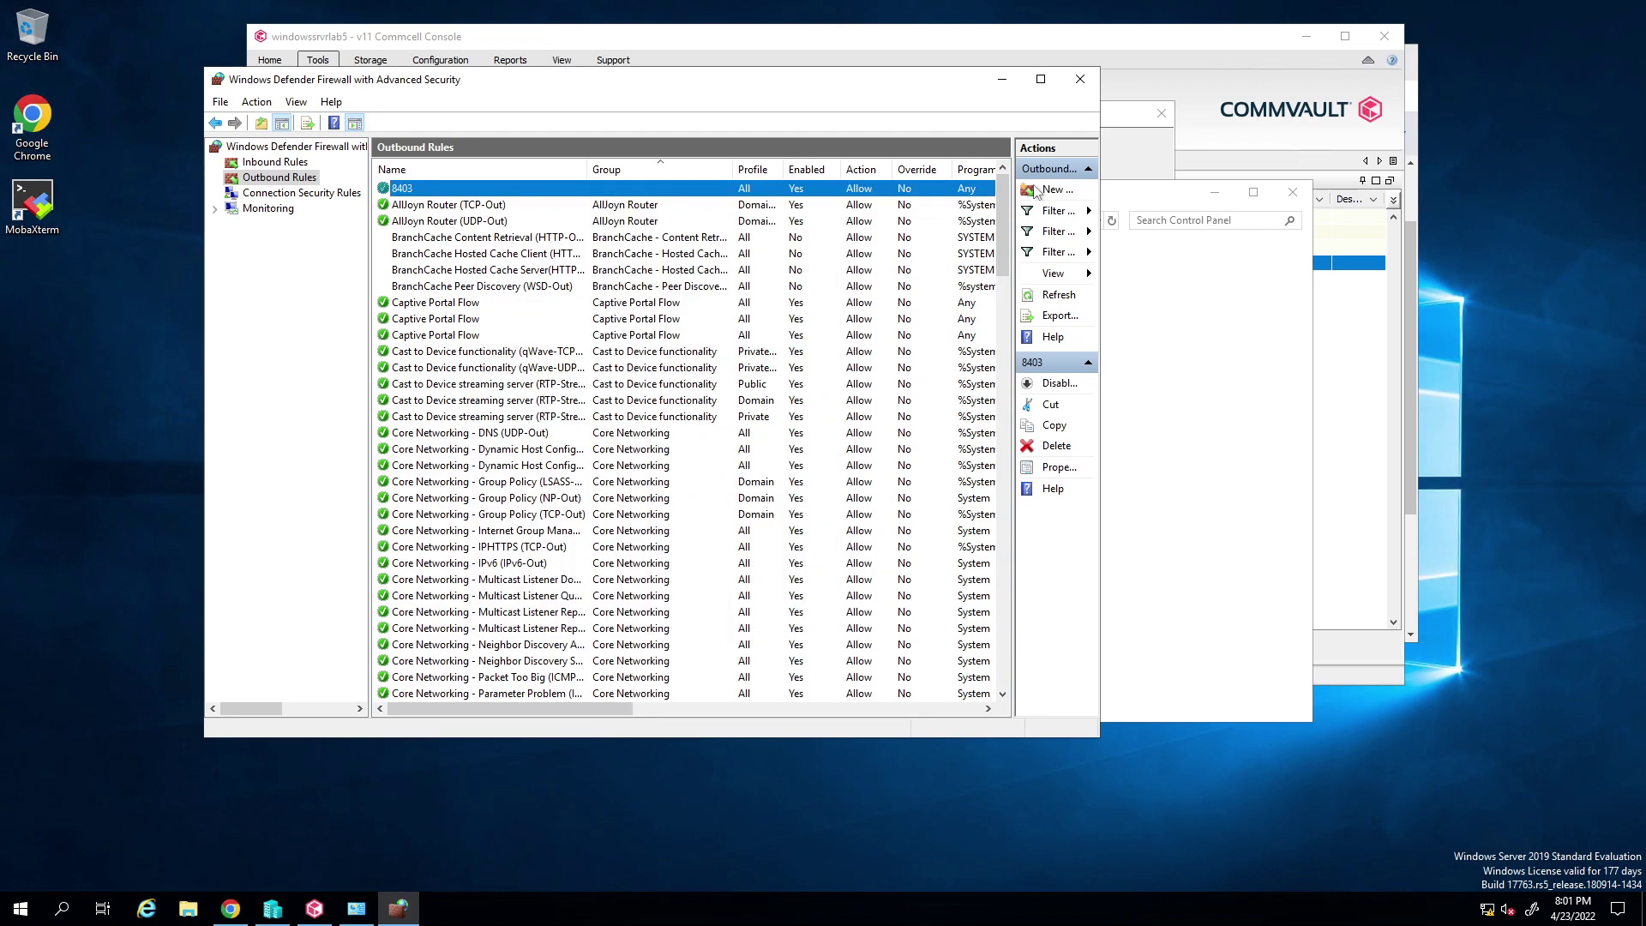
key("alt+F4")
key("alt+F4")
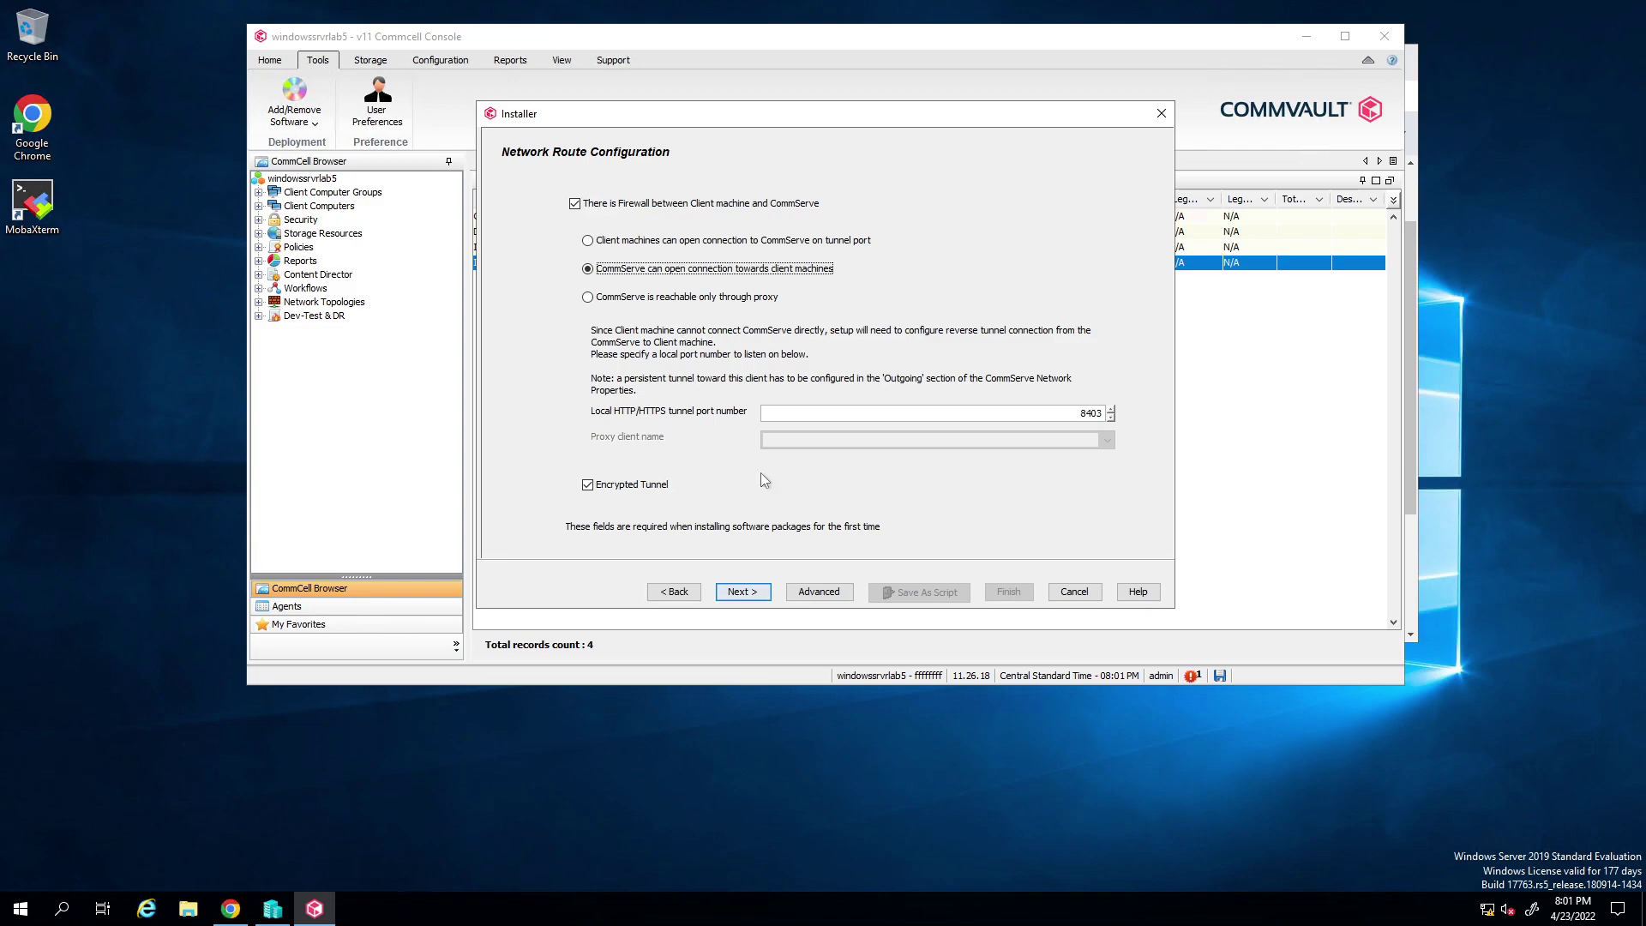
Step: Accept the network route with CommServe opening connections towards client machines on tunnel port 8403, and run the installation job immediately
key("Return")
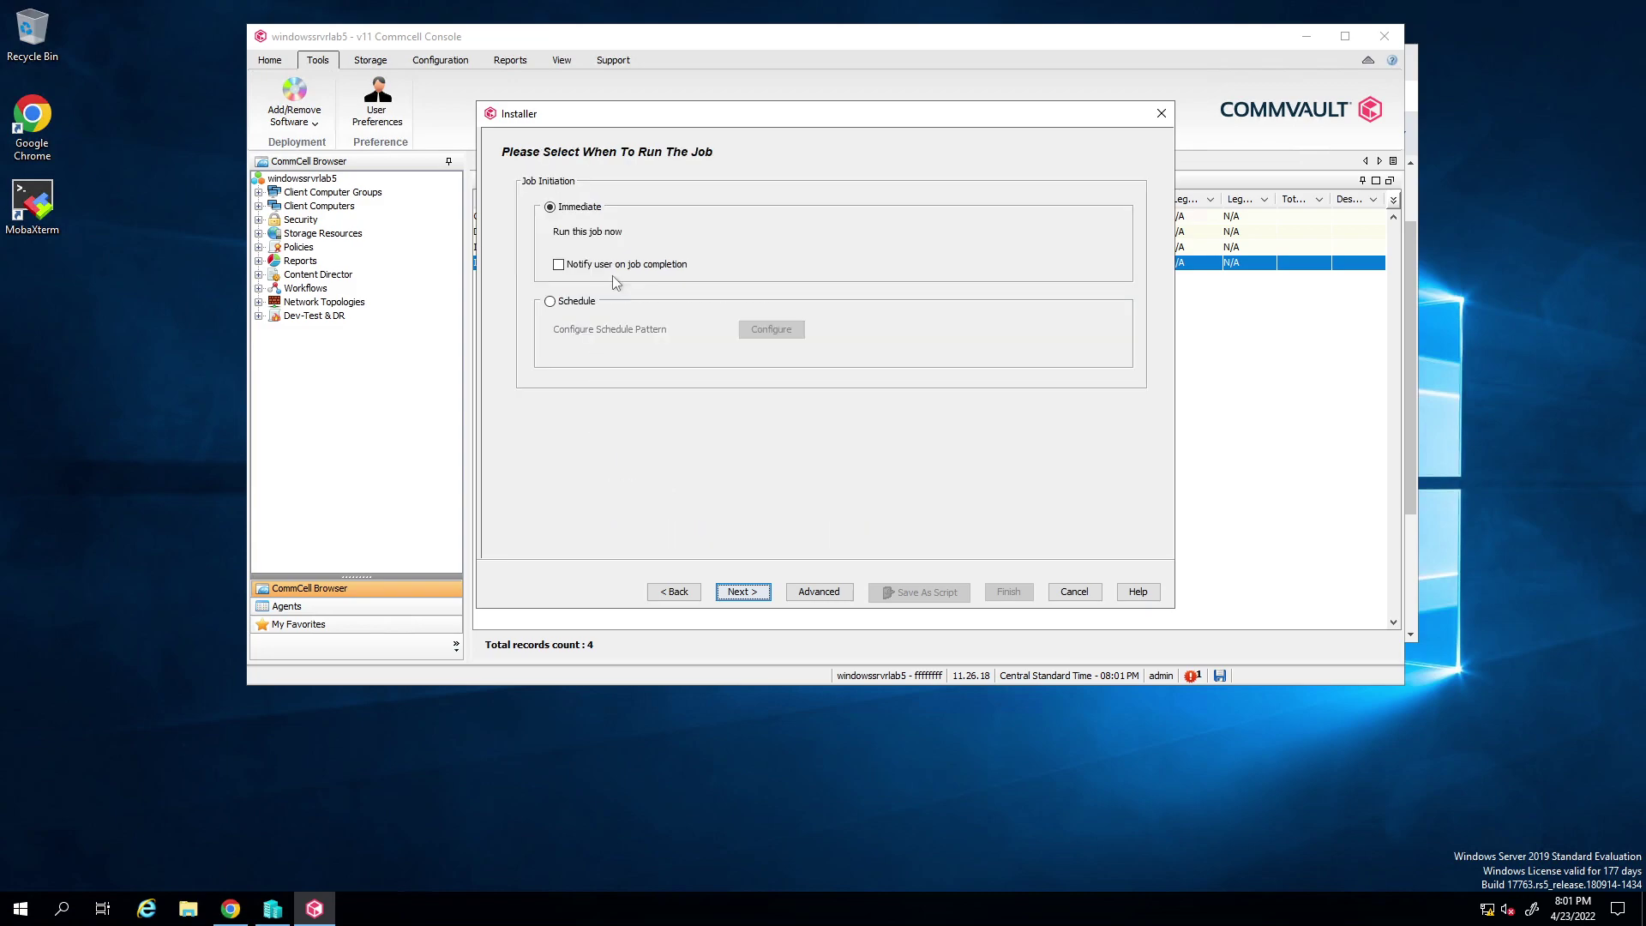
key("Escape")
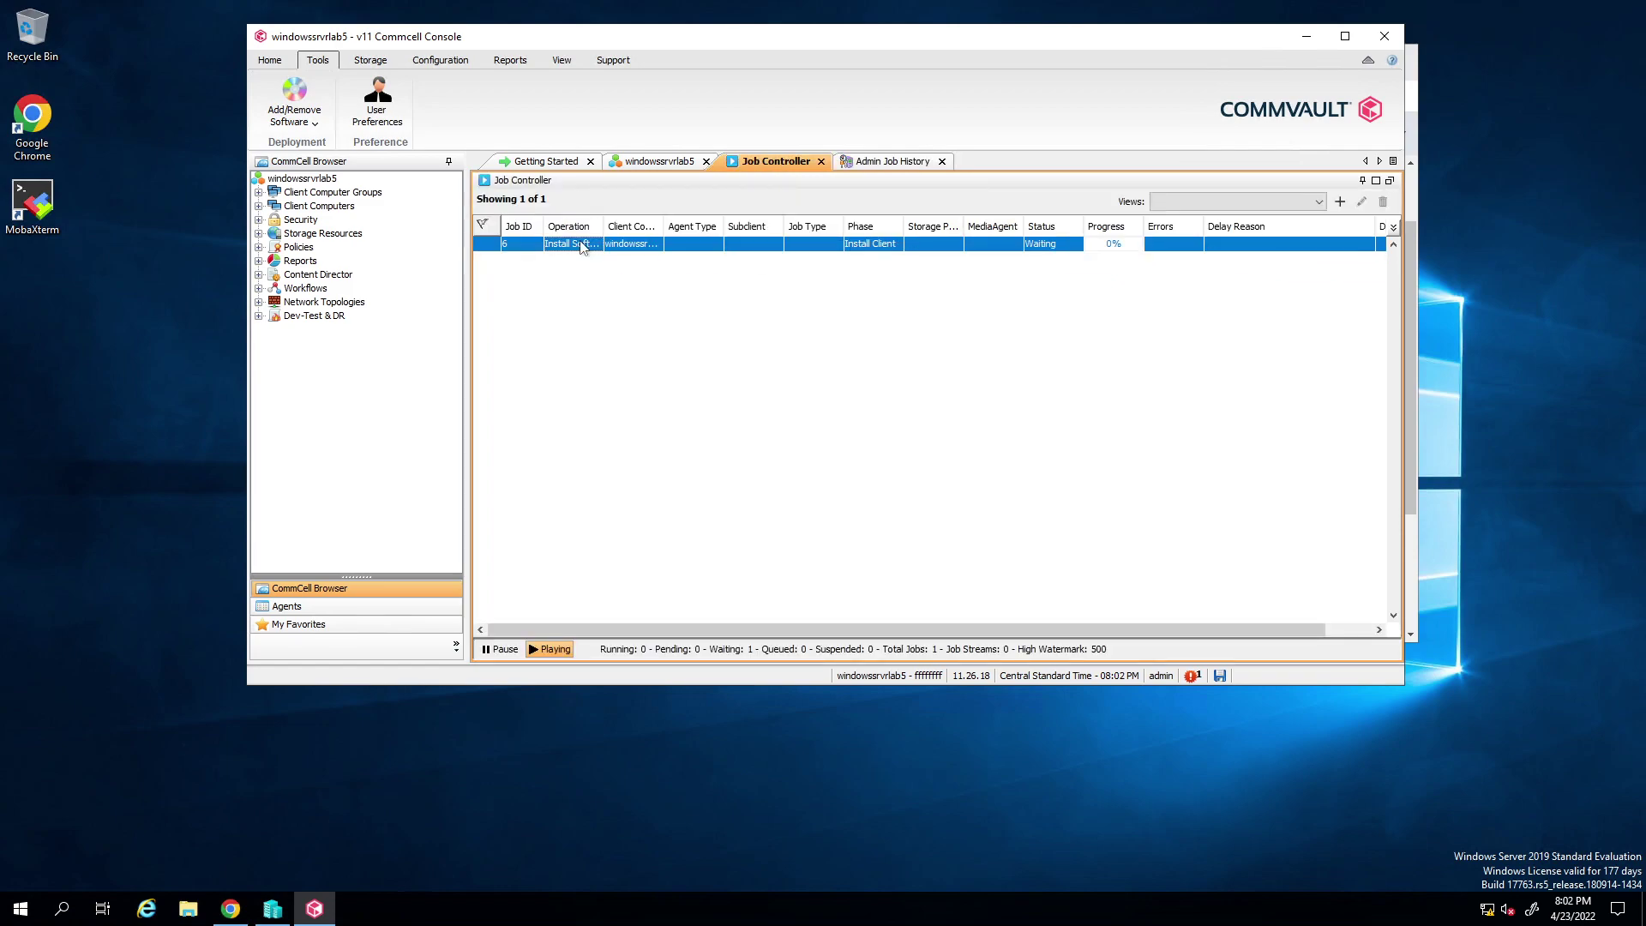
Step: Examine the client status of Install Software job 6, highlighting the failure reason for windowssrvrlab4.happydubai.com, and close the status details
double_click(581, 247)
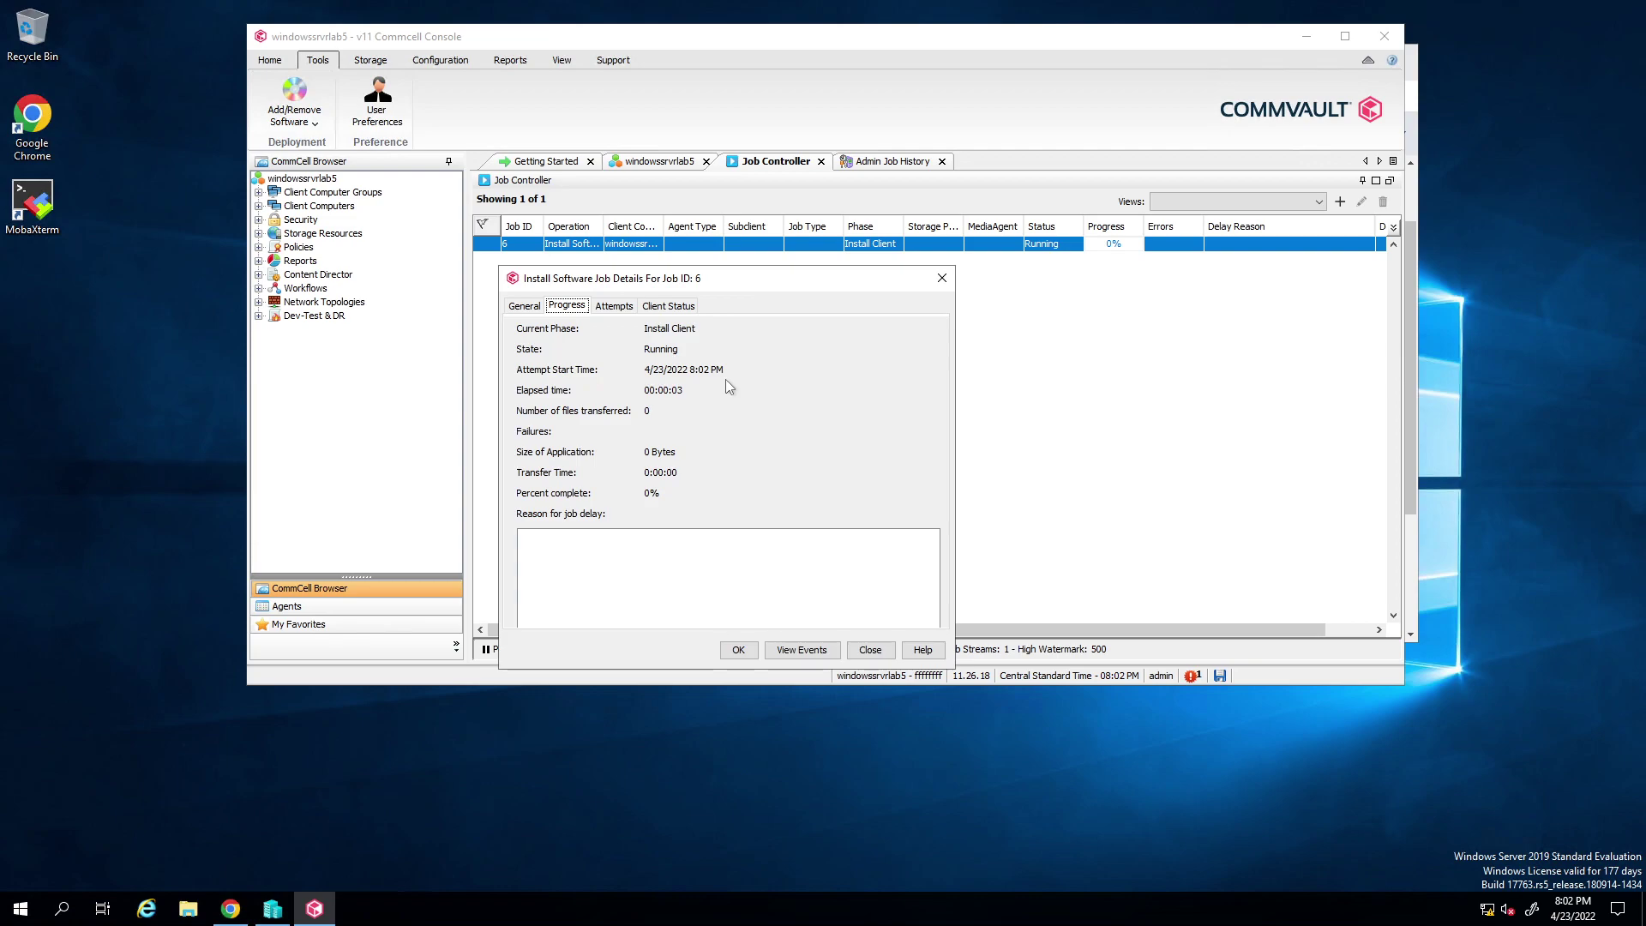
left_click(669, 306)
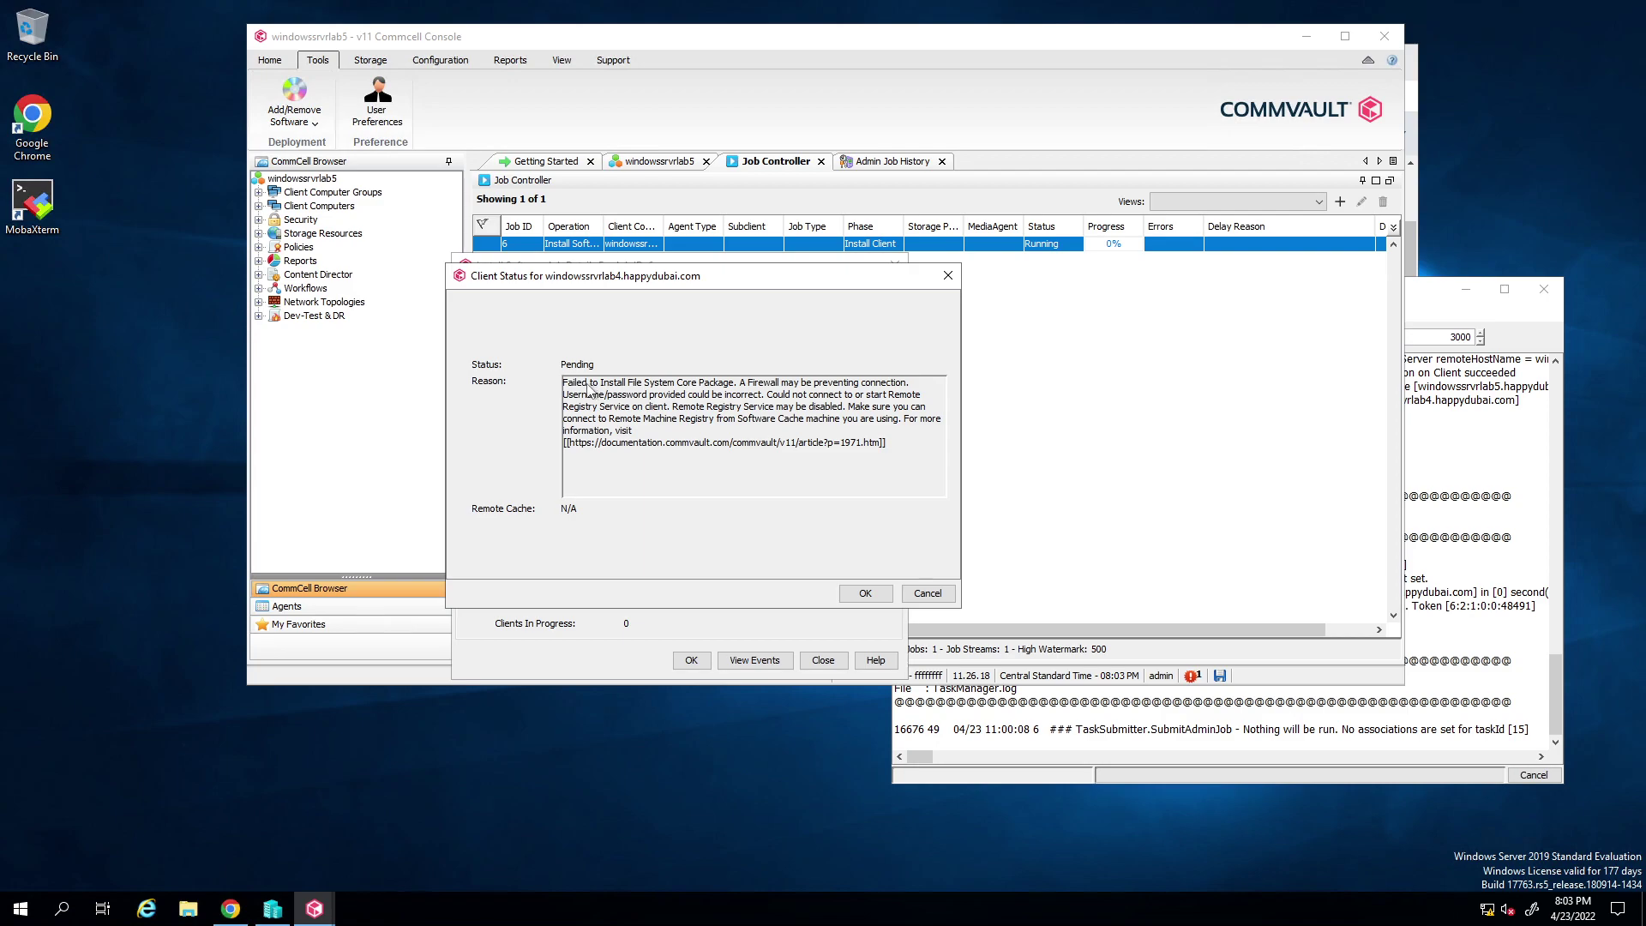
left_click_drag(576, 384, 838, 401)
left_click(840, 402)
left_click_drag(632, 408, 849, 431)
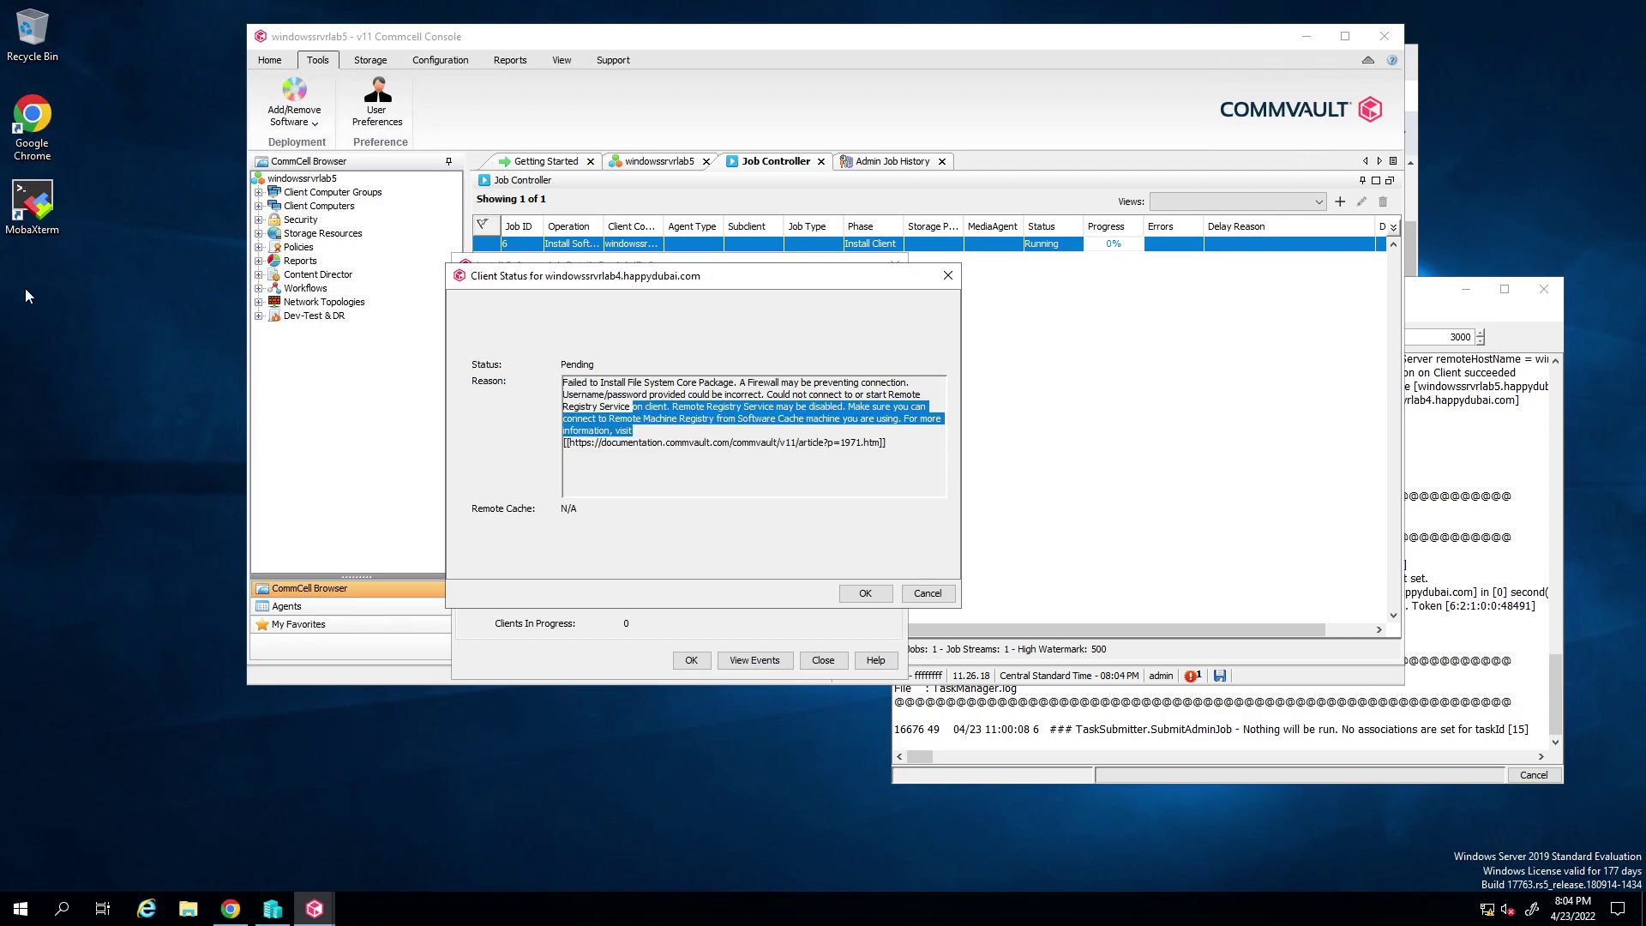
key("Escape")
key("Escape")
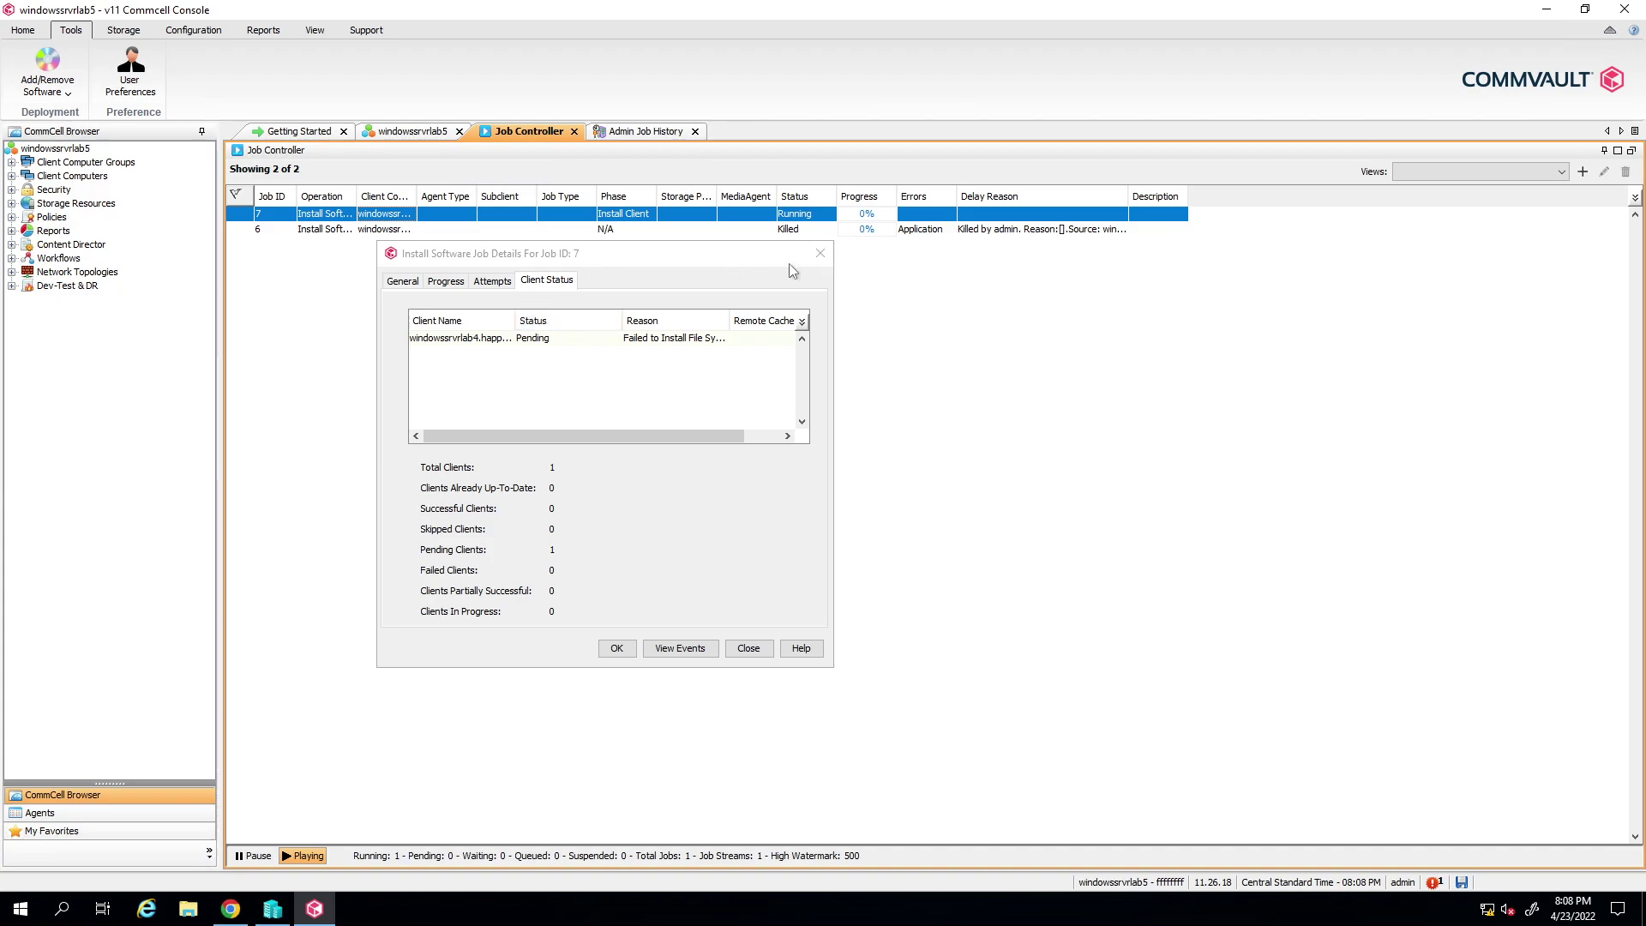
Step: Close the details of Install Software job 7 and kill that job
left_click(820, 260)
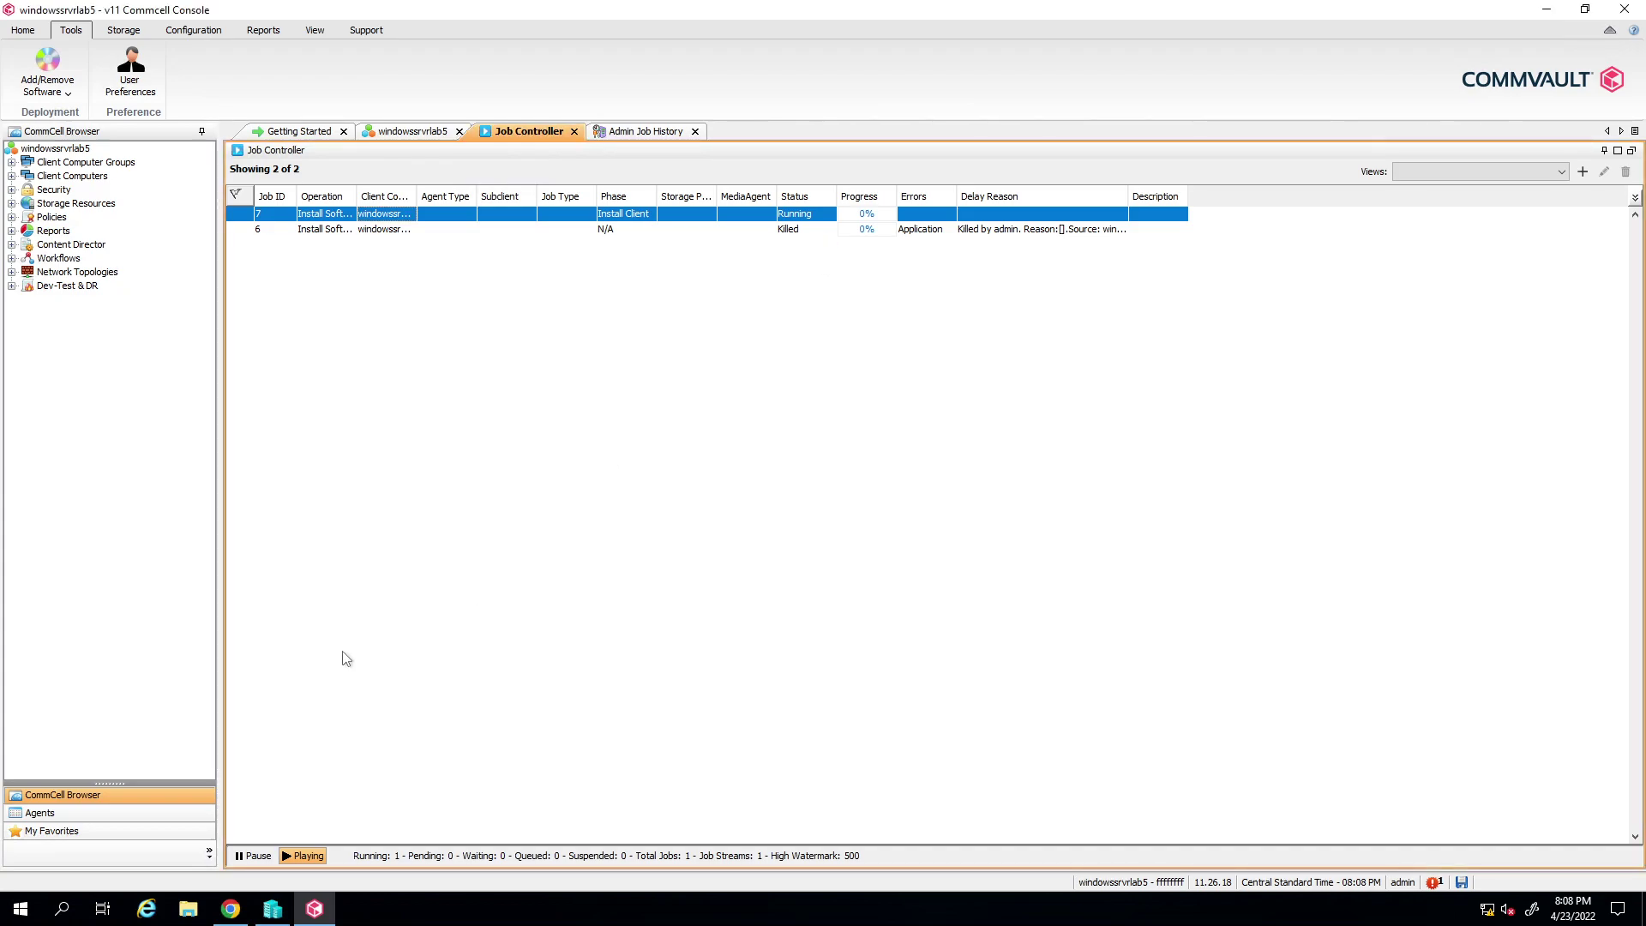
right_click(390, 217)
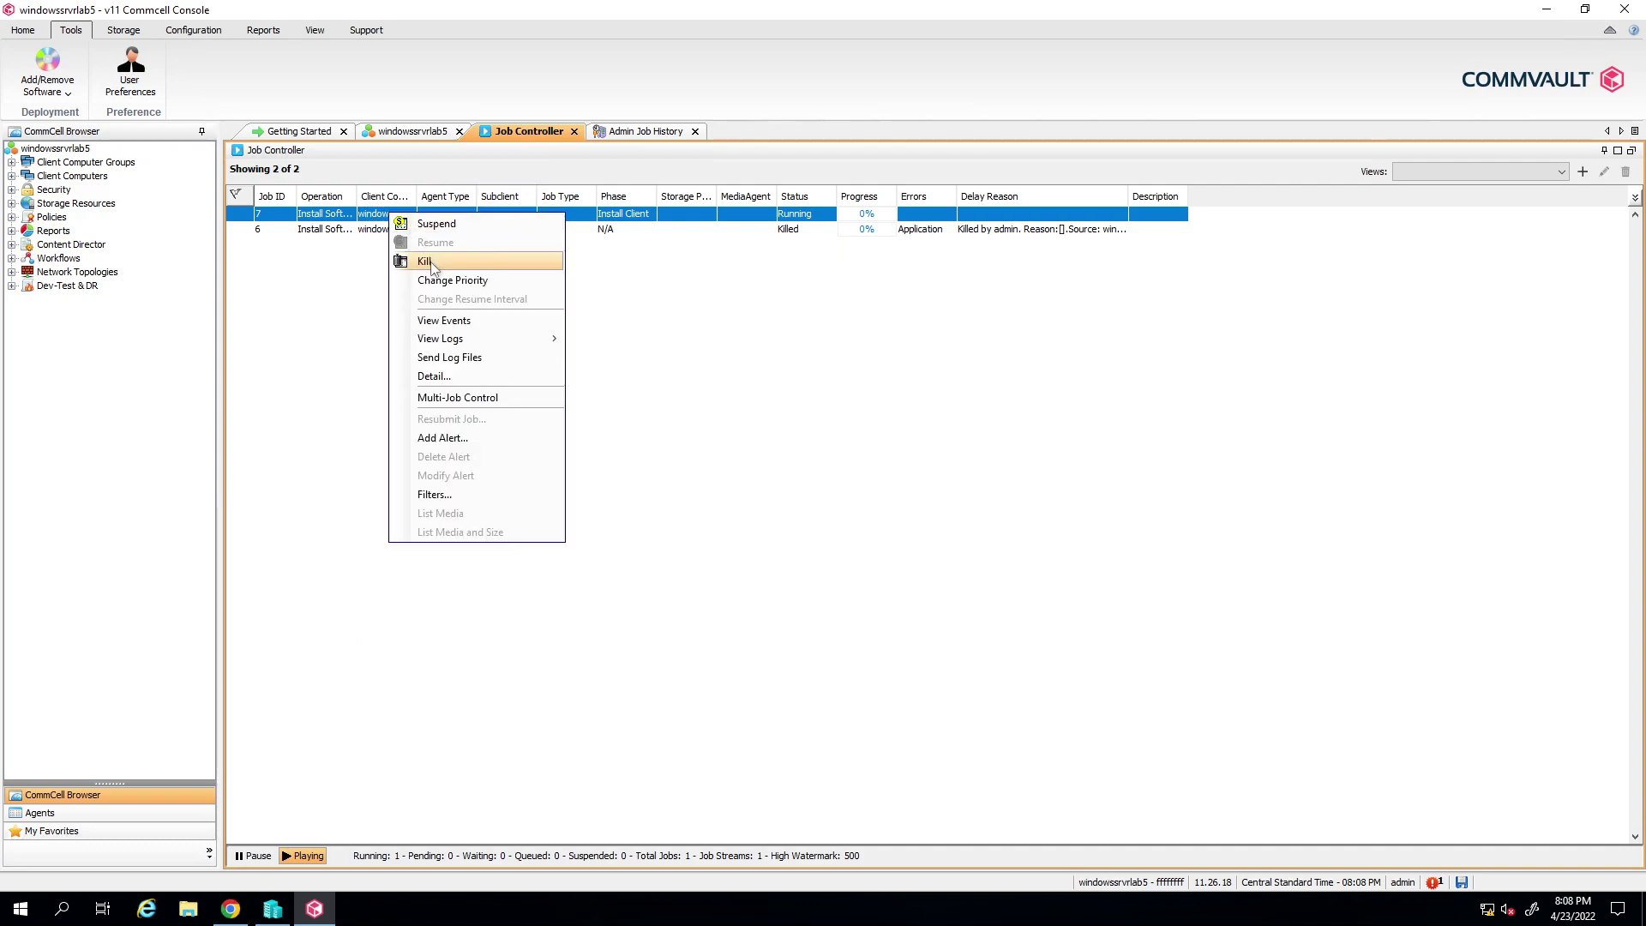
left_click(429, 262)
left_click(800, 523)
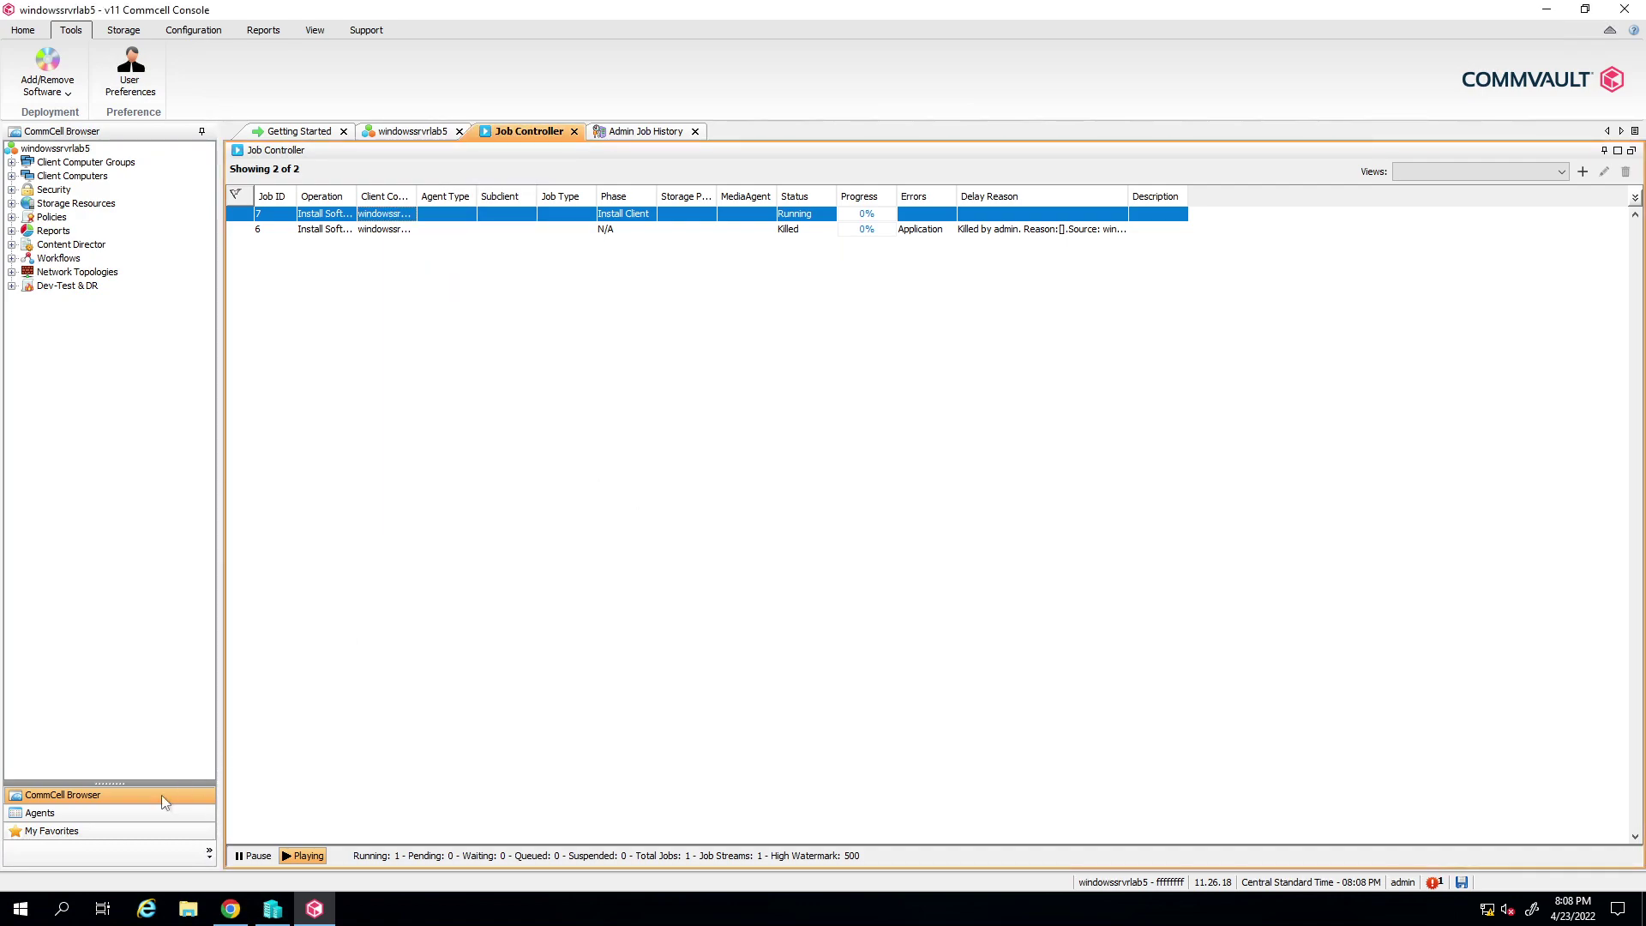
Step: Open Windows Defender Firewall with Advanced Security on the CommServe machine through the Control Panel's System and Security settings
left_click(19, 908)
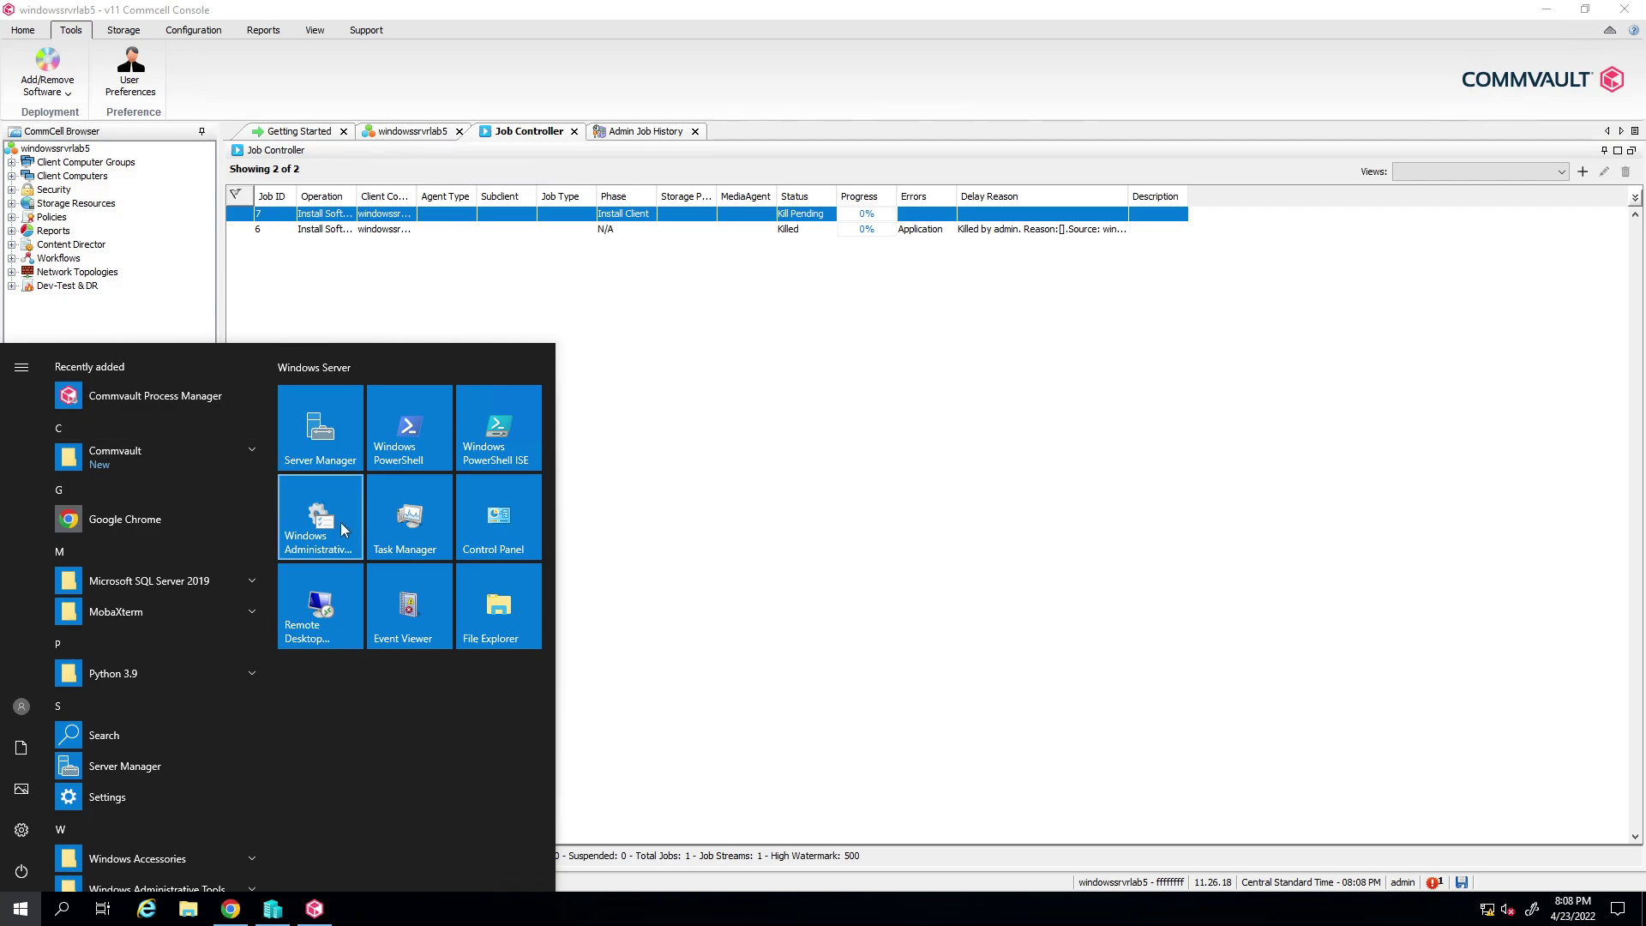
left_click(524, 478)
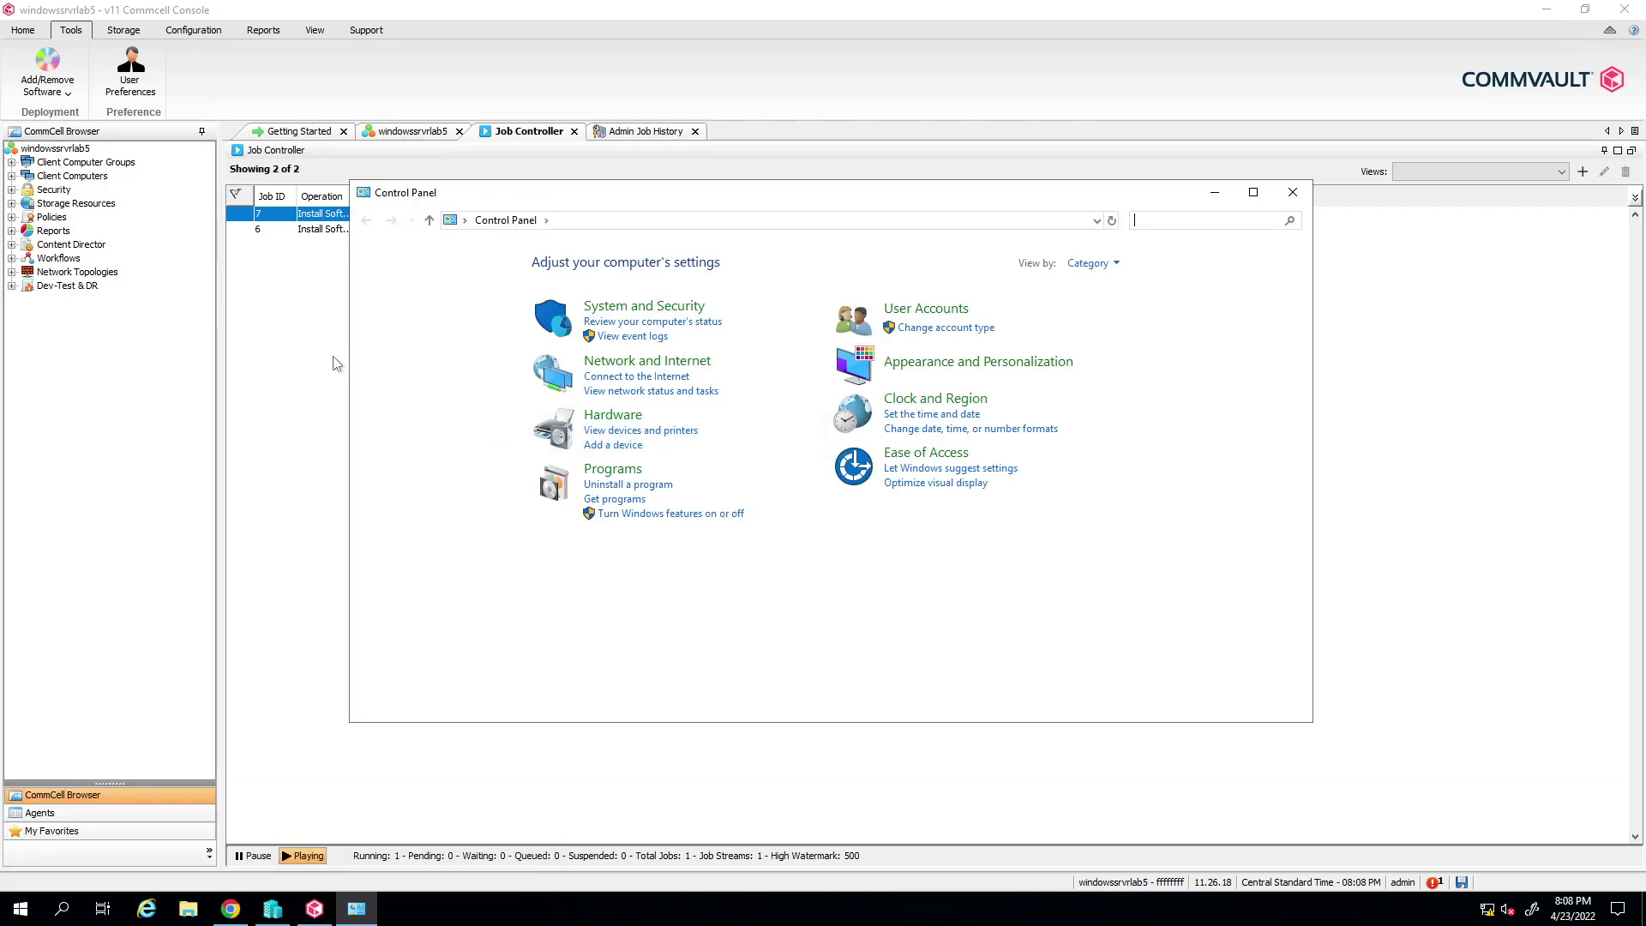
left_click(633, 310)
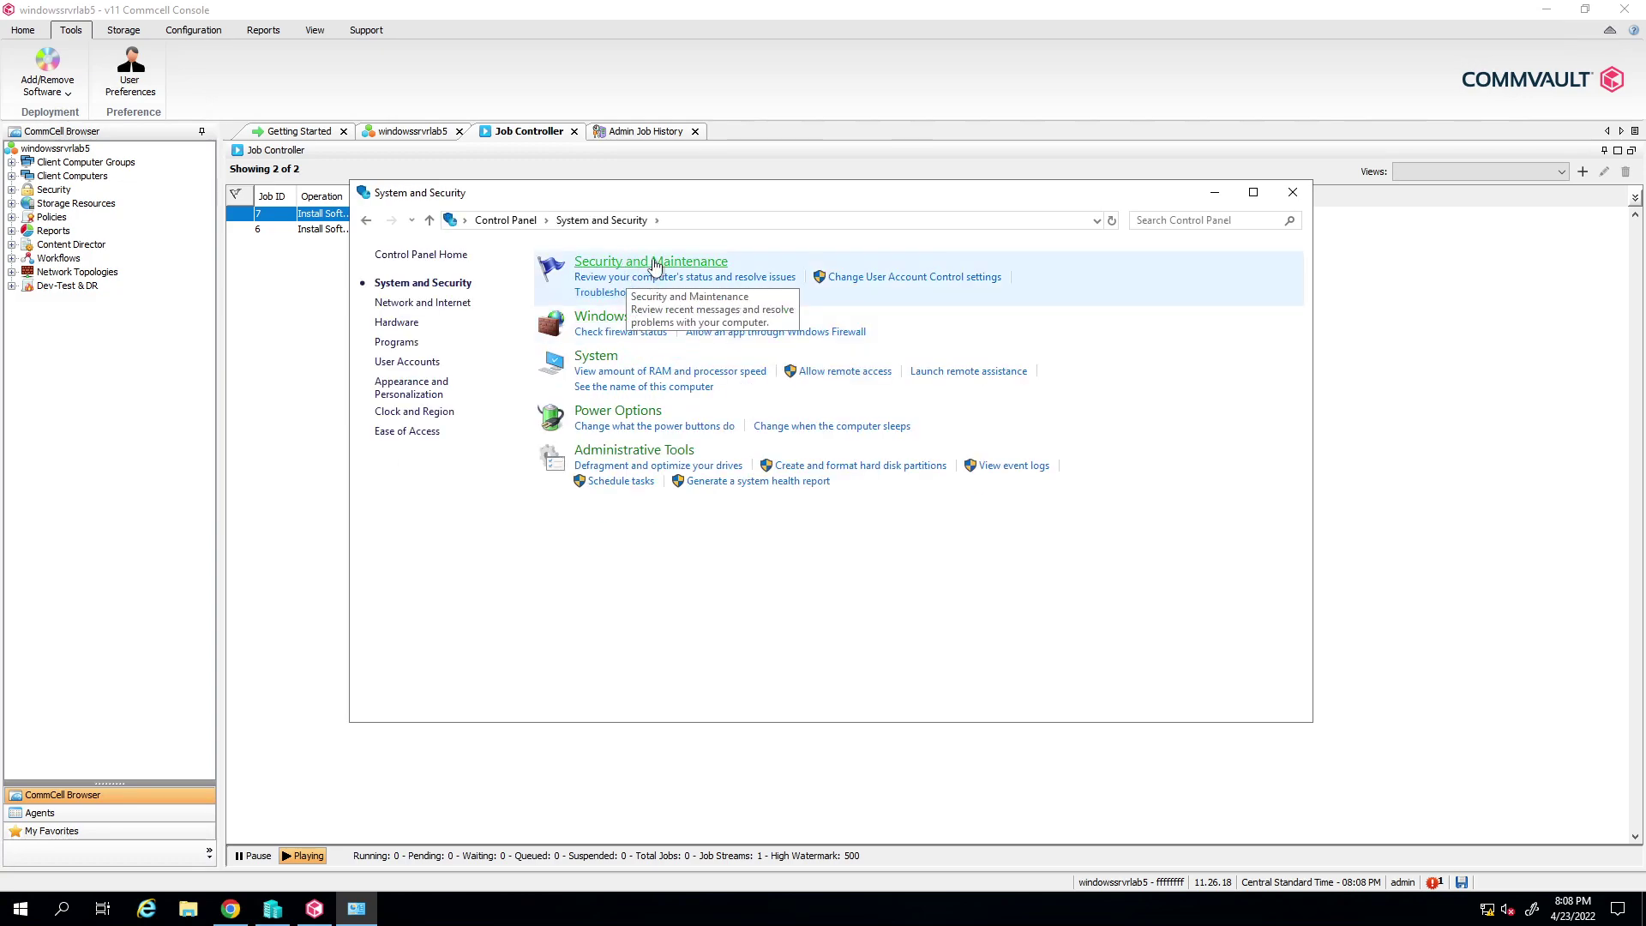
left_click(651, 263)
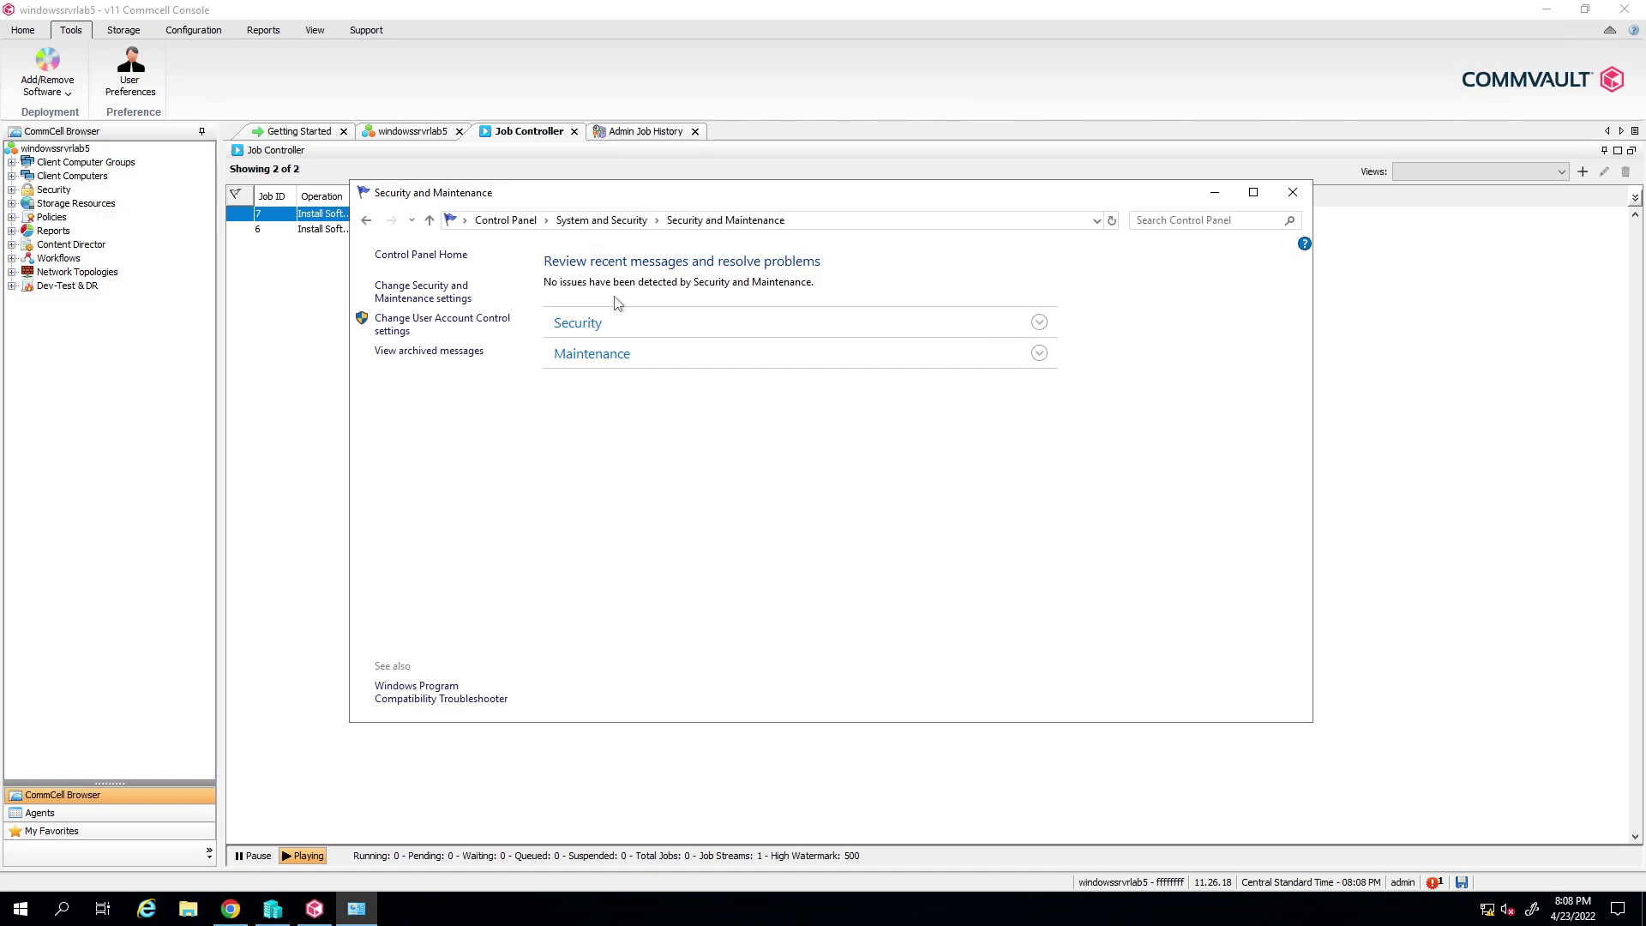
left_click(366, 221)
left_click(673, 318)
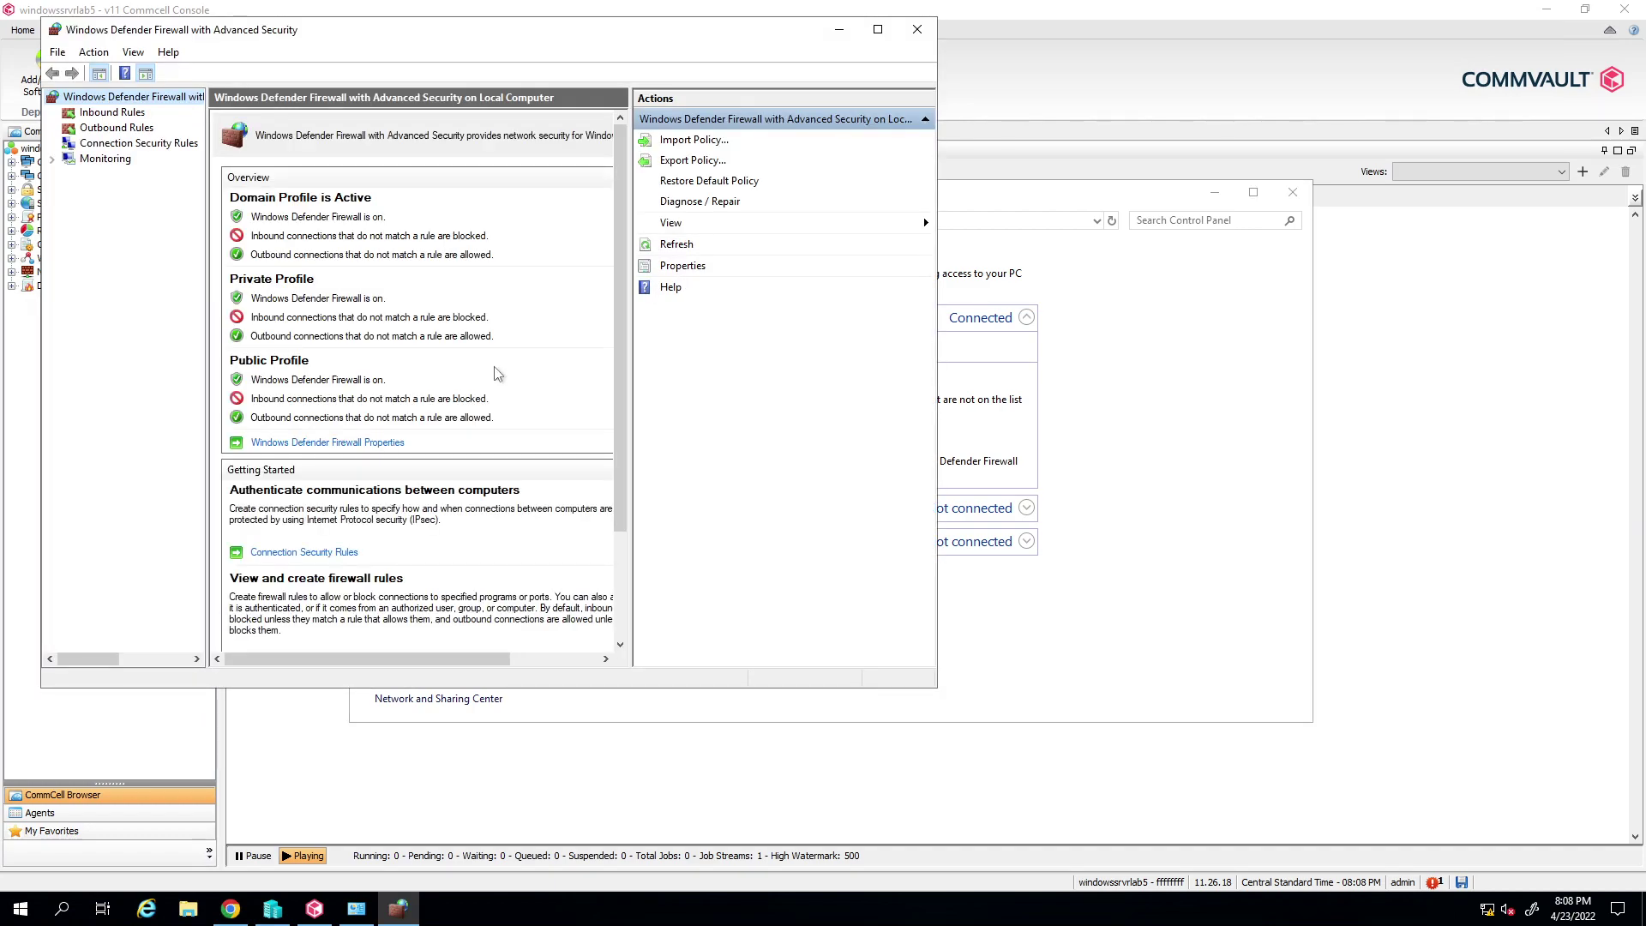
Step: Set the protocol type of the CommServe's inbound firewall rule 8403 to Any and apply the change
left_click(112, 112)
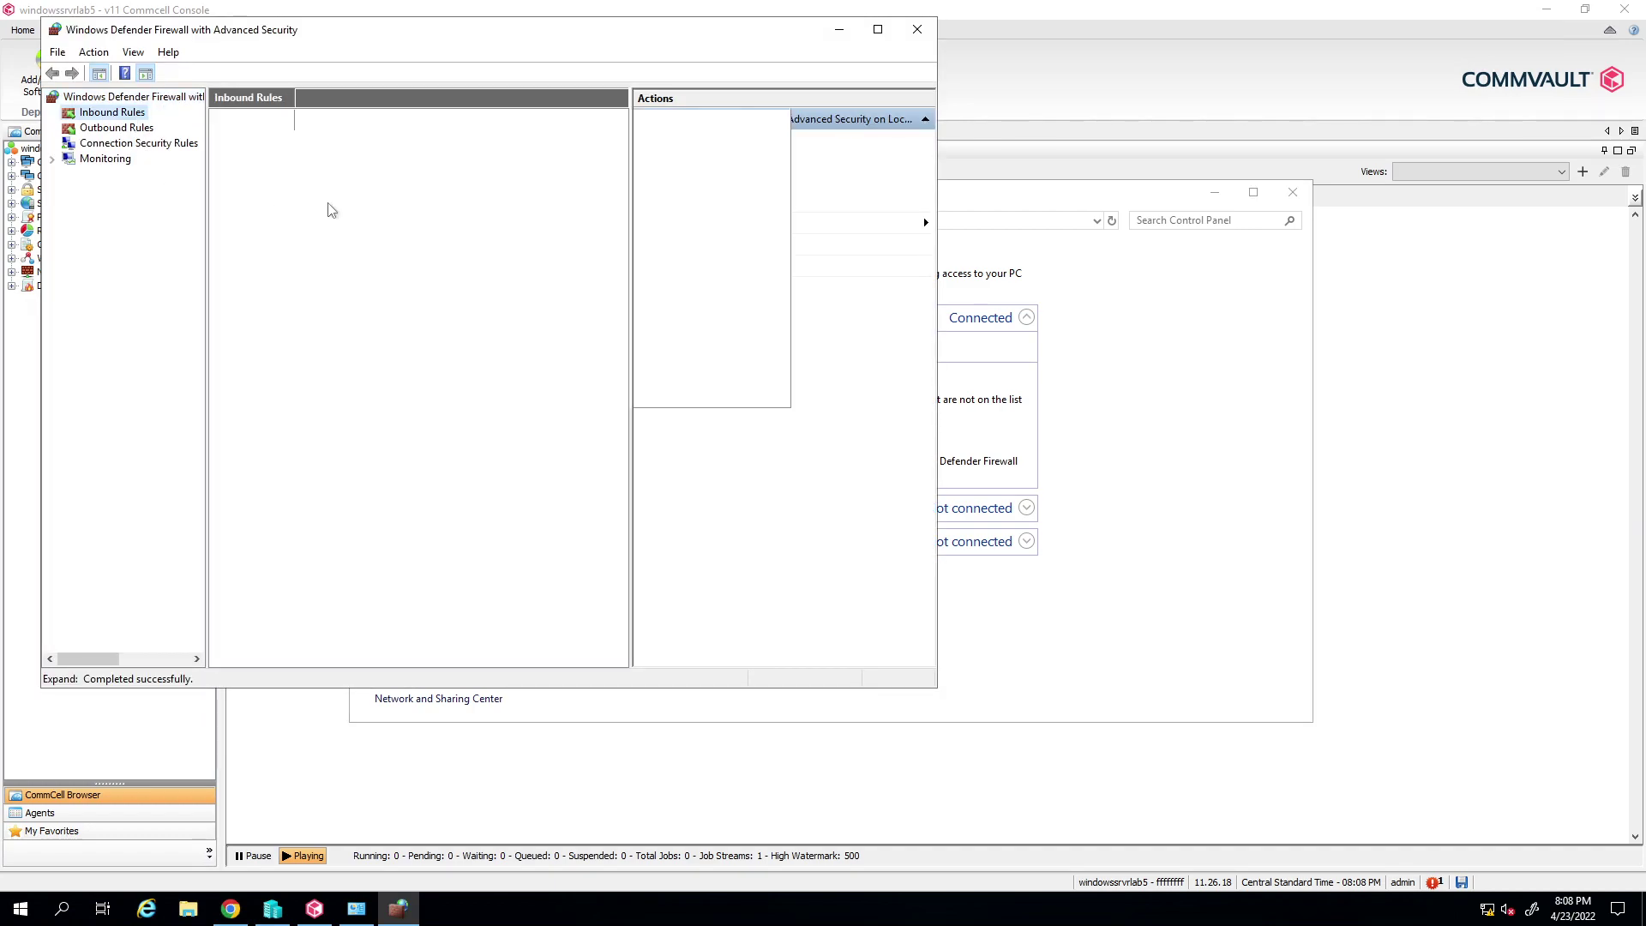
left_click(254, 139)
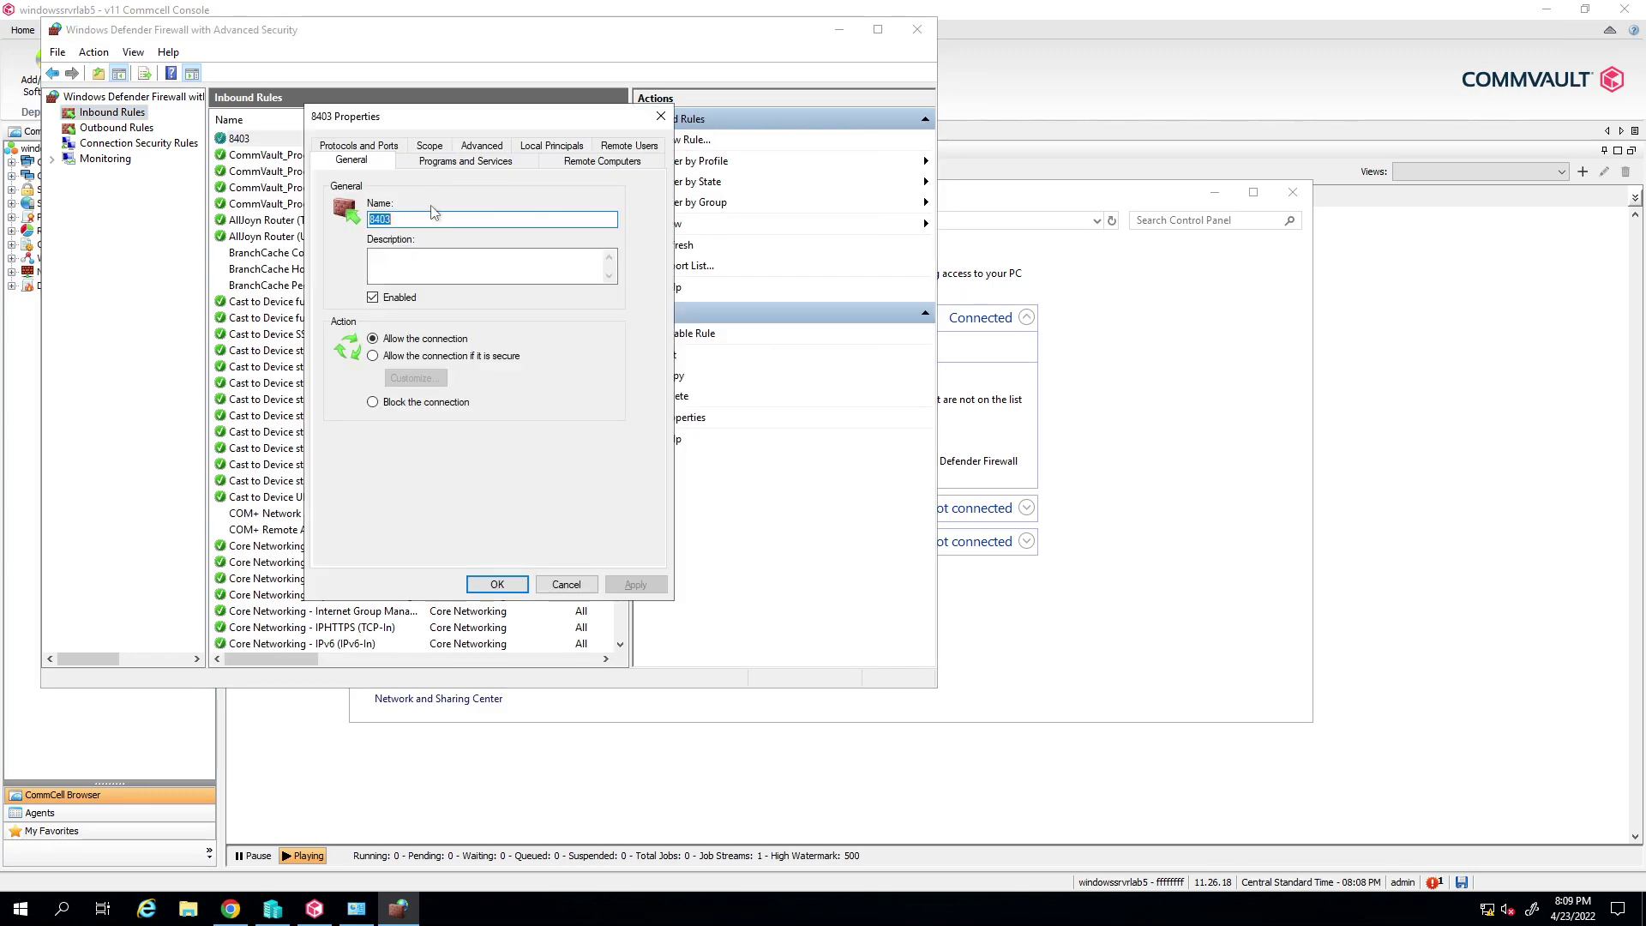
left_click(359, 146)
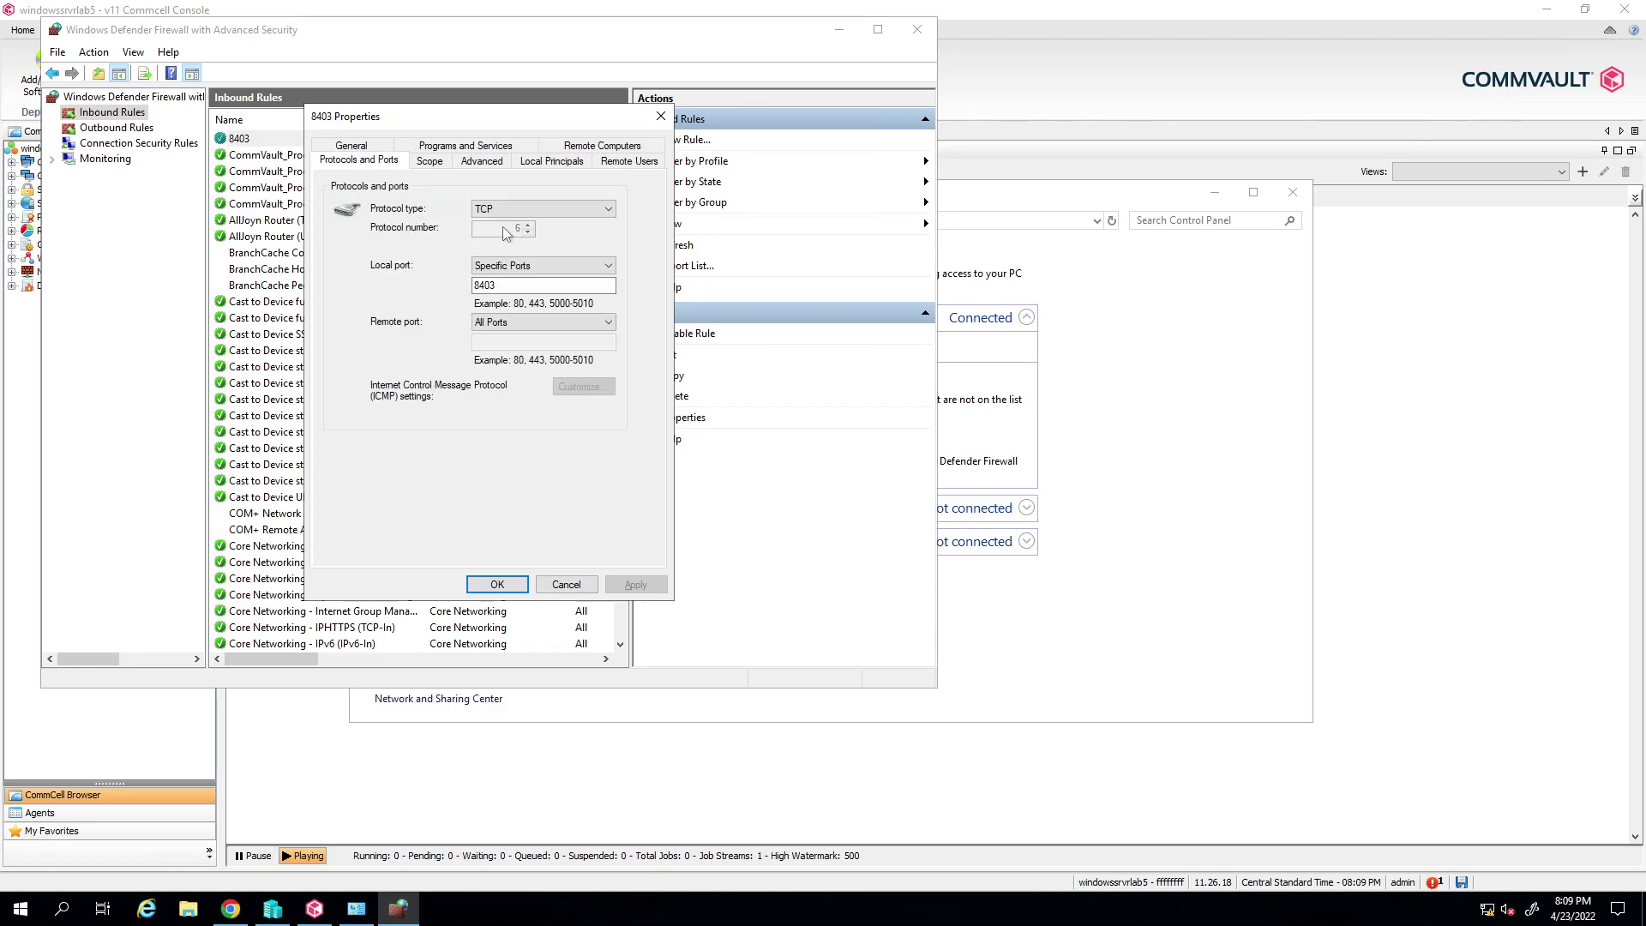
left_click(532, 209)
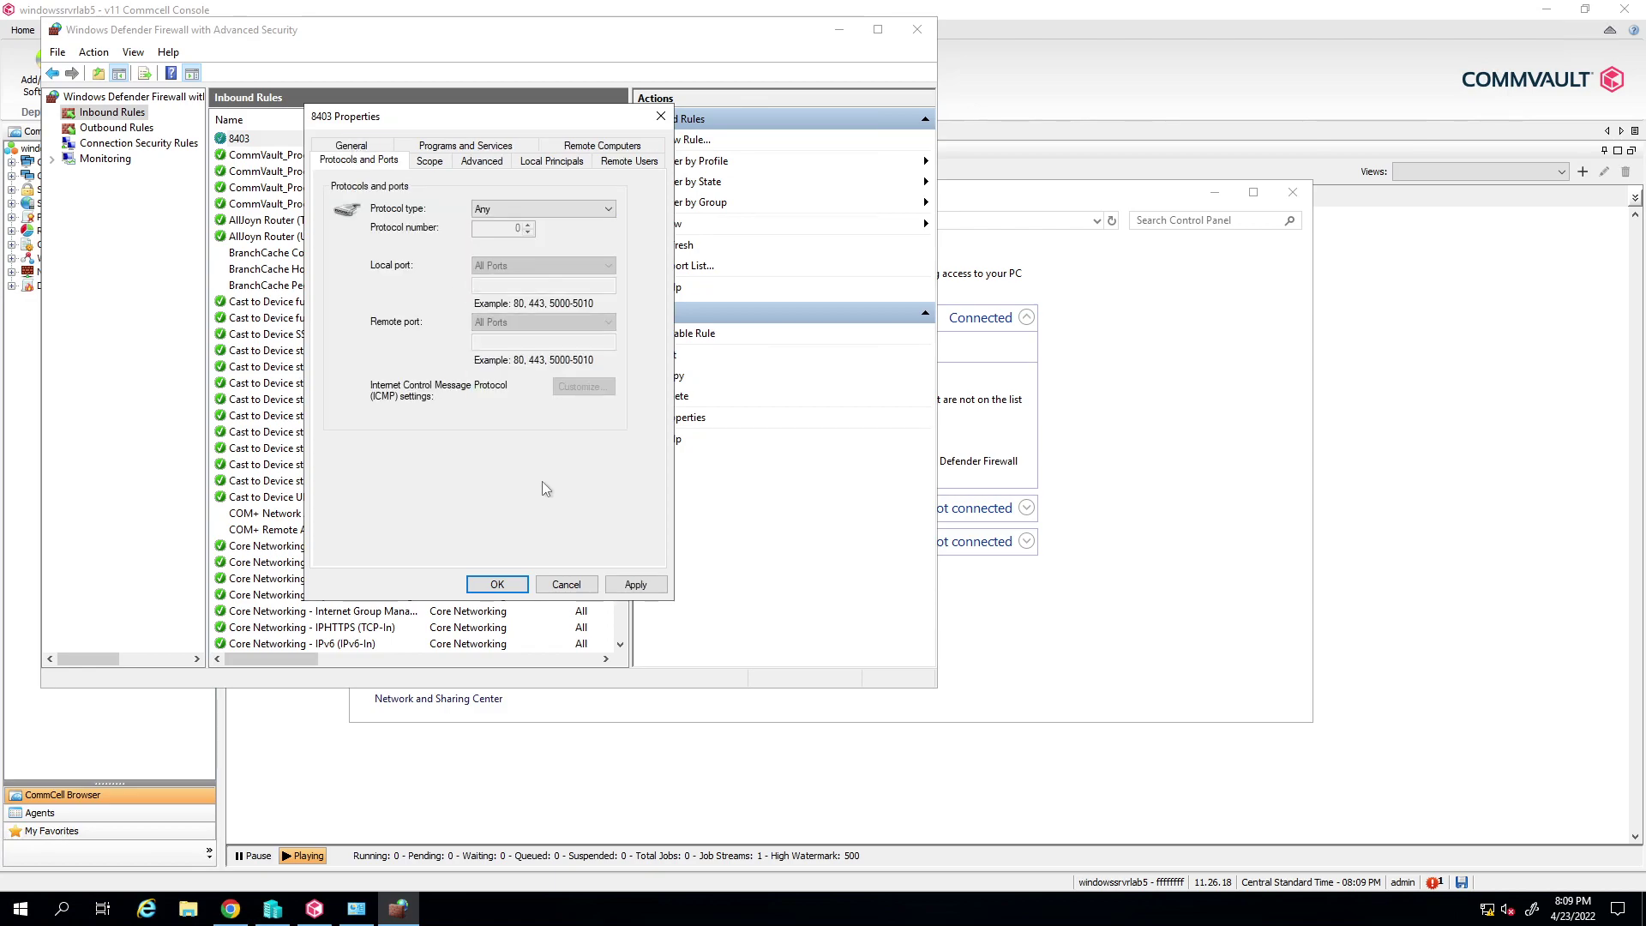
left_click(638, 586)
left_click(497, 583)
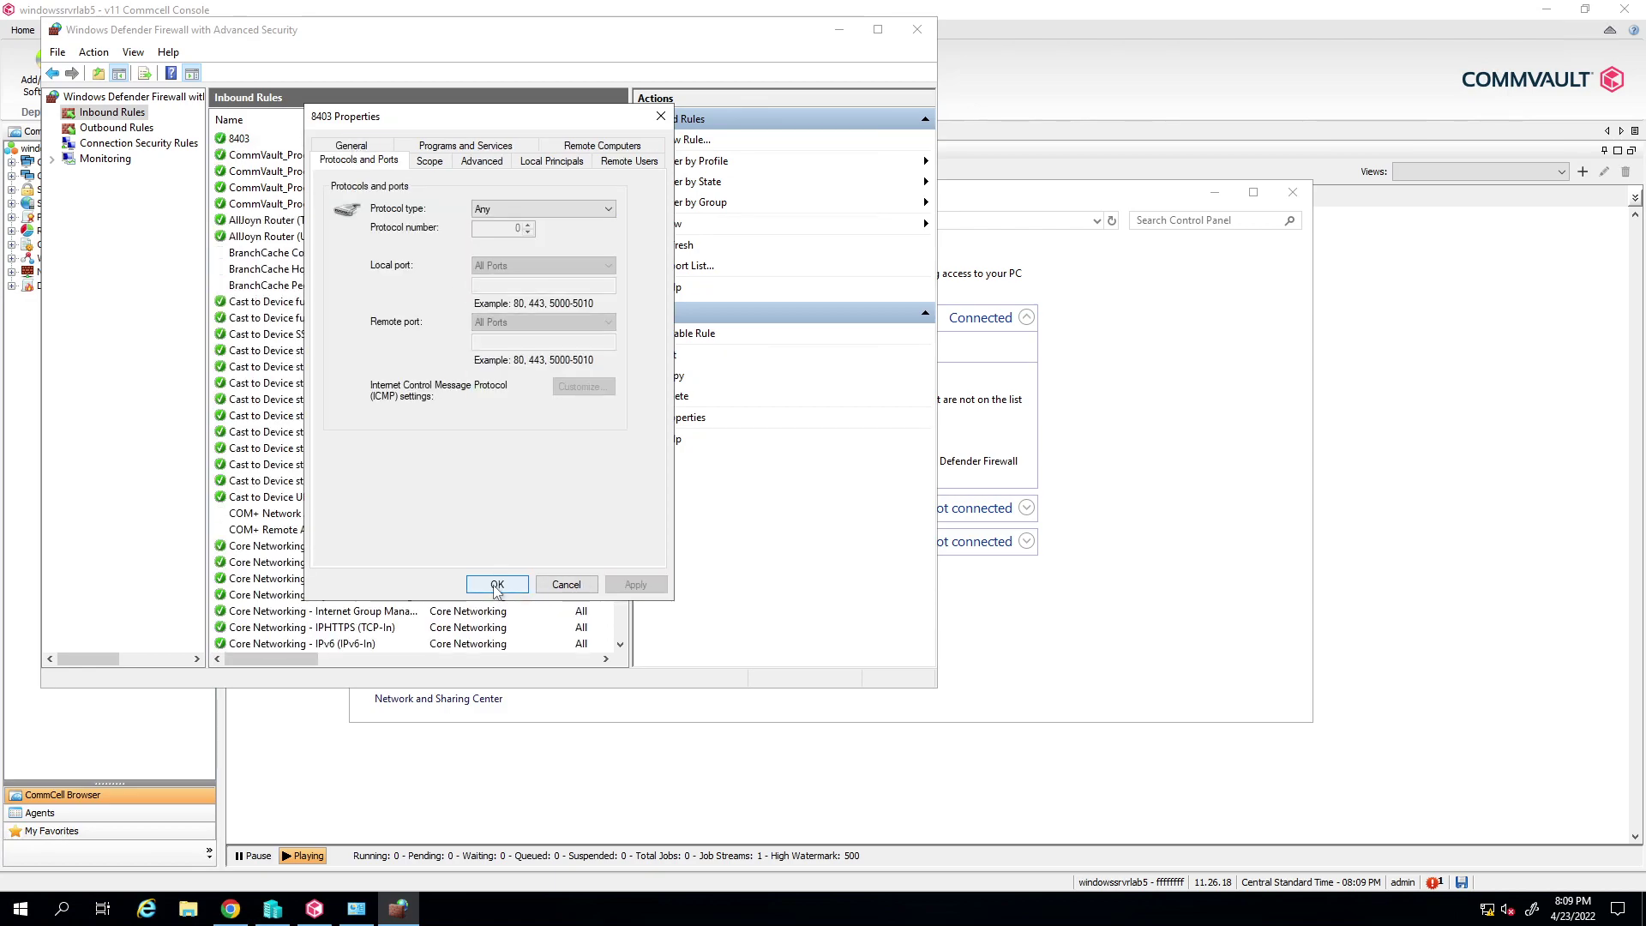
Step: Set the protocol type of the CommServe's outbound firewall rule 8403 to Any, apply it, and close the firewall and Control Panel windows
left_click(117, 128)
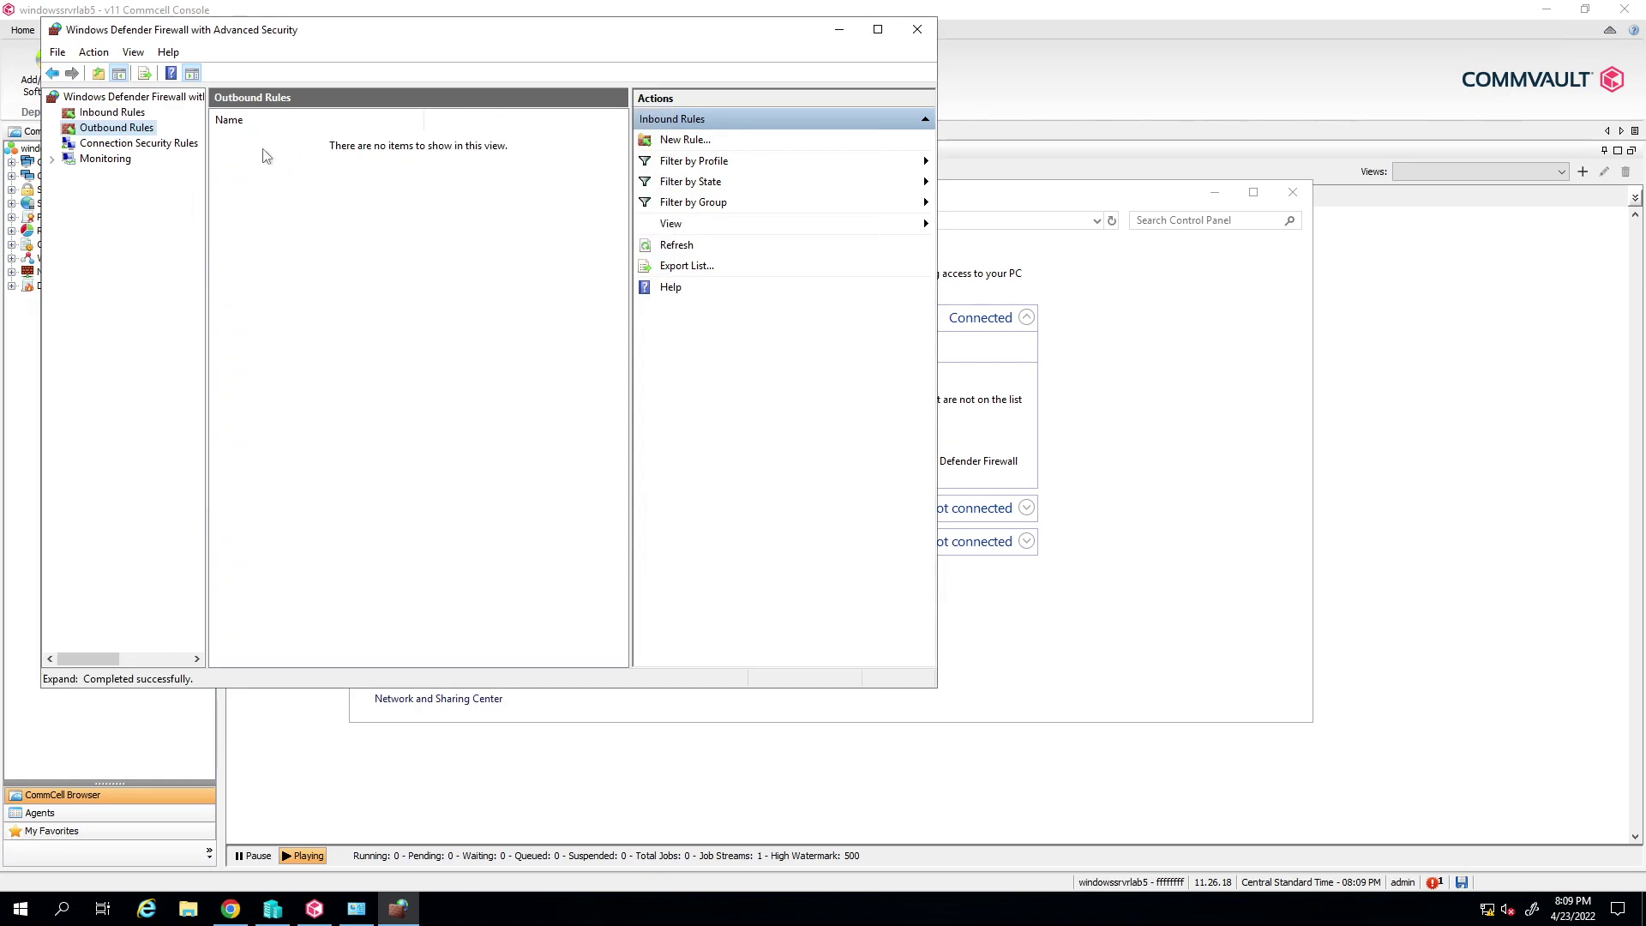
double_click(239, 138)
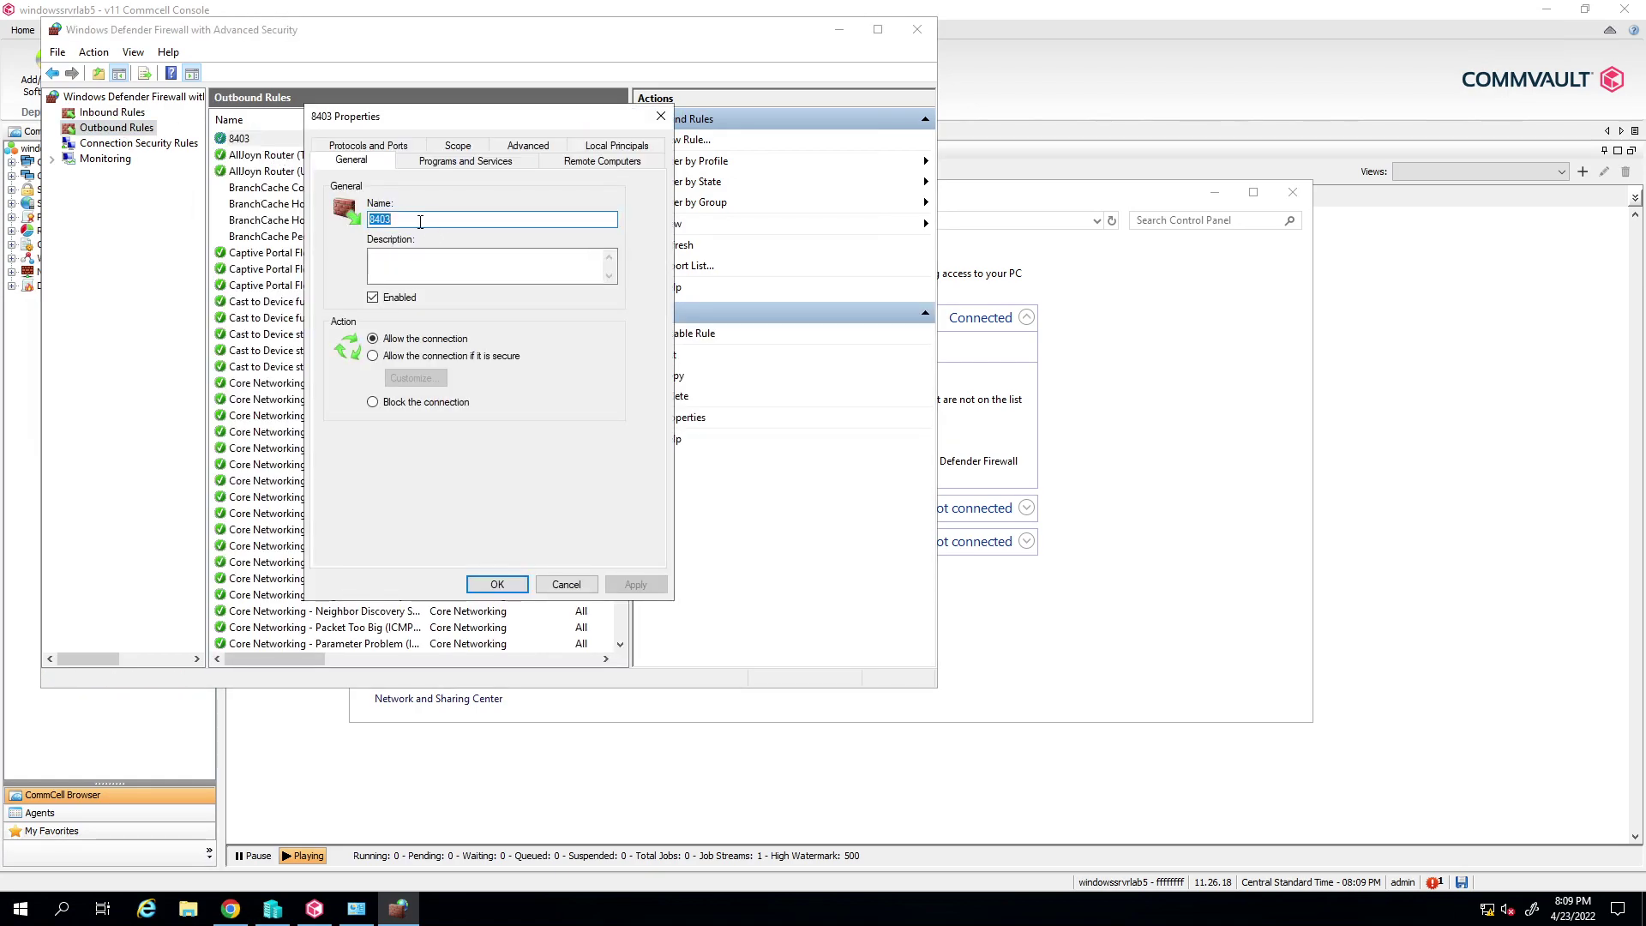
left_click(386, 146)
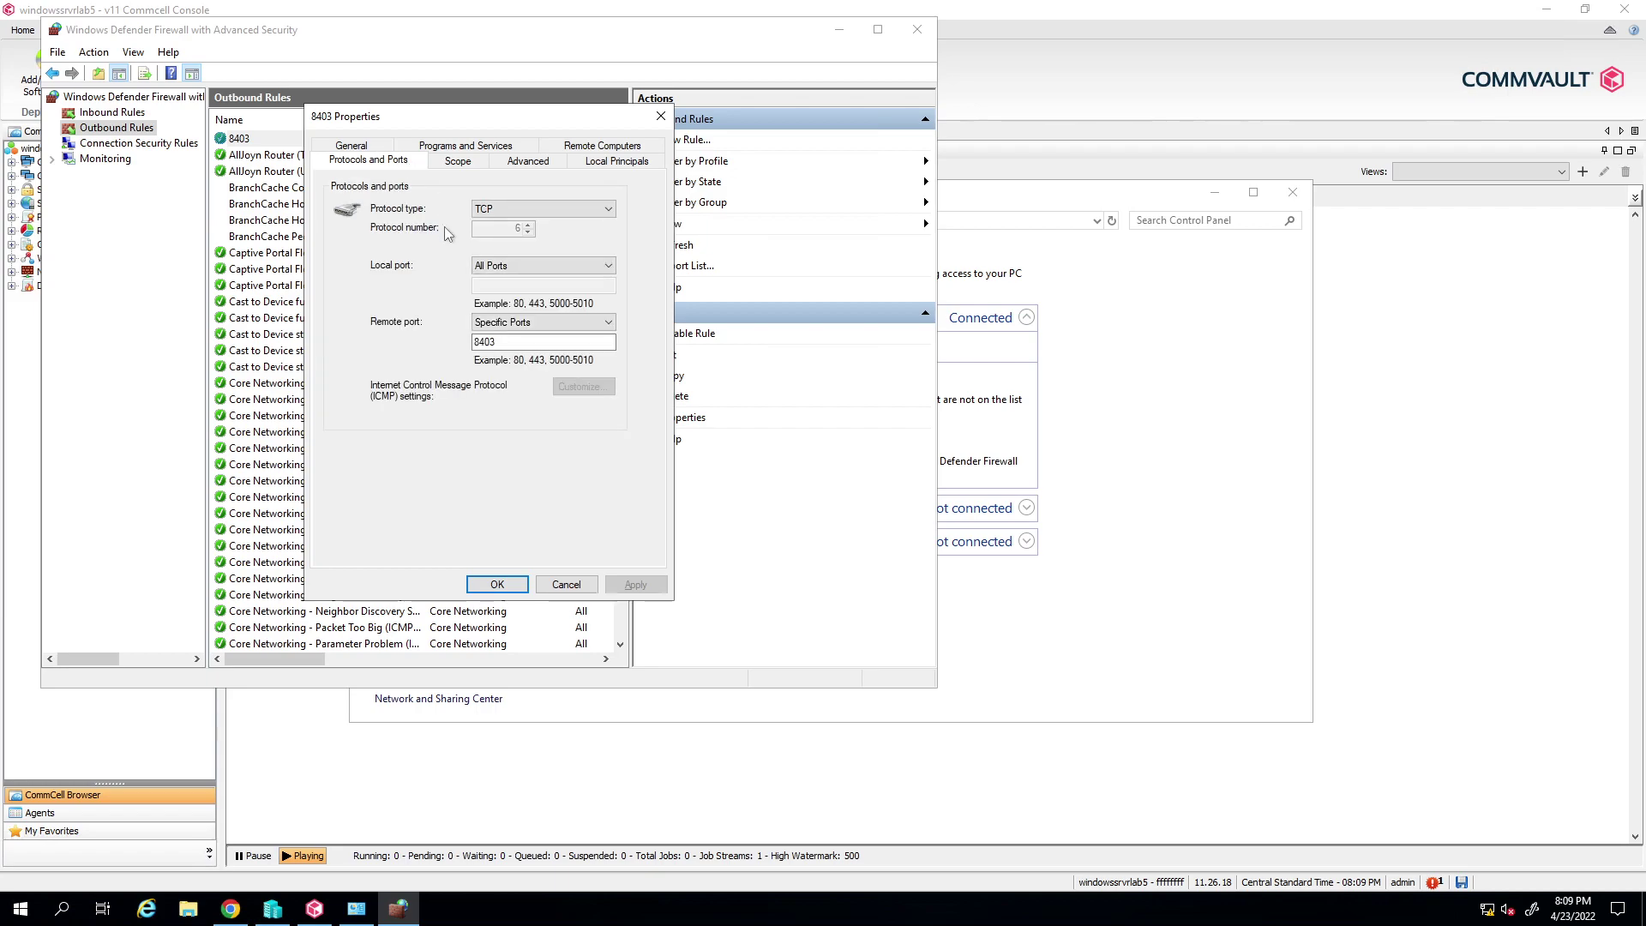
left_click(514, 208)
left_click(496, 223)
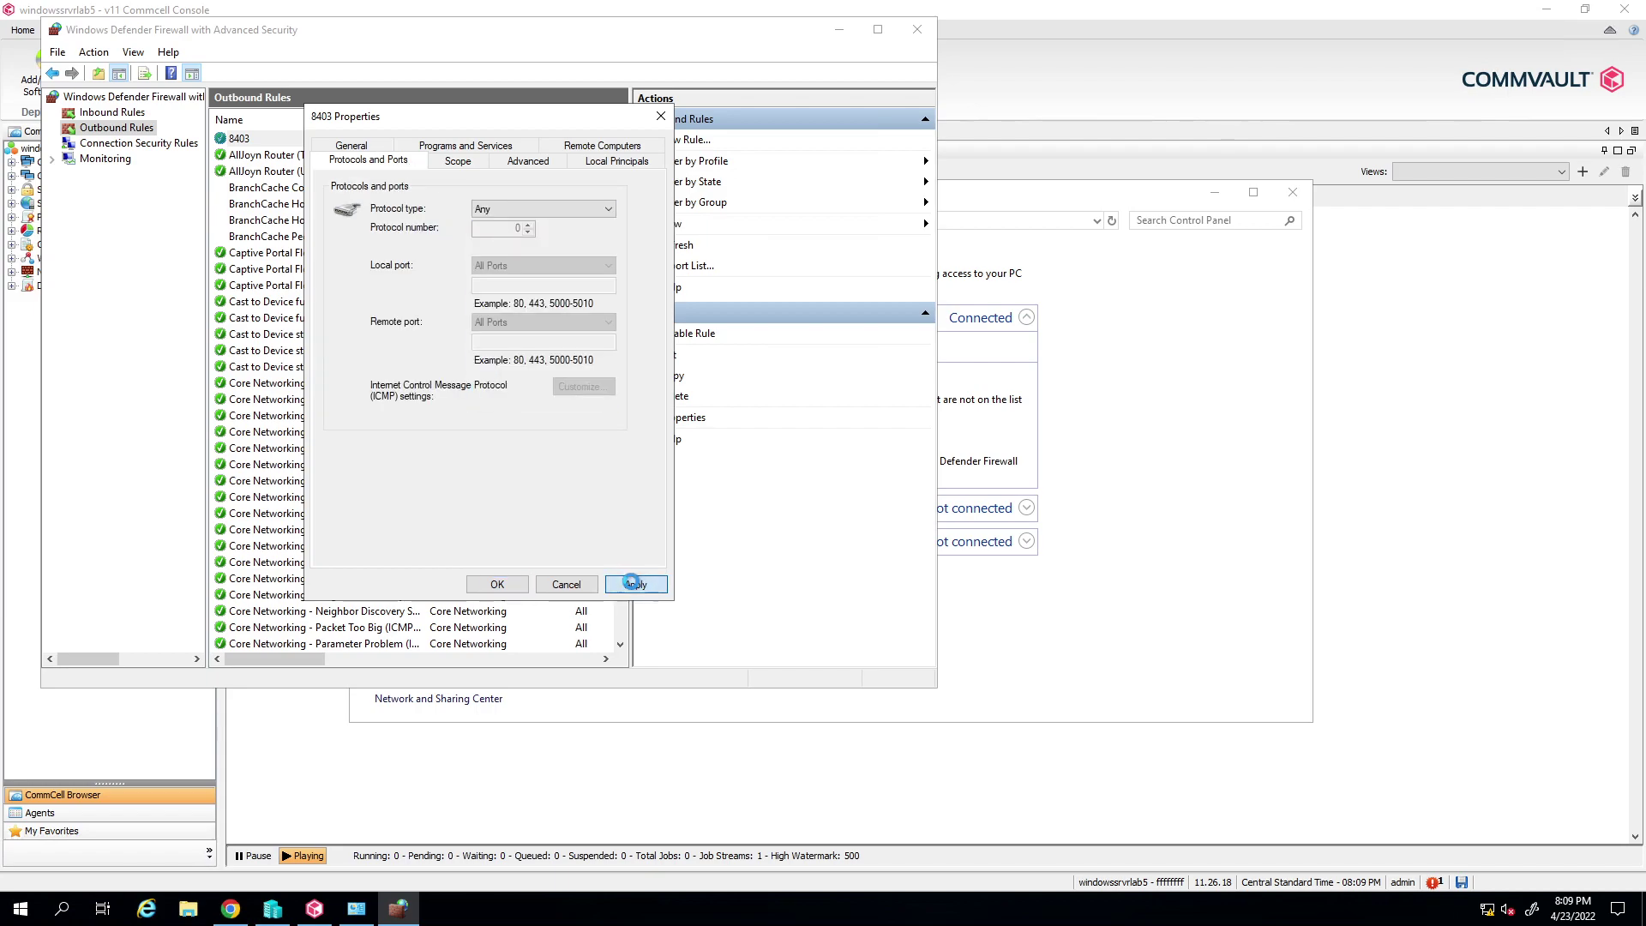
left_click(636, 583)
left_click(497, 583)
left_click(917, 29)
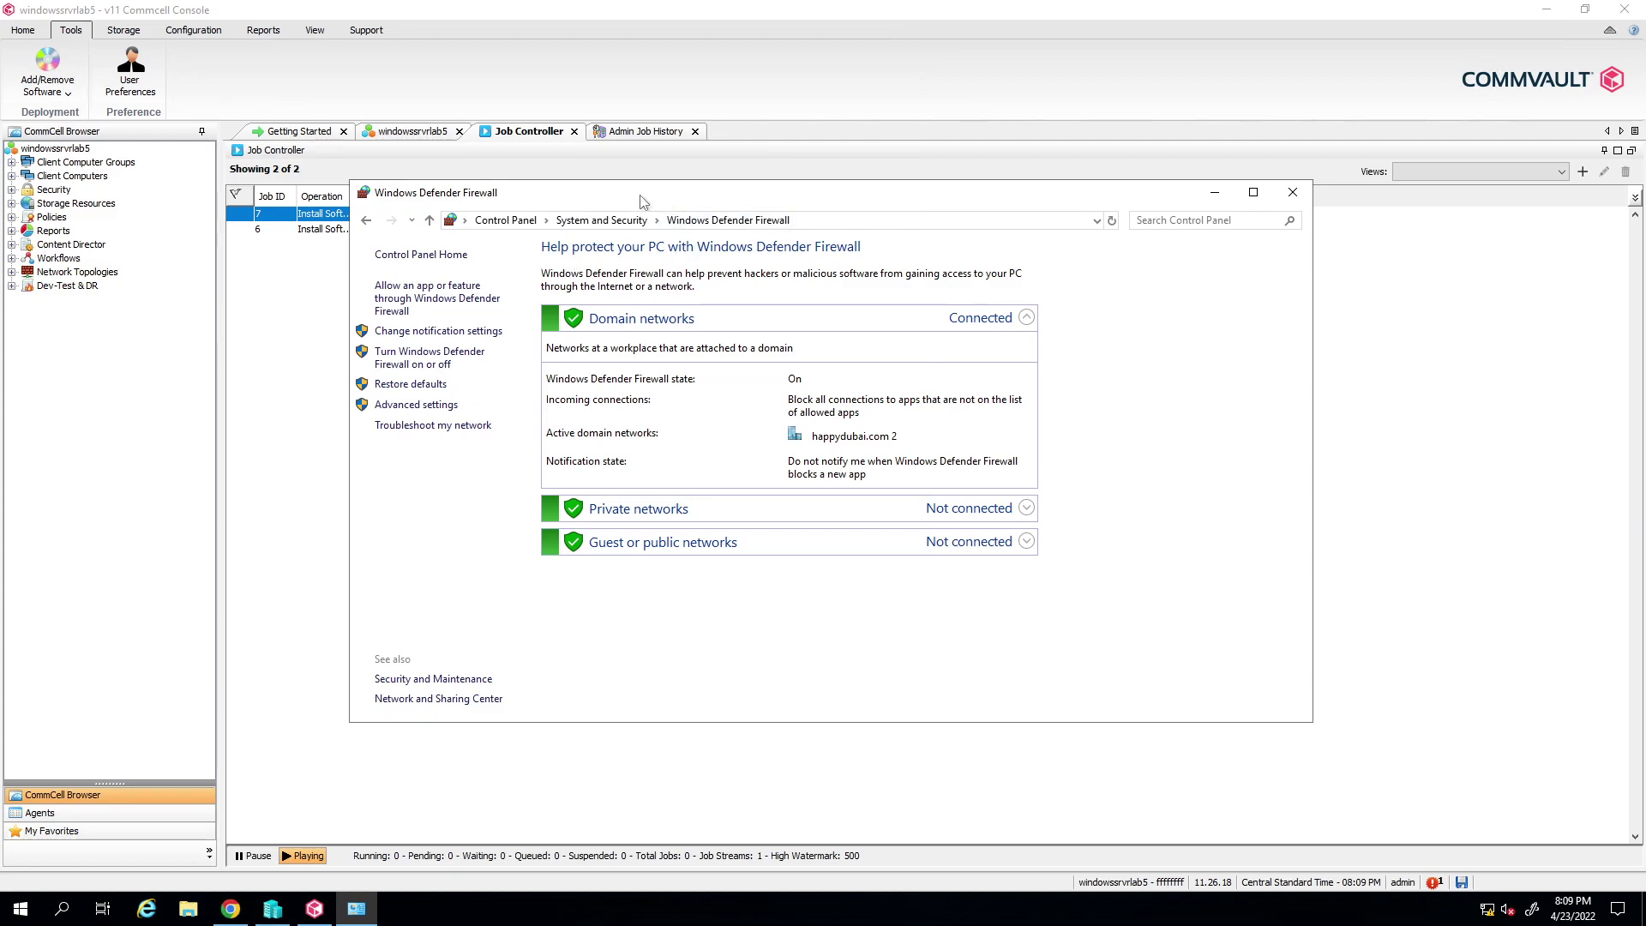
left_click_drag(604, 189, 565, 176)
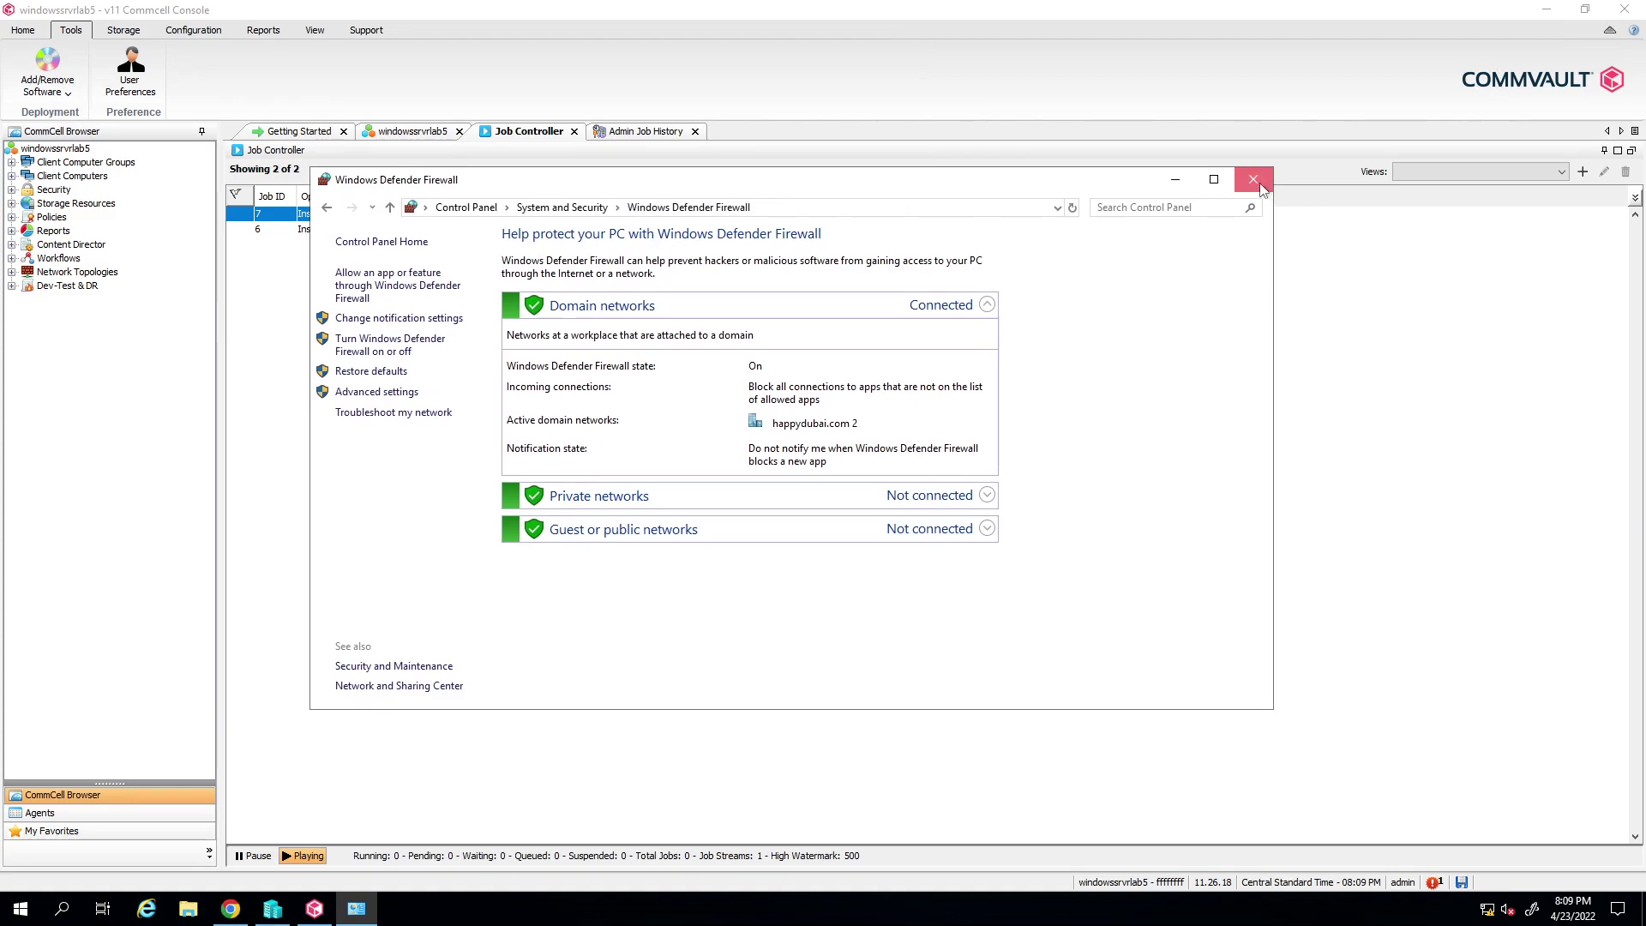
left_click(1253, 179)
Step: Switch to the remote desktop session of 10.20.30.245 and open Windows Defender Firewall with Advanced Security from its Control Panel
right_click(546, 222)
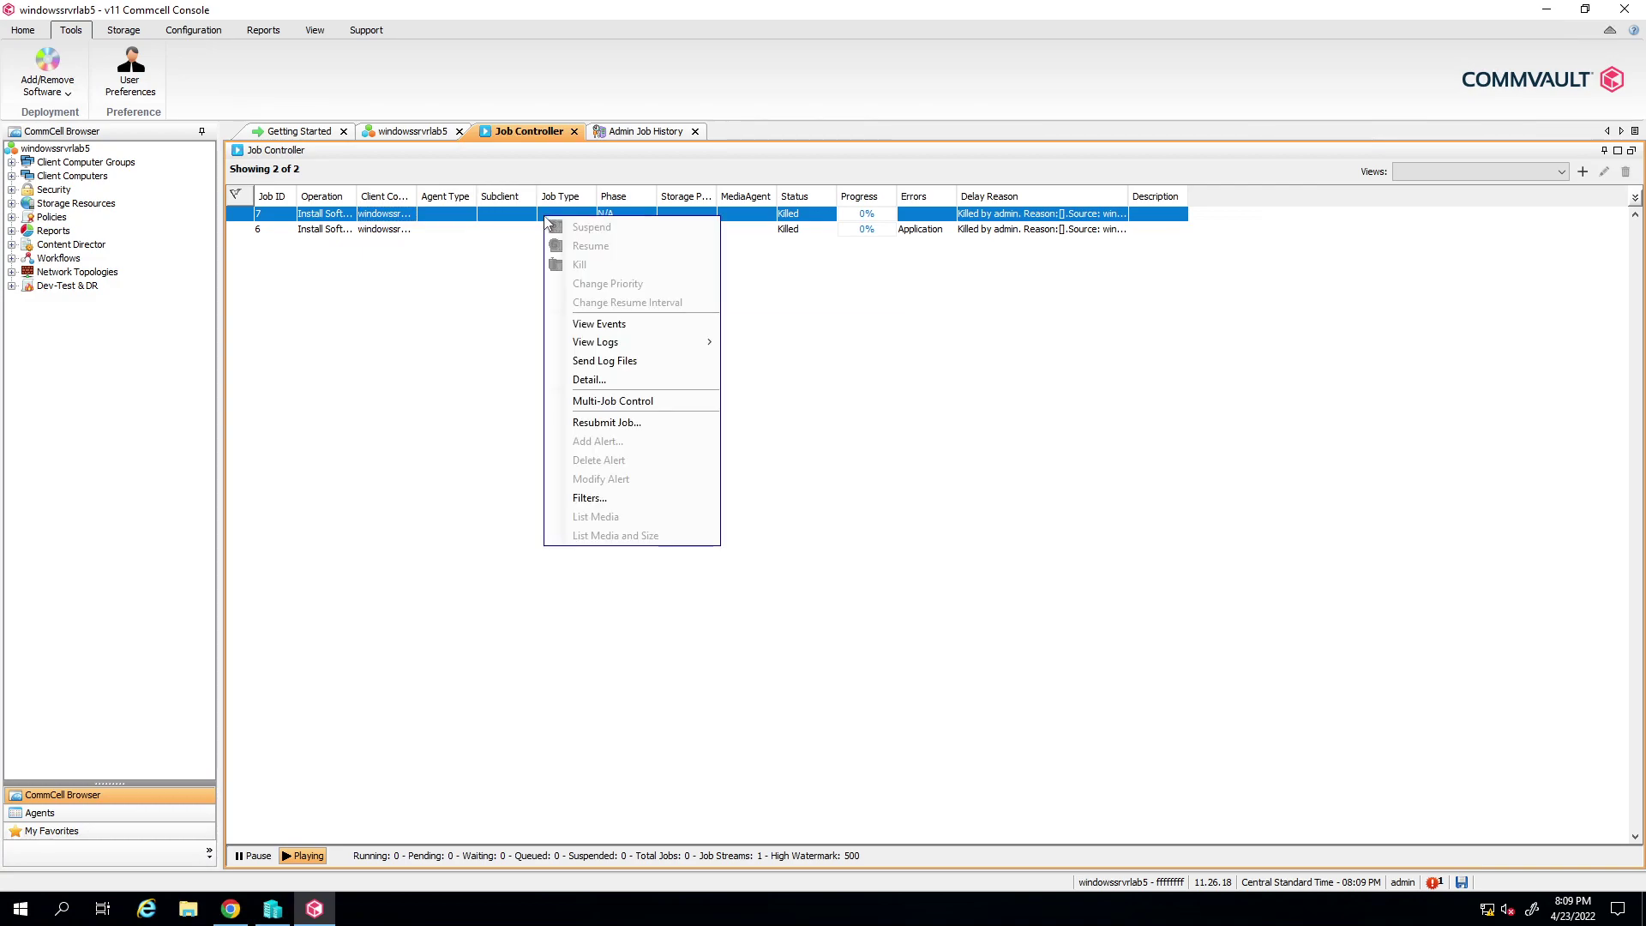
key("Escape")
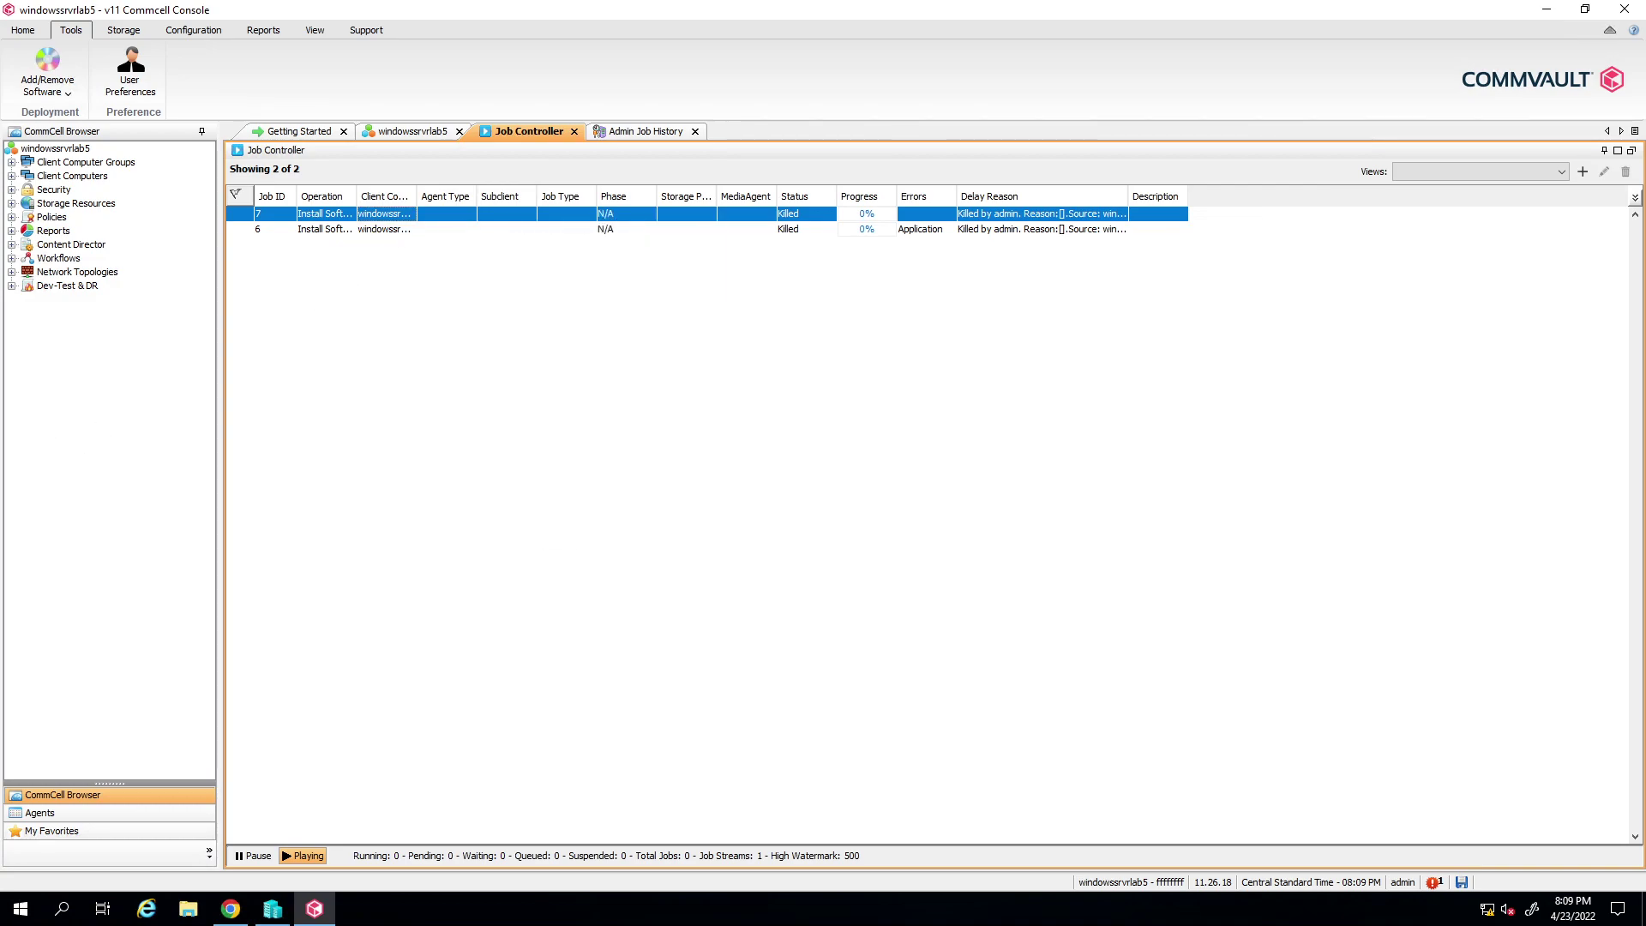
key("alt+Tab")
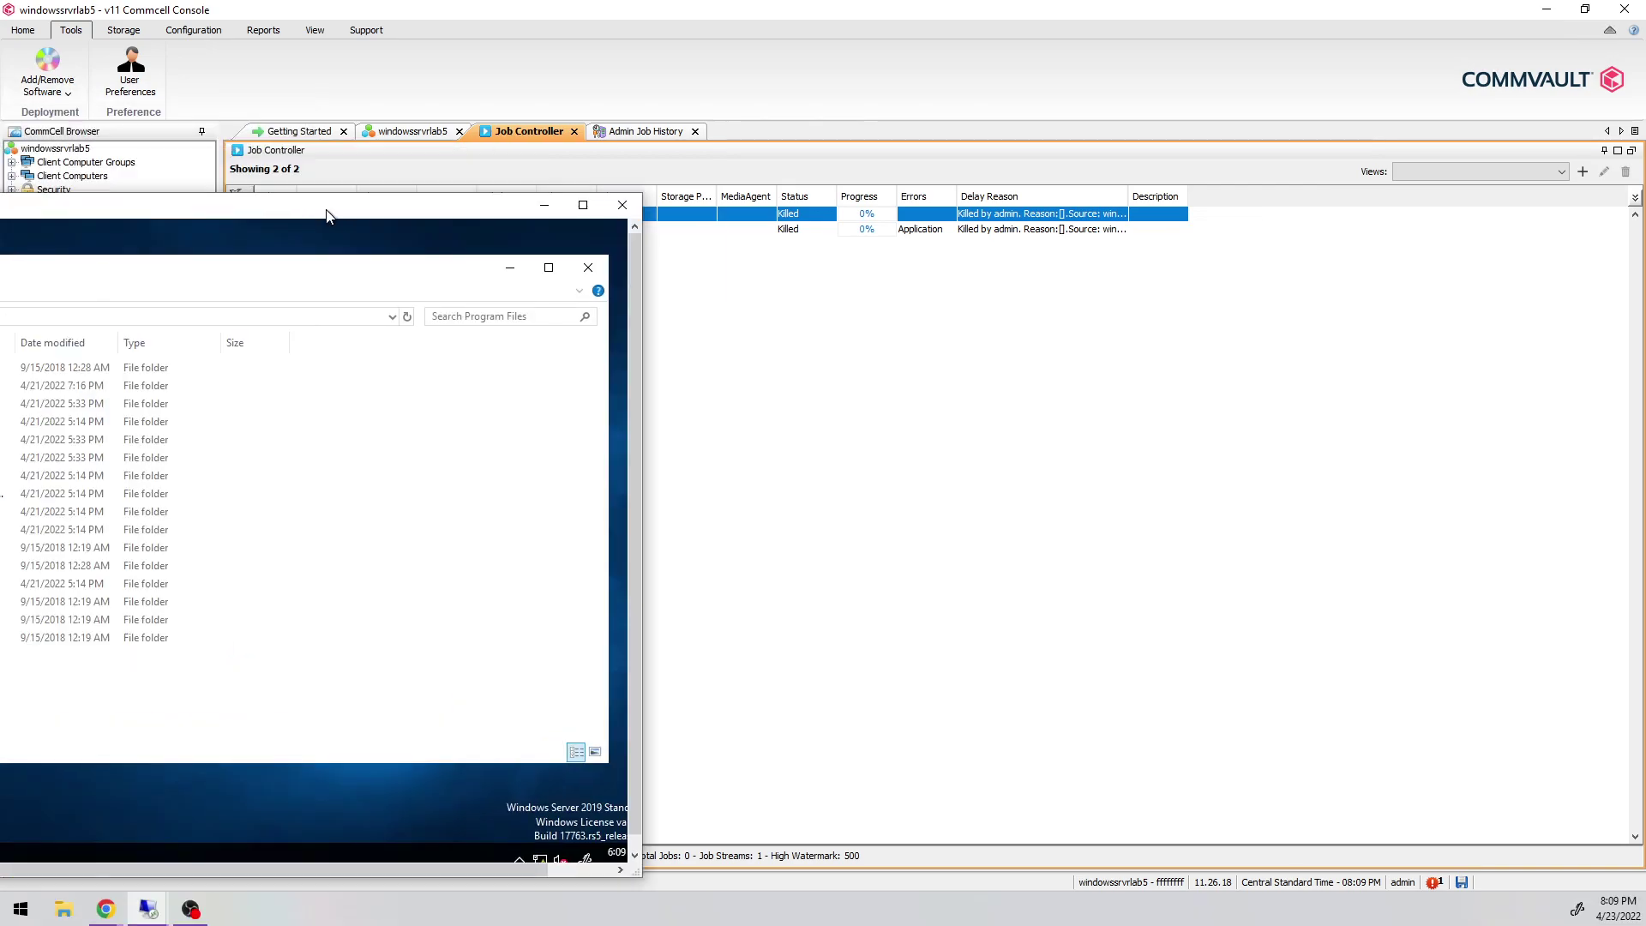
double_click(1049, 92)
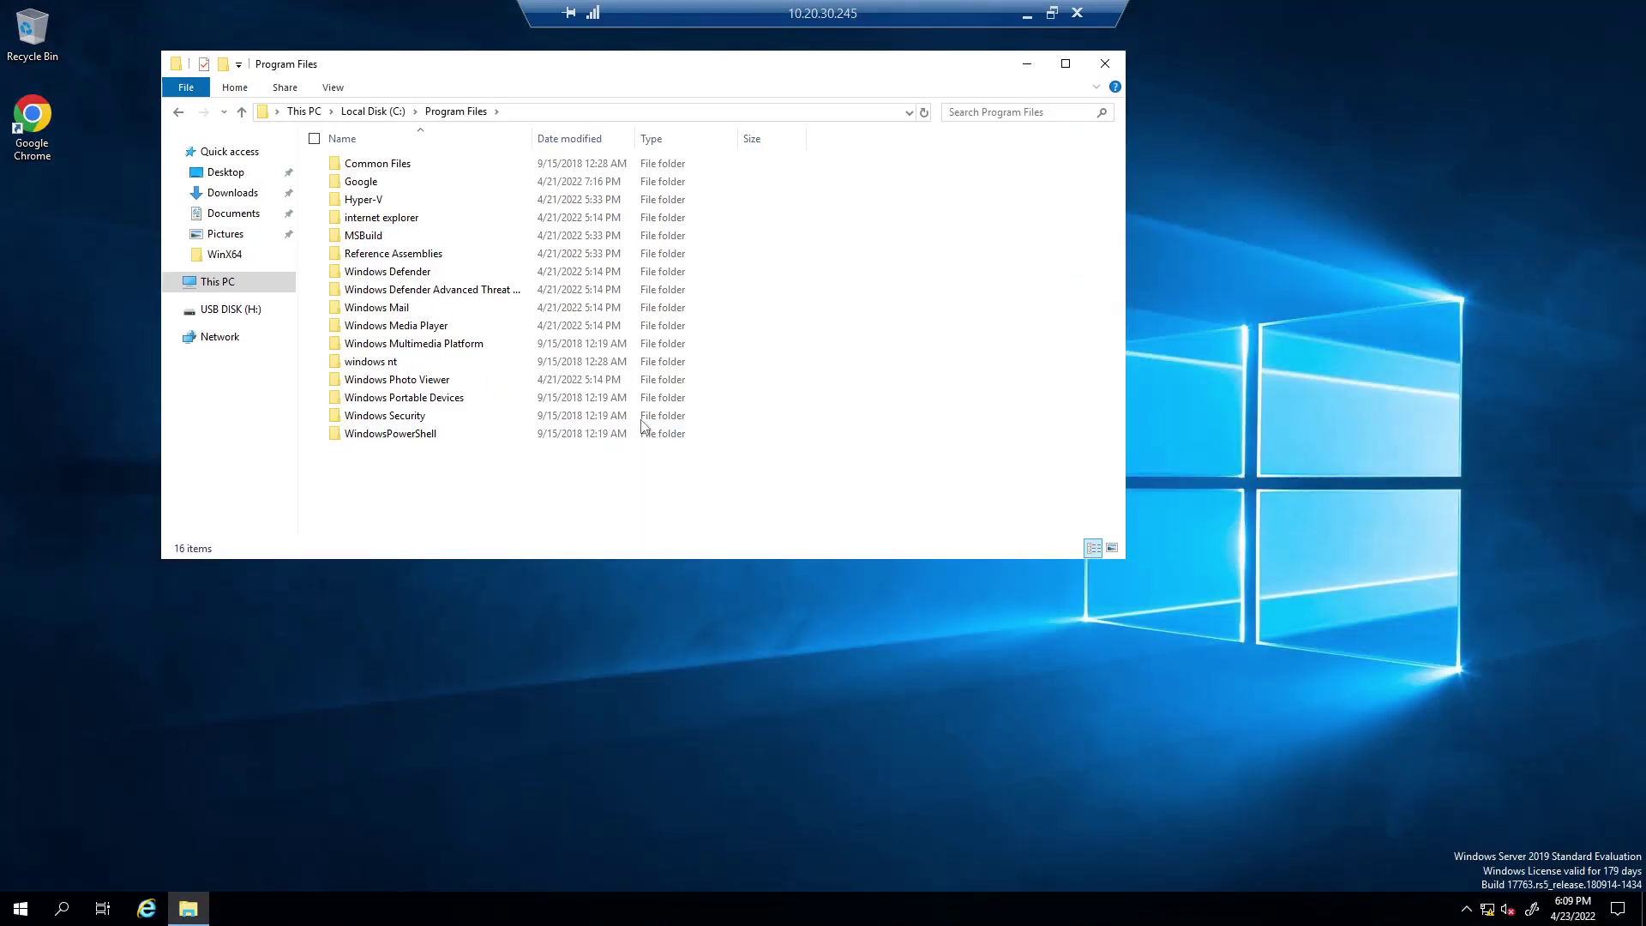
key("super+d")
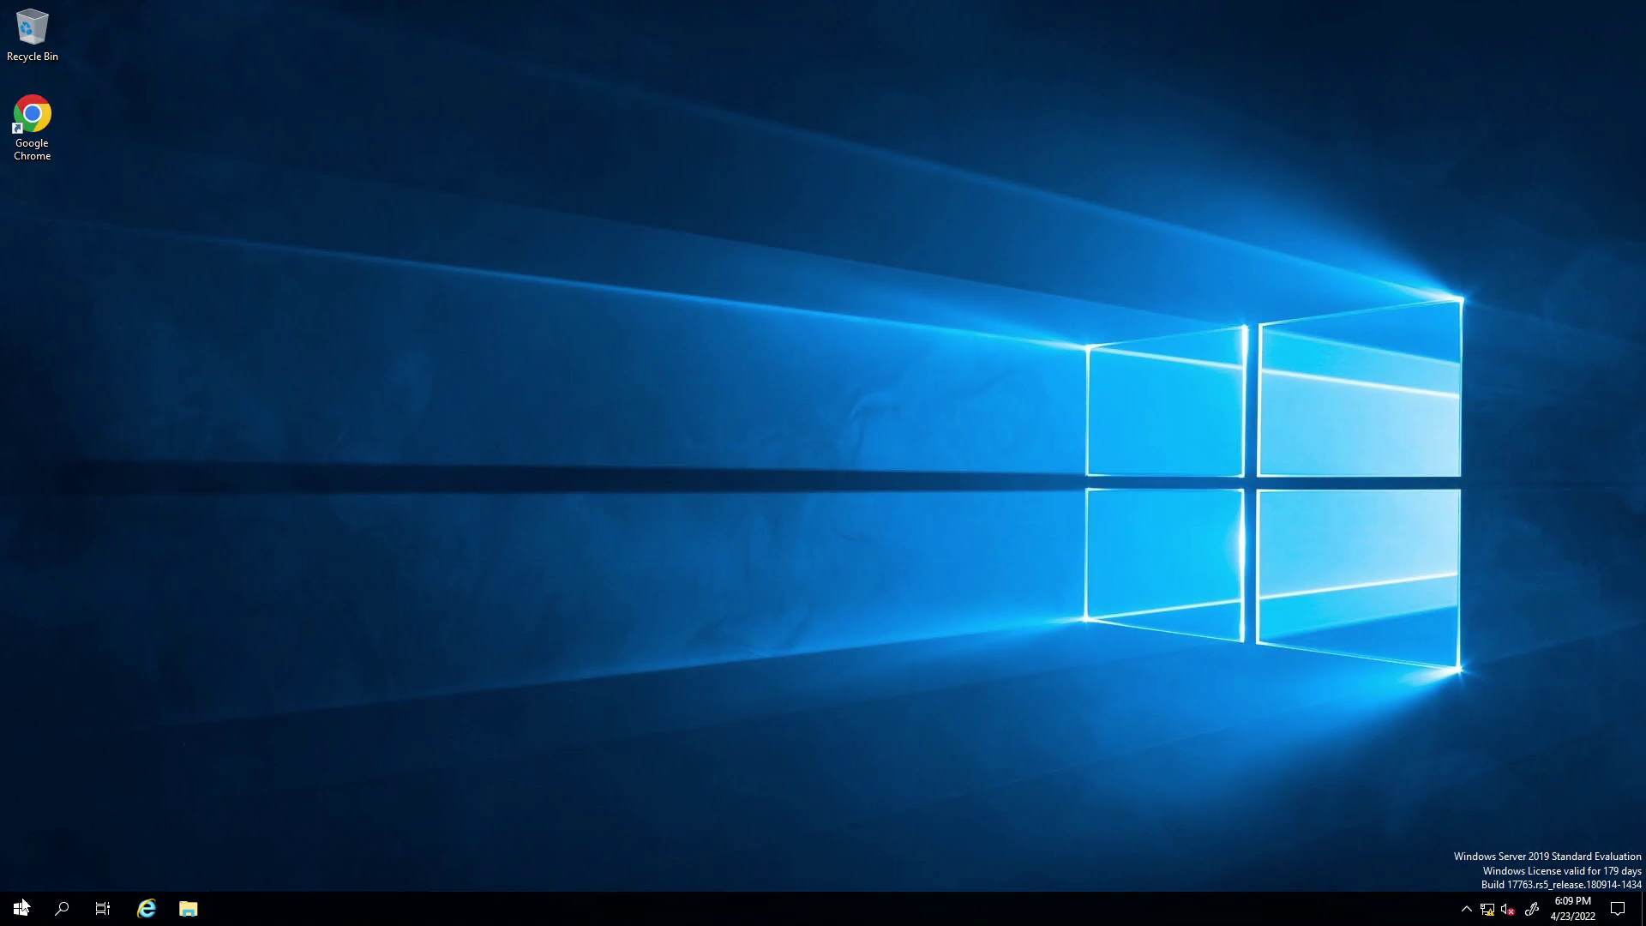
left_click(22, 906)
type("control panel")
key("Return")
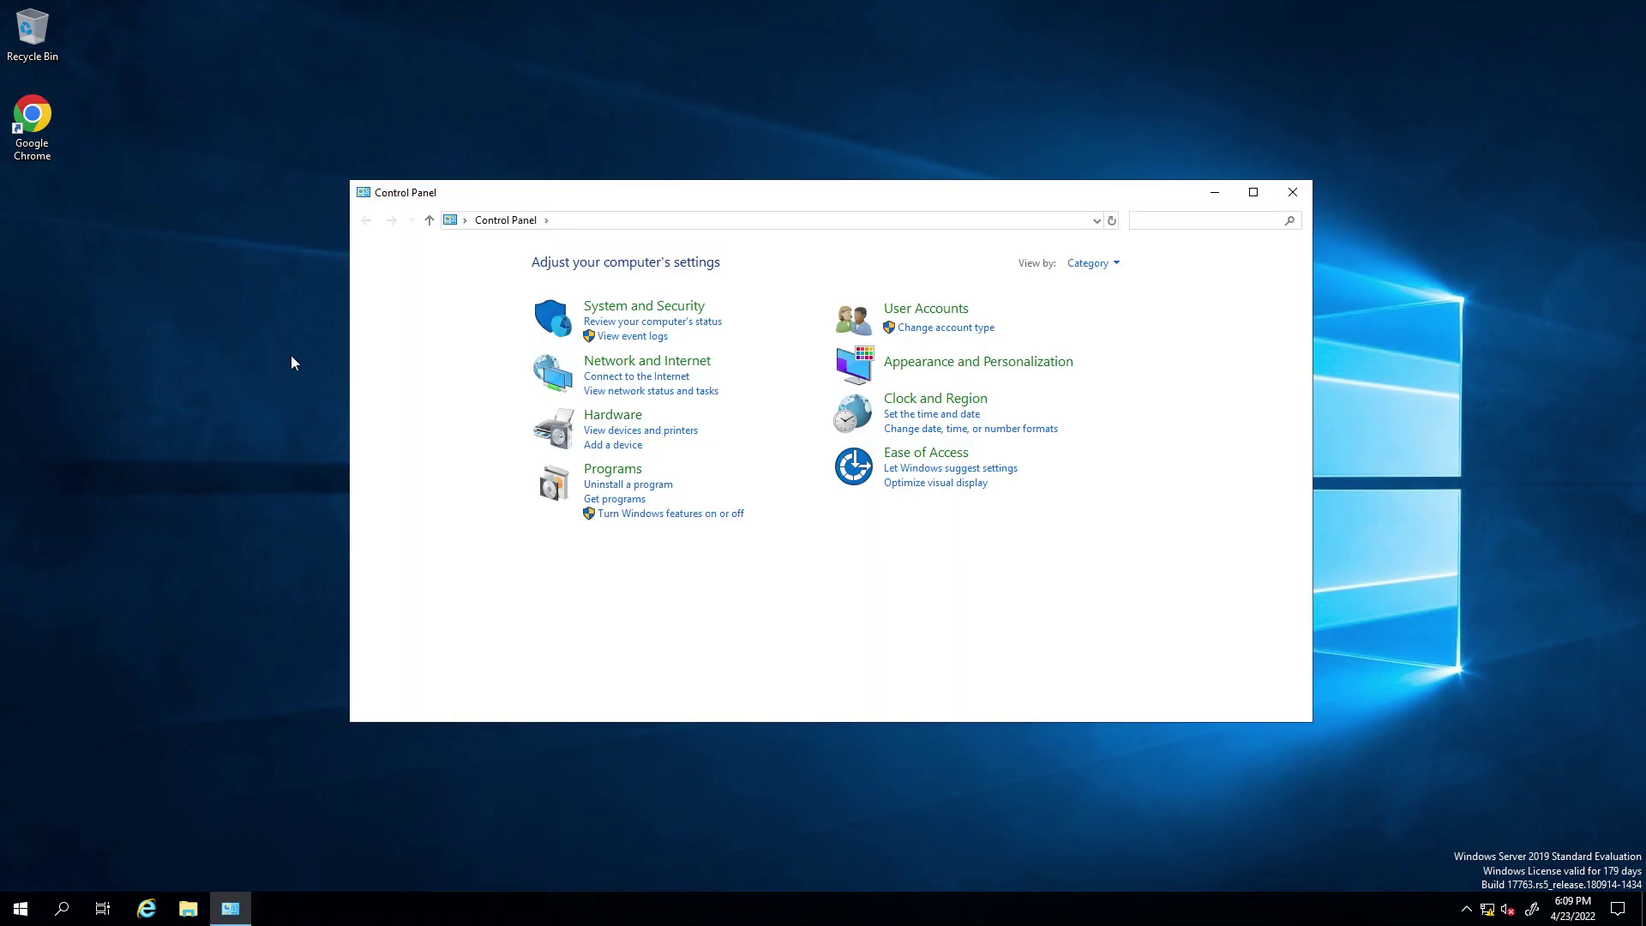
left_click(612, 306)
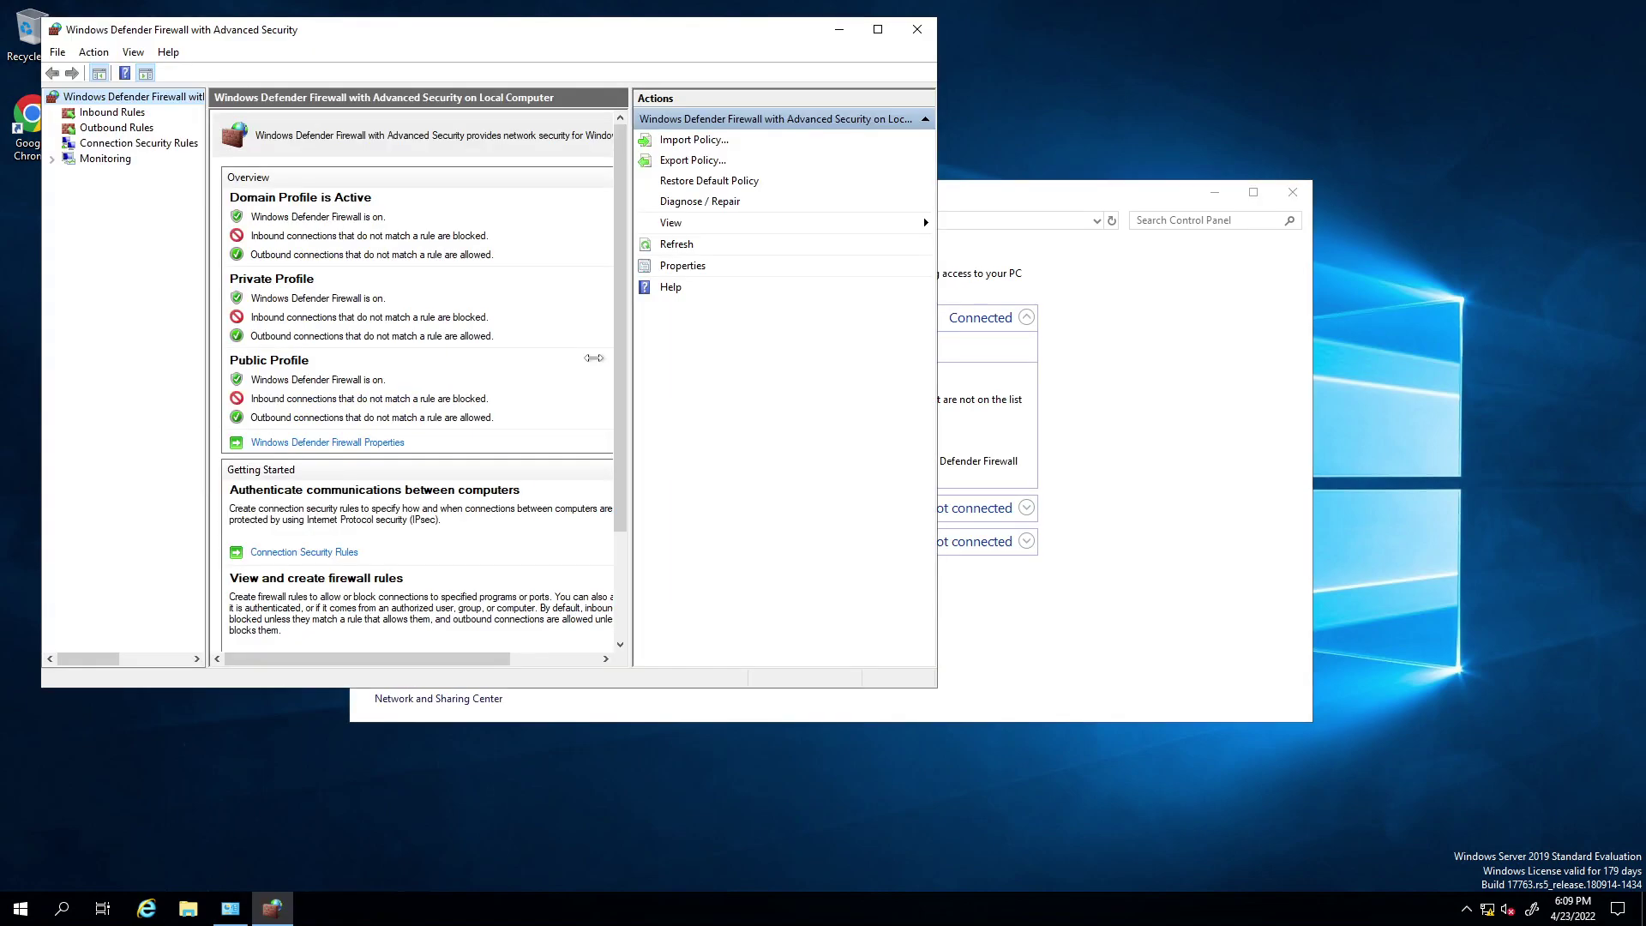
Step: Set the protocol type of the inbound firewall rule 8403 on the remote client to Any and apply the change
left_click(104, 115)
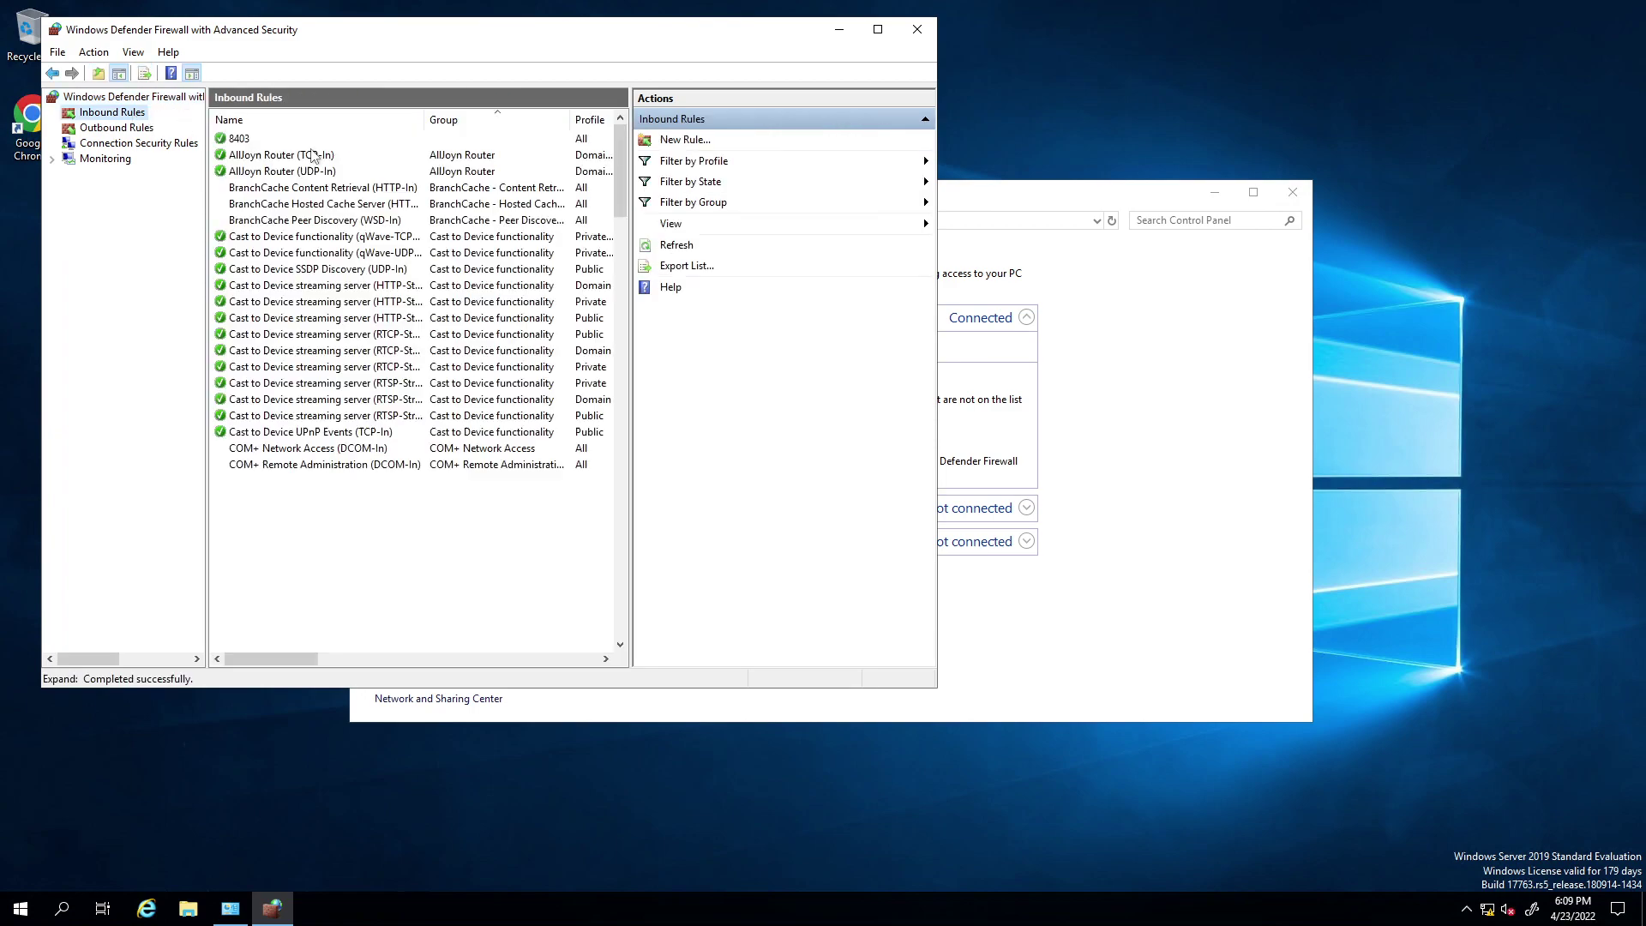
right_click(237, 139)
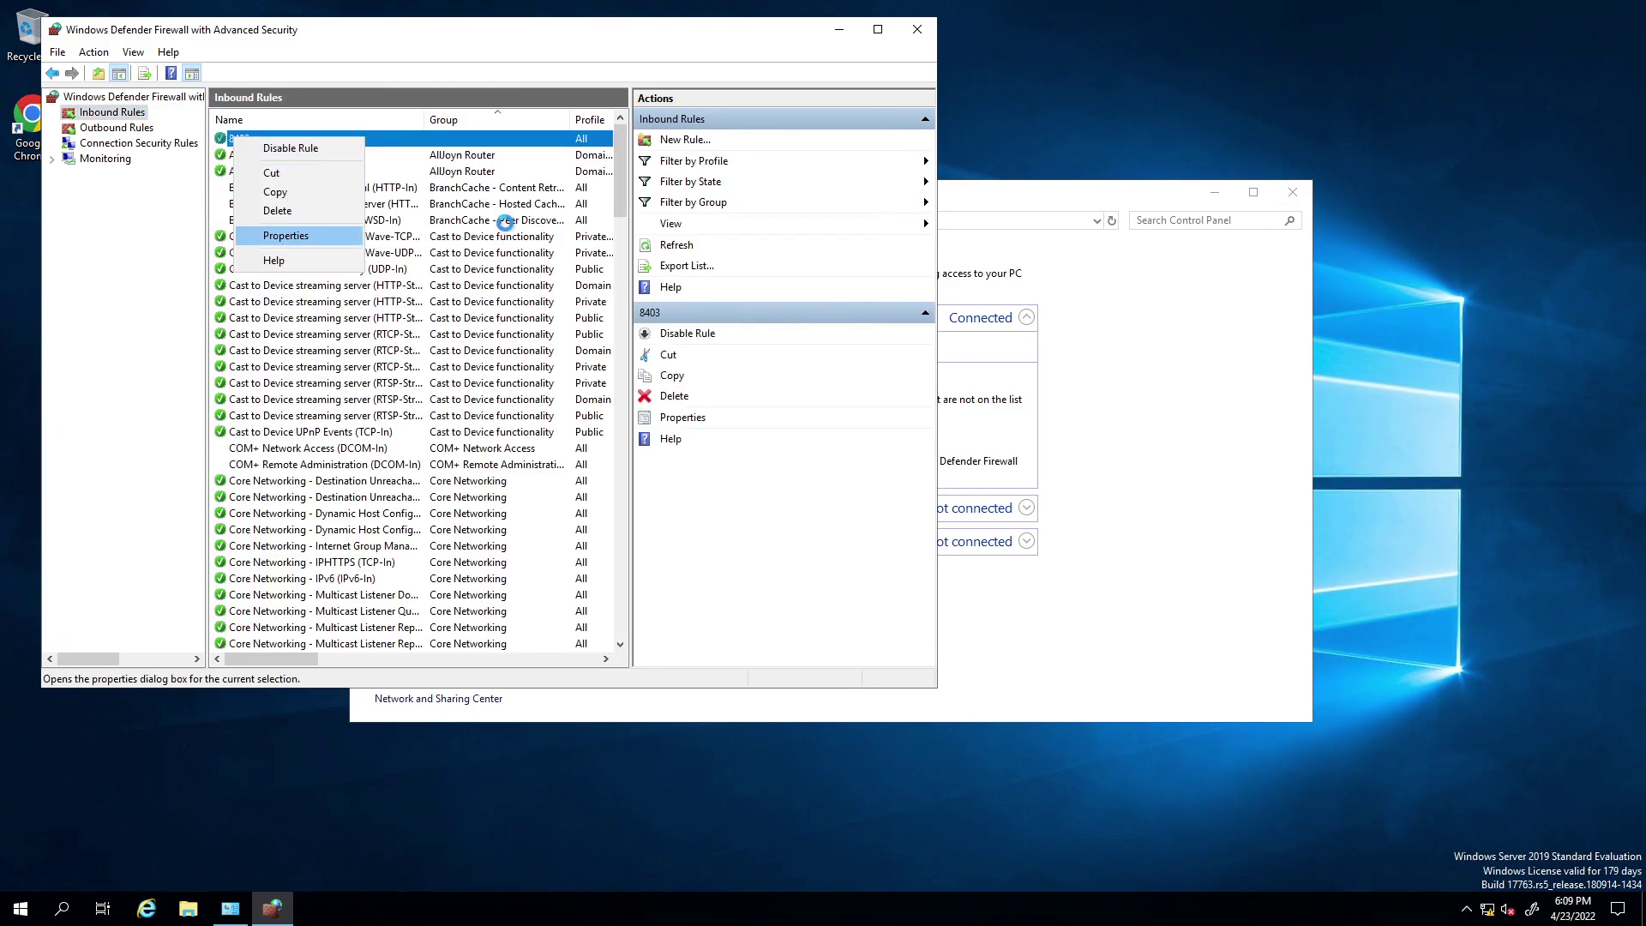
key("Return")
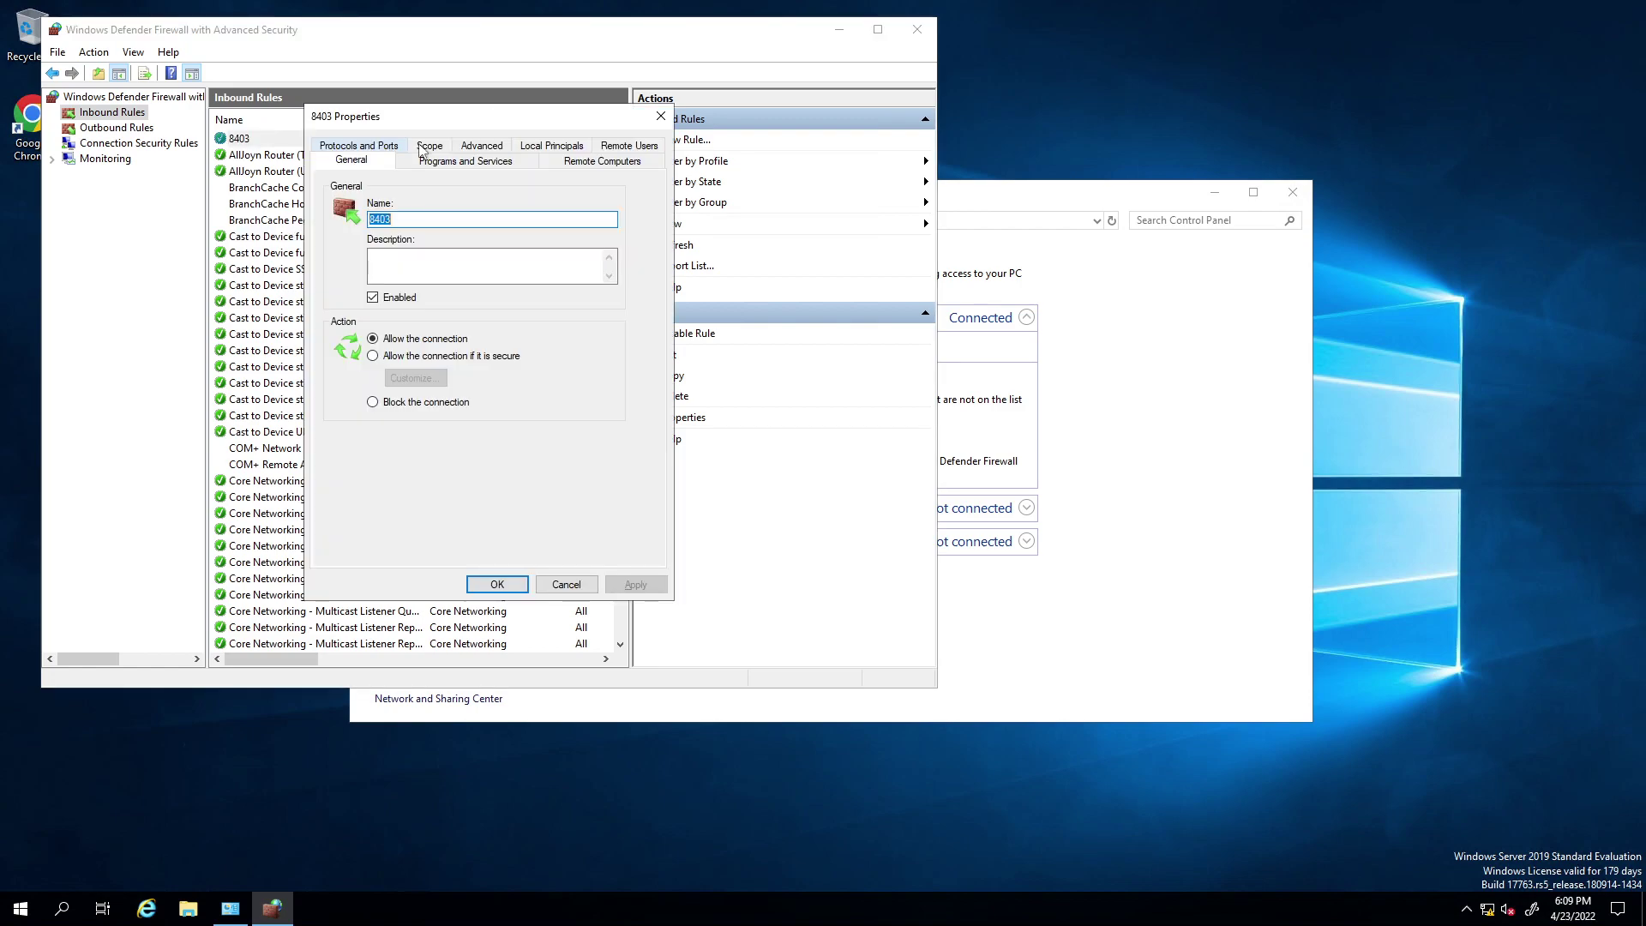
left_click(377, 158)
left_click(529, 210)
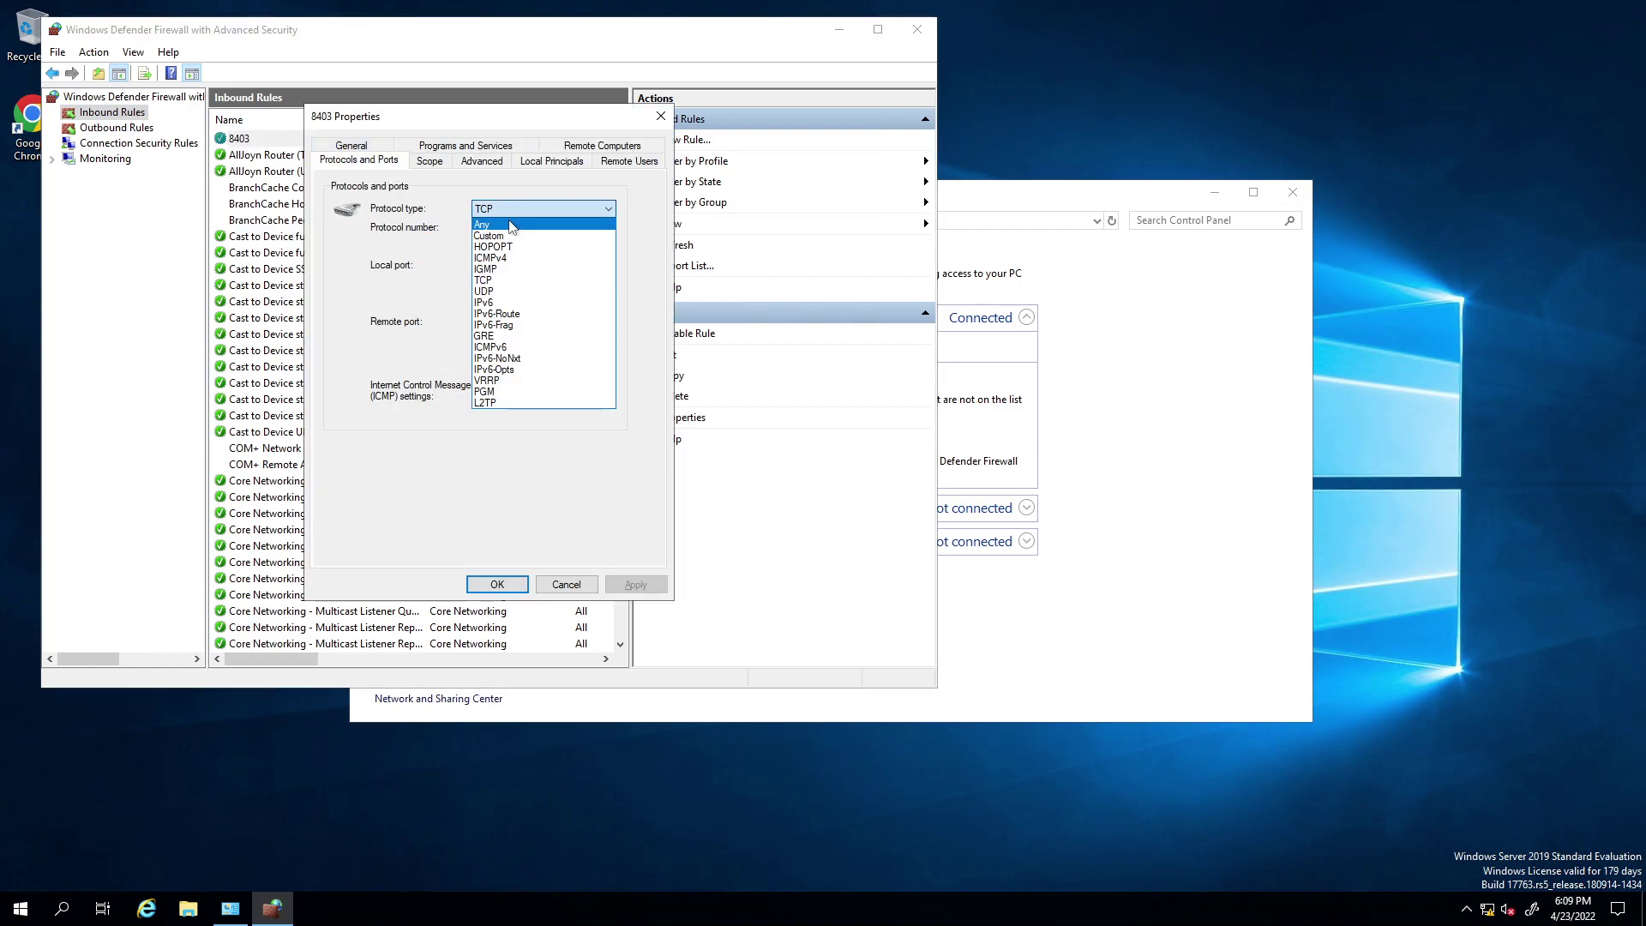
left_click(481, 225)
left_click(636, 584)
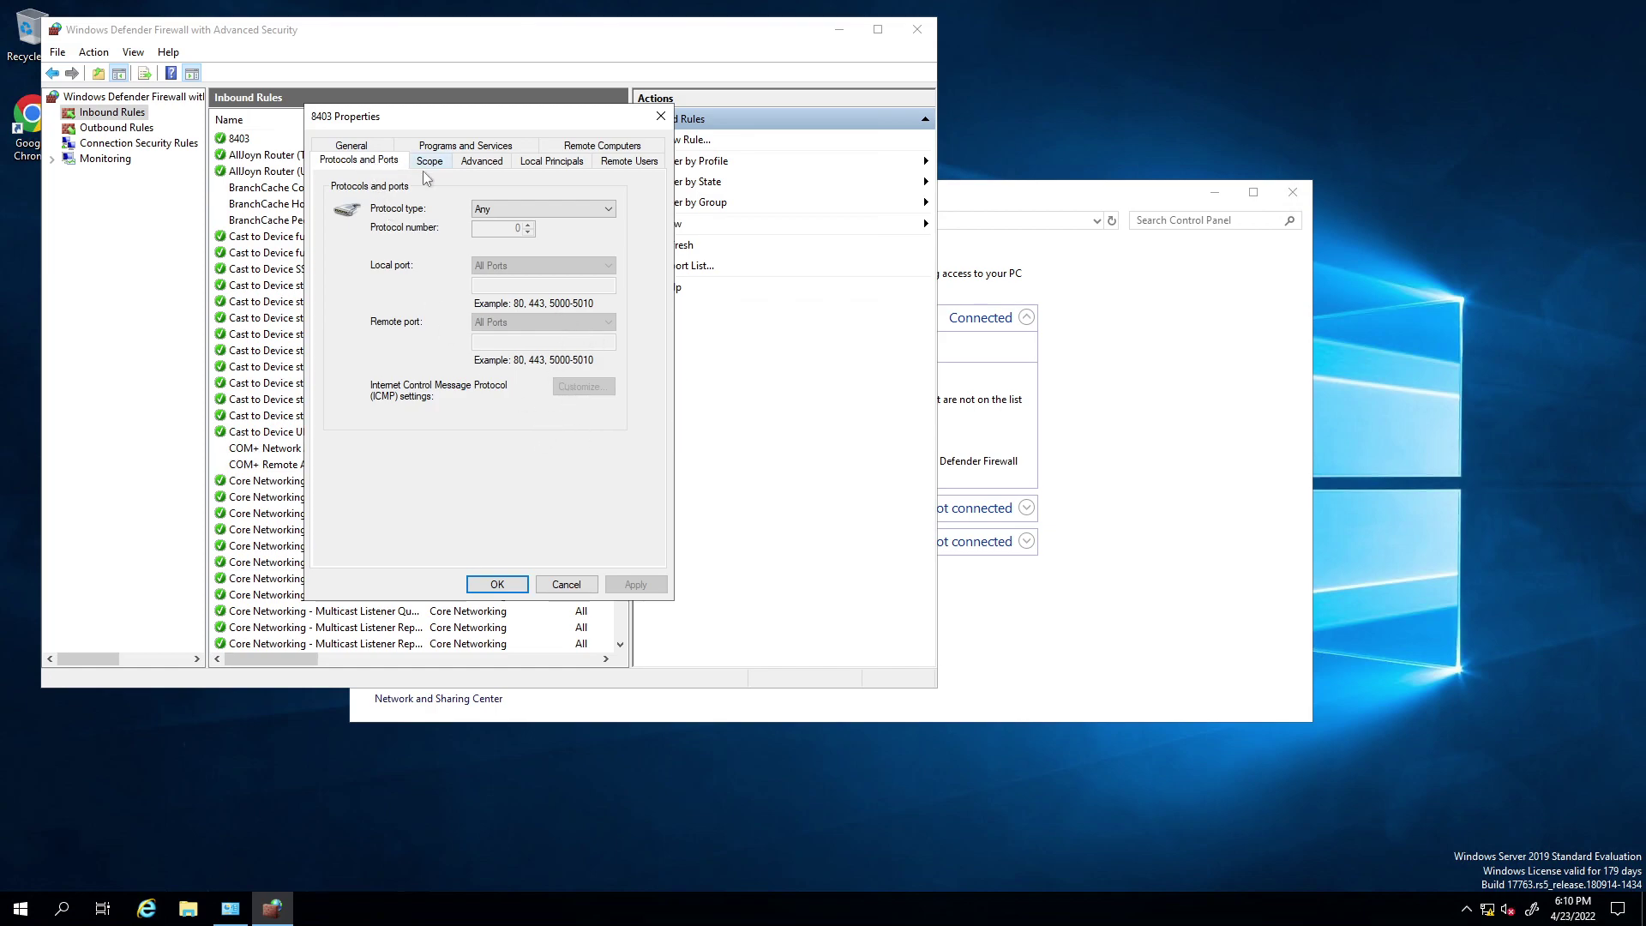
Step: Review the available protocol types for the client's inbound rule 8403, keeping Any, and dismiss the rule's properties
left_click(358, 149)
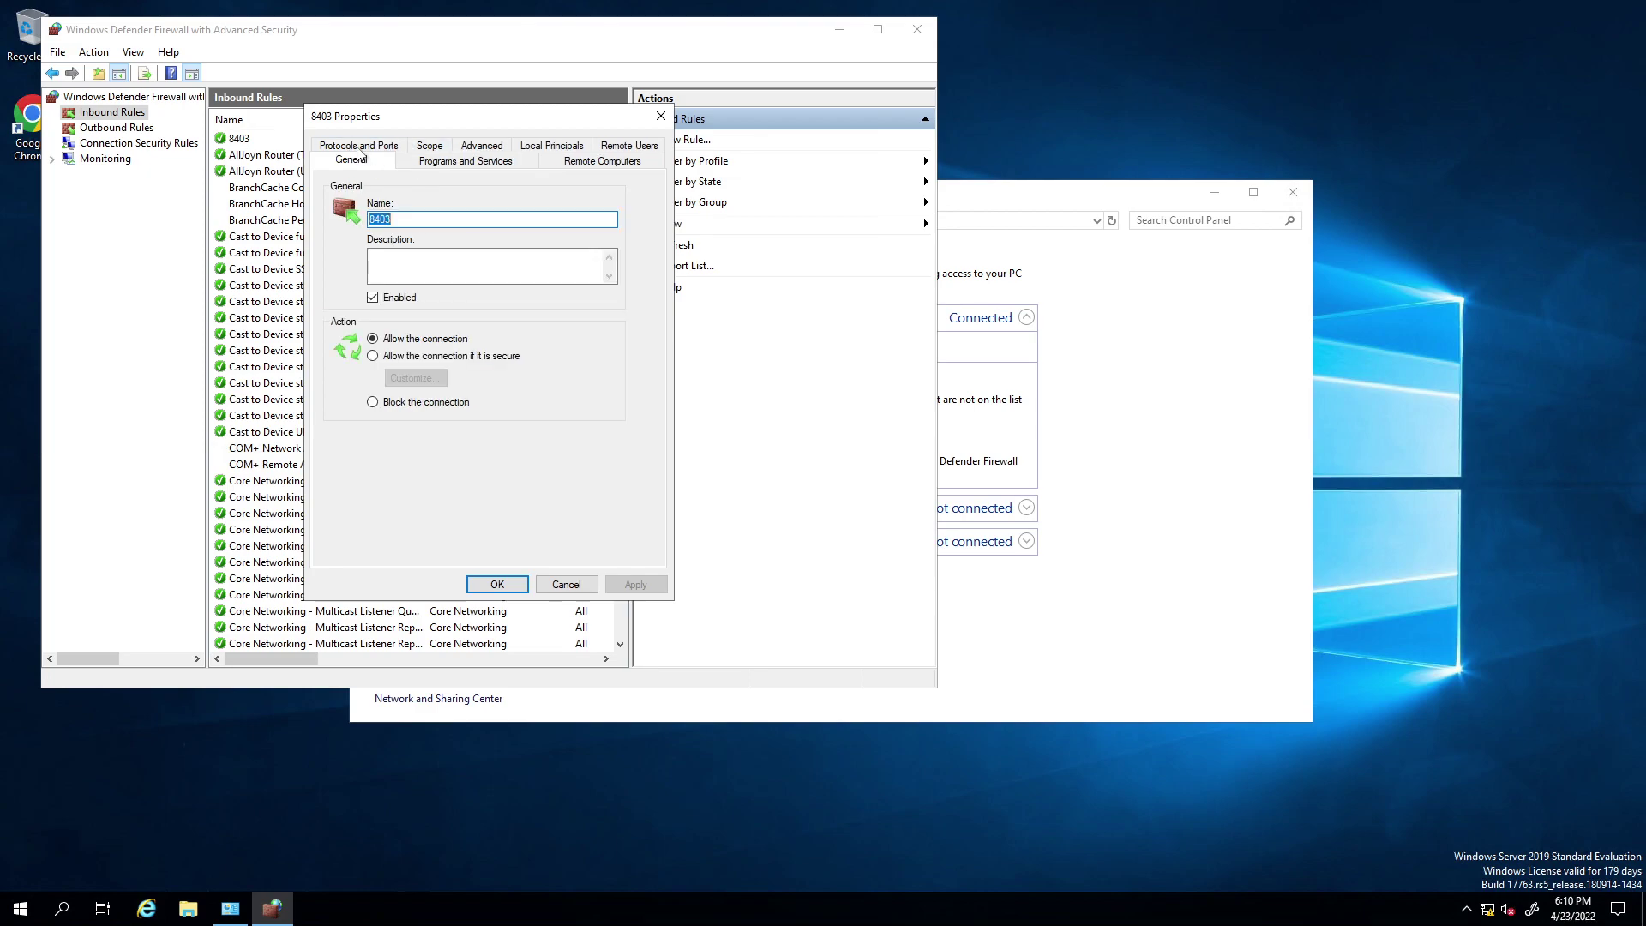
left_click(360, 145)
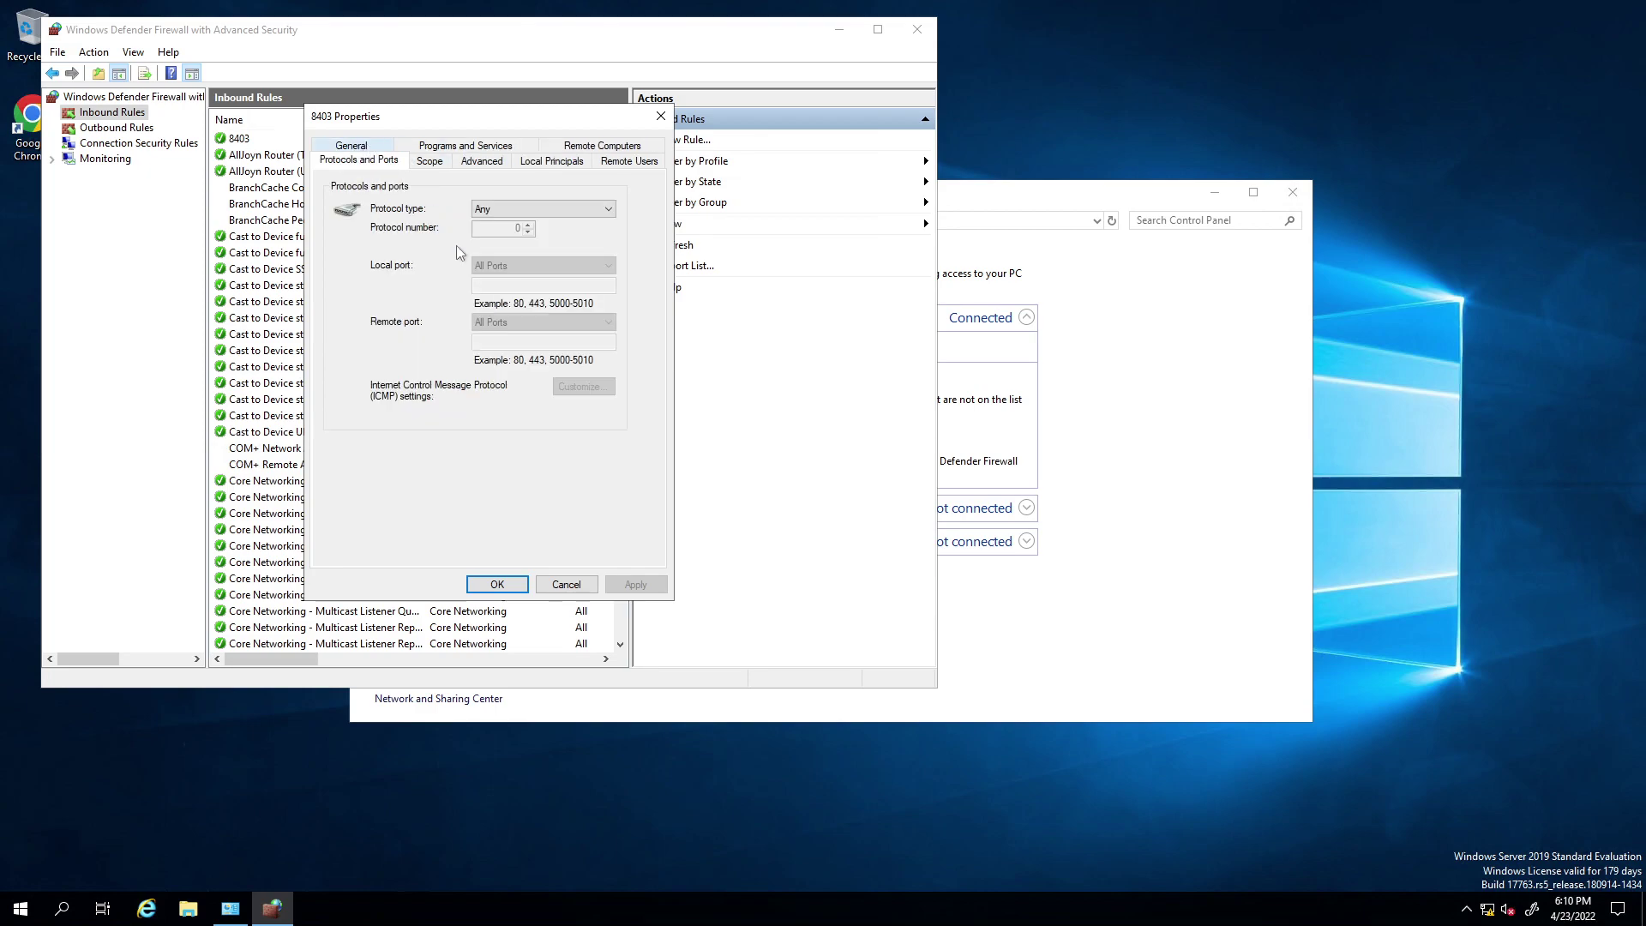
left_click(552, 213)
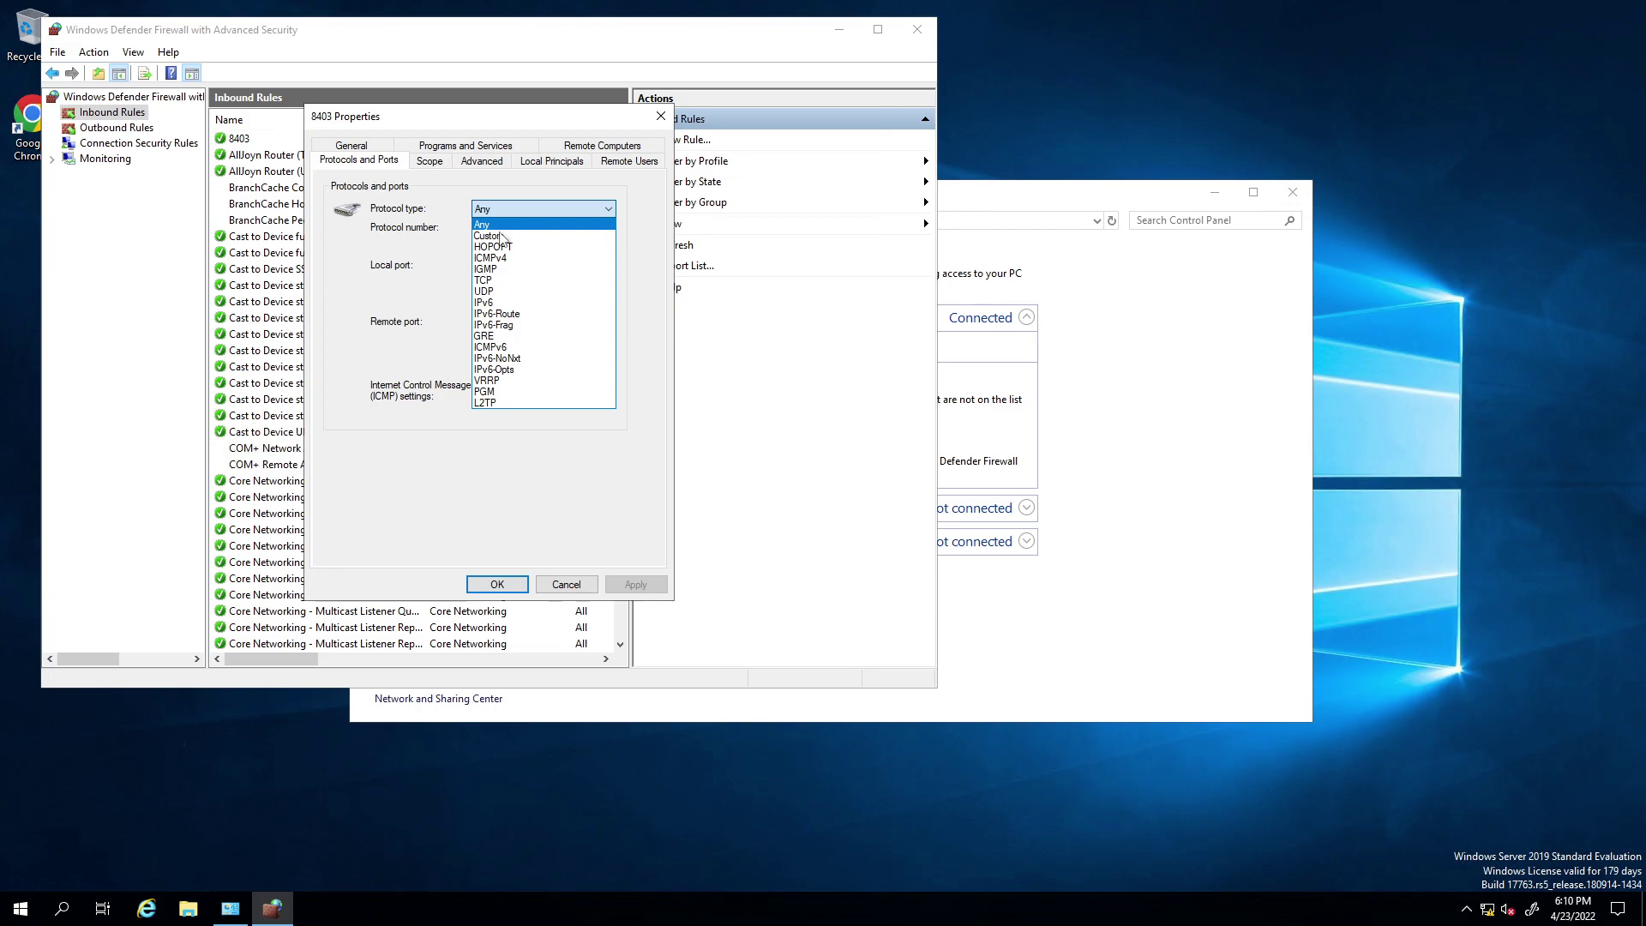
left_click(366, 317)
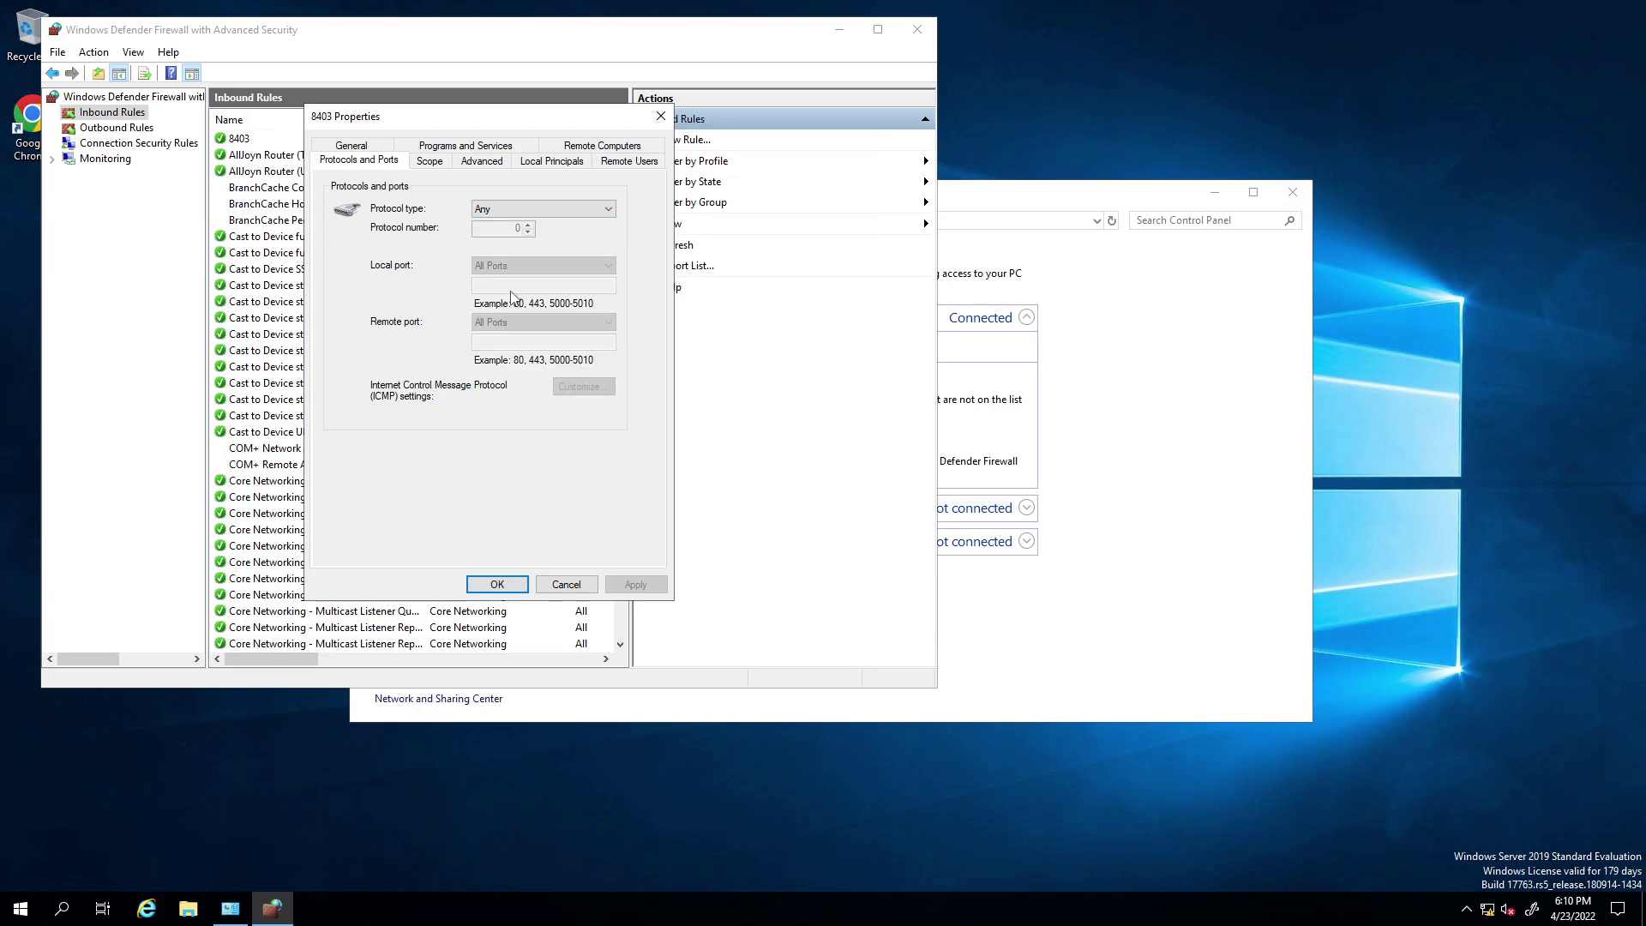
left_click(516, 208)
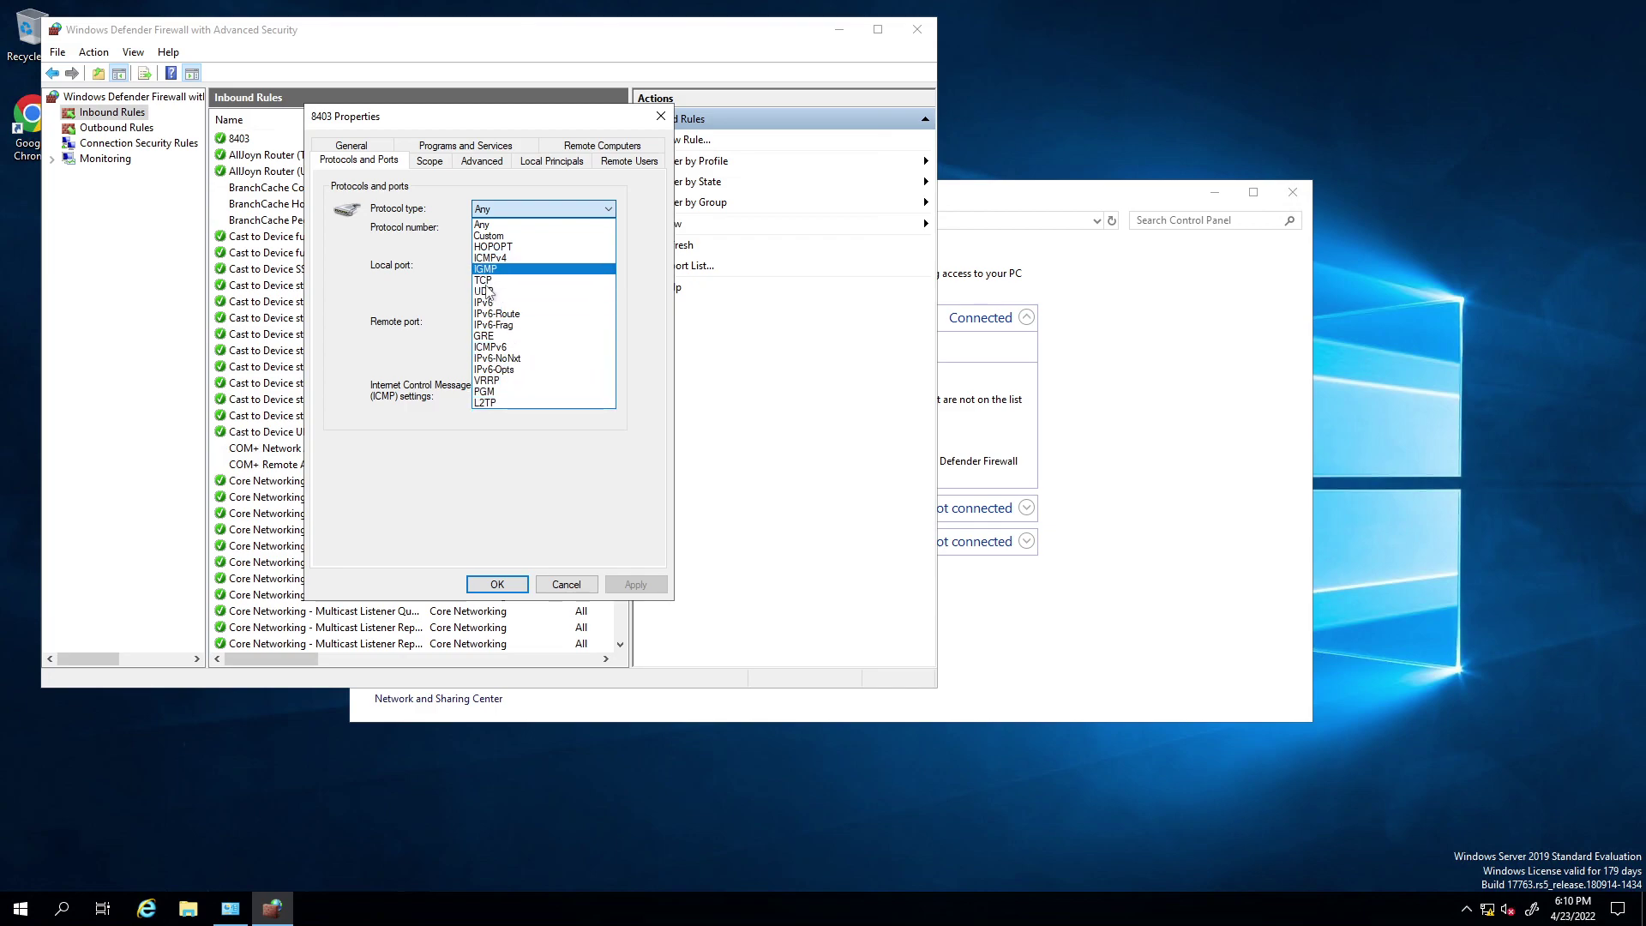
left_click(487, 226)
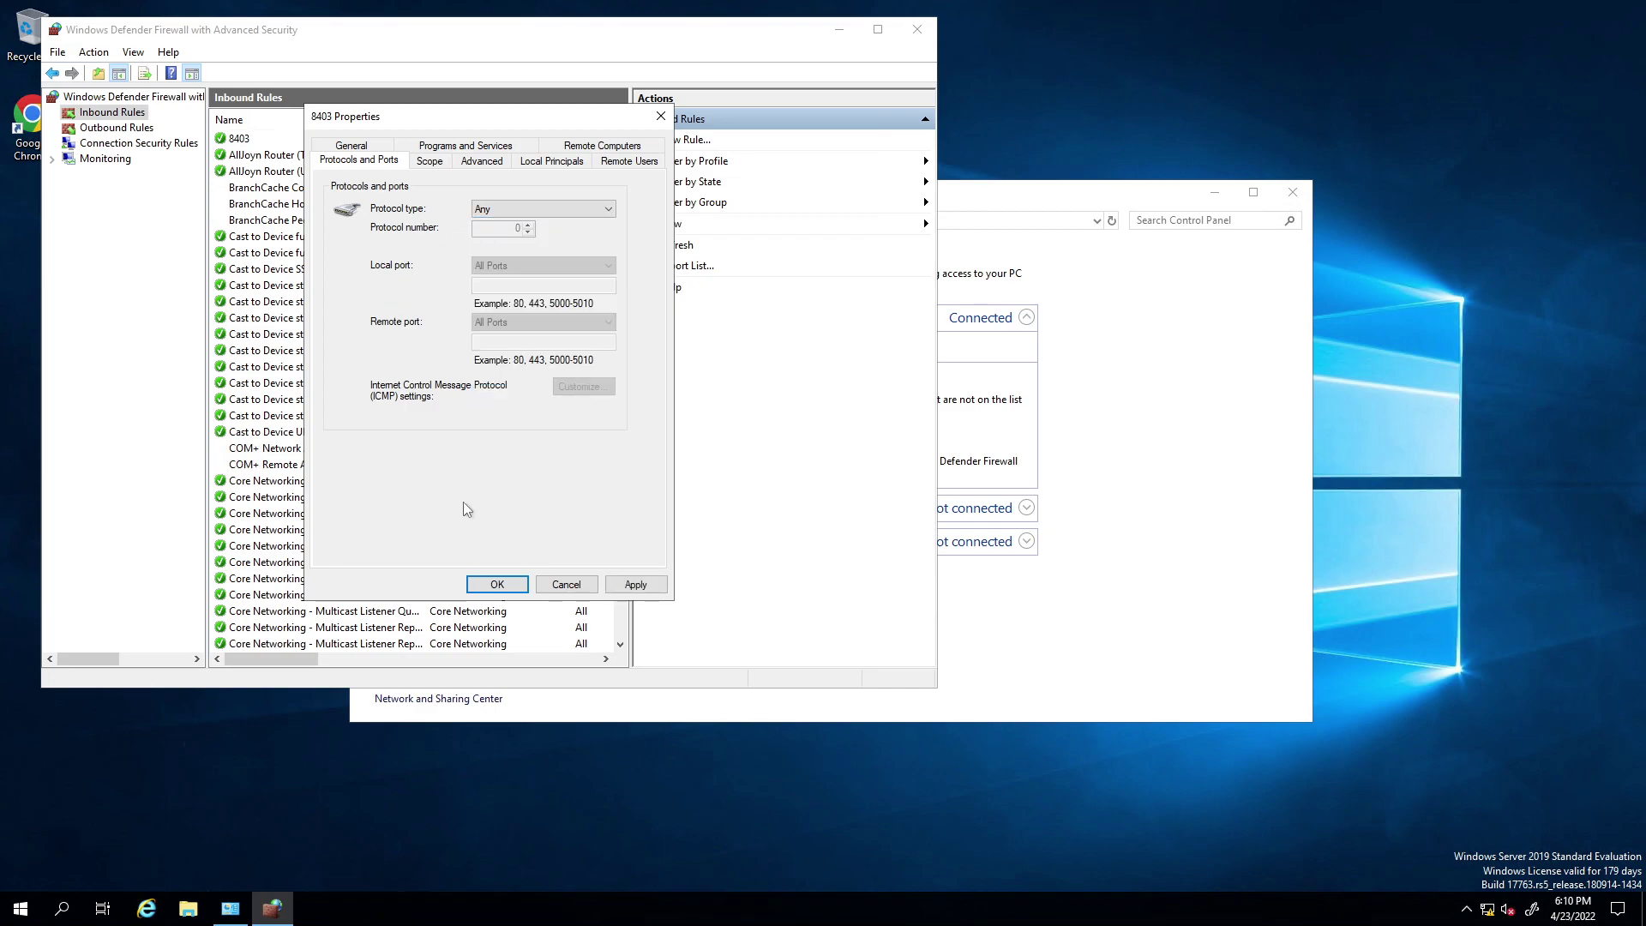
left_click(566, 584)
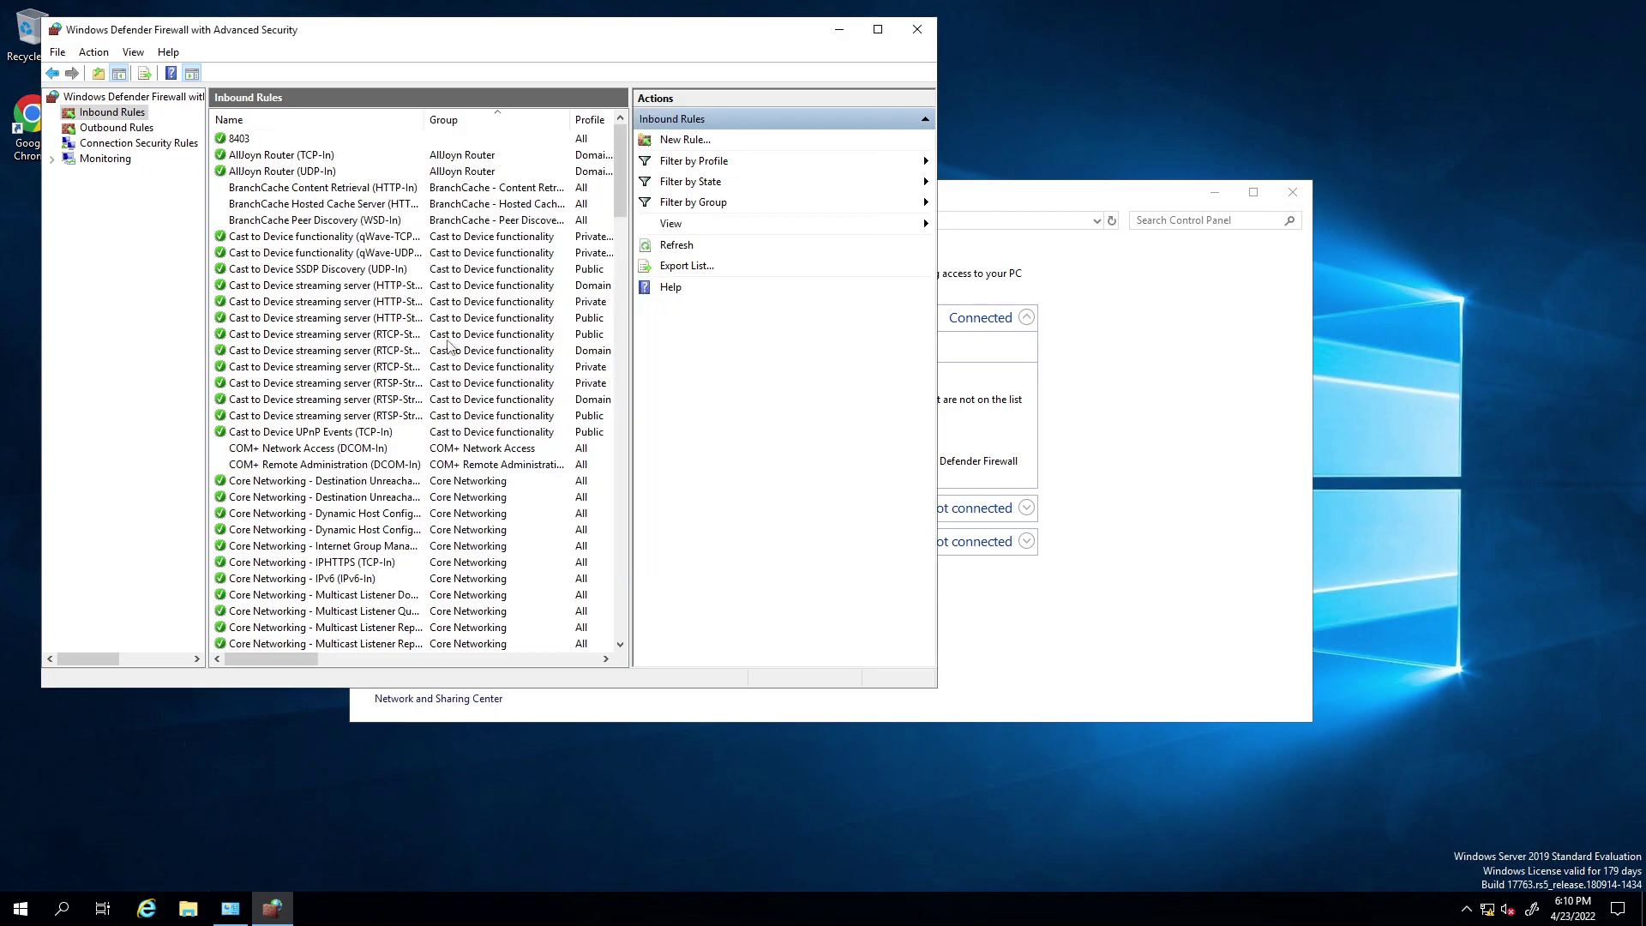
right_click(242, 143)
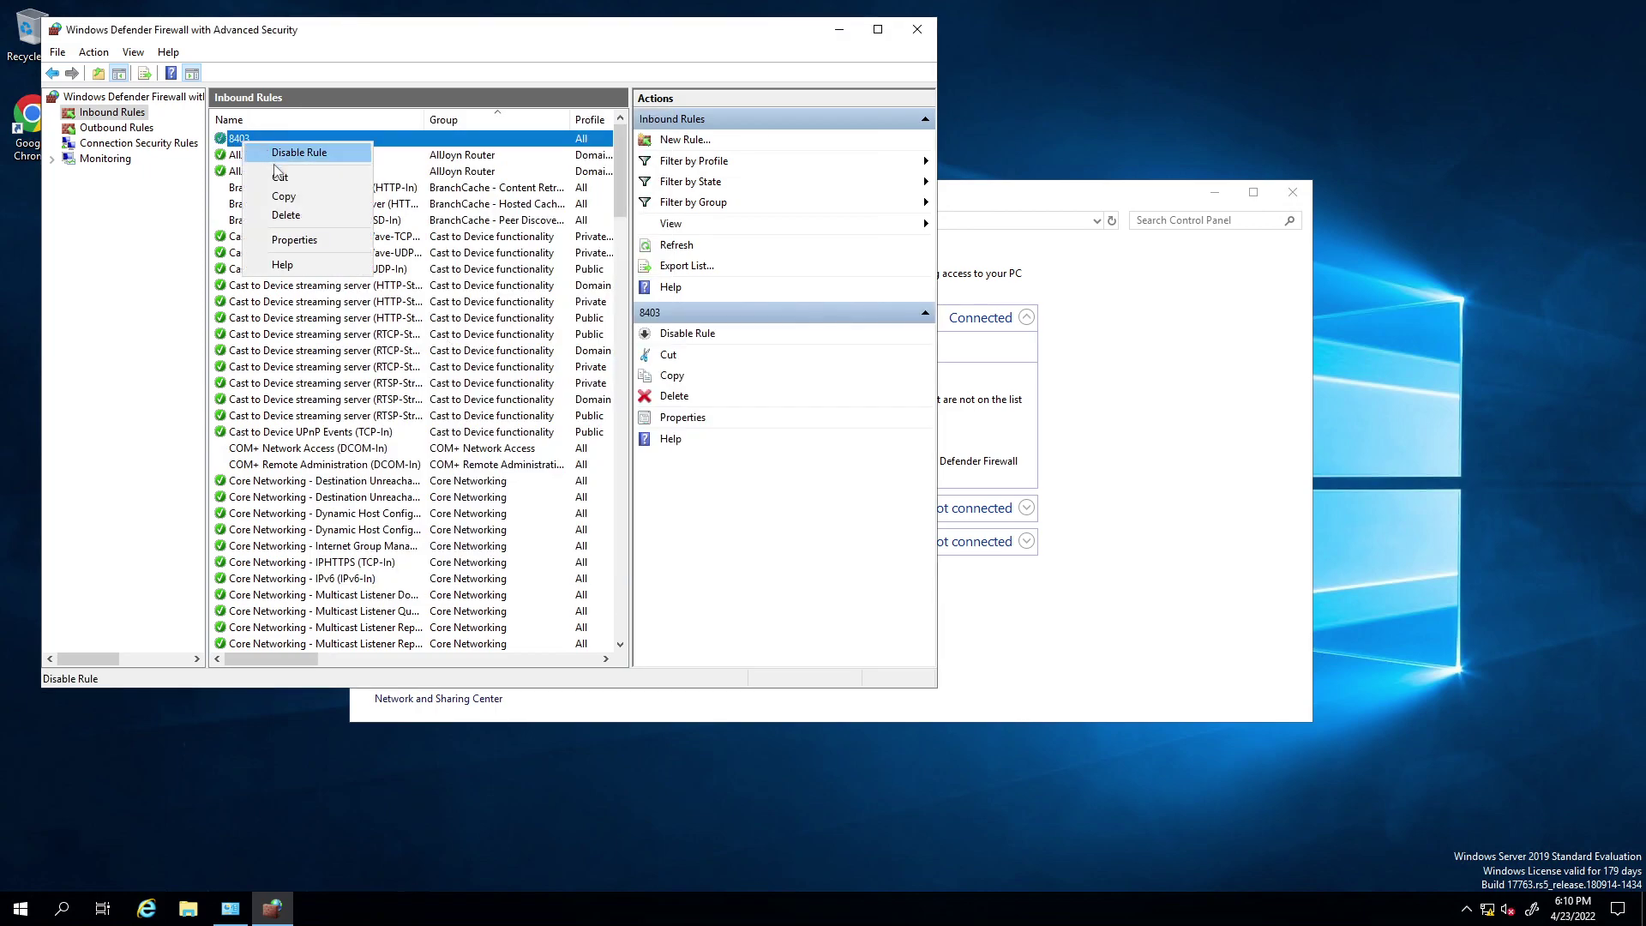
left_click(291, 239)
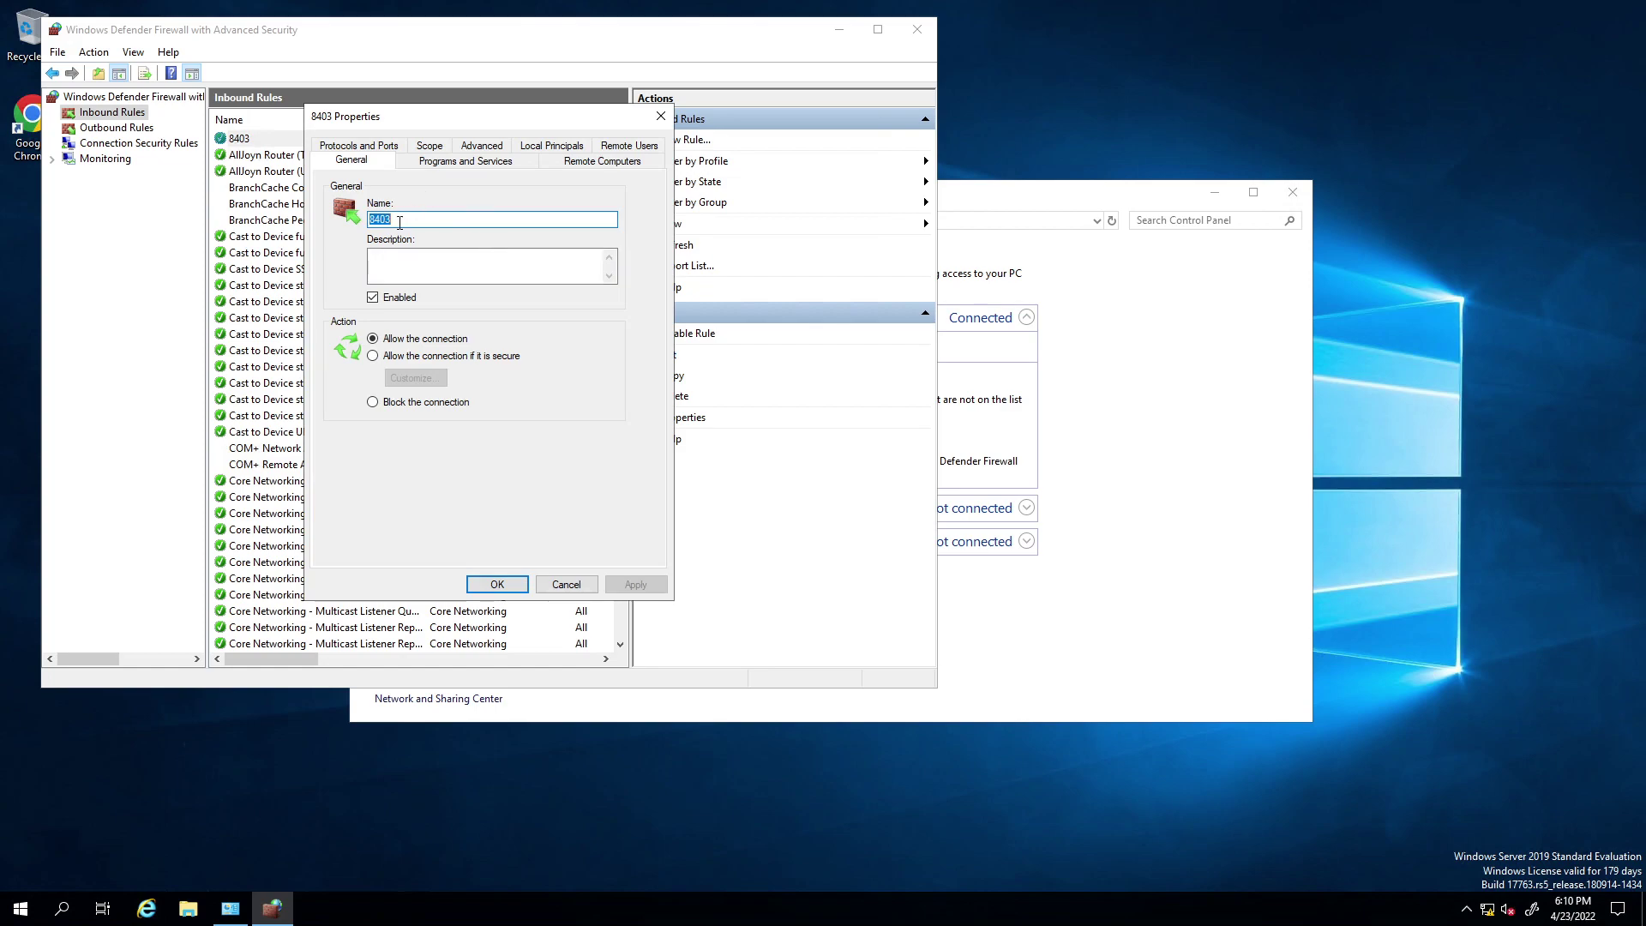
left_click(396, 152)
left_click(519, 209)
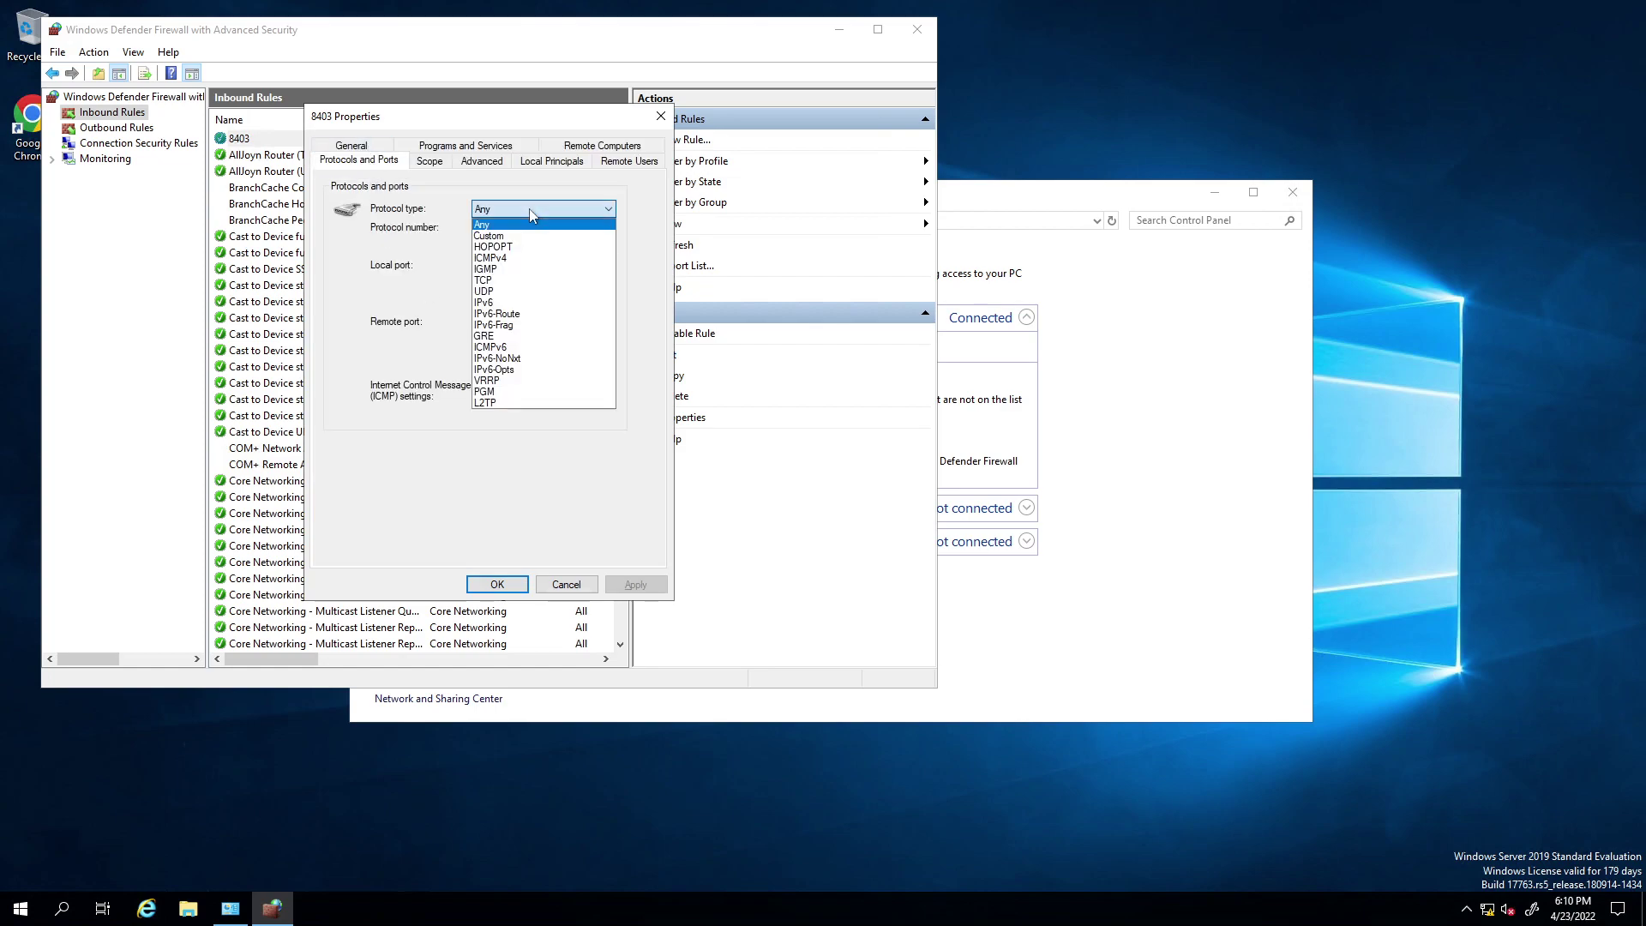
left_click(487, 280)
left_click(548, 268)
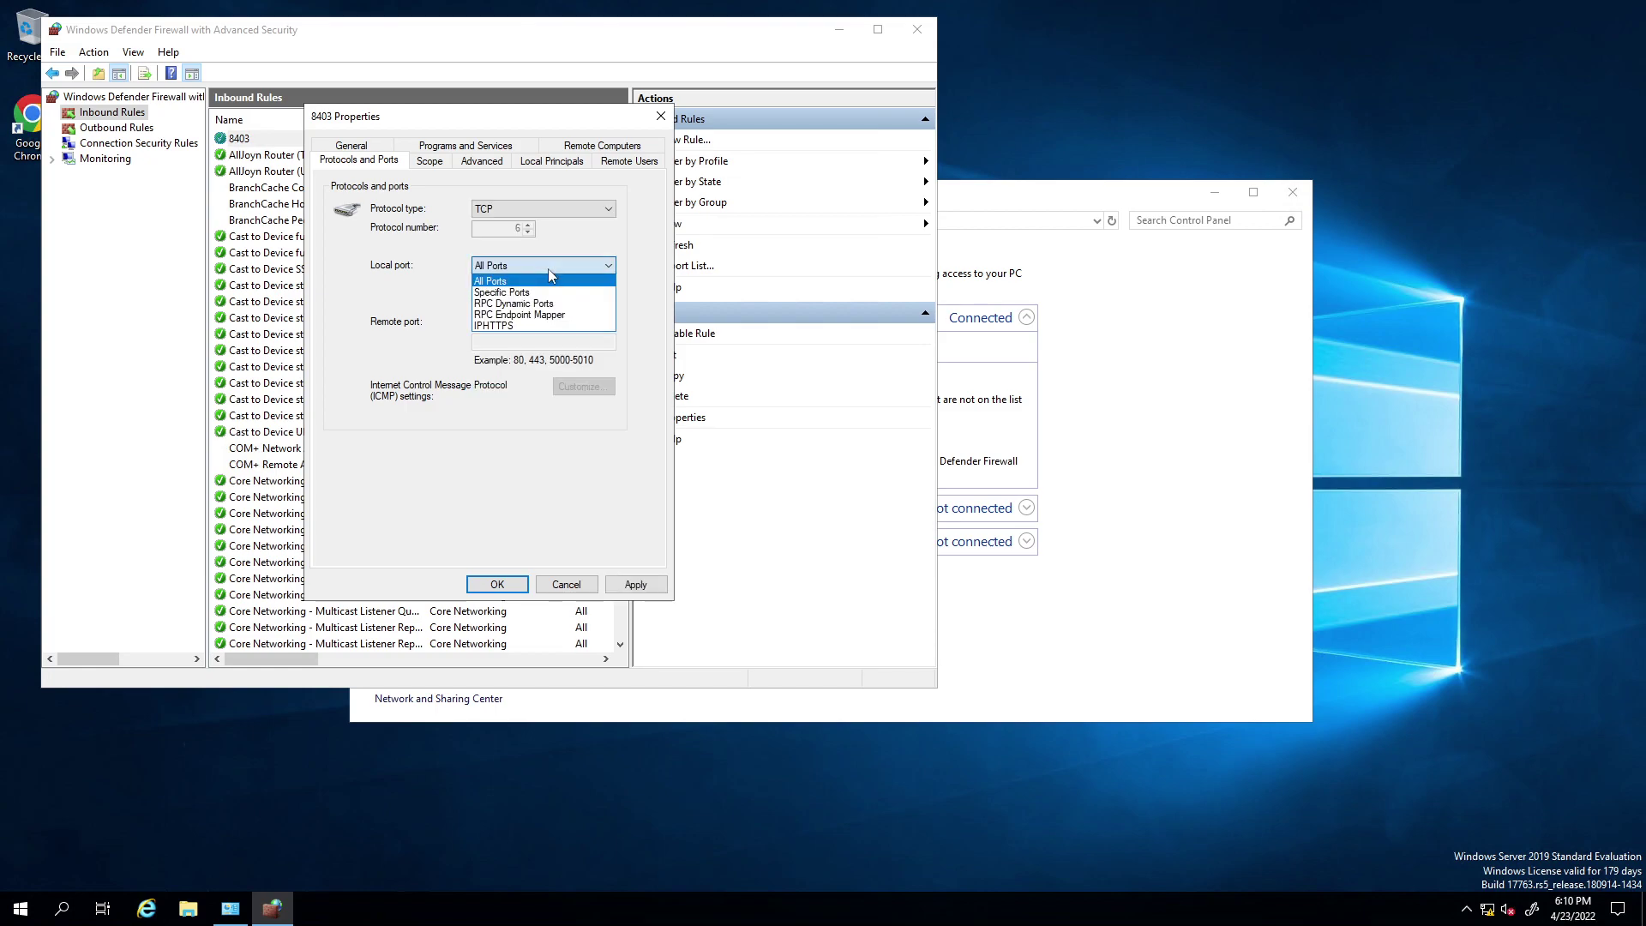
left_click(548, 269)
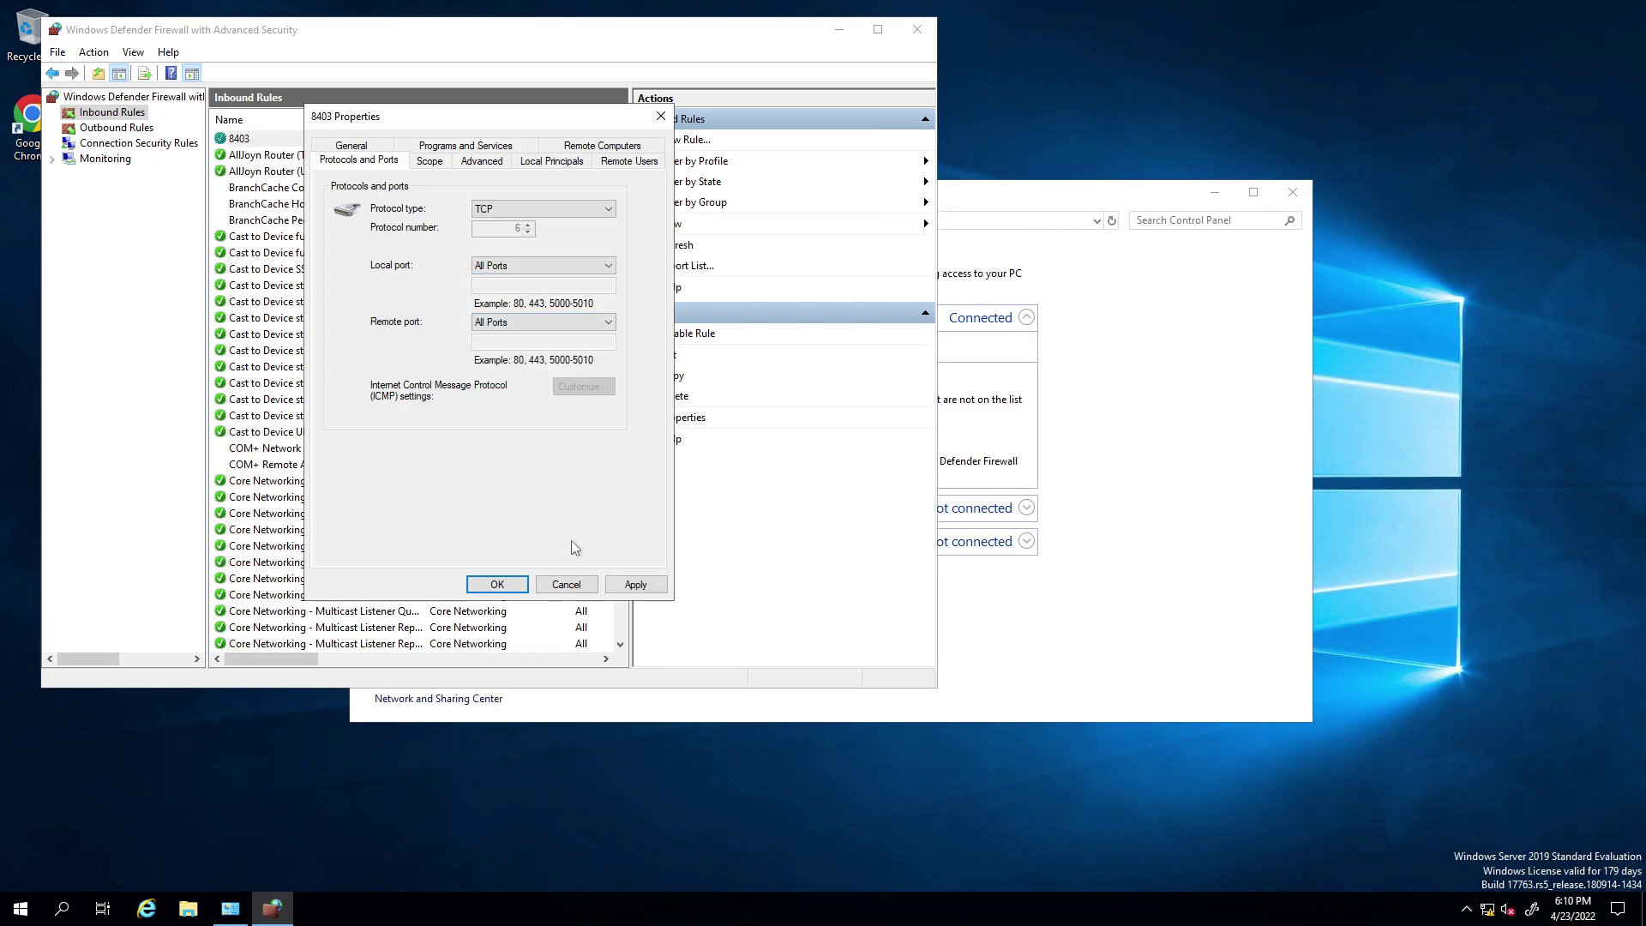
left_click(566, 584)
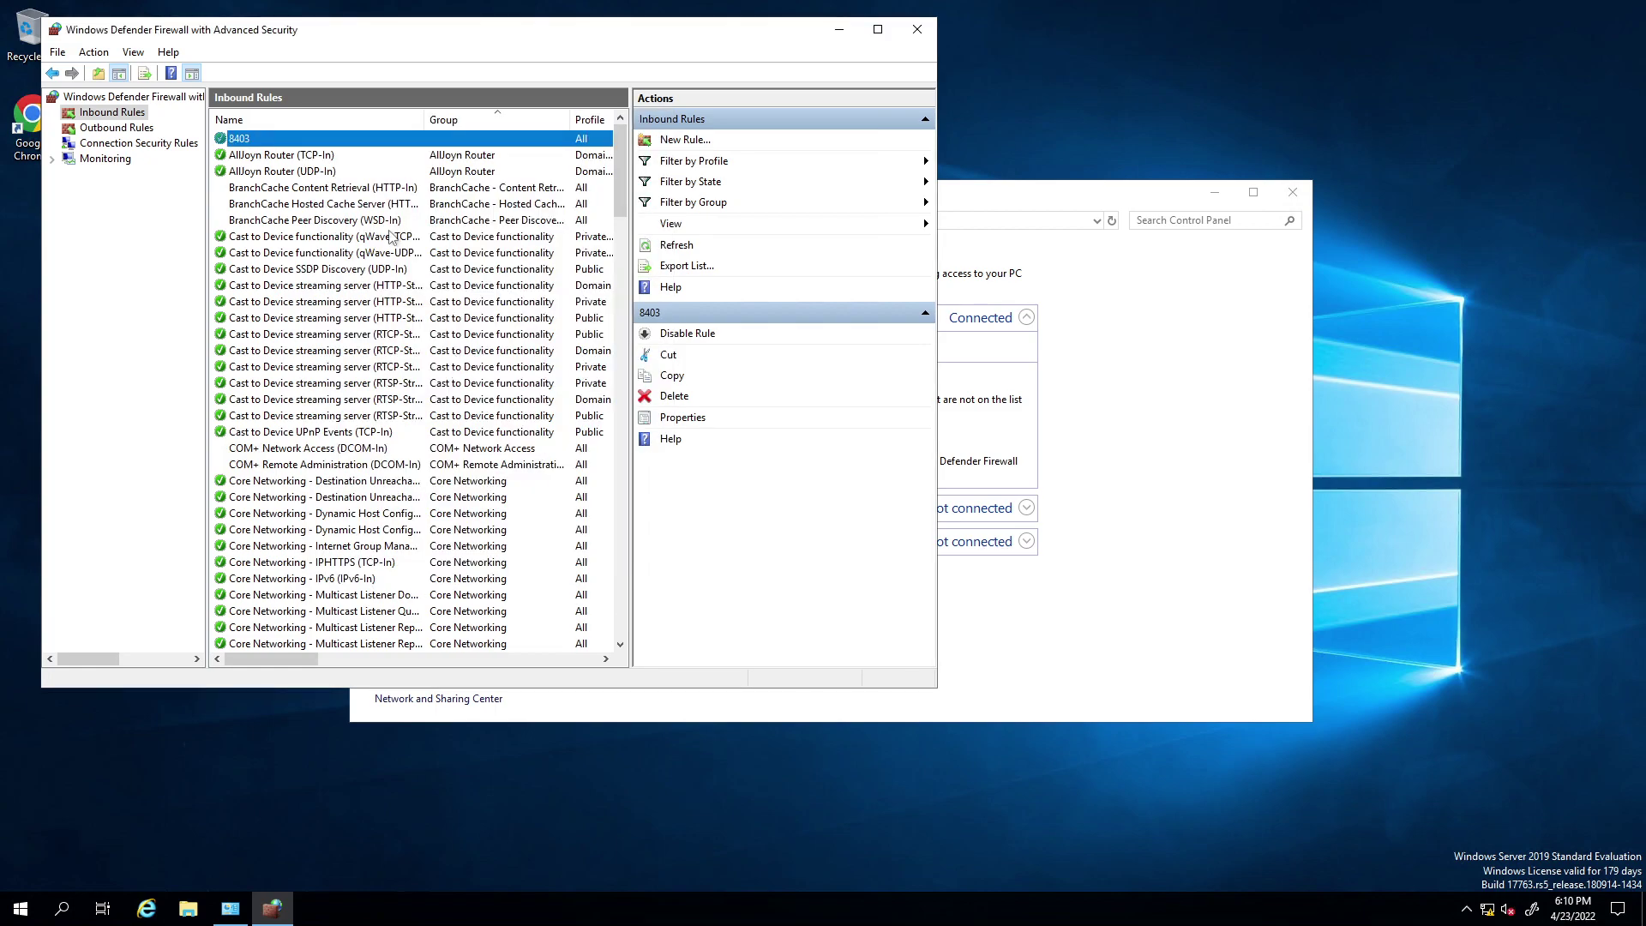
Step: Delete the outbound firewall rule 8403 on the remote client and confirm the deletion
left_click(139, 130)
right_click(237, 140)
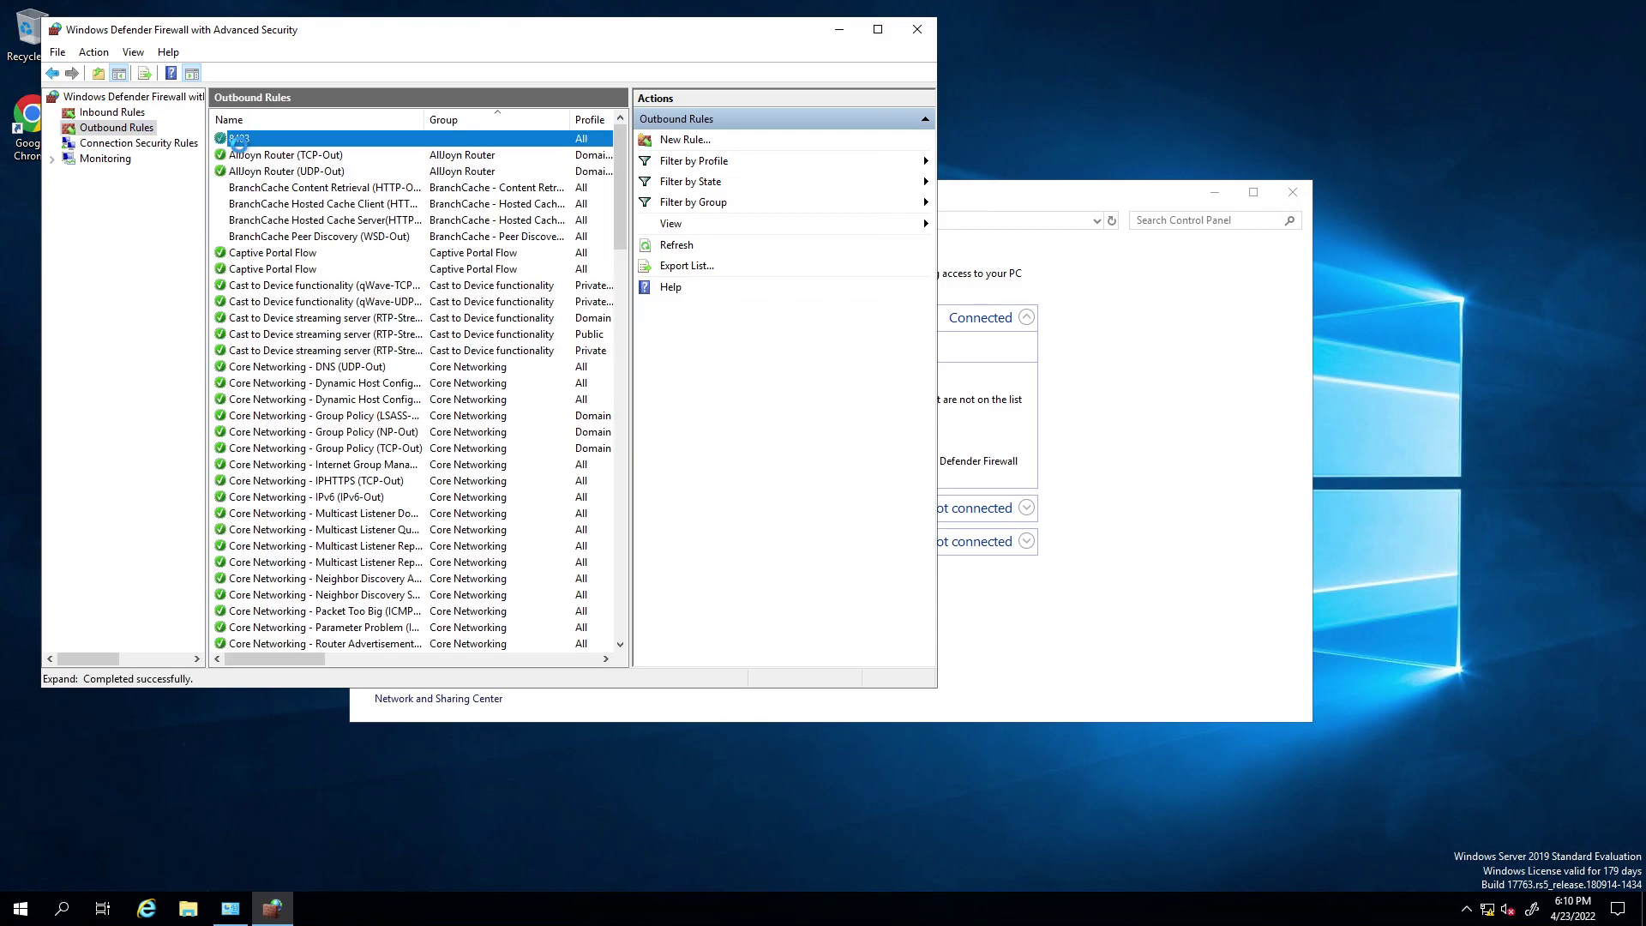
left_click(287, 220)
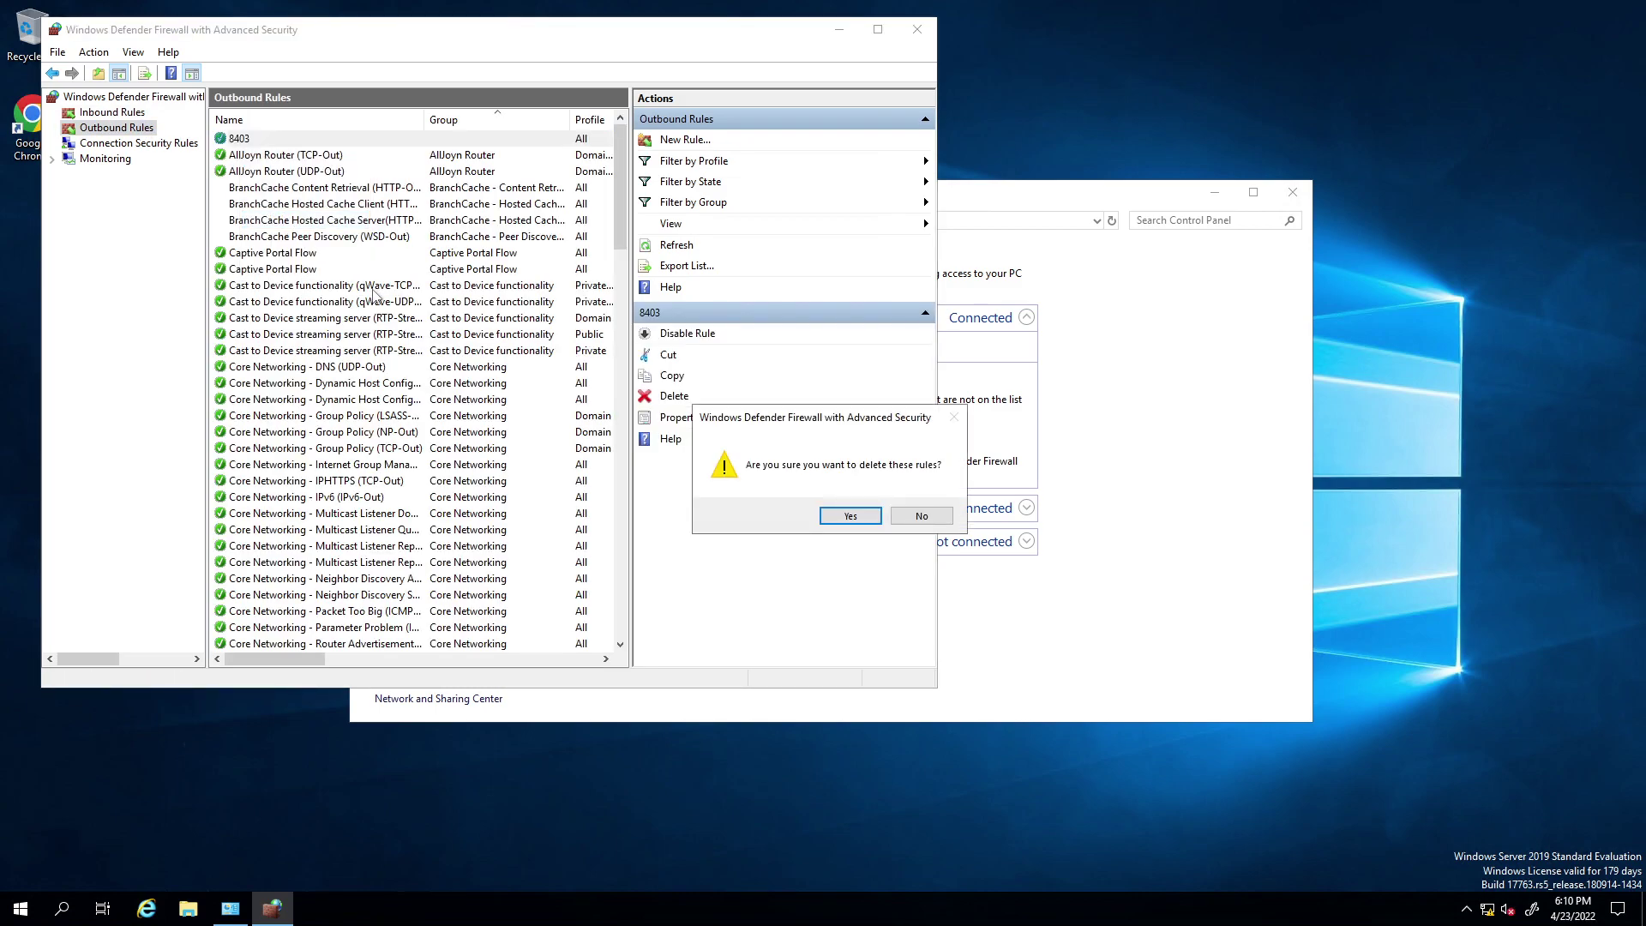
left_click(849, 518)
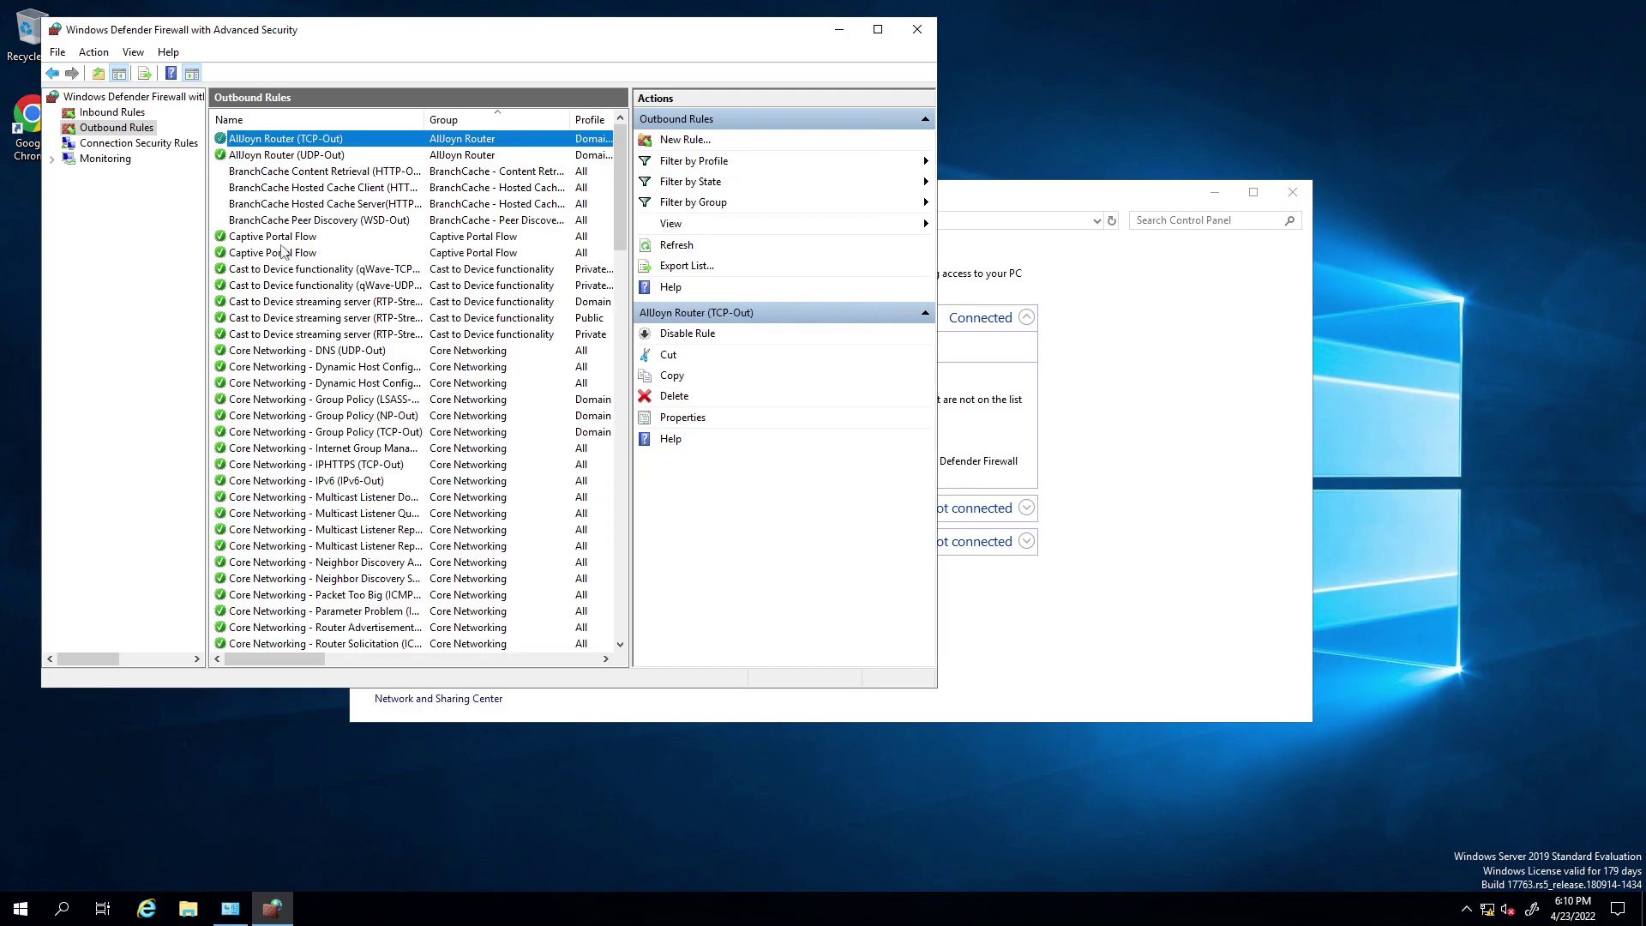
Step: Delete the inbound firewall rule 8403 on the remote client and confirm the deletion
left_click(116, 112)
left_click(239, 140)
right_click(240, 143)
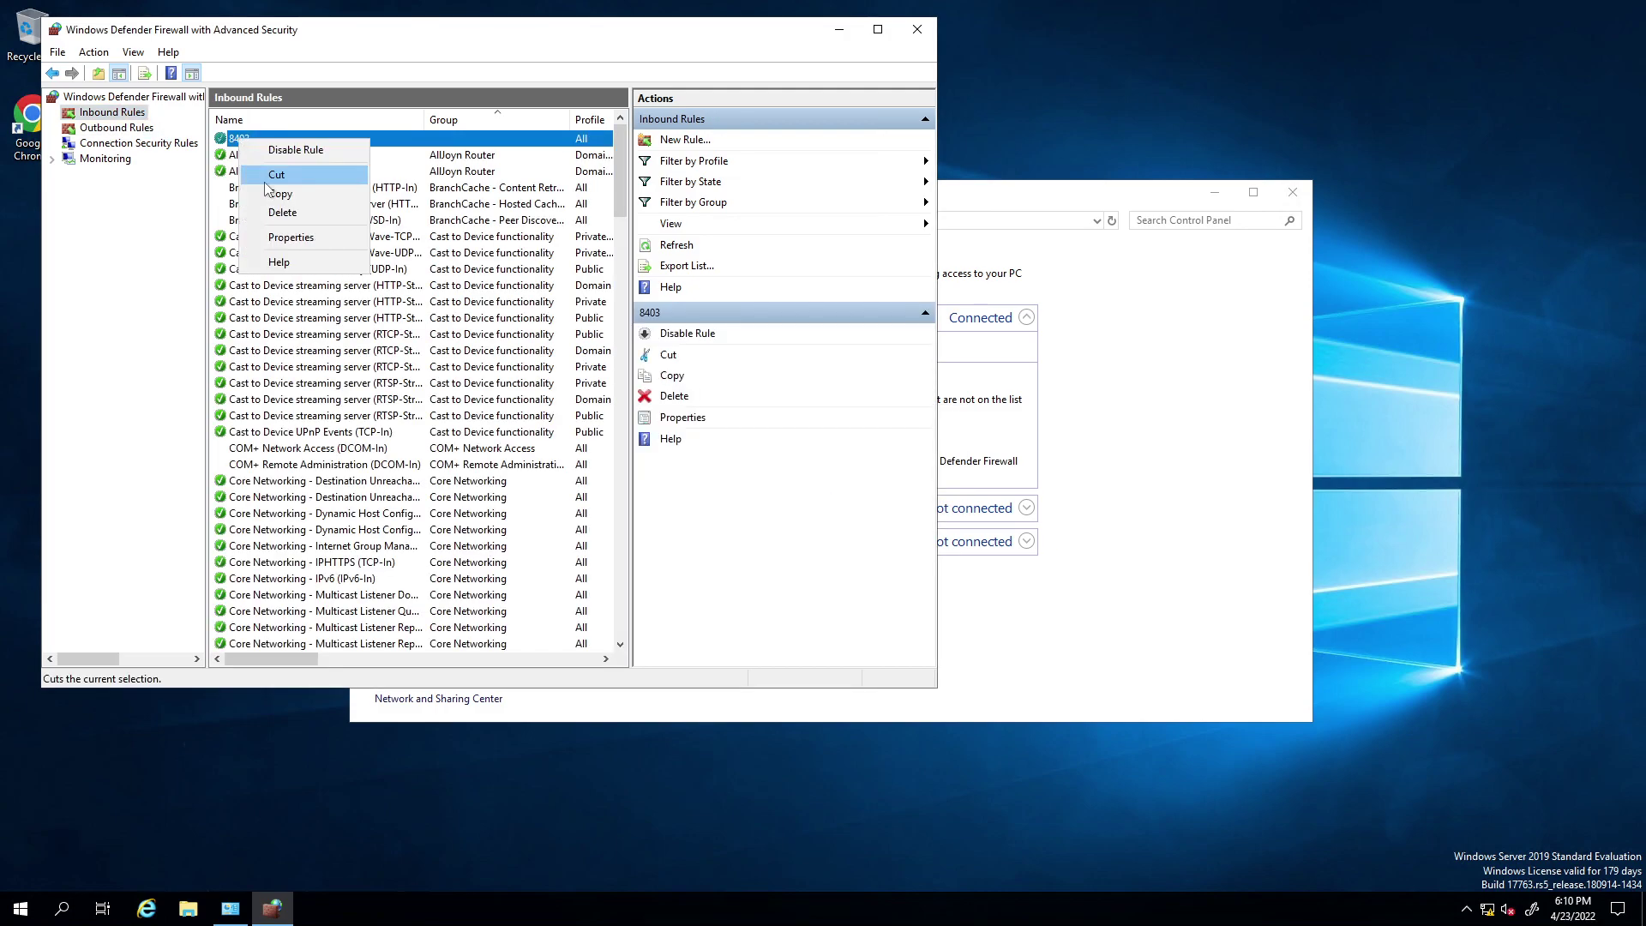
left_click(283, 212)
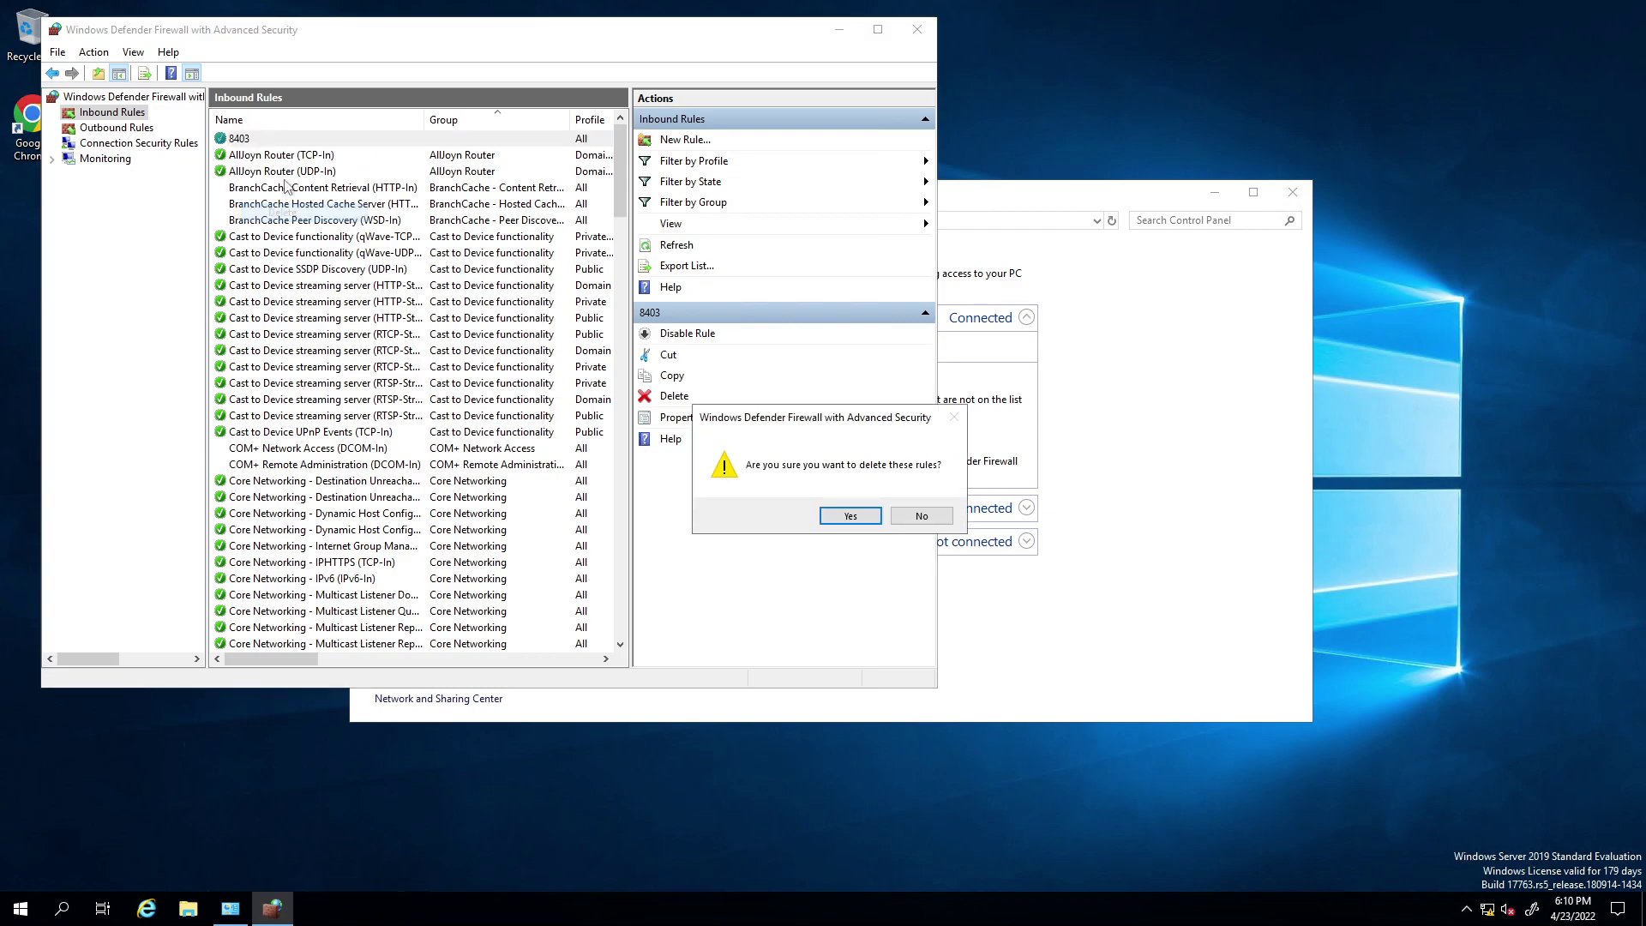
key("Return")
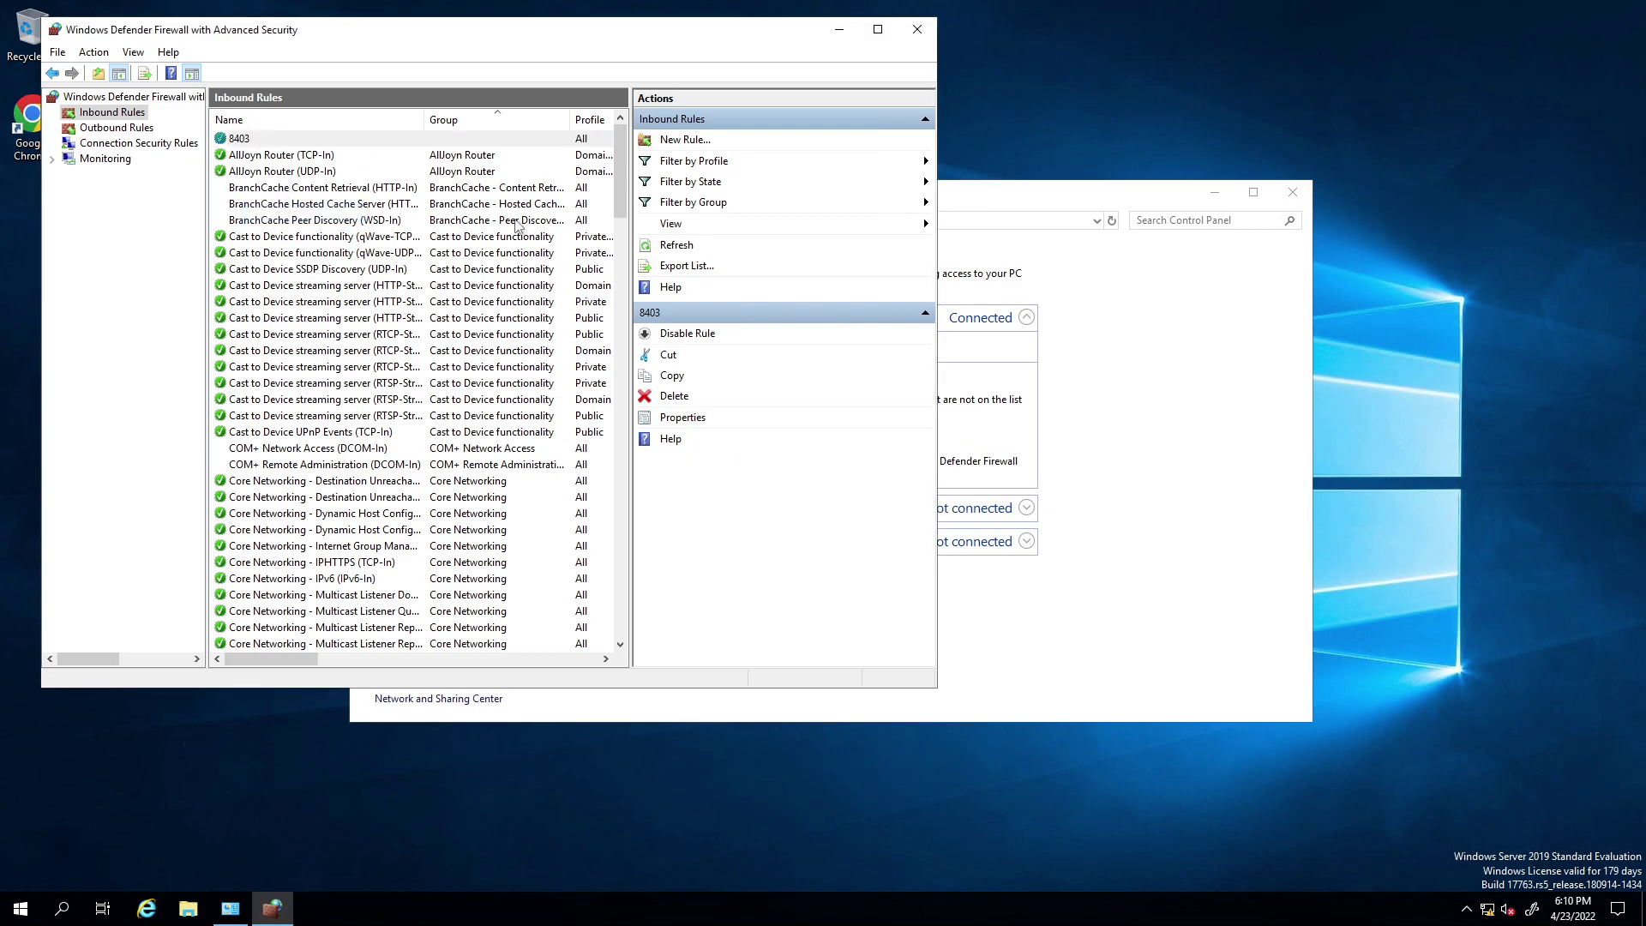
Step: Turn off Windows Defender Firewall for domain networks on the remote client from its Control Panel, and close that window
left_click(20, 907)
left_click(478, 523)
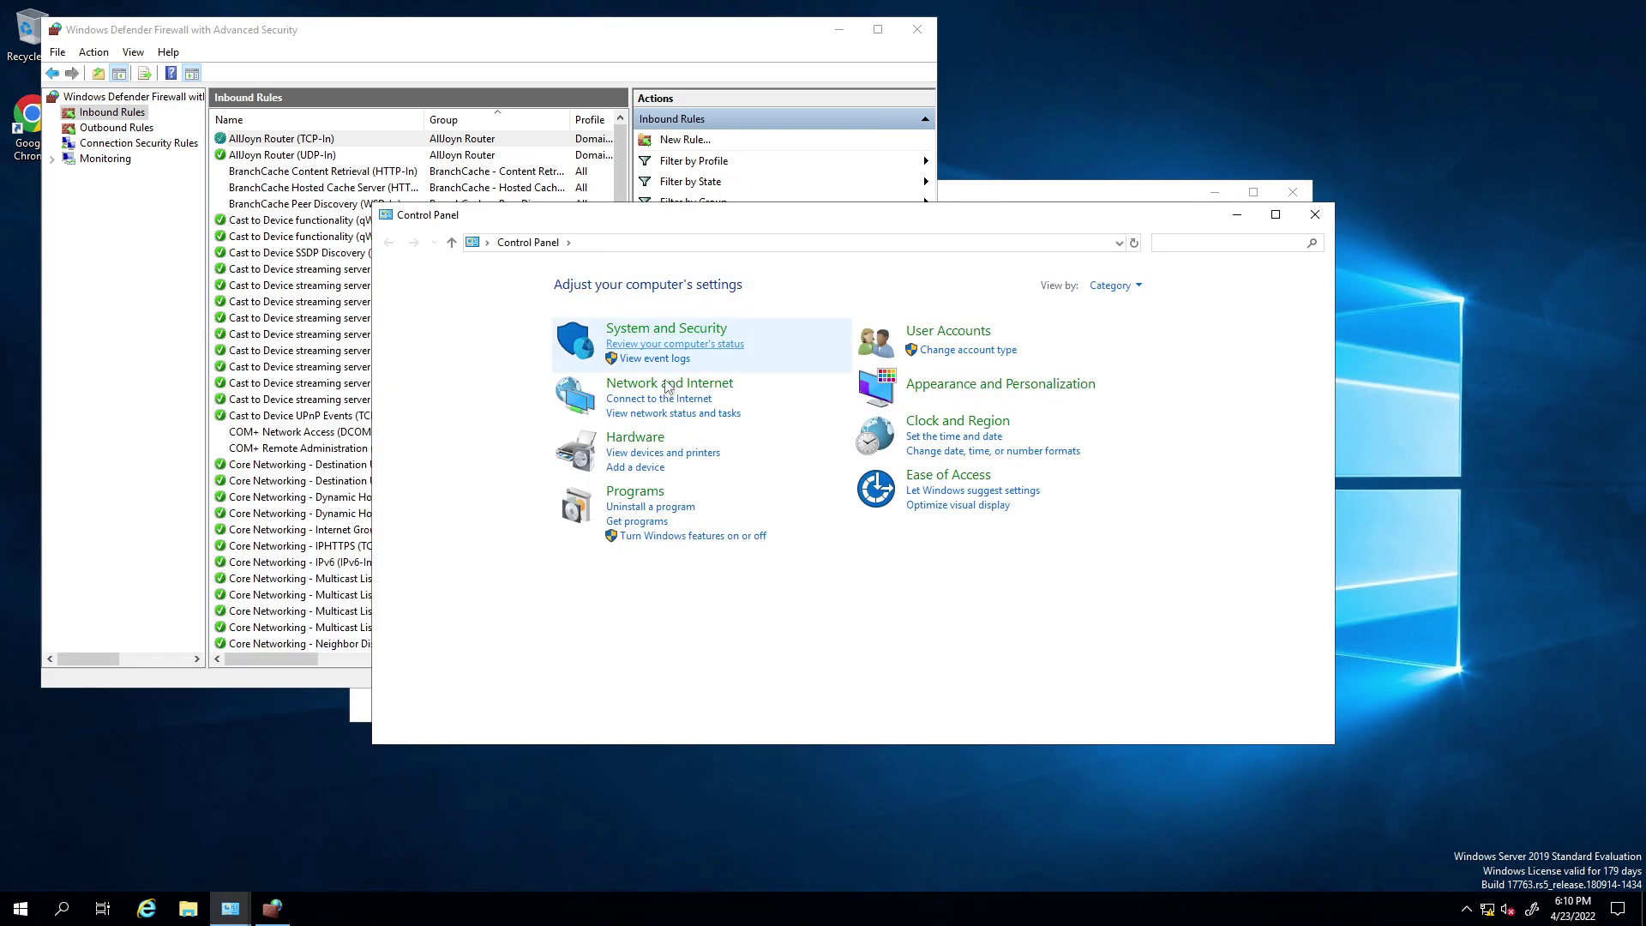
left_click(684, 329)
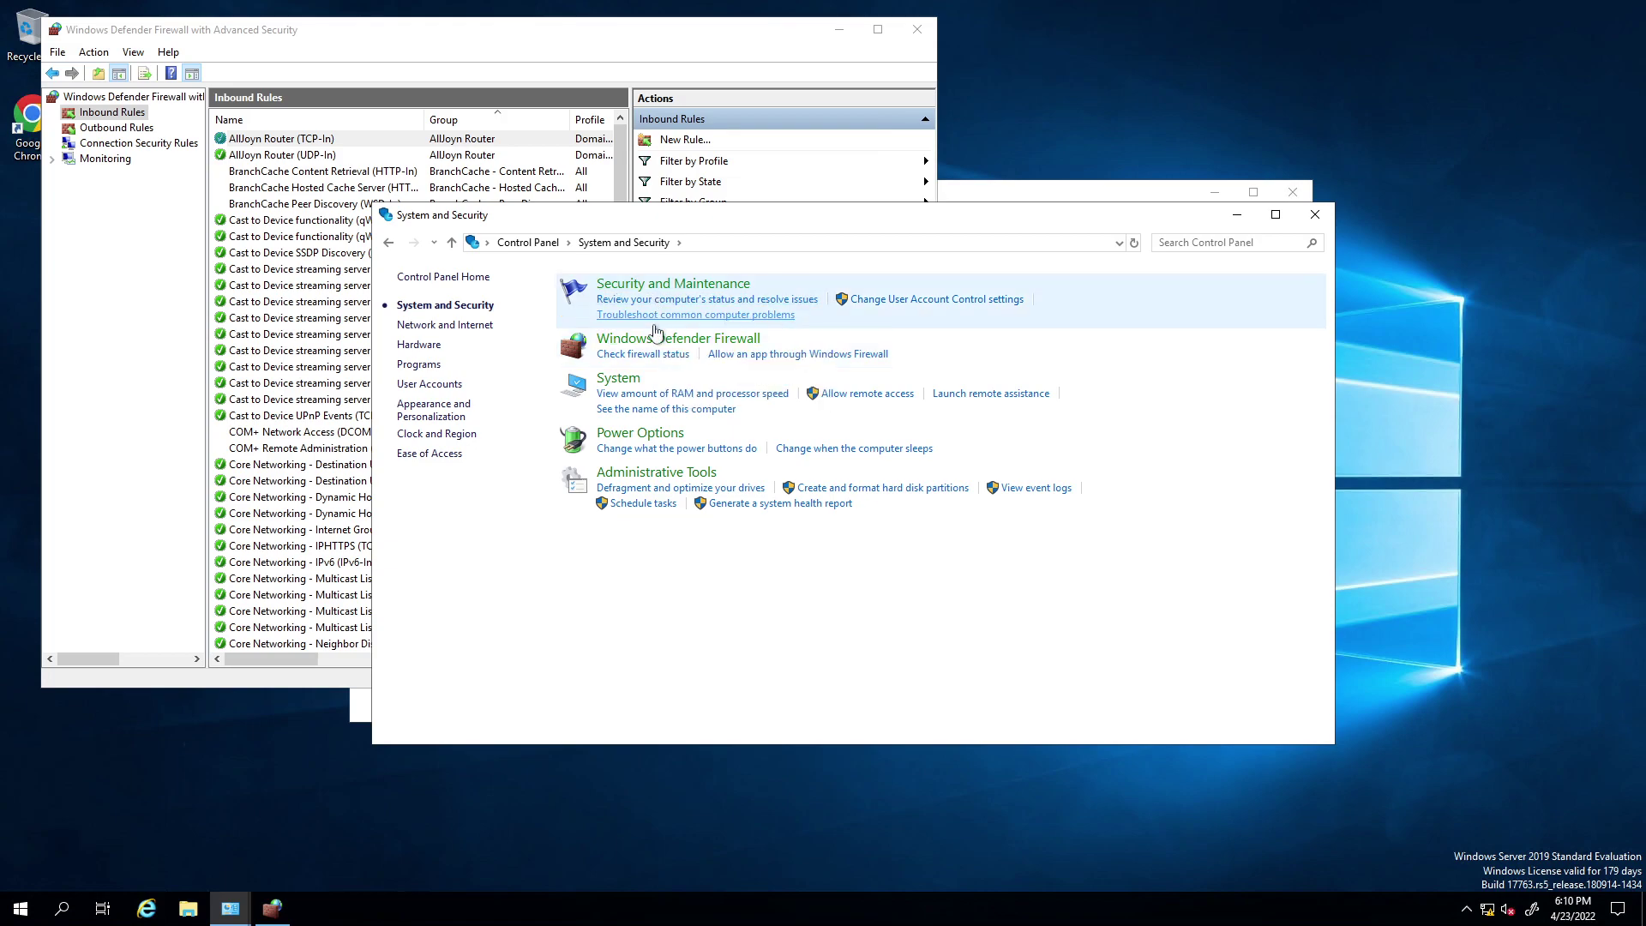
left_click(653, 338)
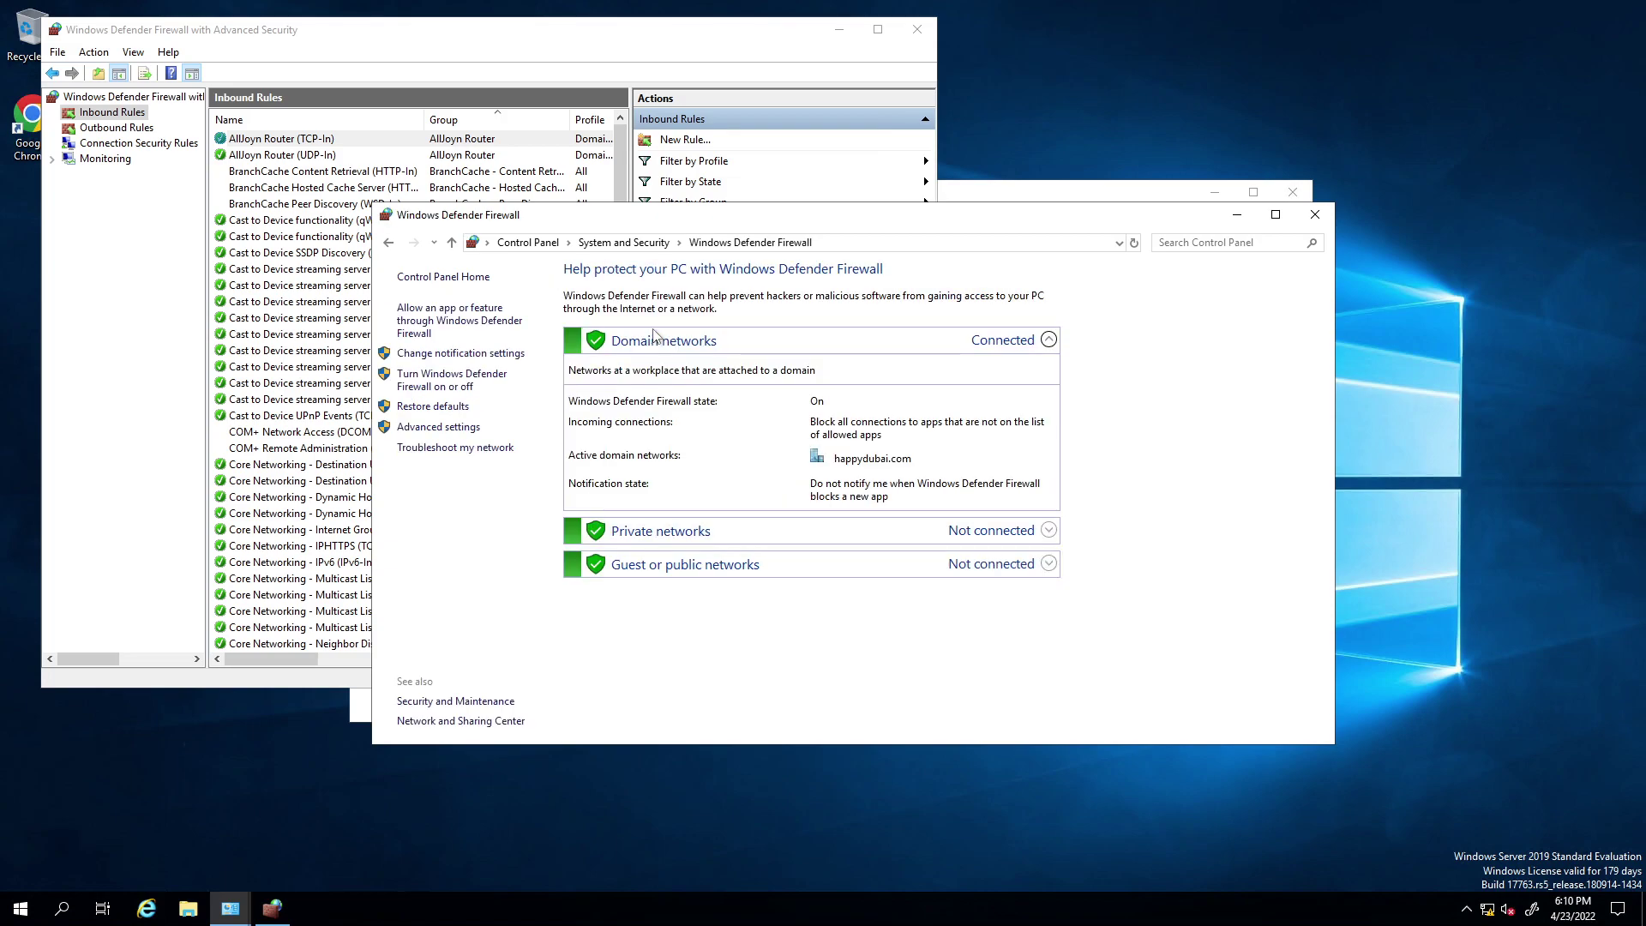
left_click(470, 381)
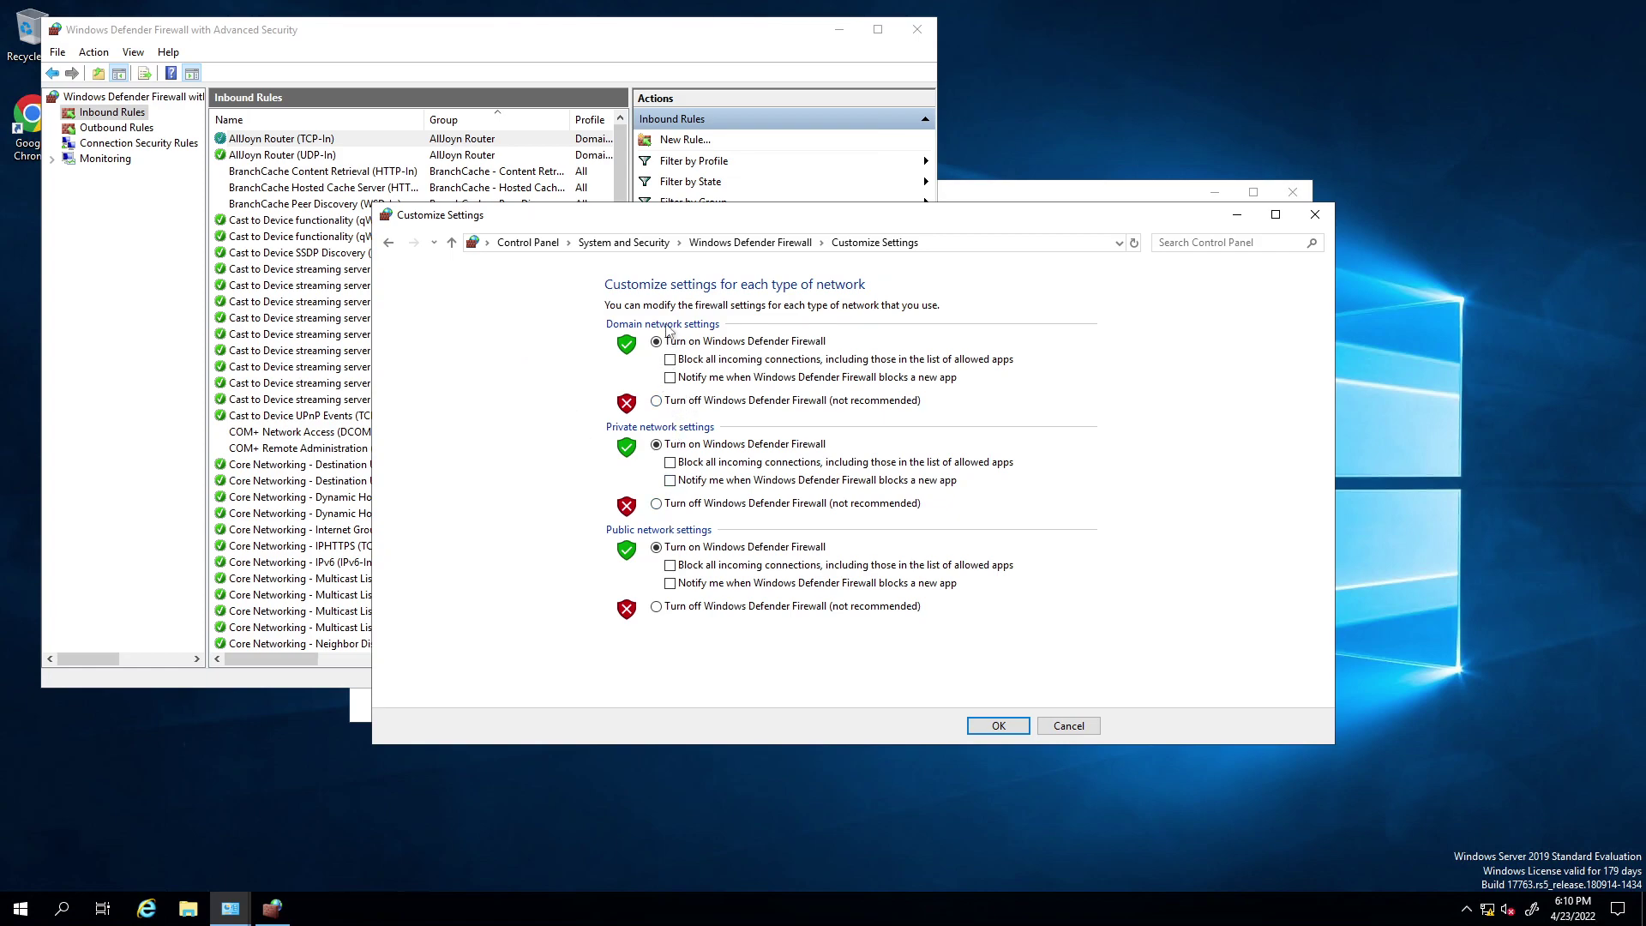
left_click(657, 400)
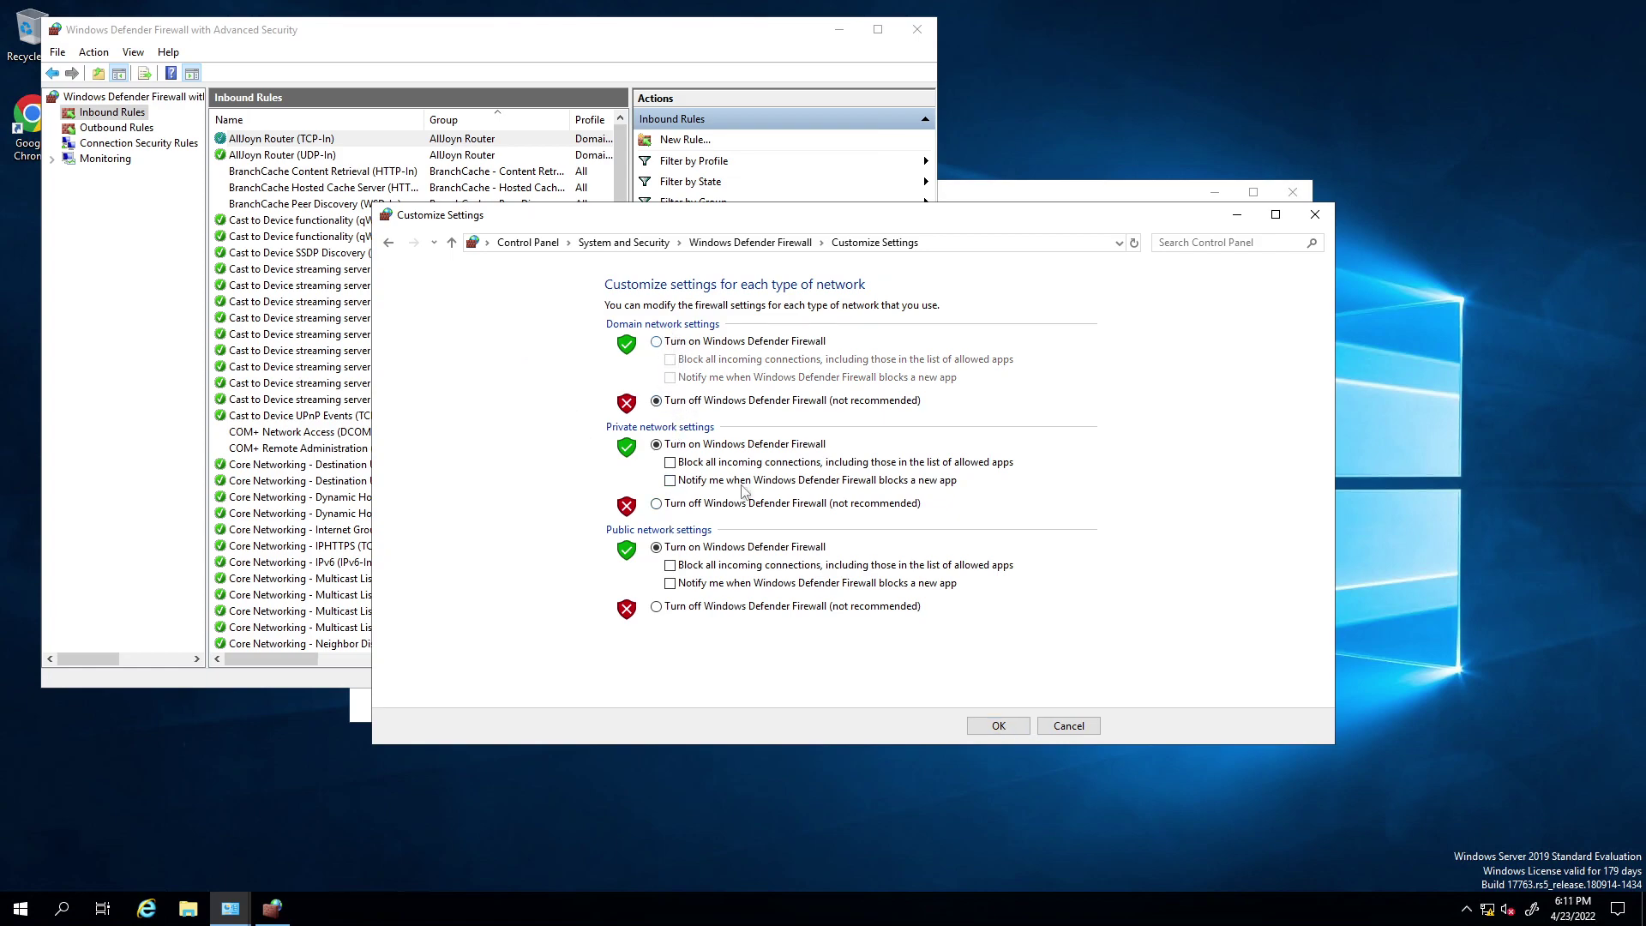
left_click(999, 726)
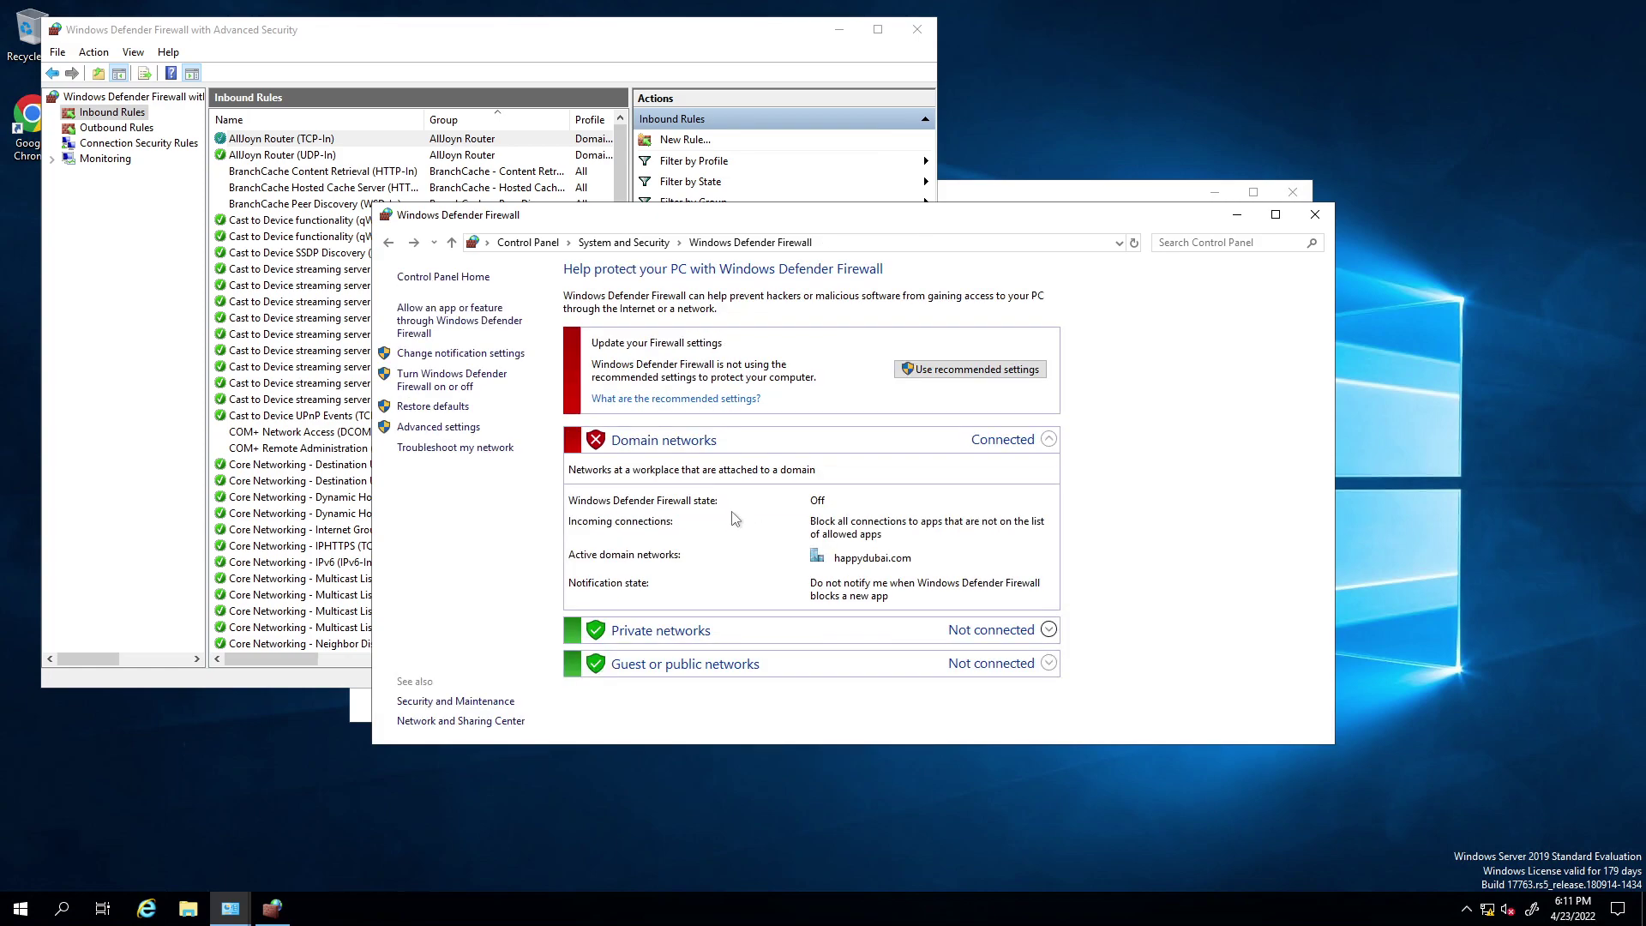
left_click(1315, 214)
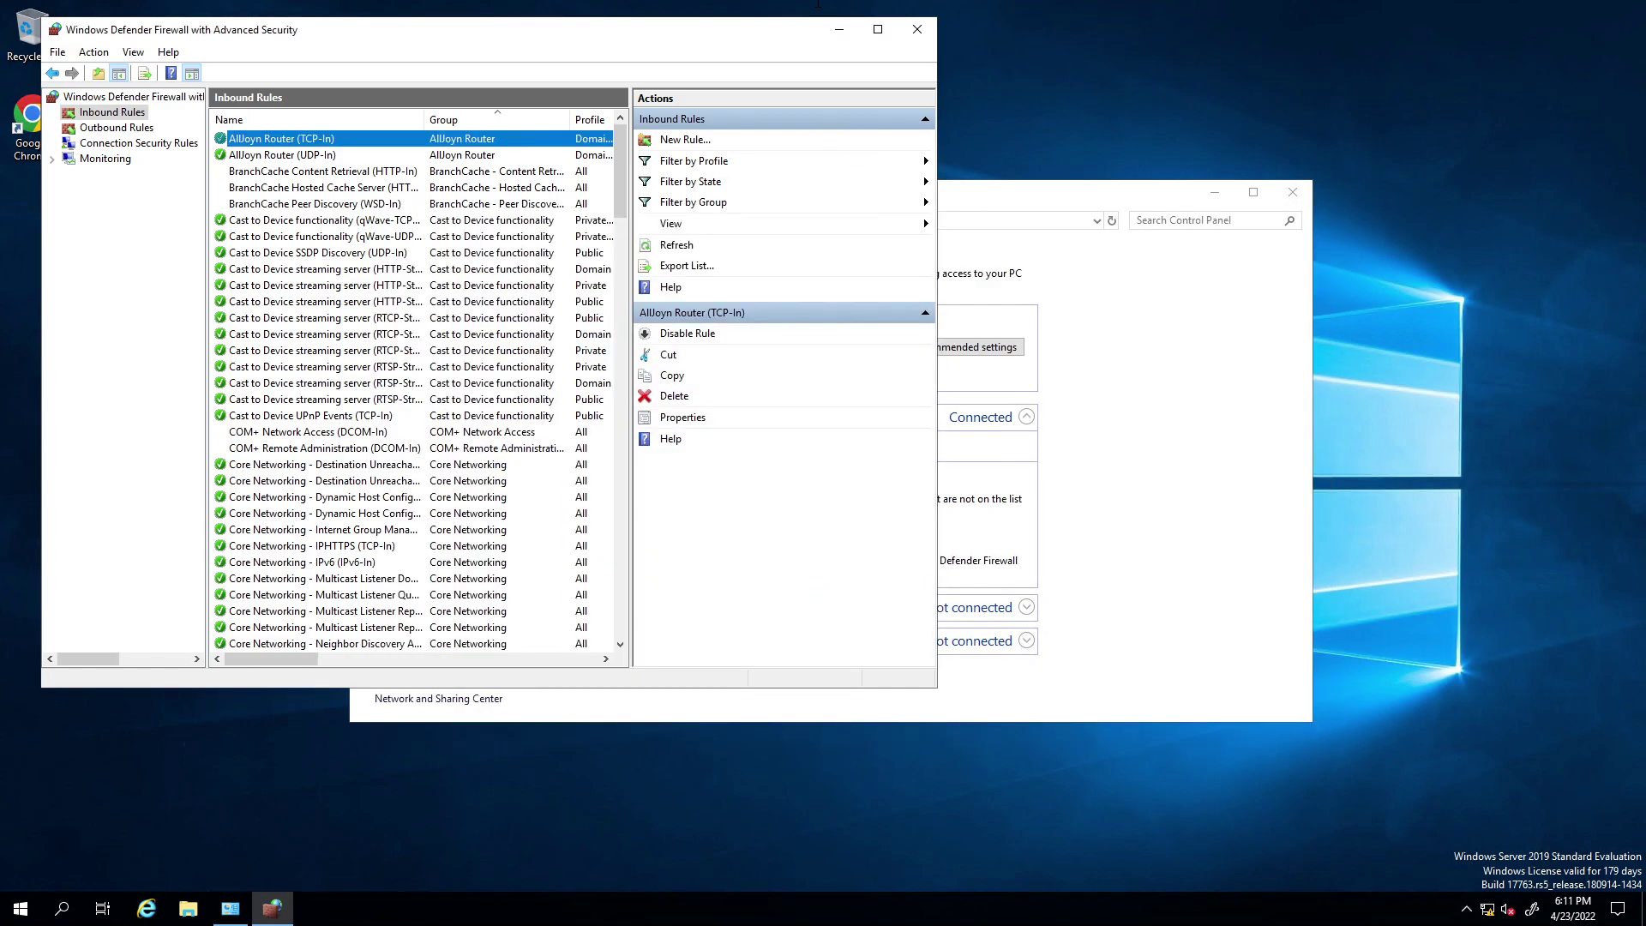
Step: Leave the remote desktop session of 10.20.30.245 and open Windows Defender Firewall from the CommServe's Control Panel
mouse_move(888, 7)
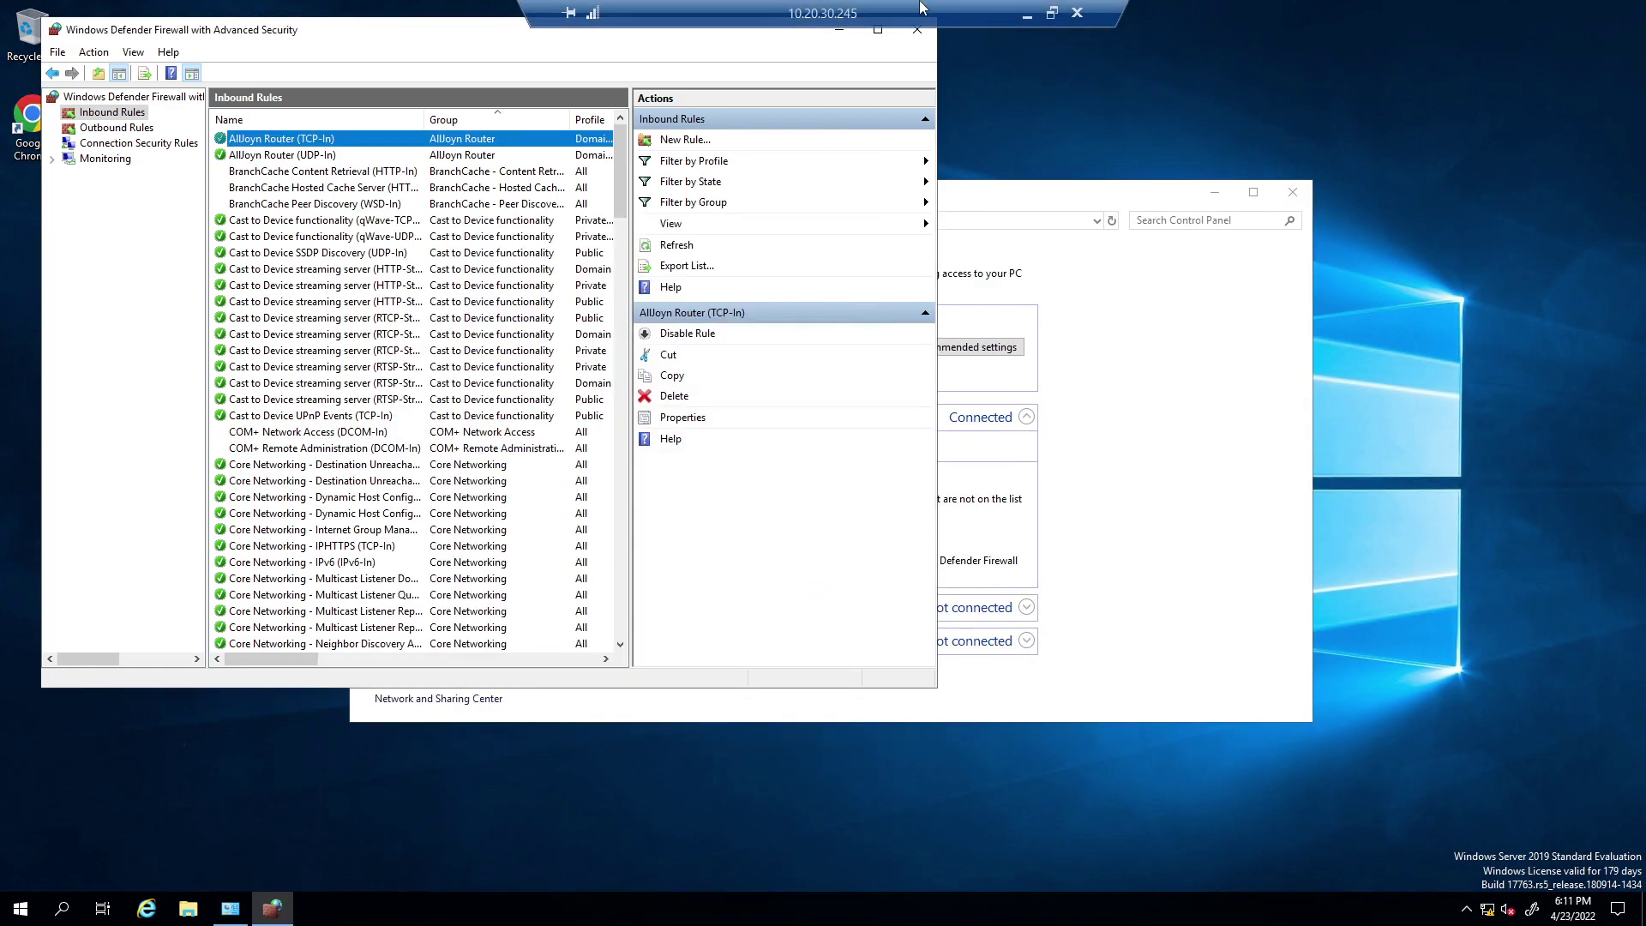
left_click(1091, 11)
left_click(747, 38)
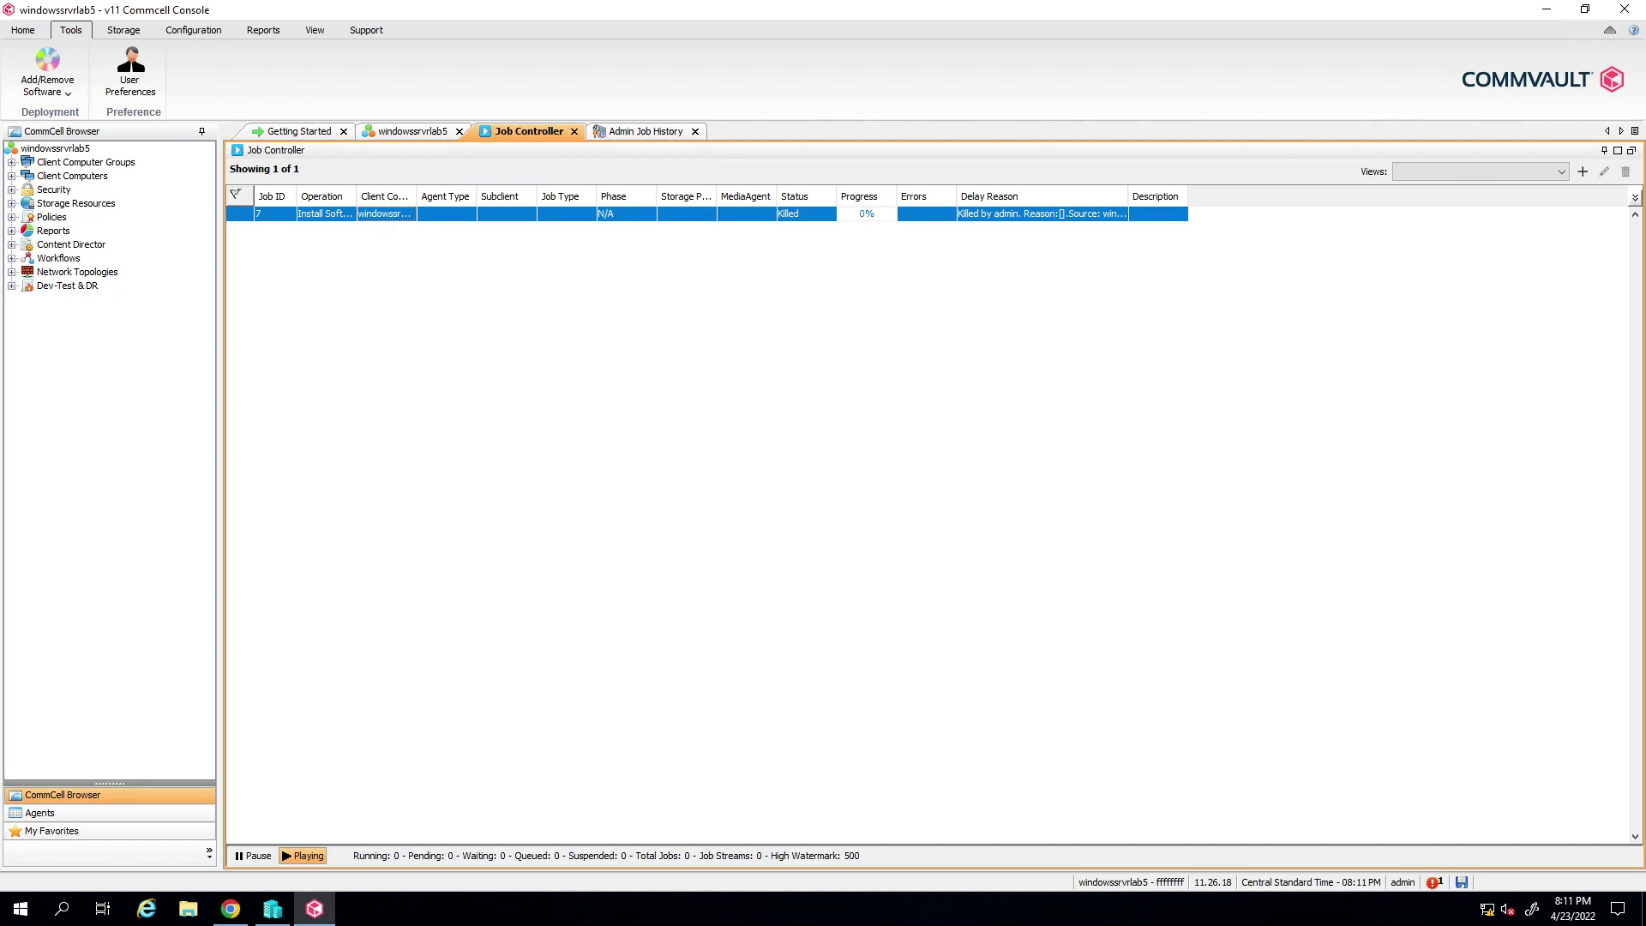
left_click(20, 908)
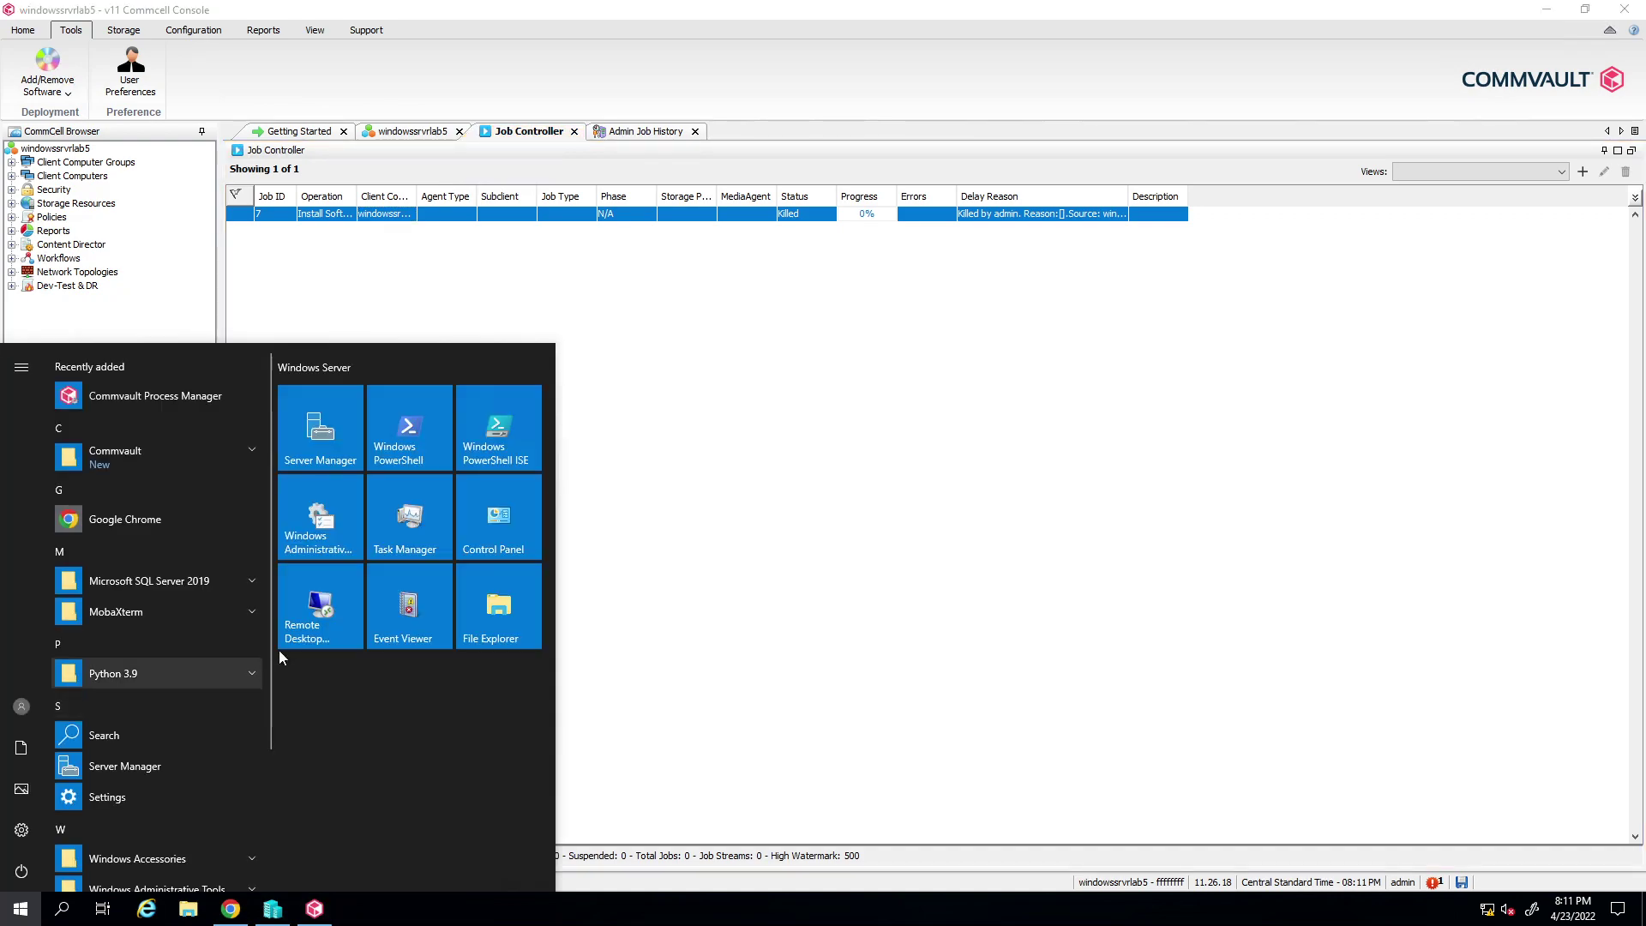
left_click(514, 548)
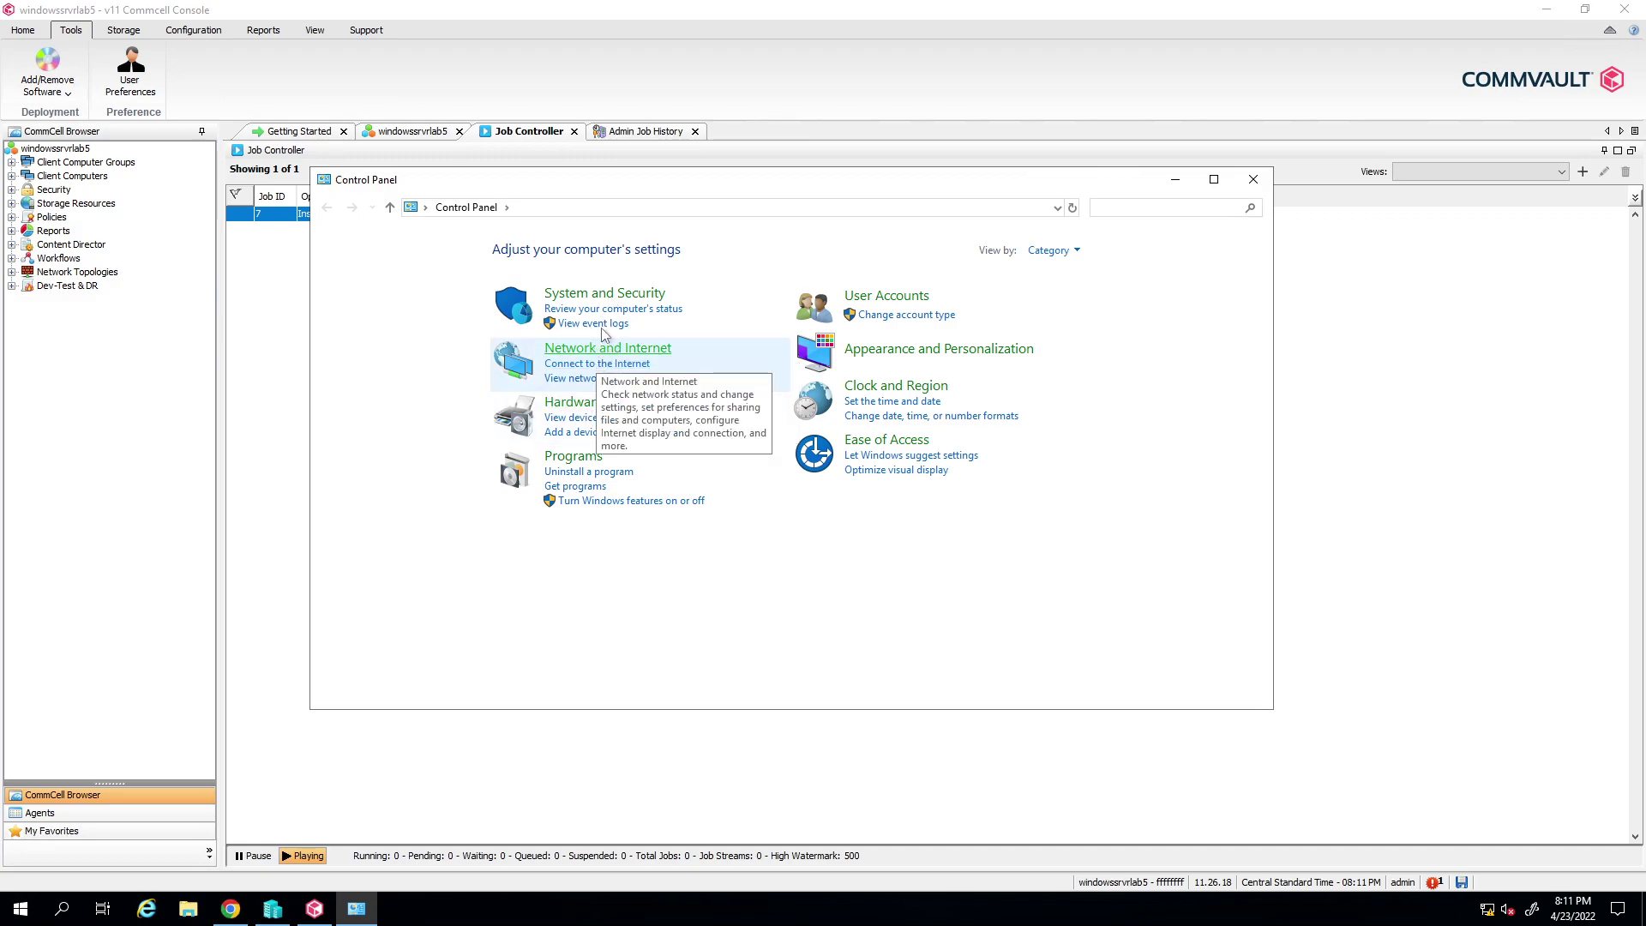
left_click(611, 305)
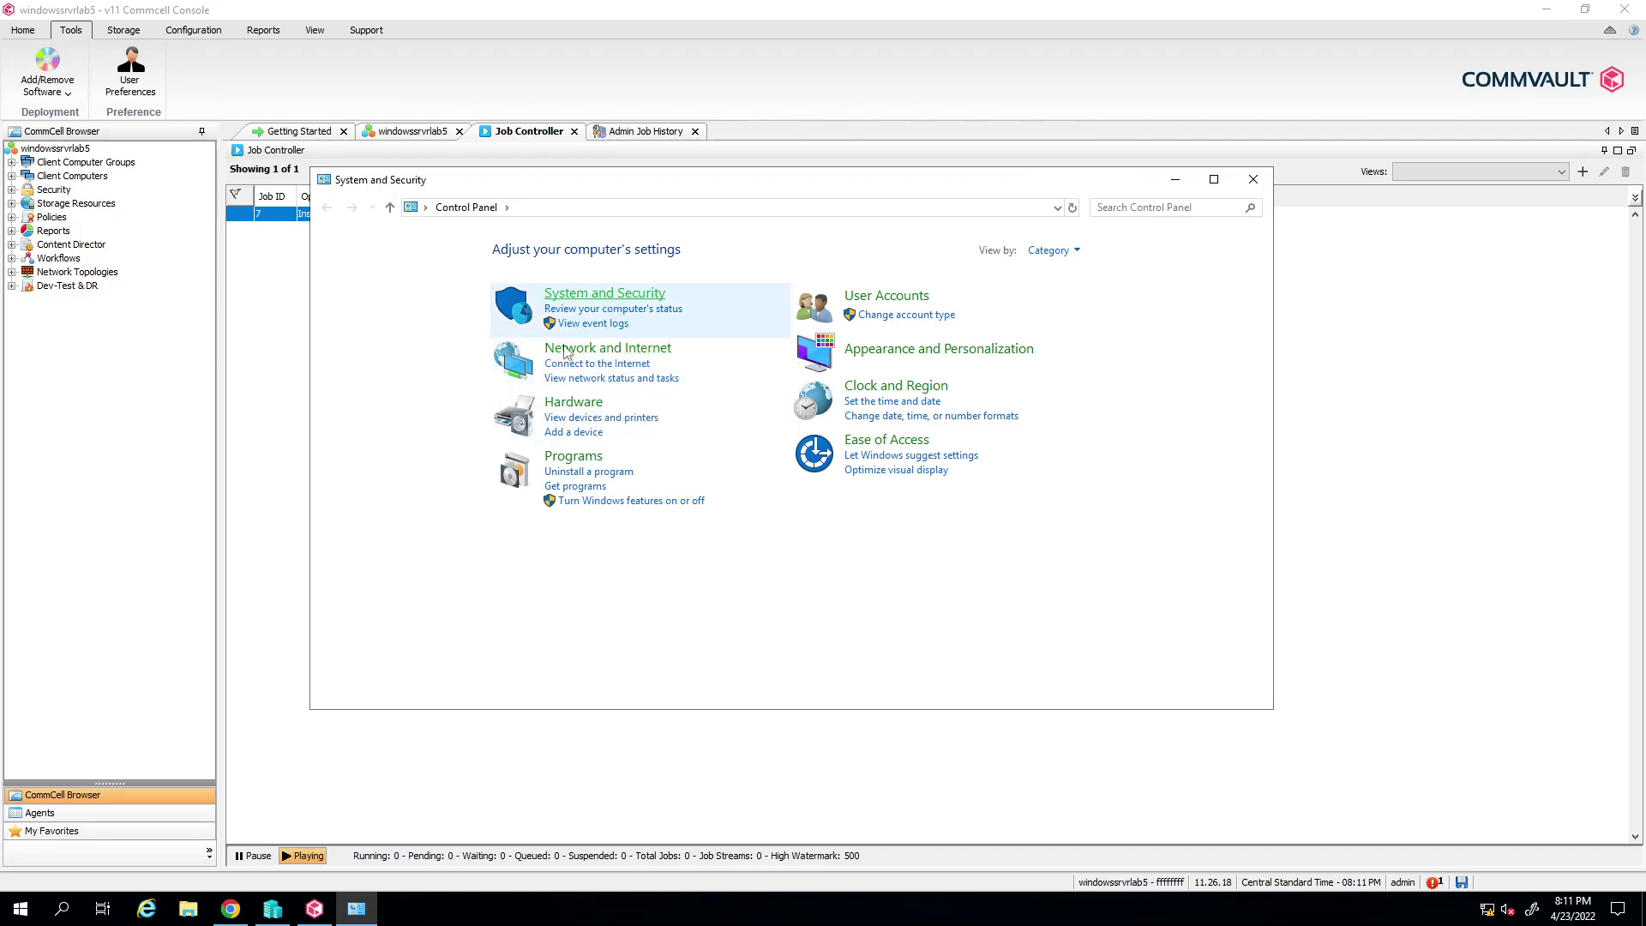
left_click(617, 293)
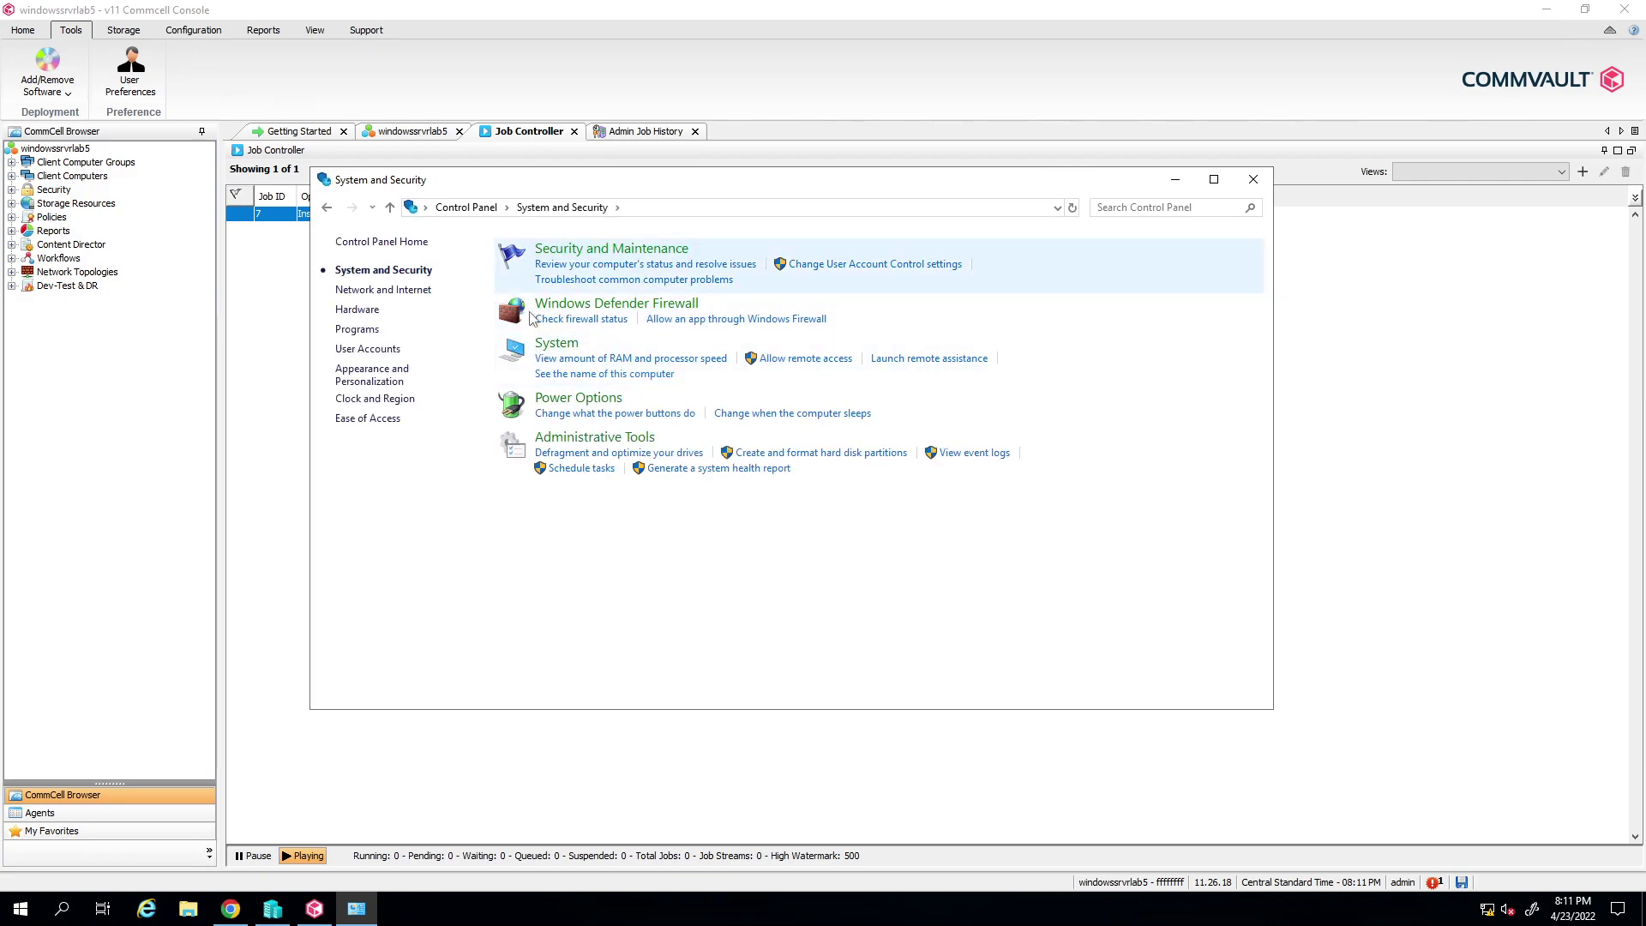
left_click(597, 306)
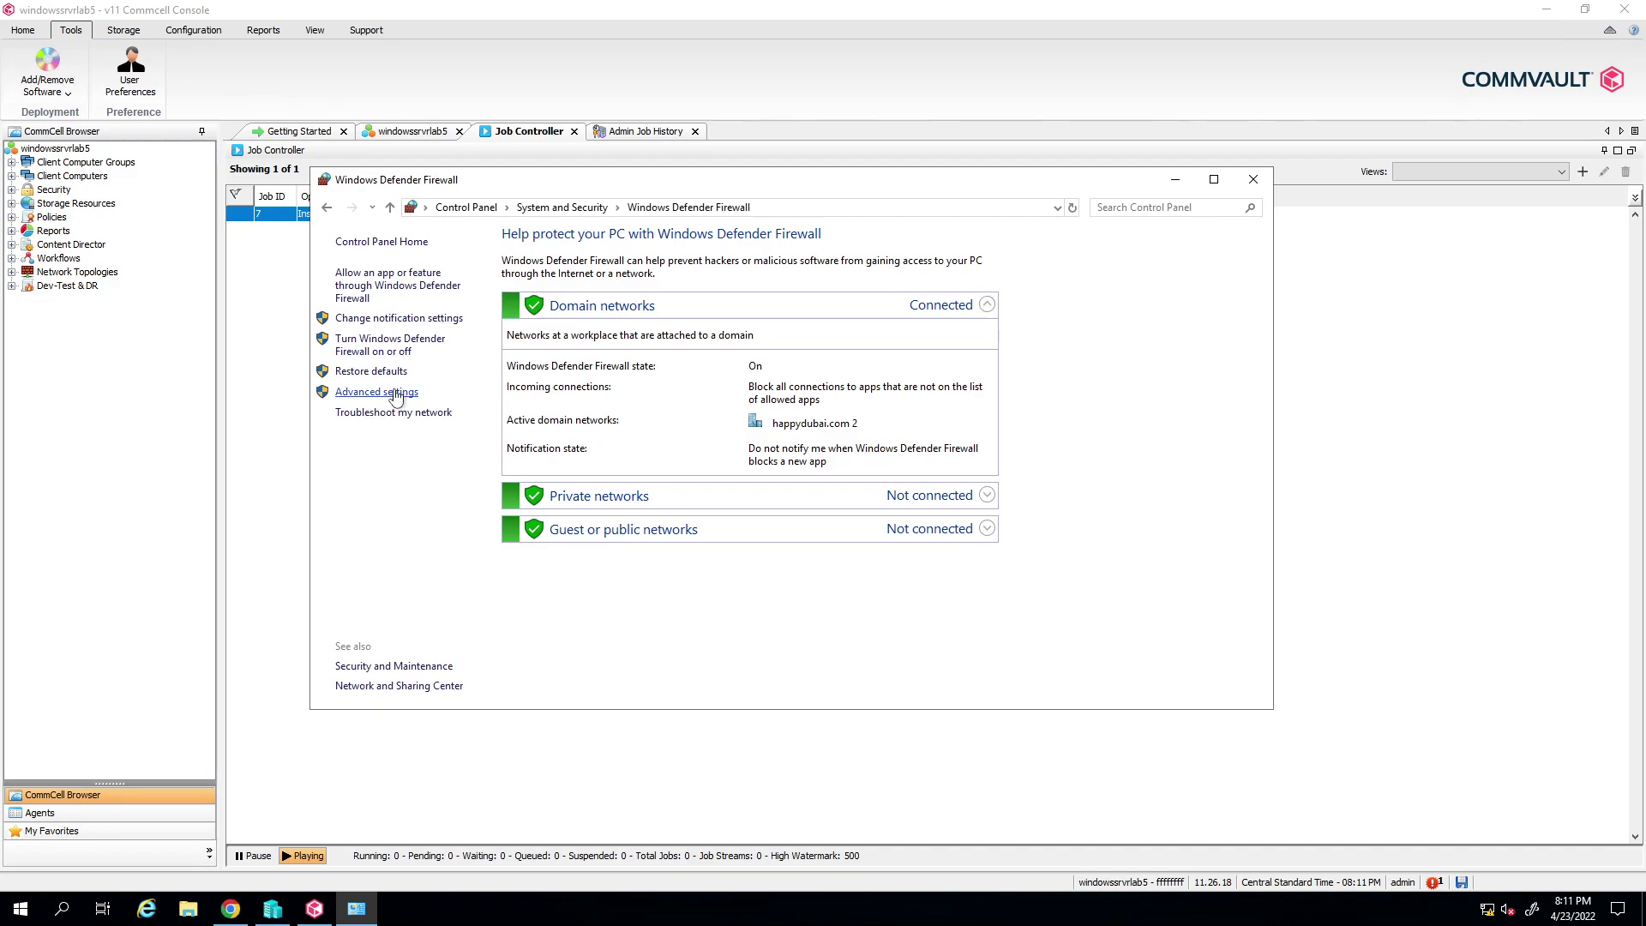
Step: Turn off Windows Defender Firewall for domain networks on the CommServe and close the firewall window
left_click(387, 352)
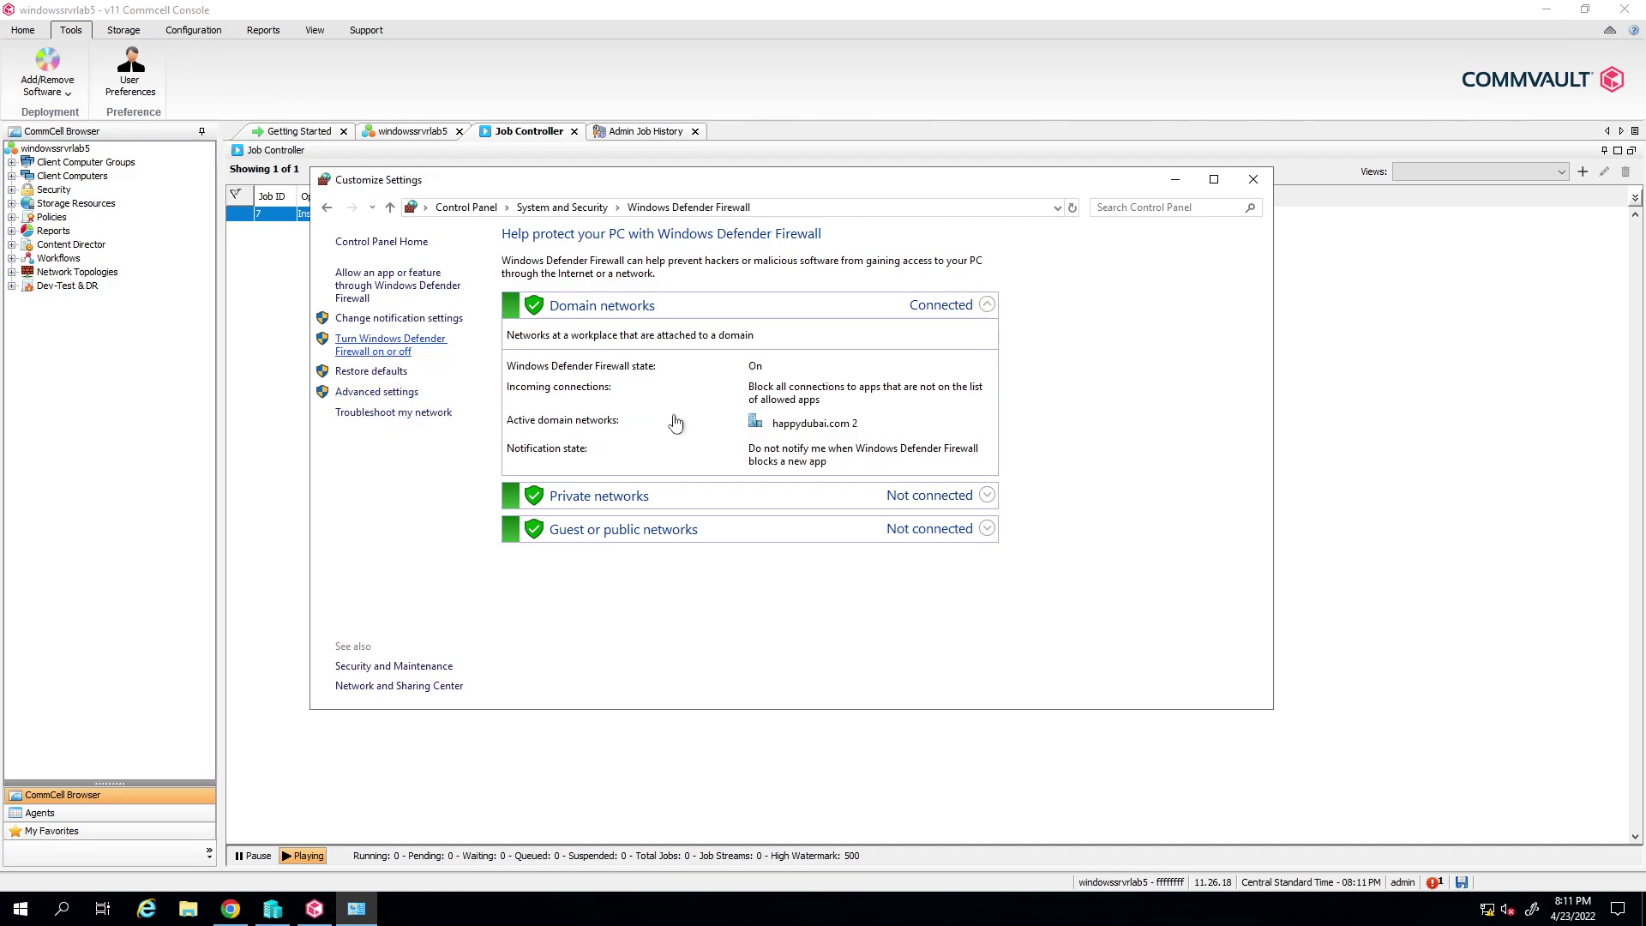
left_click(595, 366)
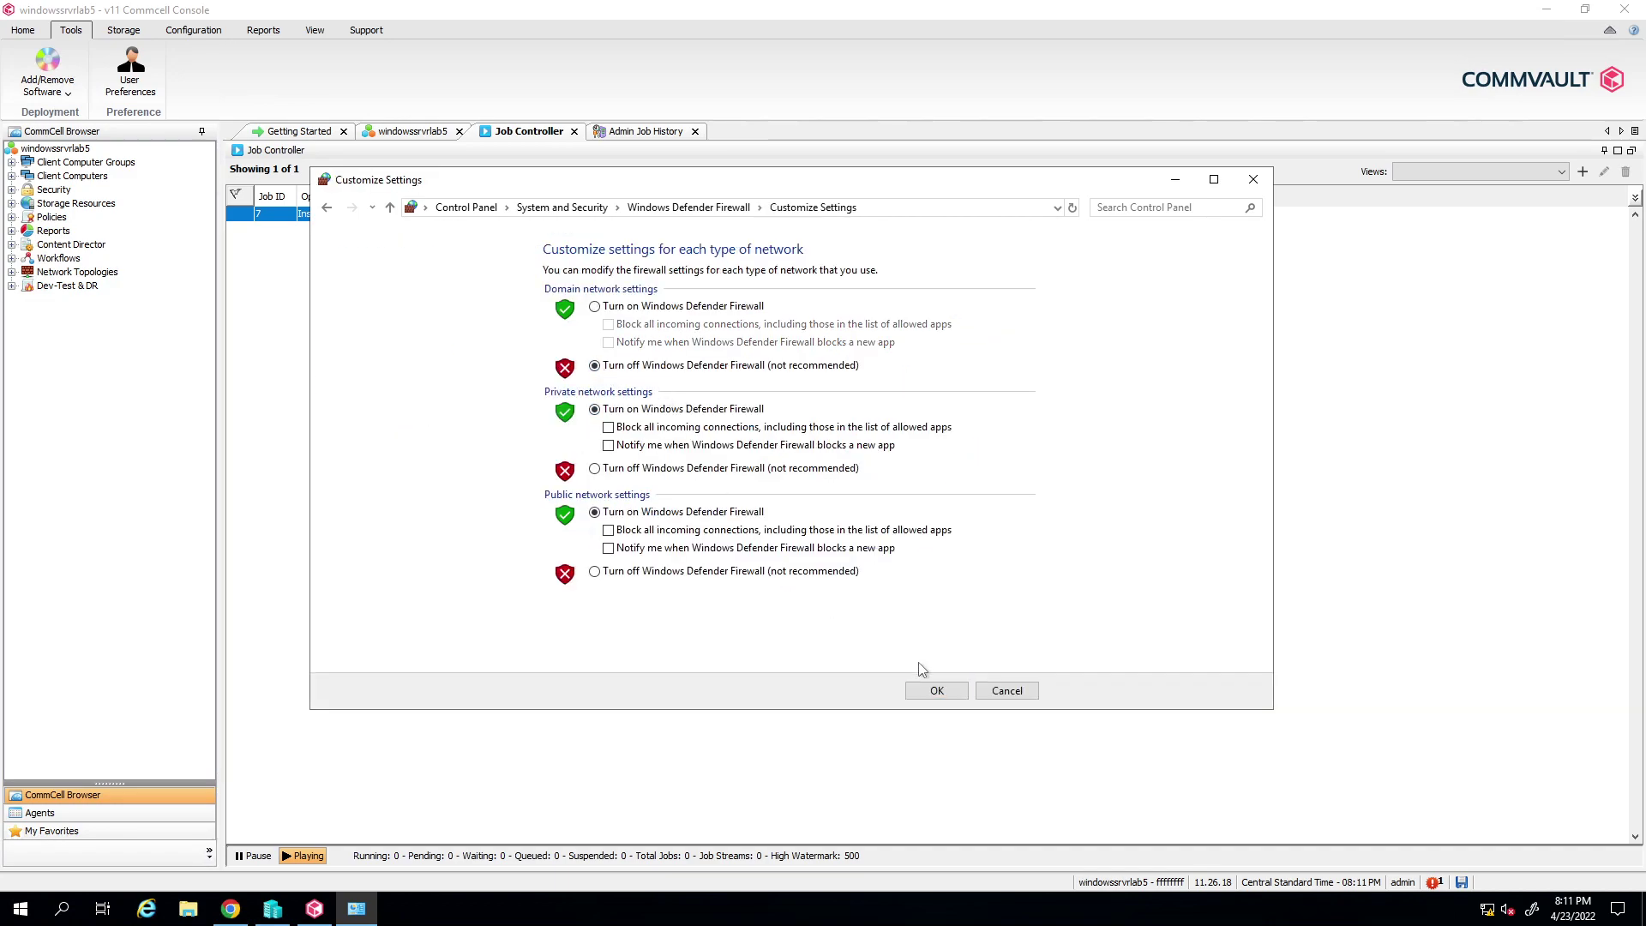
left_click(937, 691)
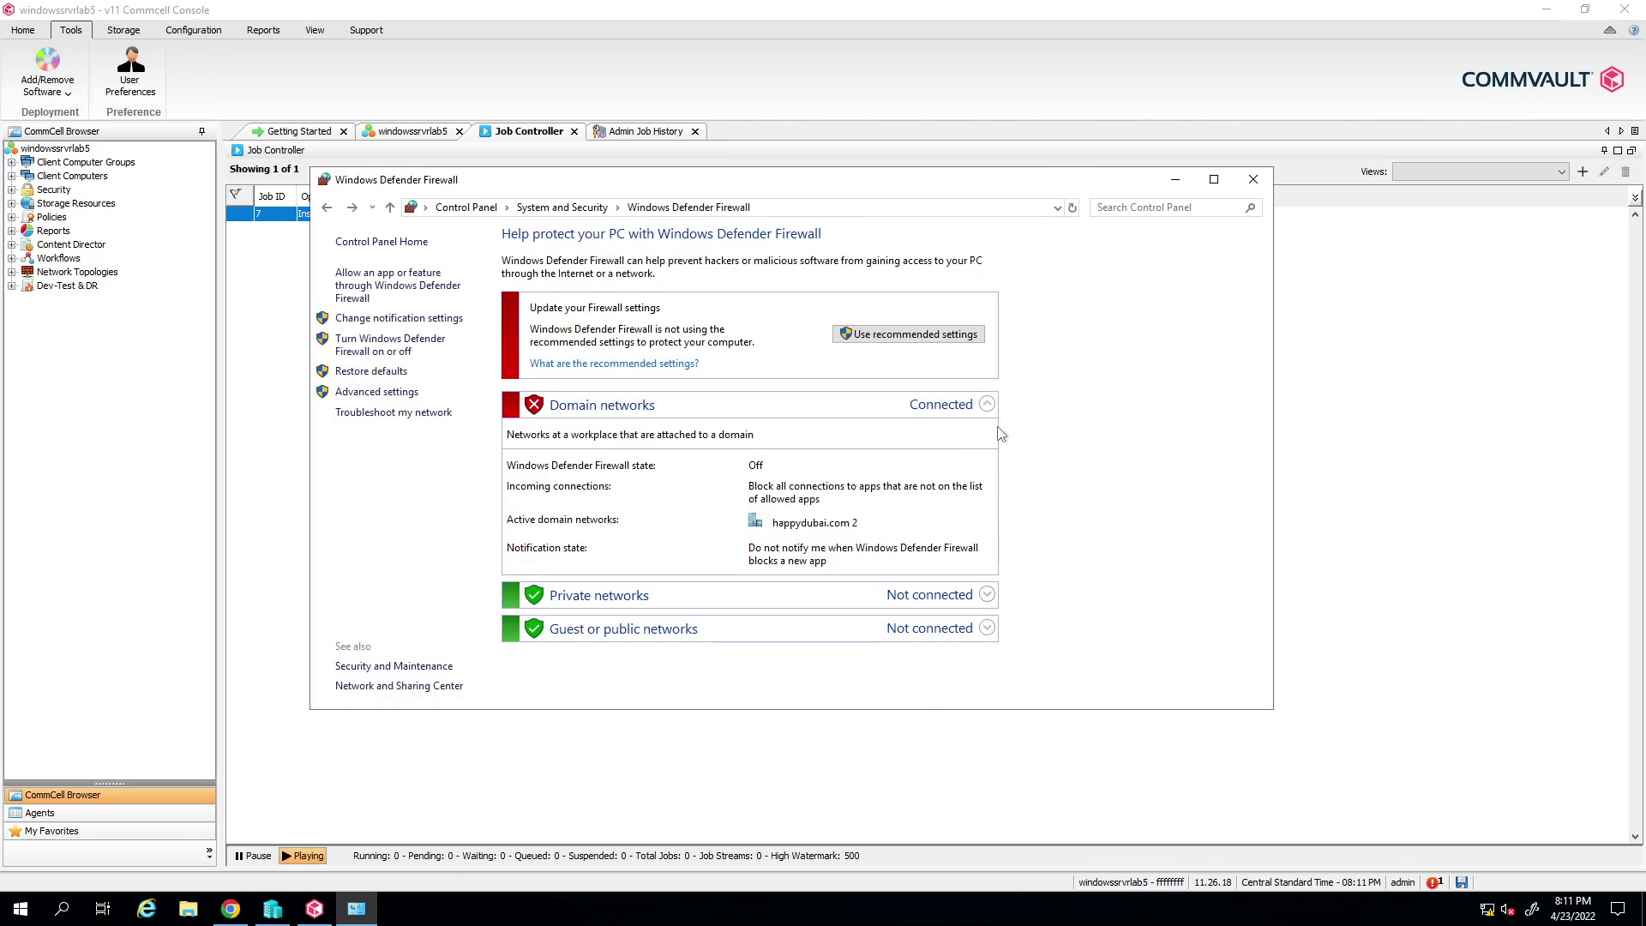
left_click(1254, 179)
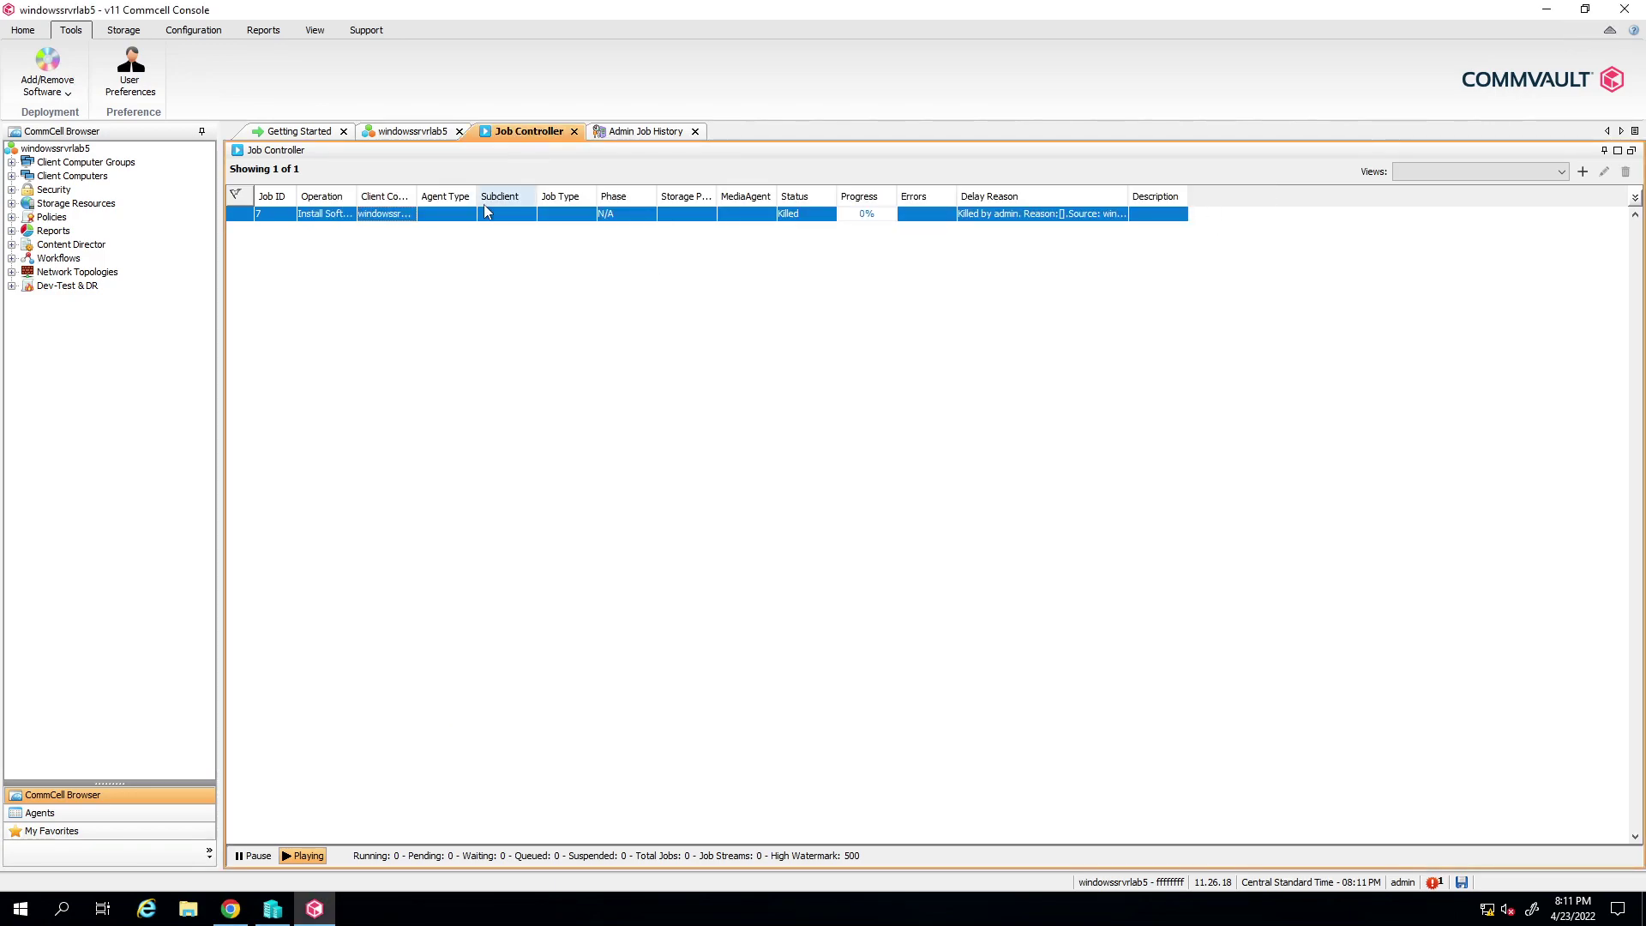
Step: Resubmit the killed install job with its existing Windows computer, account and package selections, running it immediately
right_click(405, 223)
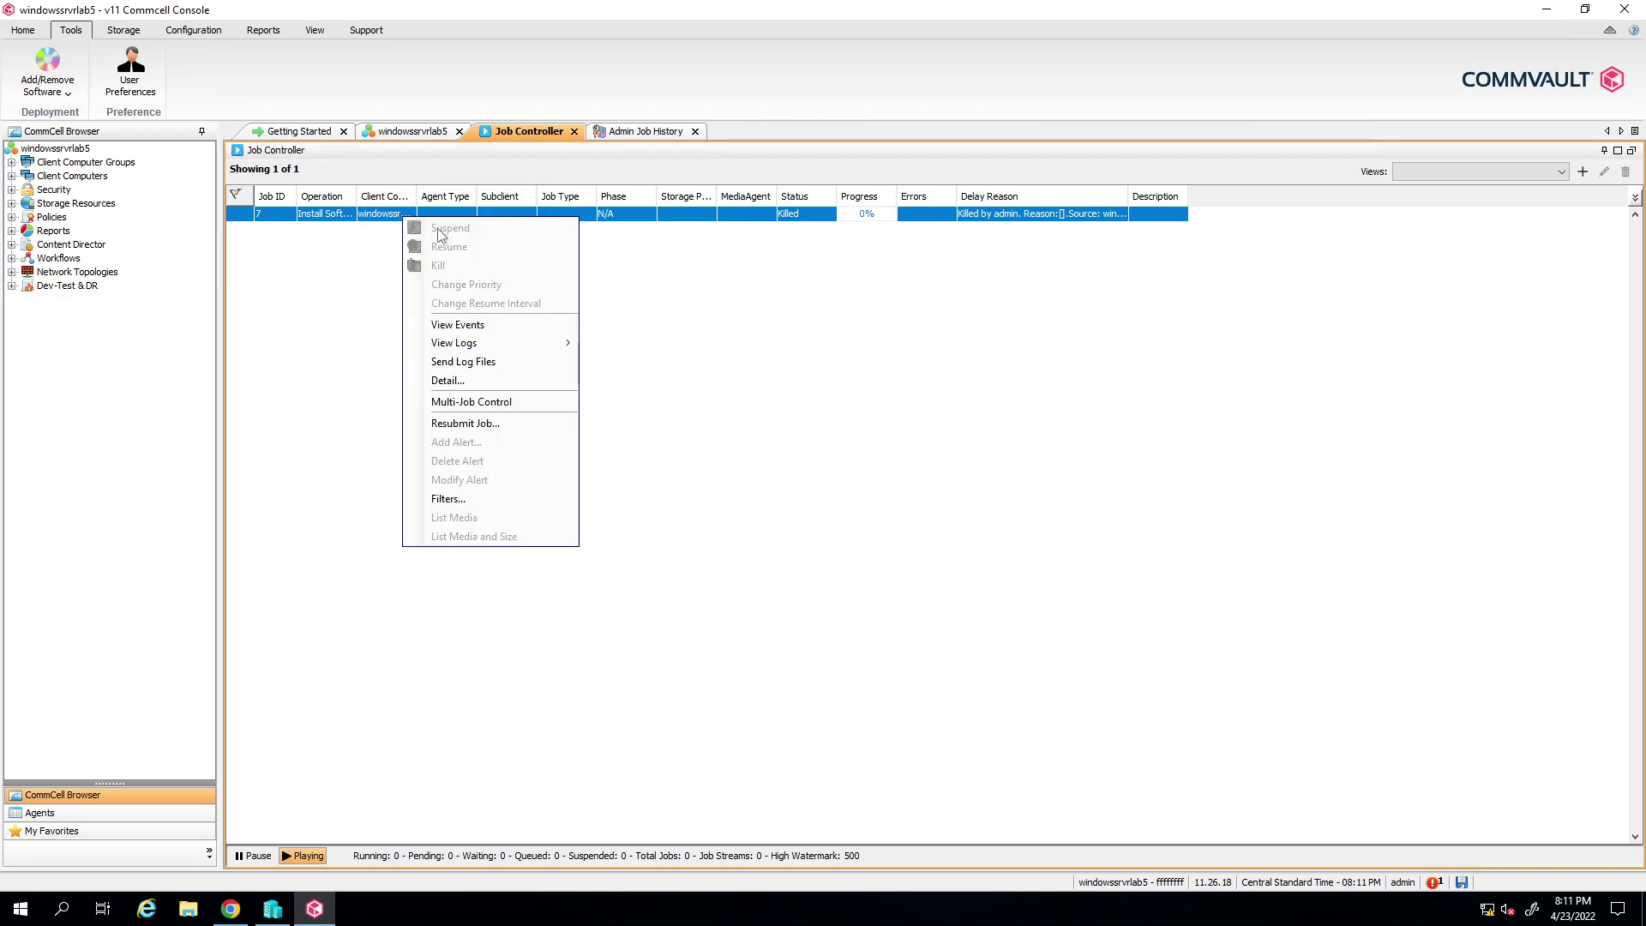
left_click(467, 424)
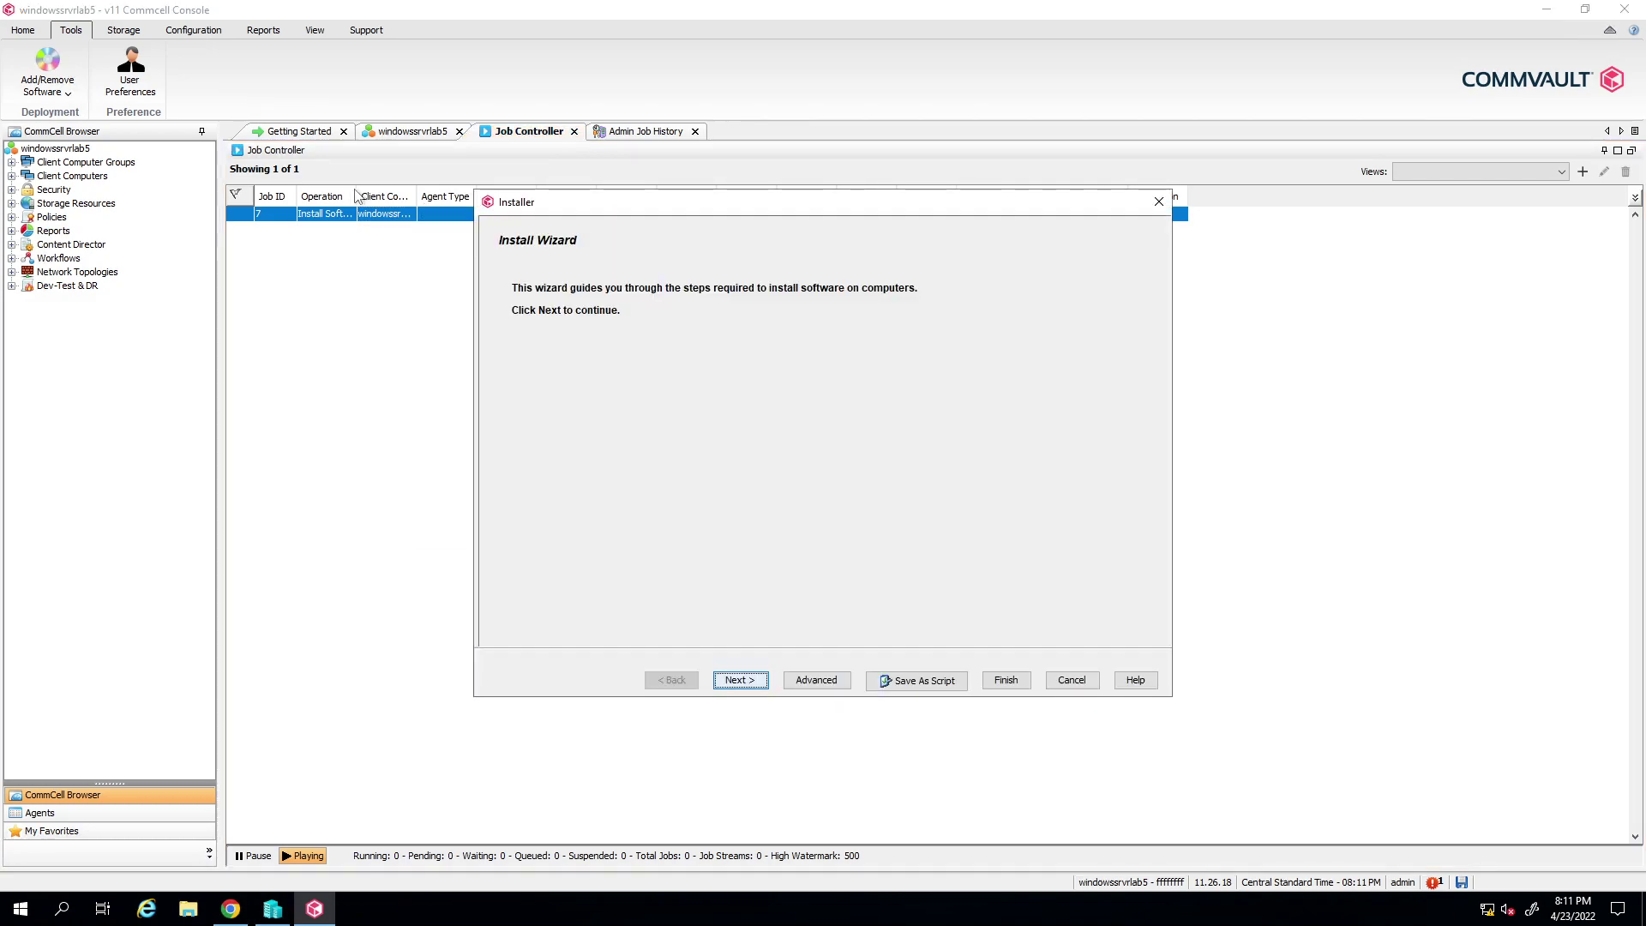
left_click(740, 681)
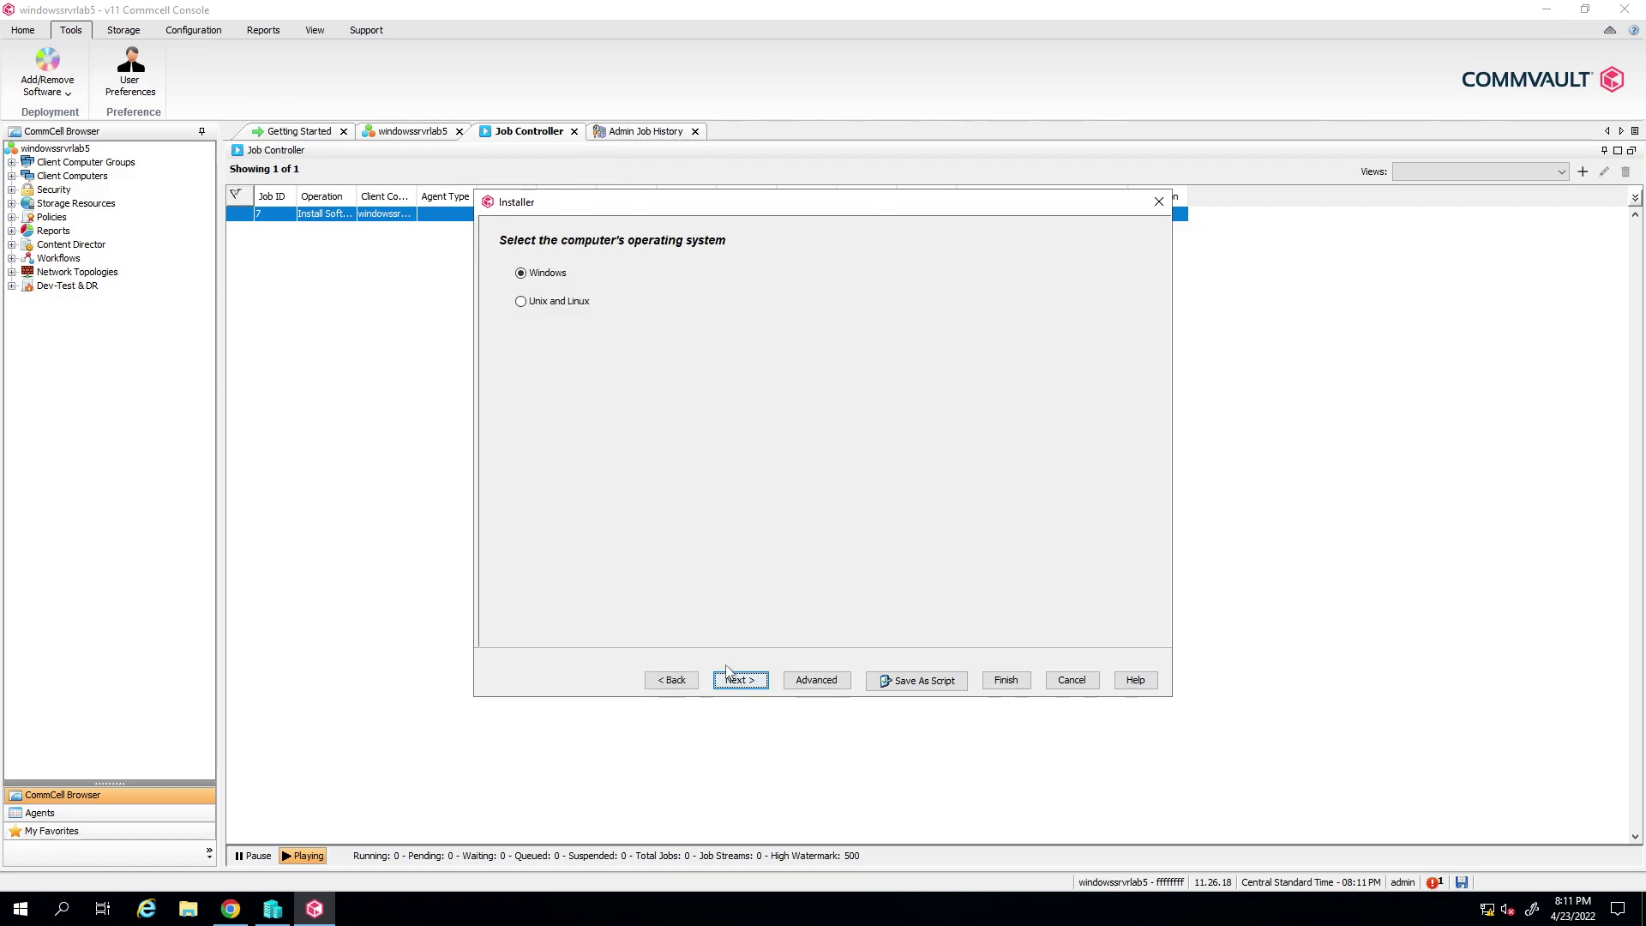
left_click(741, 680)
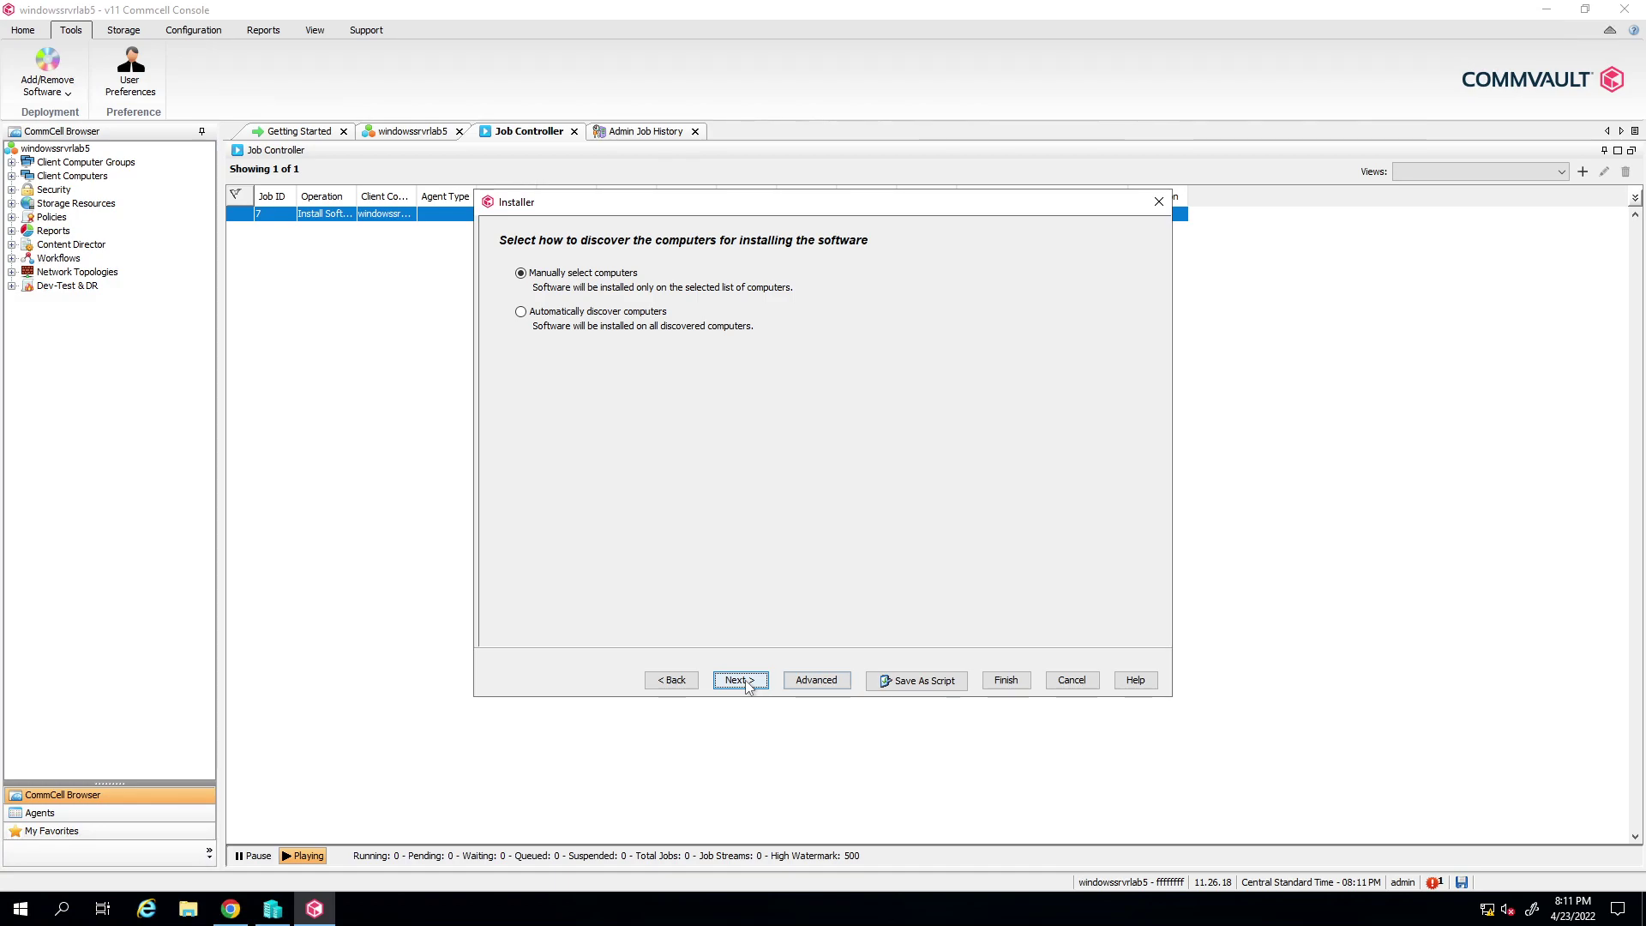
left_click(741, 681)
left_click(741, 682)
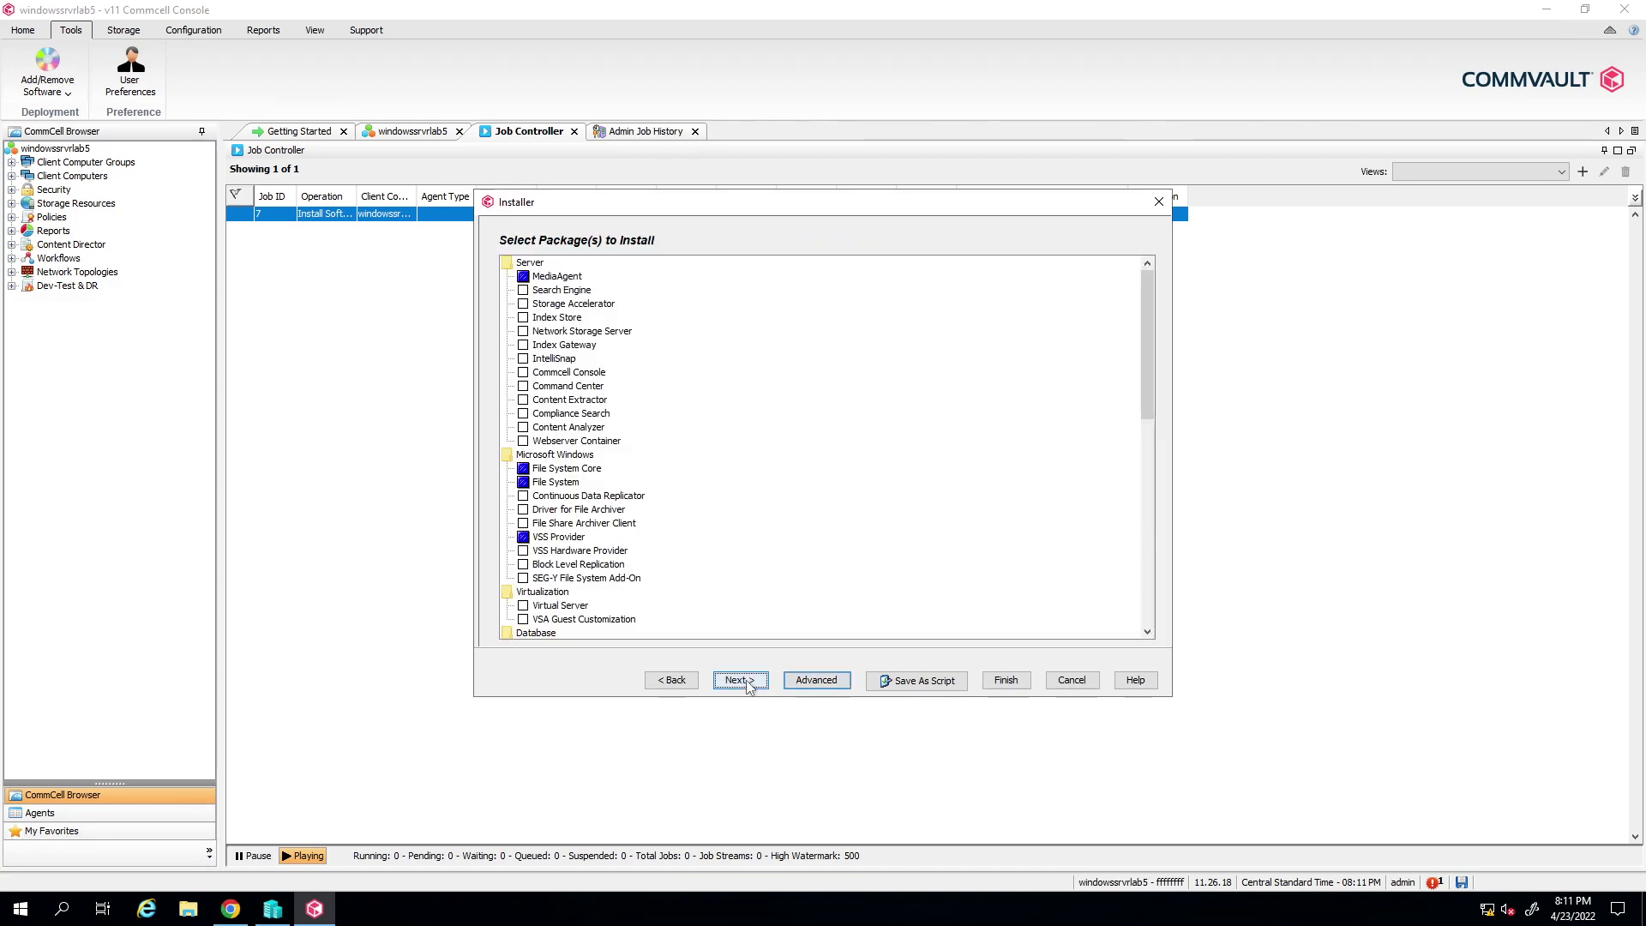
left_click(743, 682)
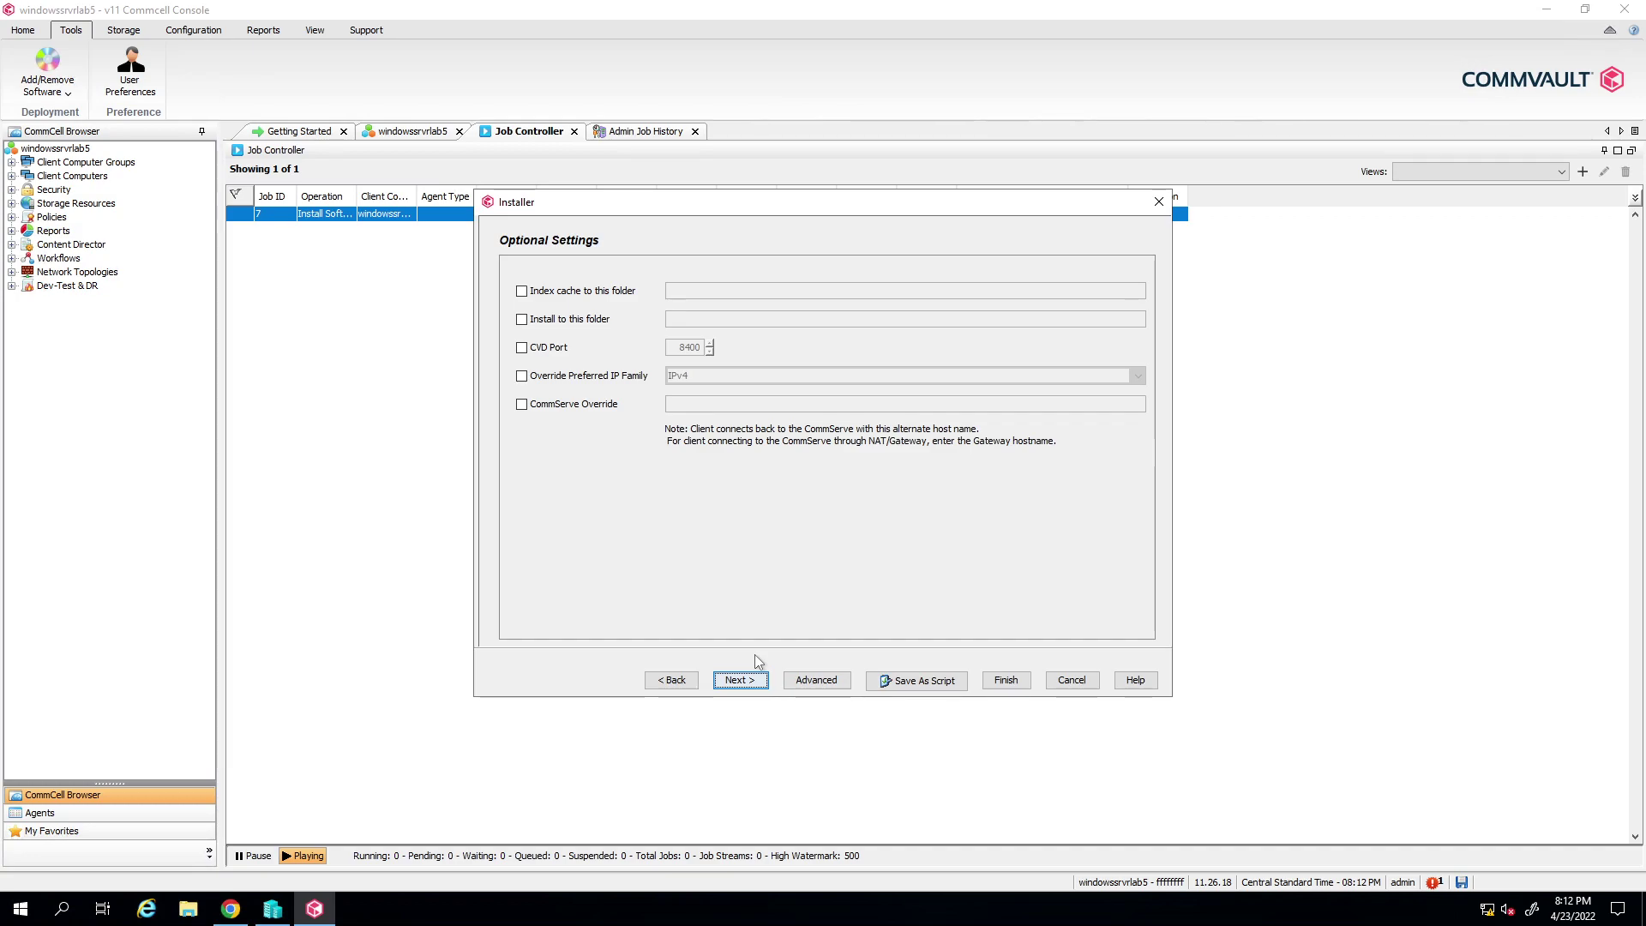
left_click(744, 679)
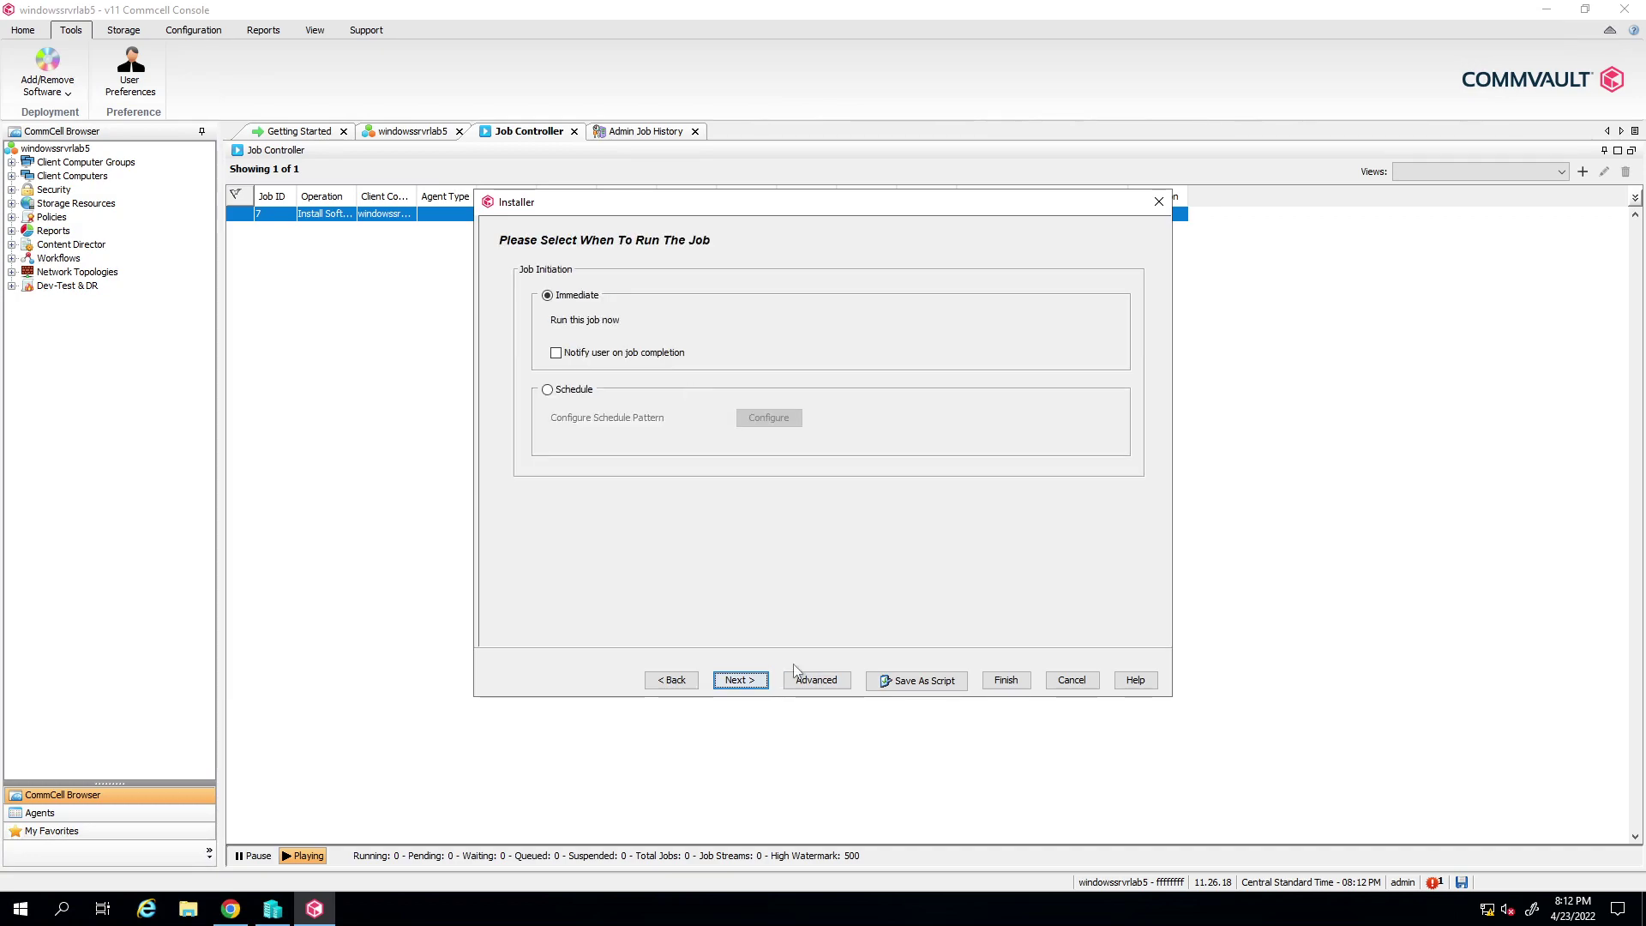
left_click(1006, 680)
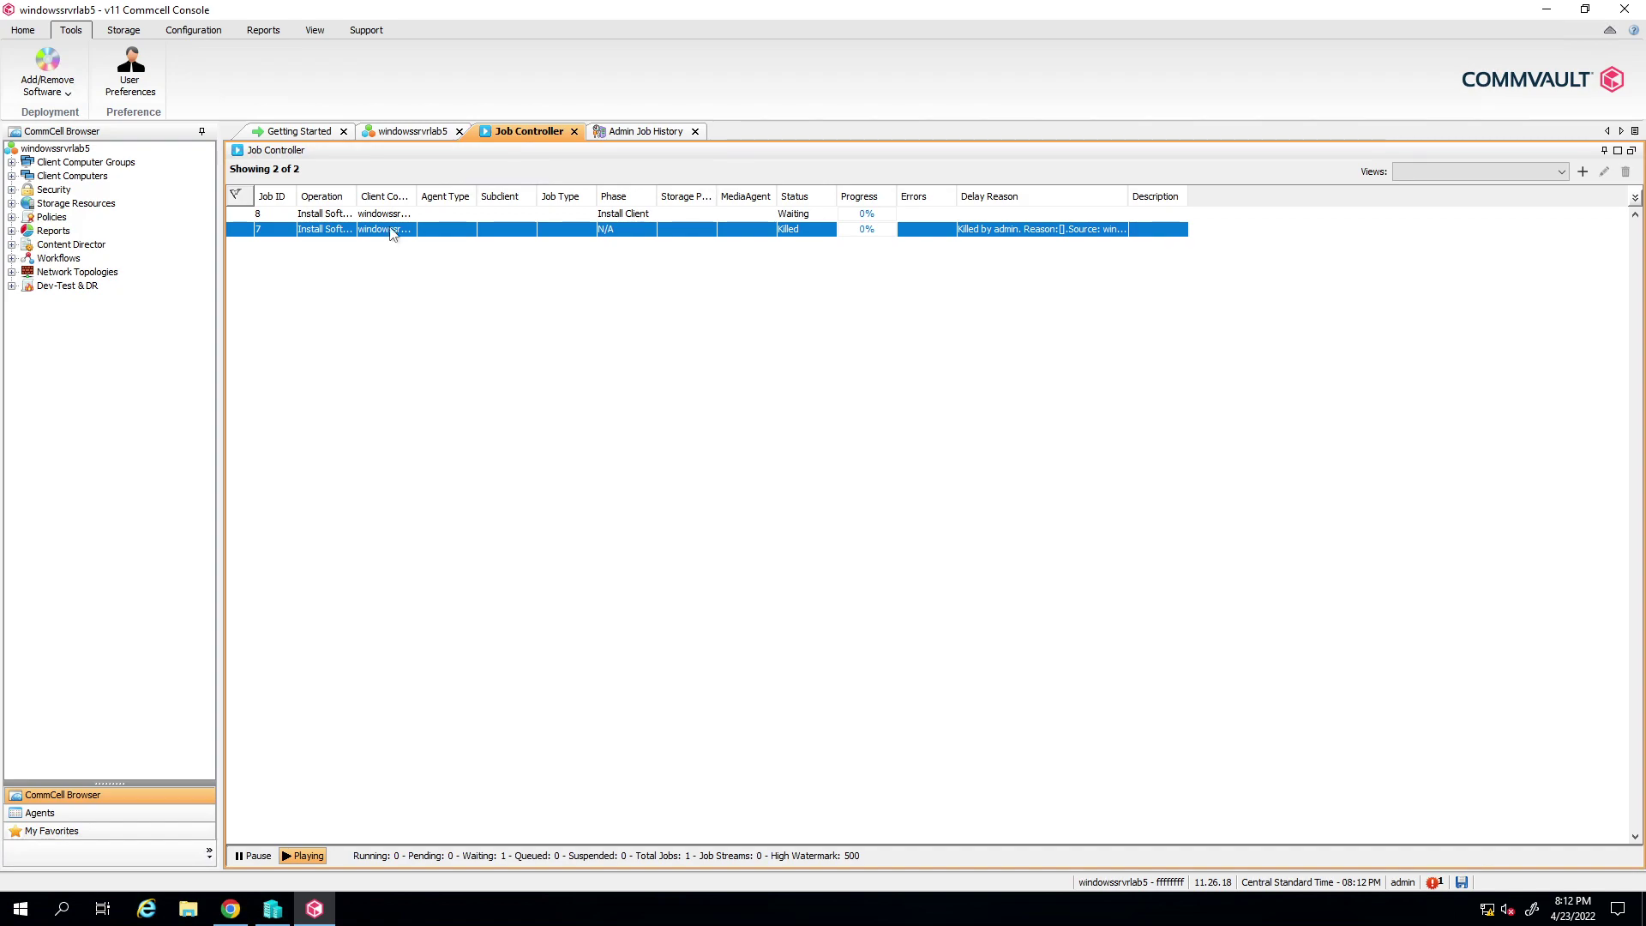
Step: Open the details of the newly submitted install job and check the client status of windowssrvrlab4
left_click(315, 30)
left_click(372, 215)
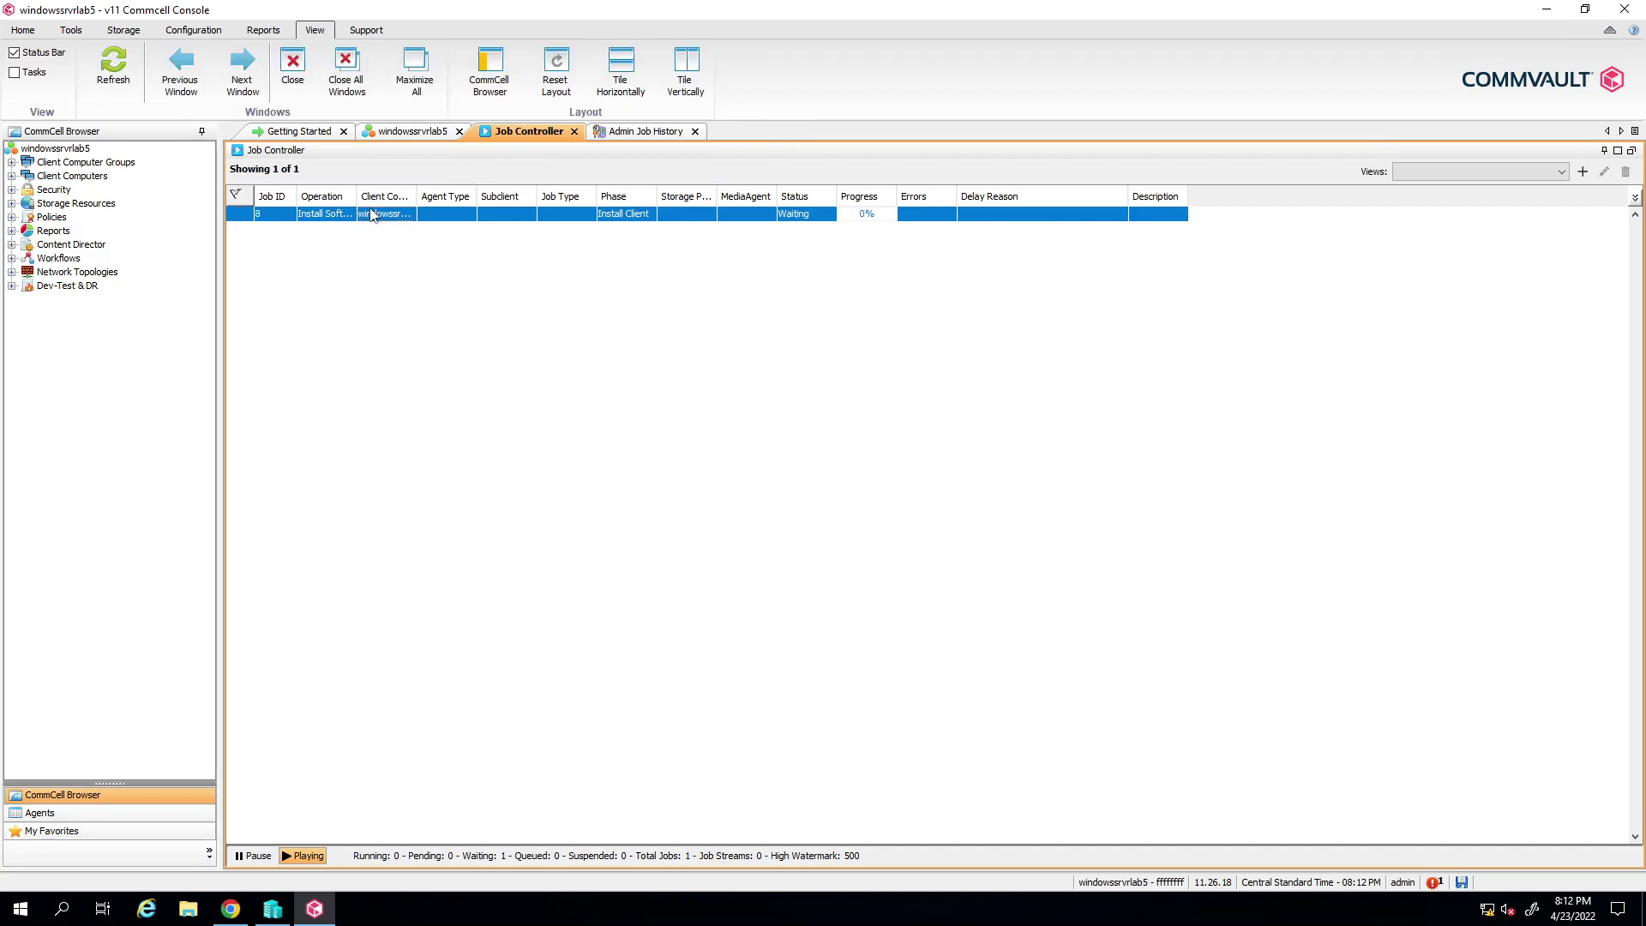
double_click(372, 215)
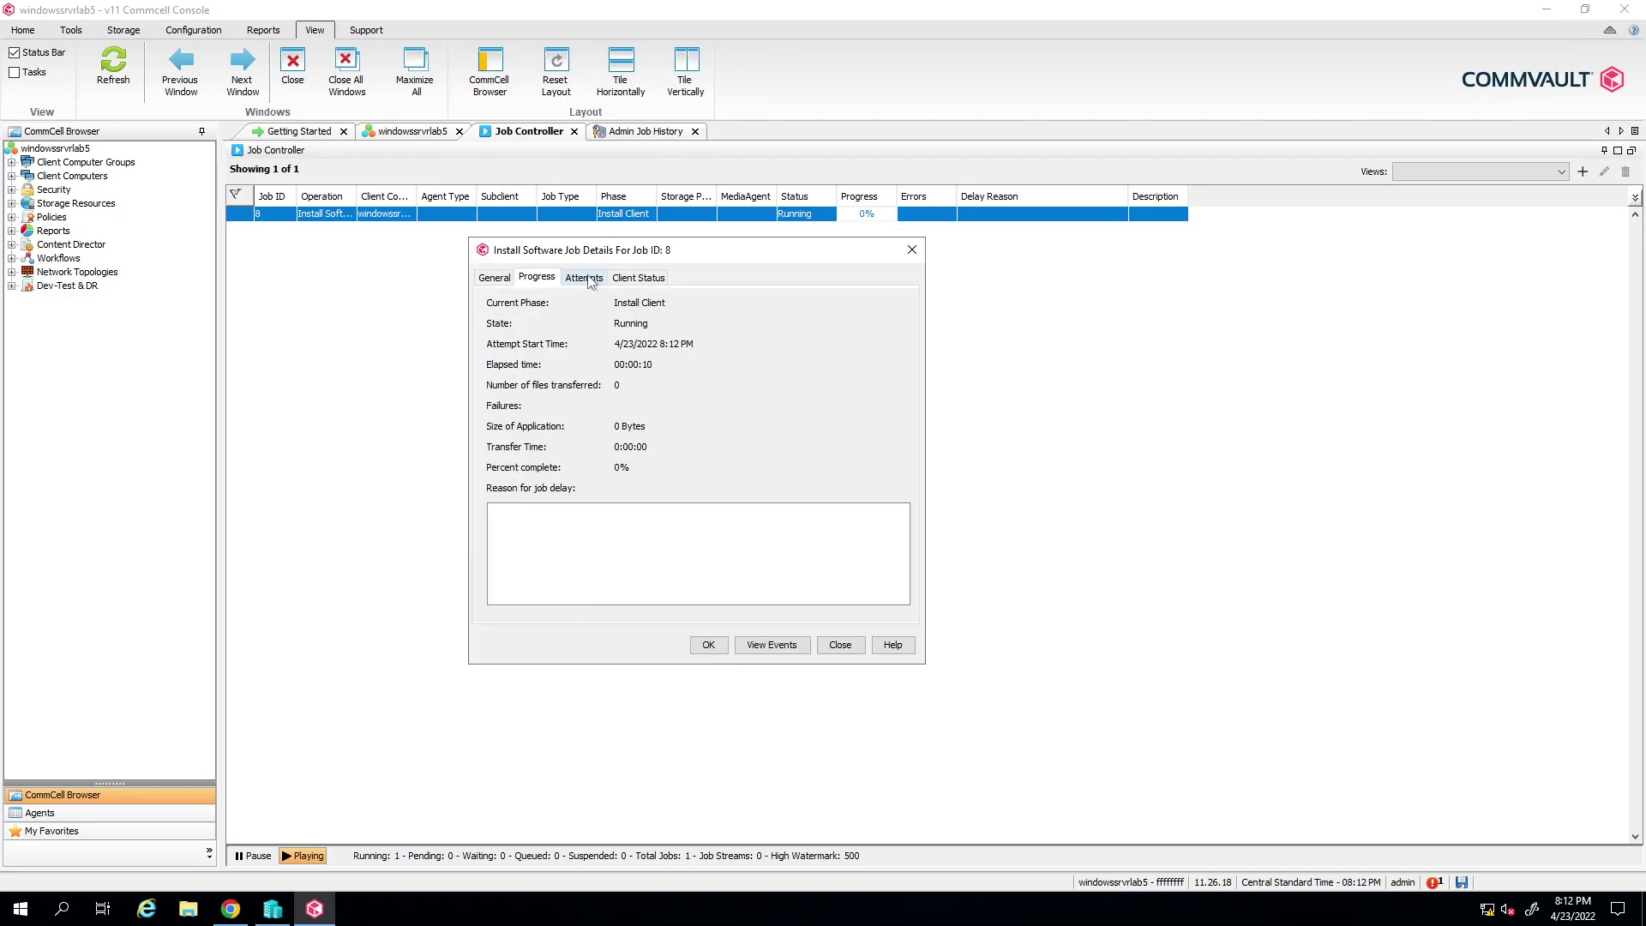
left_click(639, 277)
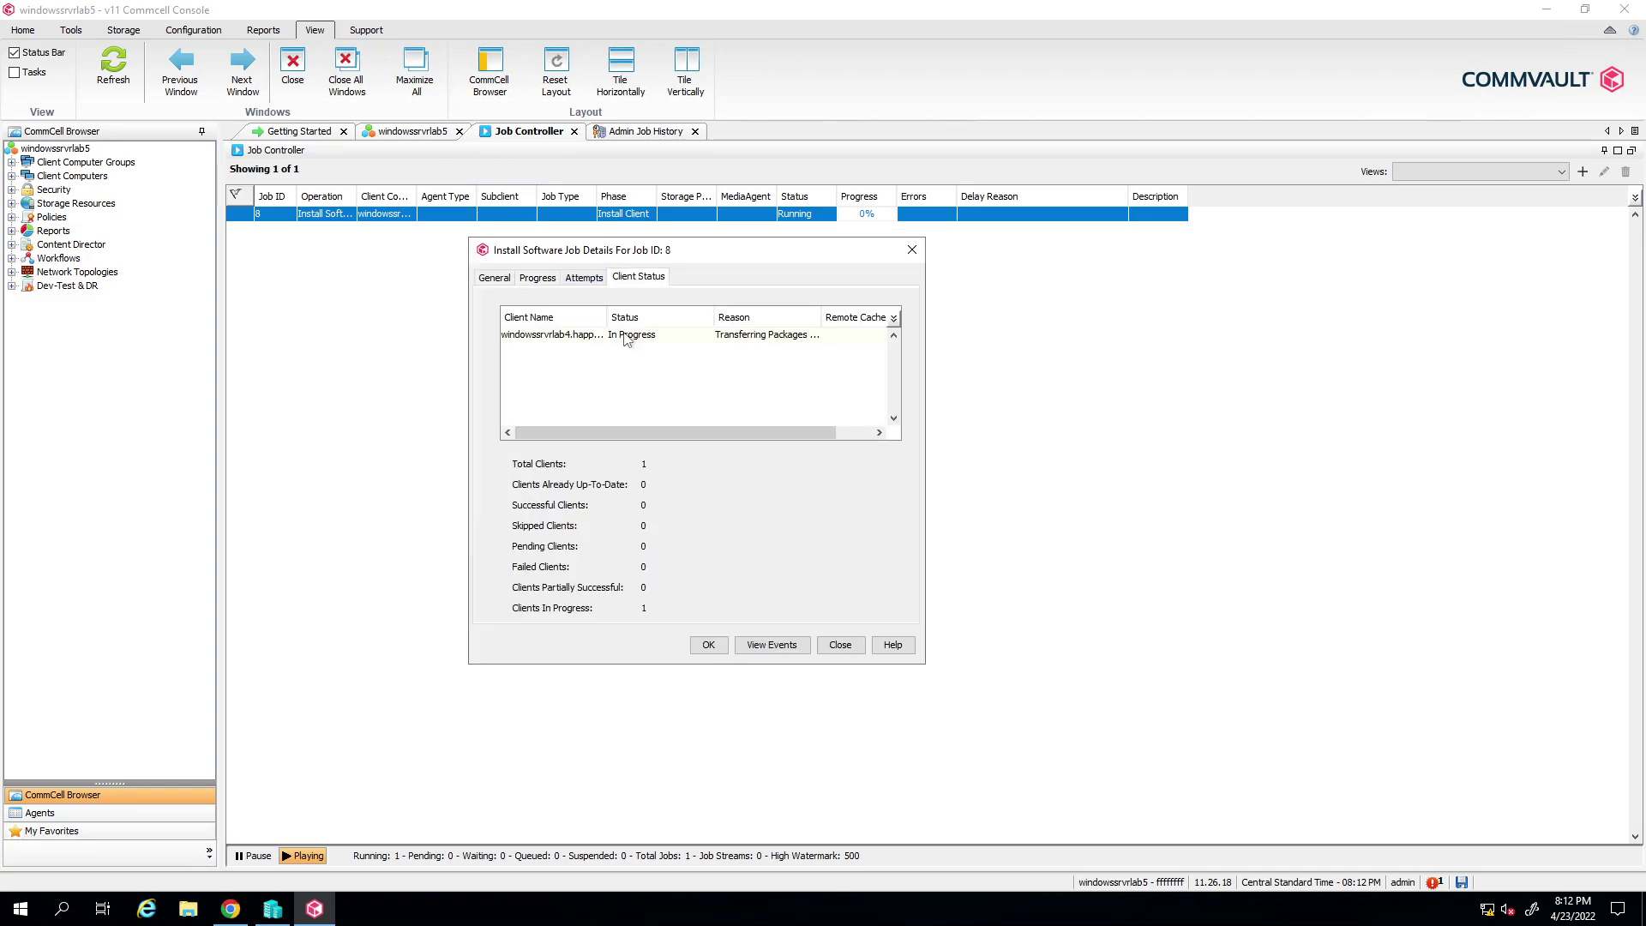
left_click(625, 336)
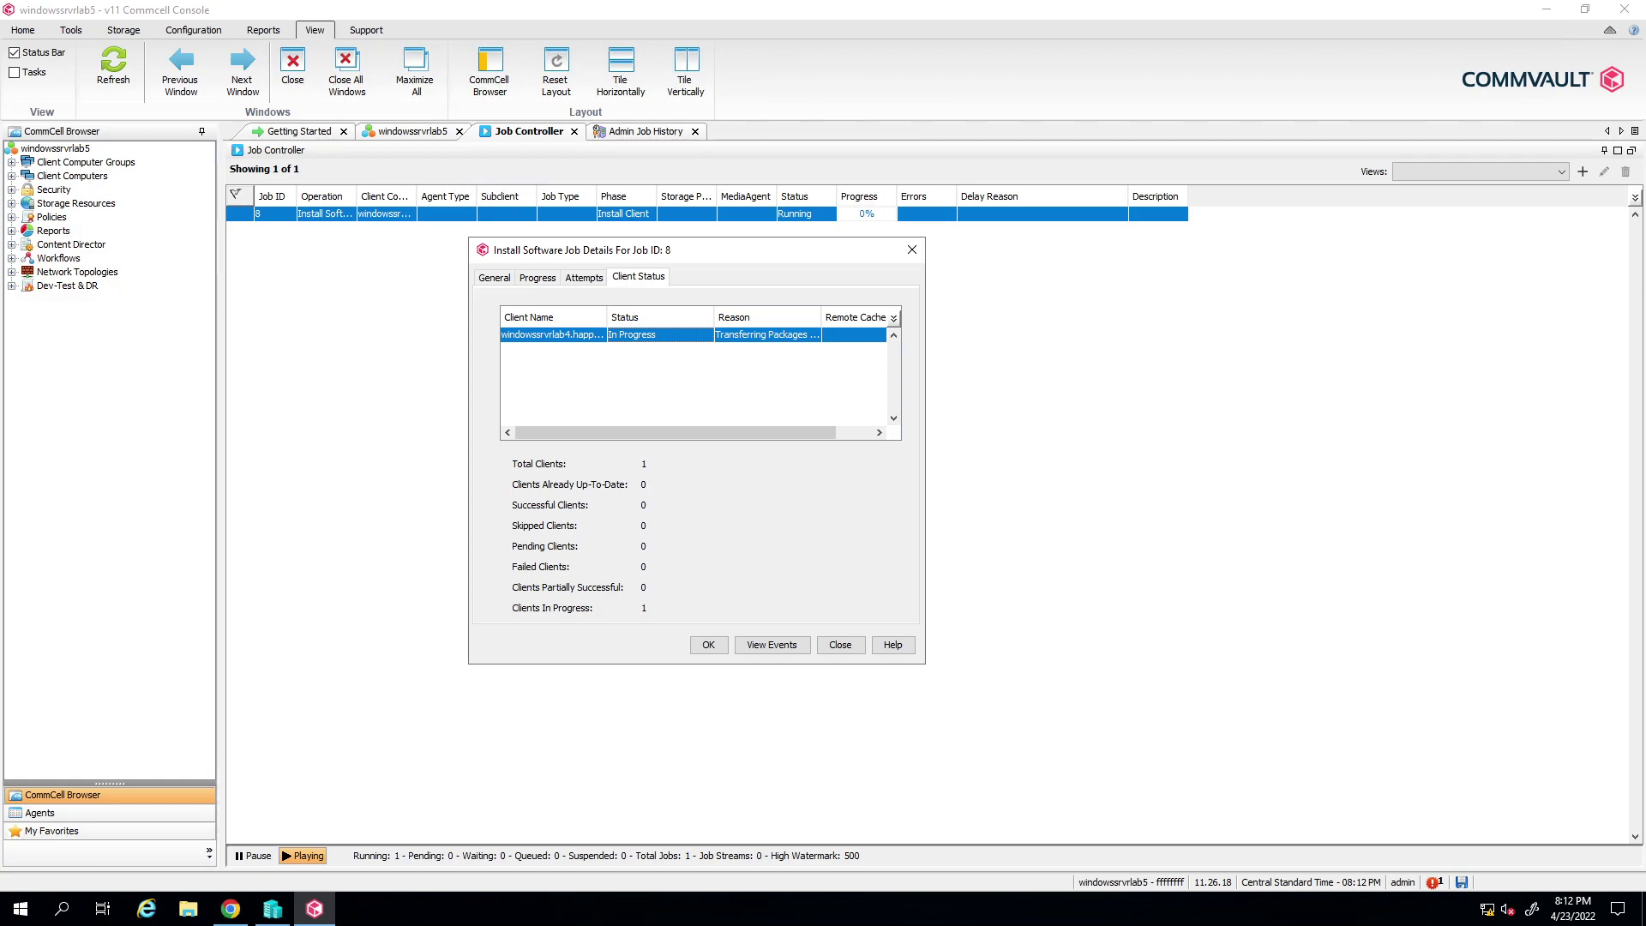
Step: Switch to the 10.20.30.245 remote desktop, check C:\Program Files for installed Commvault folders, and return to the CommCell Console
key("alt+Tab")
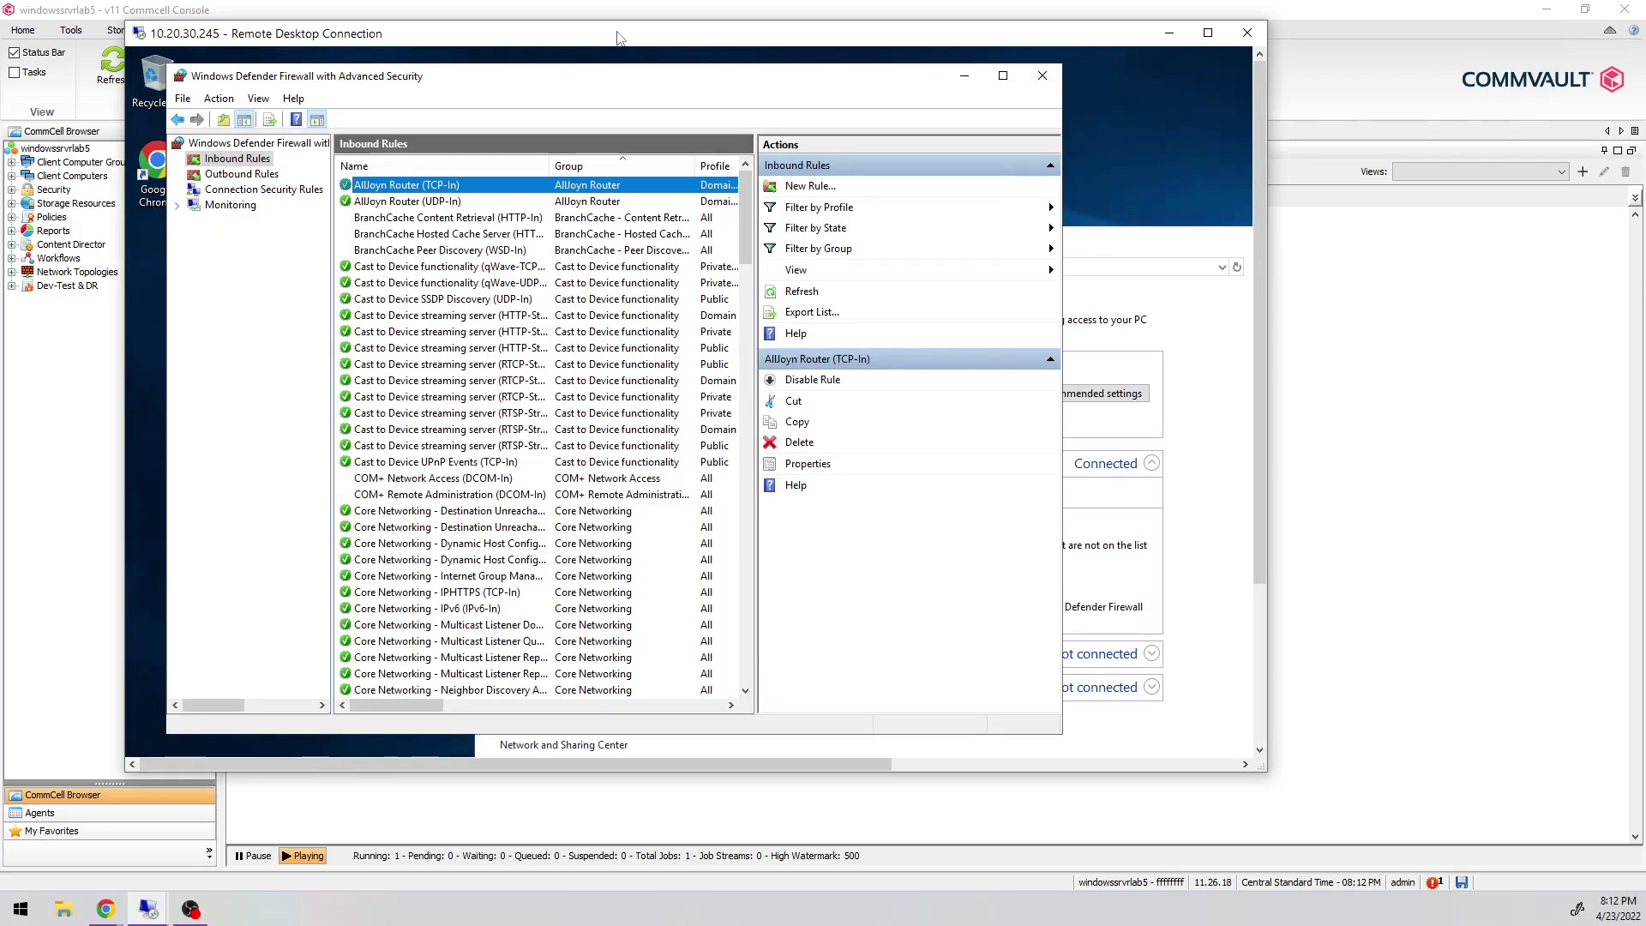
double_click(618, 37)
left_click(916, 13)
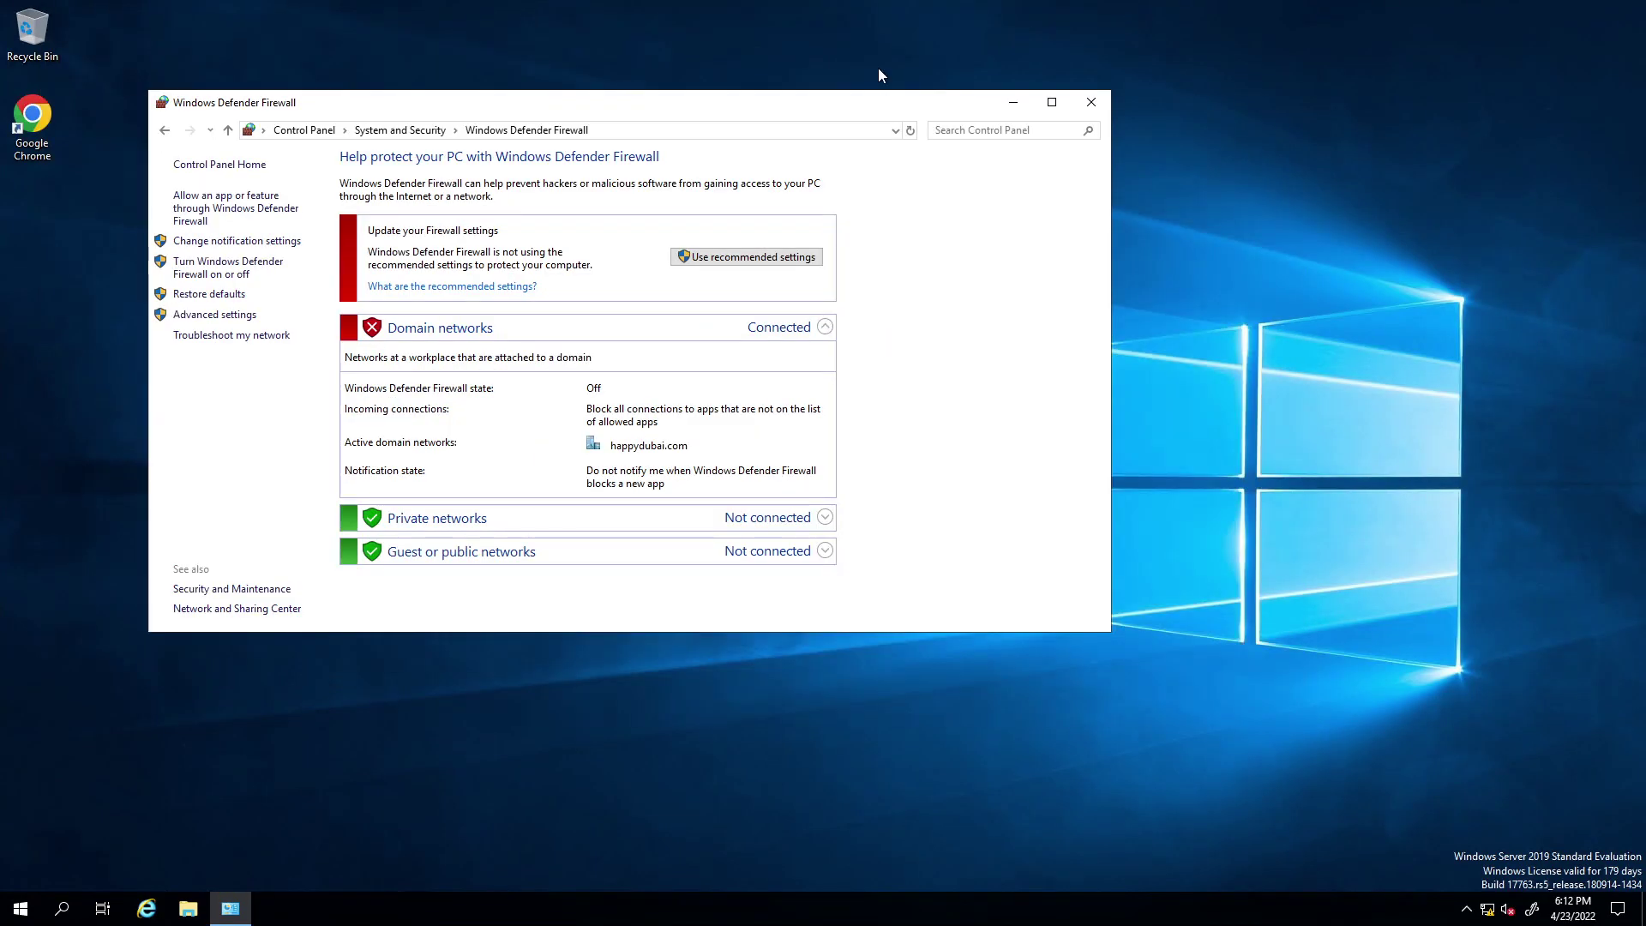
left_click(185, 914)
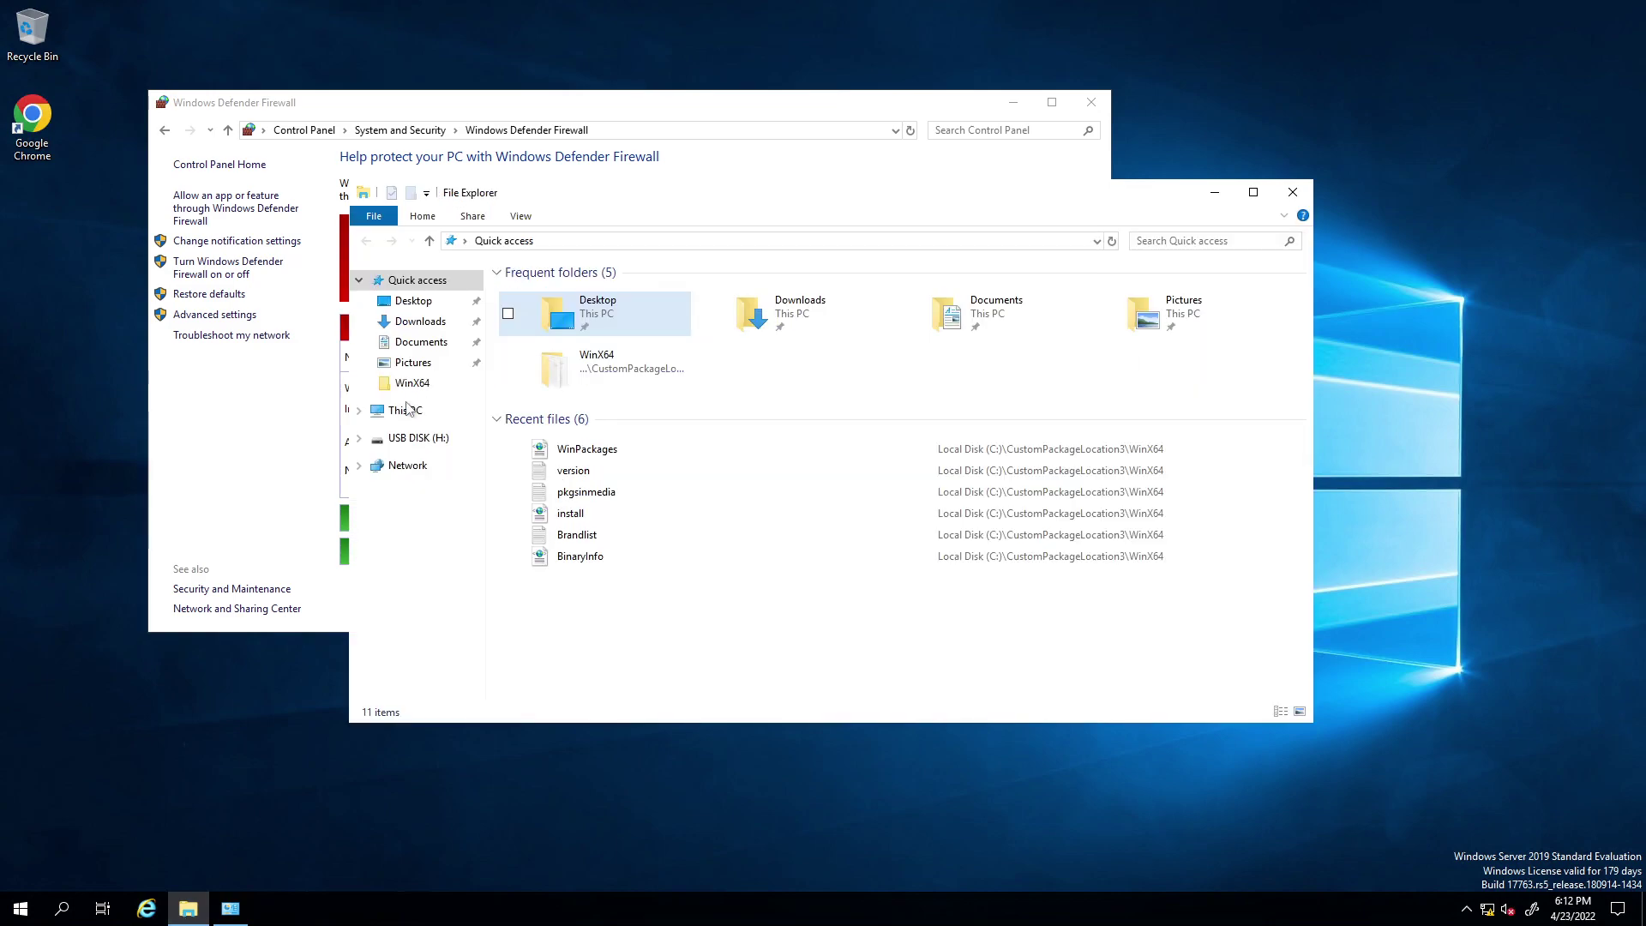
left_click(412, 410)
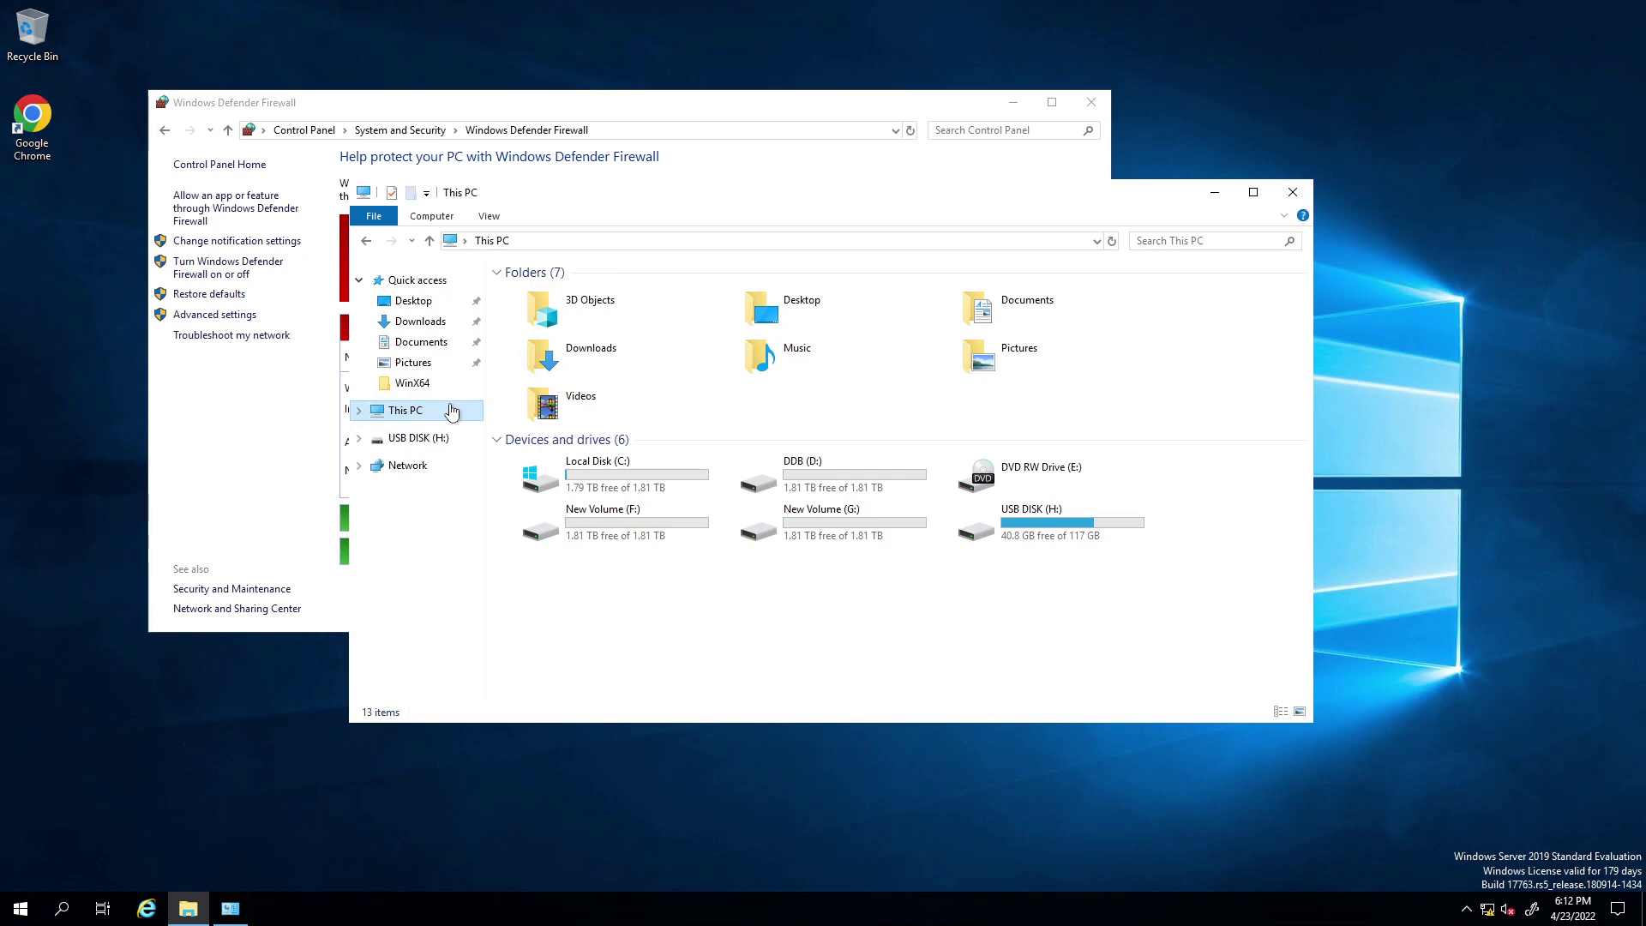
double_click(598, 467)
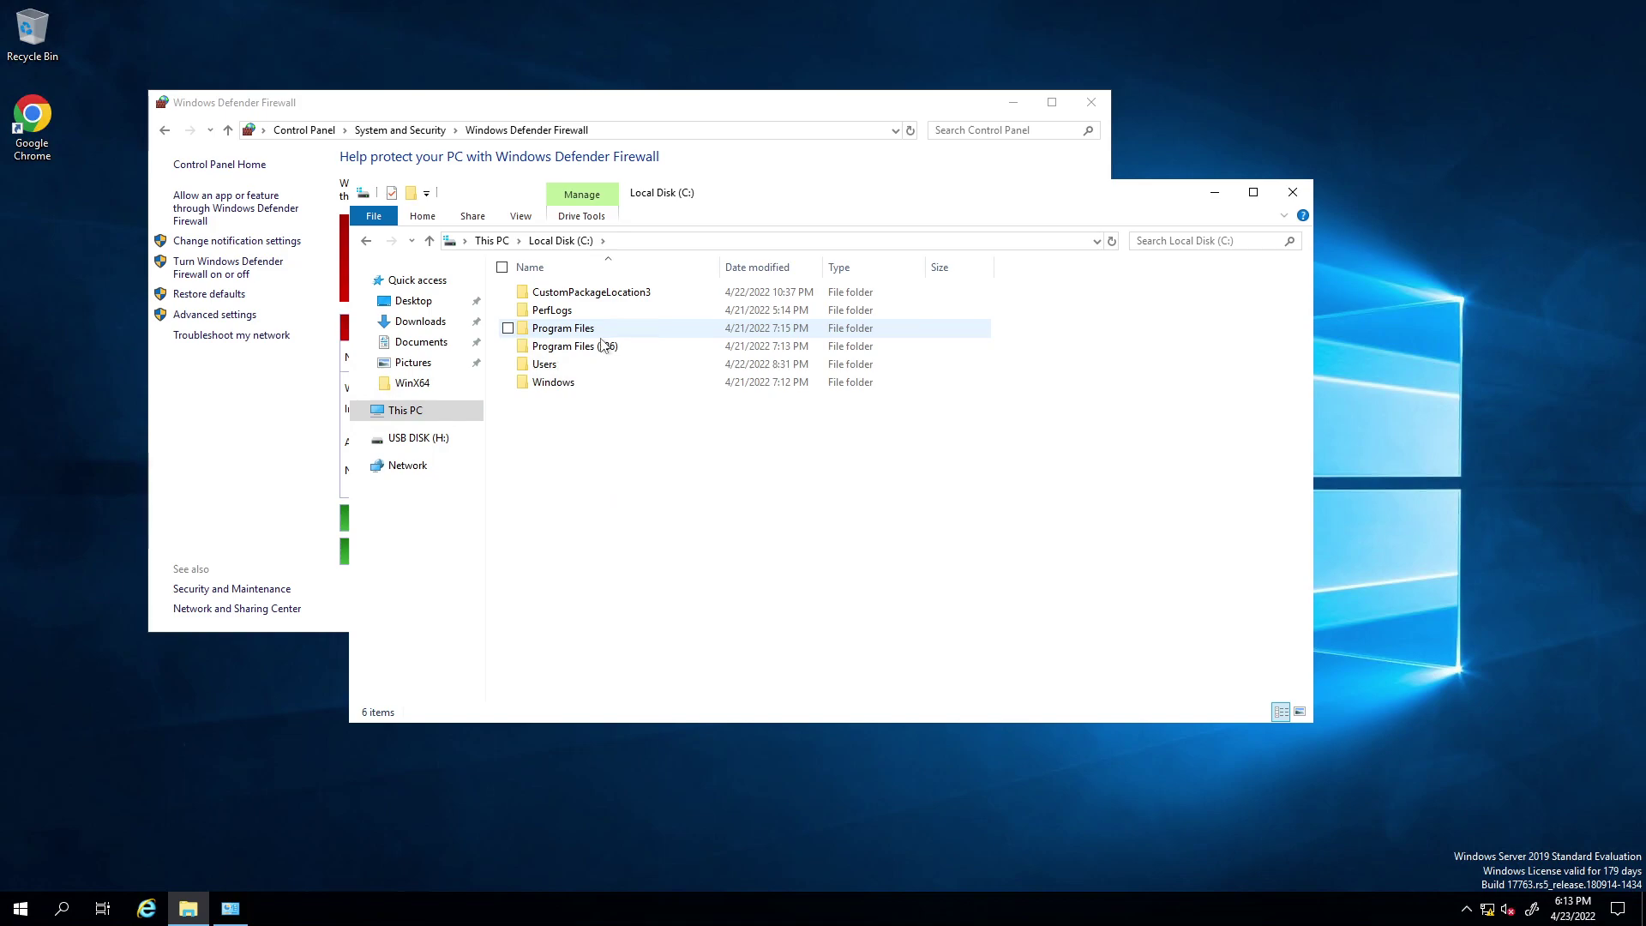
double_click(555, 329)
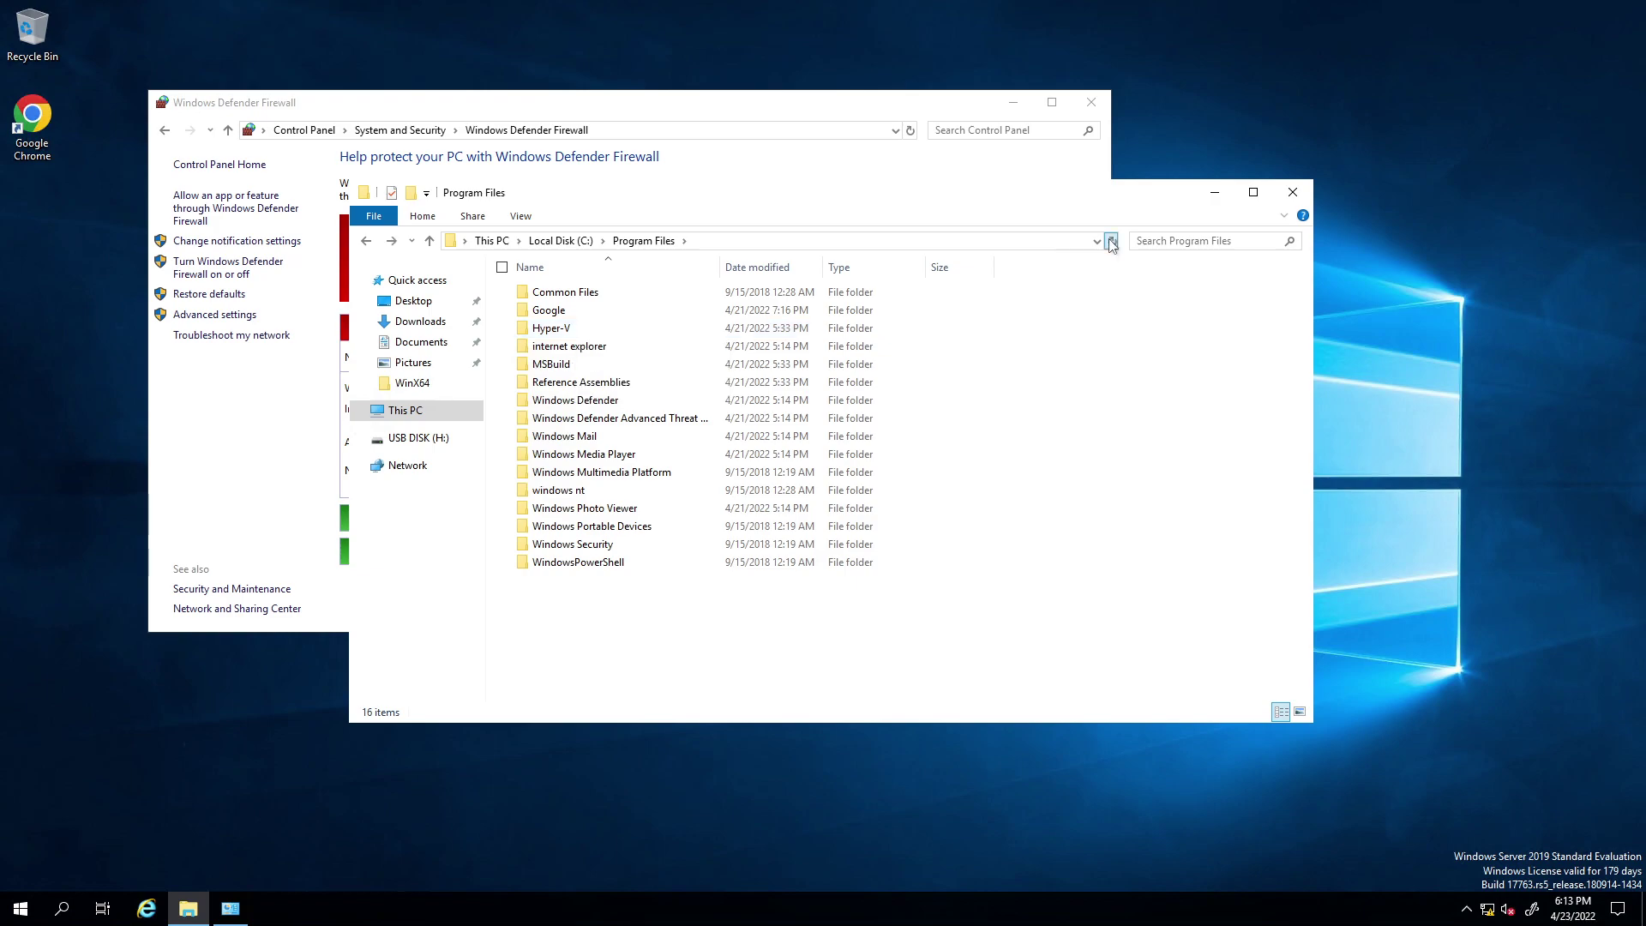
mouse_move(1090, 7)
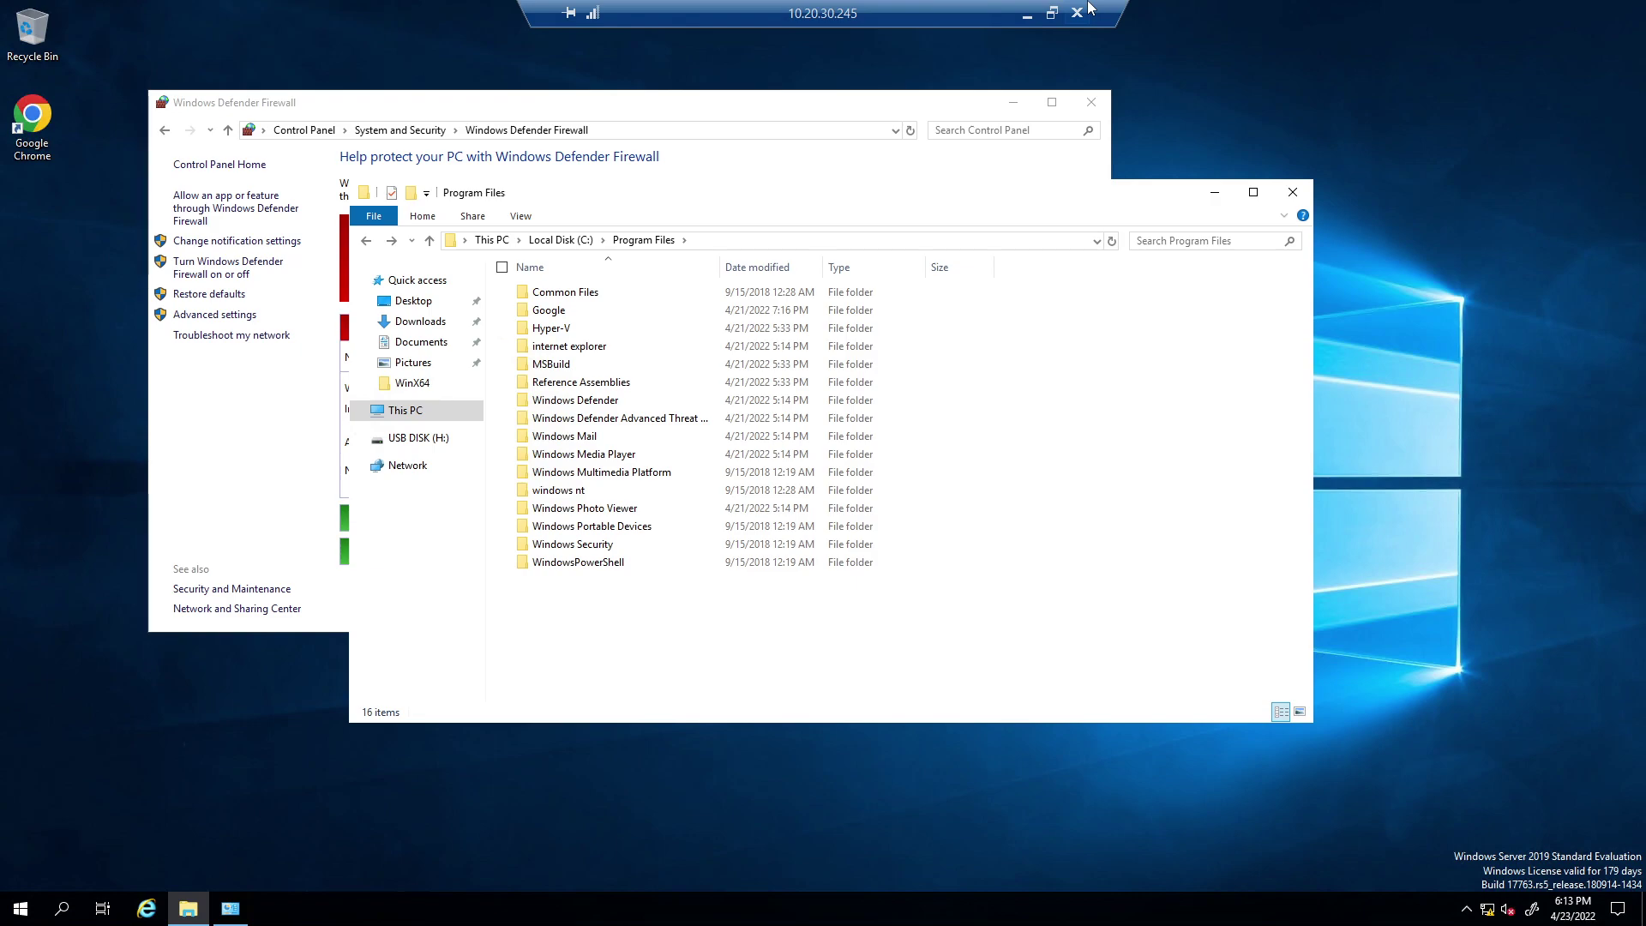
left_click(1027, 14)
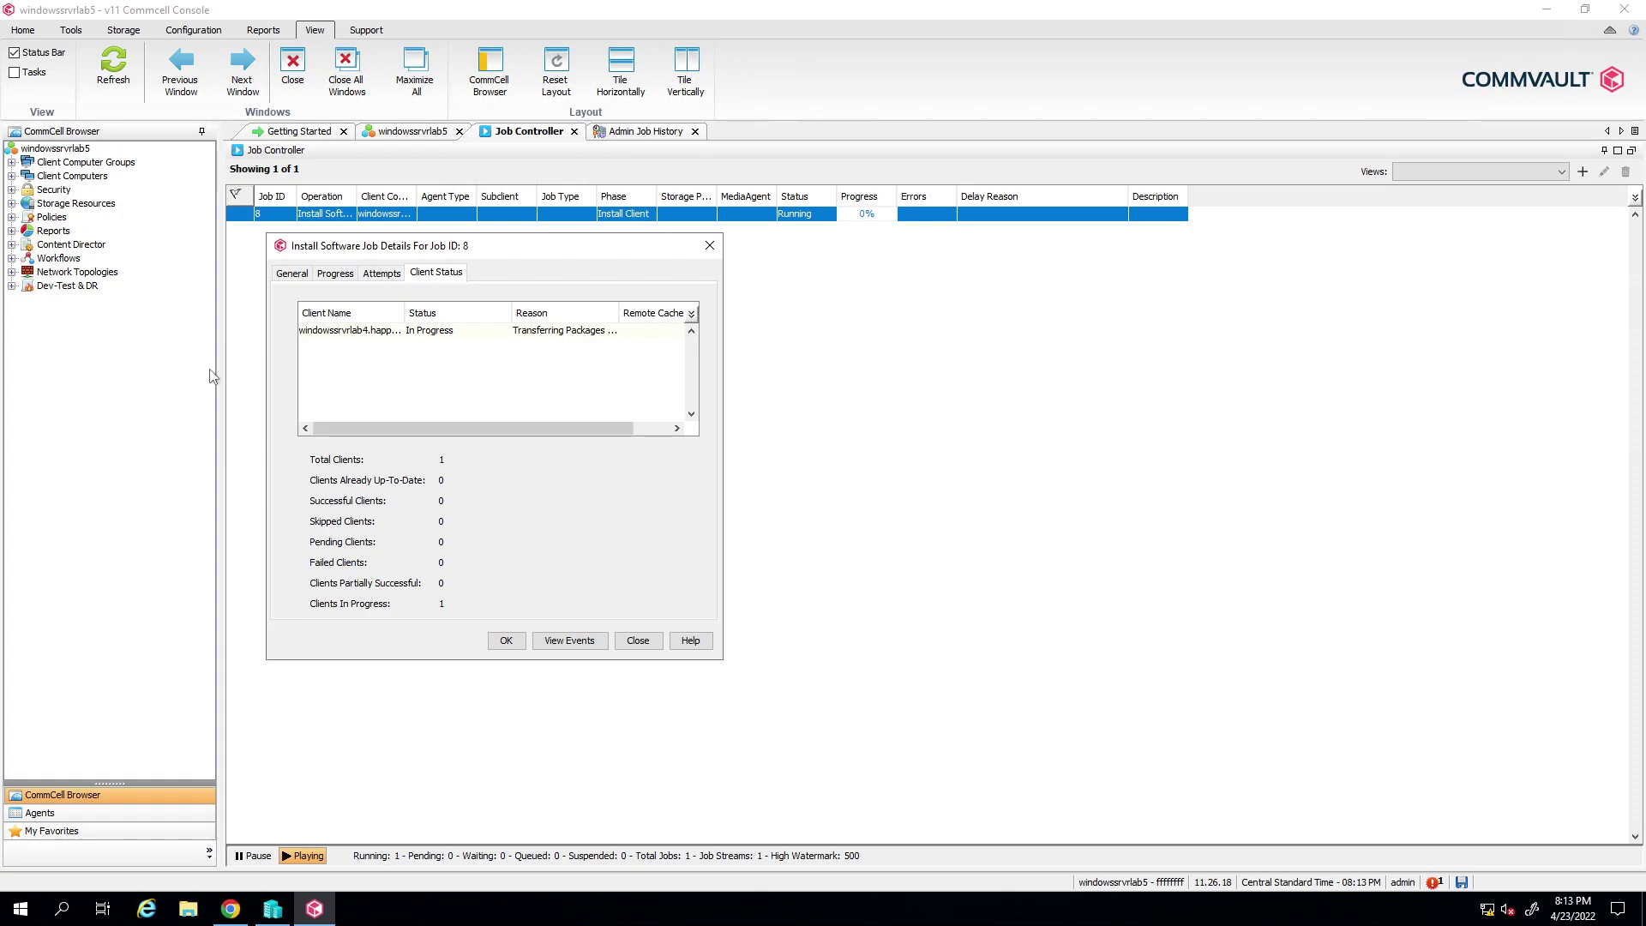
Step: Review the attempts, progress, general and client status information in the install job's details
left_click(399, 330)
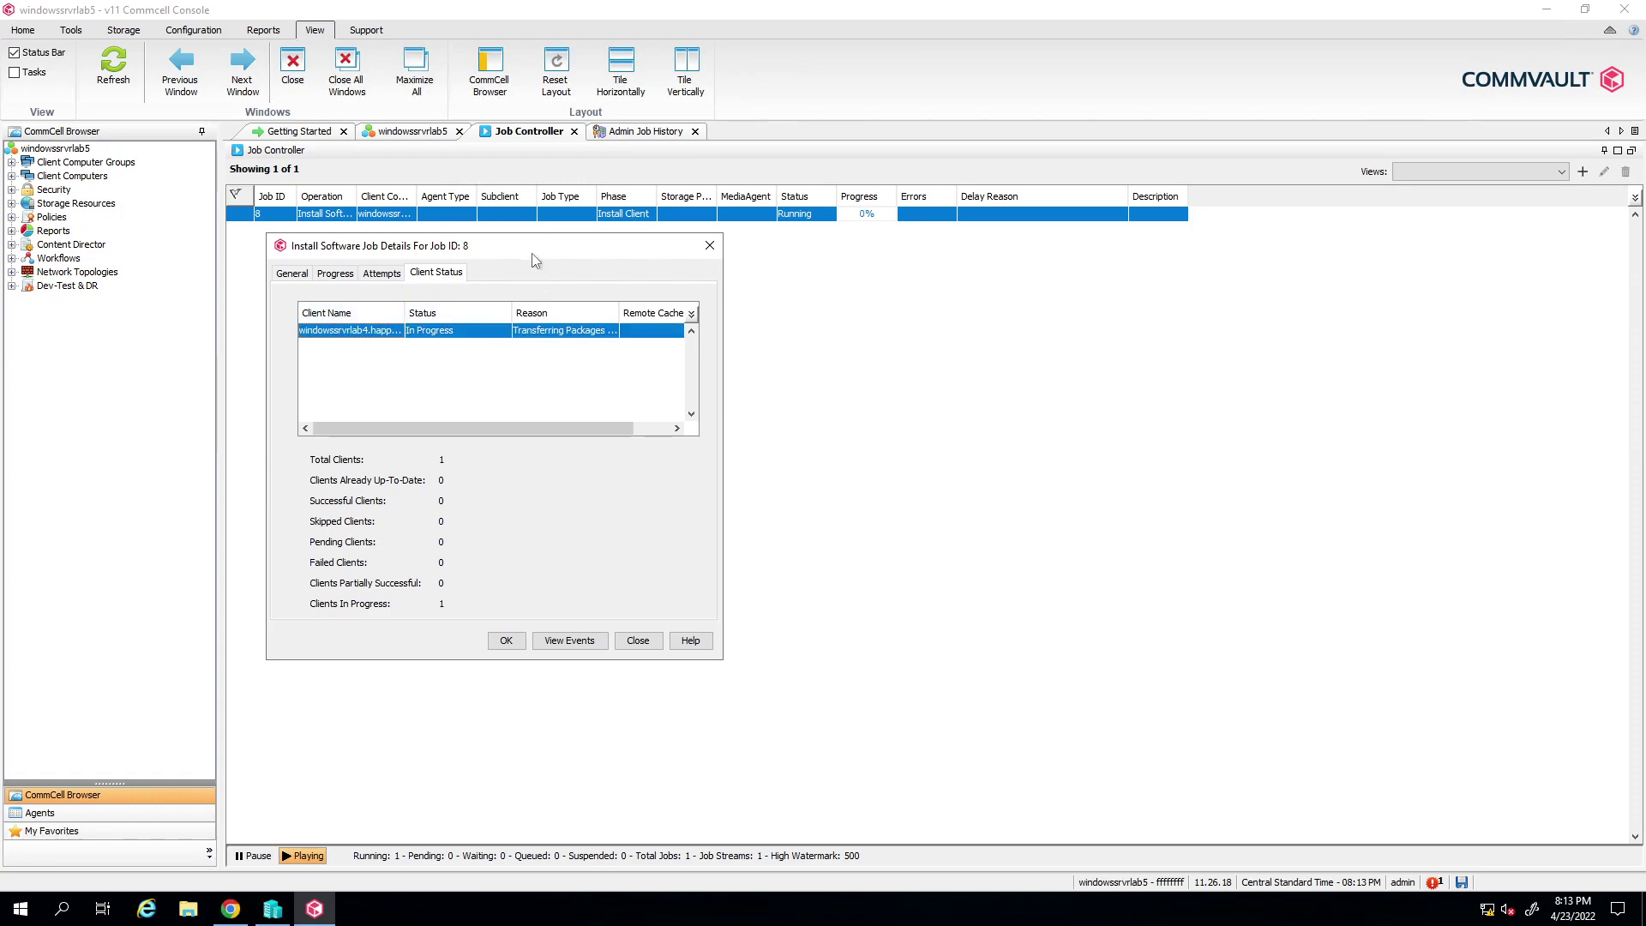
left_click_drag(532, 250, 506, 247)
left_click(356, 276)
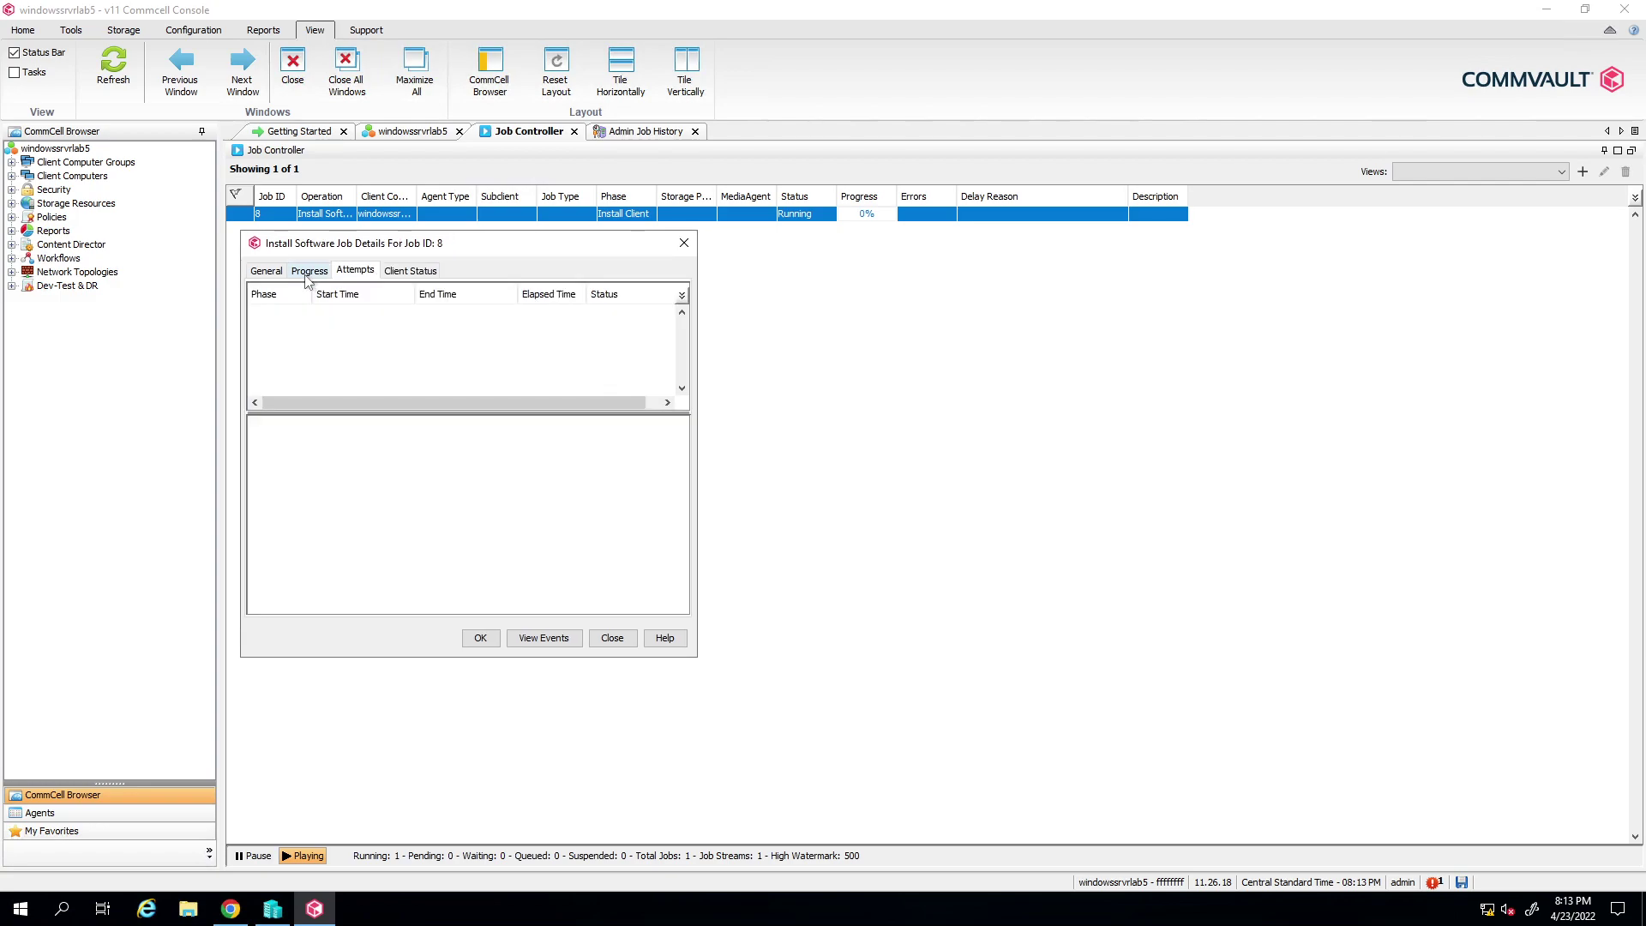
left_click(308, 273)
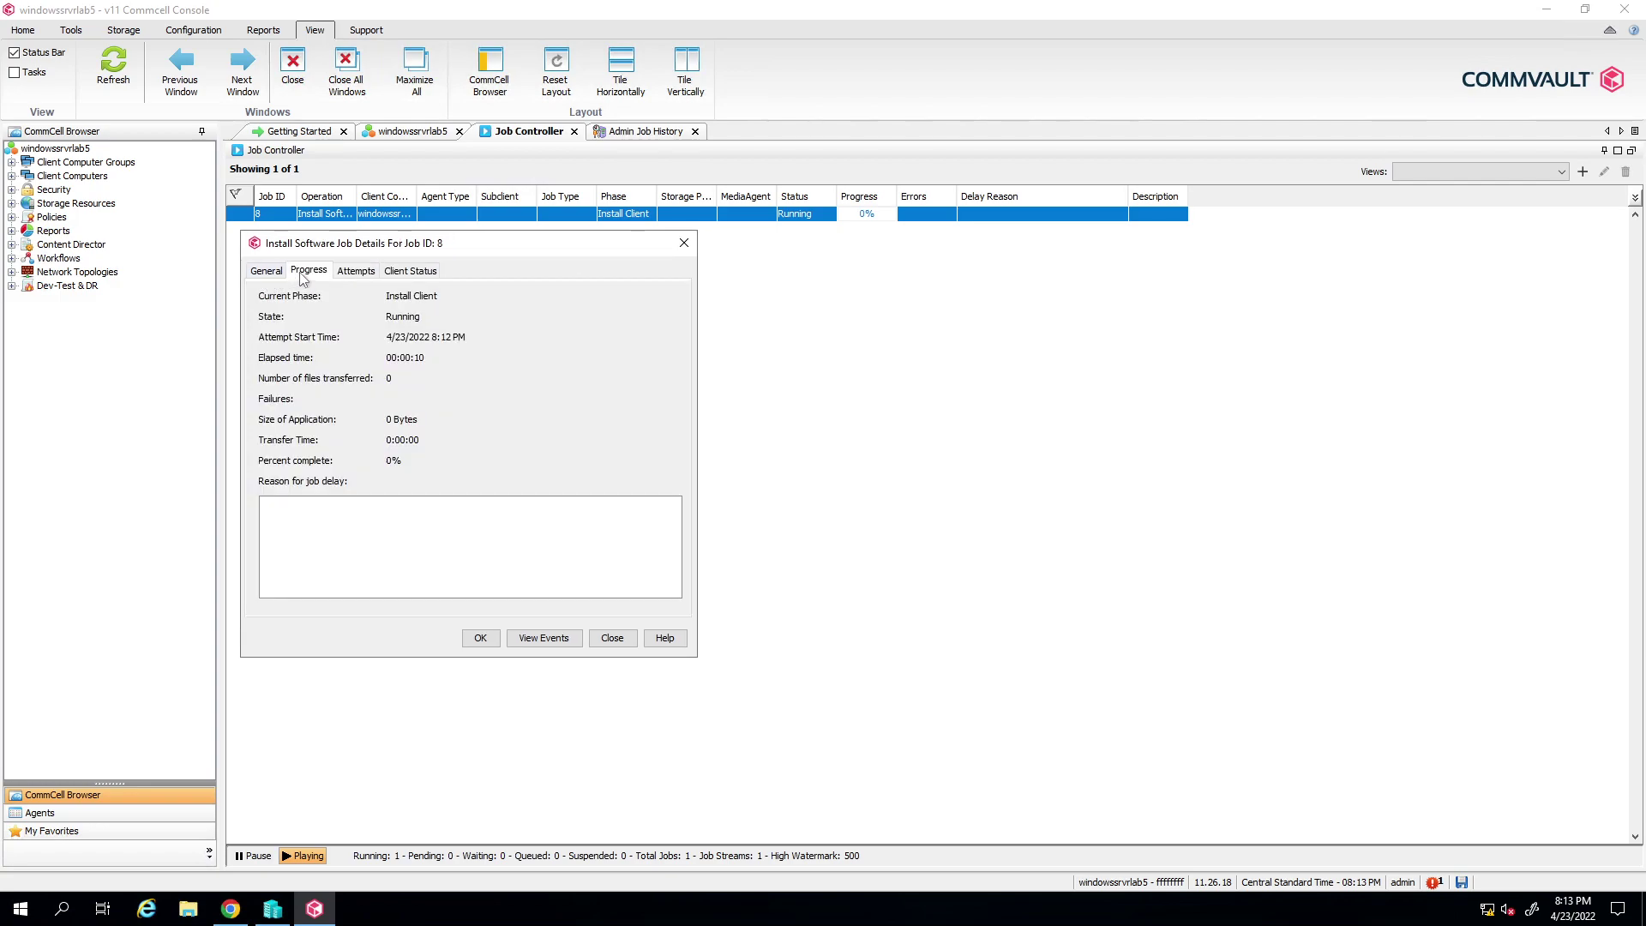
left_click(281, 271)
left_click(300, 273)
left_click(355, 271)
left_click(407, 274)
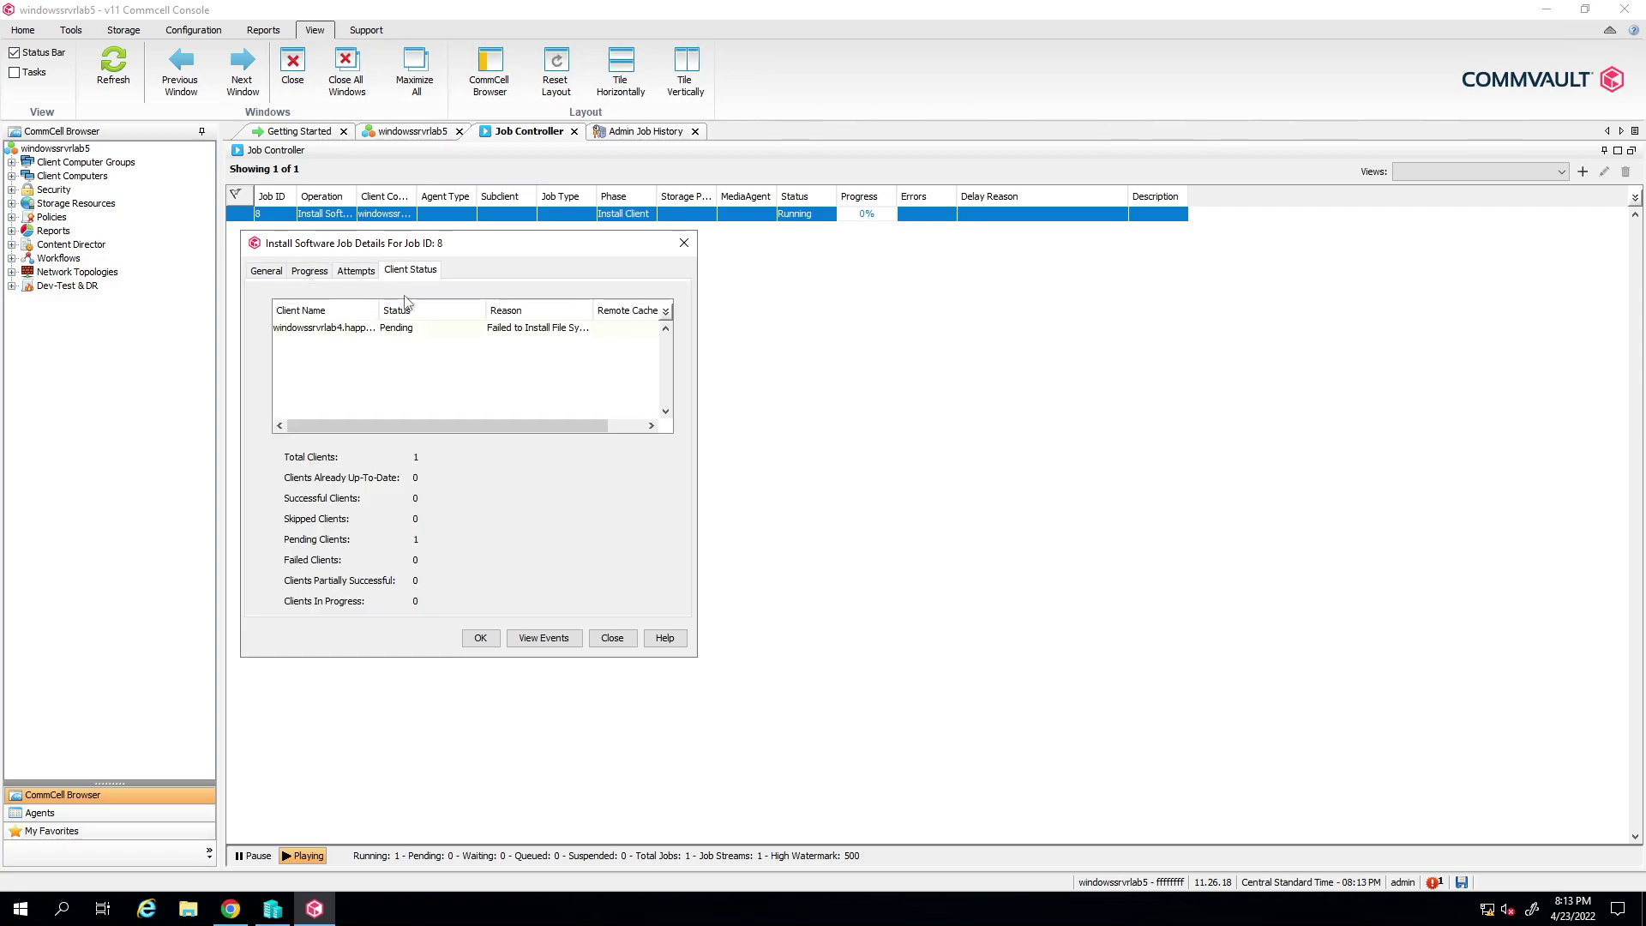
Step: Read the full status reason for windowssrvrlab4, recheck the install job's progress, and close its details
left_click(356, 330)
double_click(528, 330)
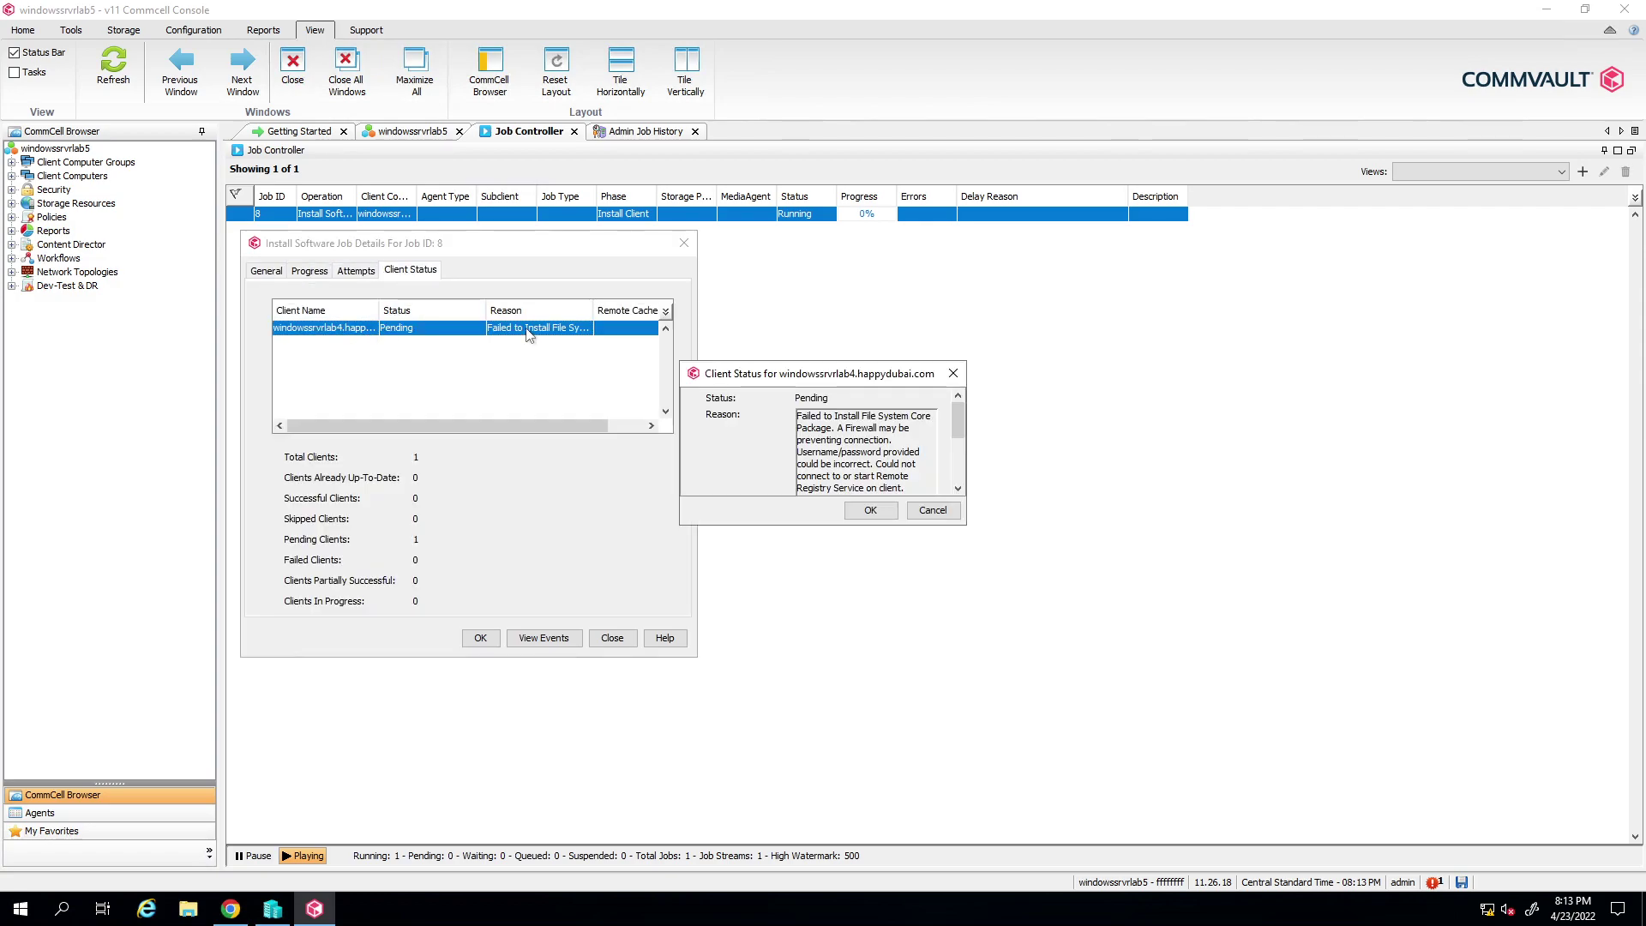
left_click_drag(682, 361, 488, 264)
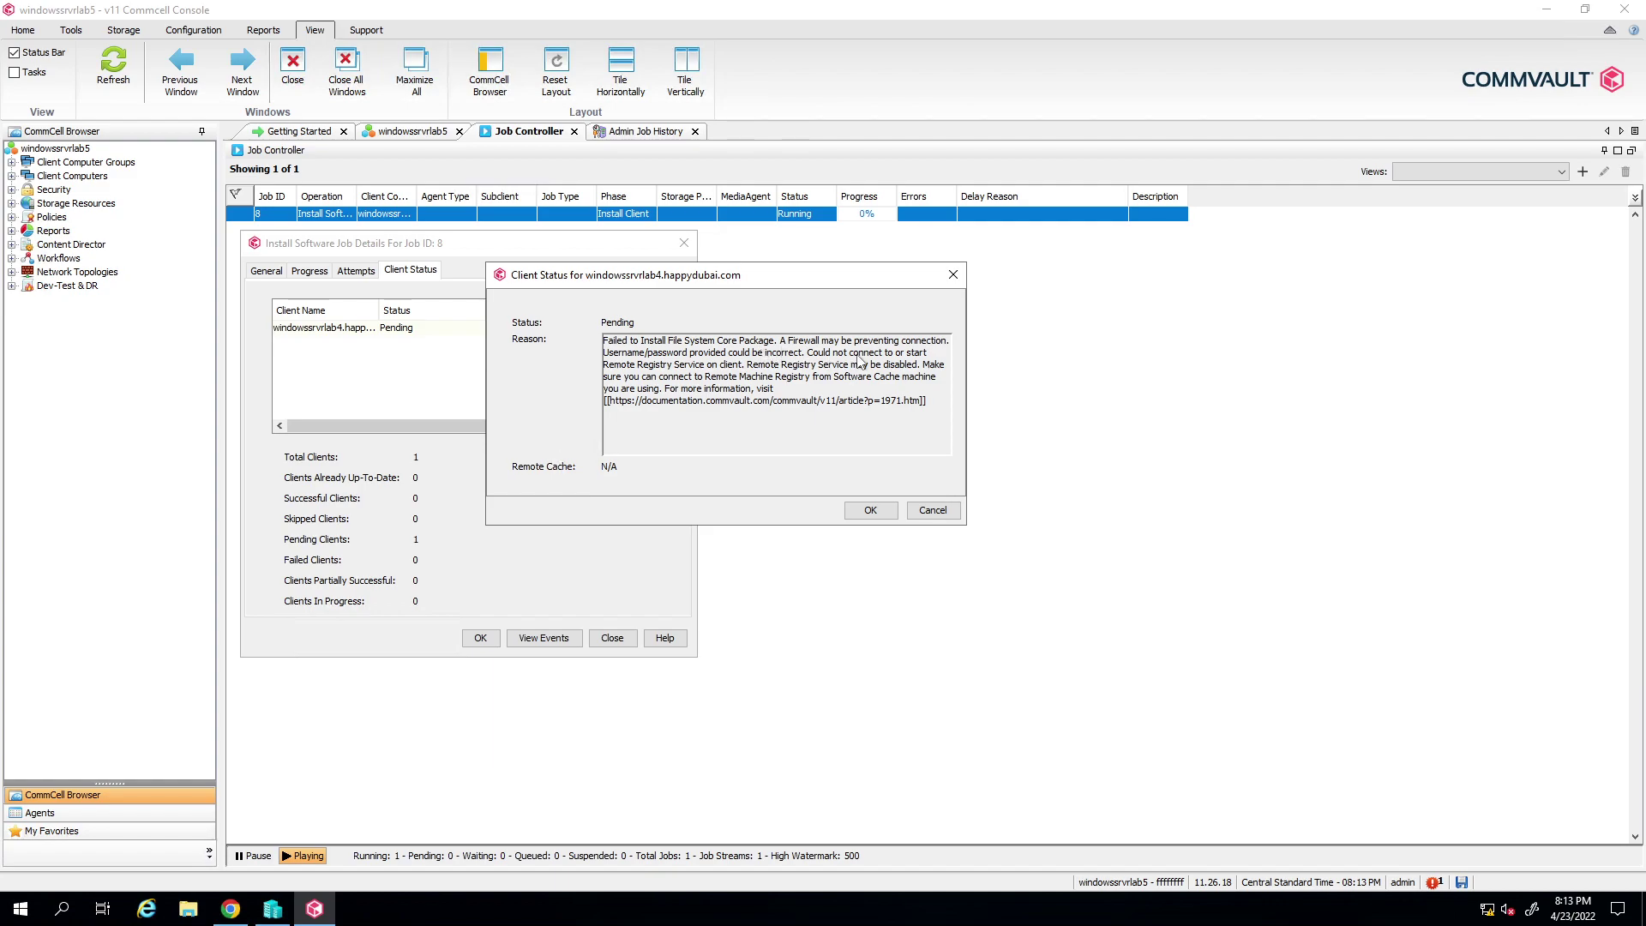
left_click(954, 281)
left_click(673, 244)
double_click(564, 214)
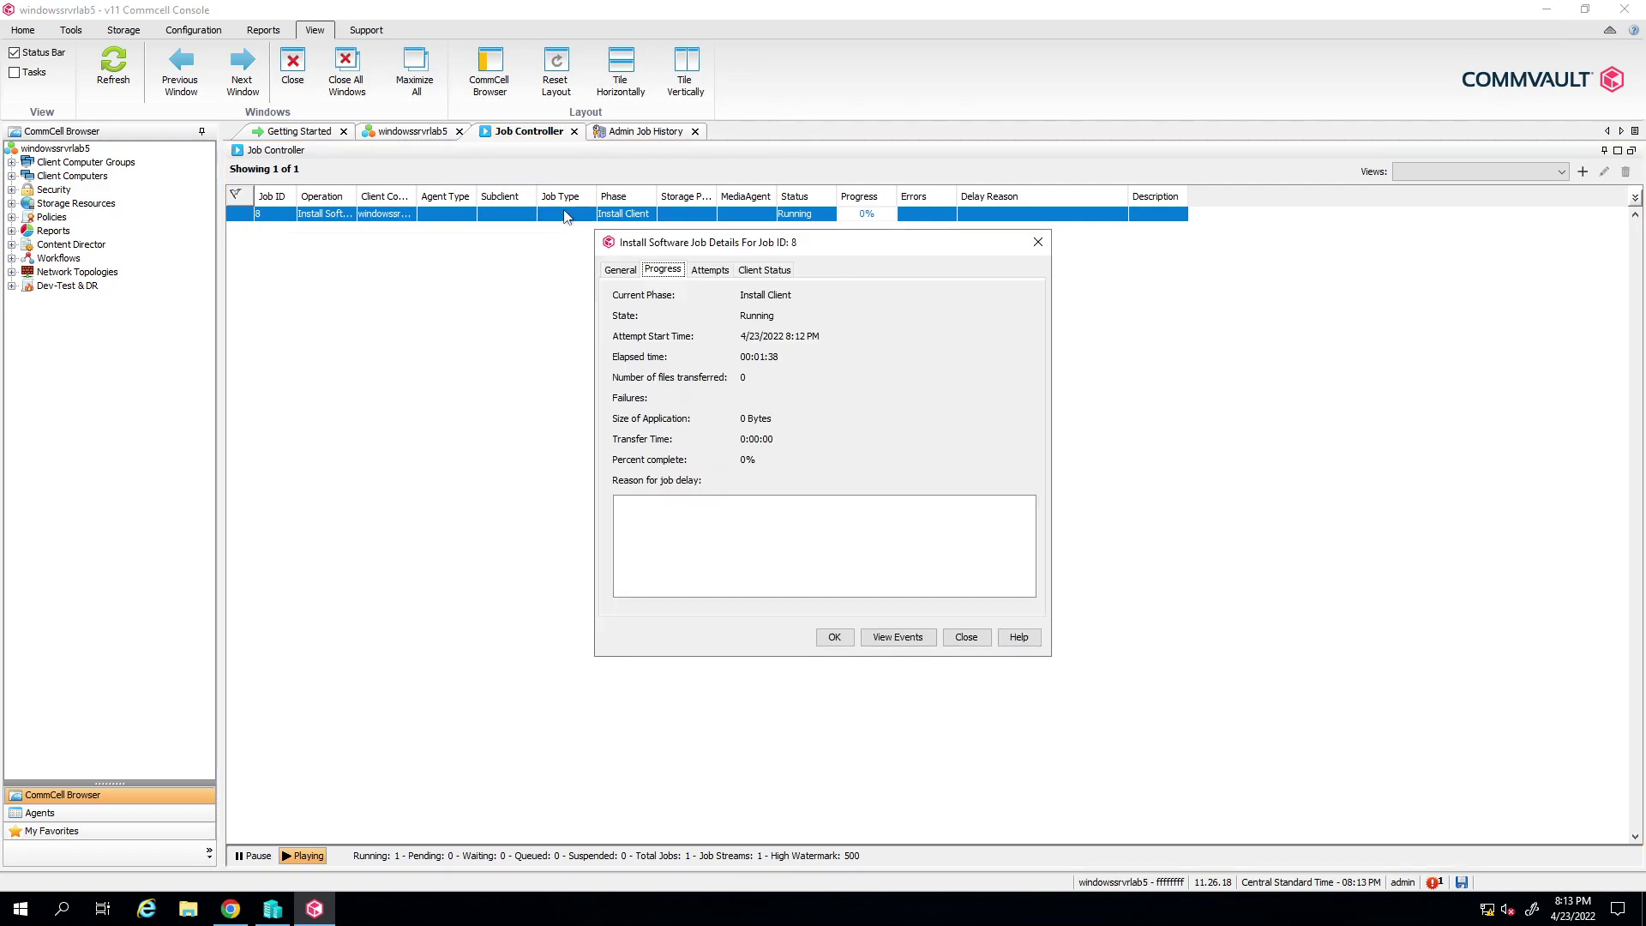
left_click(1033, 245)
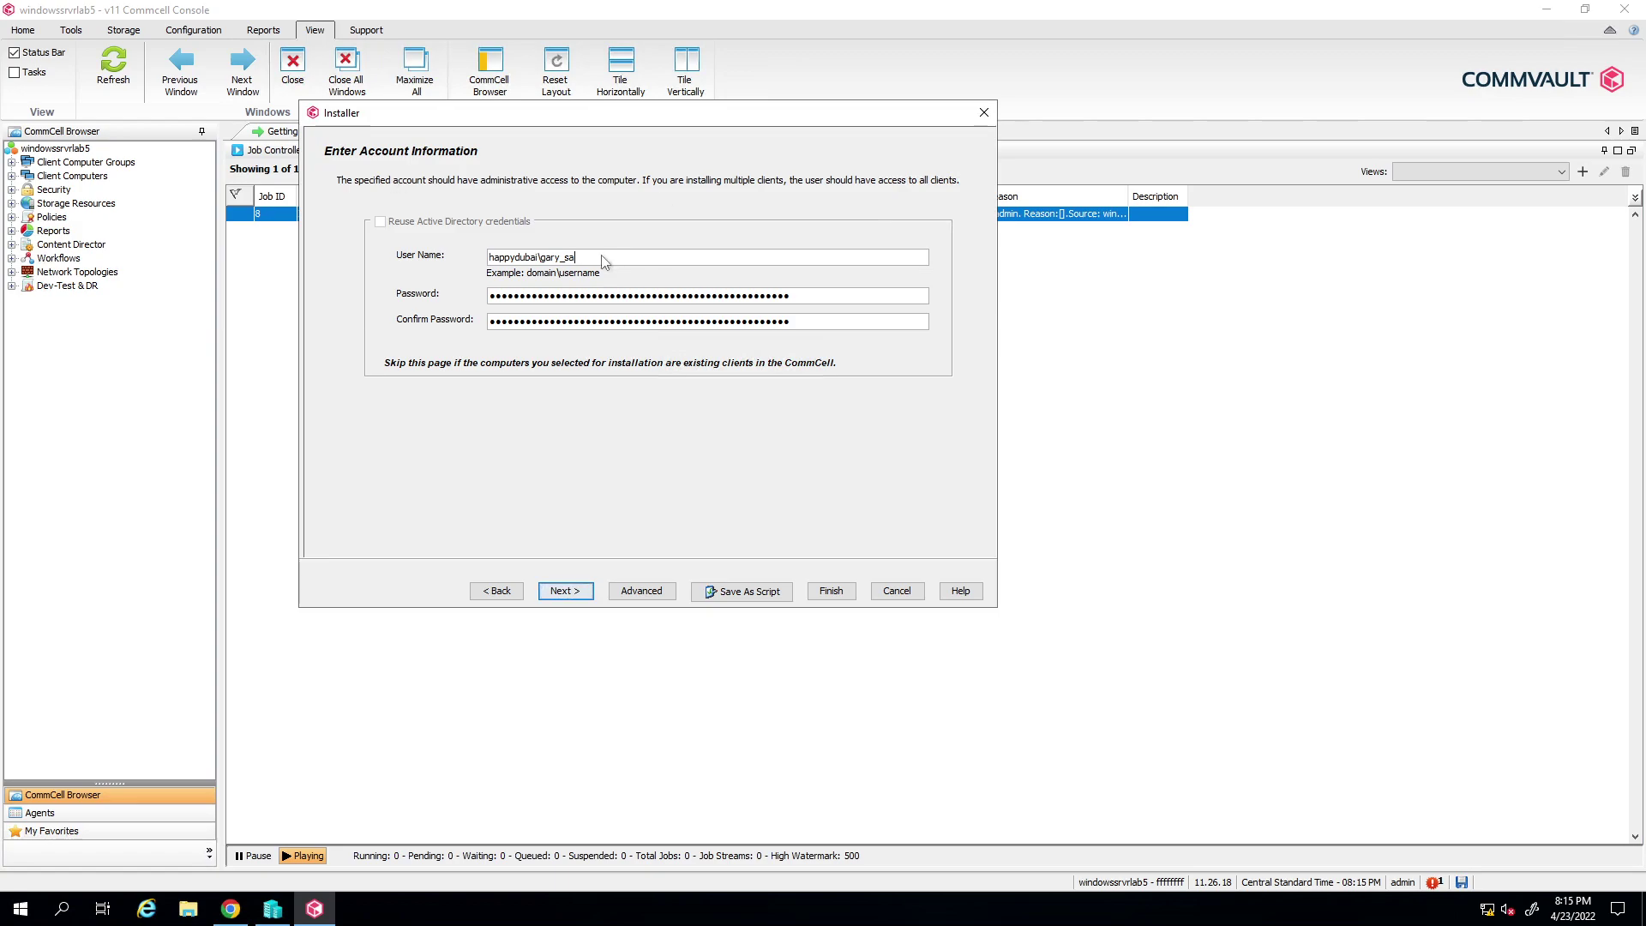
key("BackSpace")
key("BackSpace")
key("BackSpace")
key("BackSpace")
key("BackSpace")
key("BackSpace")
key("BackSpace")
key("BackSpace")
left_click(892, 591)
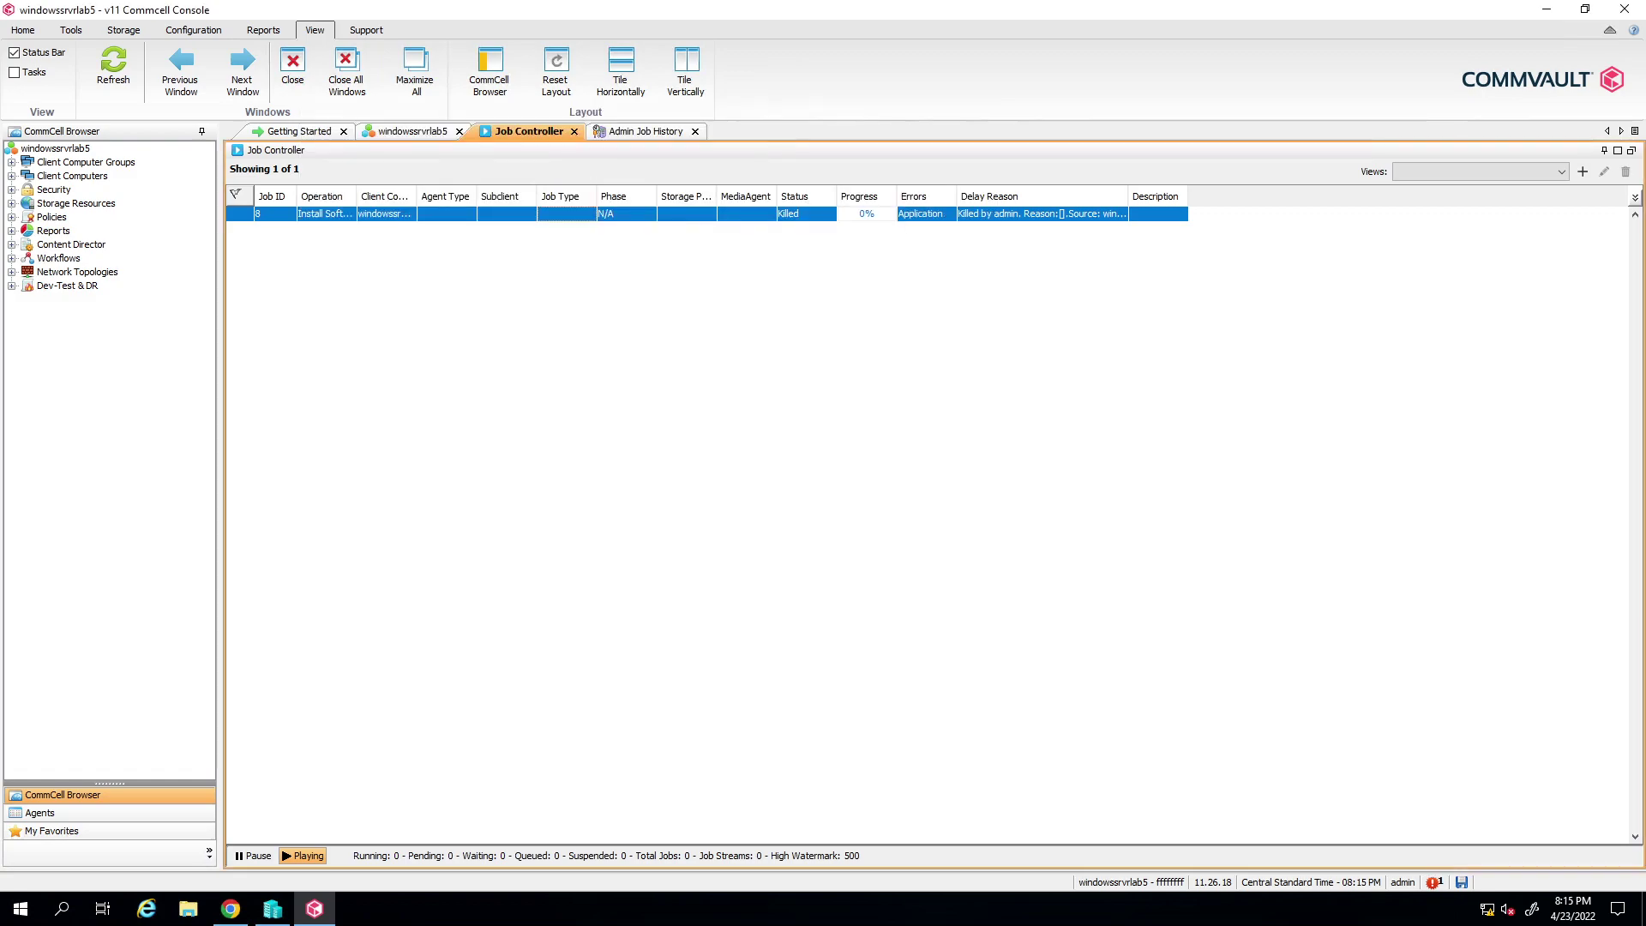
Step: Open the user list of the happydubai domain under Security, Domains And Organizations, and start a new user
left_click(12, 189)
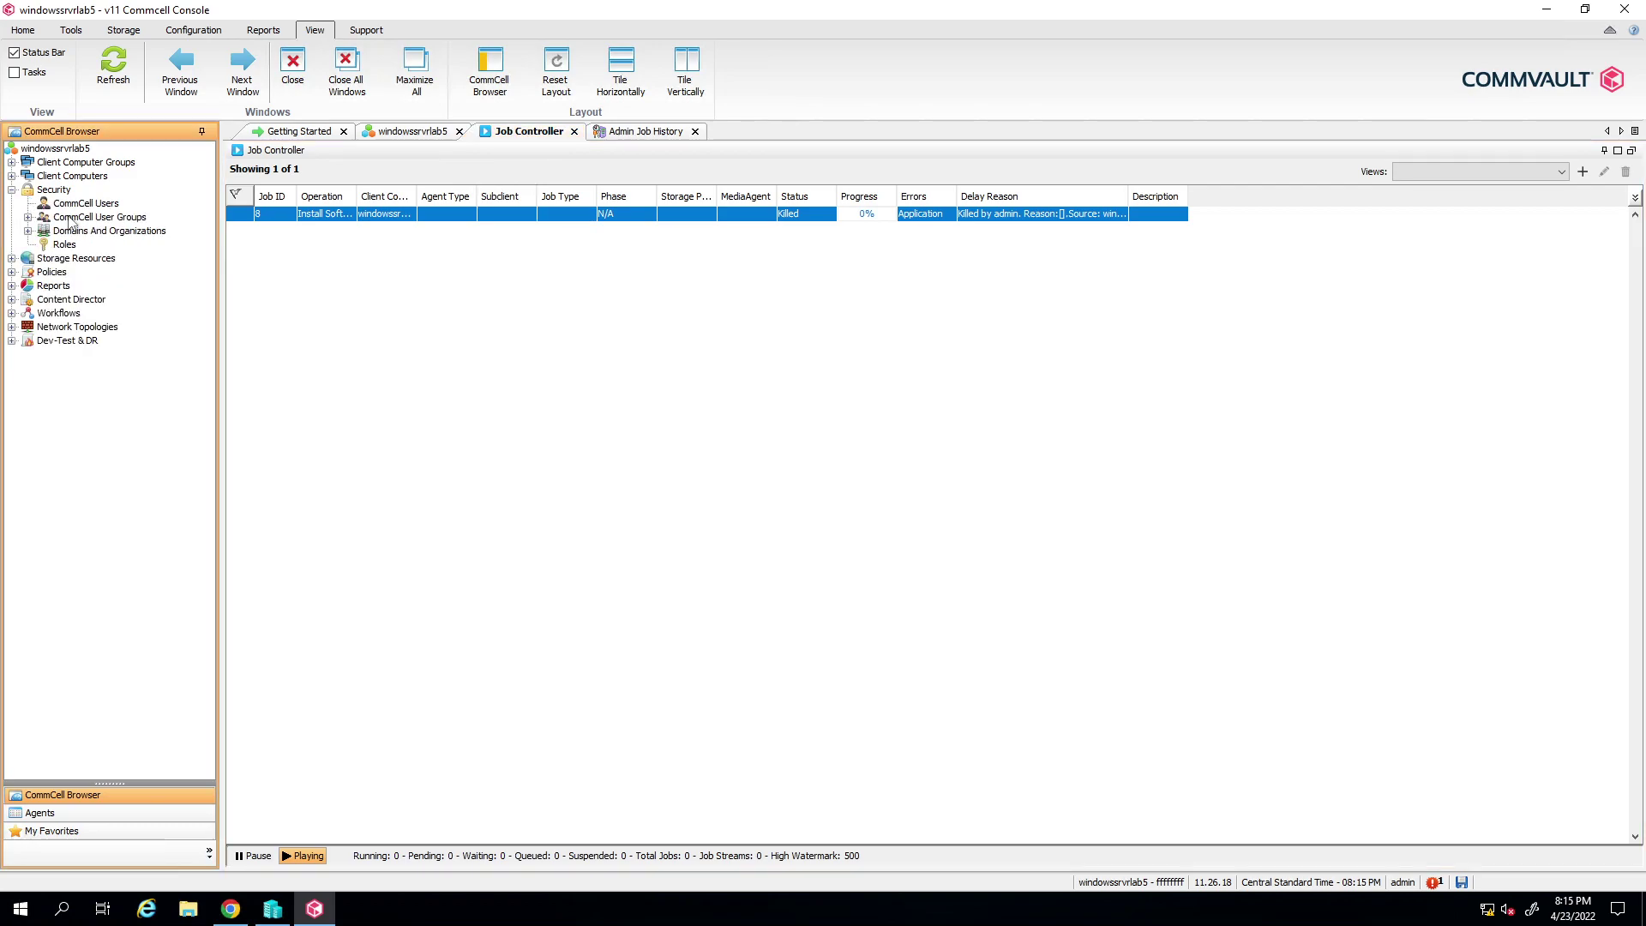
double_click(75, 231)
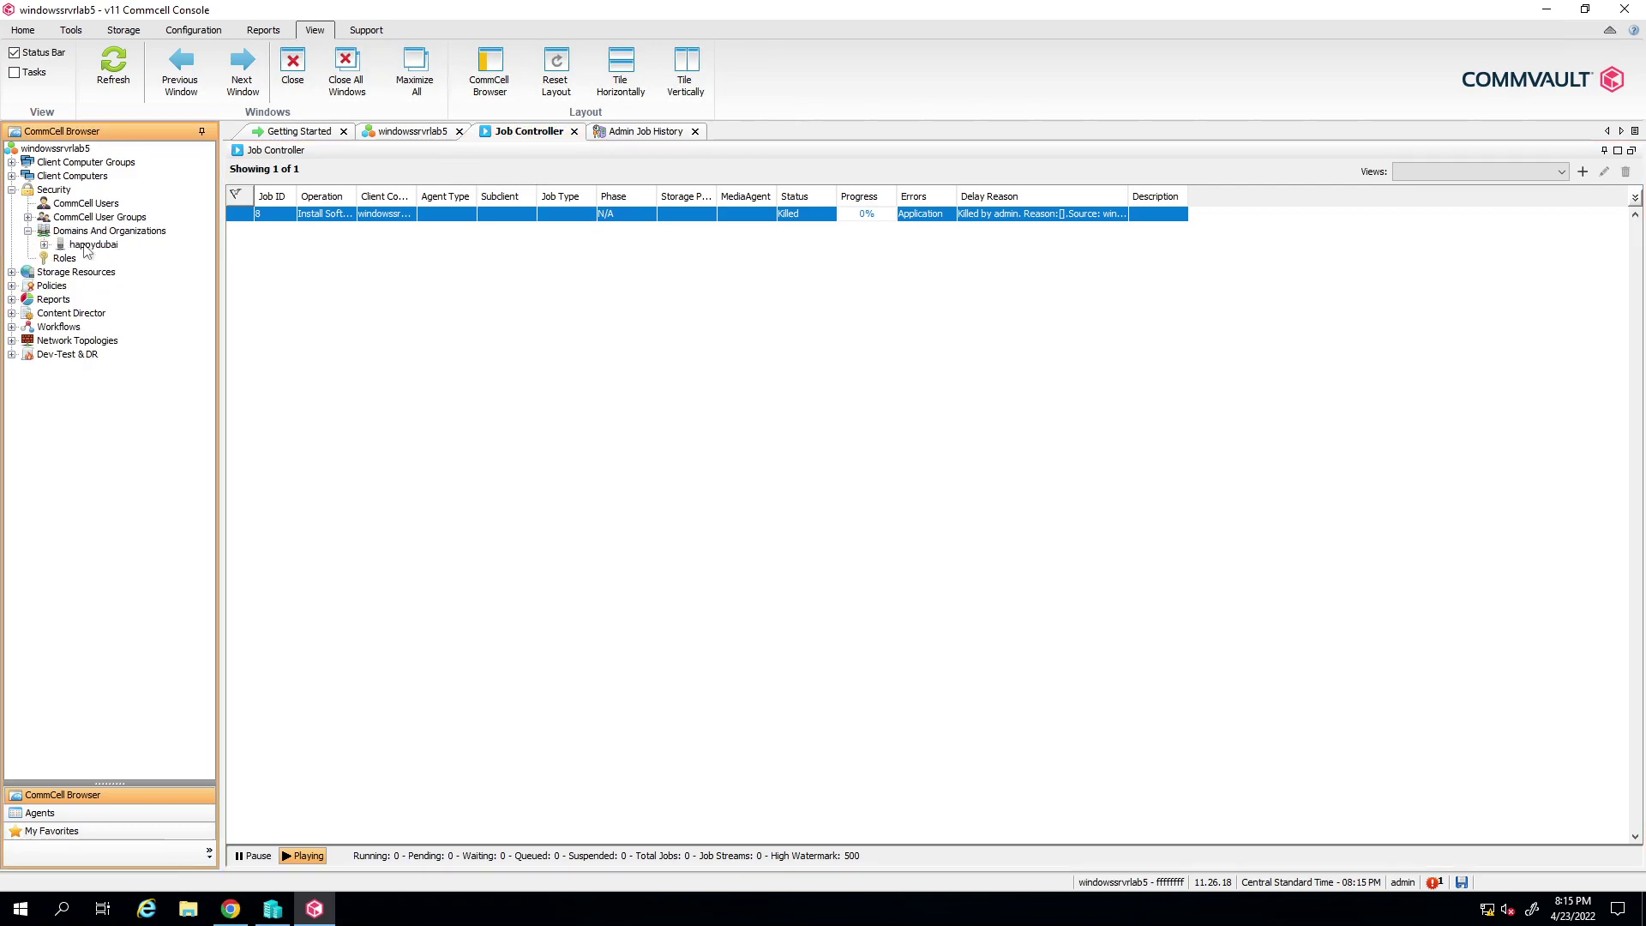
double_click(89, 245)
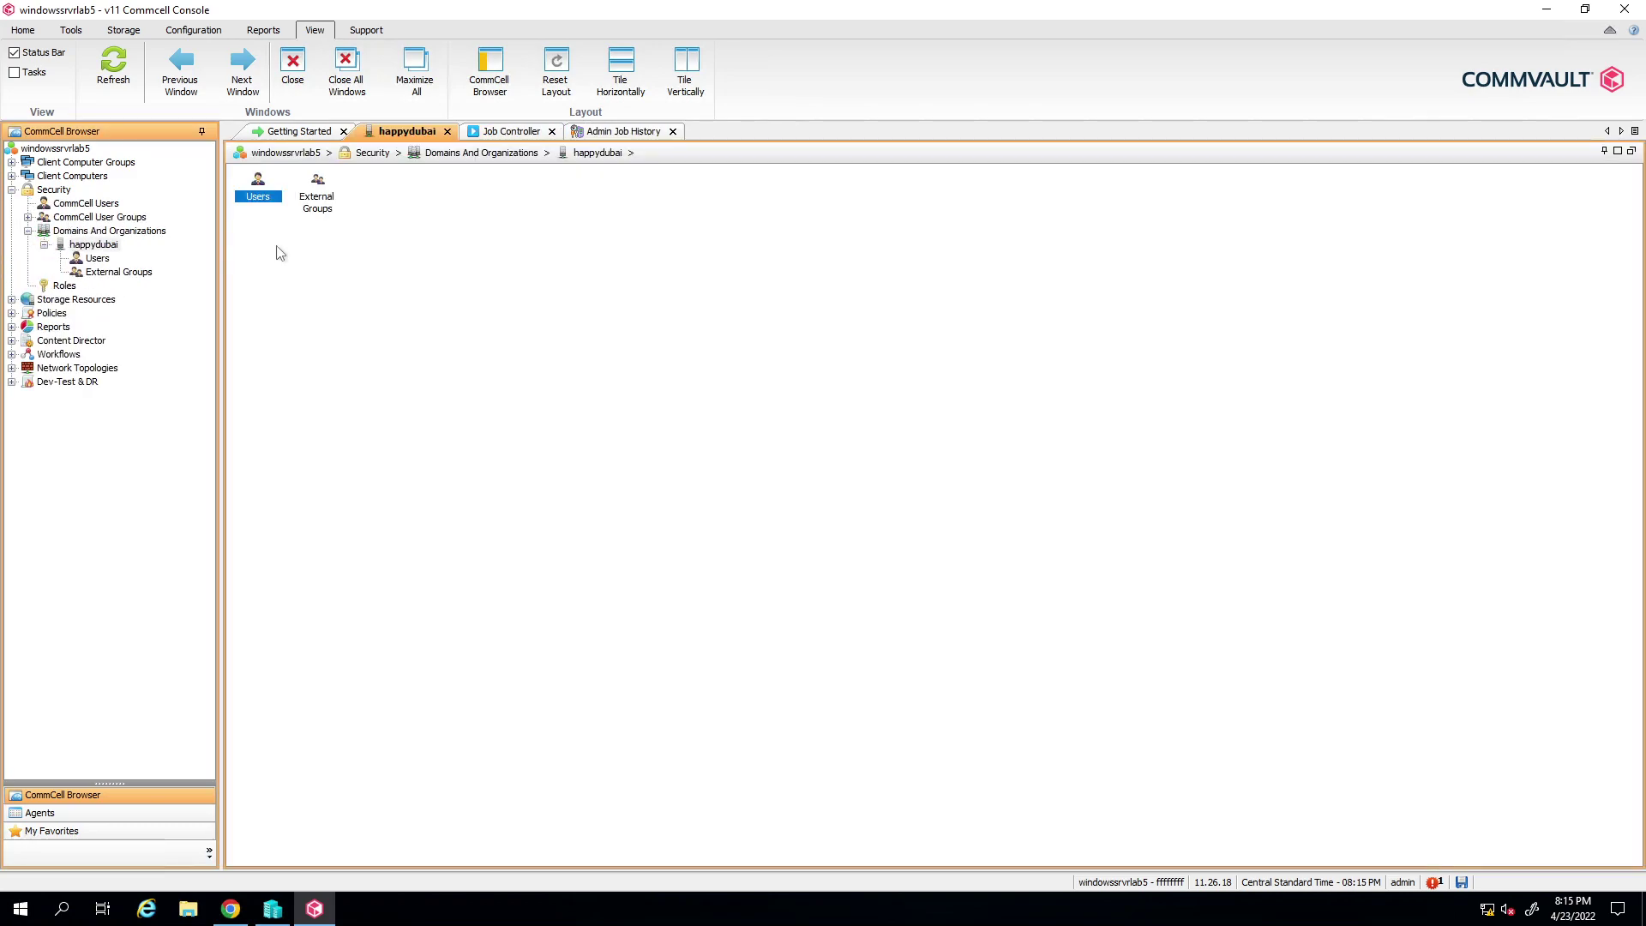
left_click(96, 258)
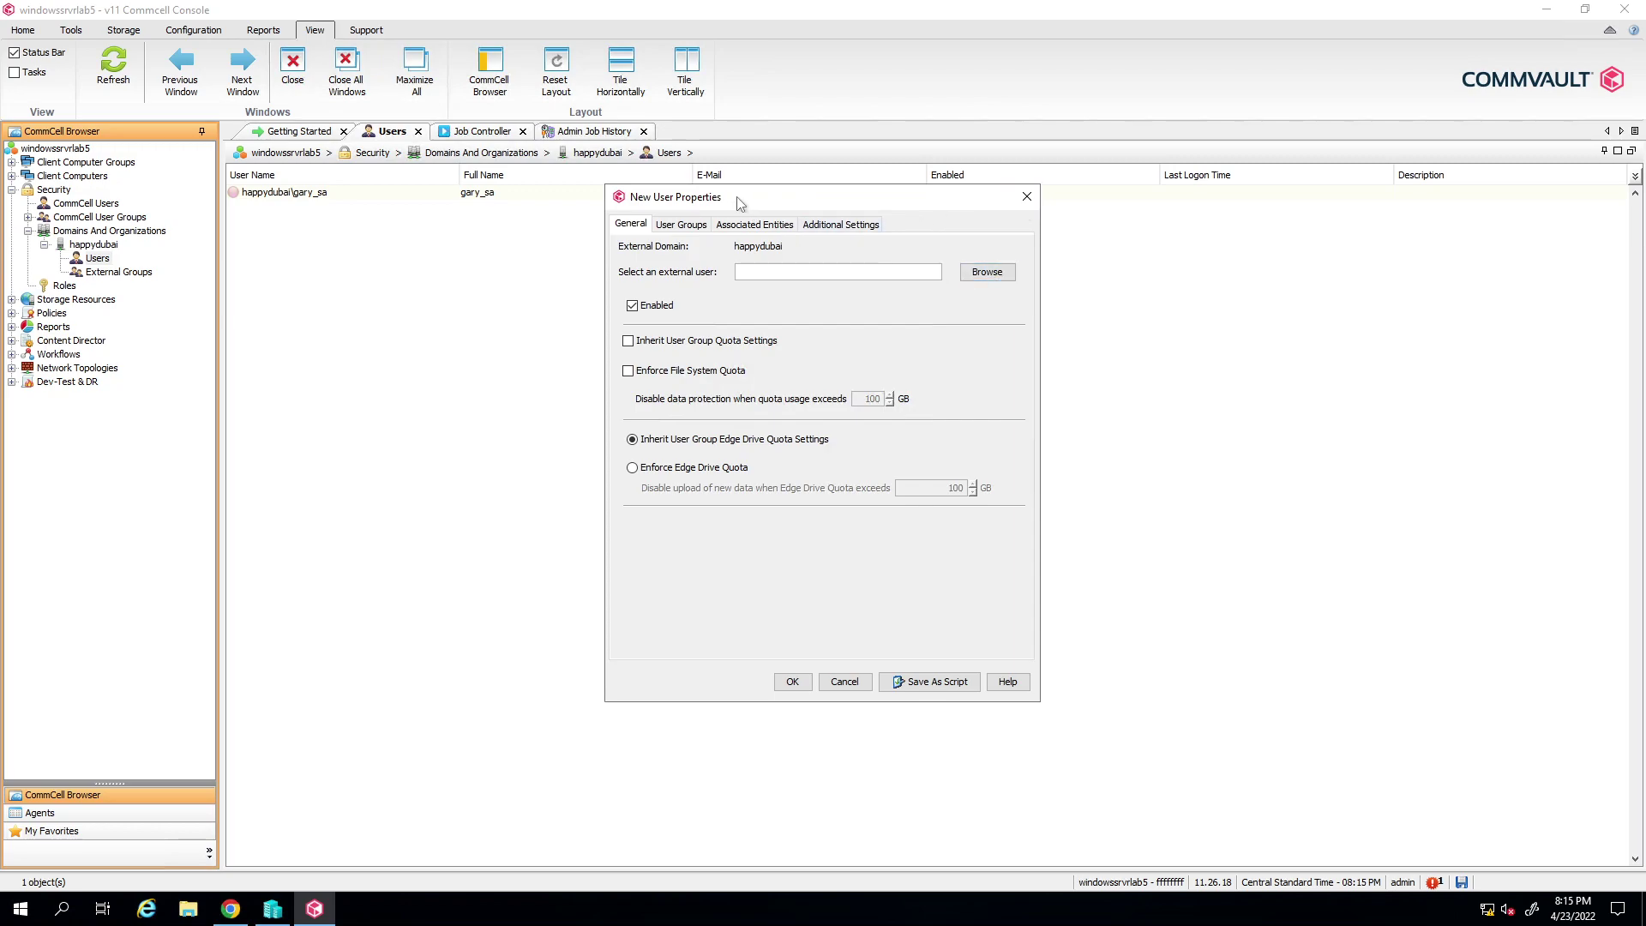
Step: Select the happydubai domain's Administrator account as the external user and create the user with default settings
left_click_drag(734, 202, 600, 203)
left_click(849, 272)
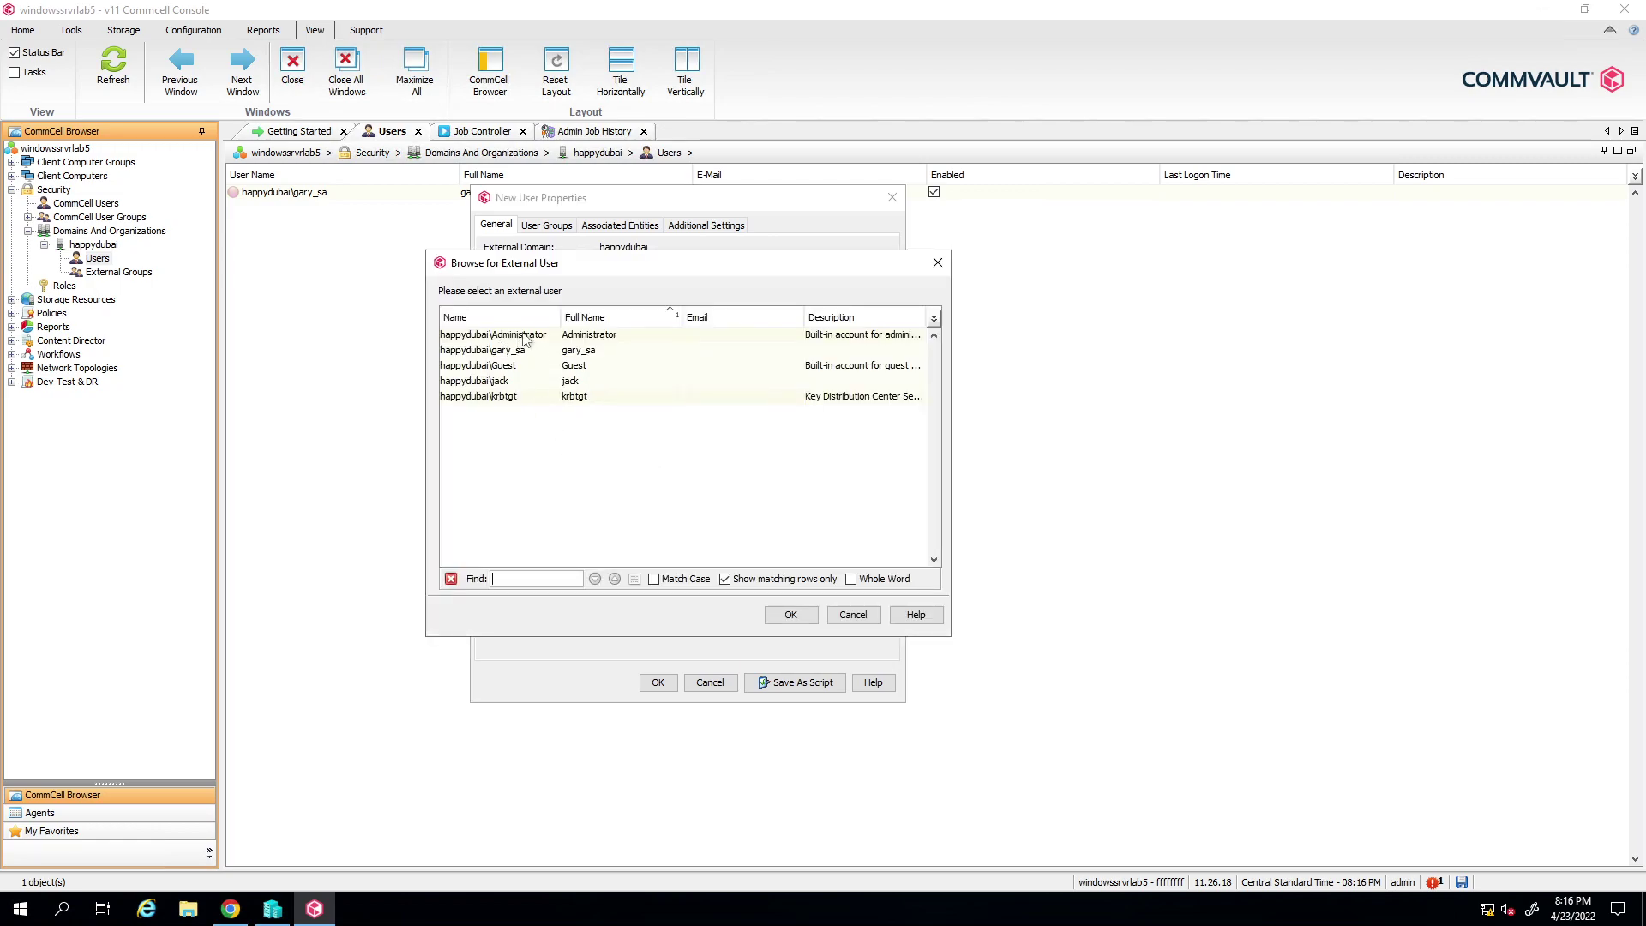
left_click(549, 335)
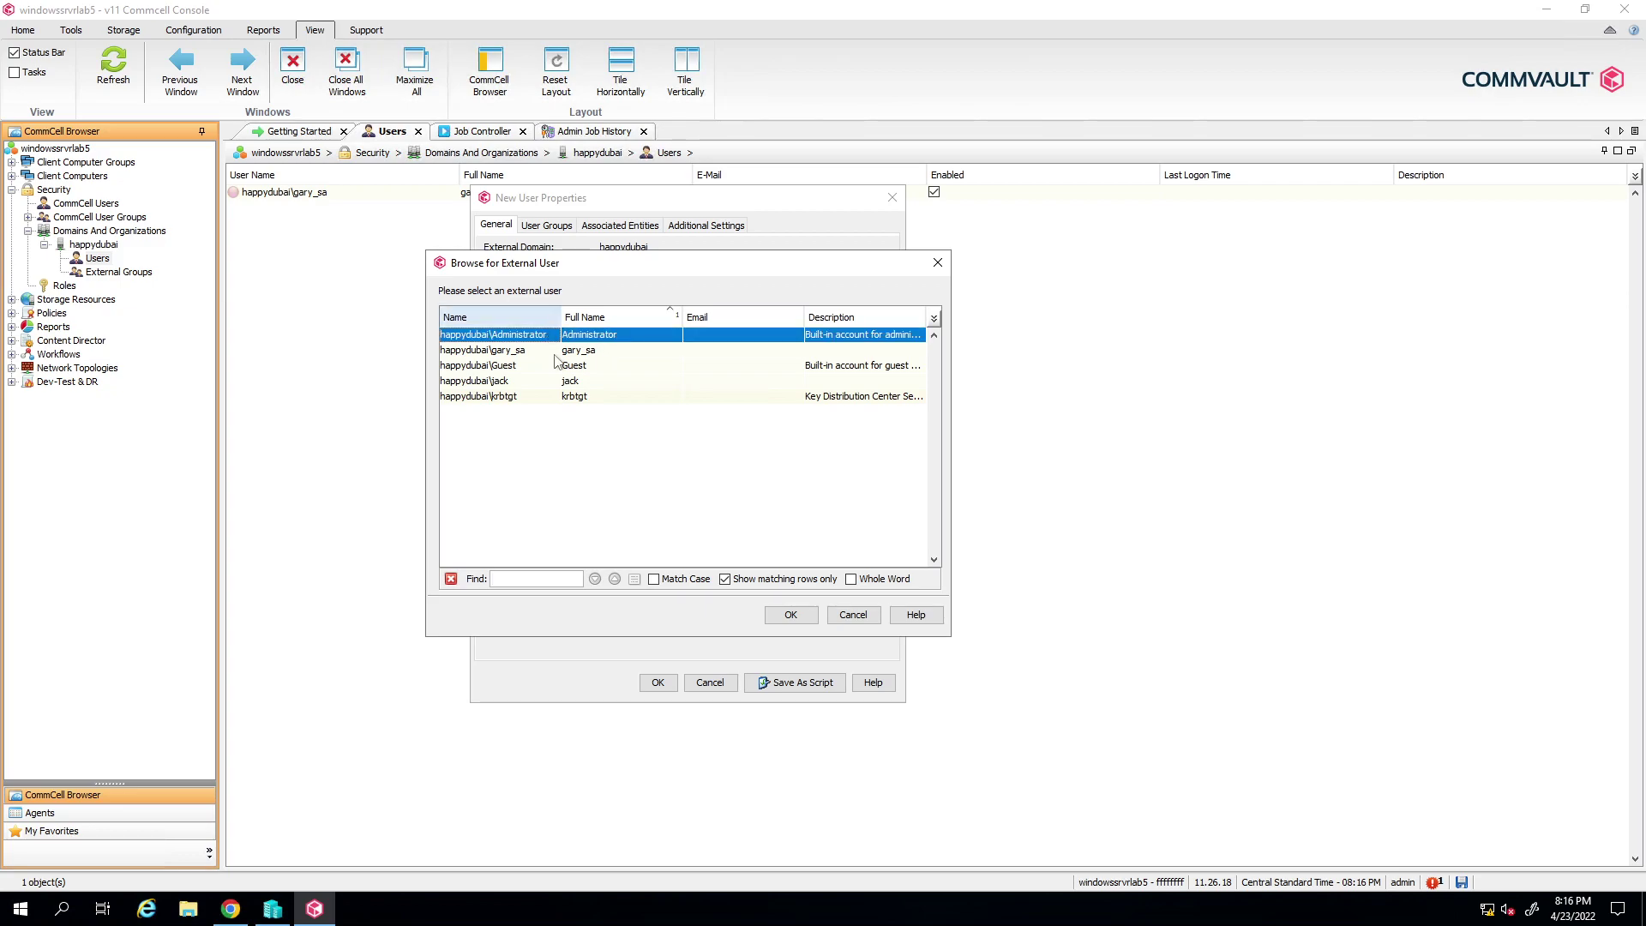
left_click(795, 613)
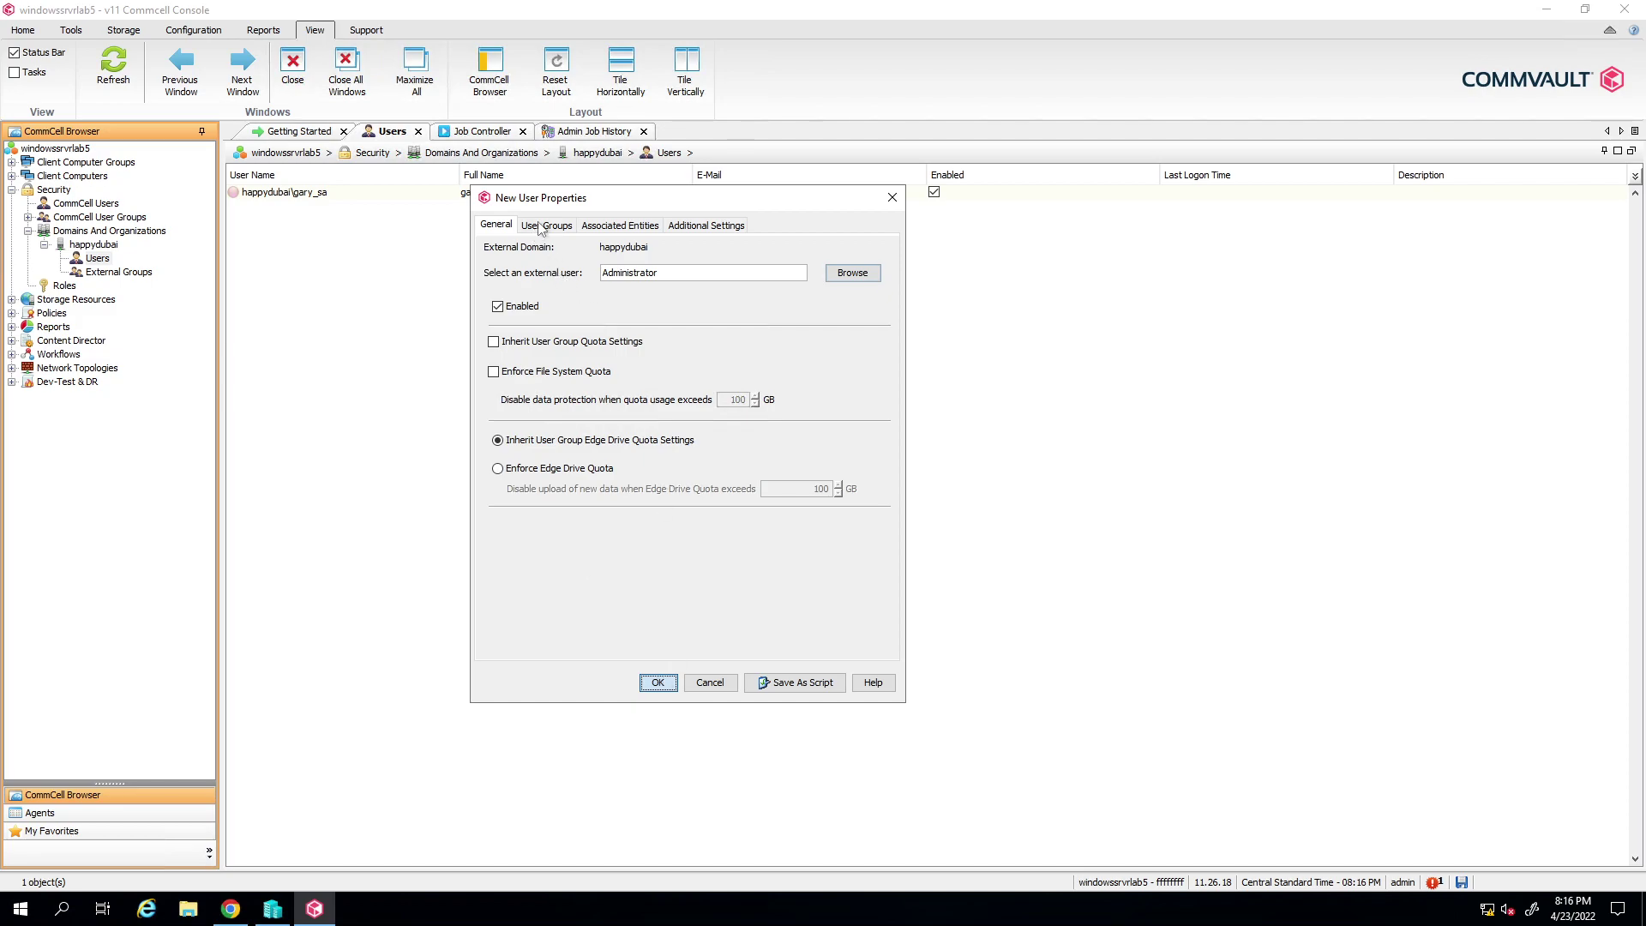
key("Return")
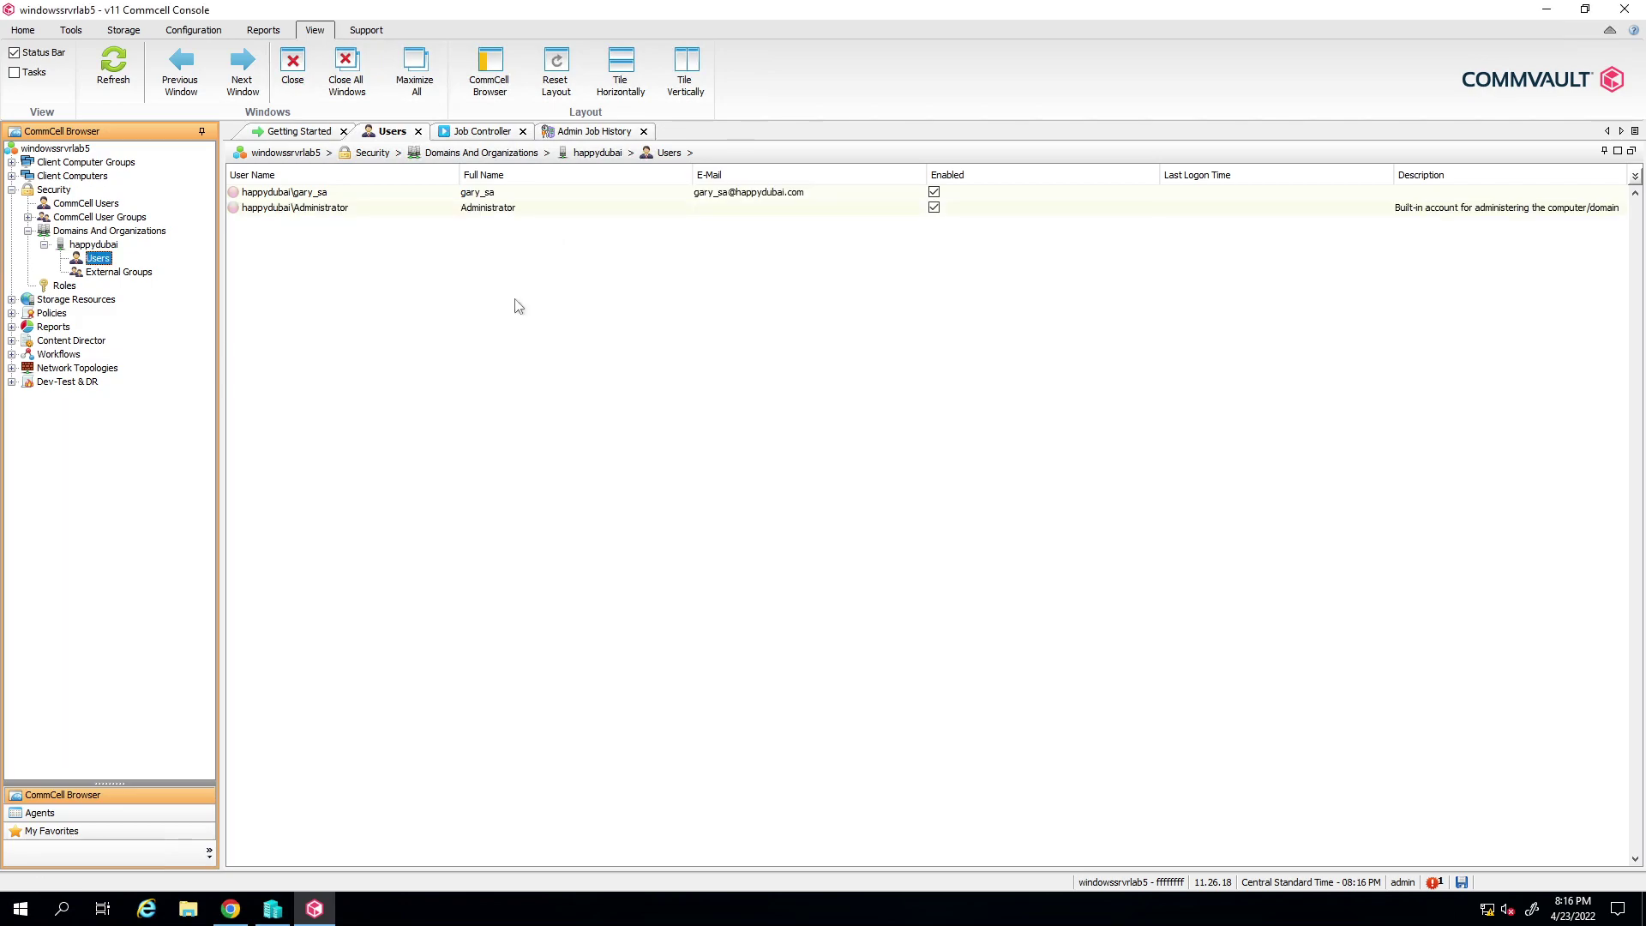
Step: Make the happydubai\Administrator user a member of the master user group and save its properties
double_click(330, 211)
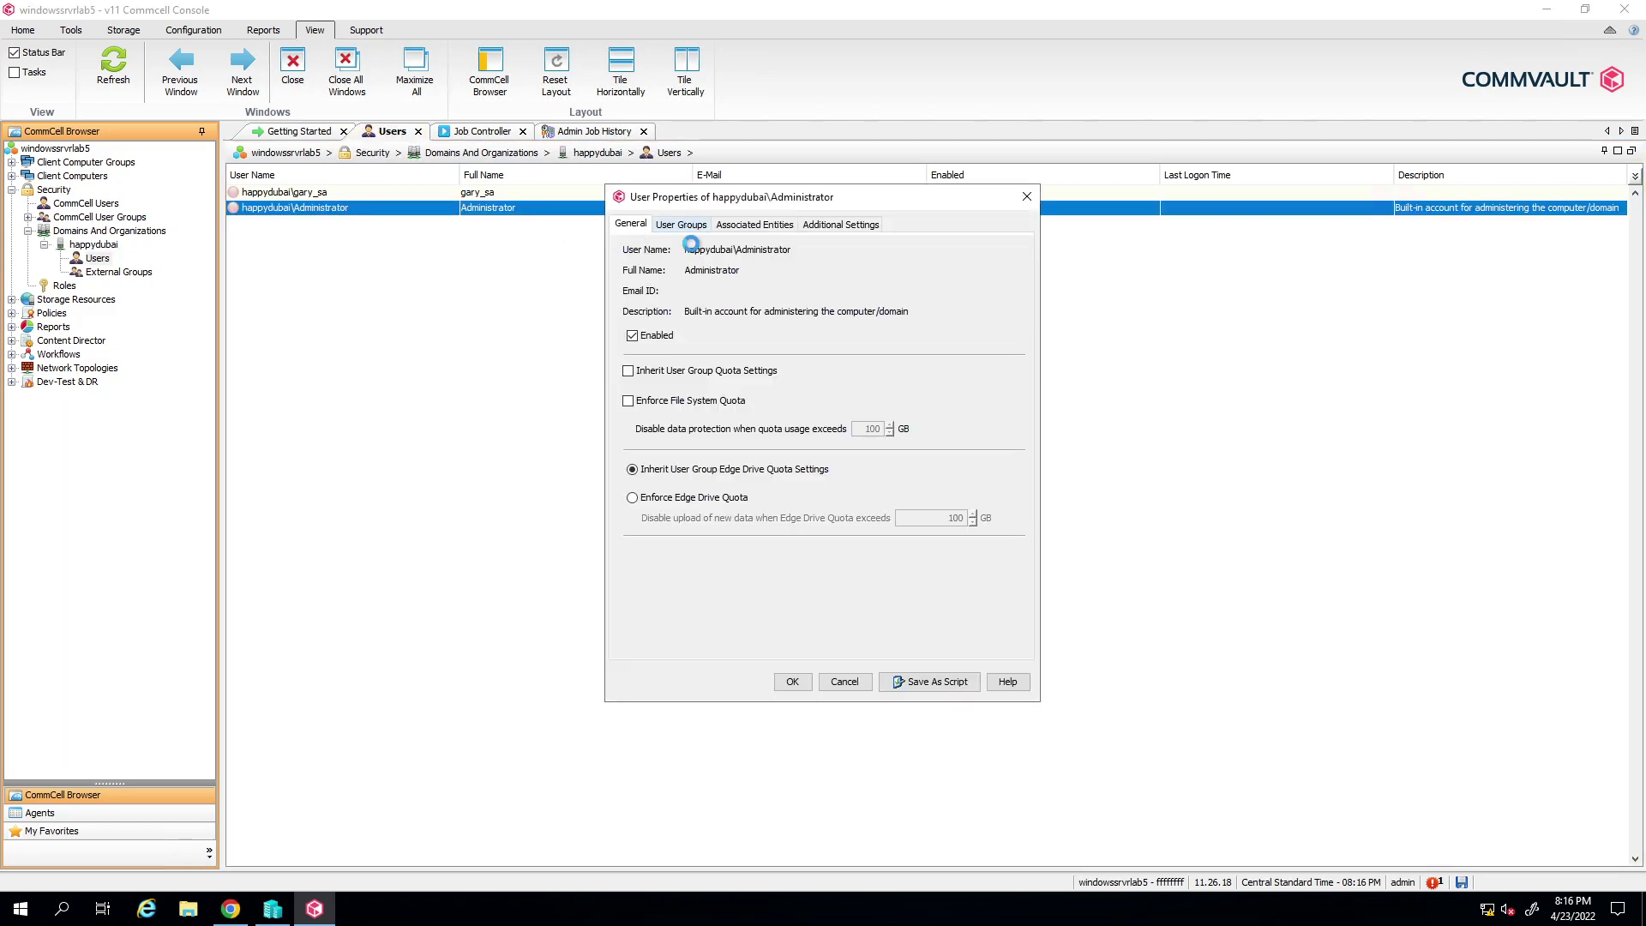
left_click(684, 224)
left_click(623, 275)
left_click(821, 399)
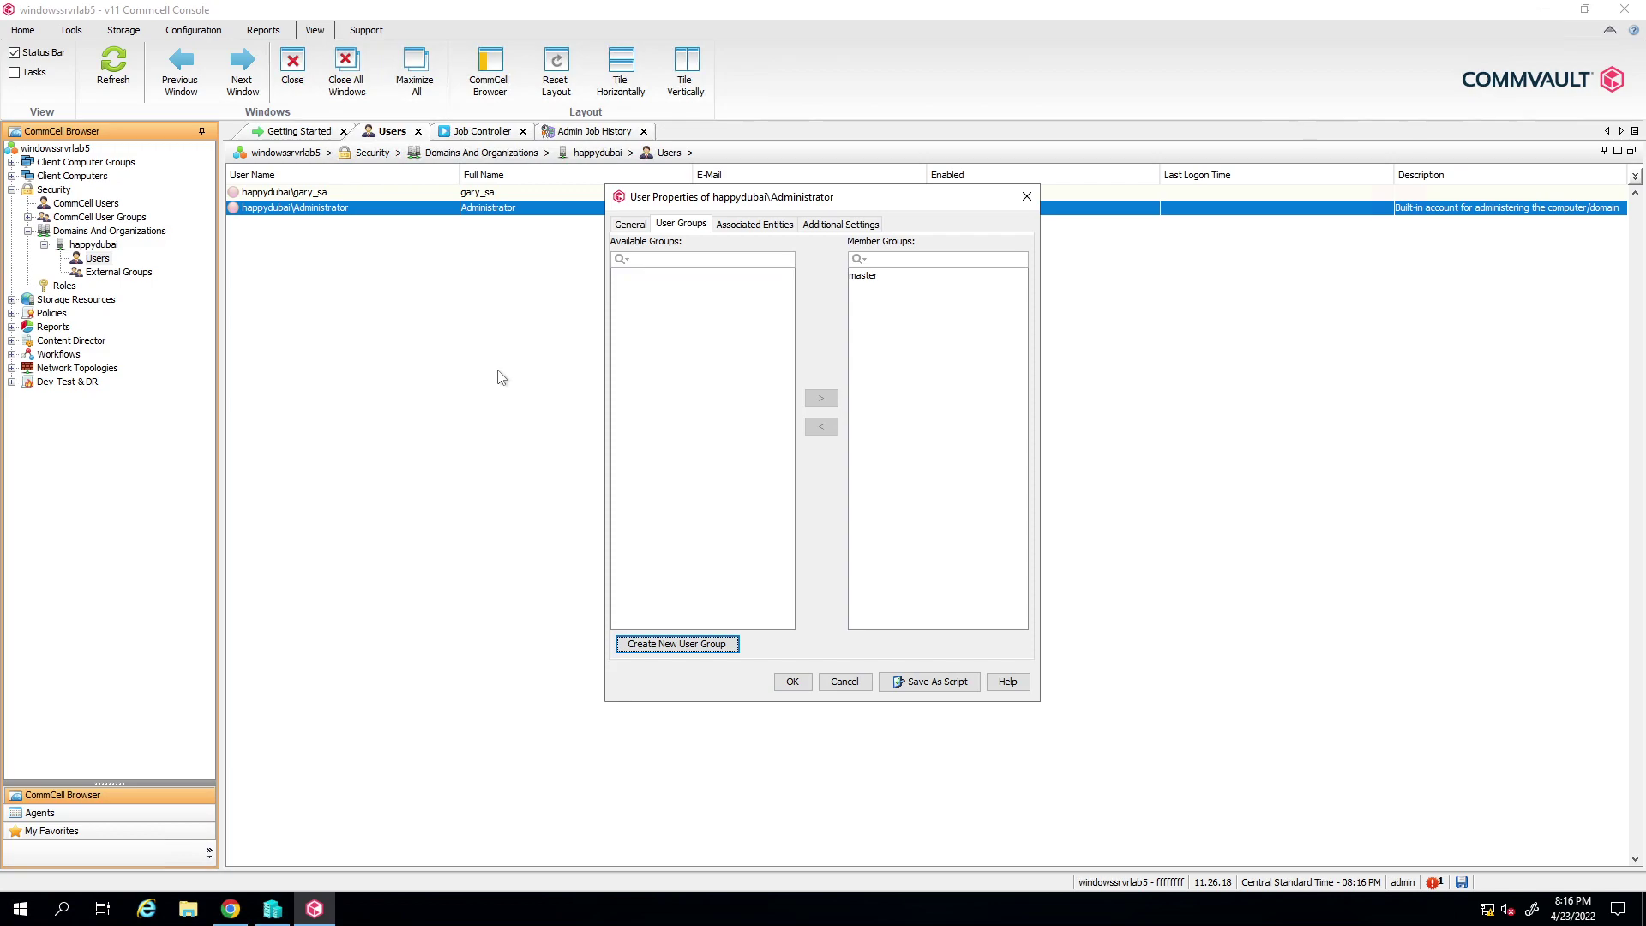
left_click(793, 682)
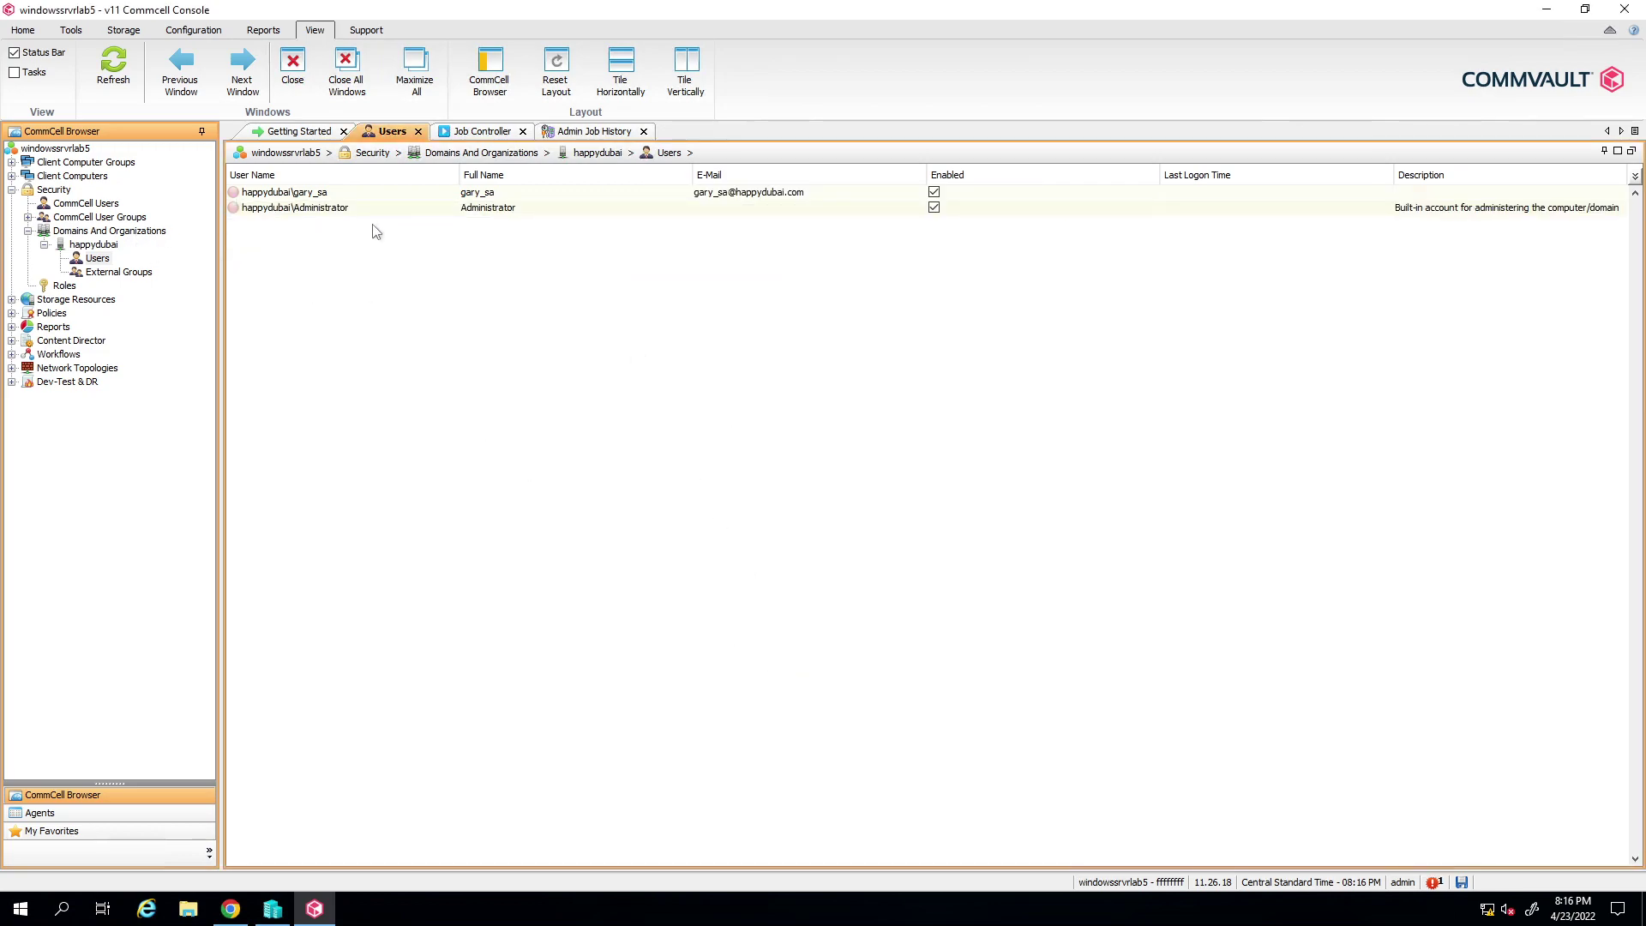
Step: Resubmit the killed install job, keeping Windows and the windowssrvrlab4.happydubai.com host, and advance to the account information
left_click(480, 132)
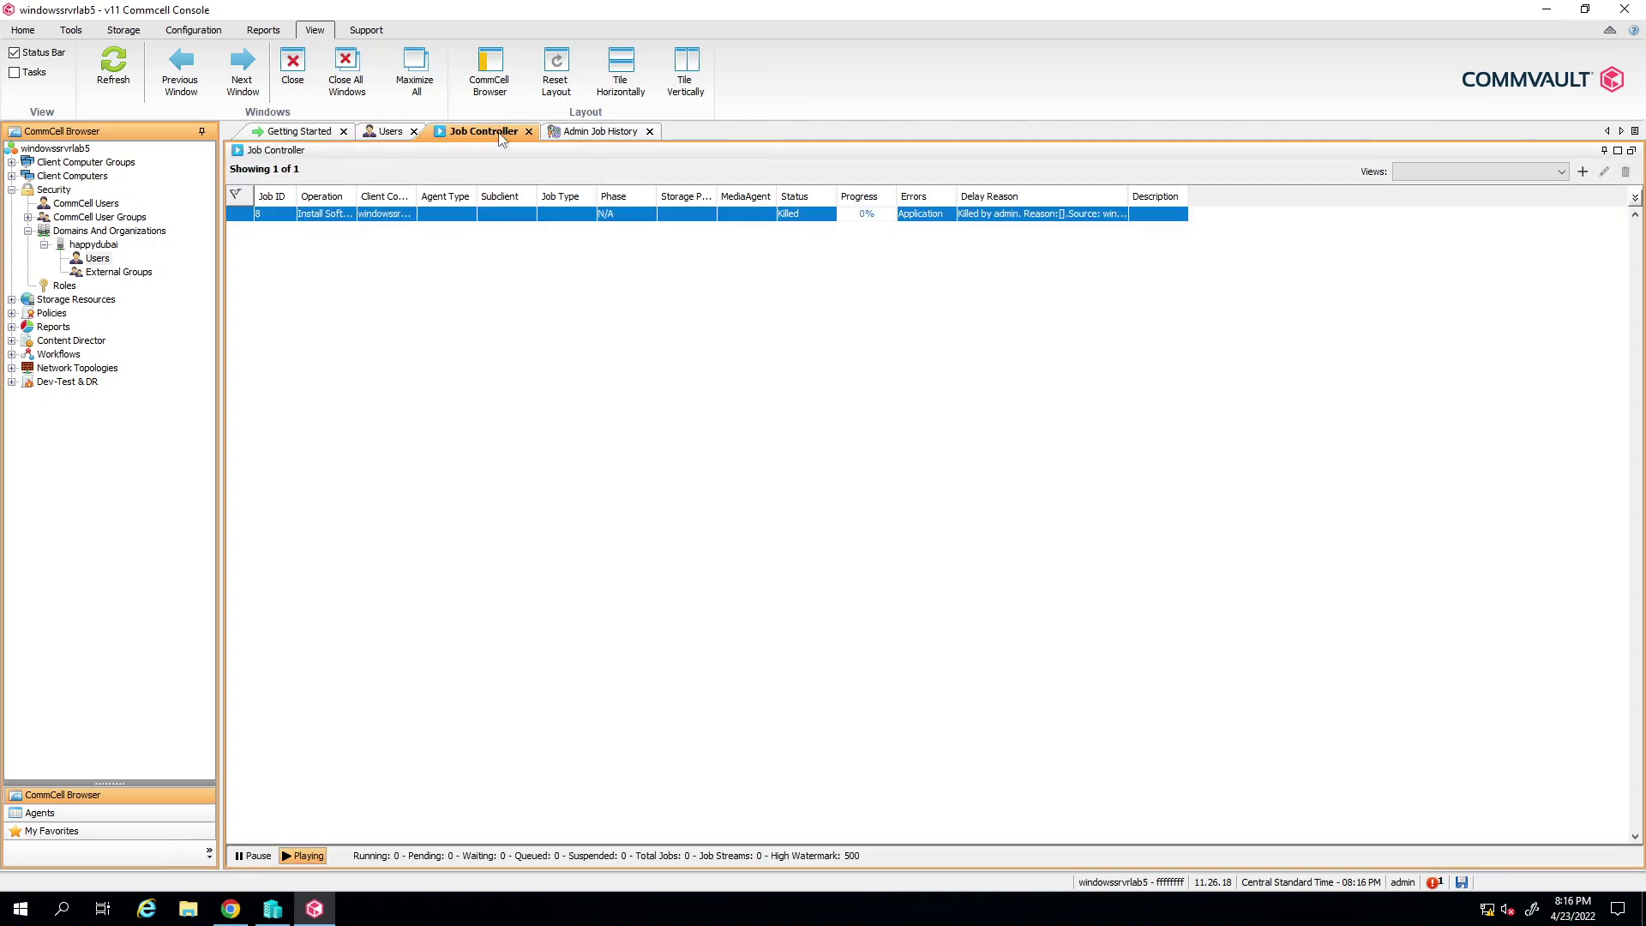
right_click(590, 225)
left_click(635, 423)
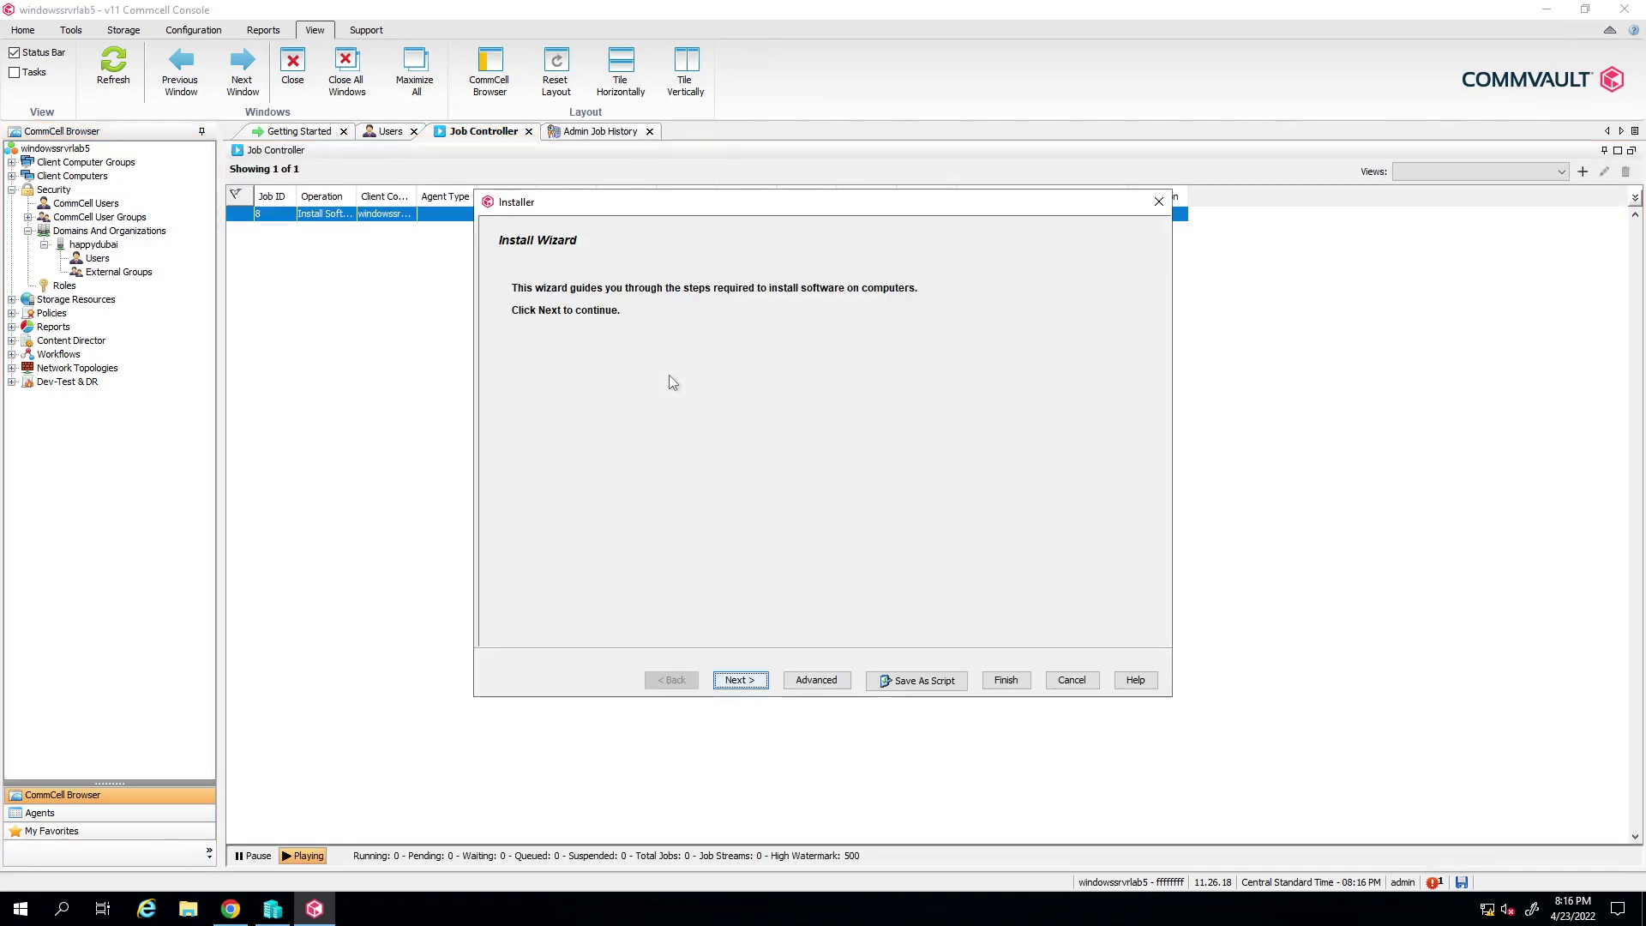
left_click(741, 680)
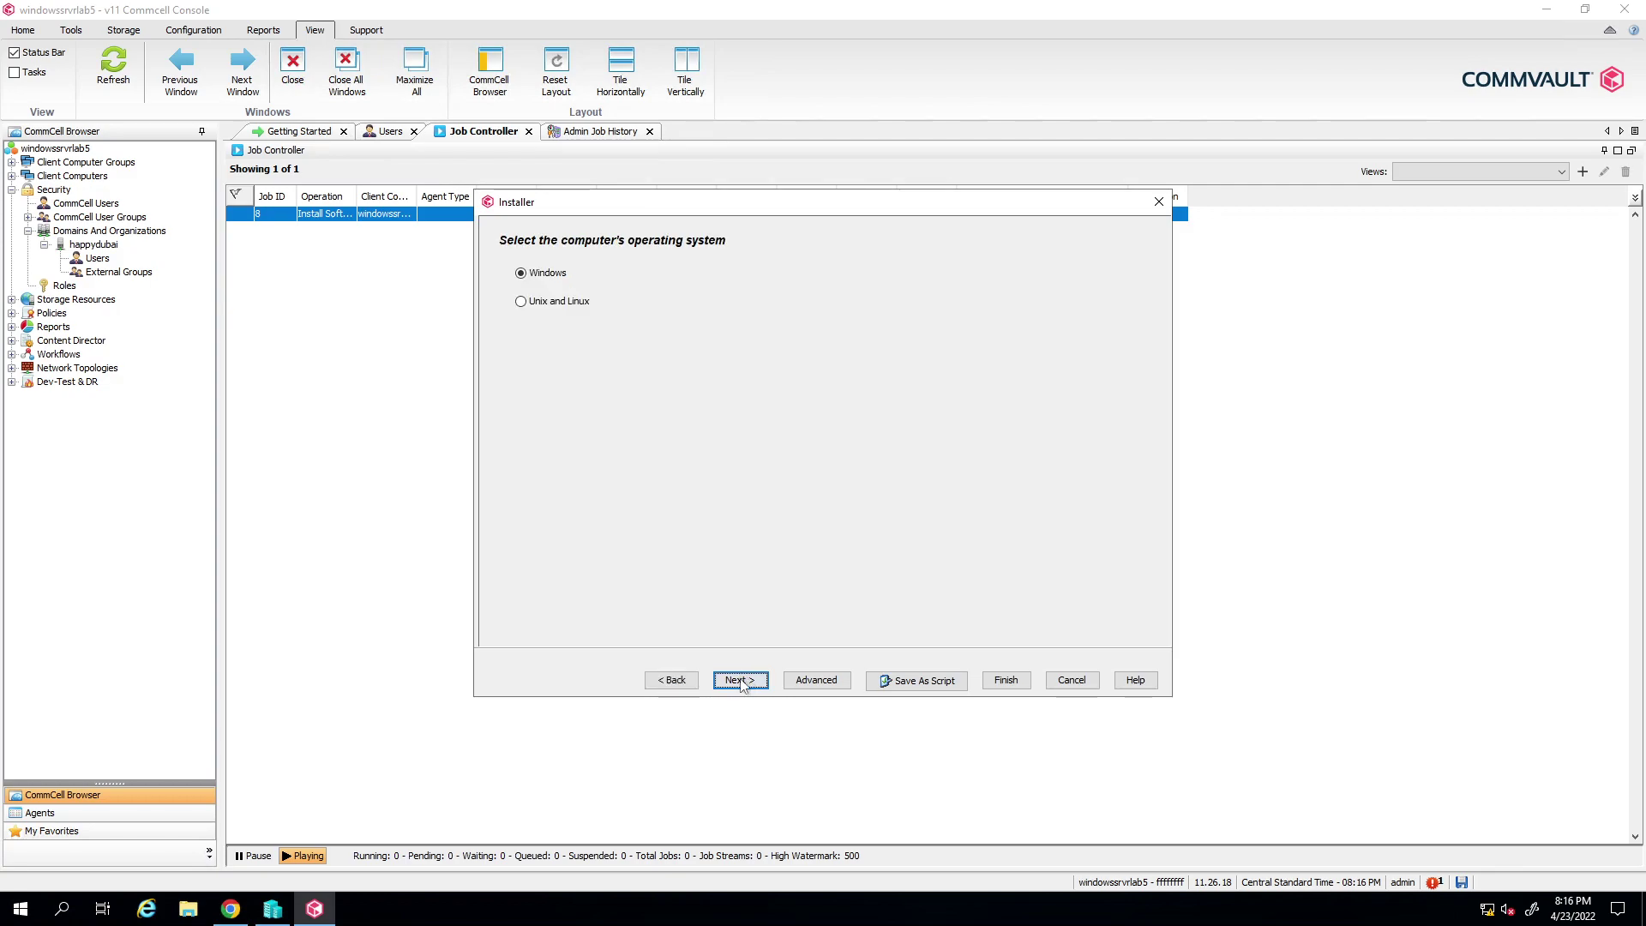
left_click(742, 681)
left_click(743, 682)
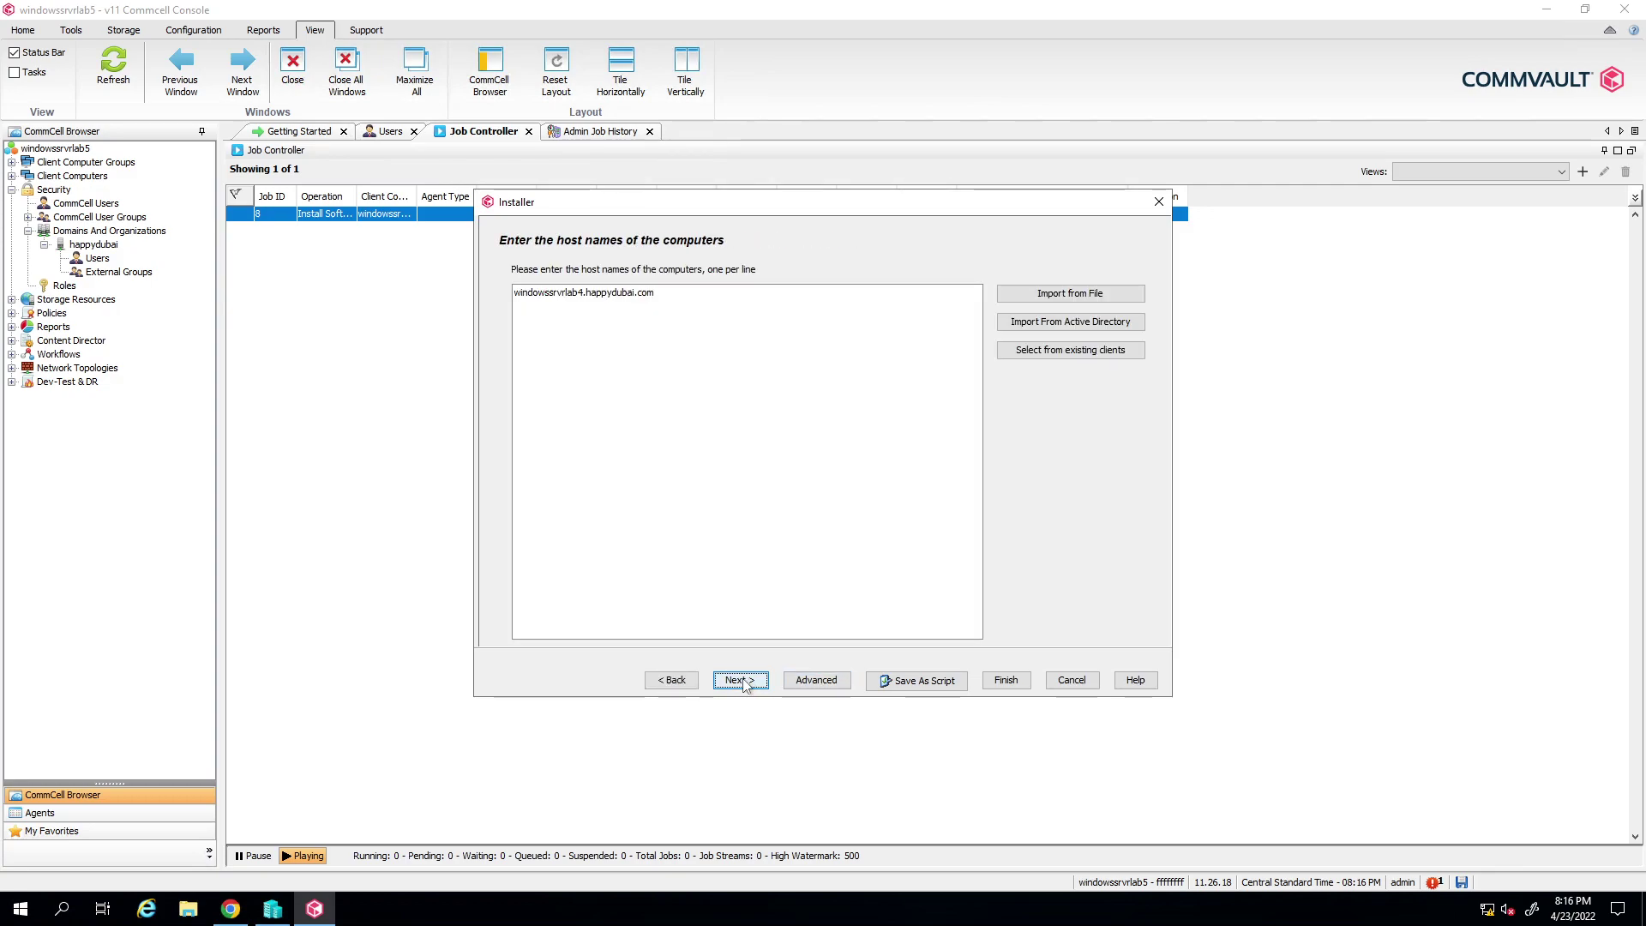
left_click(743, 681)
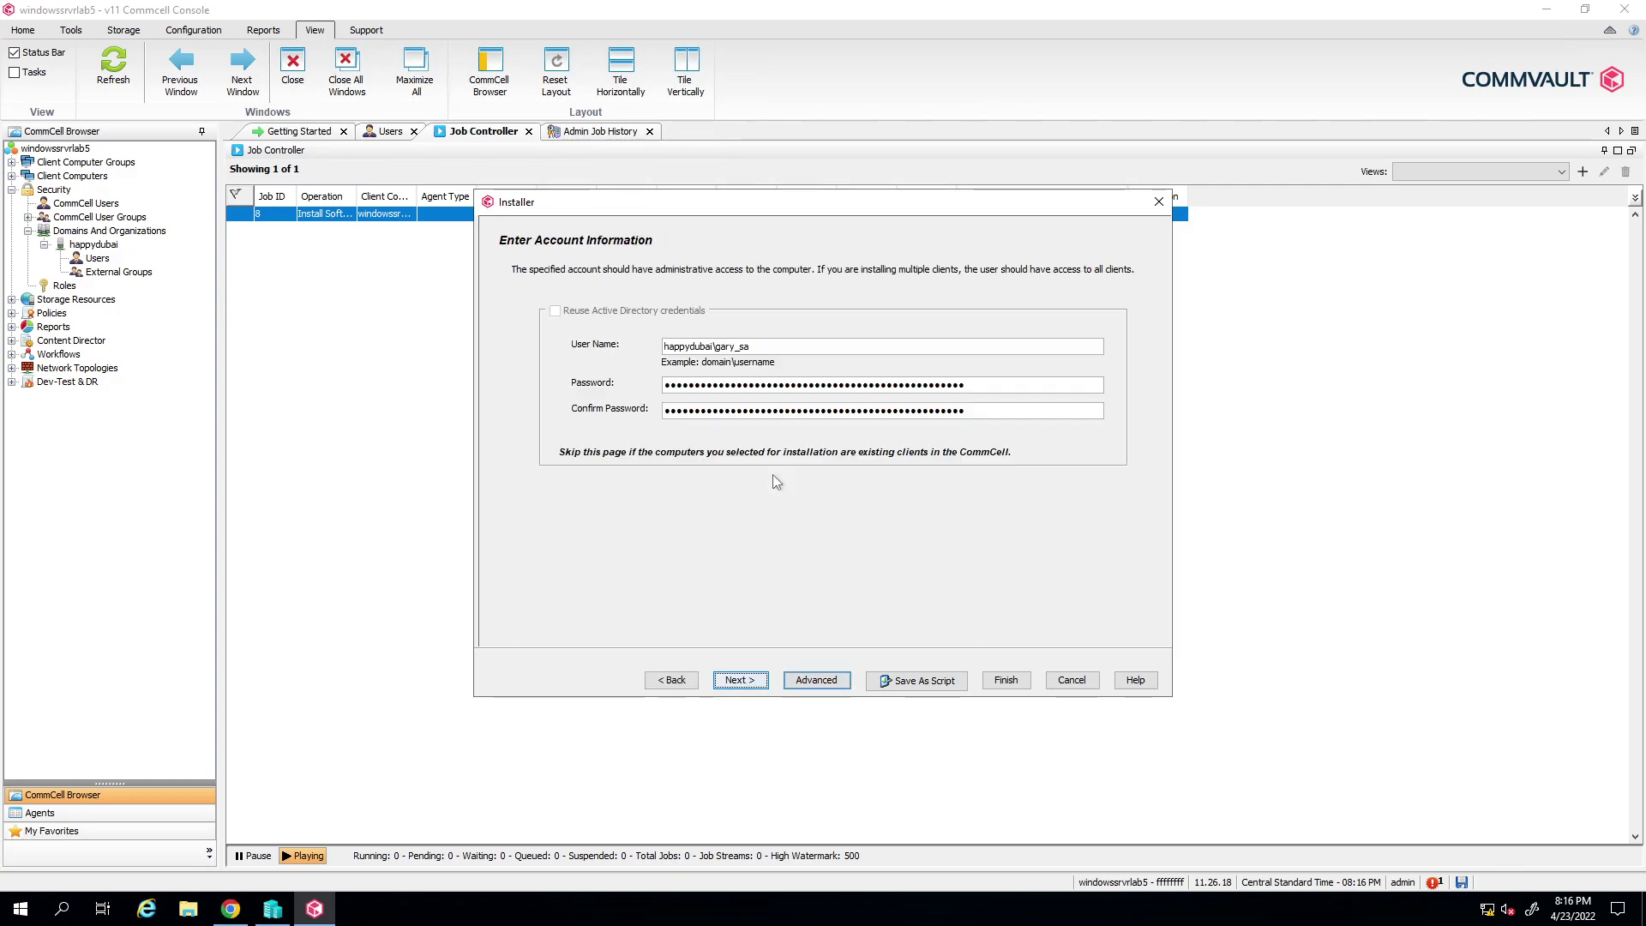
Step: Change the install account's user name to happydubai\Administrator and replace the stored password with that account's password
double_click(757, 348)
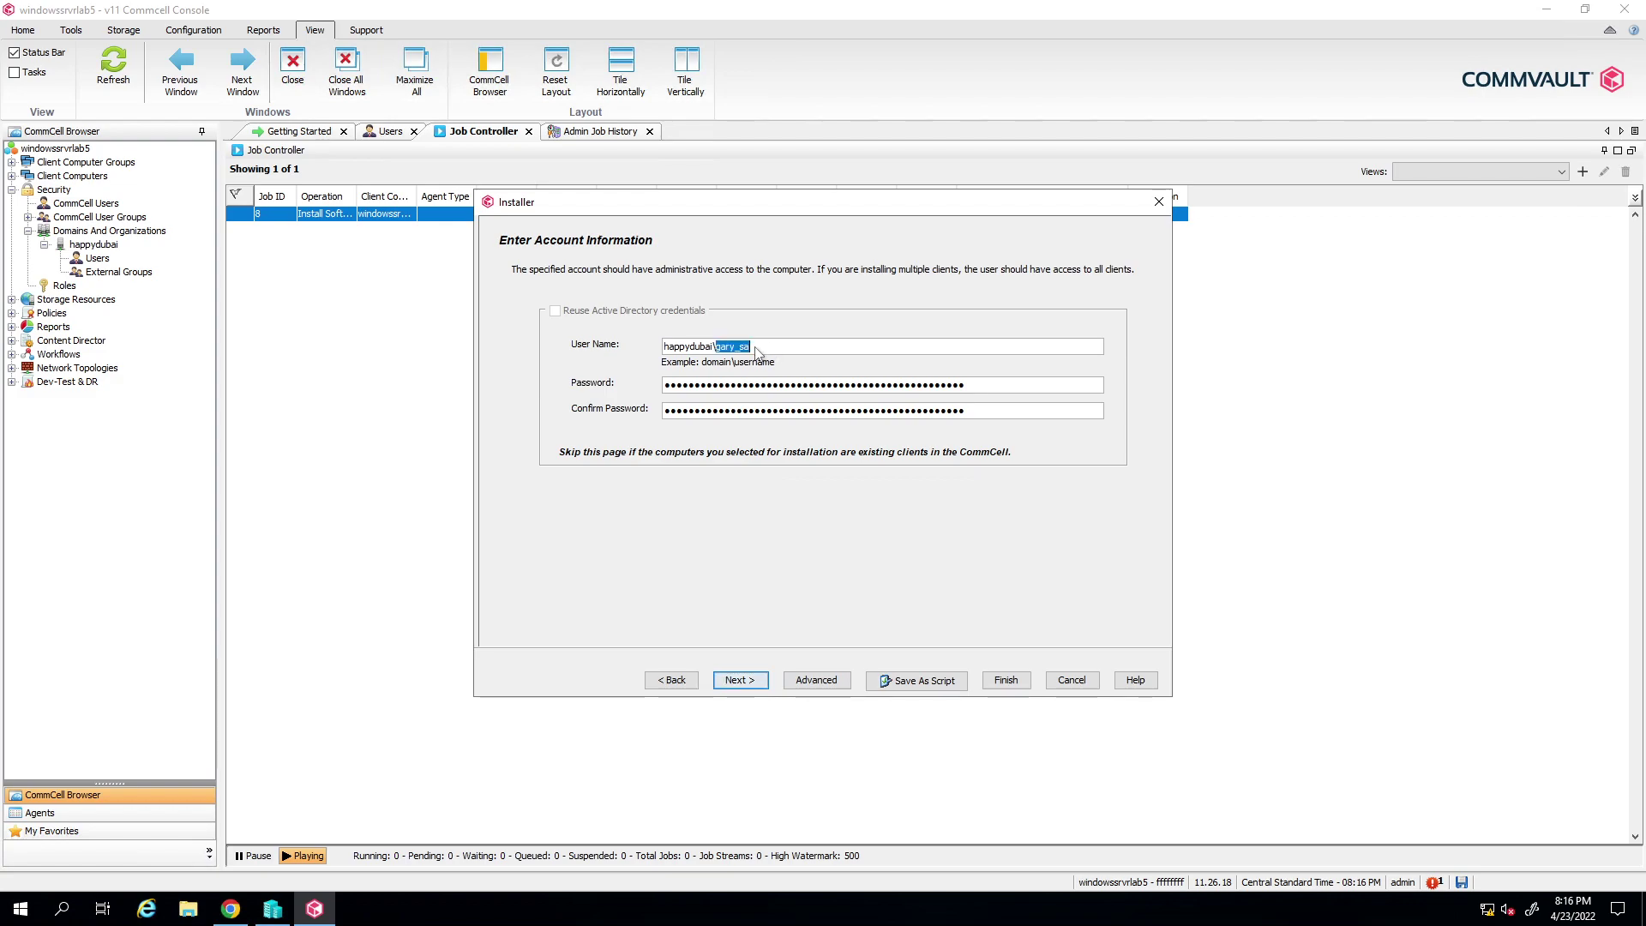
type("Administrator")
key("Delete")
key("Delete")
key("Delete")
key("Delete")
key("Delete")
key("Delete")
key("Delete")
key("Delete")
key("Delete")
key("Delete")
key("Delete")
key("Delete")
key("Delete")
key("Delete")
key("Delete")
key("Delete")
key("Delete")
key("Delete")
key("Delete")
key("Delete")
key("Delete")
key("Delete")
key("Delete")
key("Delete")
key("Delete")
key("Delete")
key("Delete")
key("Delete")
key("Delete")
key("Delete")
key("Delete")
key("Delete")
key("Delete")
key("Delete")
key("Delete")
key("Delete")
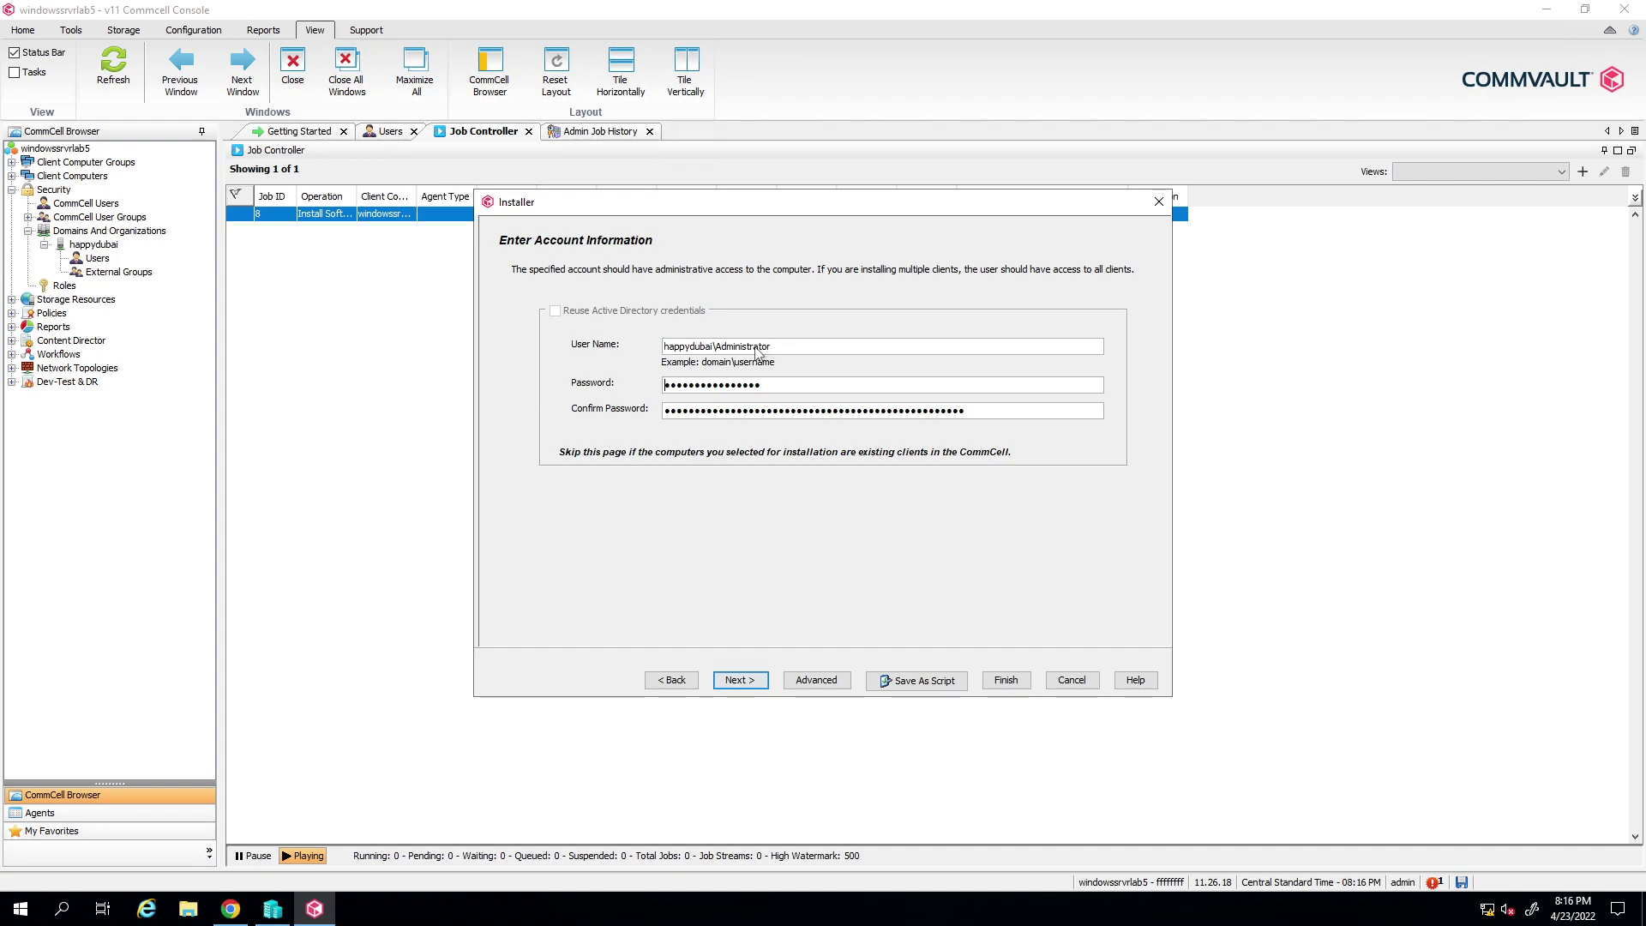
key("Delete")
key("Delete")
key("Delete")
key("Delete")
key("Delete")
key("Delete")
key("Delete")
key("Delete")
key("Delete")
key("Delete")
key("Delete")
key("Delete")
key("Delete")
key("Delete")
key("Delete")
type("**************")
Step: Clear the old password confirmation, re-enter the Administrator account's password there, and continue to the package selection
key("Delete")
key("Delete")
key("Delete")
key("Delete")
key("Delete")
key("Delete")
key("Delete")
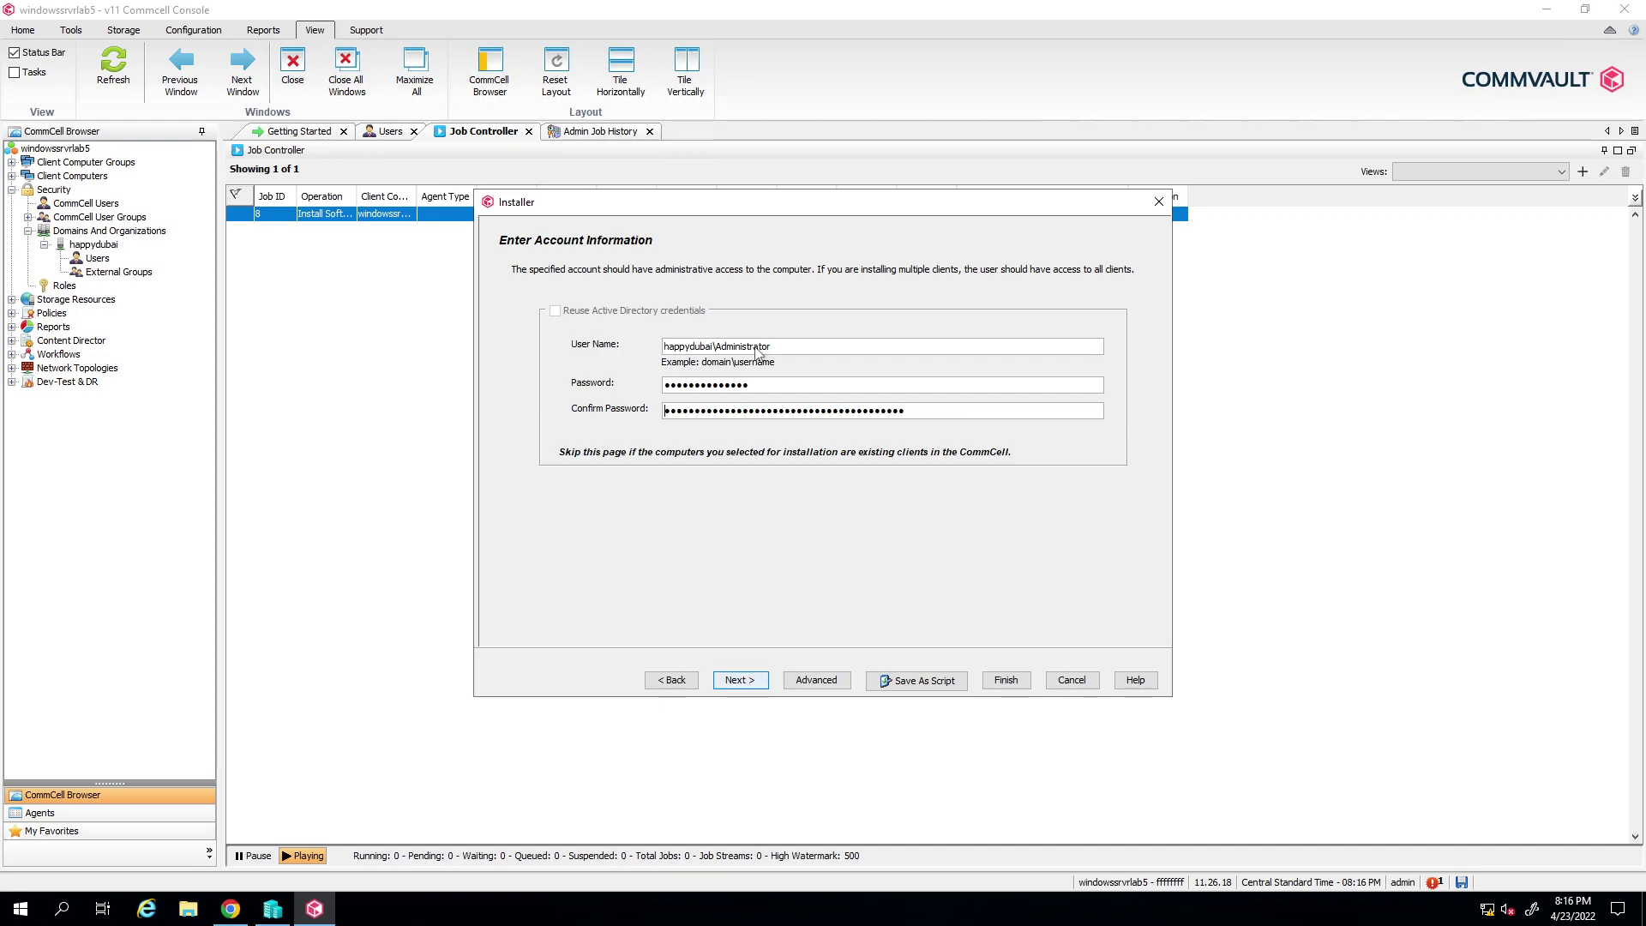
key("Delete")
key("Delete")
key("Delete")
key("Delete")
key("Delete")
key("Delete")
key("Delete")
key("Delete")
key("Delete")
key("Delete")
key("Delete")
key("Delete")
key("Delete")
key("Delete")
key("Delete")
key("Delete")
key("Delete")
key("Delete")
key("Delete")
key("Delete")
key("Delete")
key("Delete")
key("Delete")
key("Delete")
key("Delete")
key("Delete")
key("Delete")
key("Delete")
key("Delete")
key("Delete")
key("Delete")
key("Delete")
key("Delete")
key("Delete")
key("Delete")
key("Delete")
key("Delete")
key("Delete")
key("Delete")
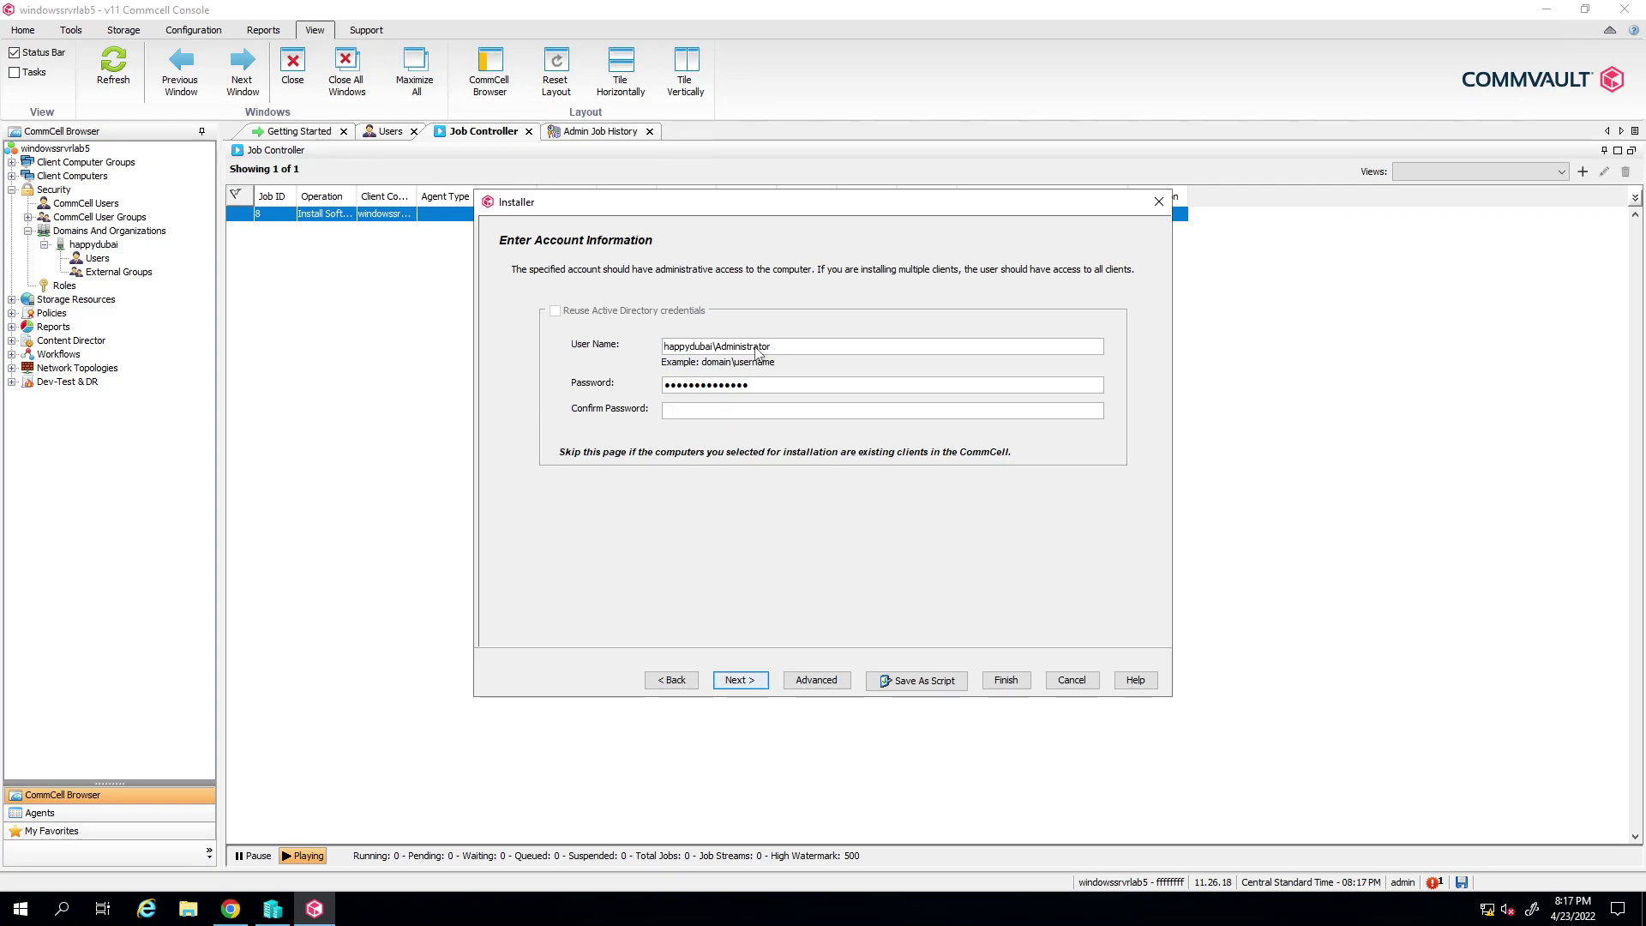
type("**************")
key("Return")
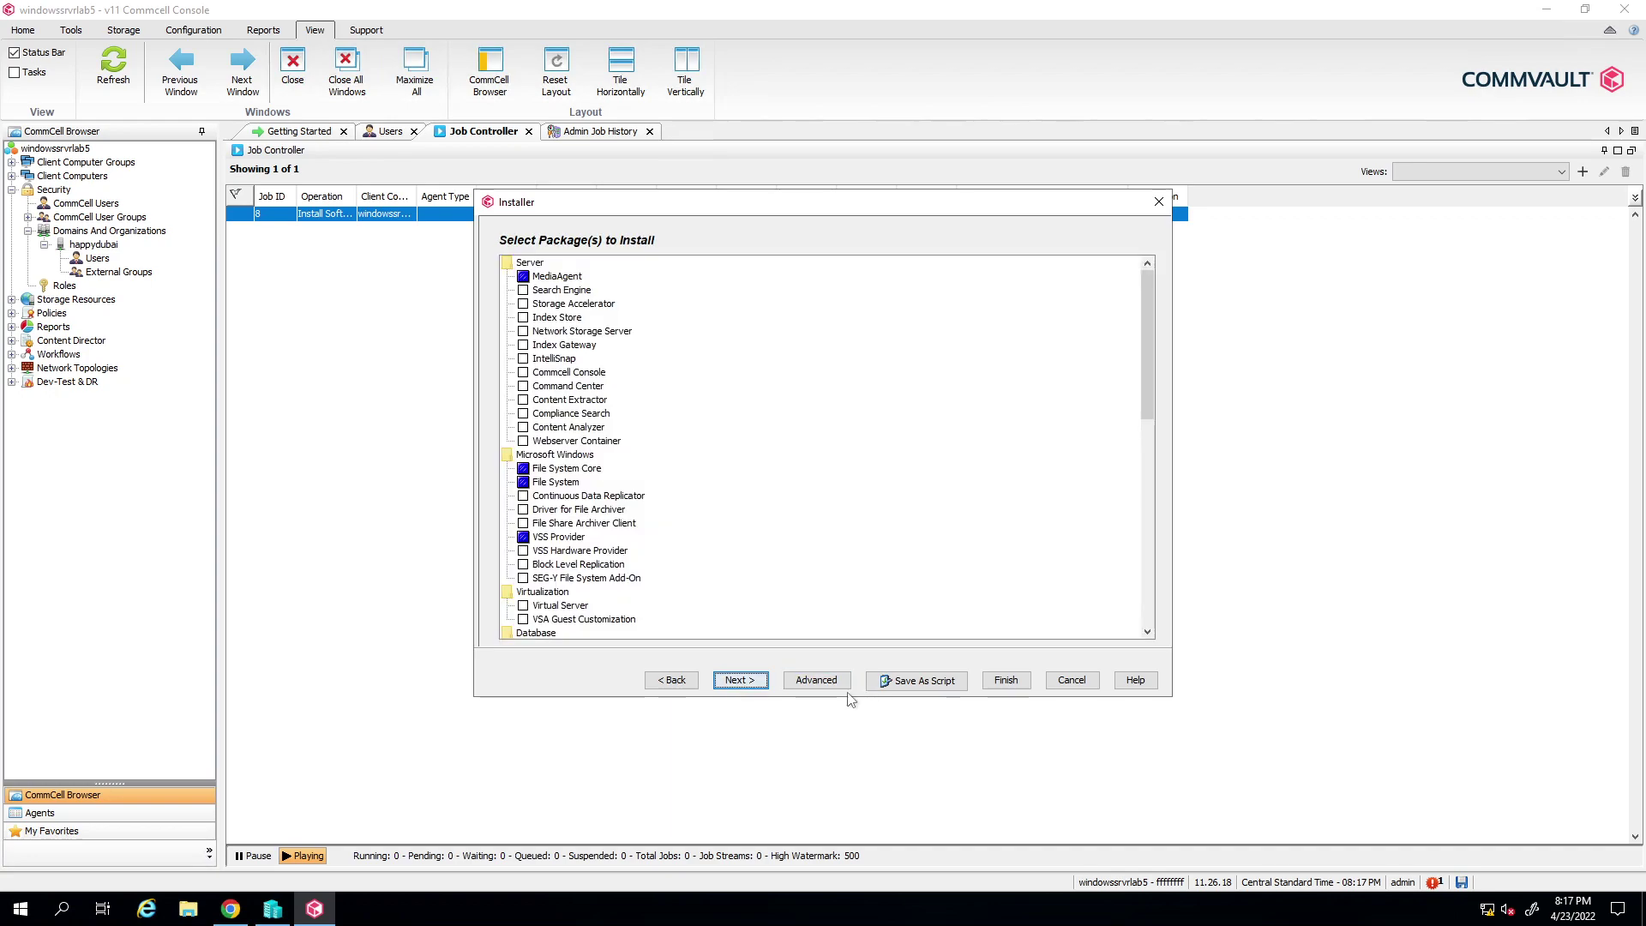
Step: Keep the preselected packages, installer flags and network route settings, and submit the install job to run immediately
left_click(752, 682)
left_click(752, 683)
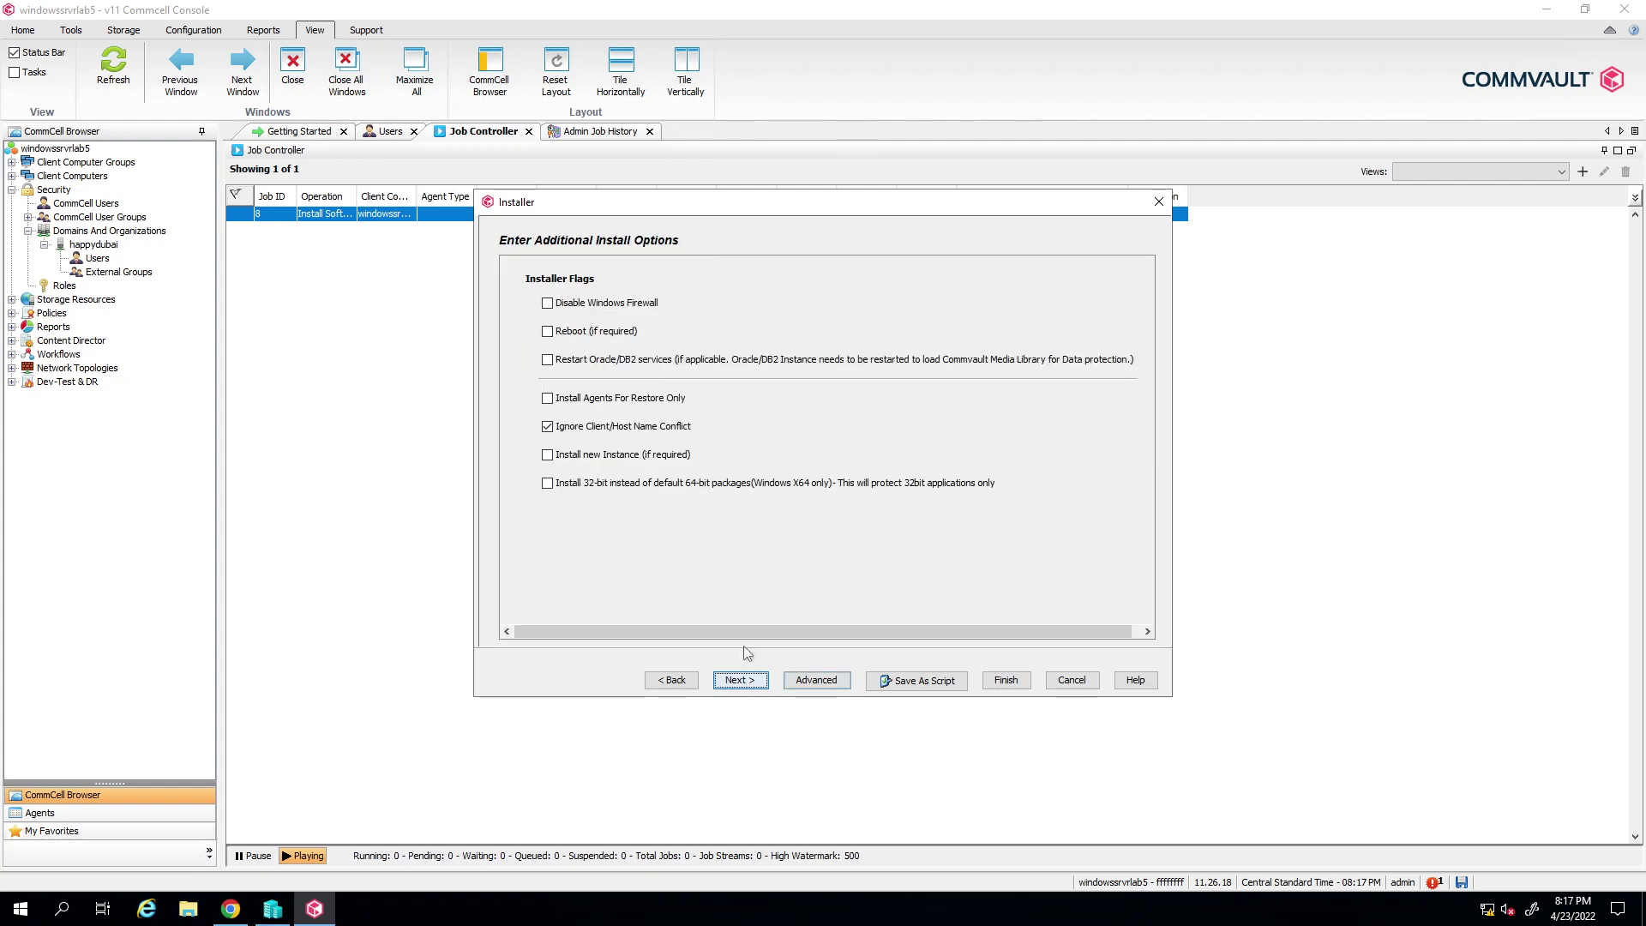
key("Return")
key("Return")
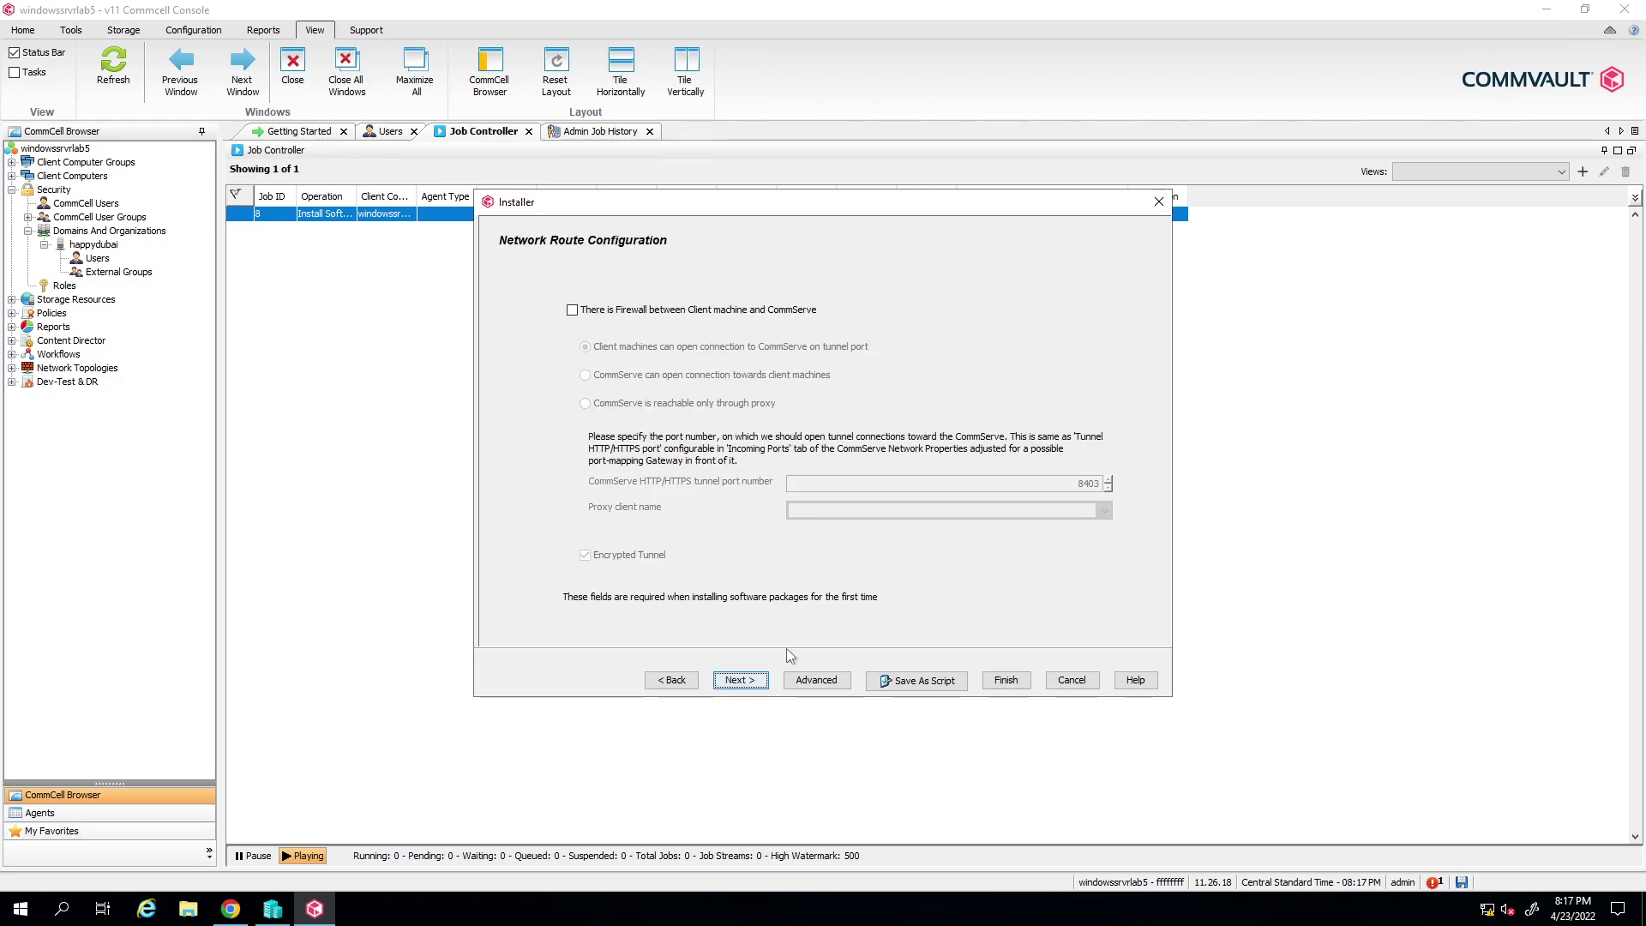
key("Return")
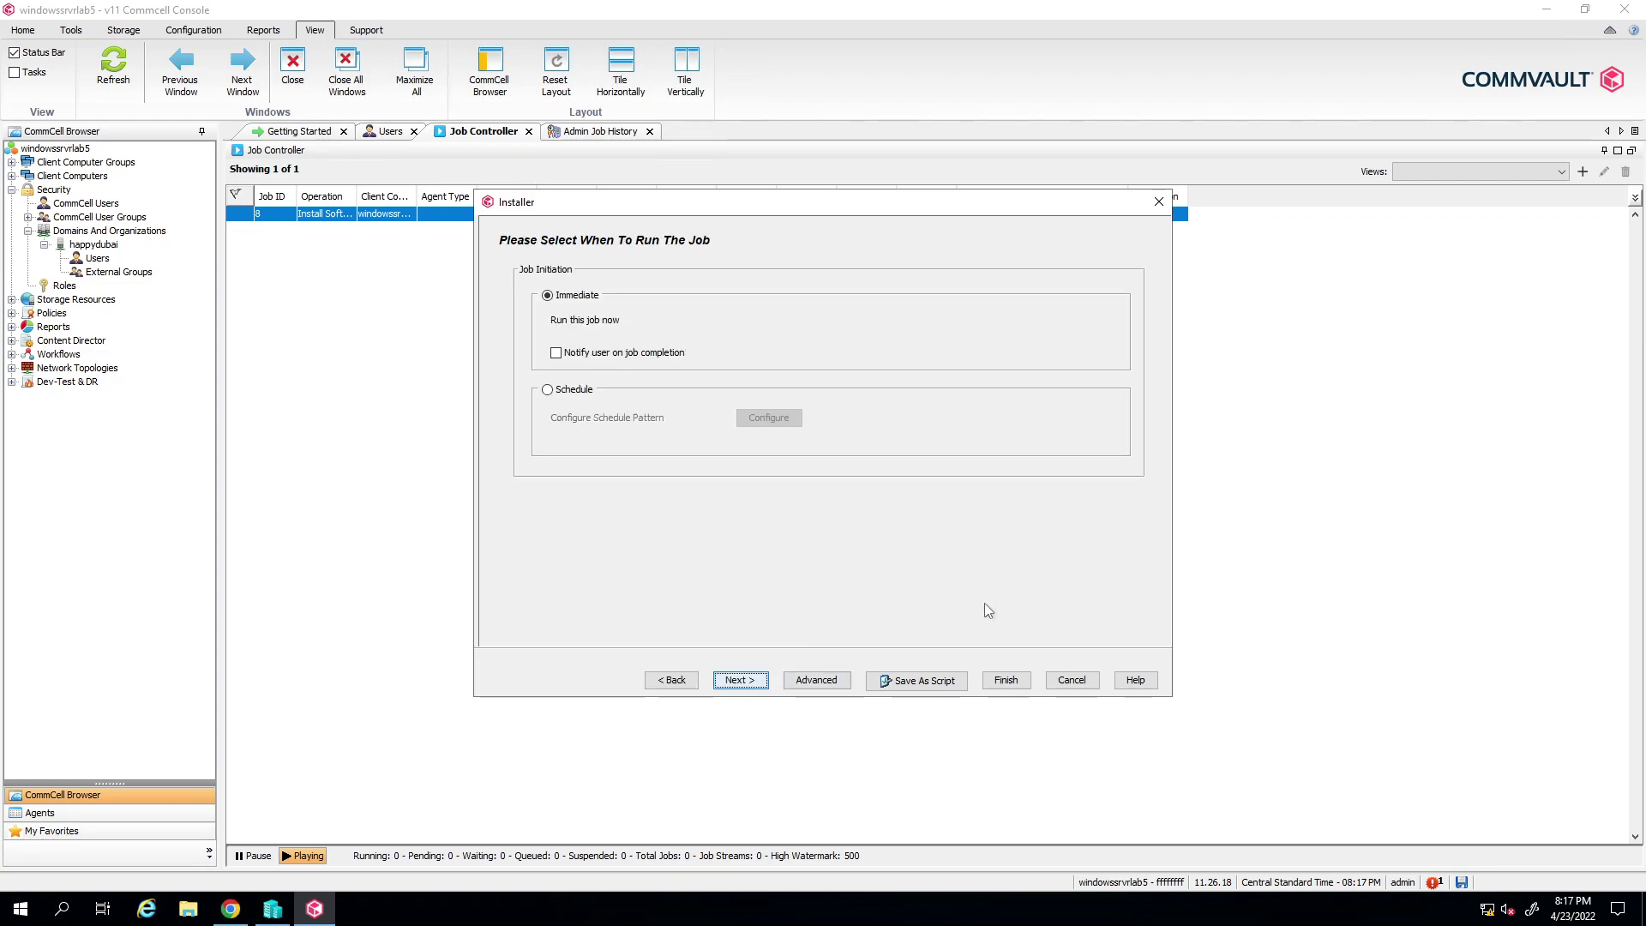
key("Escape")
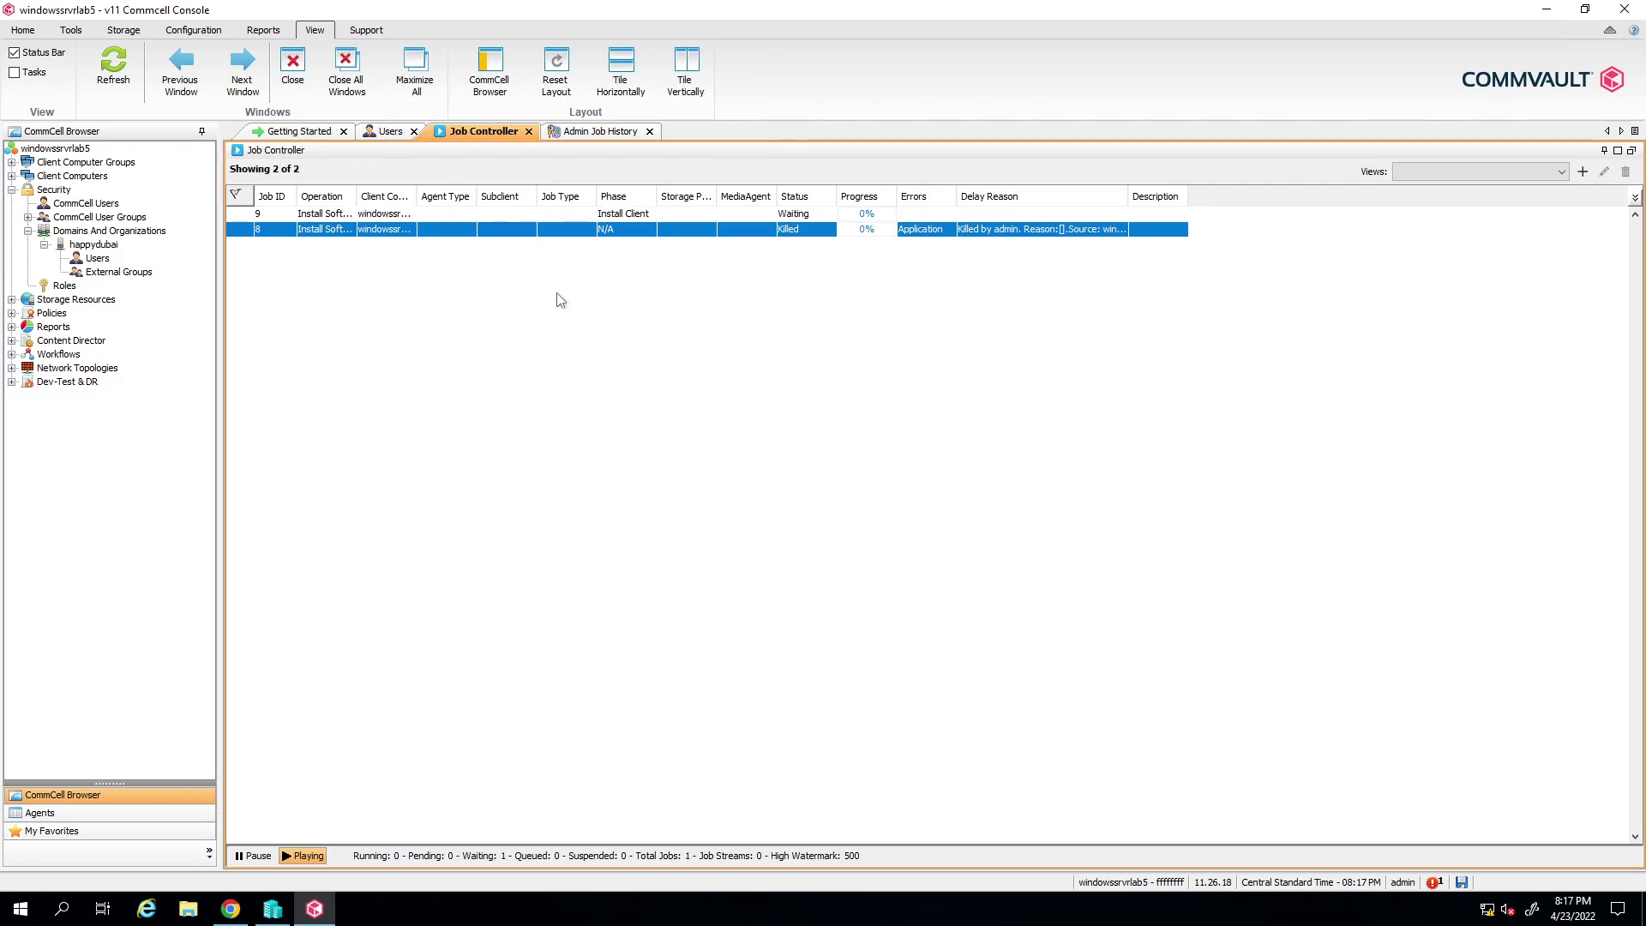
Step: View the new install job's client status, check Program Files on the 10.20.30.245 remote desktop, and return to the CommCell Console
double_click(385, 221)
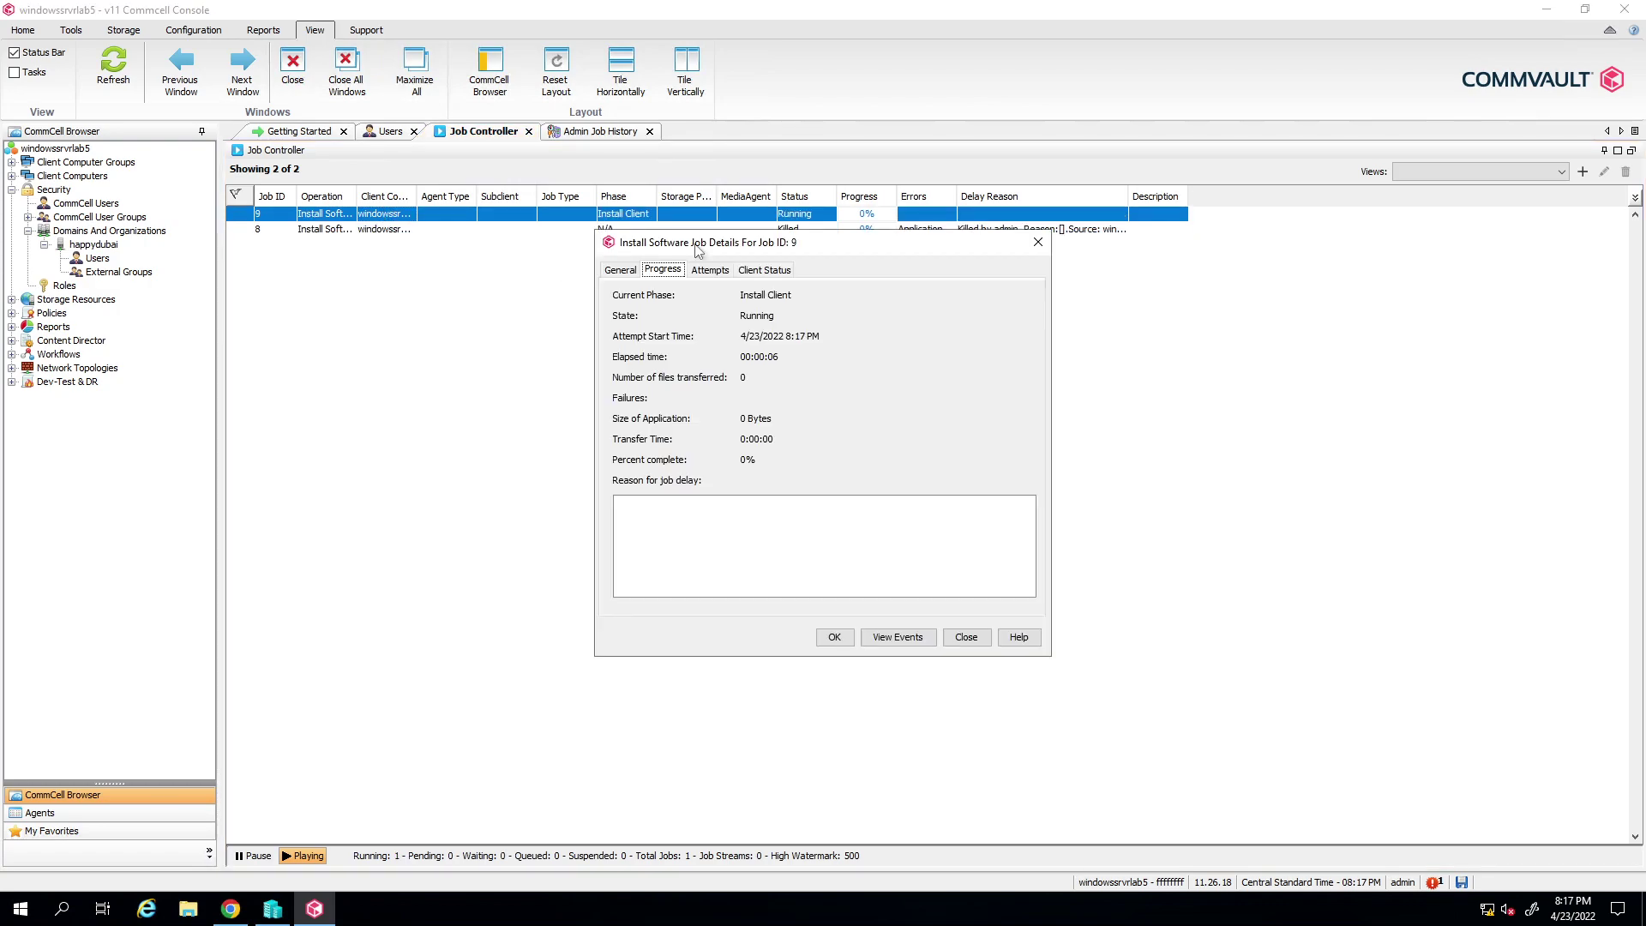
left_click(441, 316)
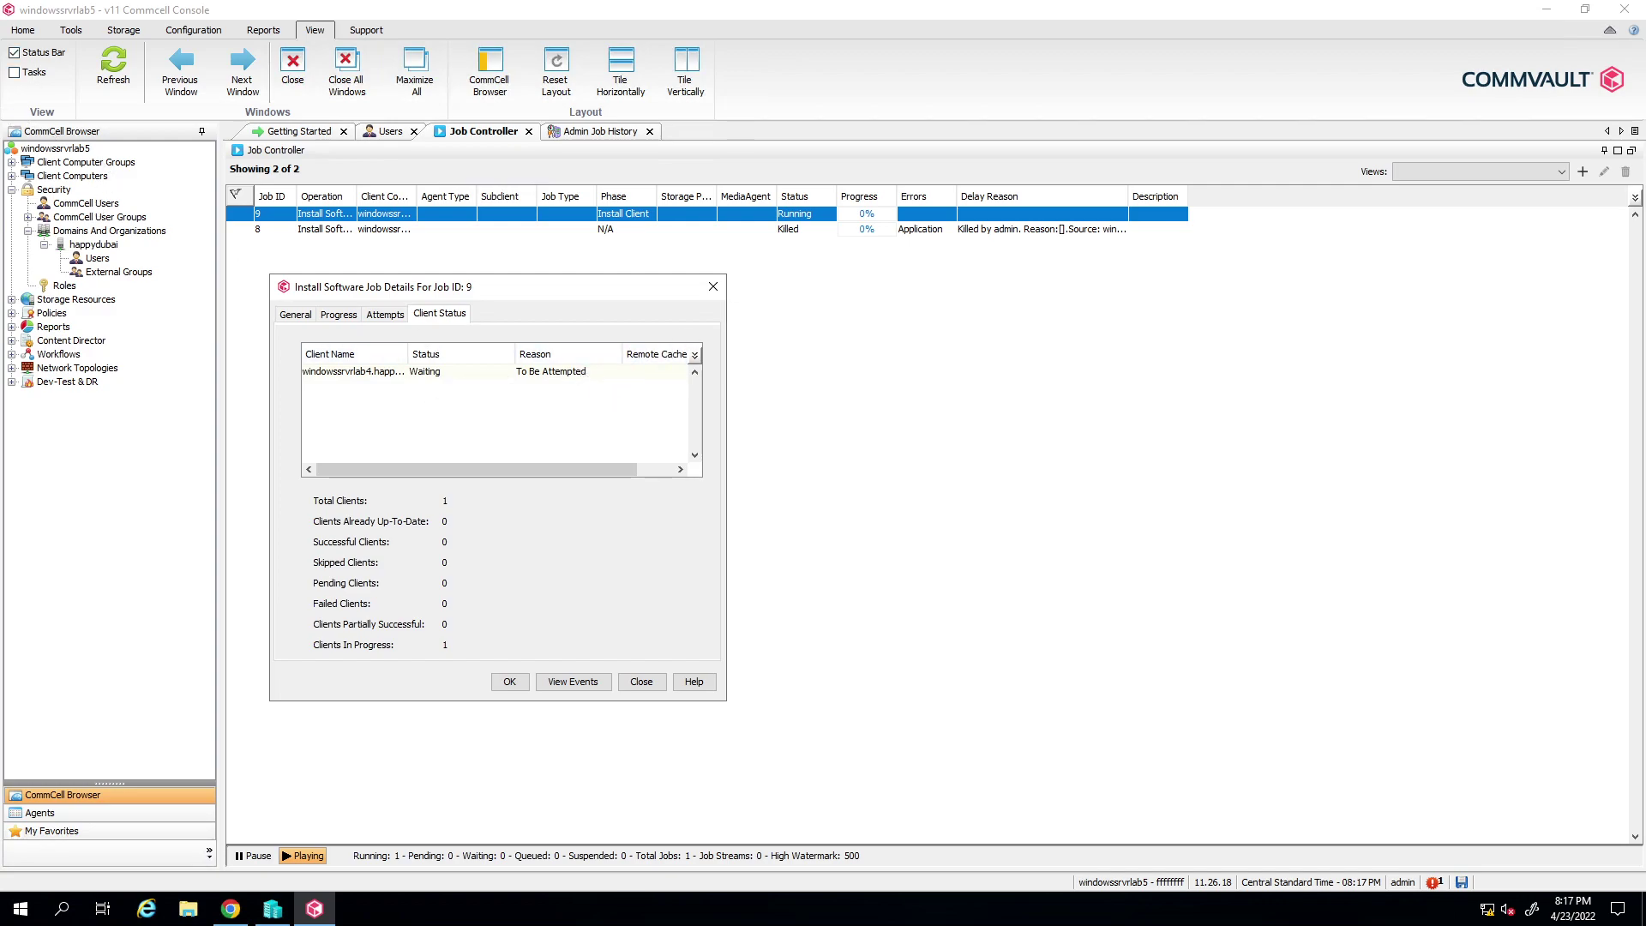
key("alt+Tab")
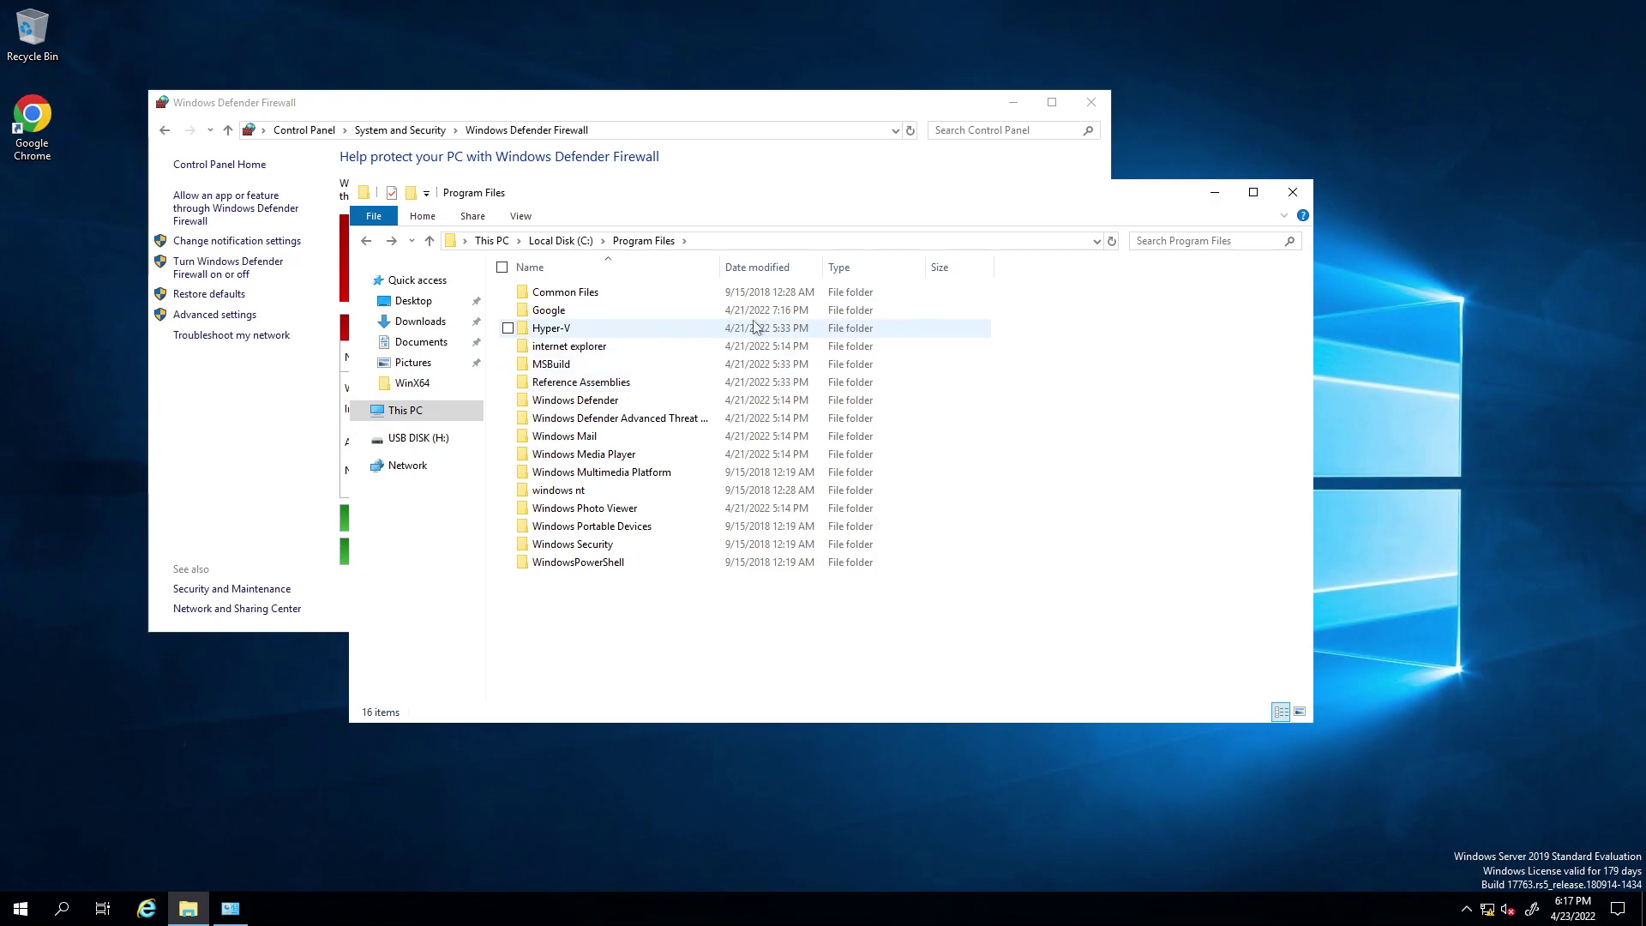
mouse_move(862, 7)
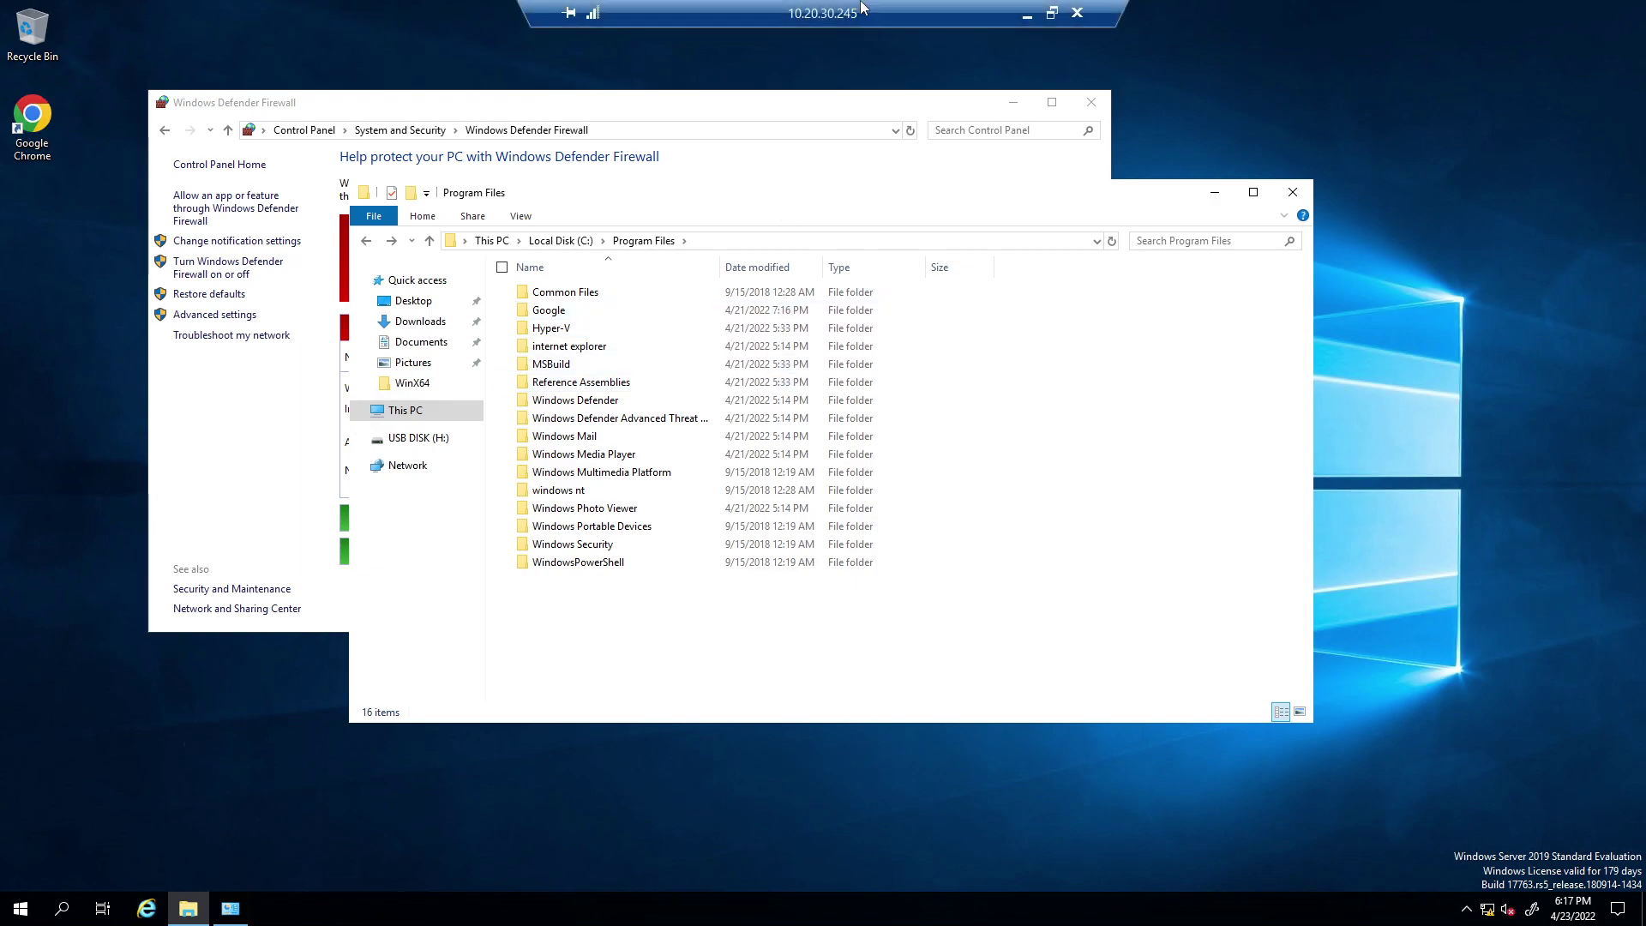
left_click(1026, 14)
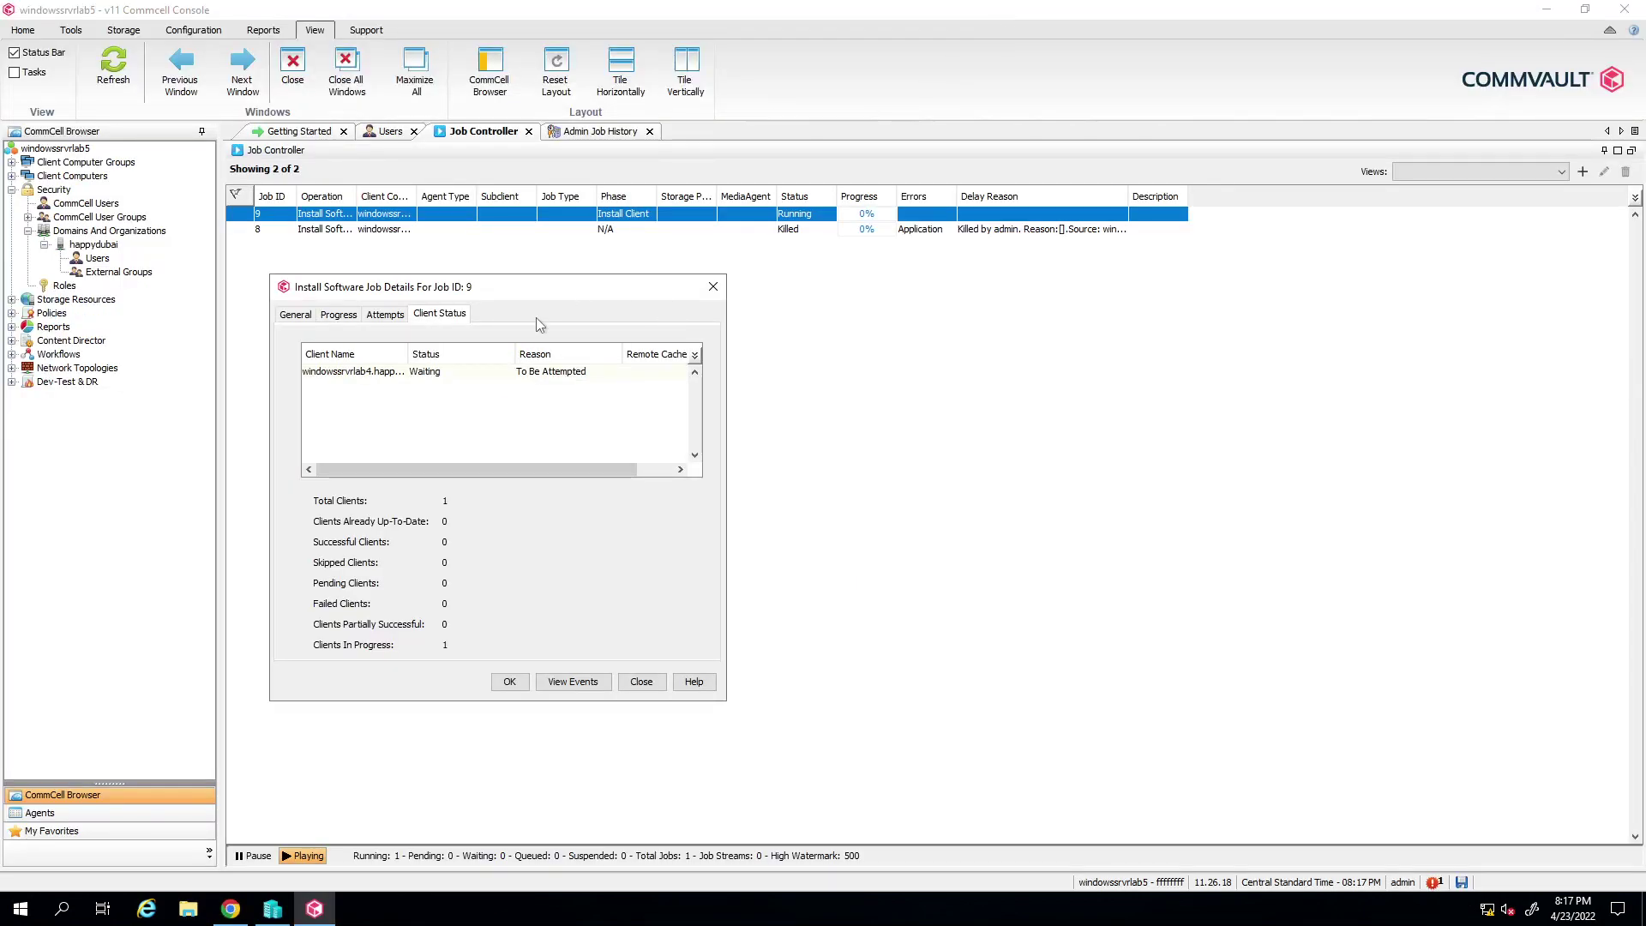
Step: Widen the client name column and review the install job's attempts, general, progress and client status information
left_click(434, 375)
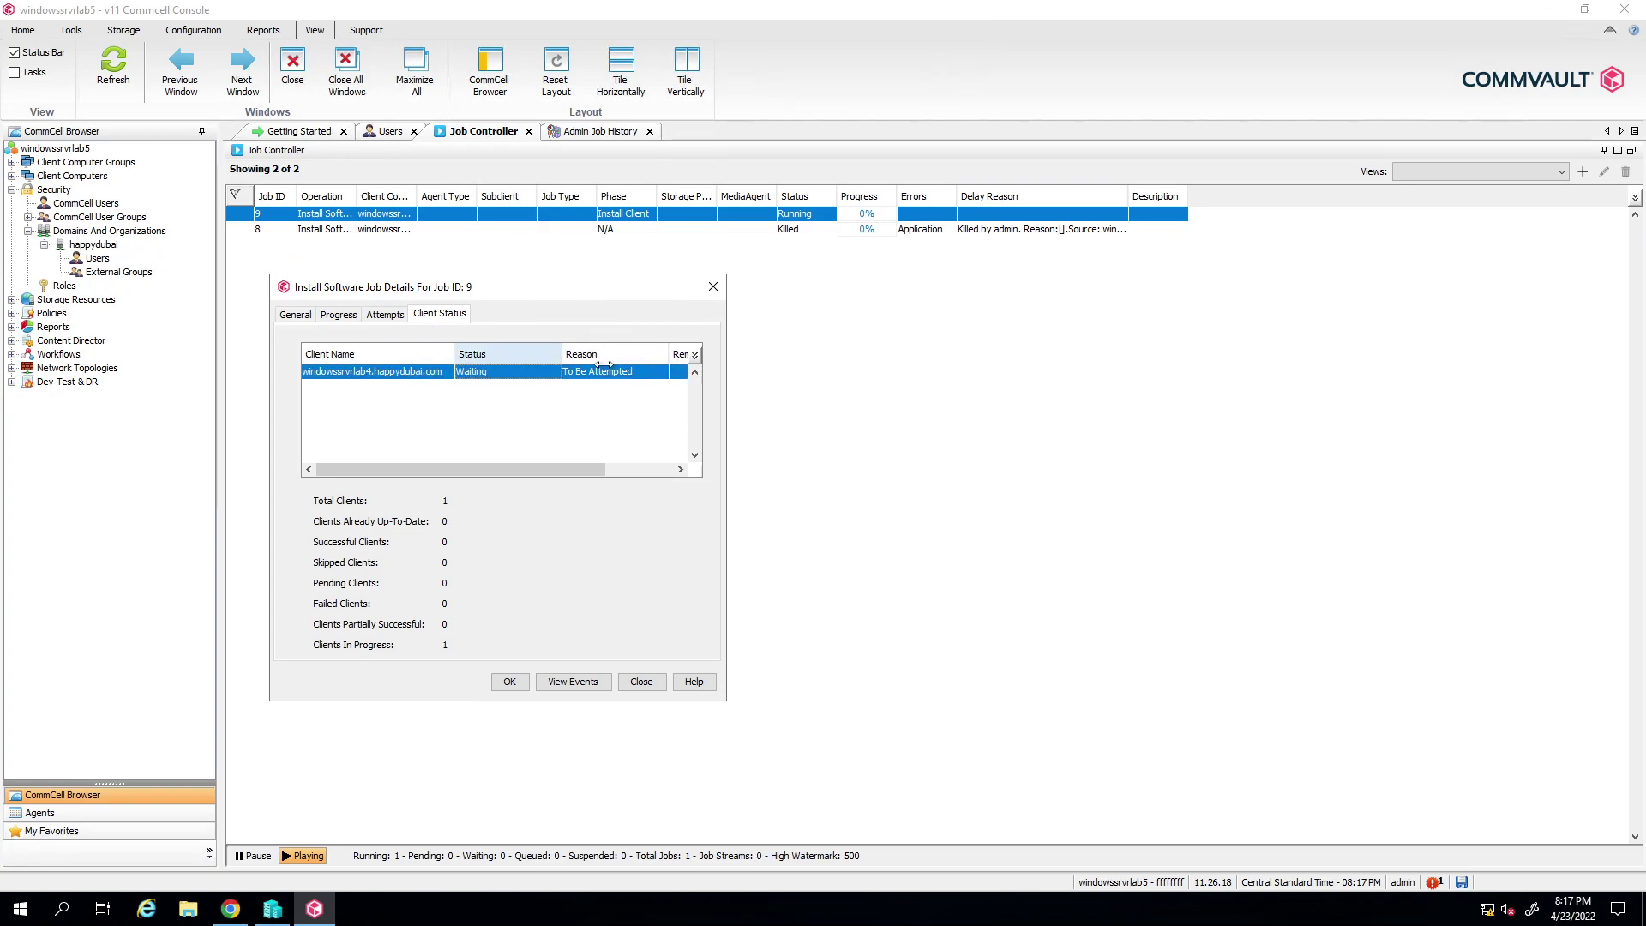
double_click(409, 353)
left_click(394, 316)
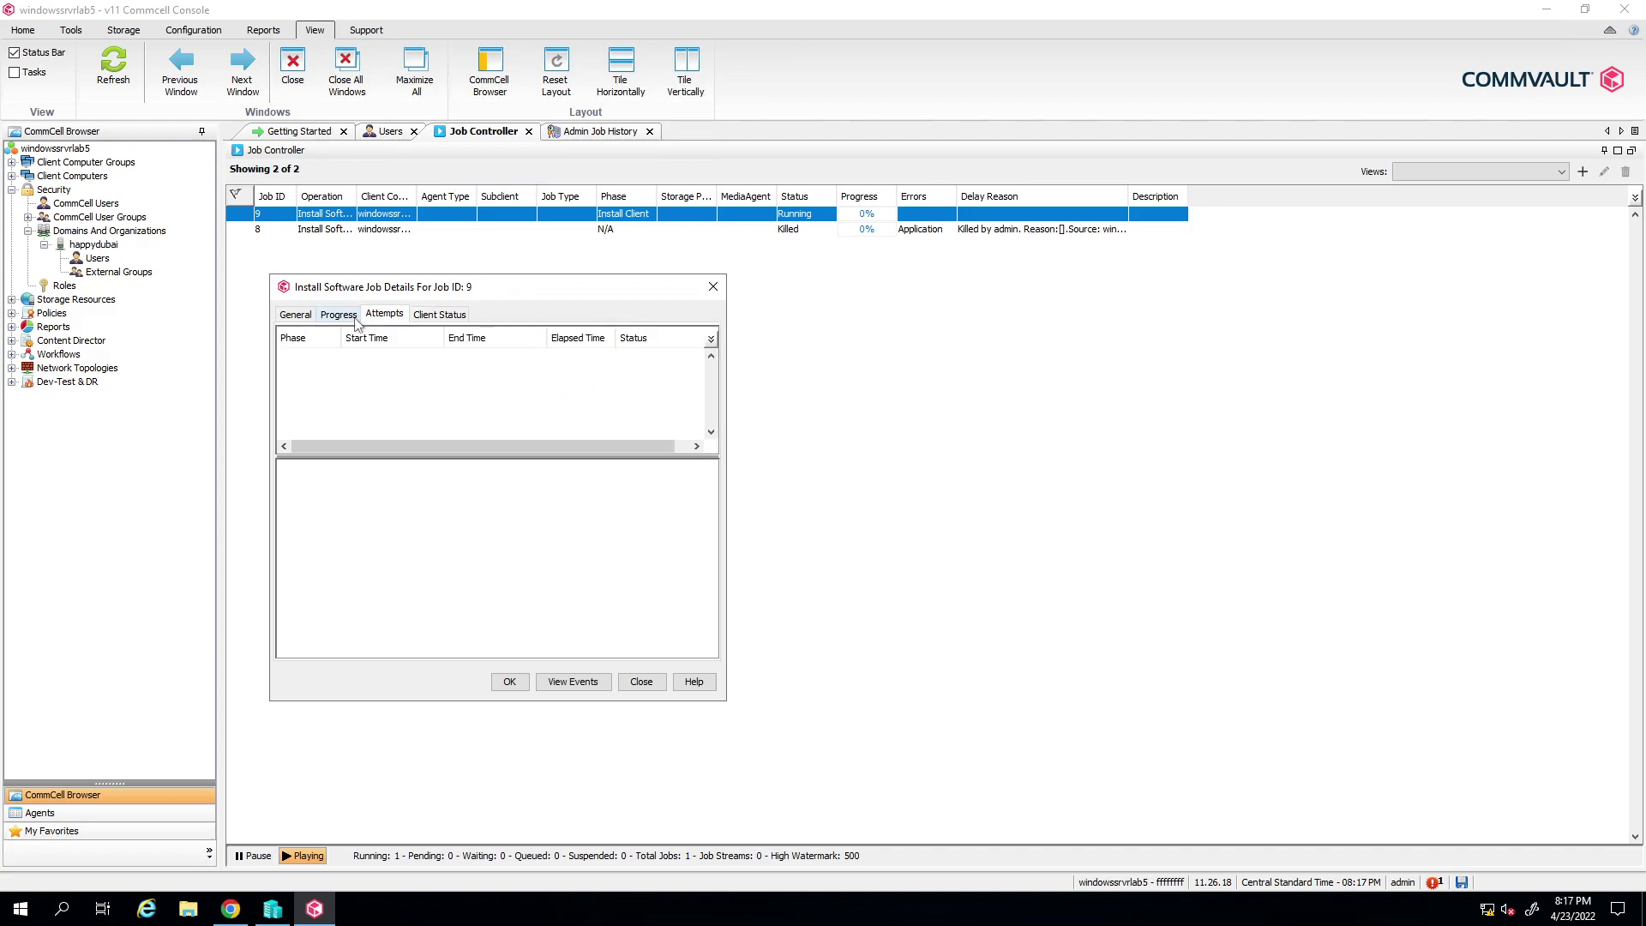
left_click(424, 315)
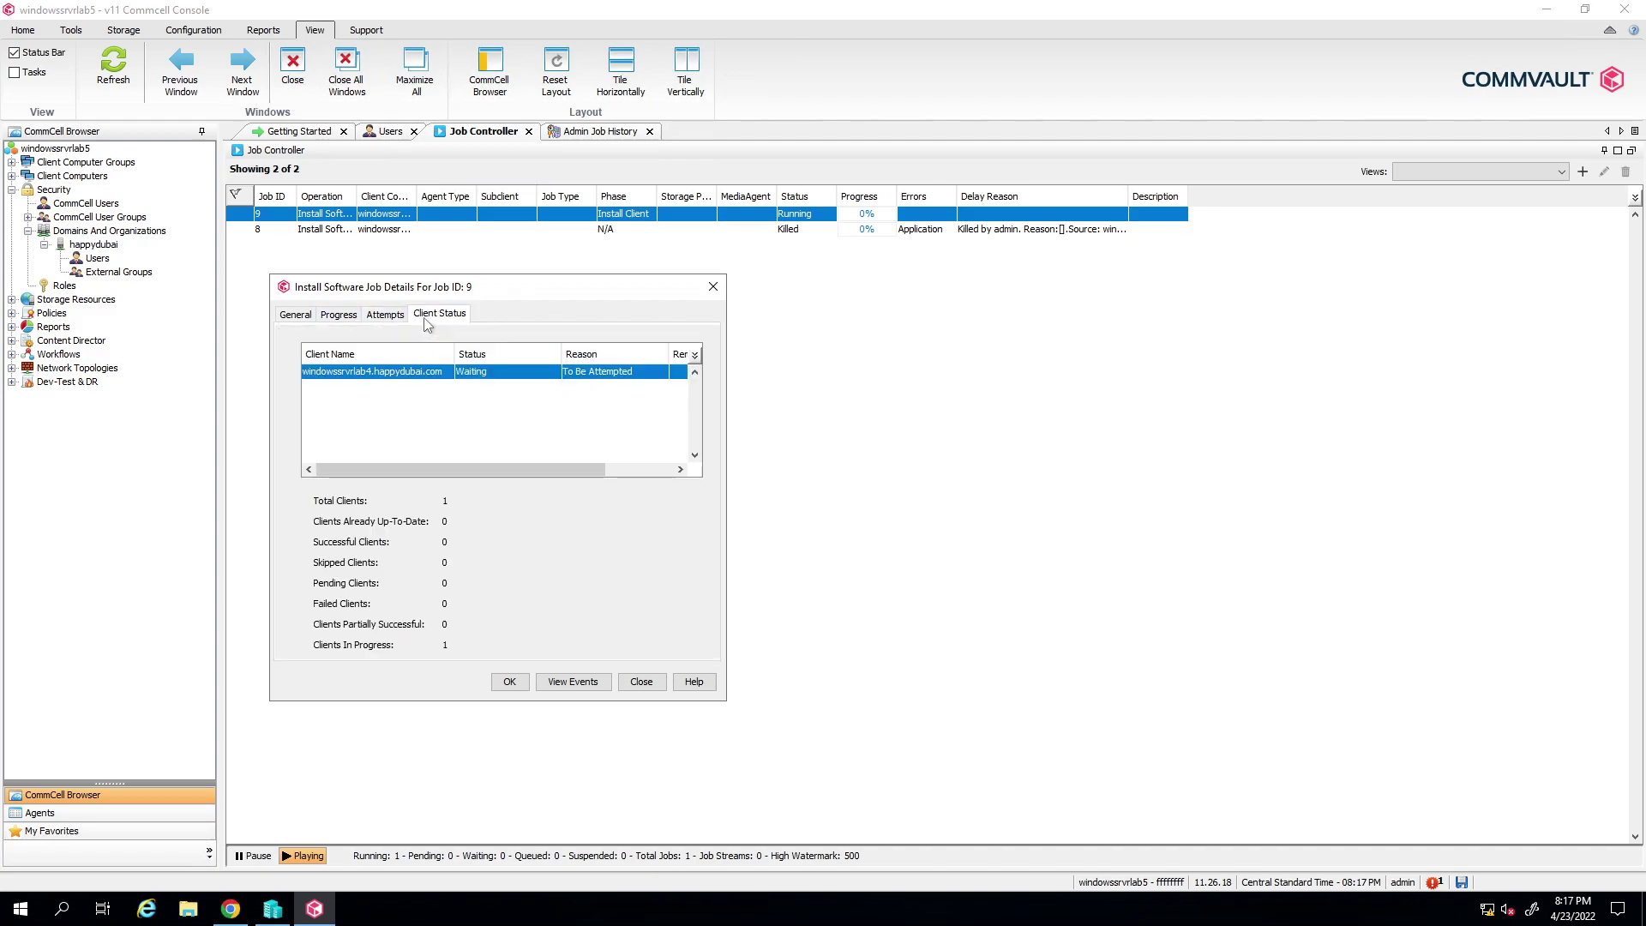
left_click(296, 314)
left_click(338, 313)
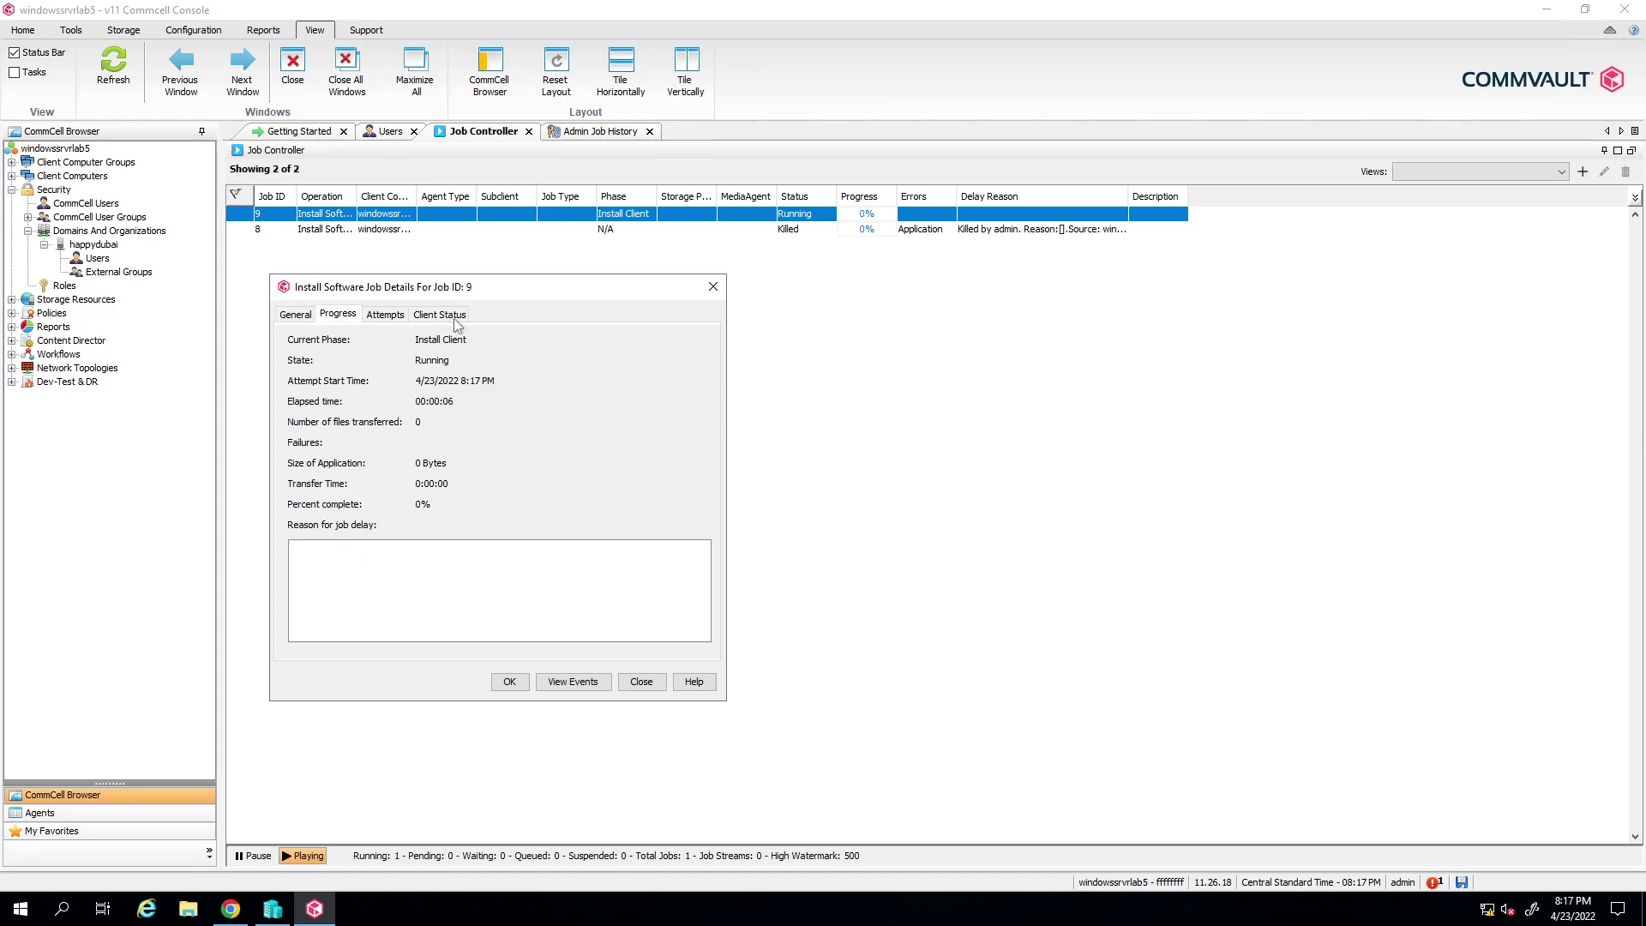
left_click(454, 319)
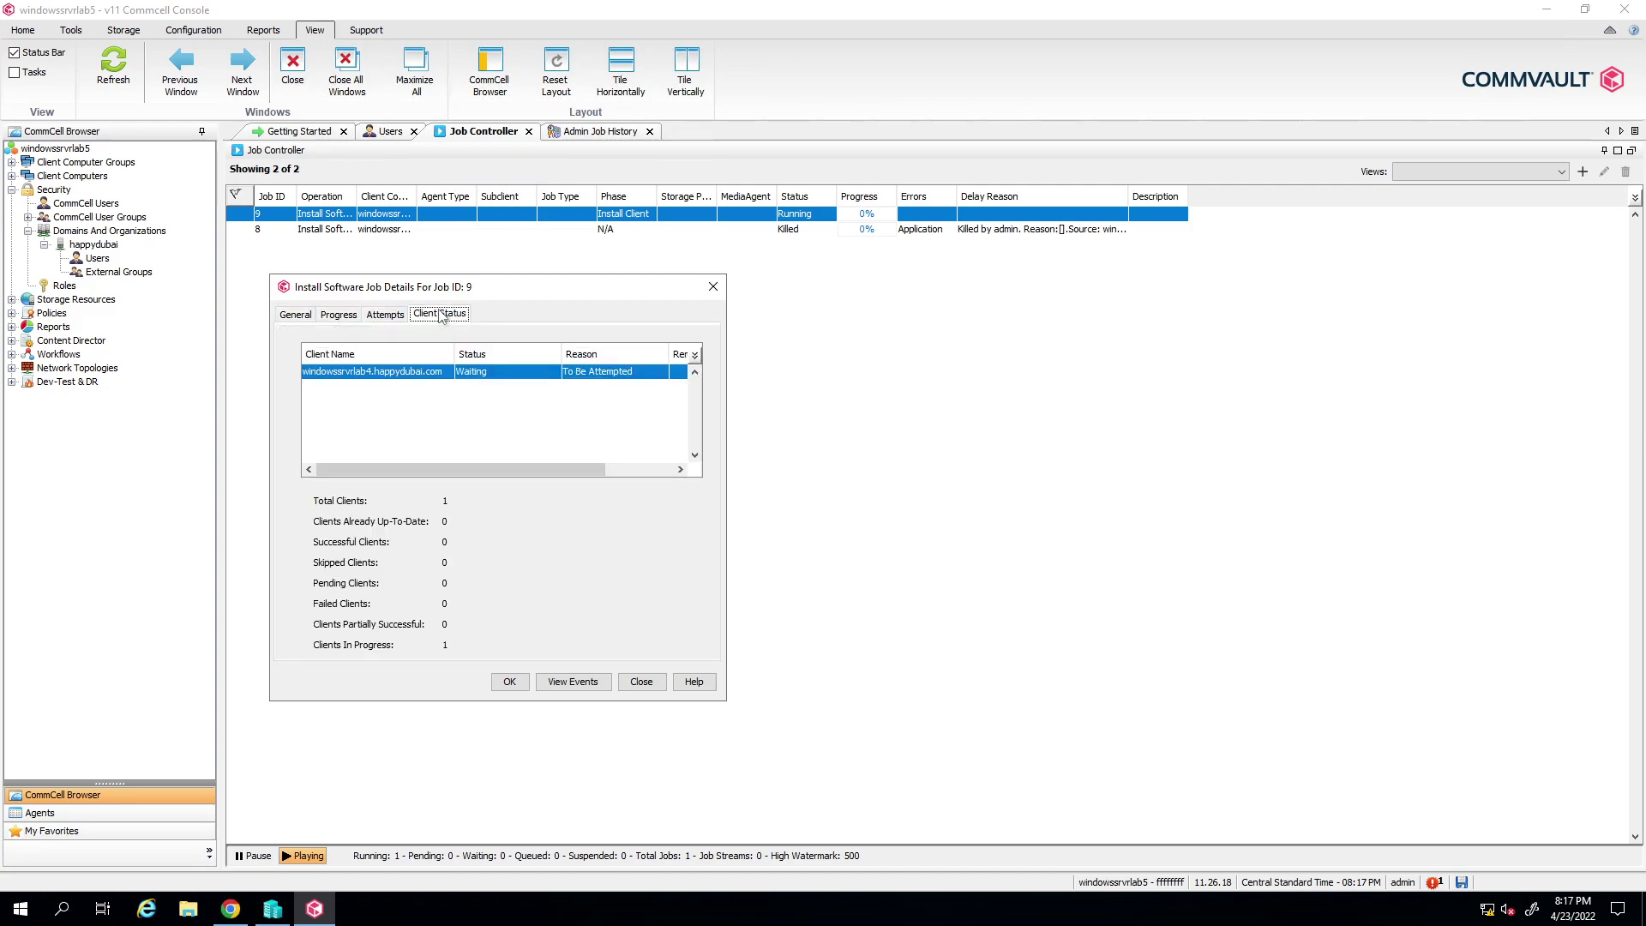
Step: Read the full status reason for windowssrvrlab4, look through the running job's available actions, and recheck the client's status
double_click(529, 378)
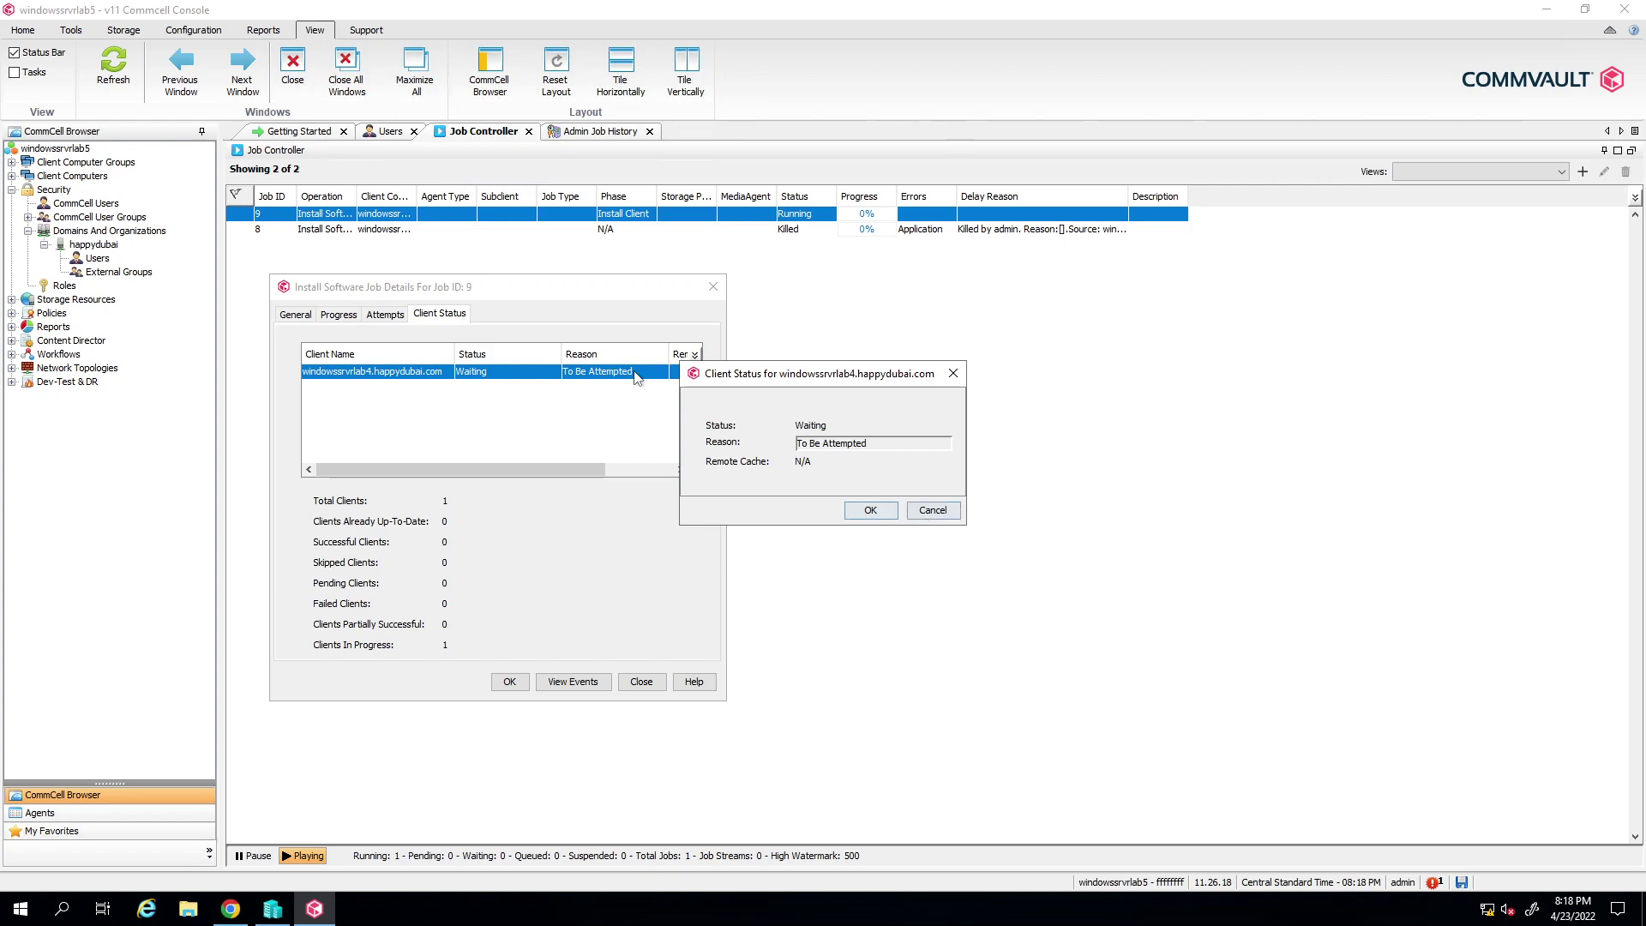
left_click(934, 510)
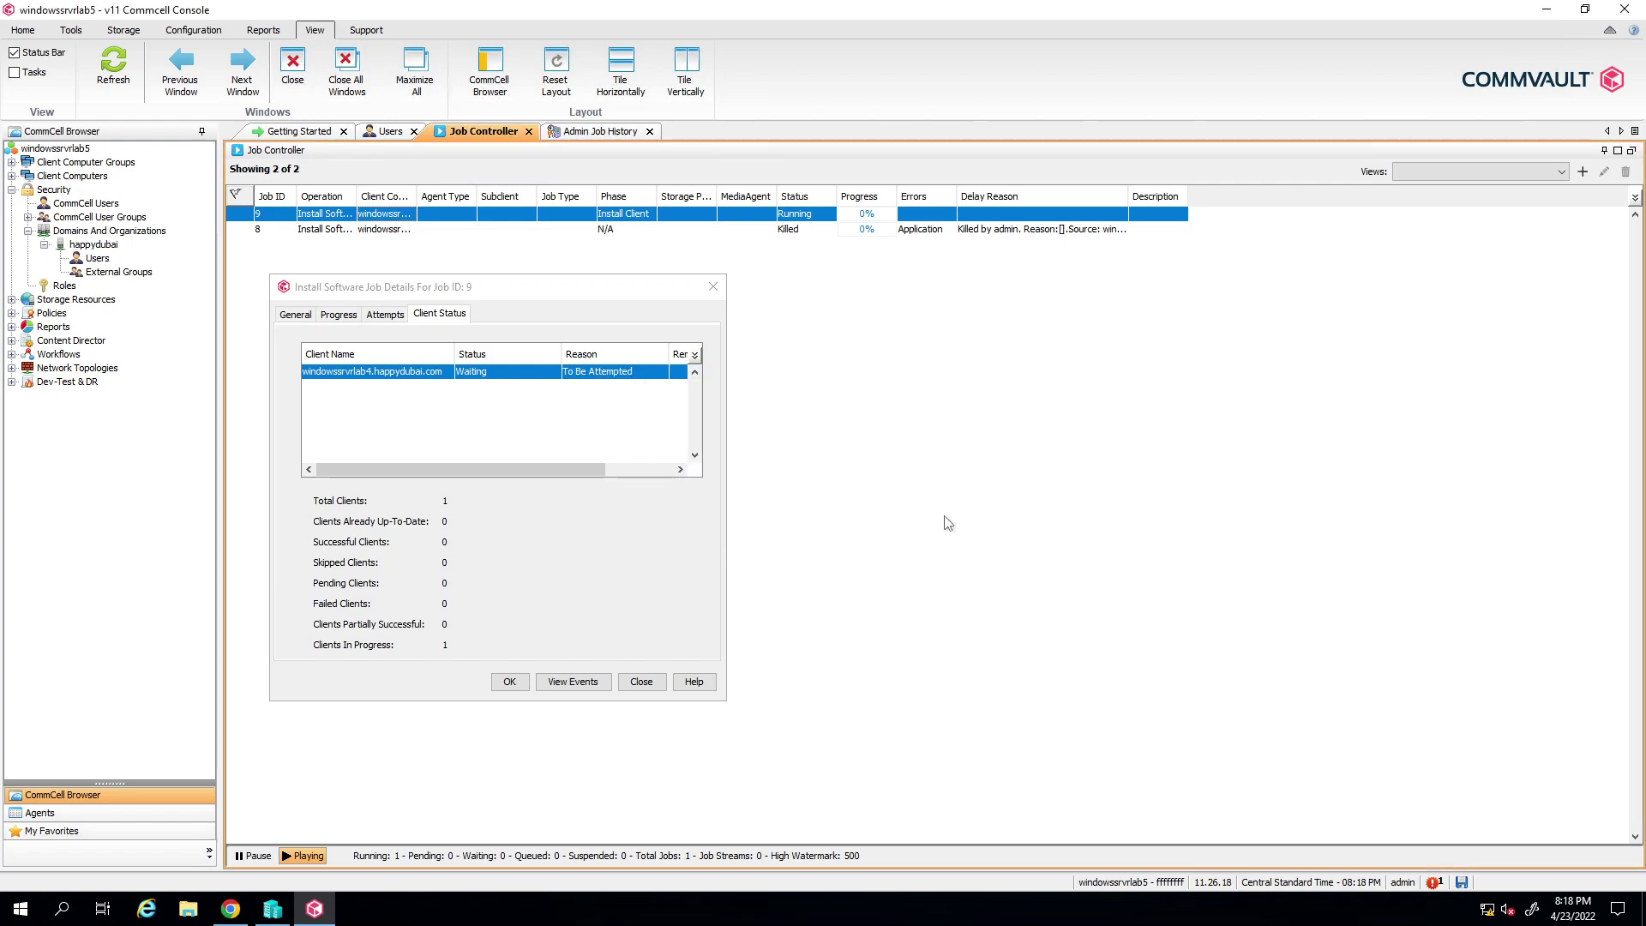
right_click(580, 211)
left_click(556, 216)
right_click(553, 214)
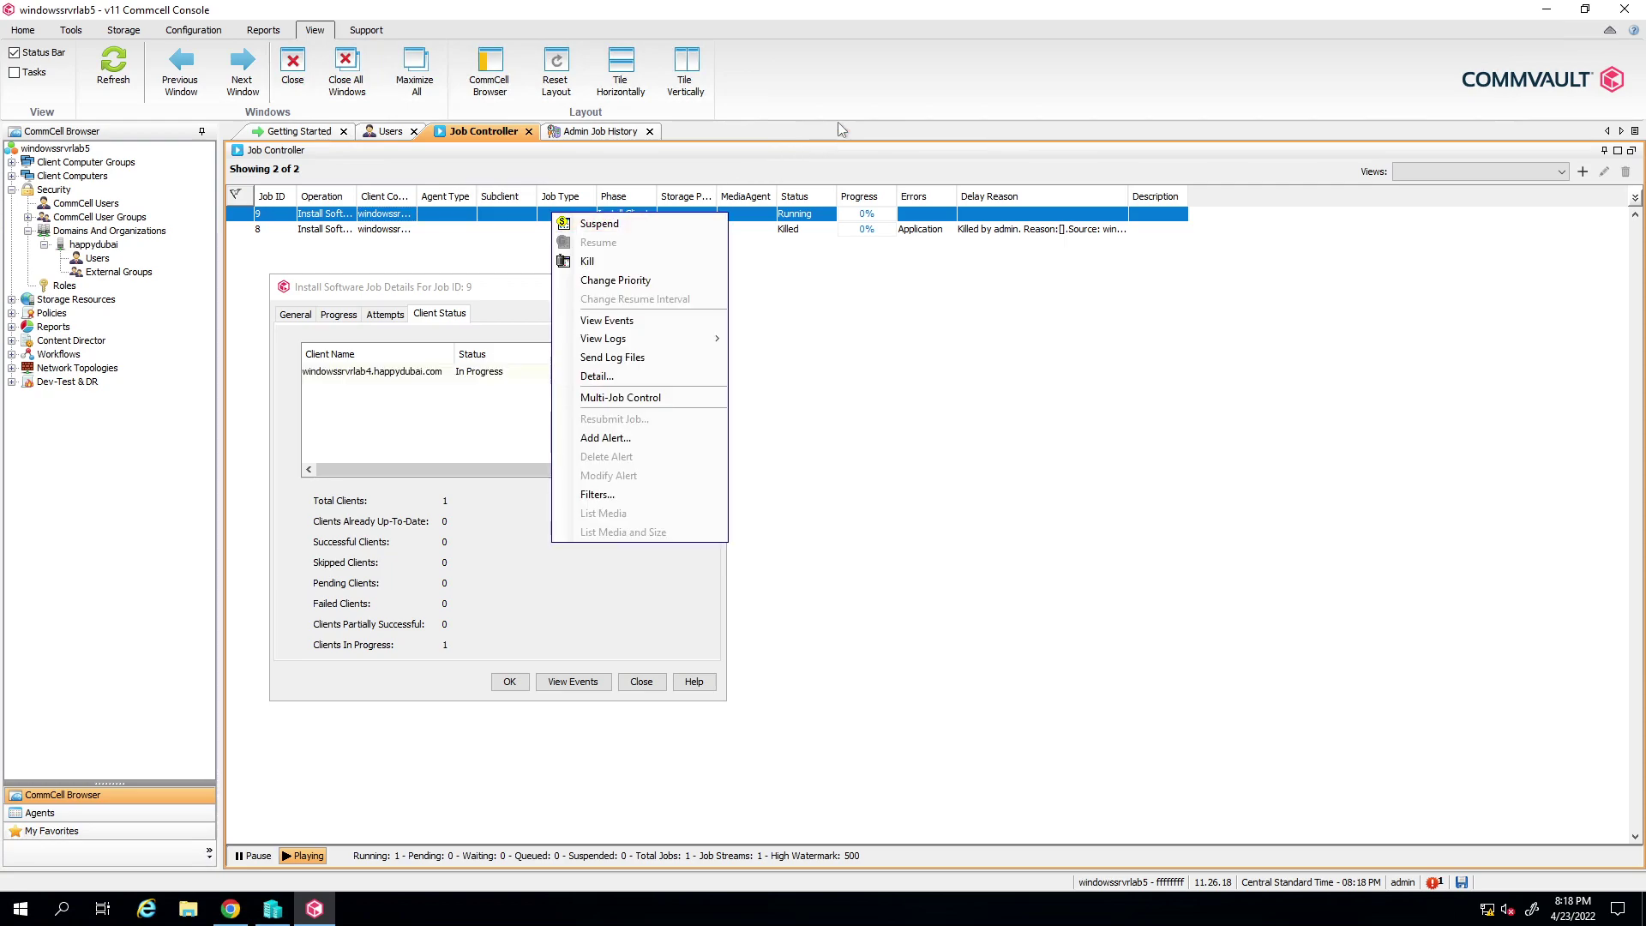
left_click(555, 369)
left_click(527, 370)
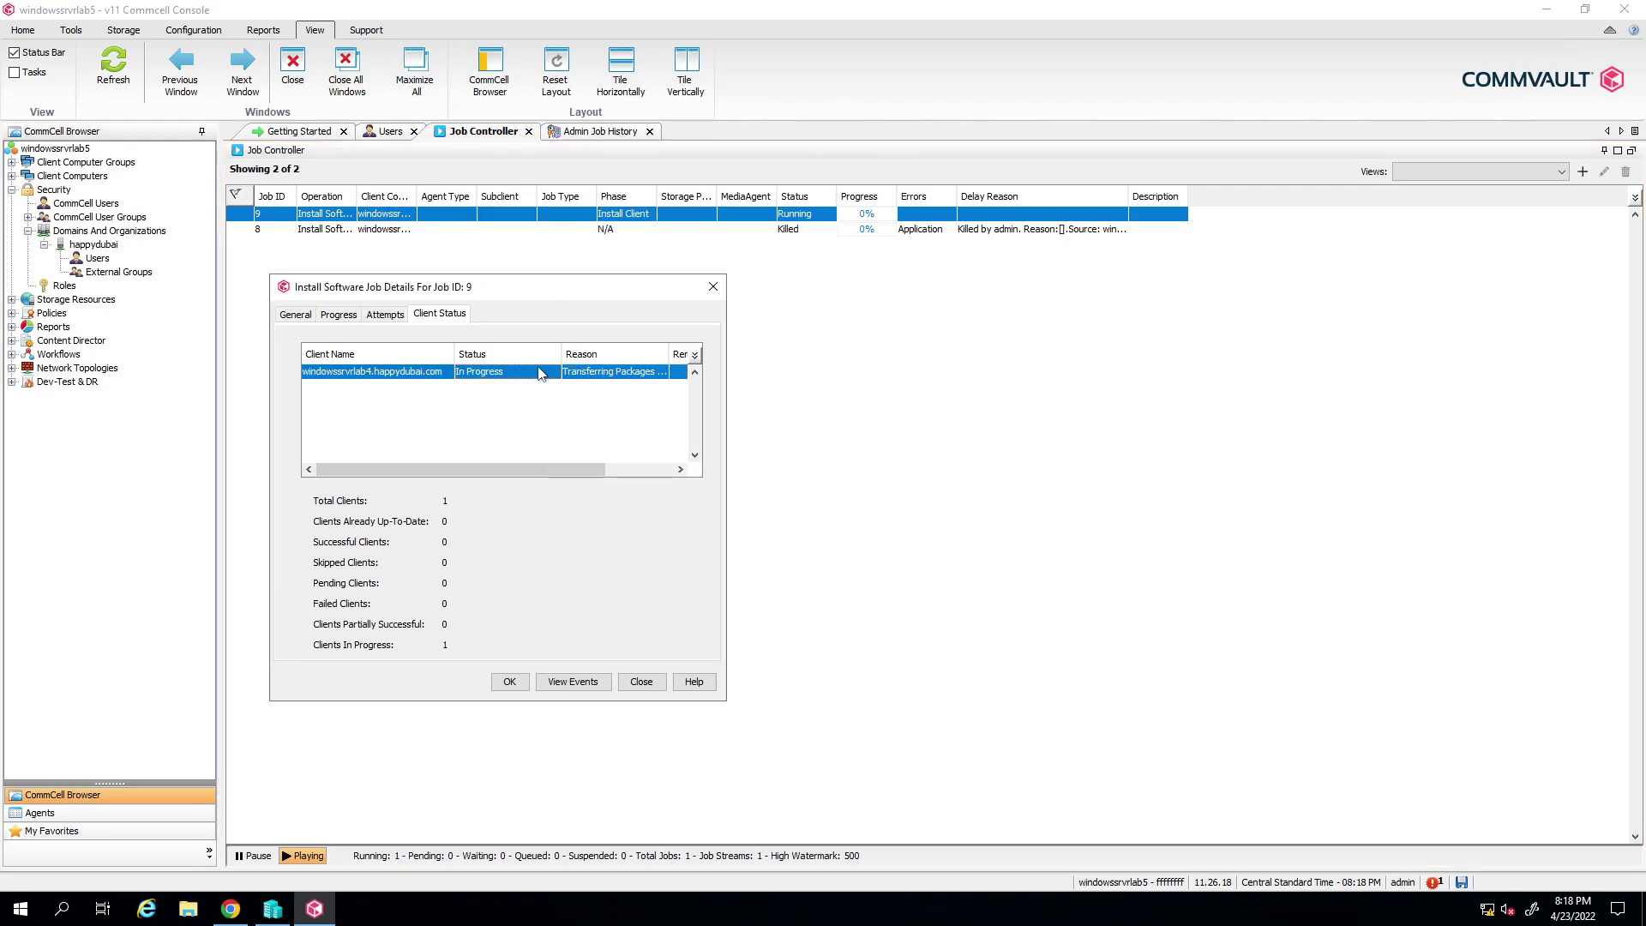
Step: Switch to the 10.20.30.245 remote desktop and recheck the contents of drive C: and its Program Files folder for Commvault
left_click(627, 470)
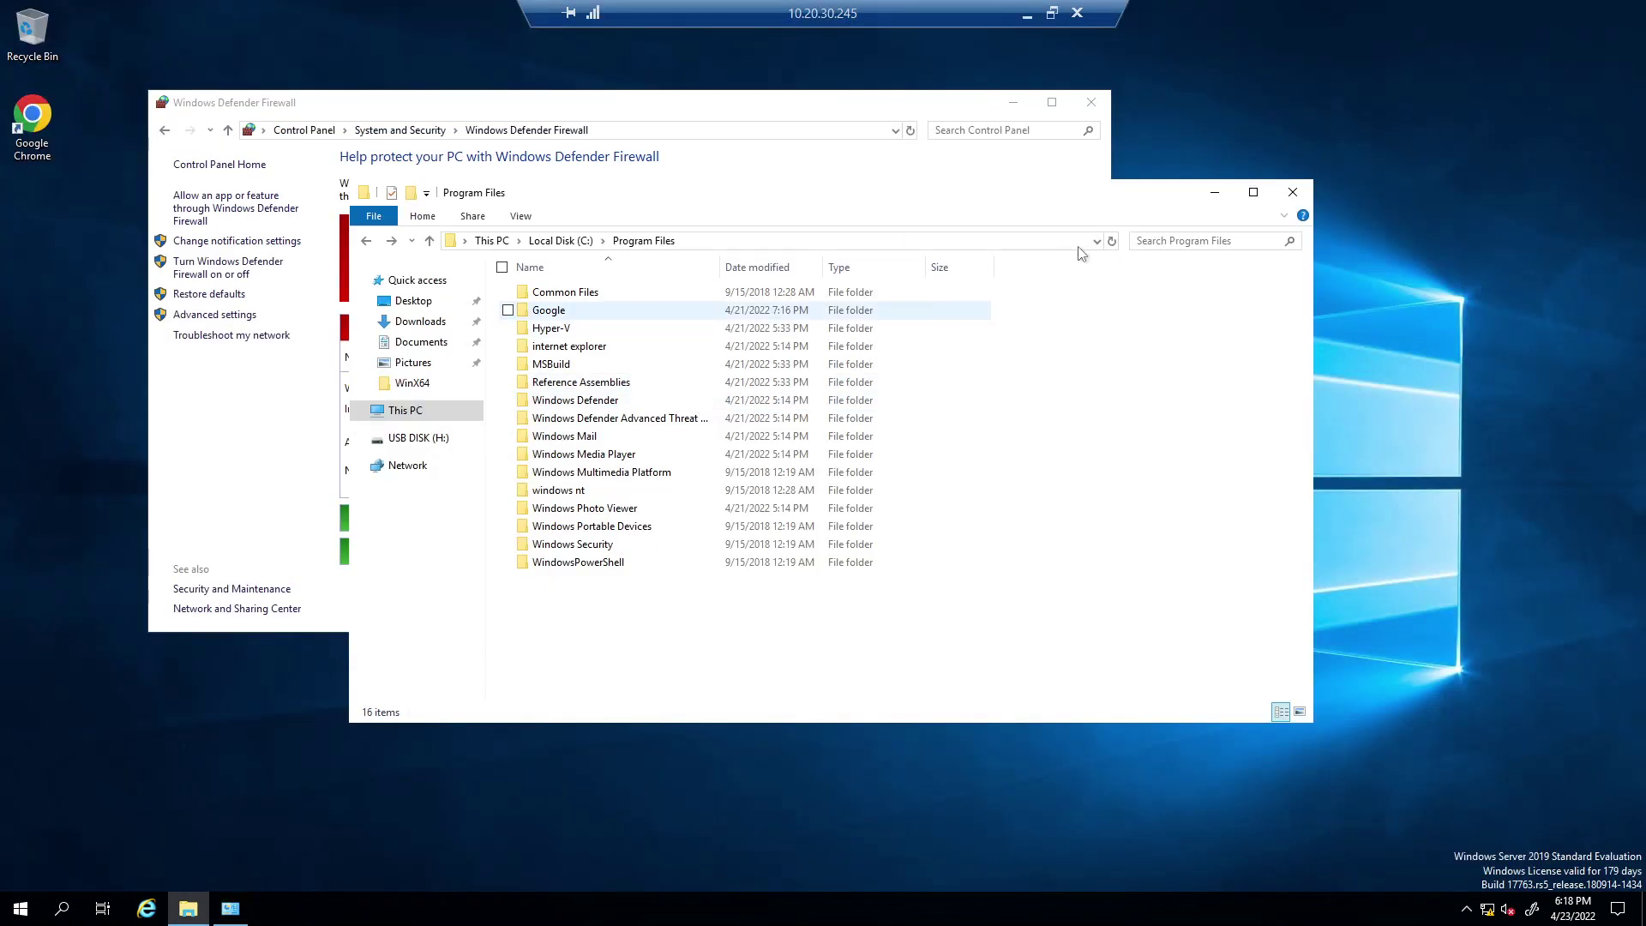
left_click(728, 241)
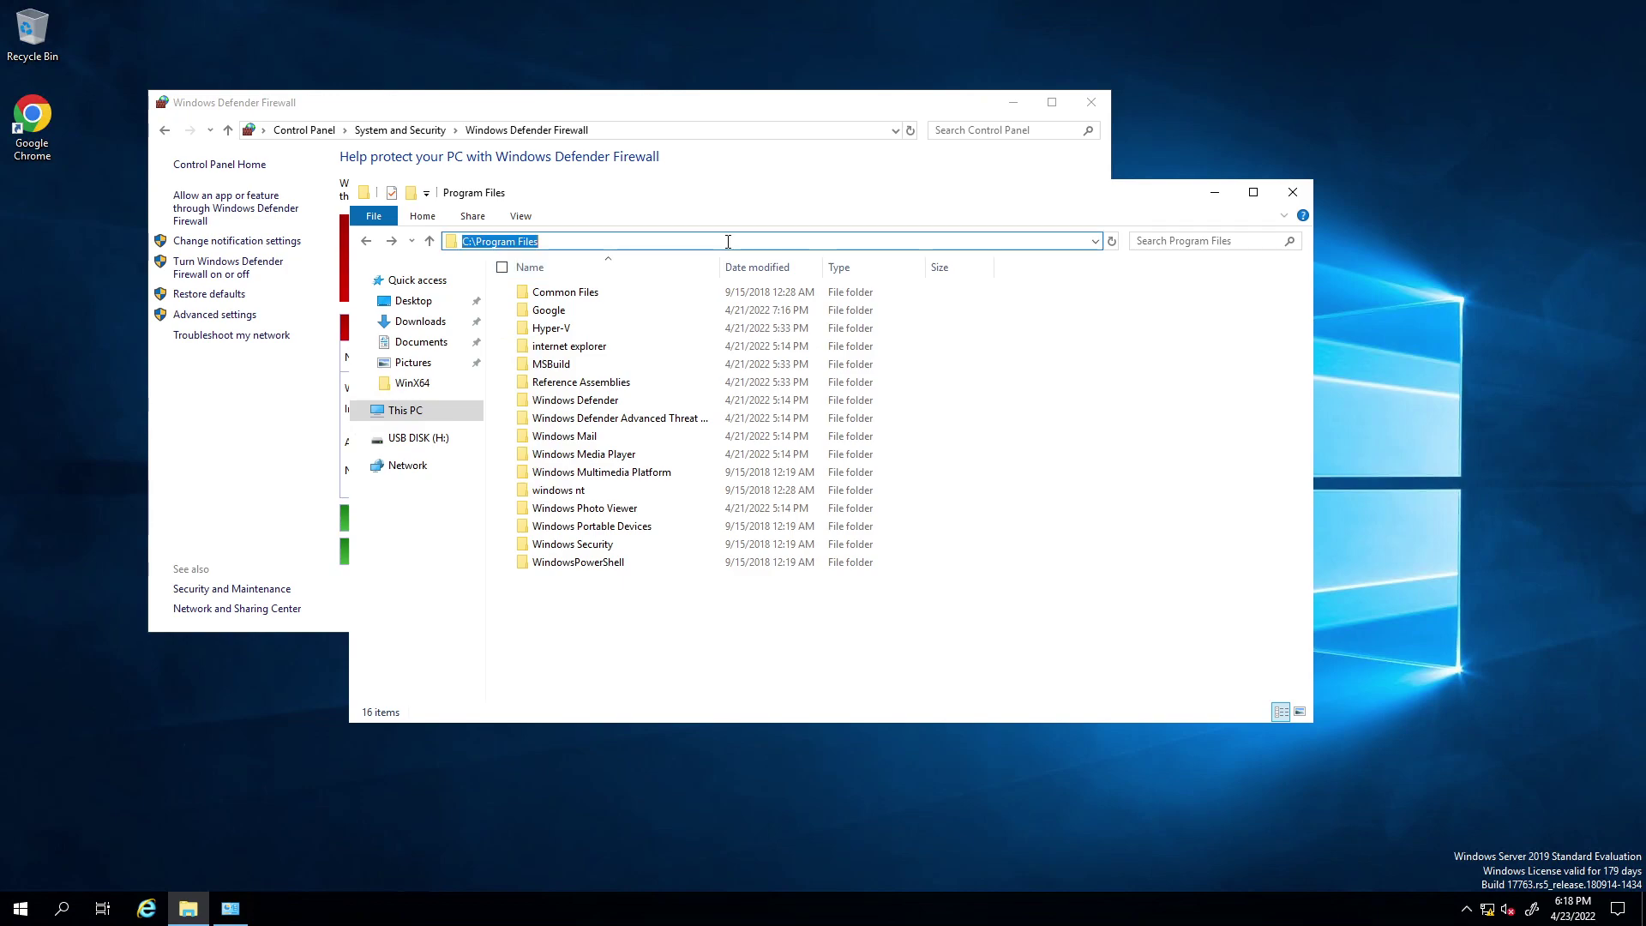
key("Escape")
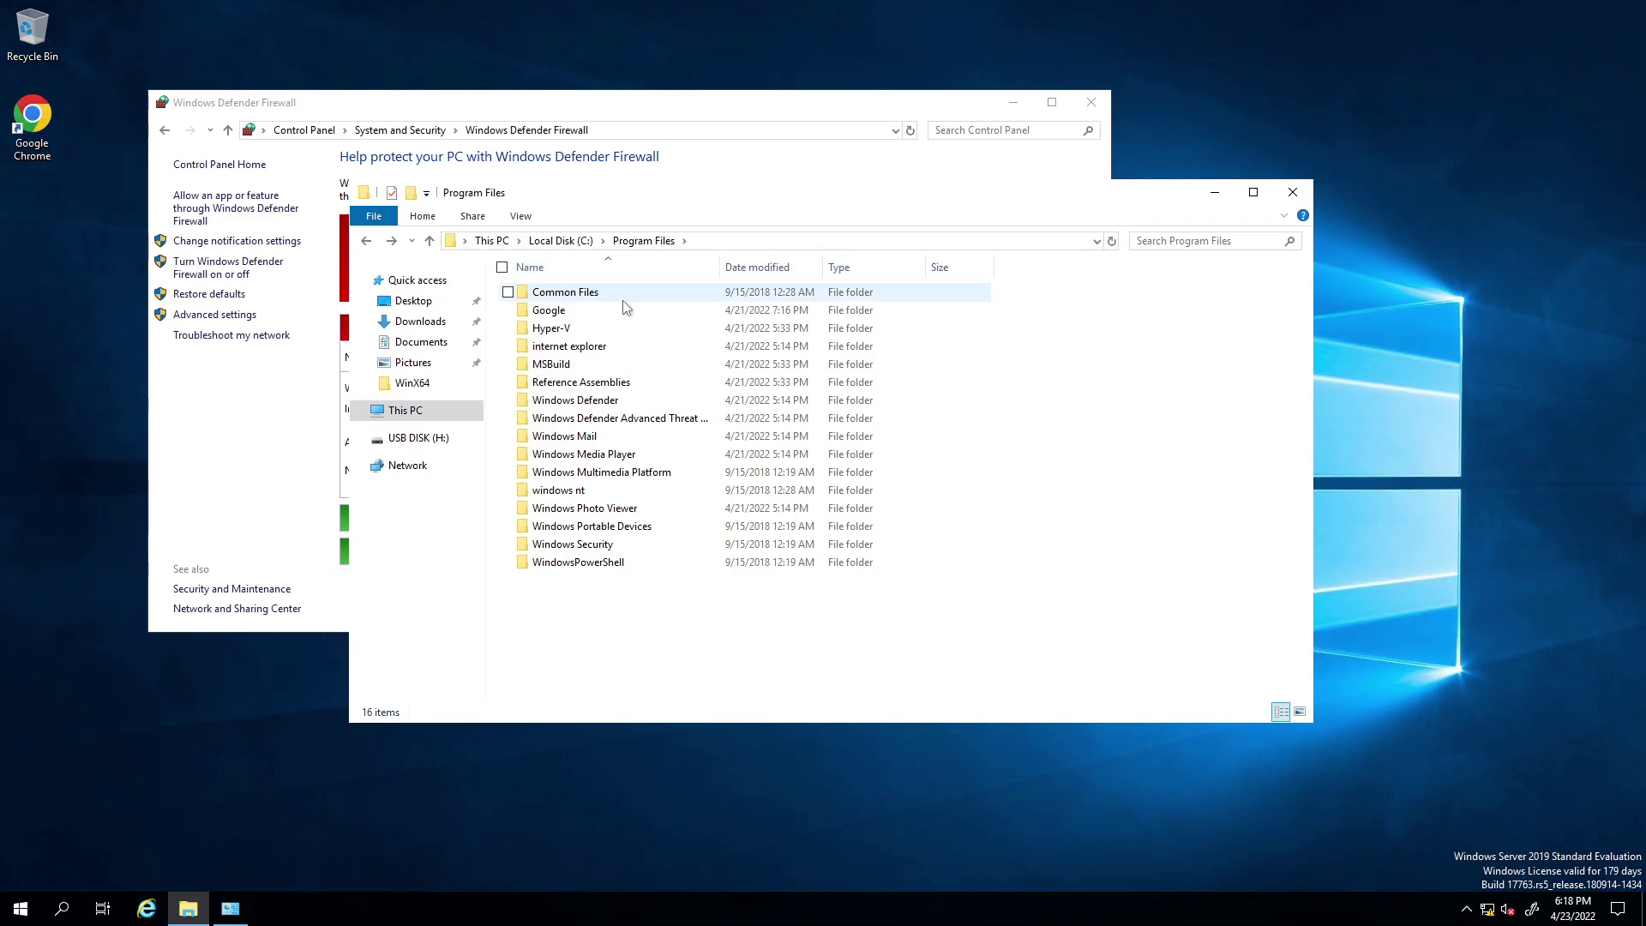
left_click(366, 241)
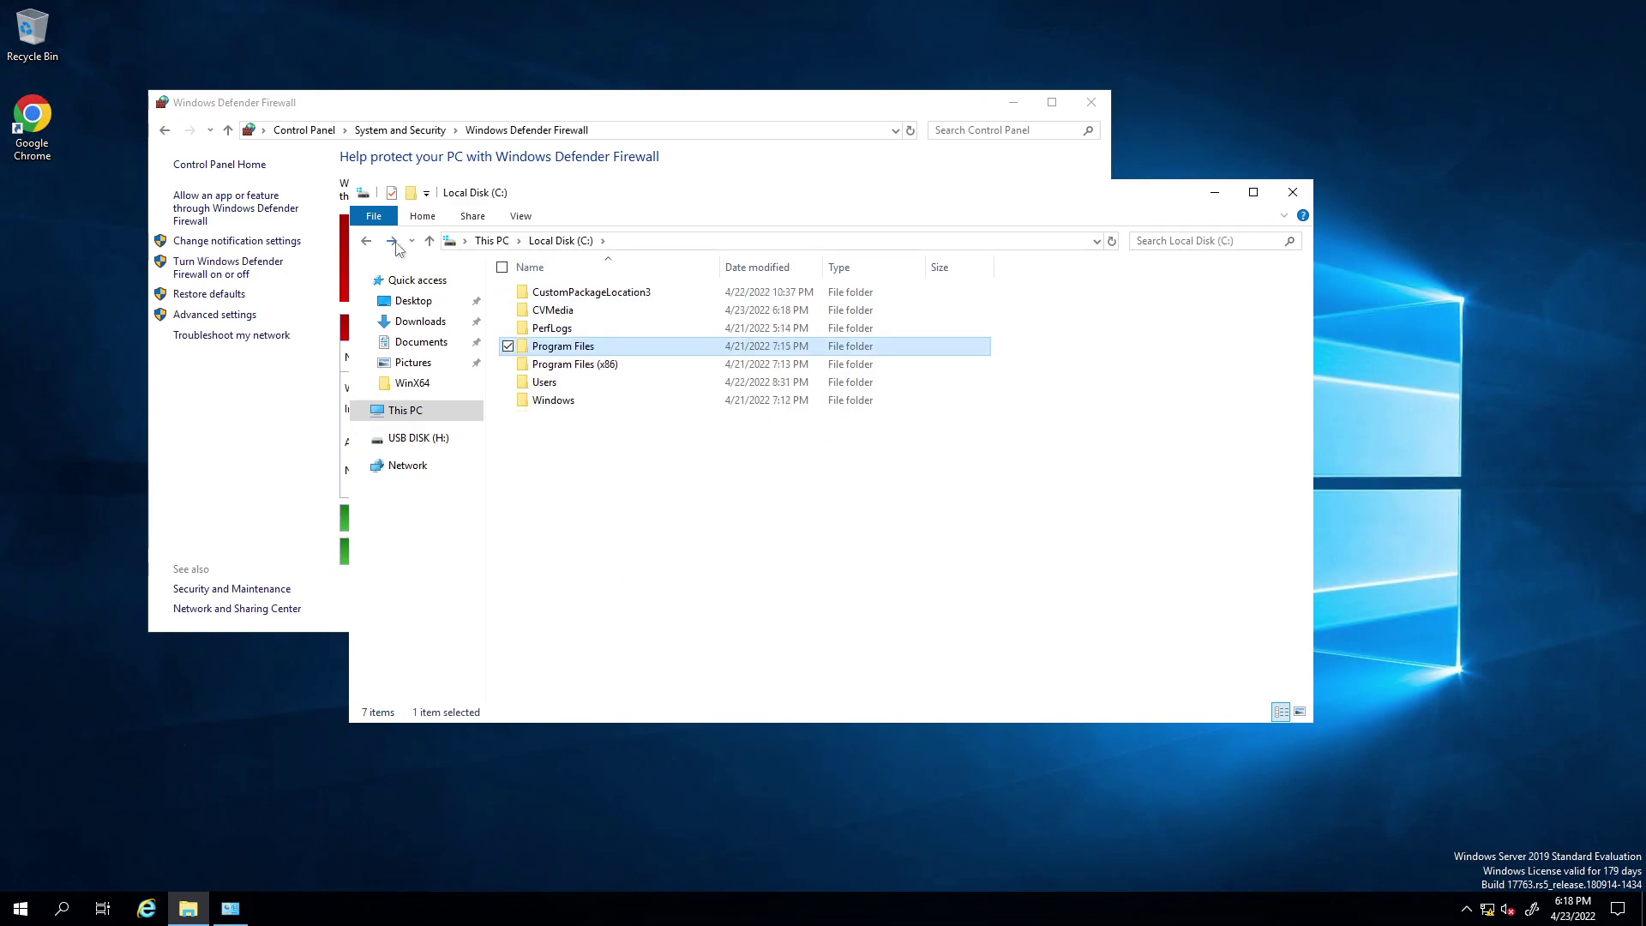
left_click(391, 241)
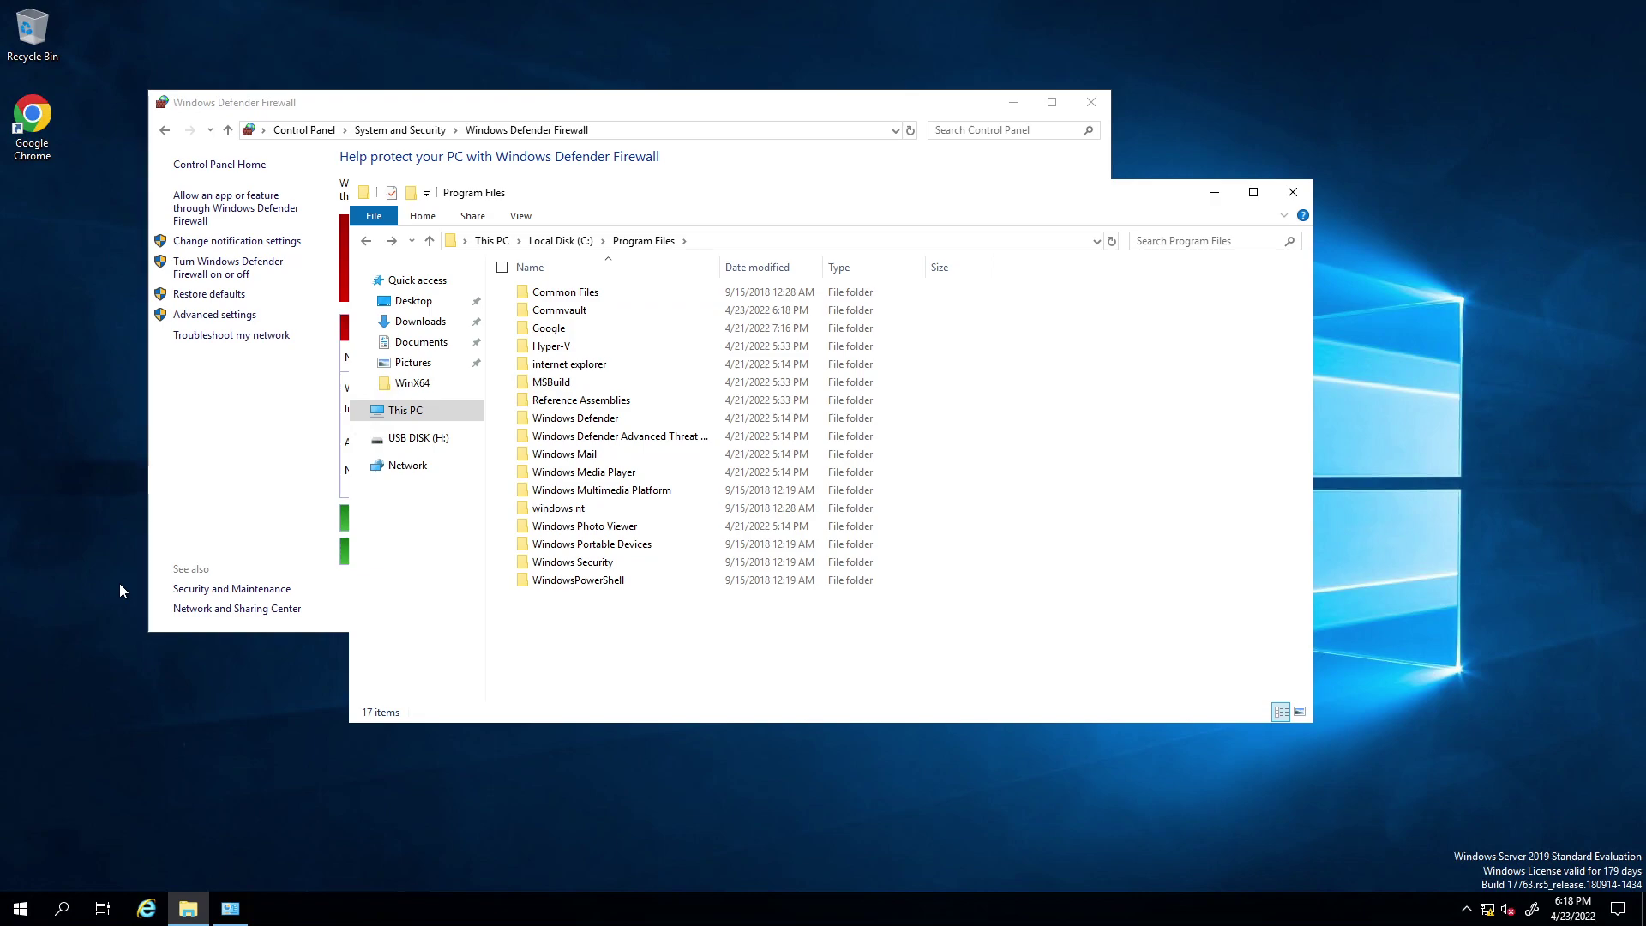
Step: Open Windows Services on the remote server in the standard view and sort the services by name in ascending order
key("super")
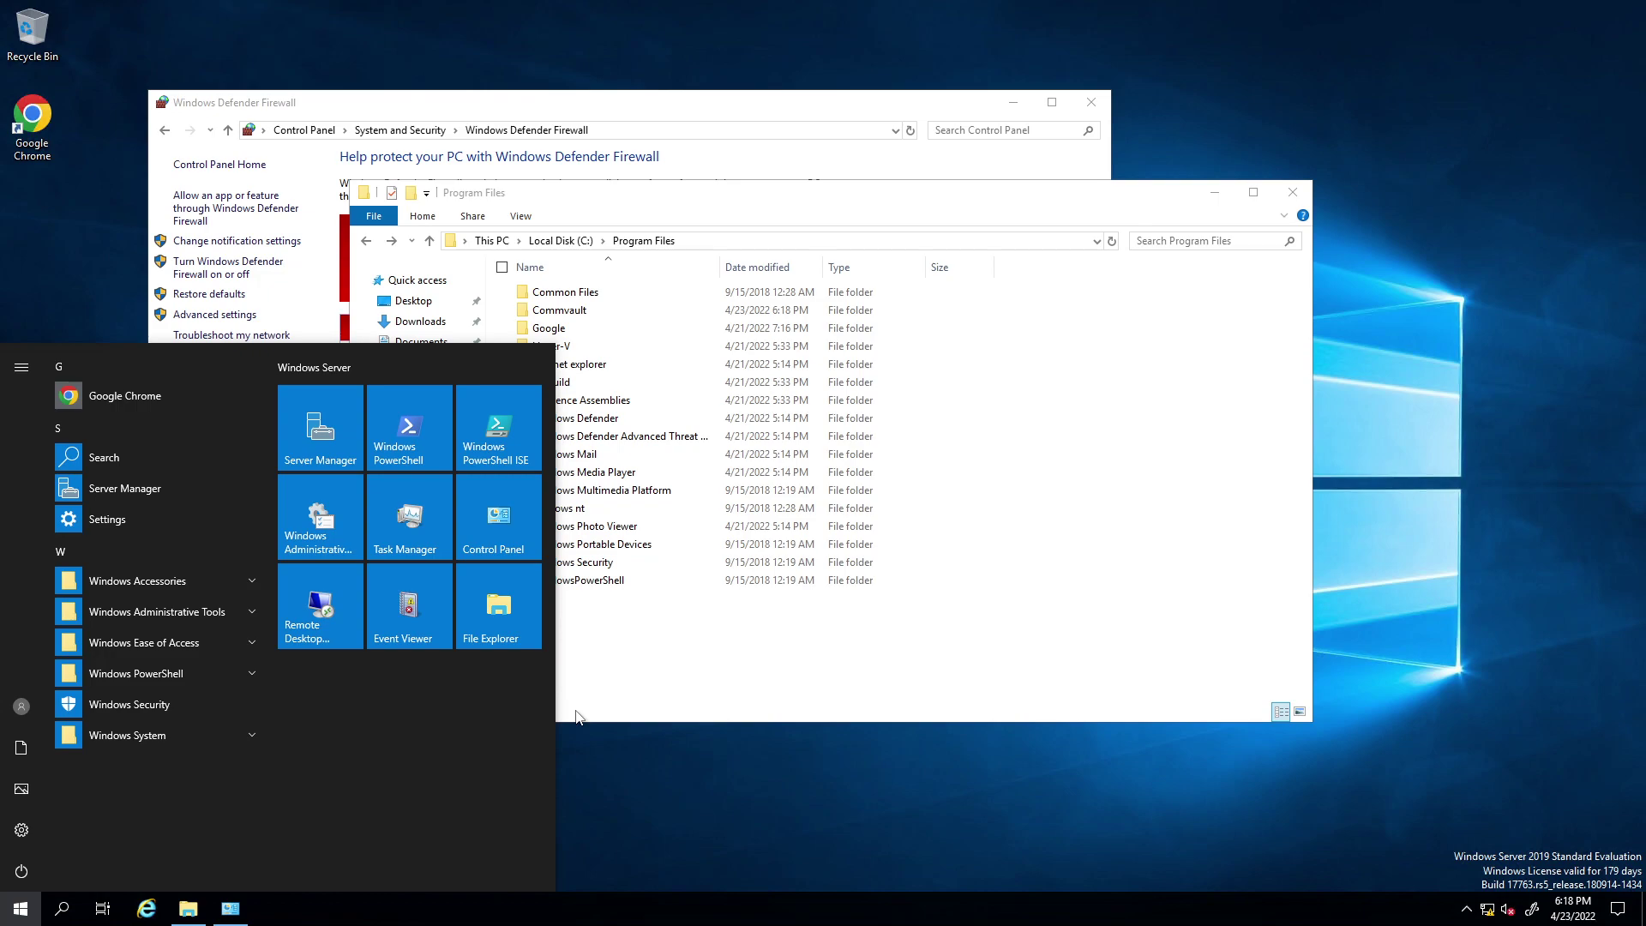
type("servic")
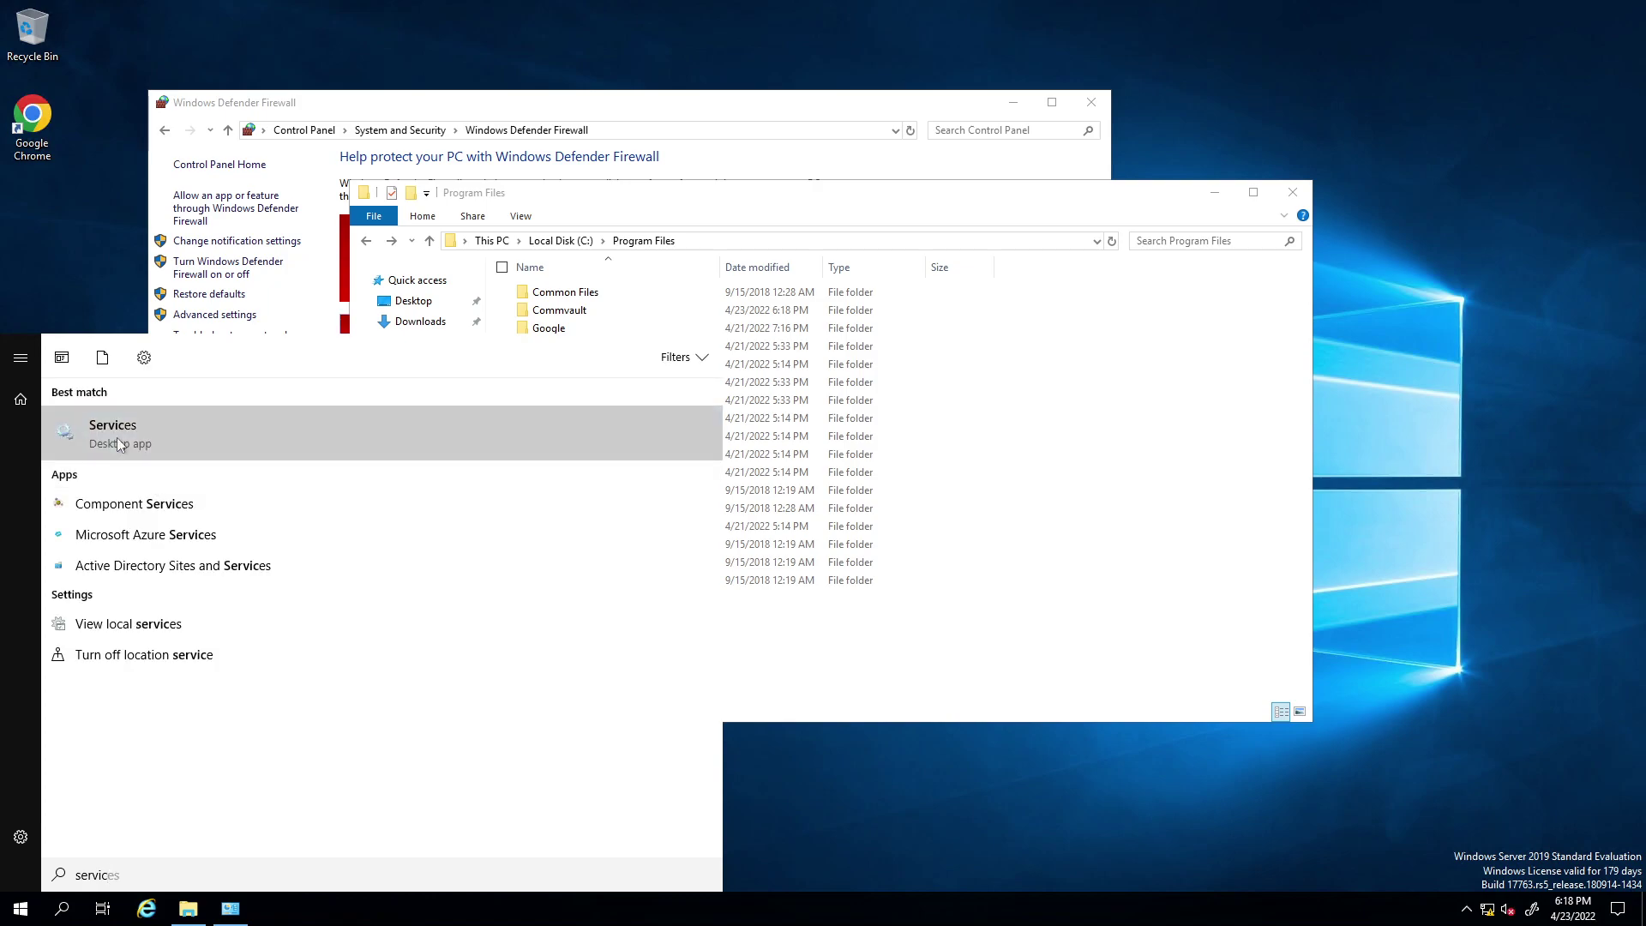
left_click(117, 437)
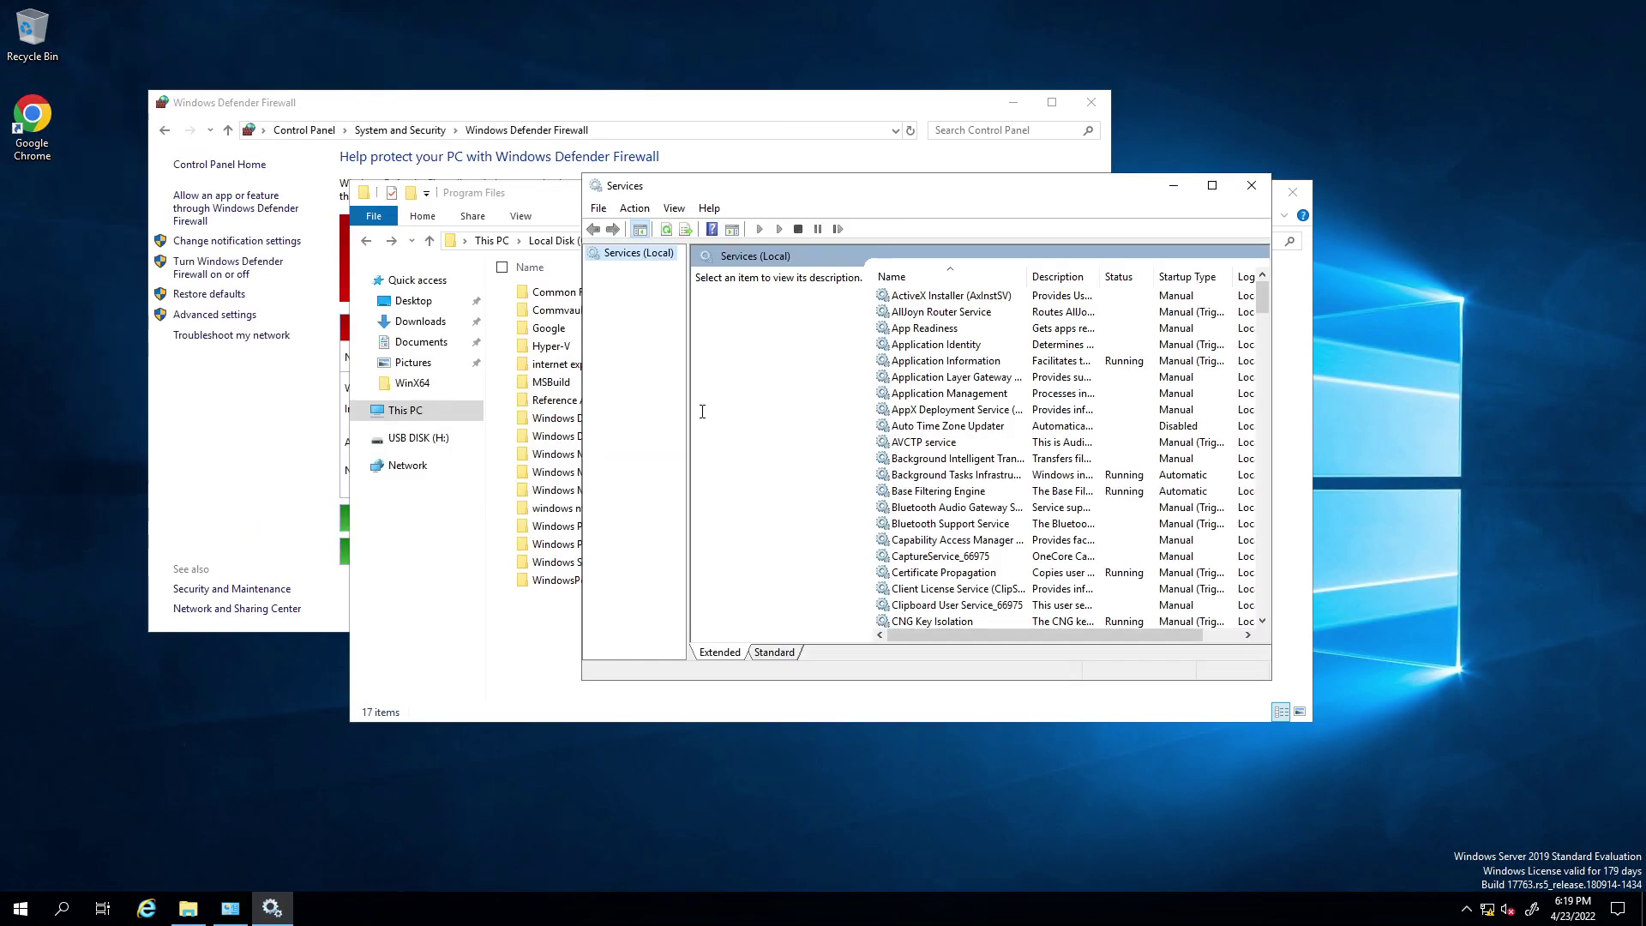
left_click(774, 652)
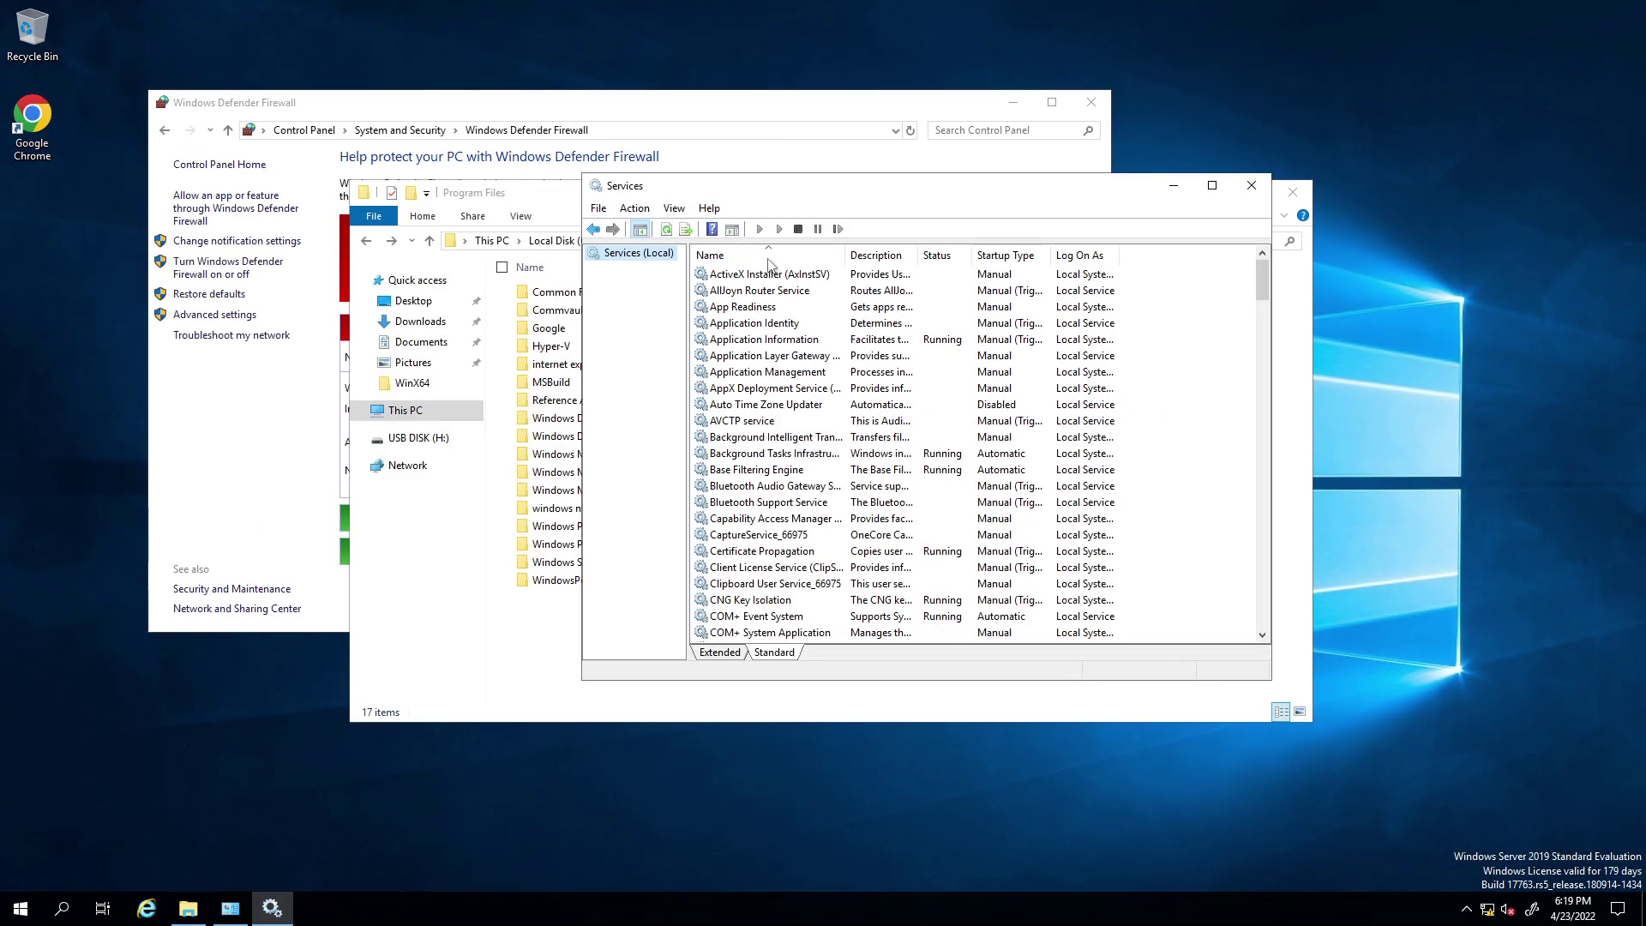
left_click(784, 254)
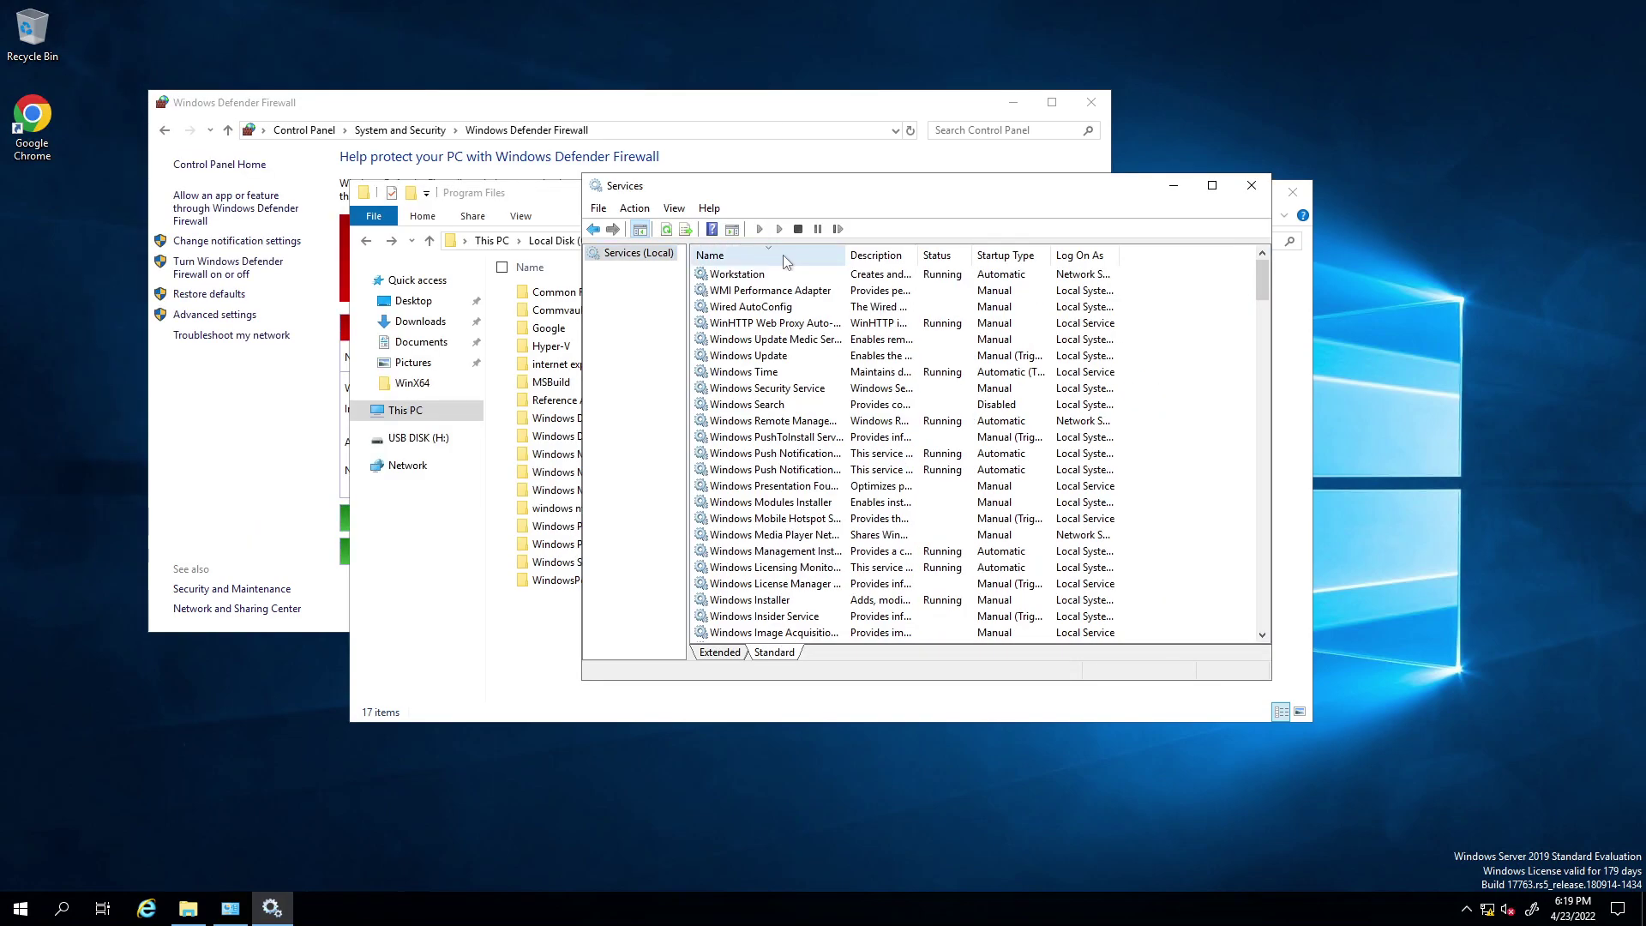
left_click(783, 254)
Step: Widen the service name column and look through the services beginning with C for Commvault entries
scroll(771, 516, "down", 4)
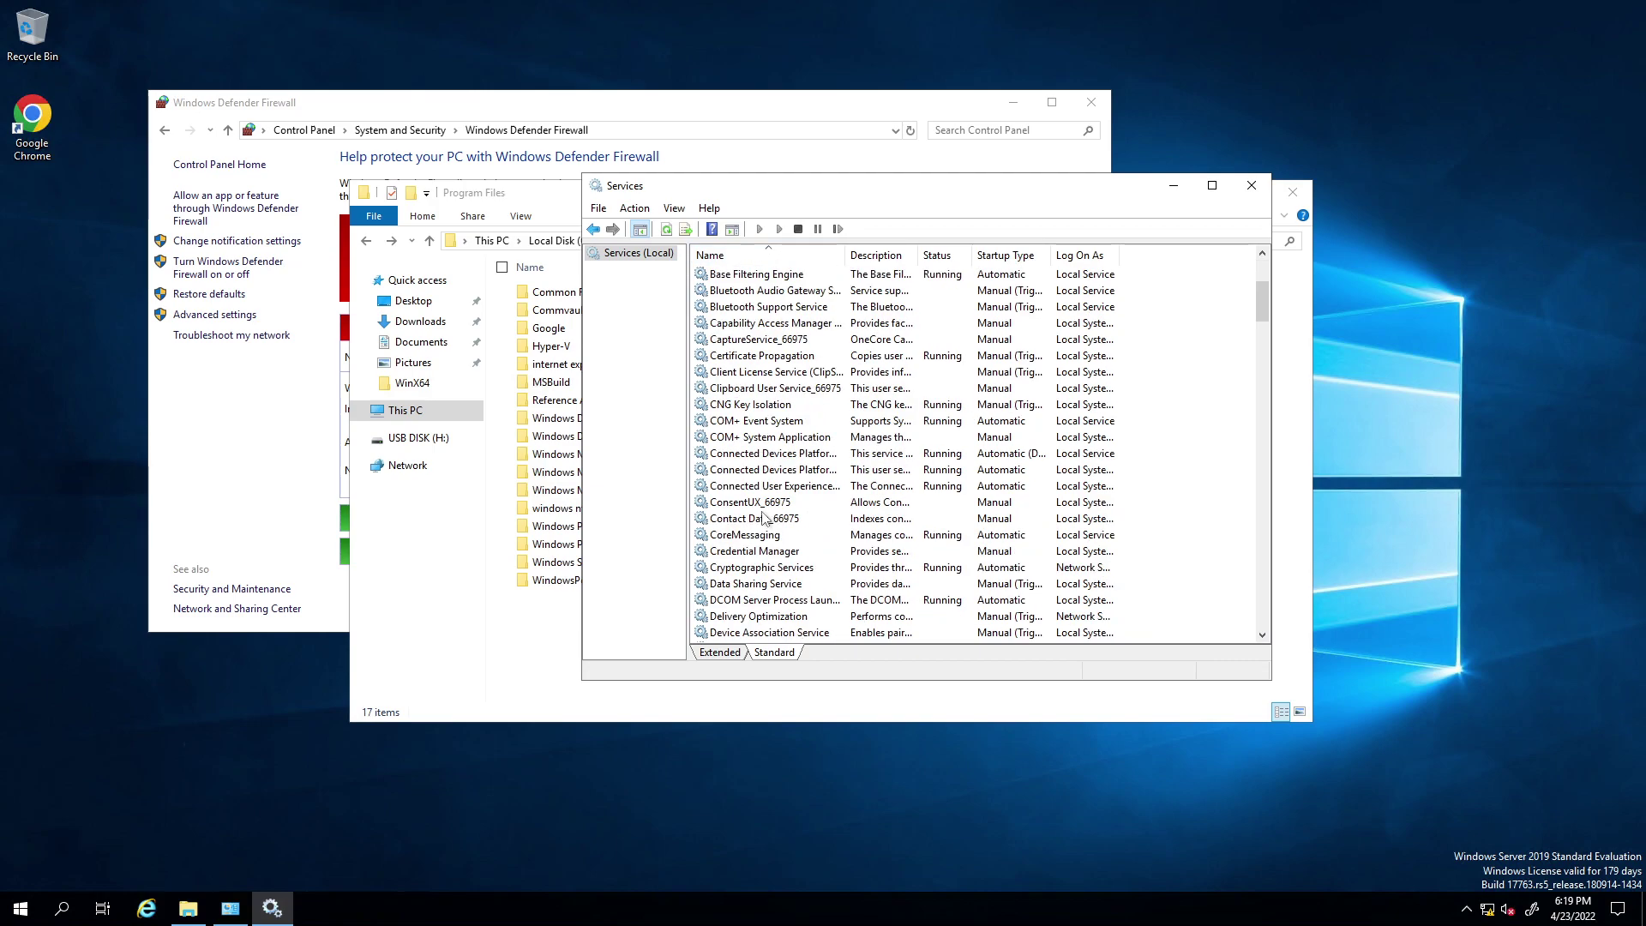
scroll(836, 583, "down", 4)
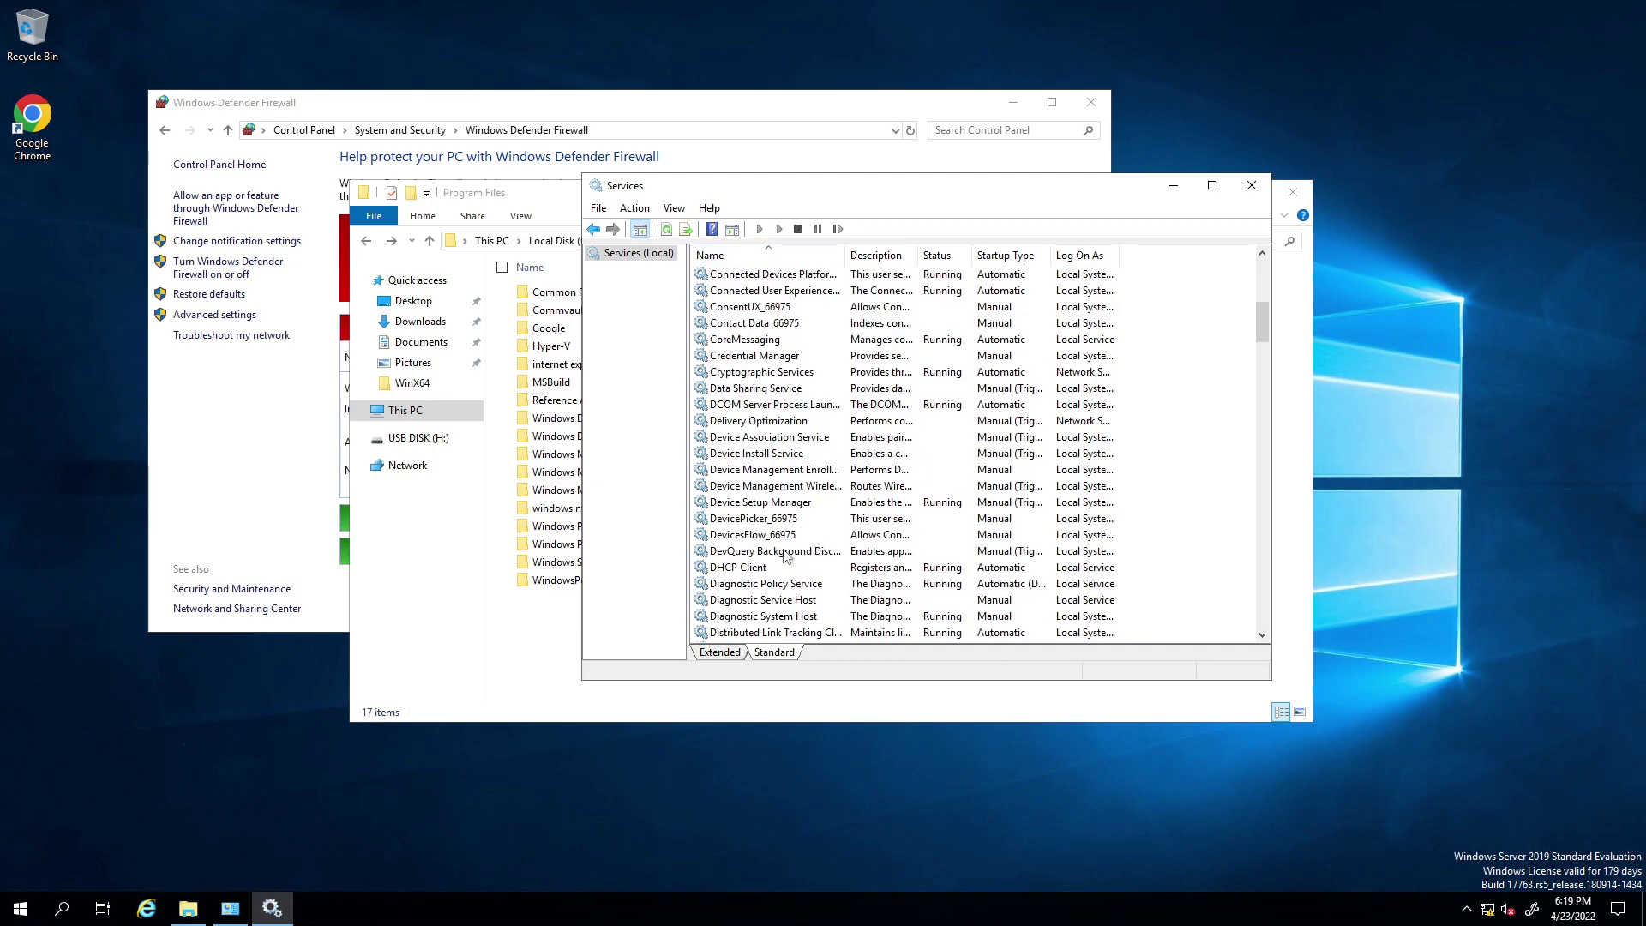
scroll(780, 484, "up", 4)
scroll(774, 444, "up", 4)
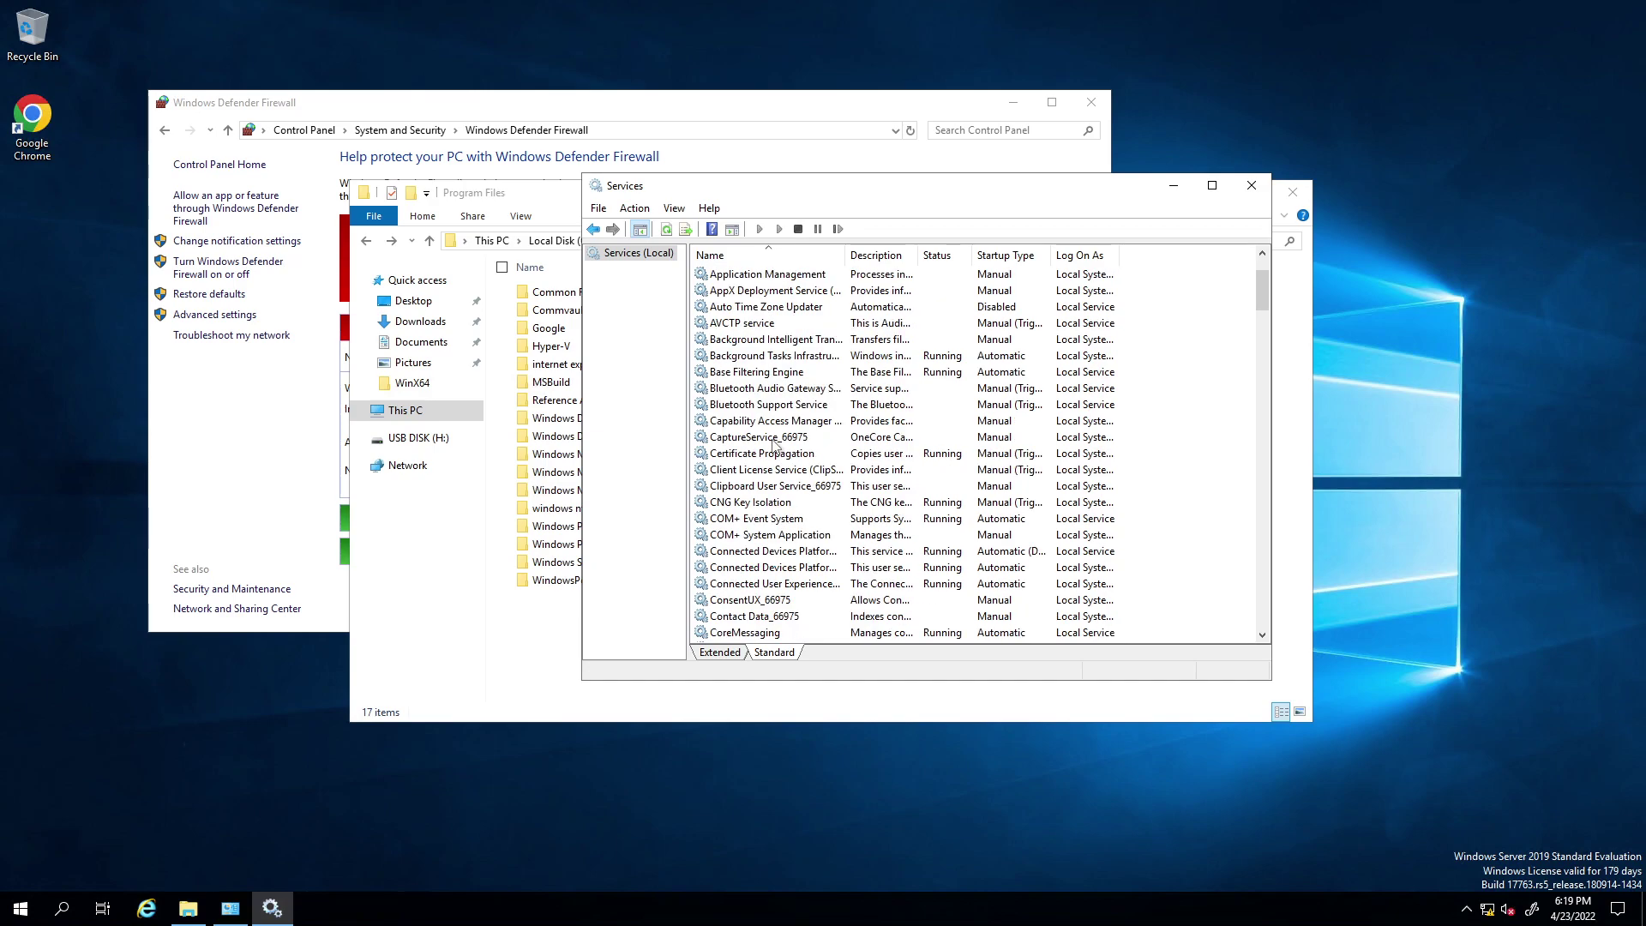
scroll(774, 444, "down", 4)
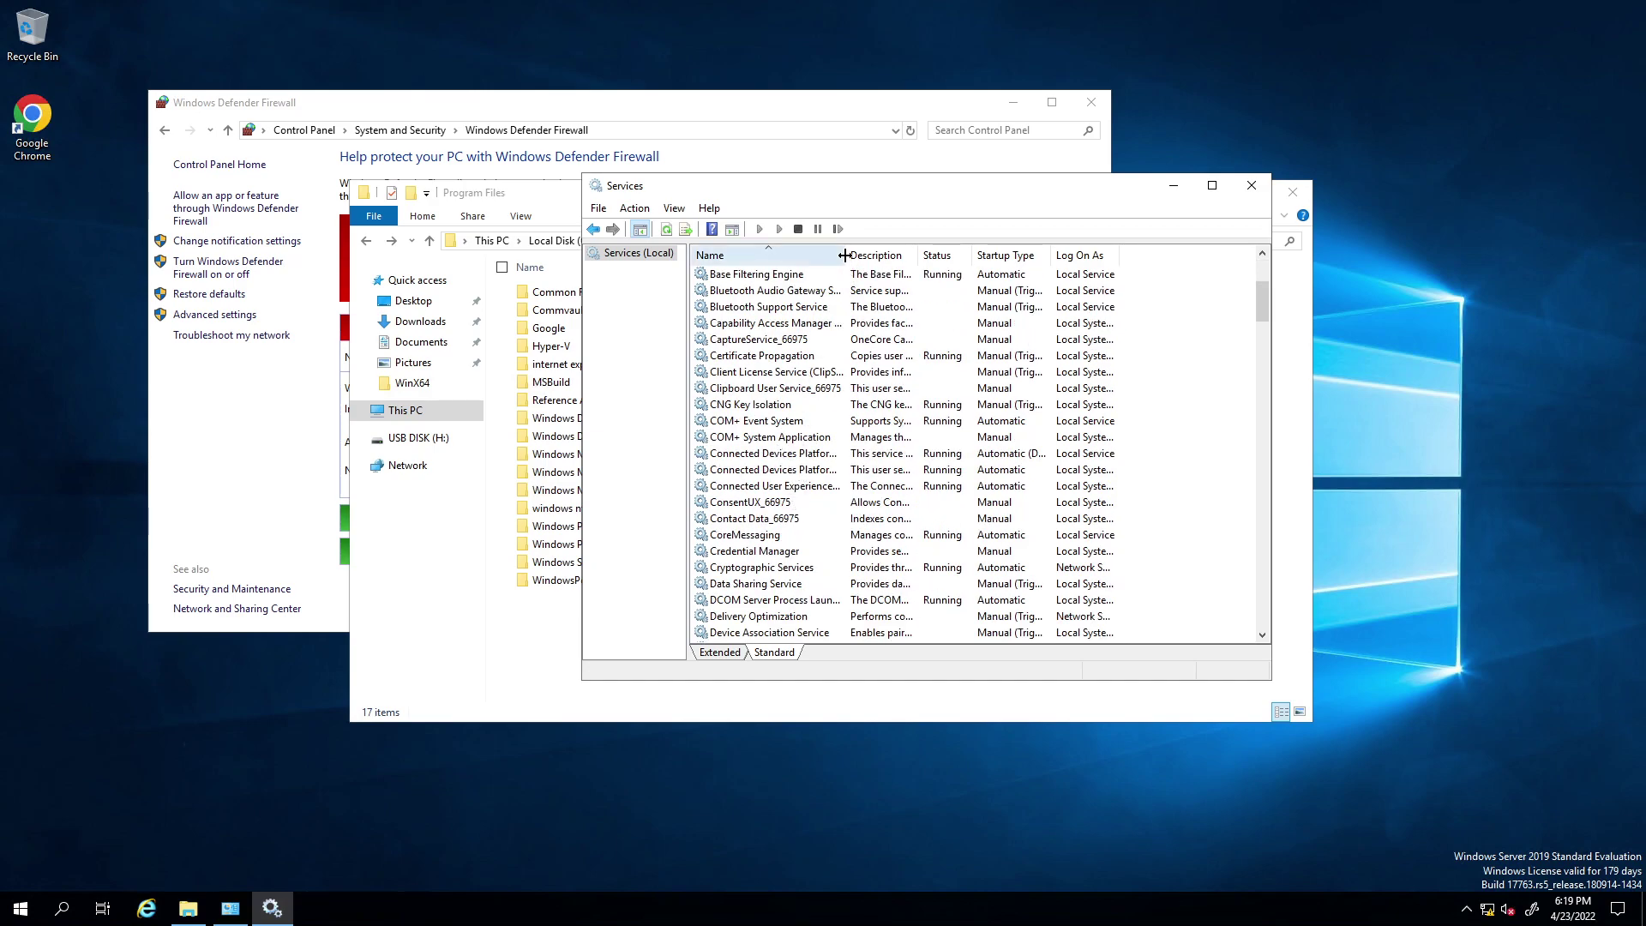
left_click_drag(844, 254, 896, 254)
left_click(775, 437)
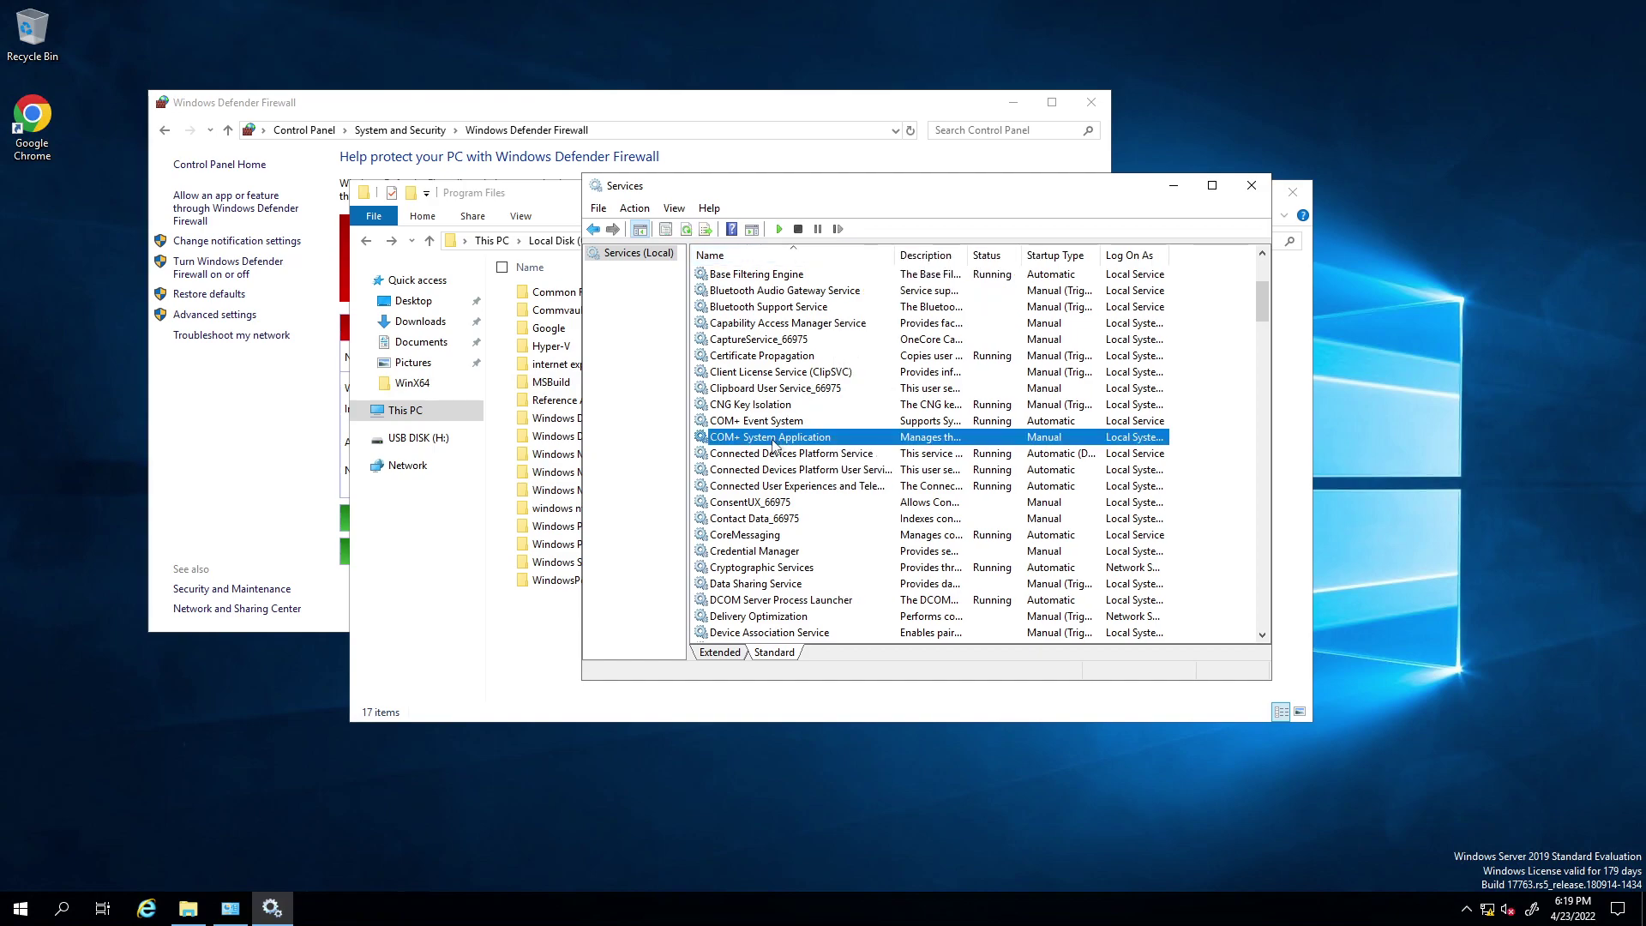
scroll(771, 498, "down", 2)
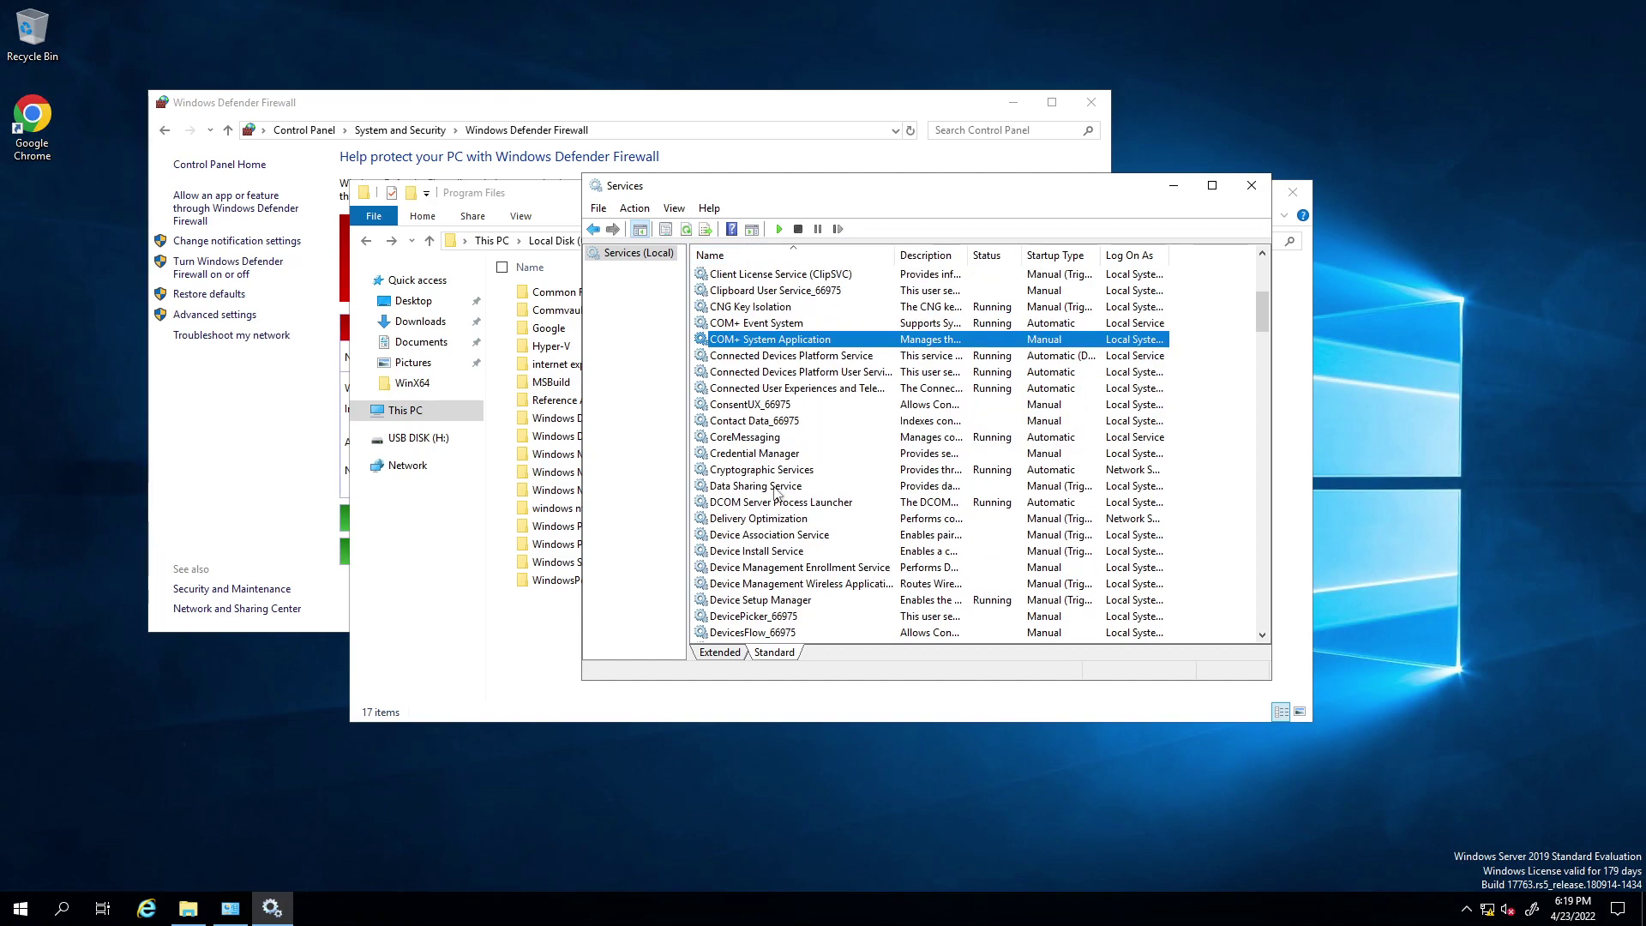
scroll(775, 476, "up", 3)
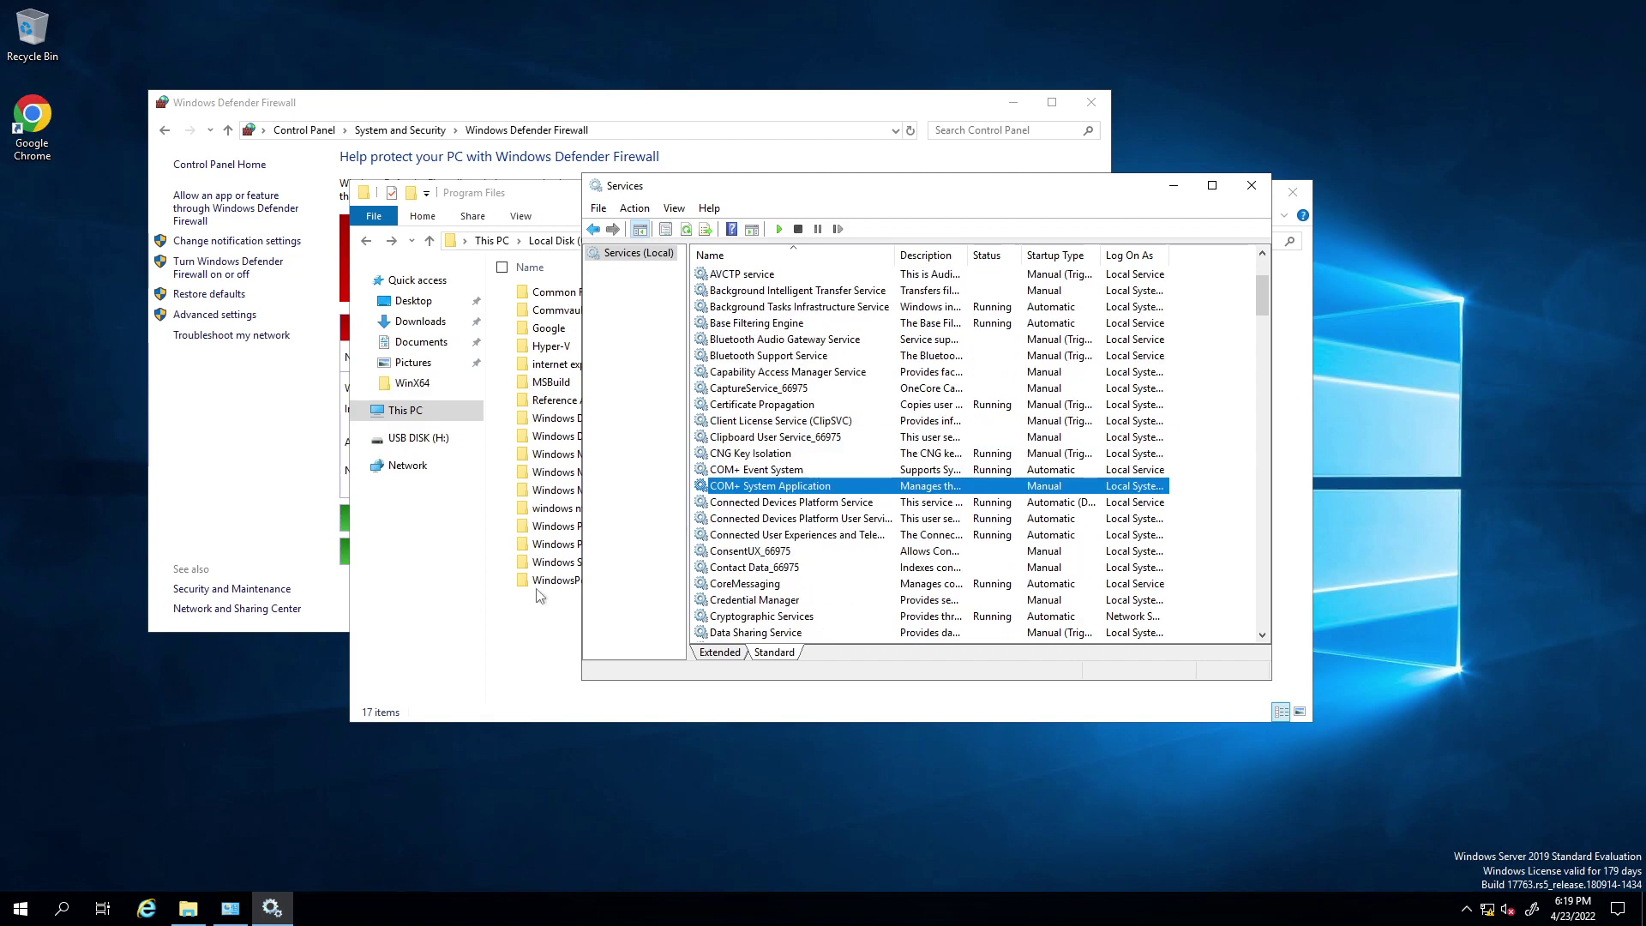
Step: Expand the installed Commvault program group, launch Commvault Process Manager, and return to Windows Services
left_click(12, 914)
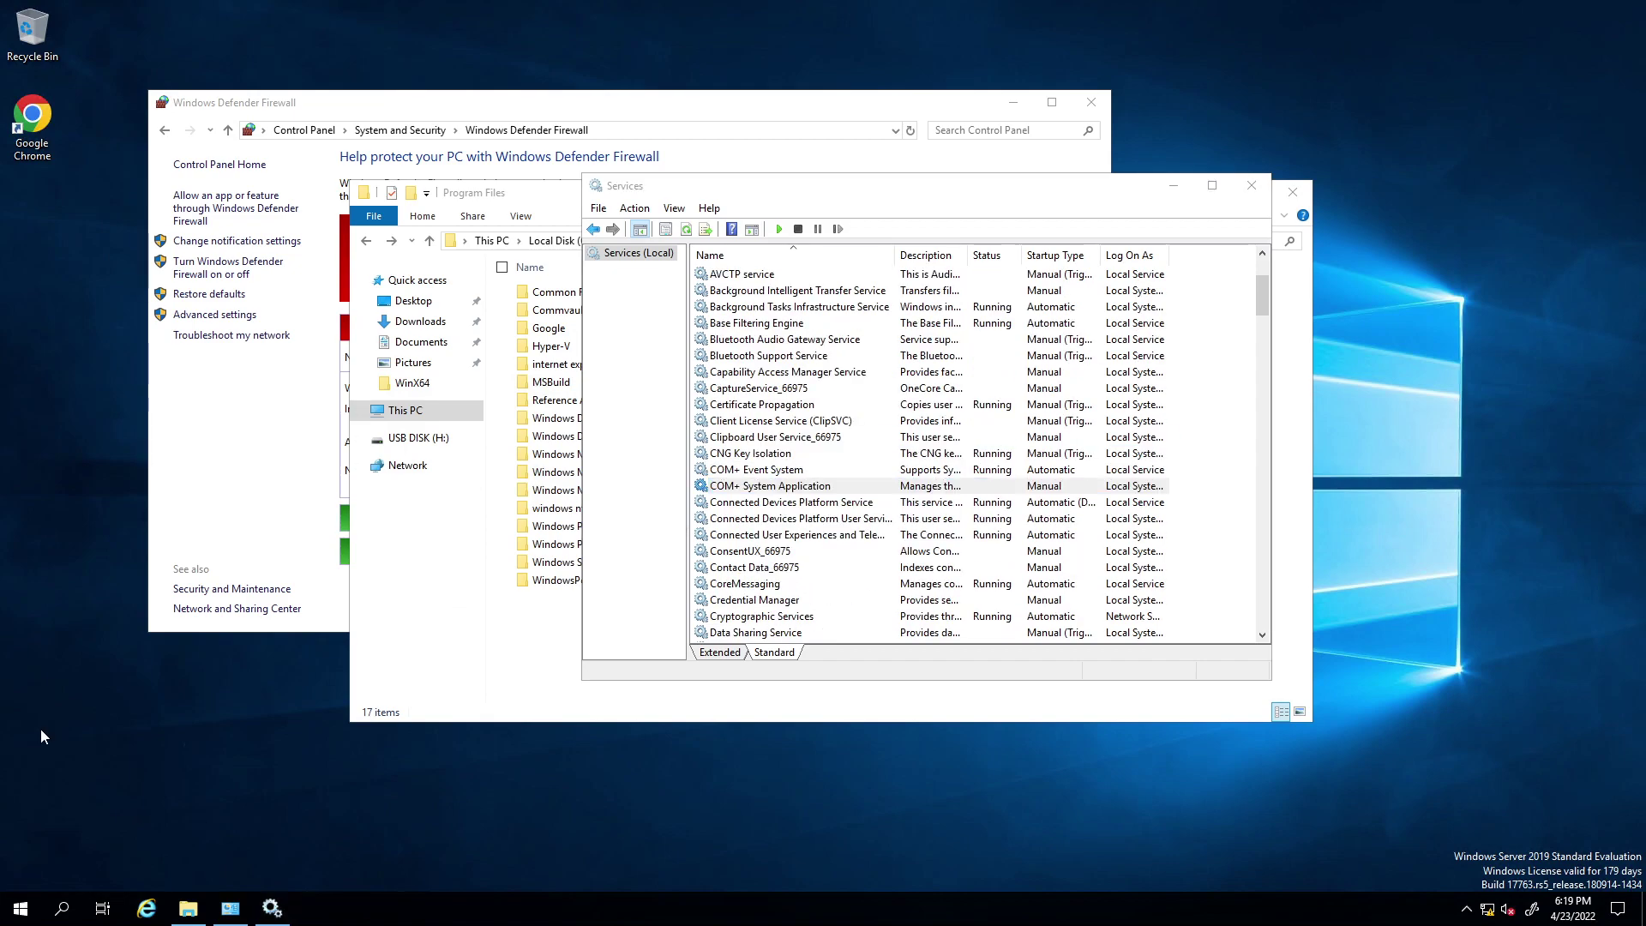
left_click(172, 451)
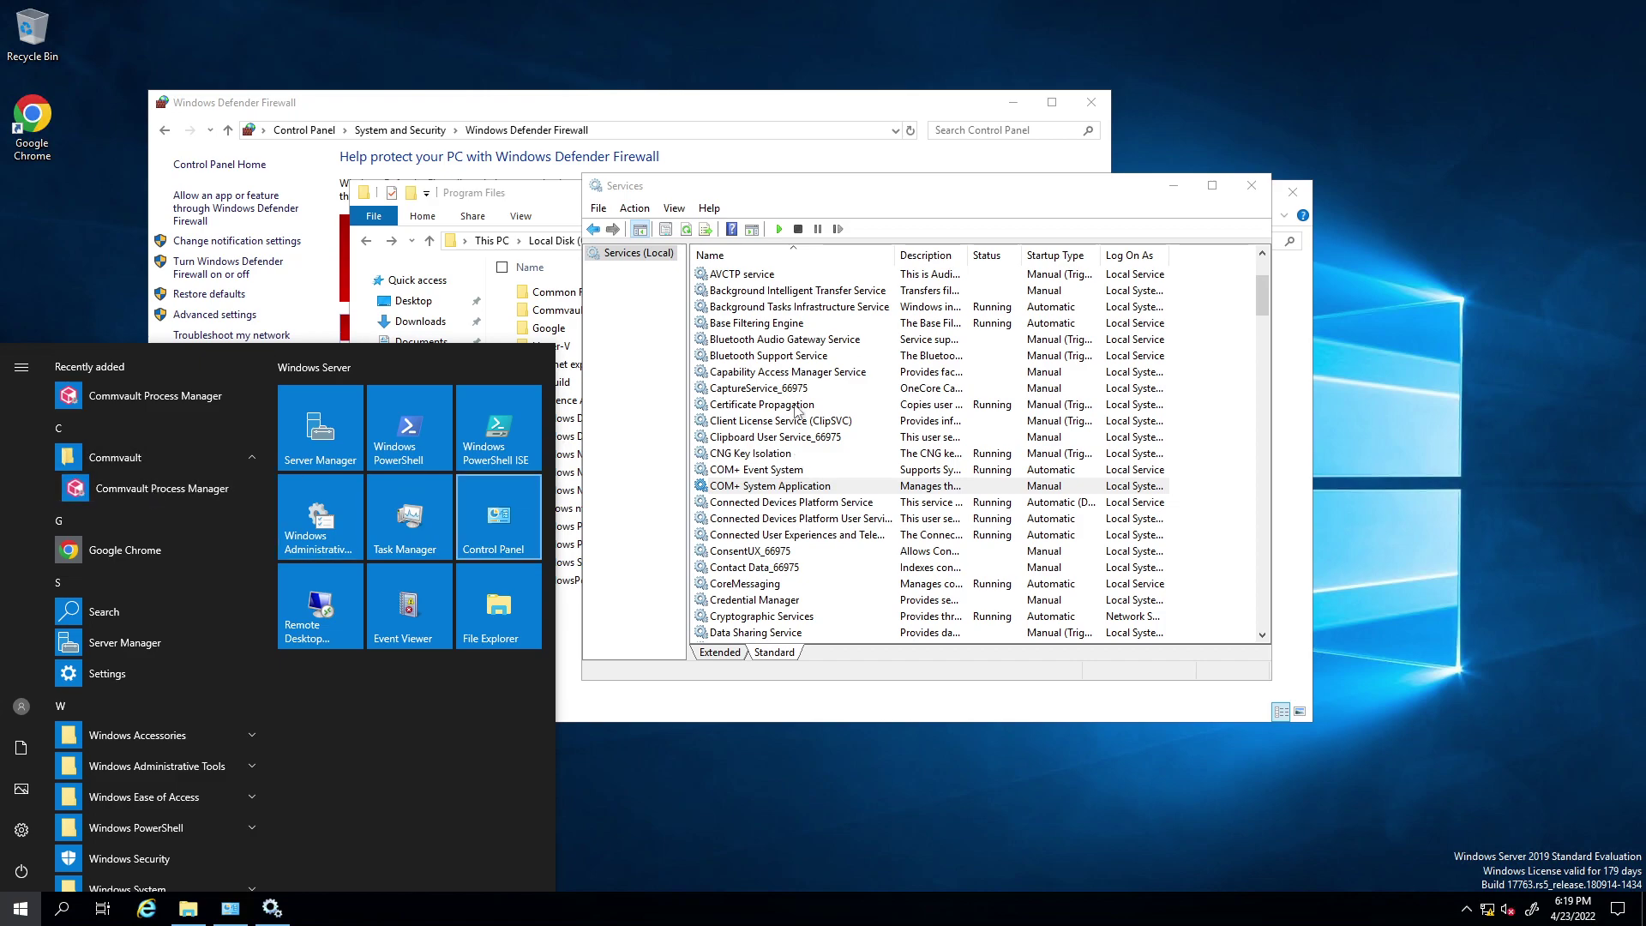
left_click(1179, 278)
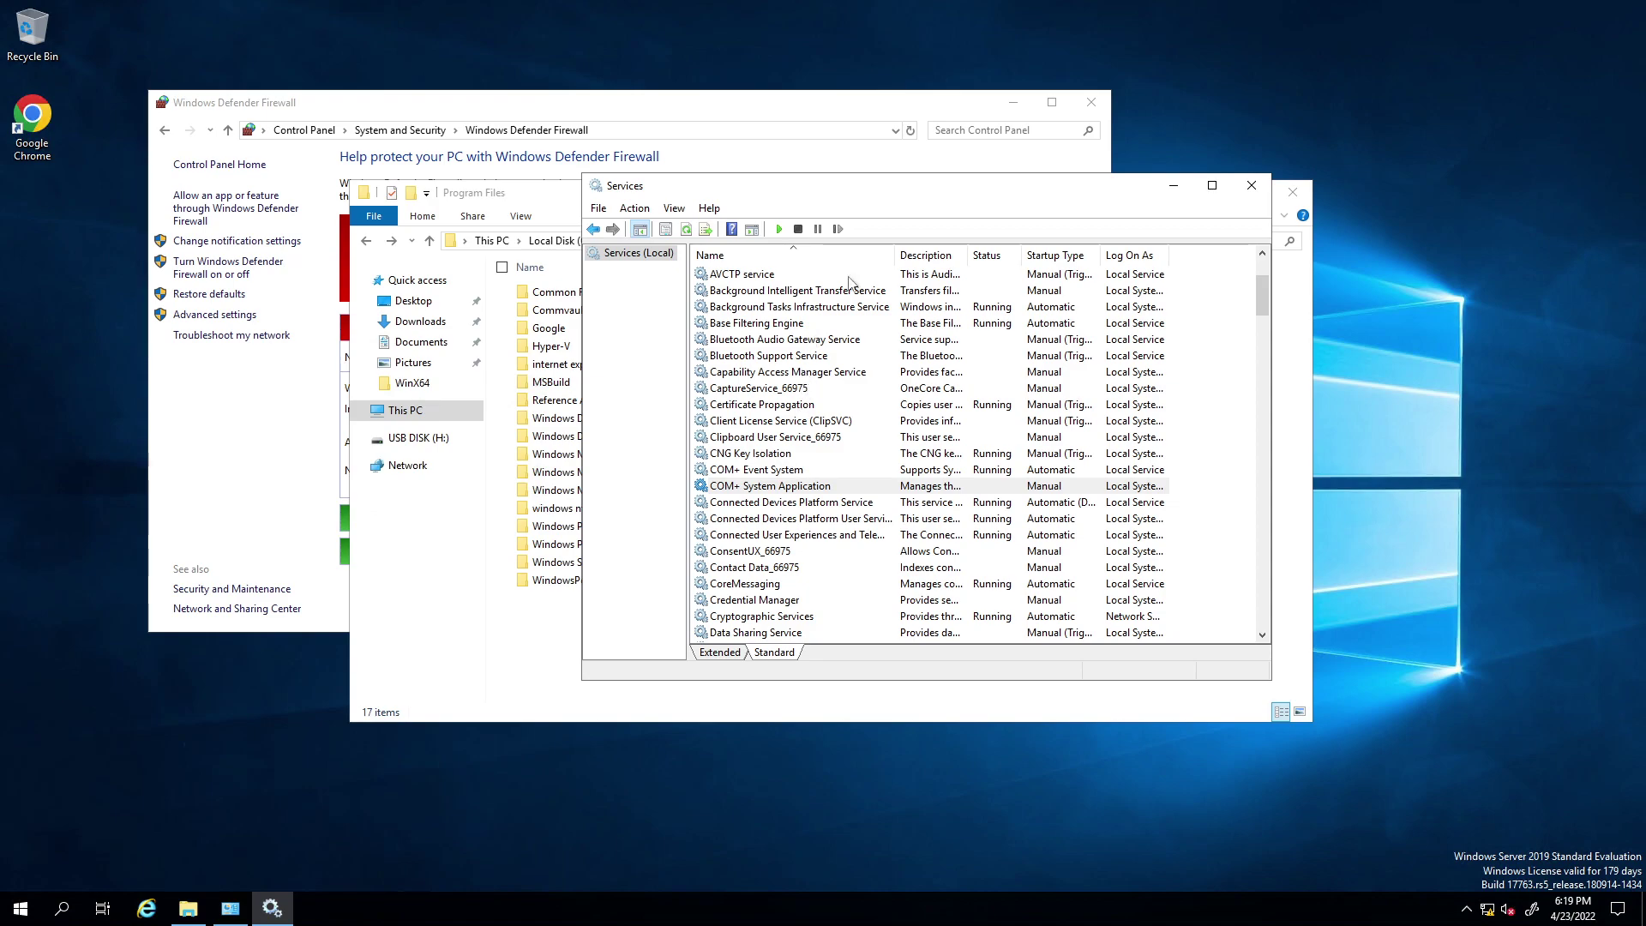
Step: Re-sort the Windows services by name and look through the list again for Commvault services
scroll(848, 290, "down", 13)
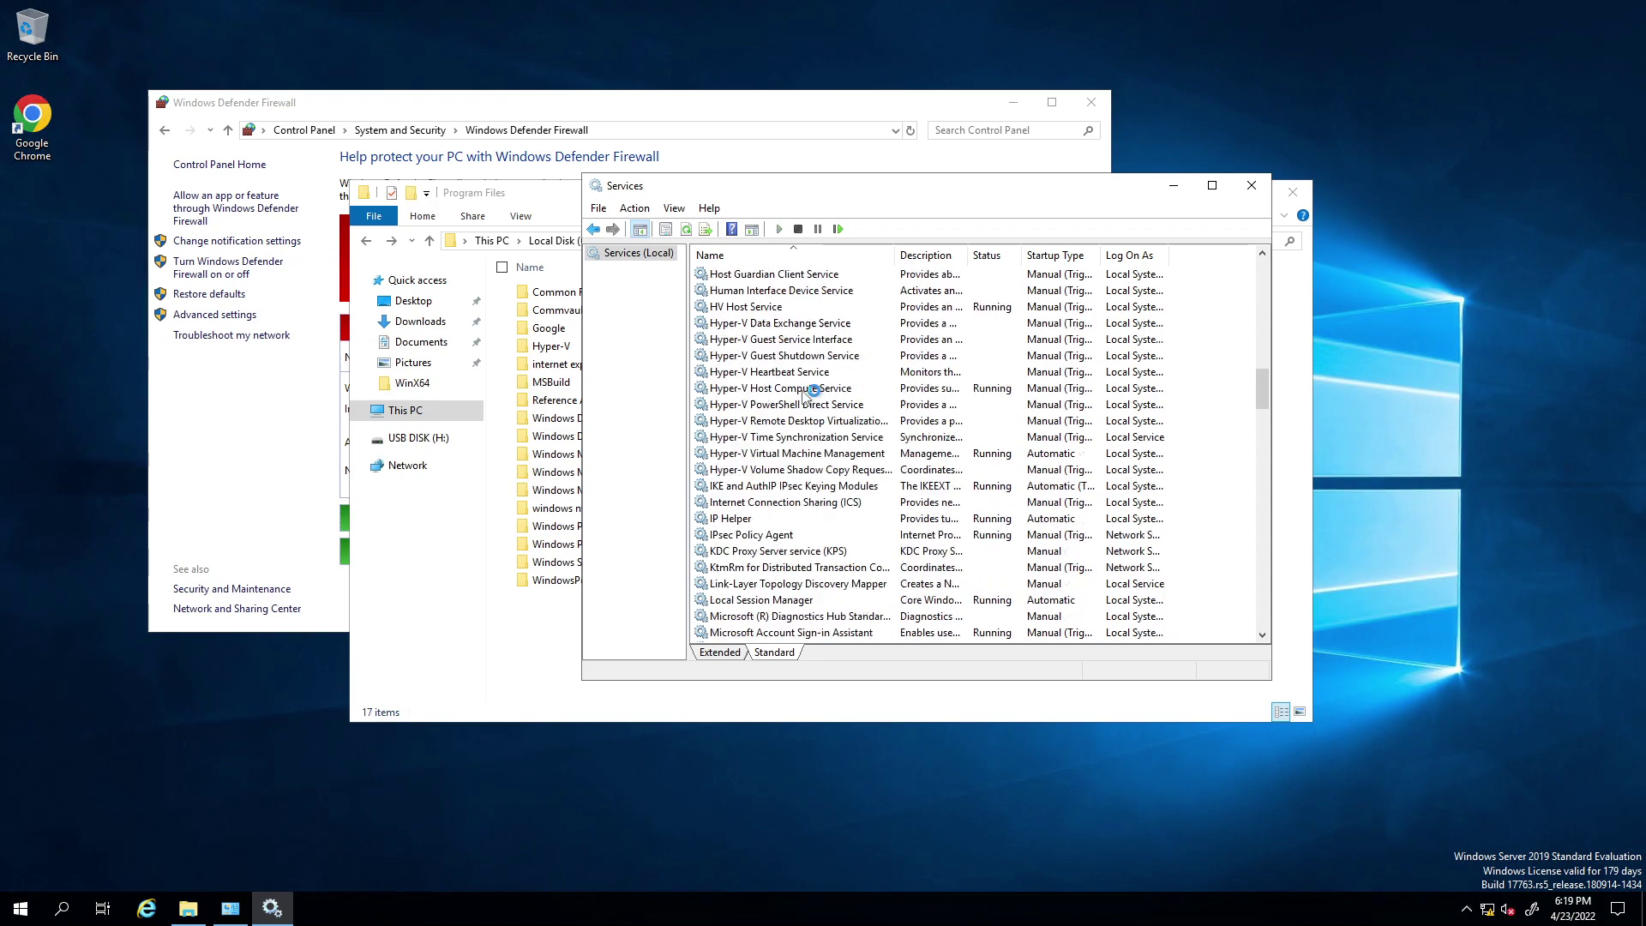
scroll(790, 351, "up", 6)
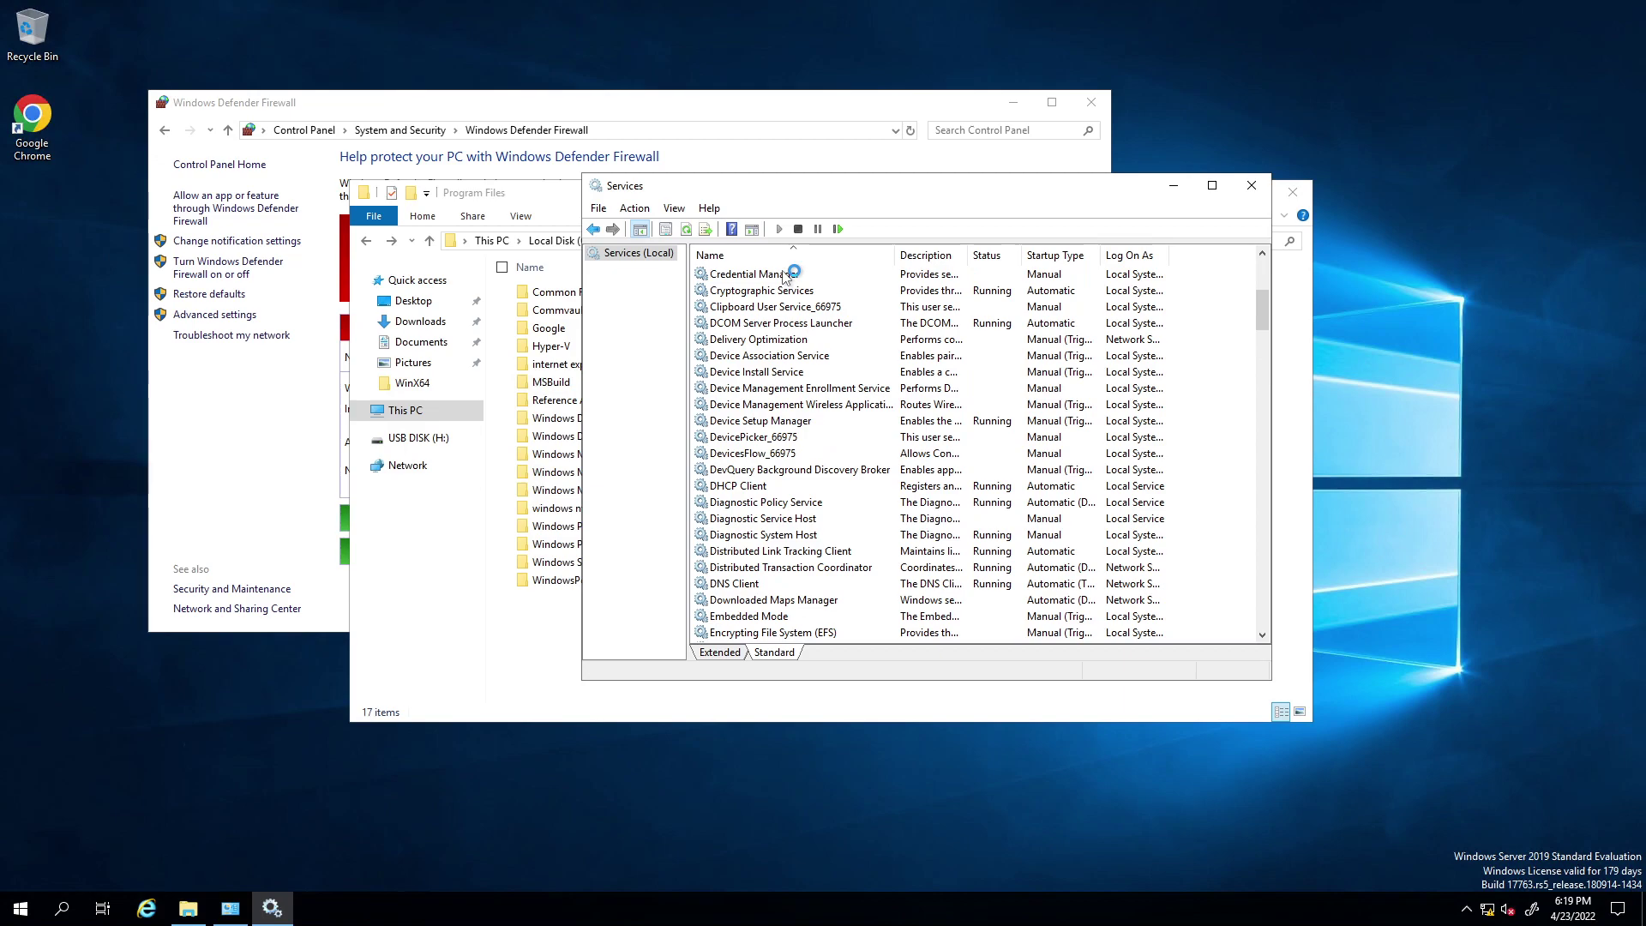
scroll(811, 274, "up", 10)
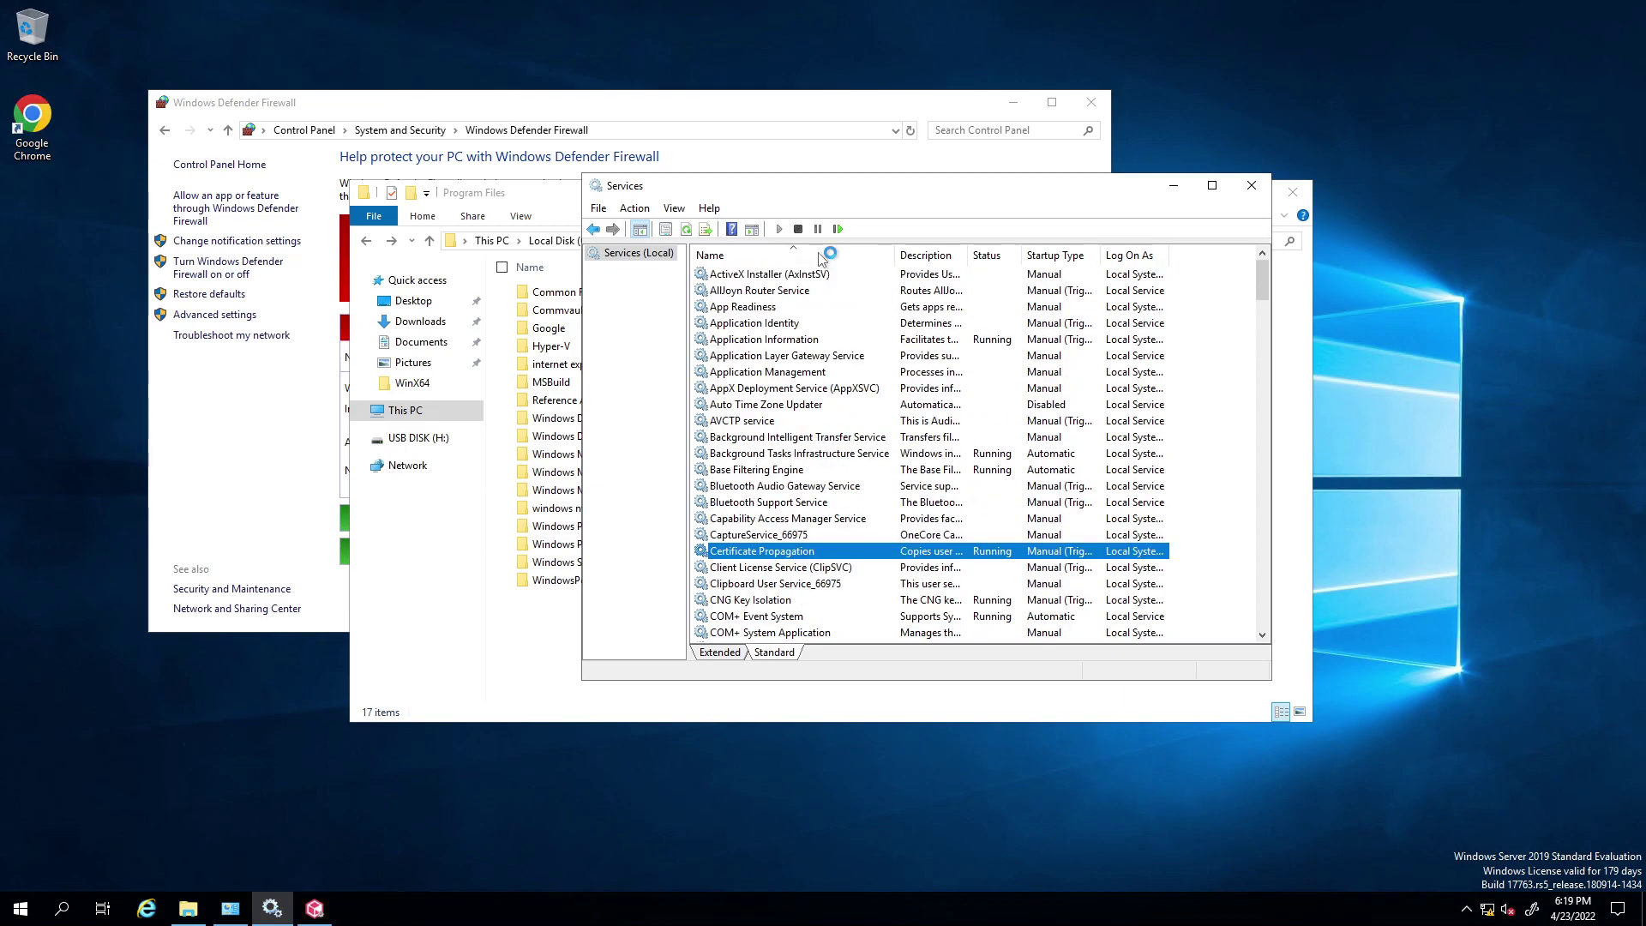
left_click(824, 258)
left_click(830, 258)
scroll(826, 463, "down", 6)
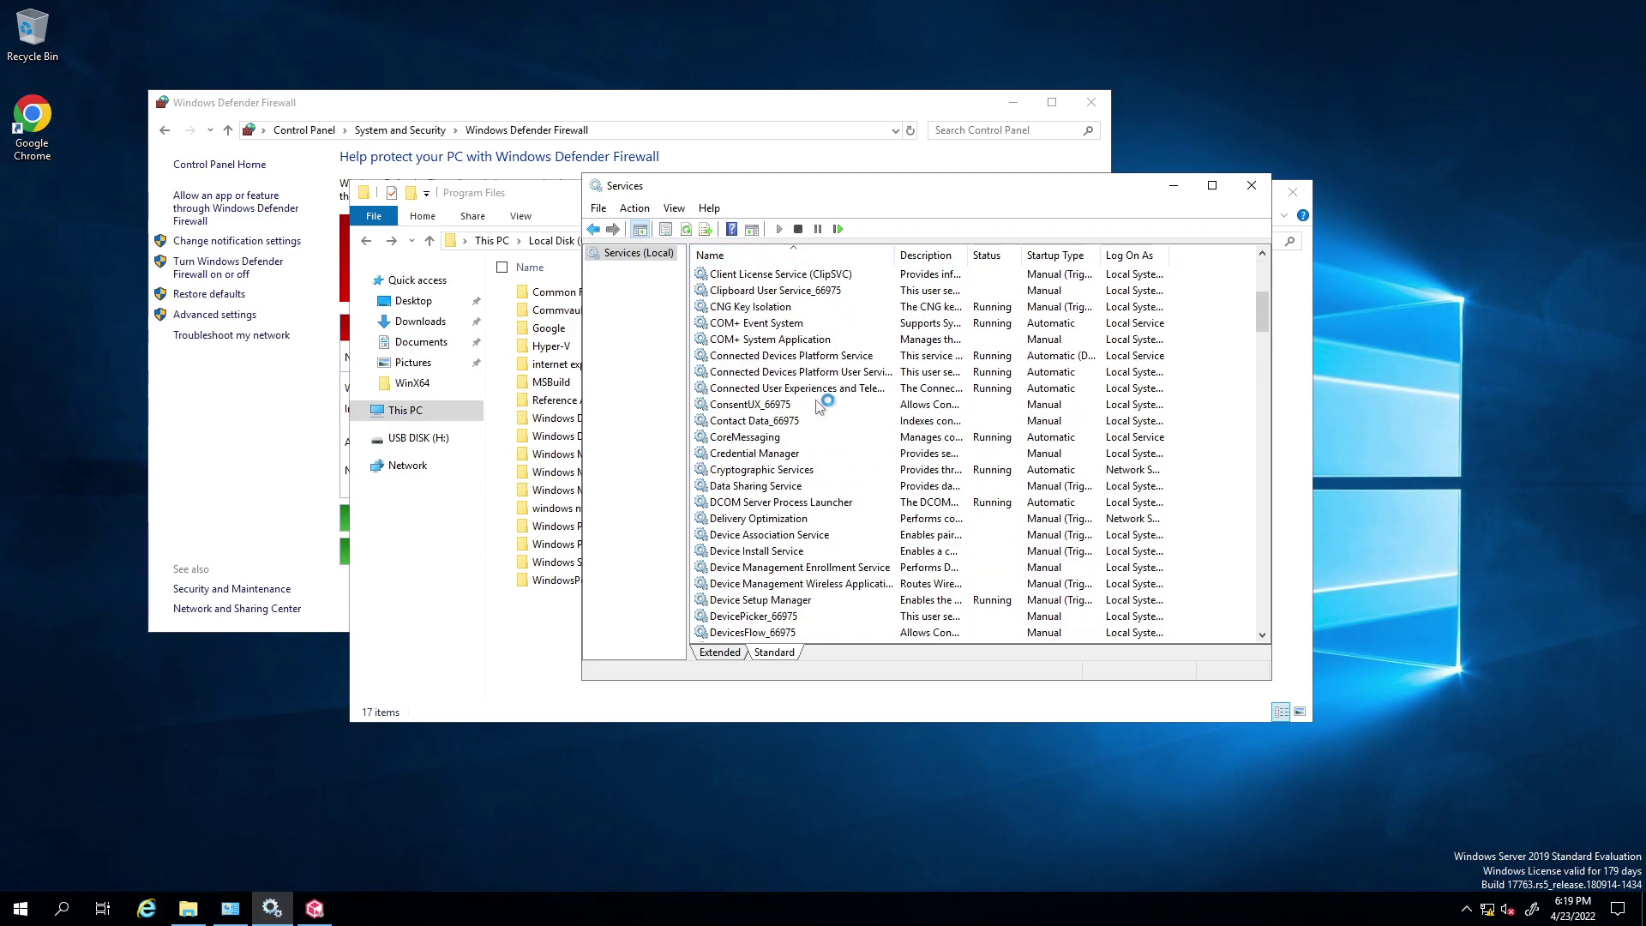
scroll(829, 413, "up", 3)
scroll(803, 382, "down", 4)
scroll(813, 420, "up", 3)
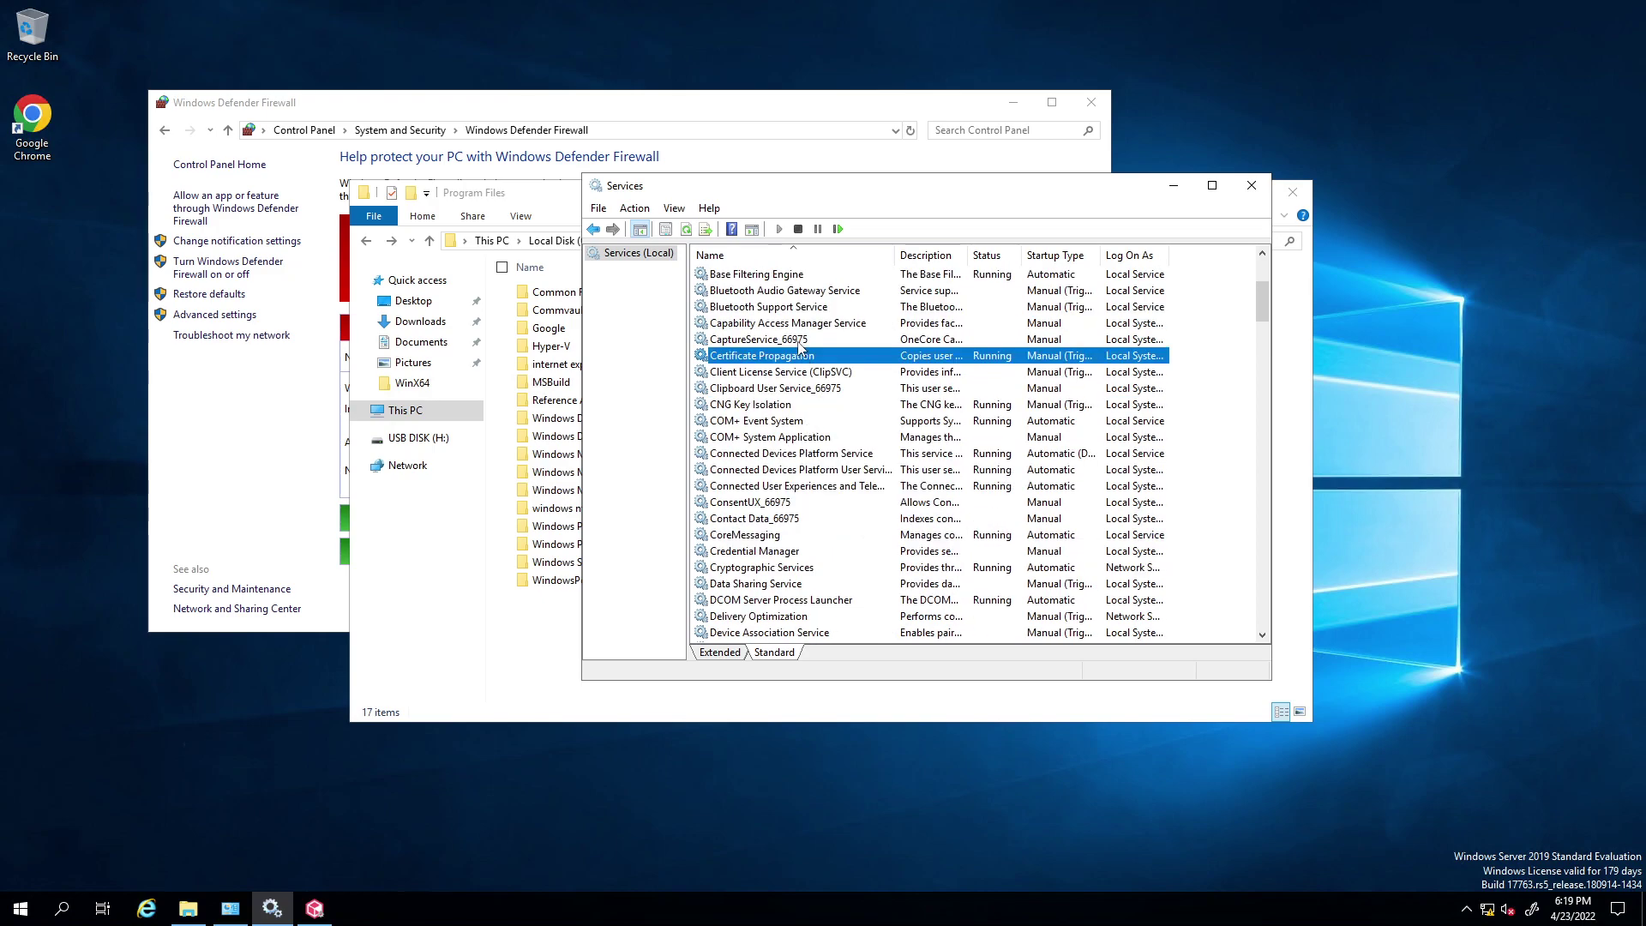
scroll(799, 292, "up", 4)
left_click(796, 252)
left_click(816, 252)
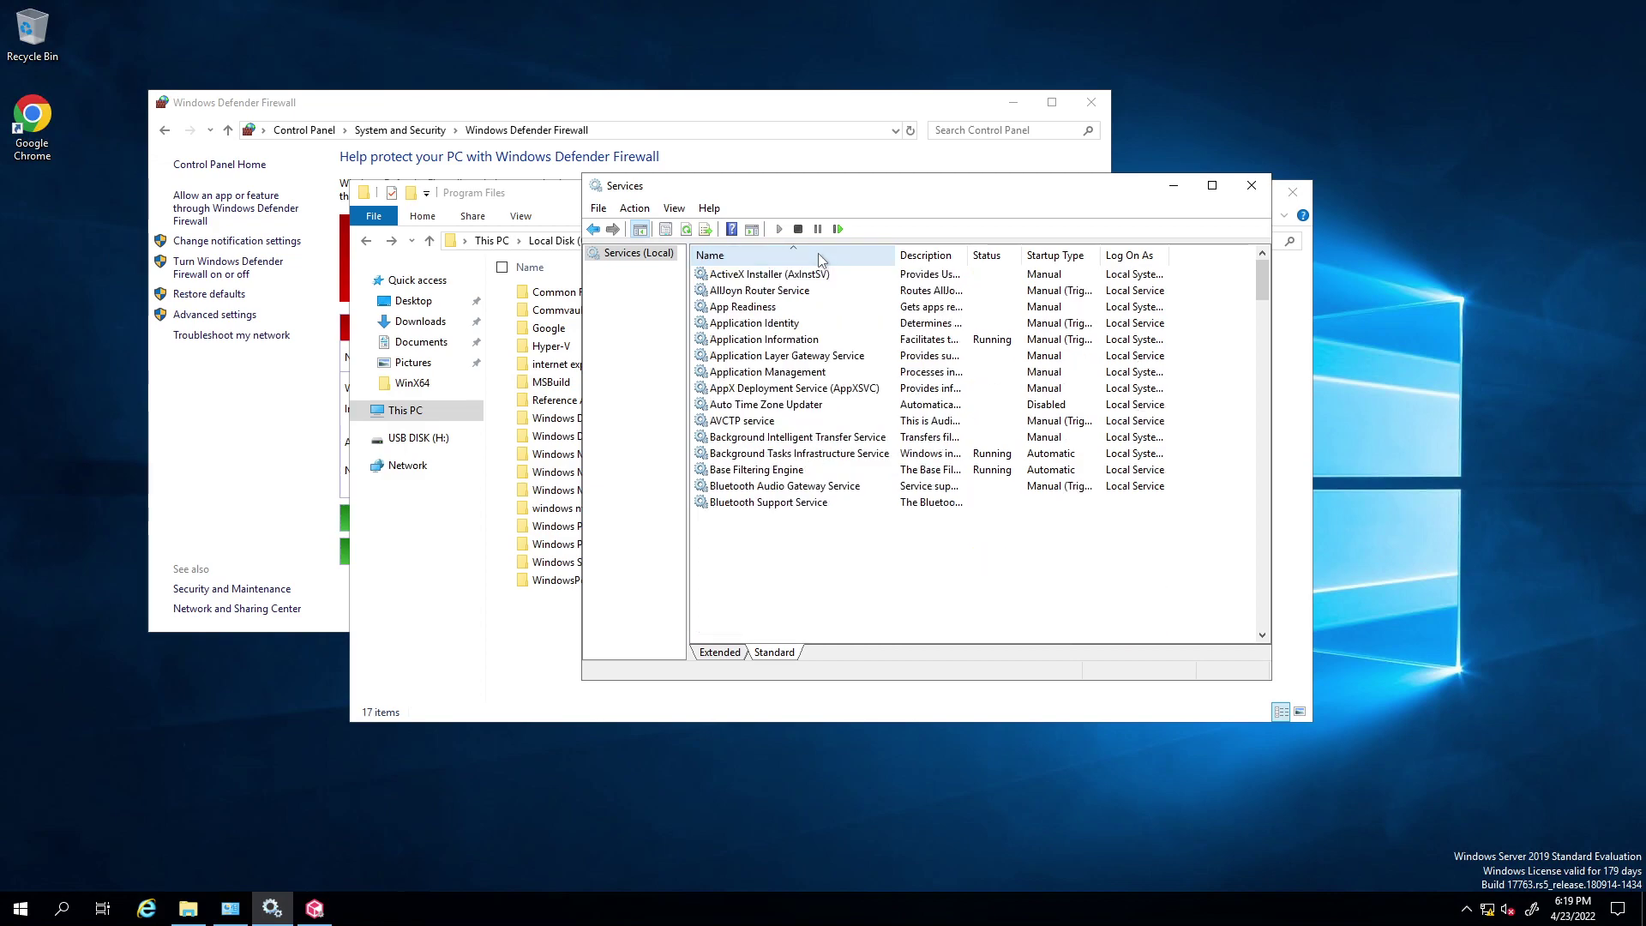
scroll(769, 433, "down", 6)
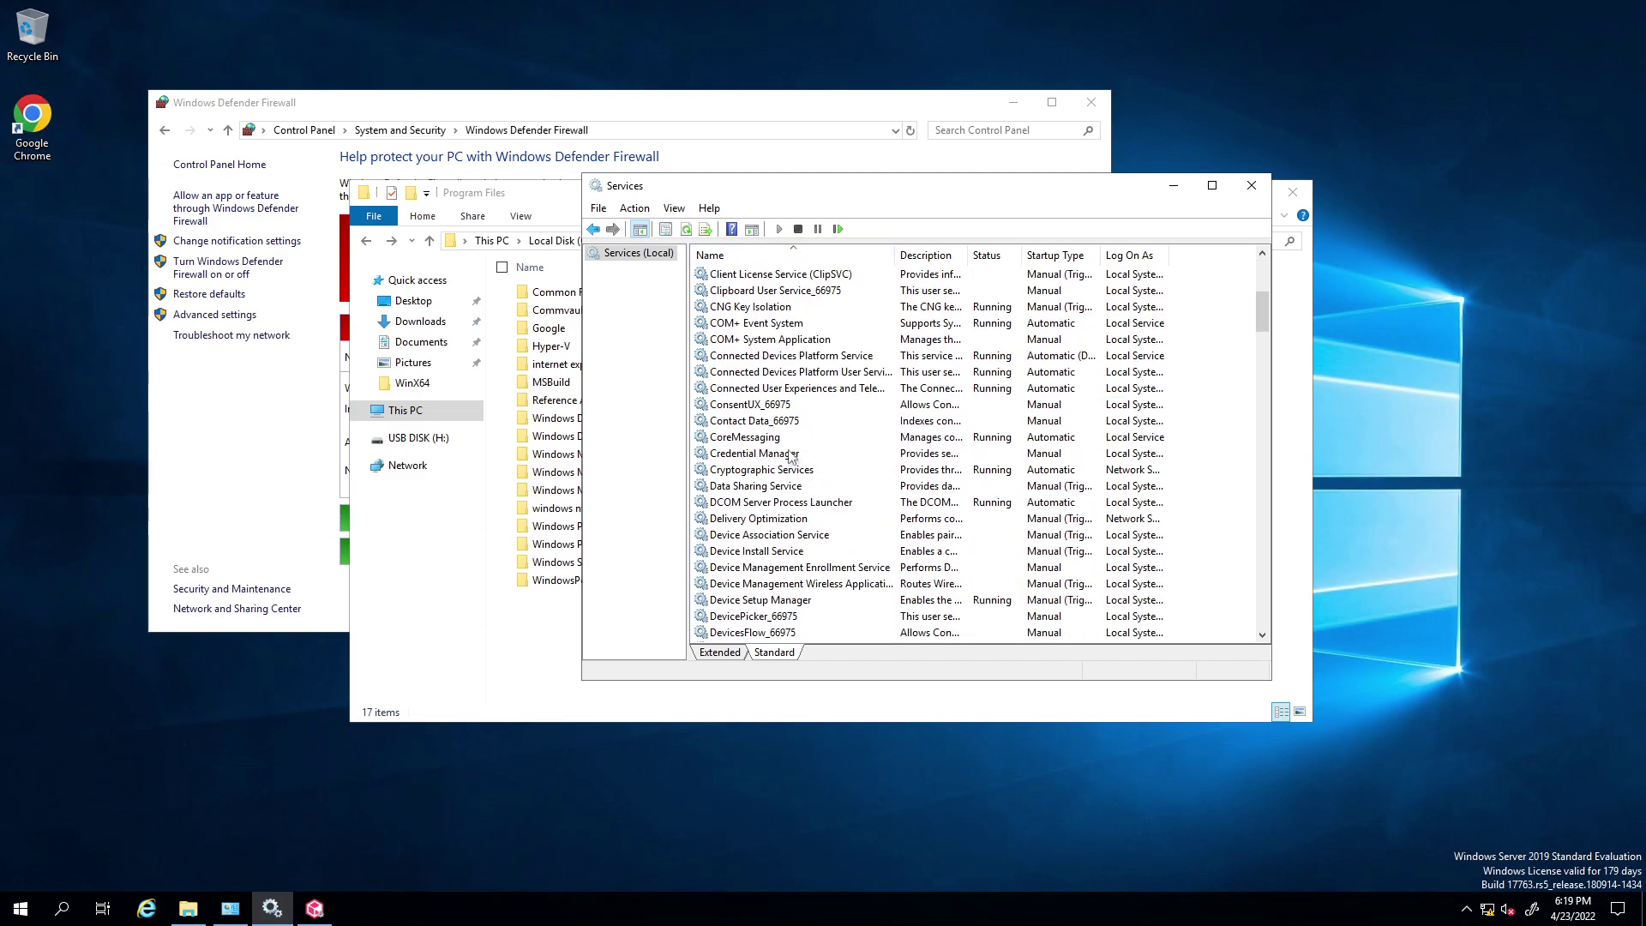
scroll(801, 463, "up", 5)
scroll(802, 373, "down", 1)
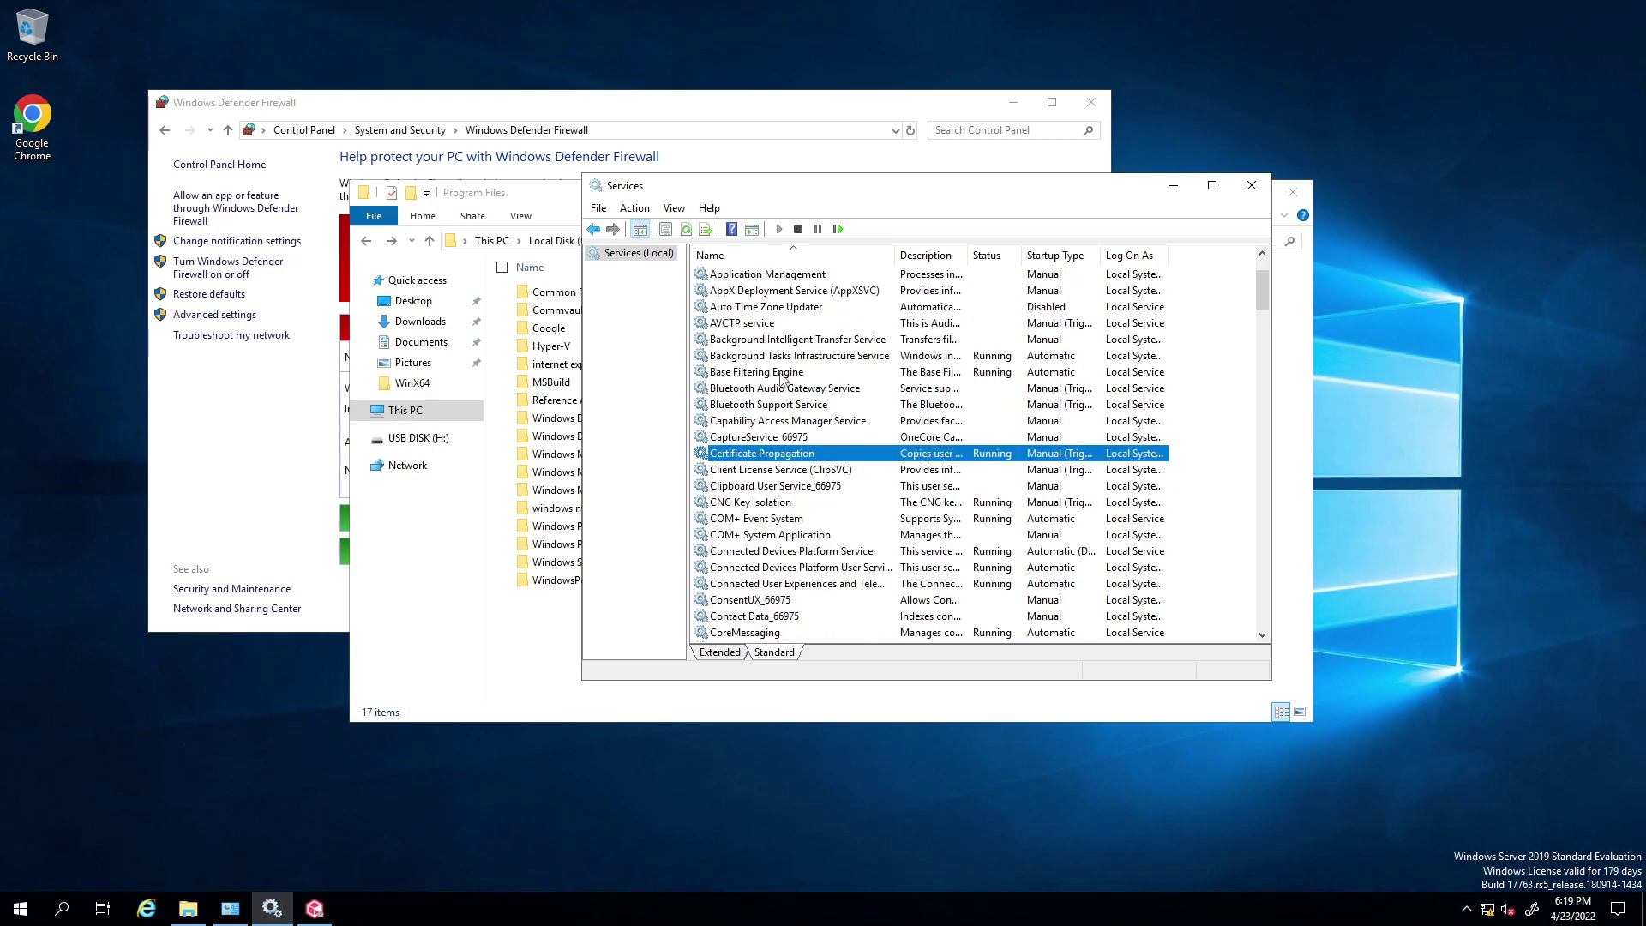
scroll(790, 404, "down", 3)
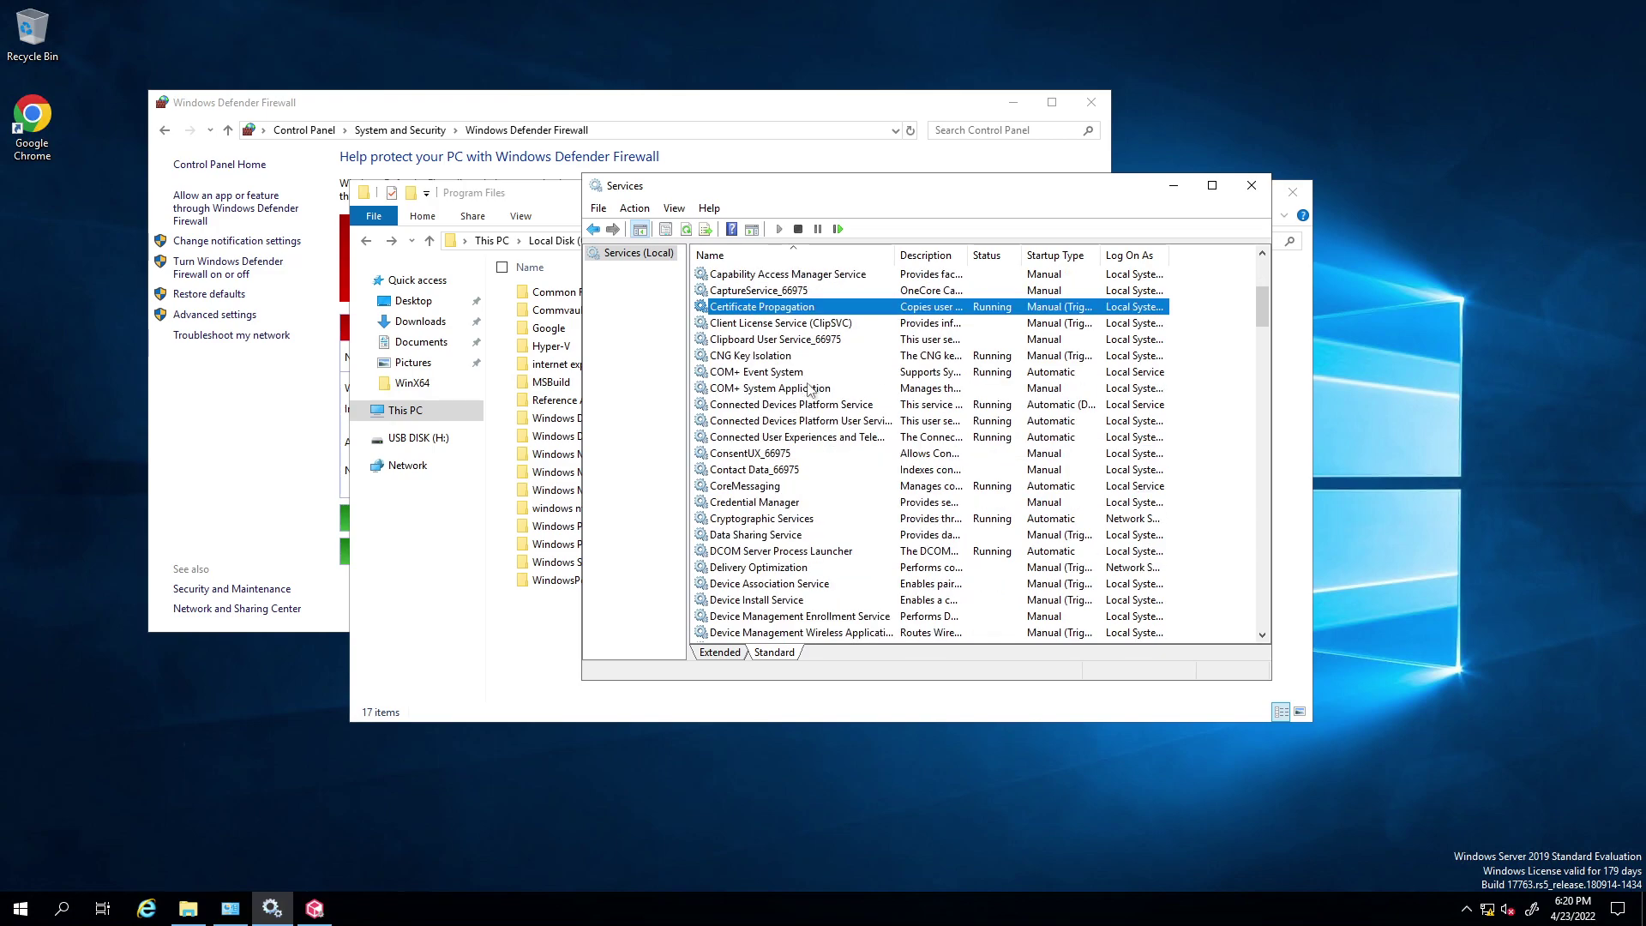
scroll(815, 386, "down", 3)
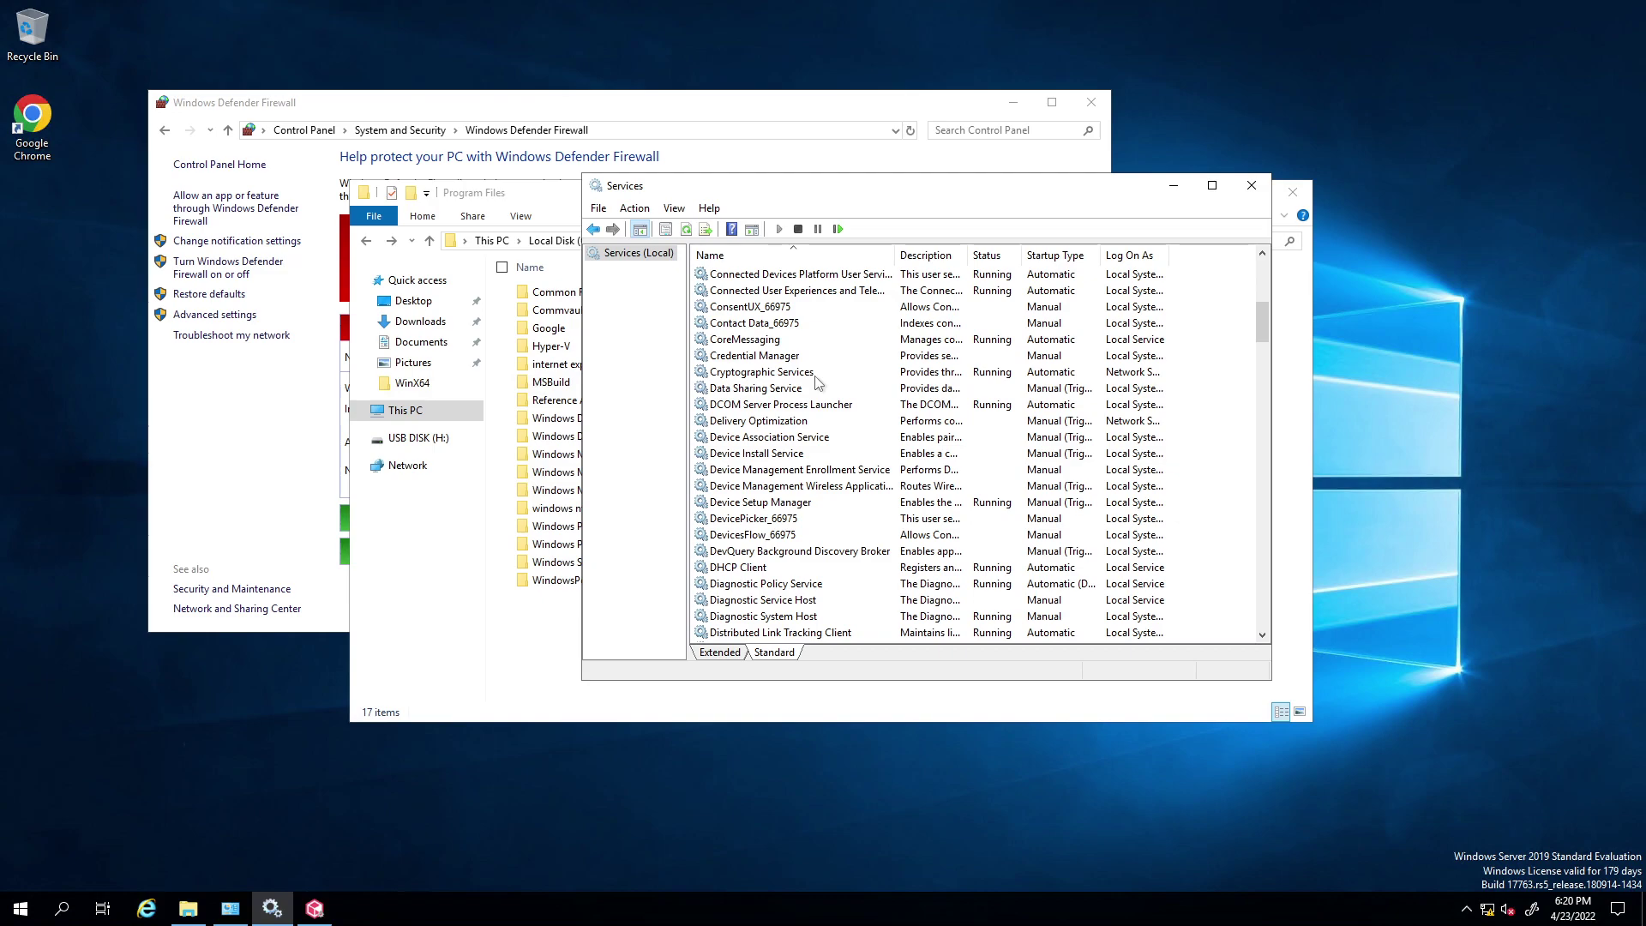
scroll(846, 330, "up", 8)
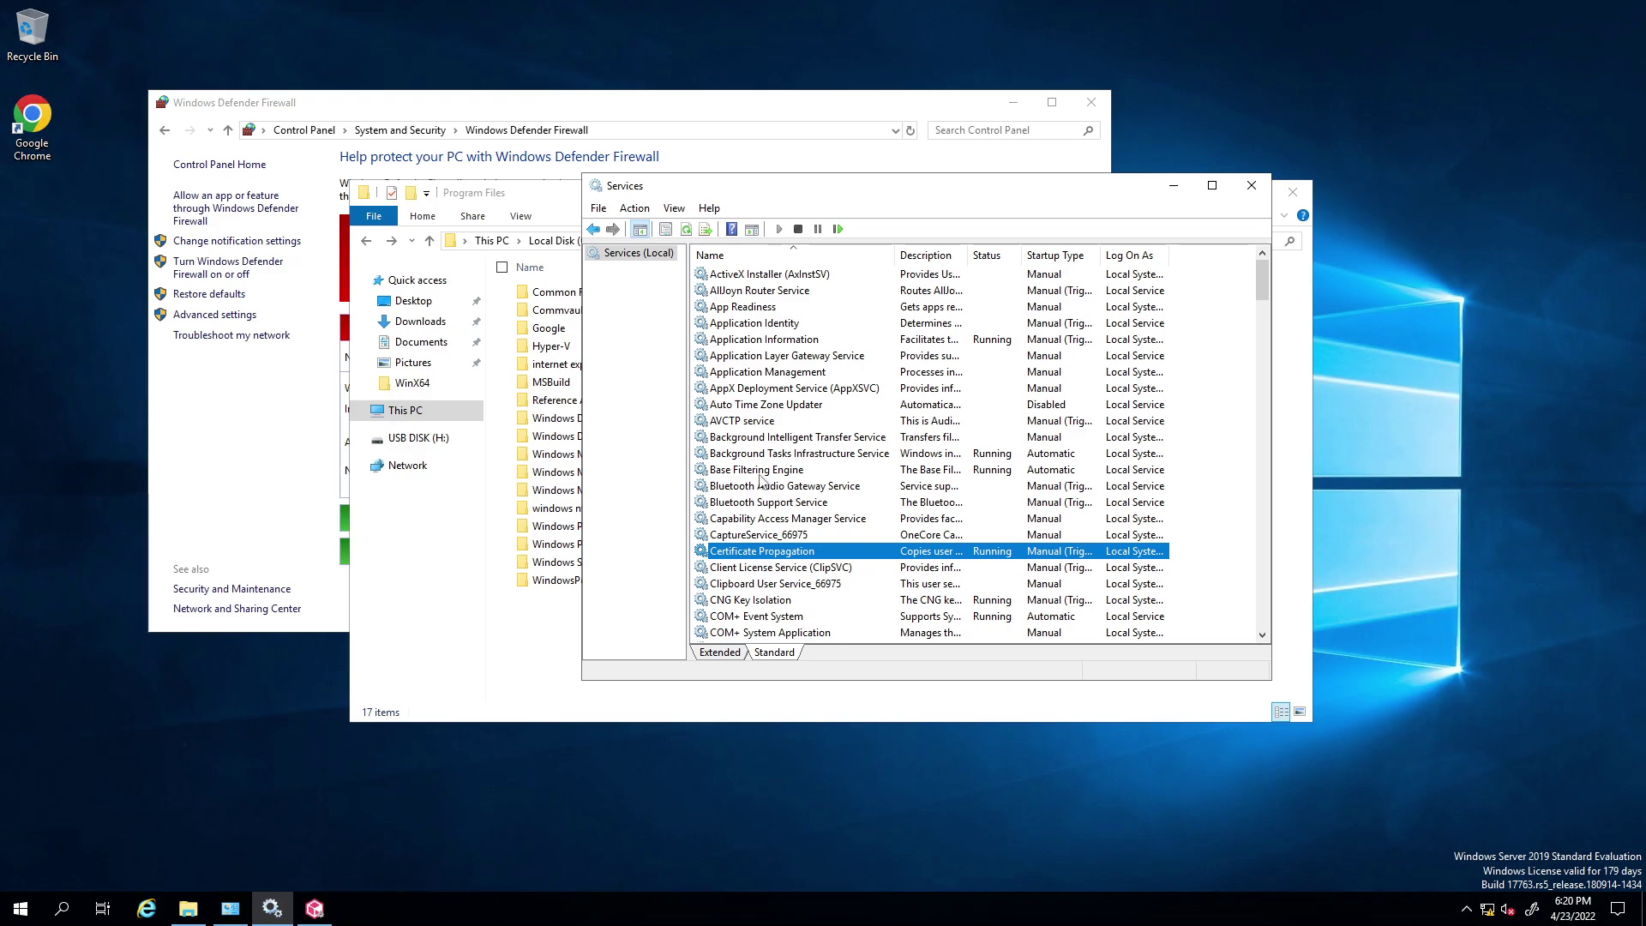
left_click(769, 438)
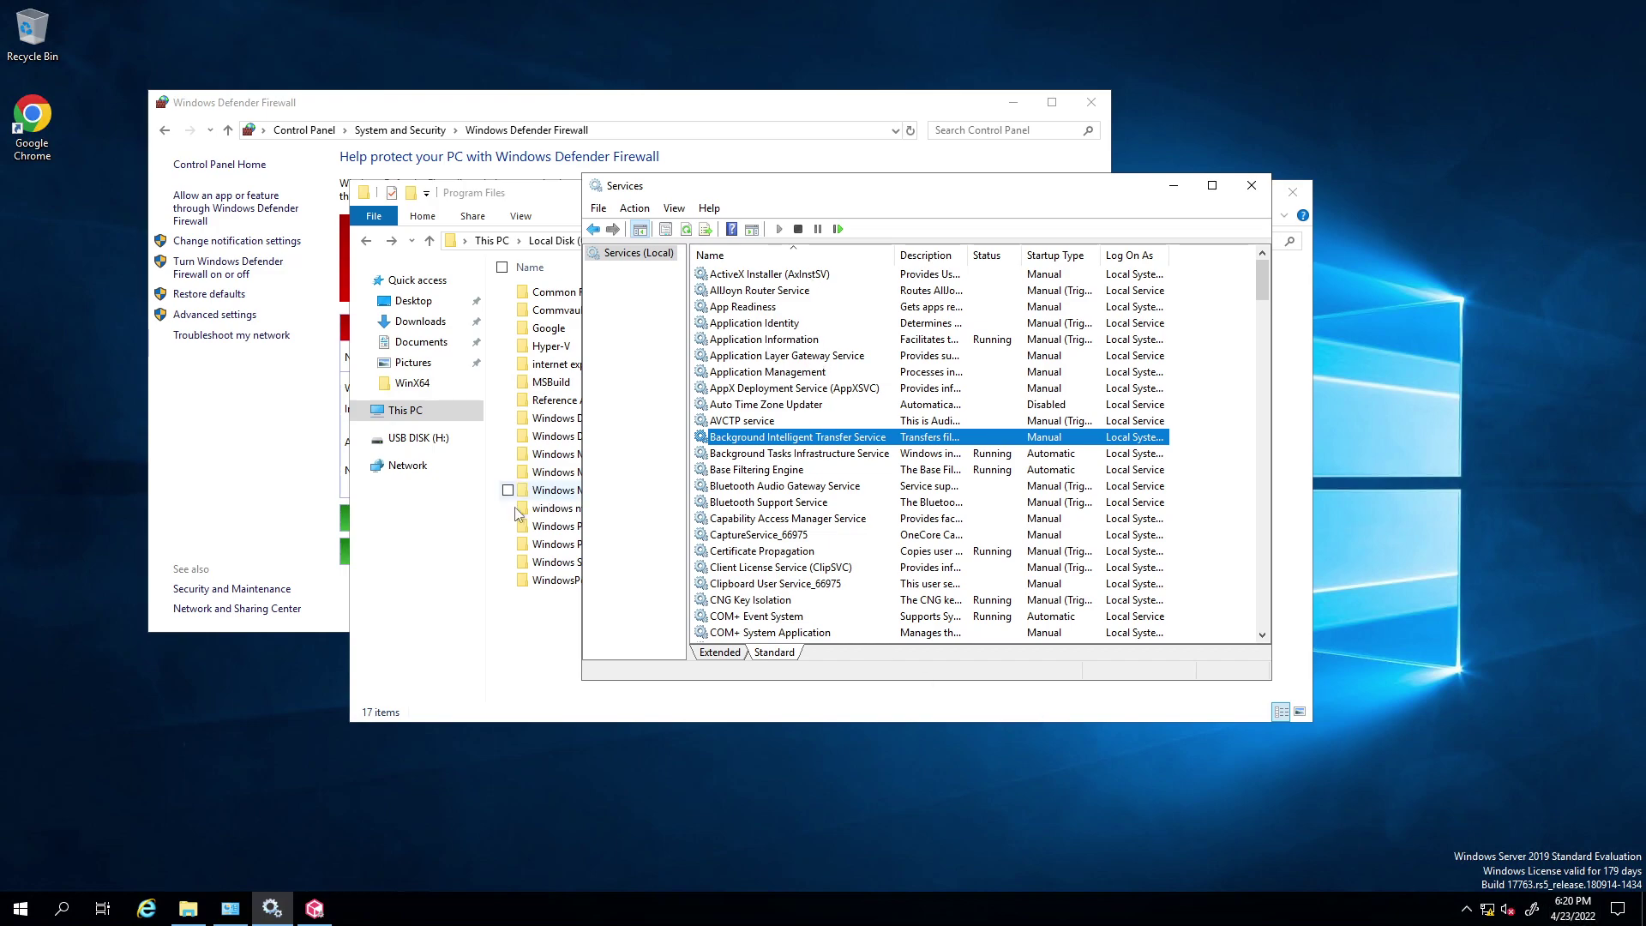
Step: Bring up Commvault Process Manager, review its client details and services, and move its window clear of the Windows services list
left_click(314, 912)
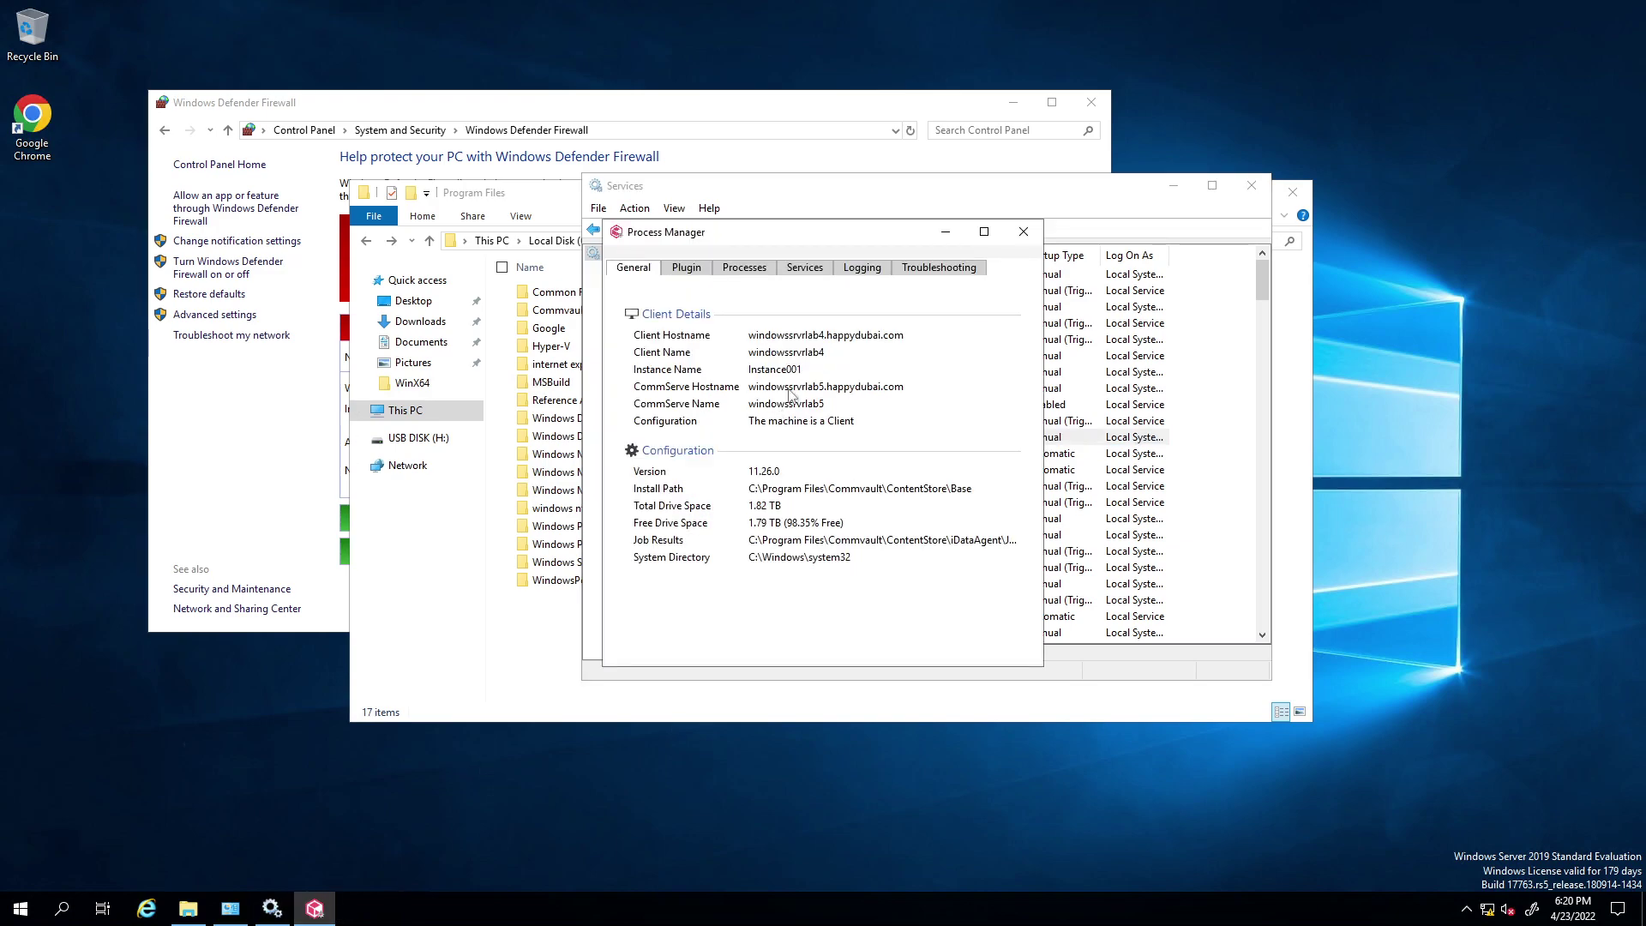
left_click(804, 267)
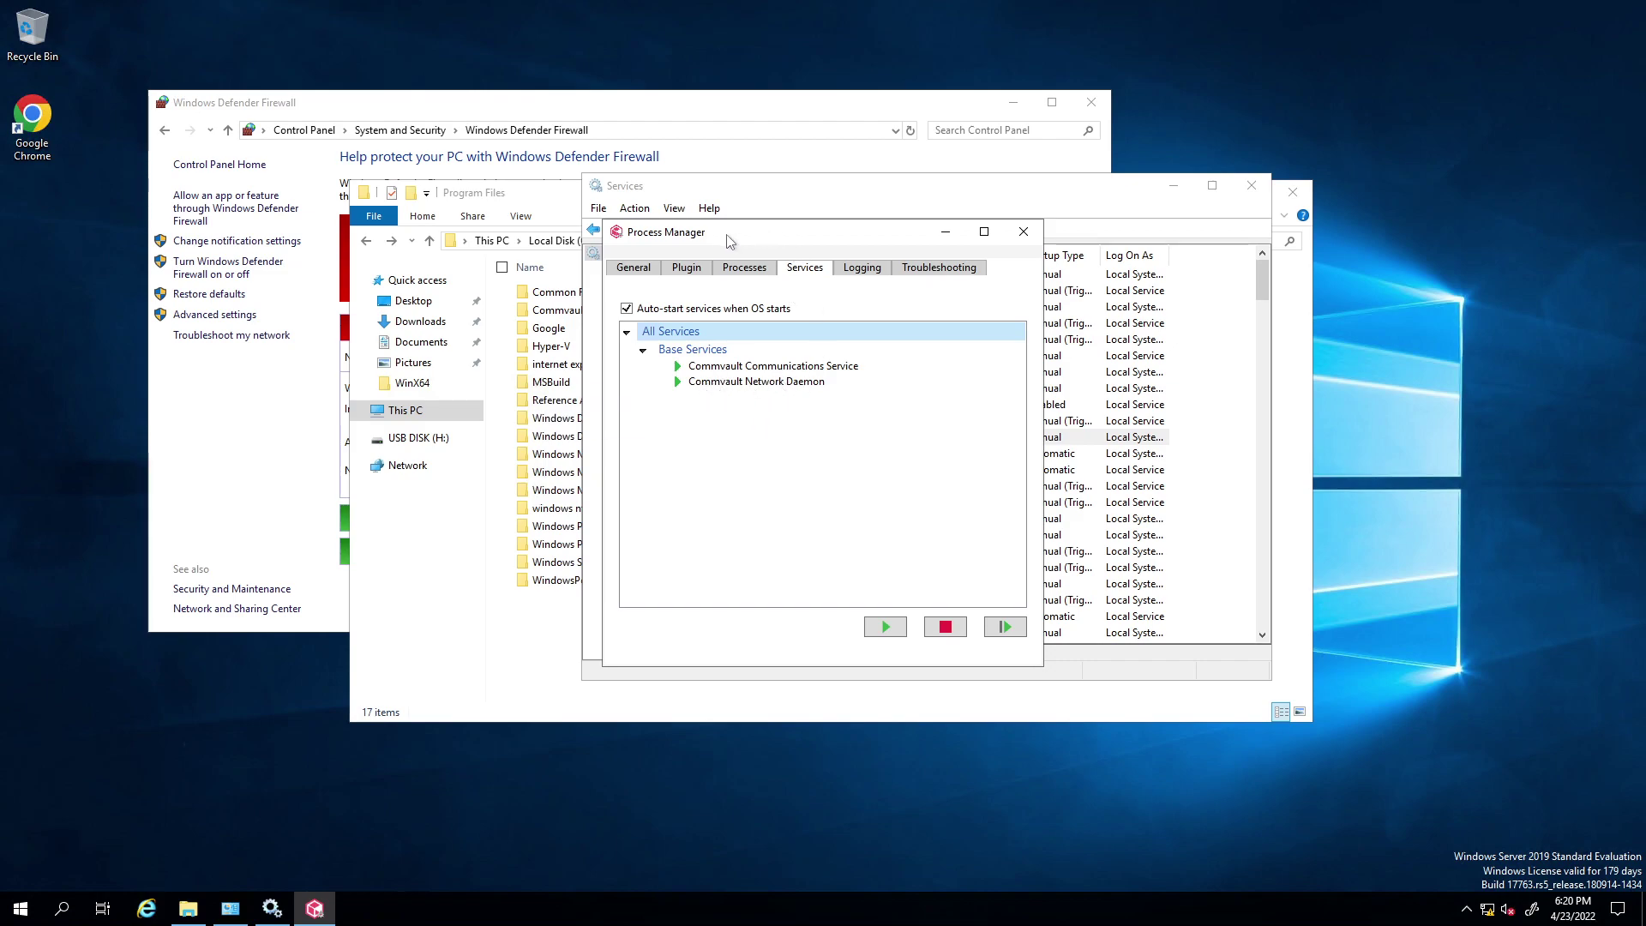
left_click_drag(730, 241, 362, 158)
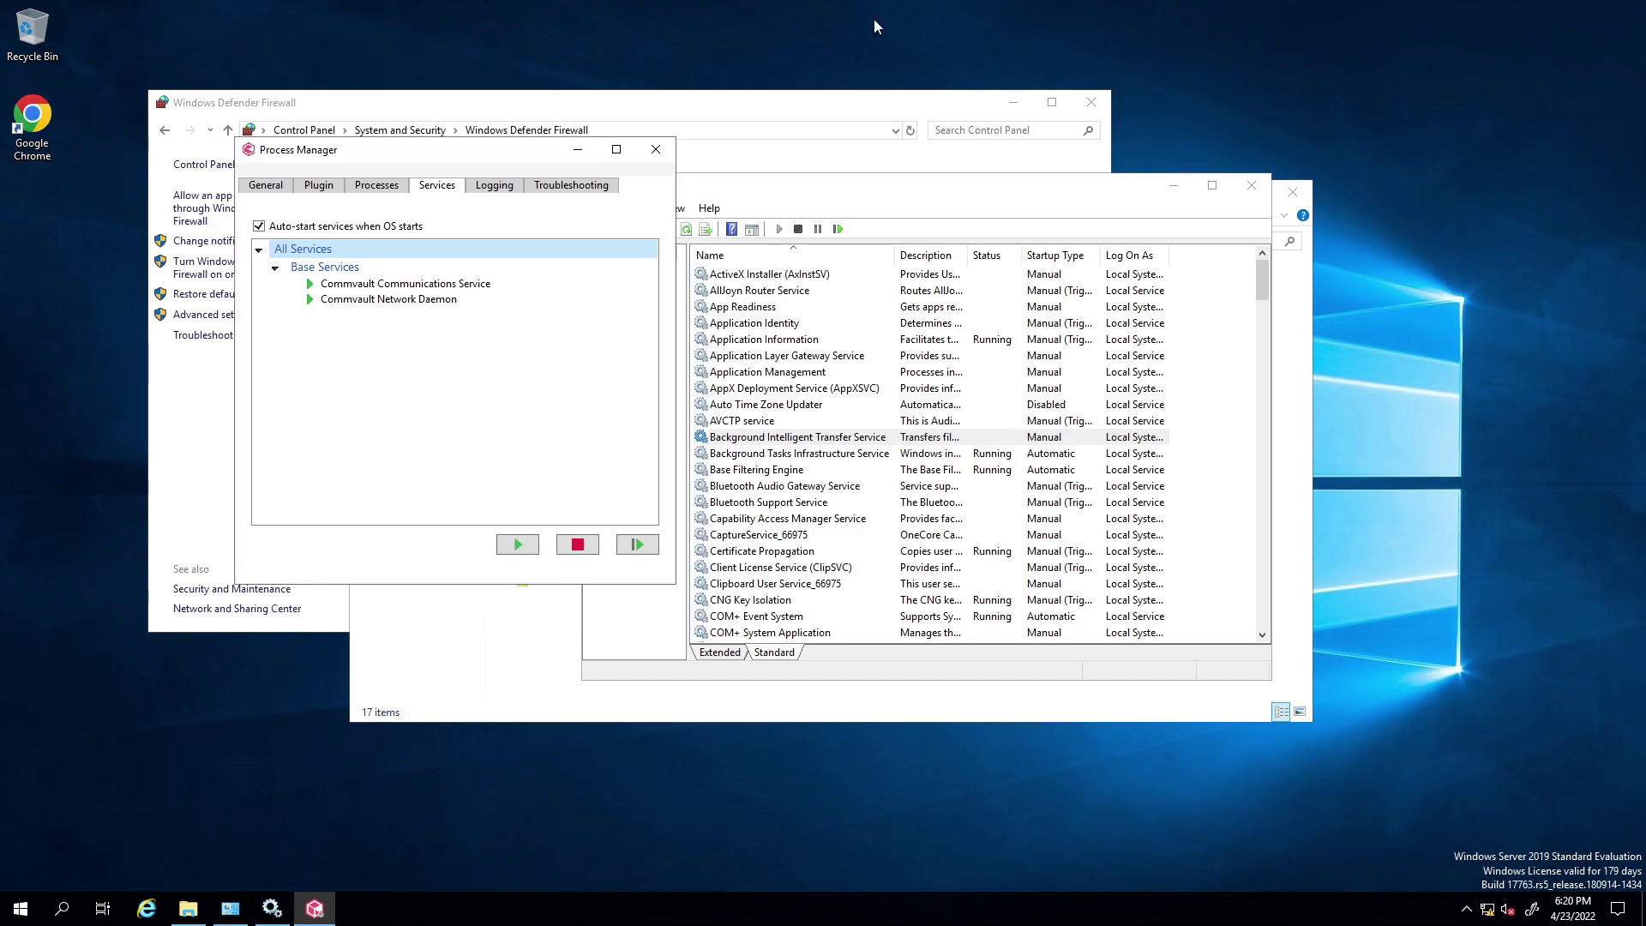
Step: Switch to the CommCell Console and widen the Reason column in the install job's client status to read the full message
mouse_move(872, 4)
left_click(1039, 21)
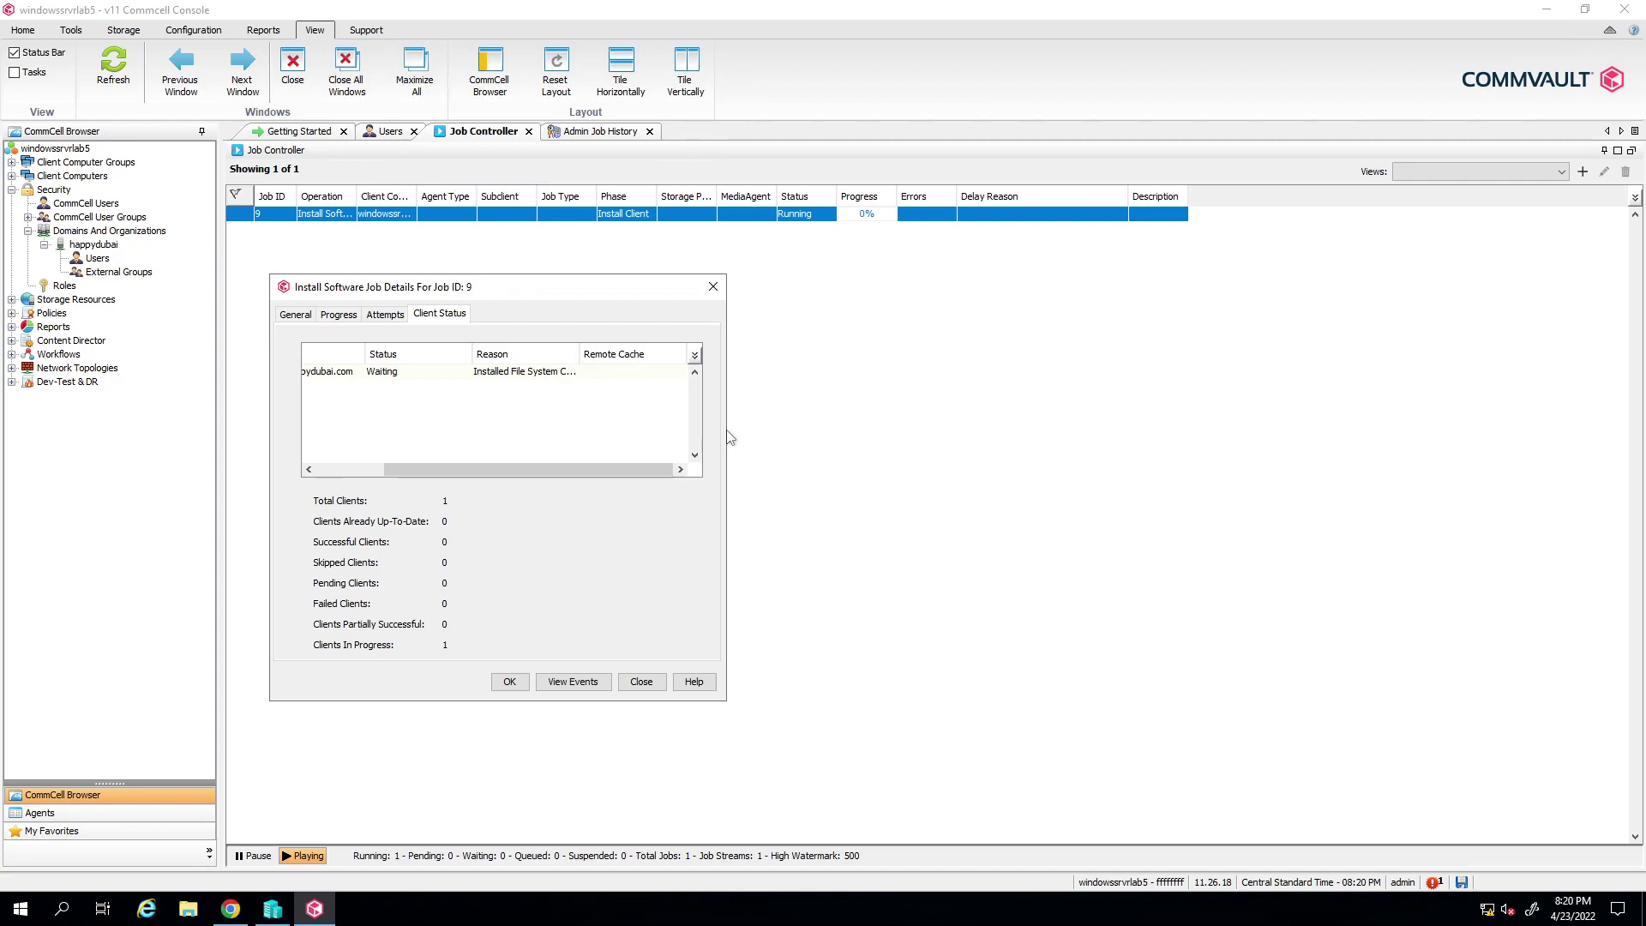
double_click(580, 354)
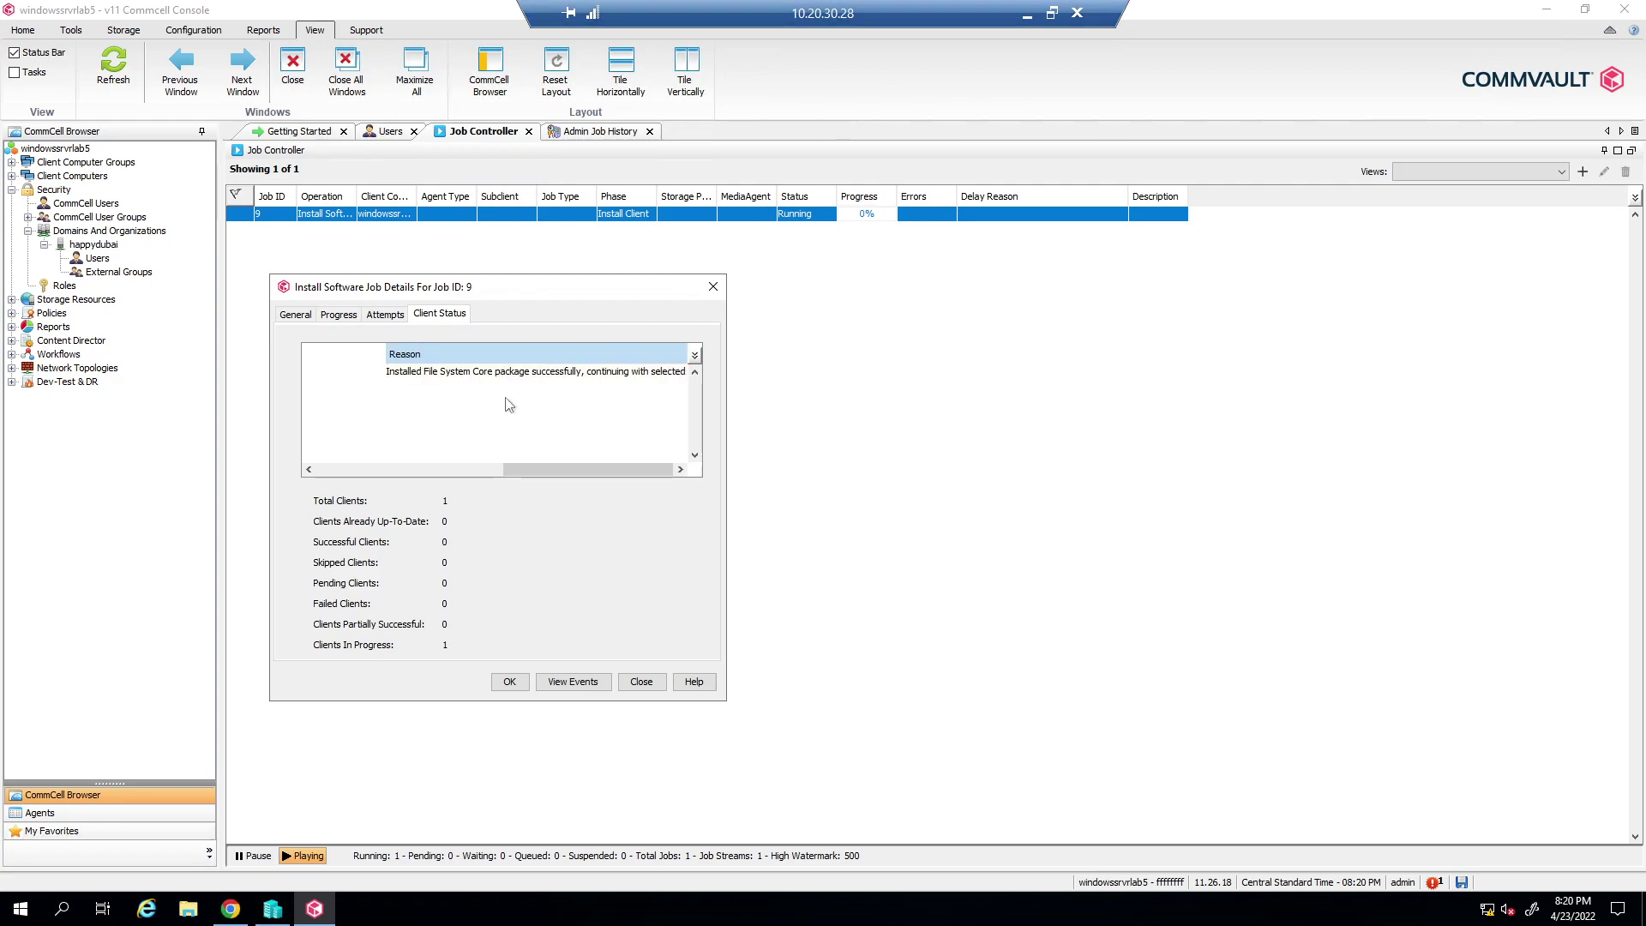
left_click(410, 468)
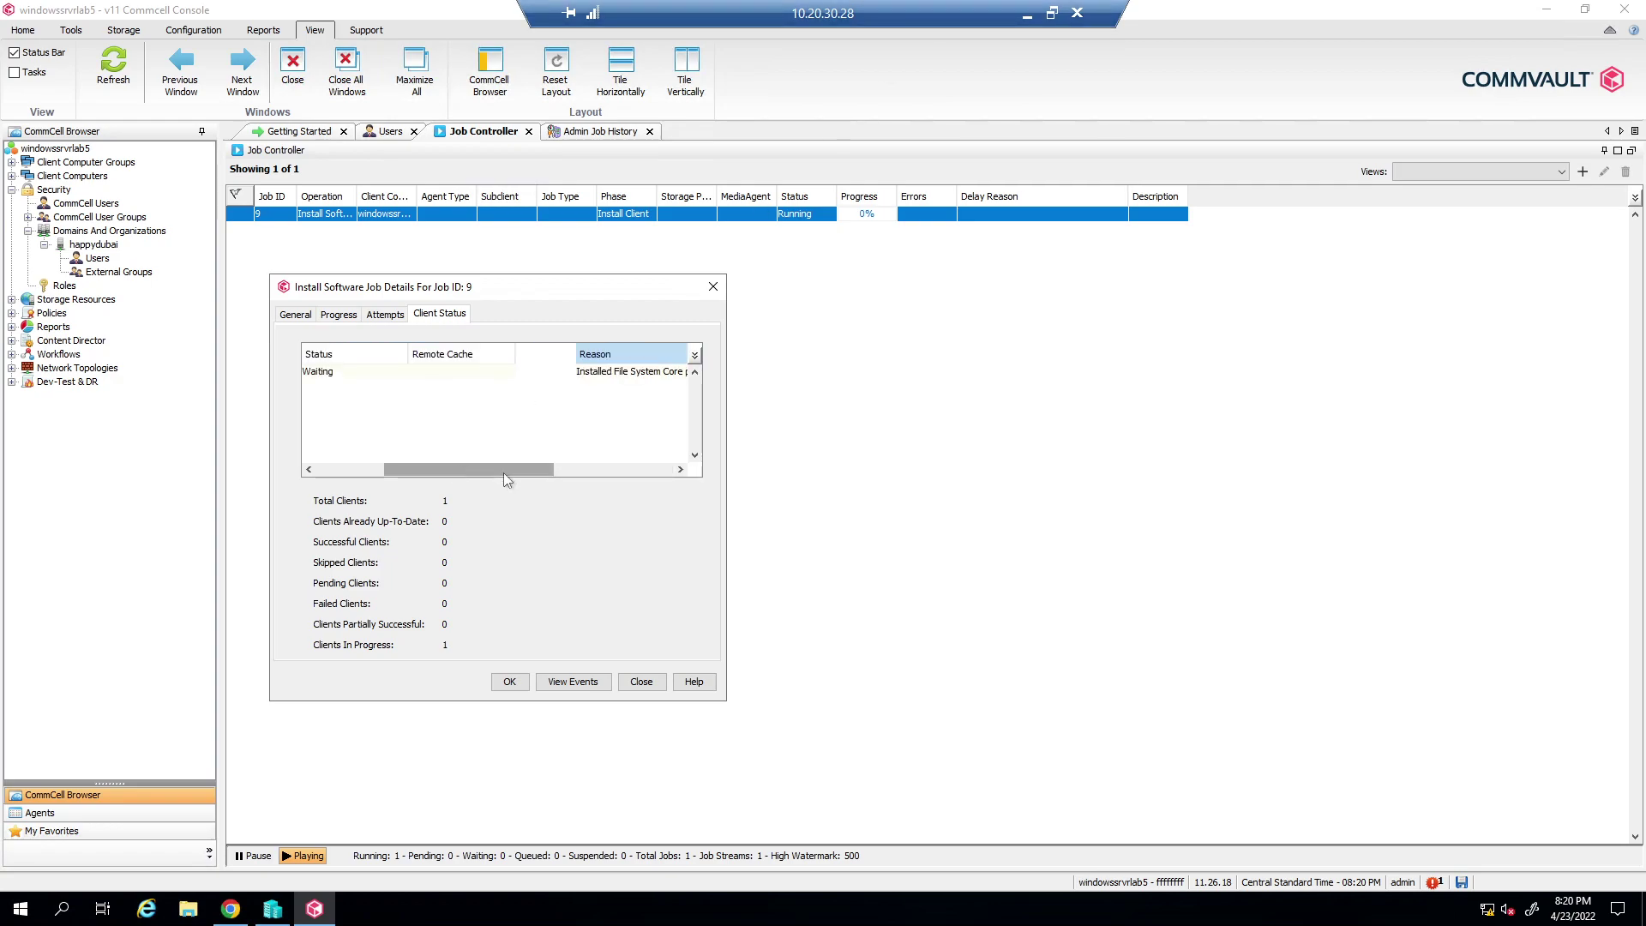
left_click_drag(504, 472, 600, 471)
left_click(525, 371)
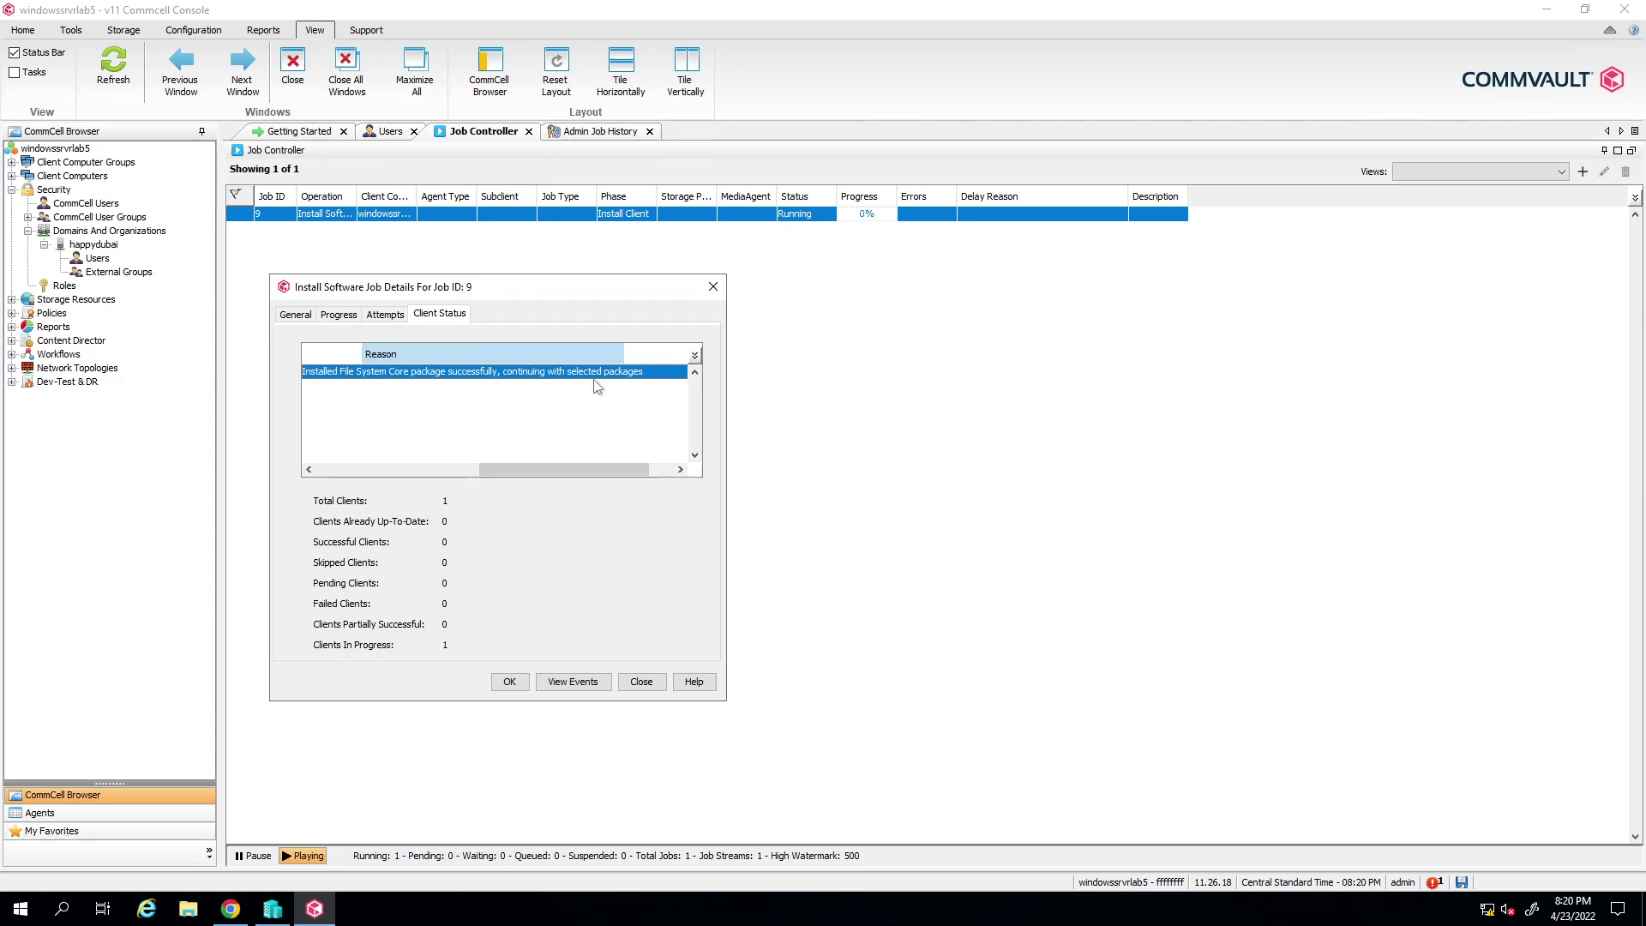
Step: Return to the remote server and review the processes, services and logging modules in Process Manager
mouse_move(948, 8)
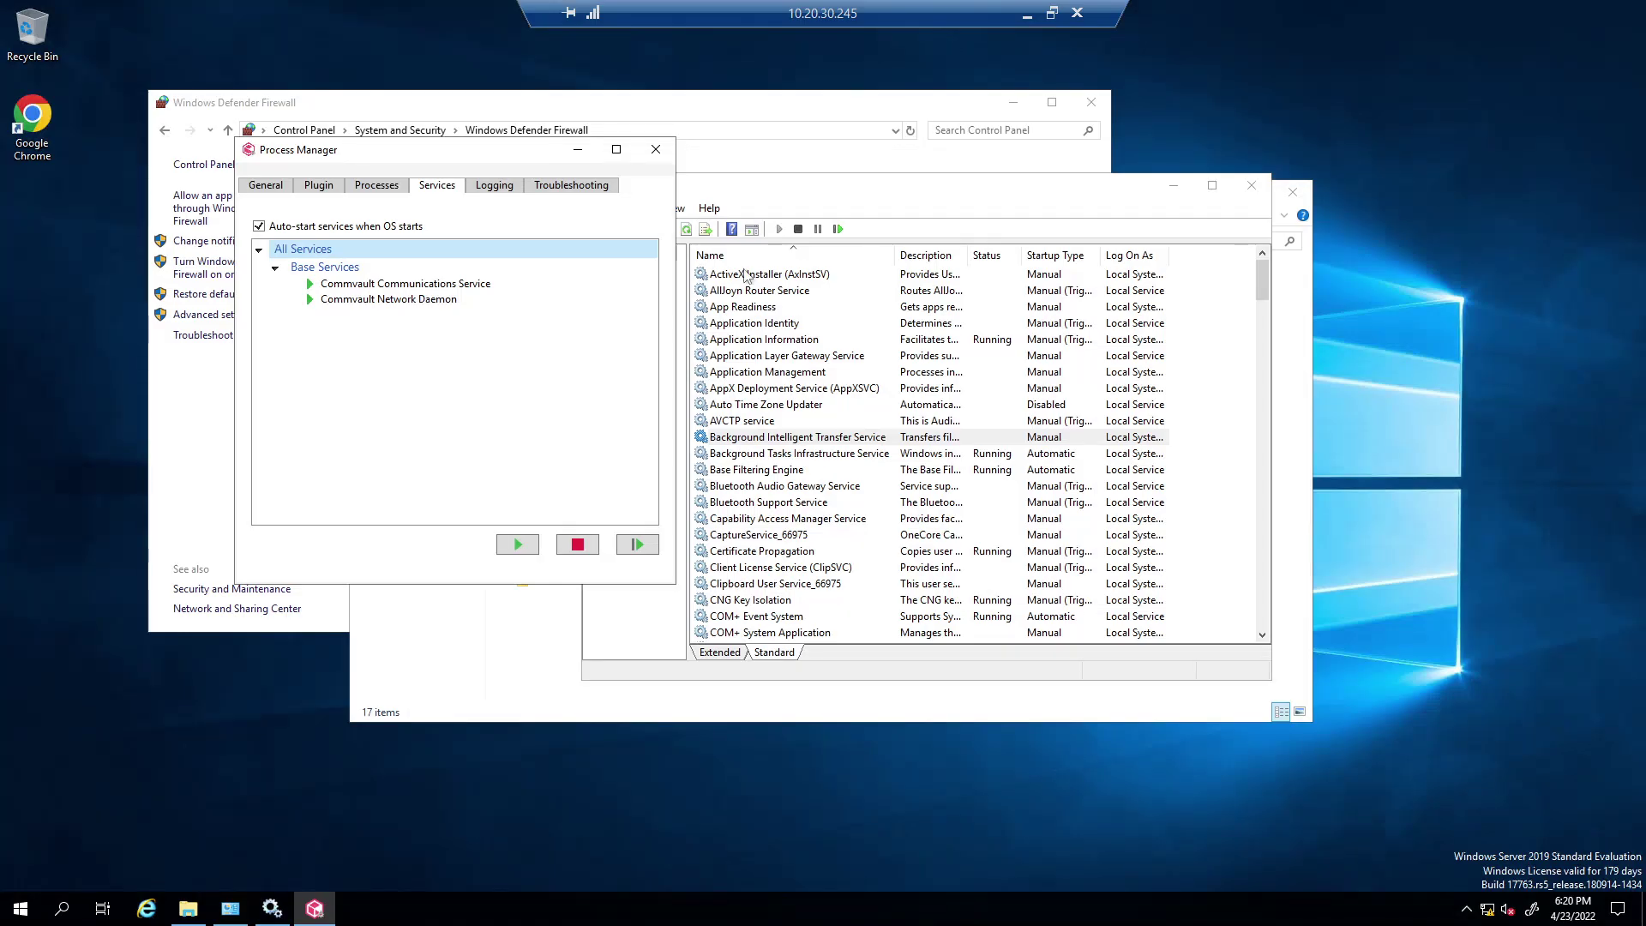
left_click(380, 189)
left_click(435, 187)
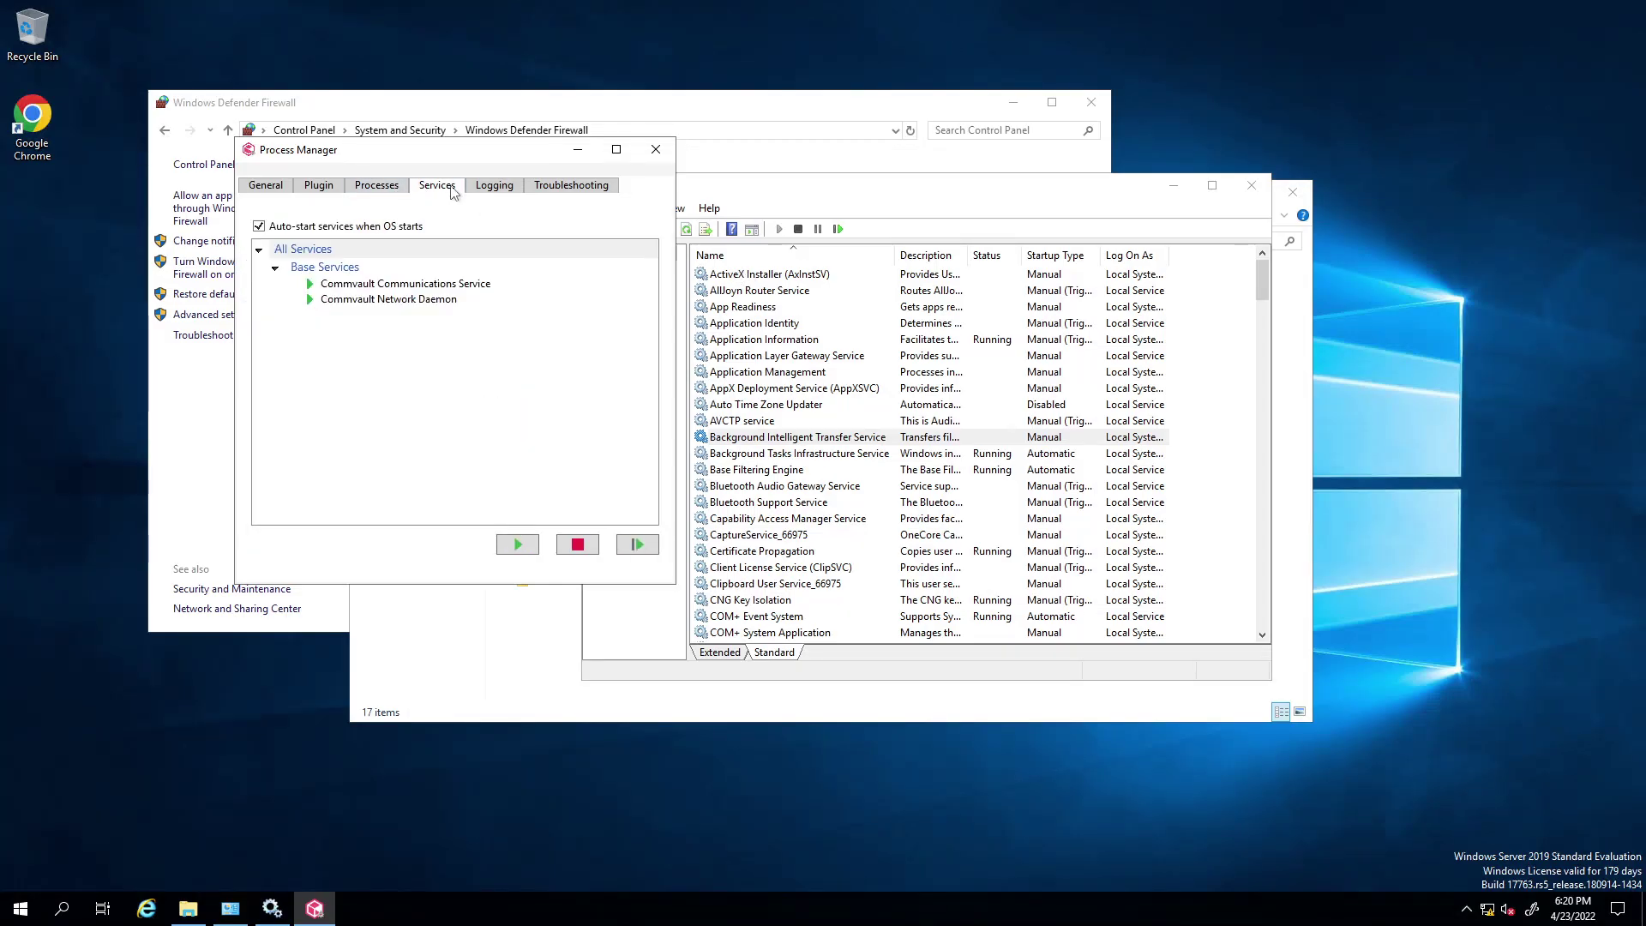
left_click(405, 188)
left_click(426, 187)
left_click(493, 186)
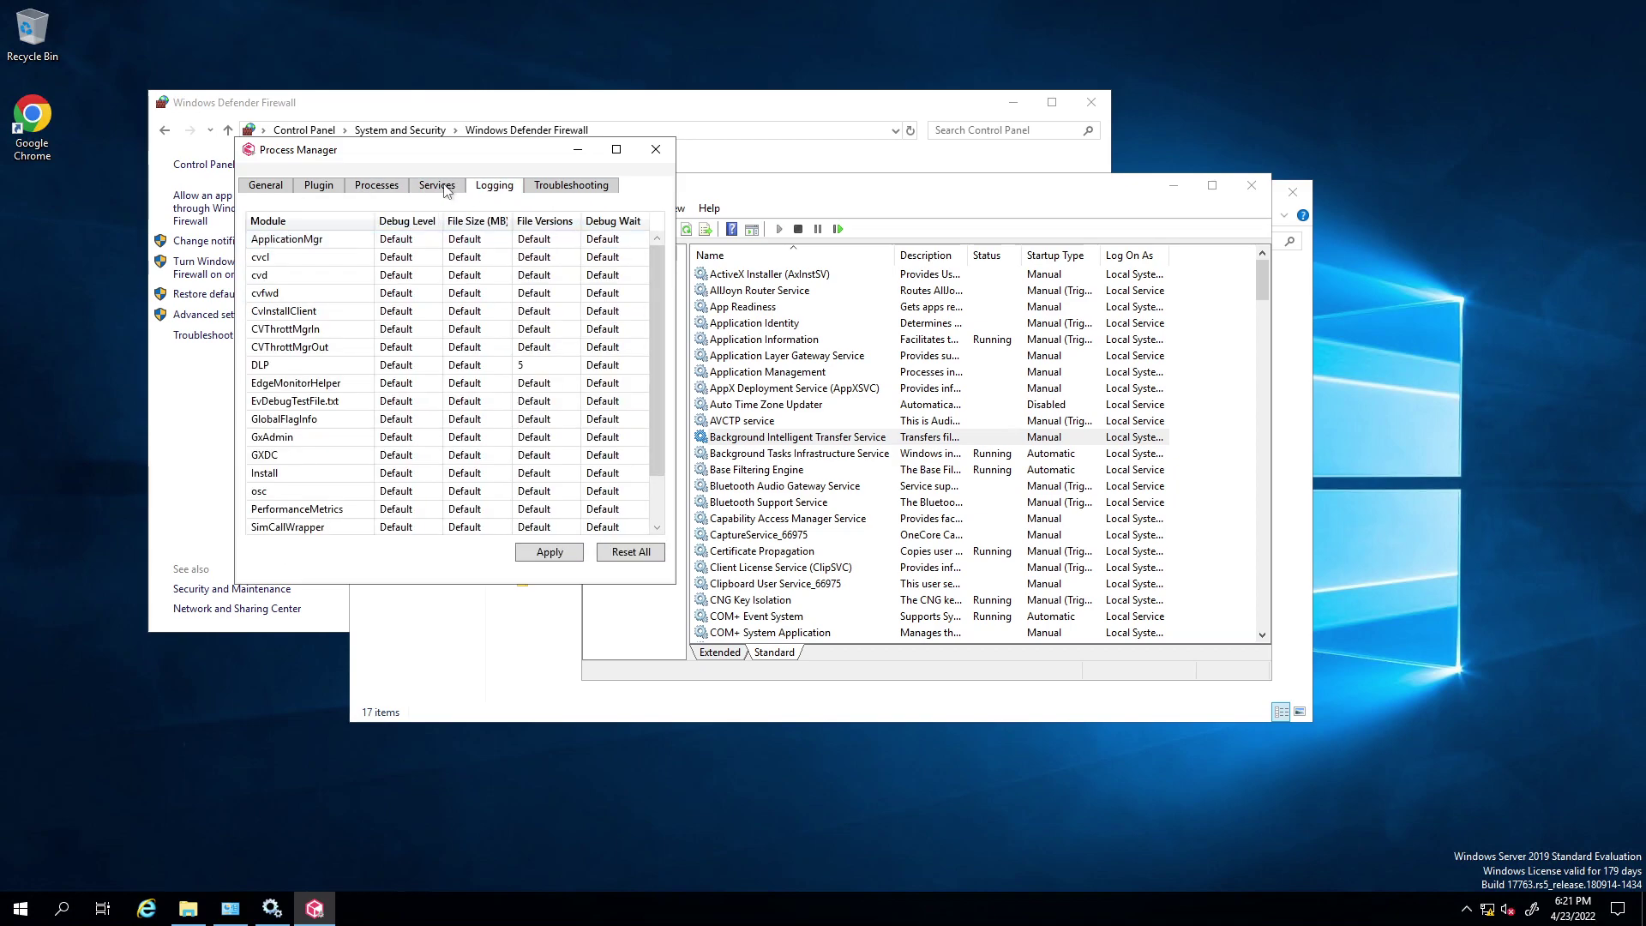
Step: Find the Install module in Process Manager's logging list and open its log file
left_click(275, 331)
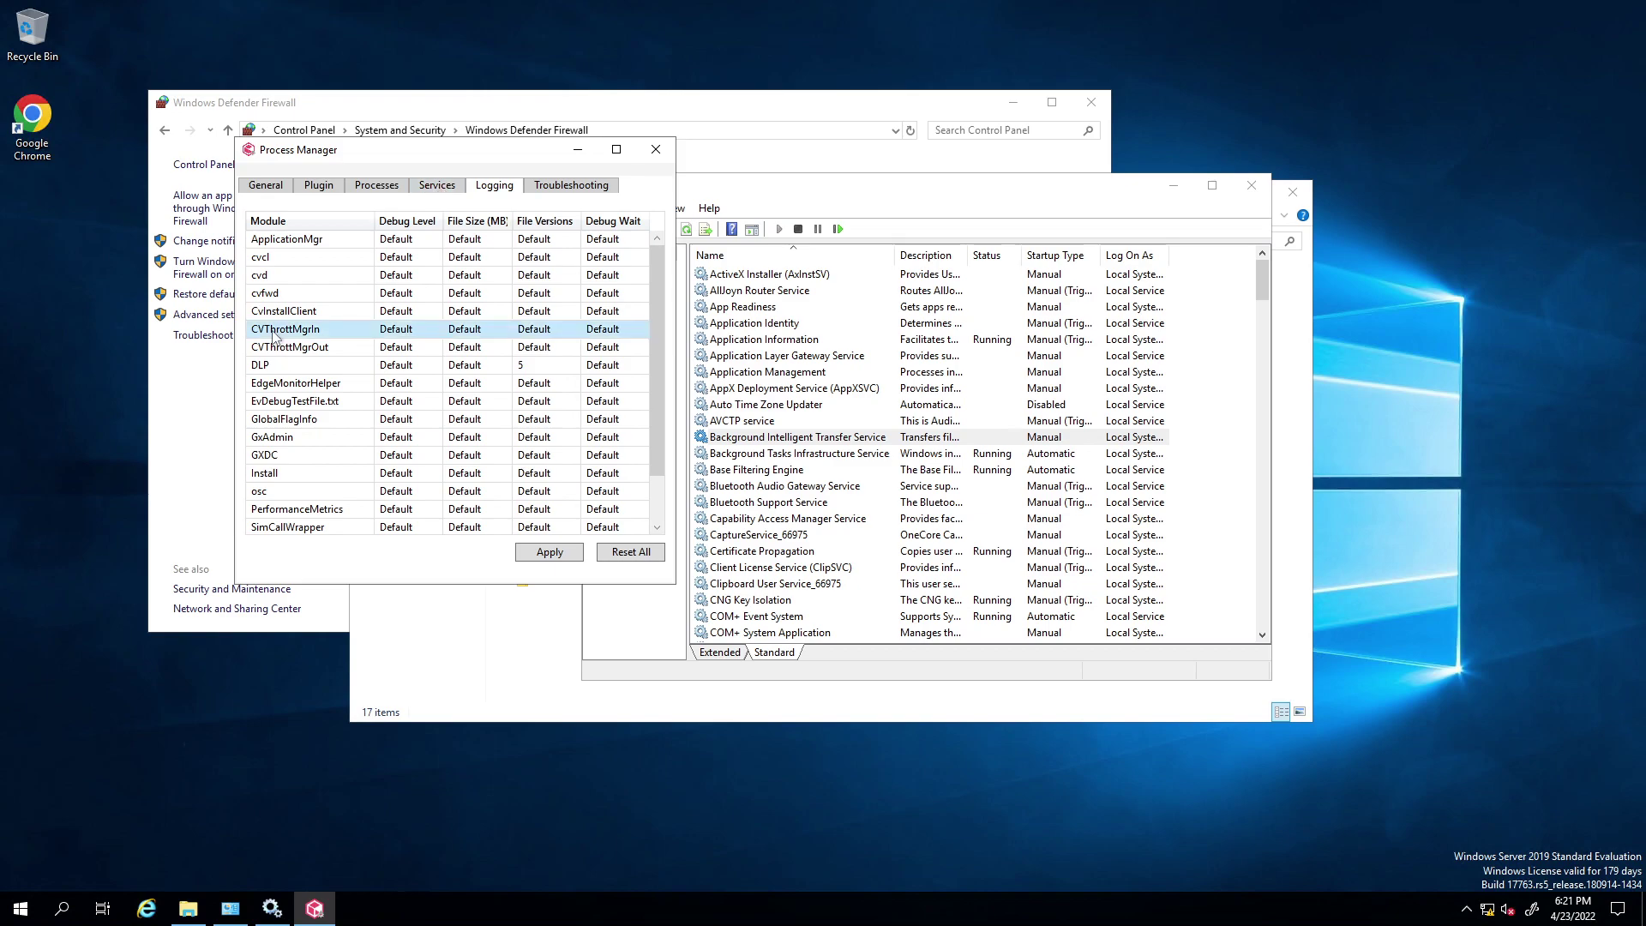
scroll(297, 380, "down", 1)
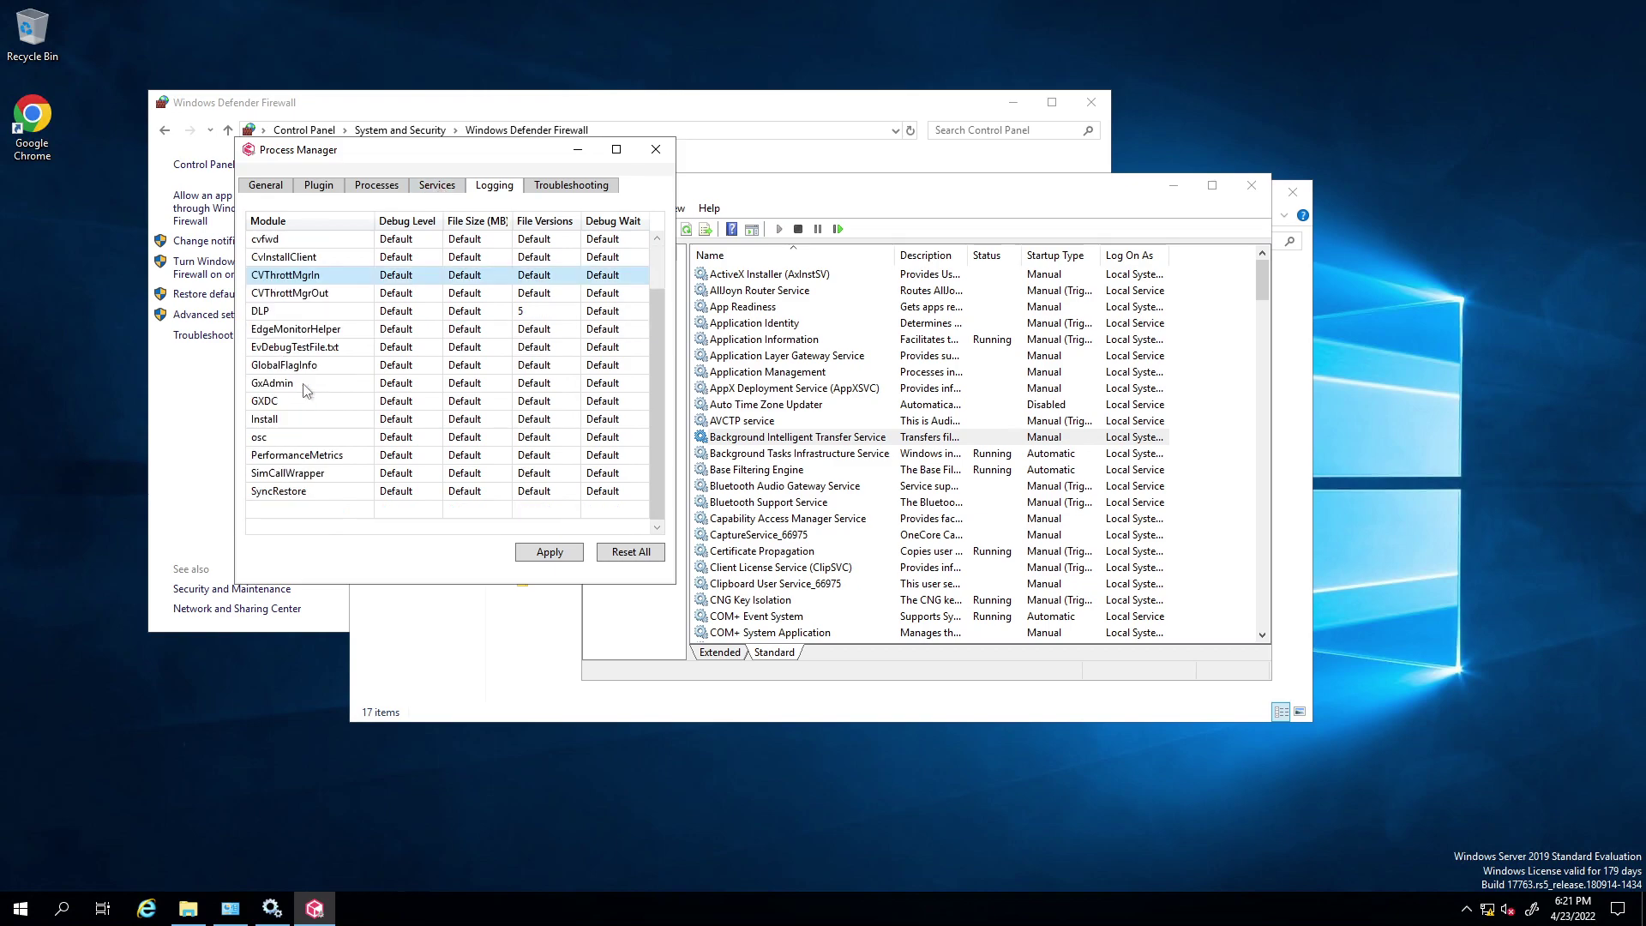
left_click(275, 420)
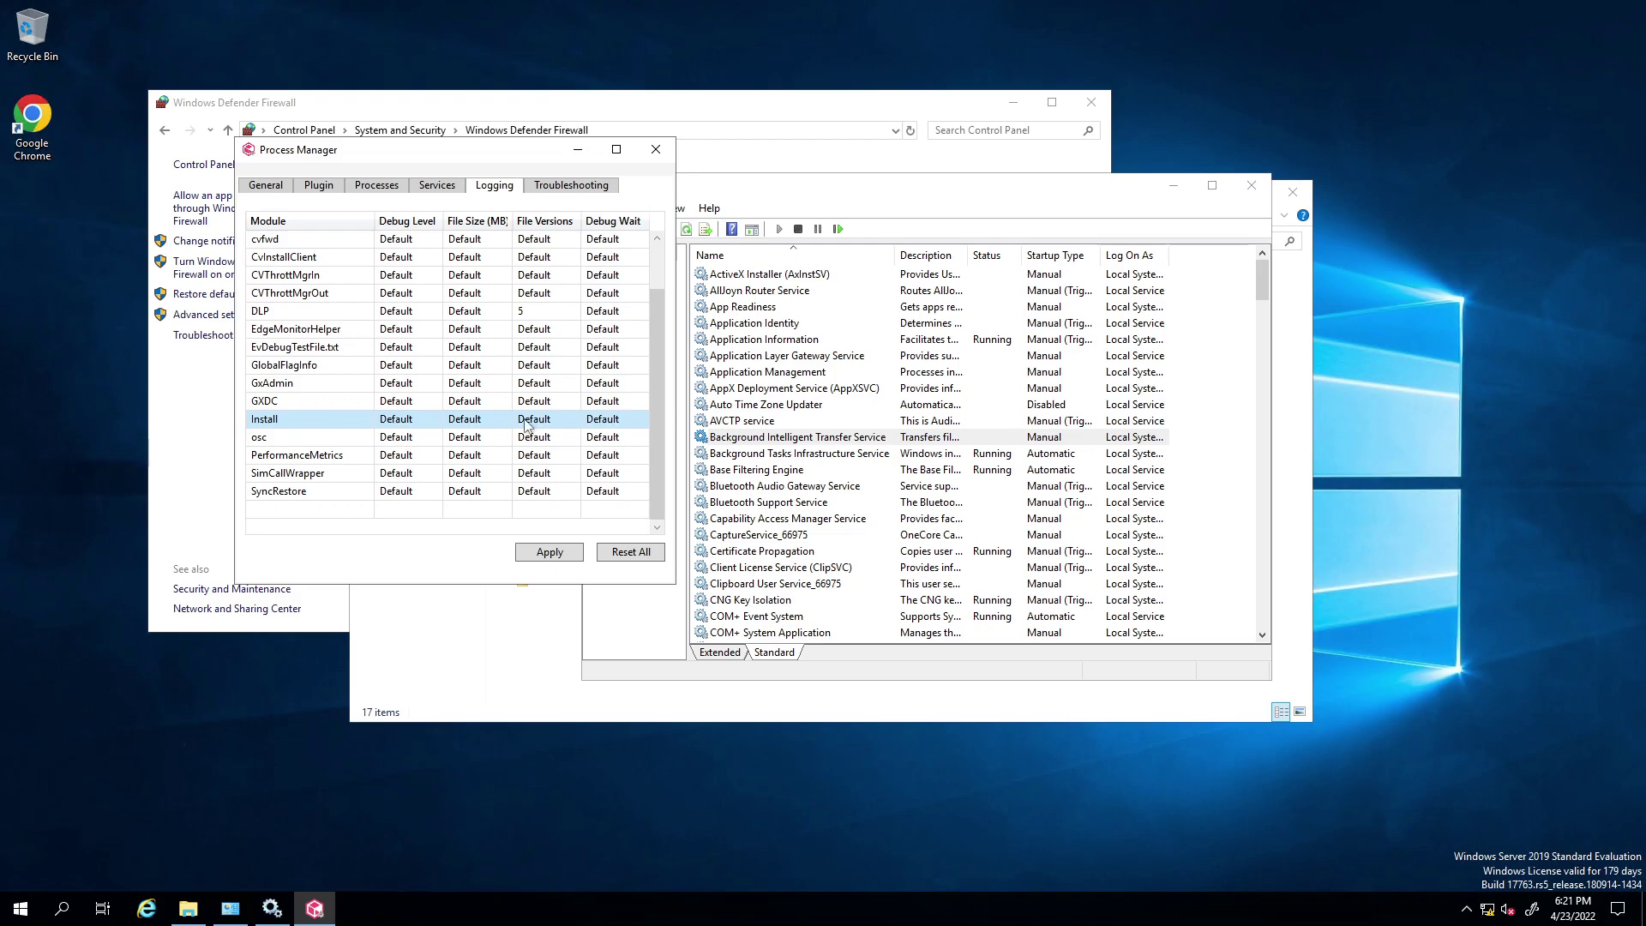
left_click(828, 343)
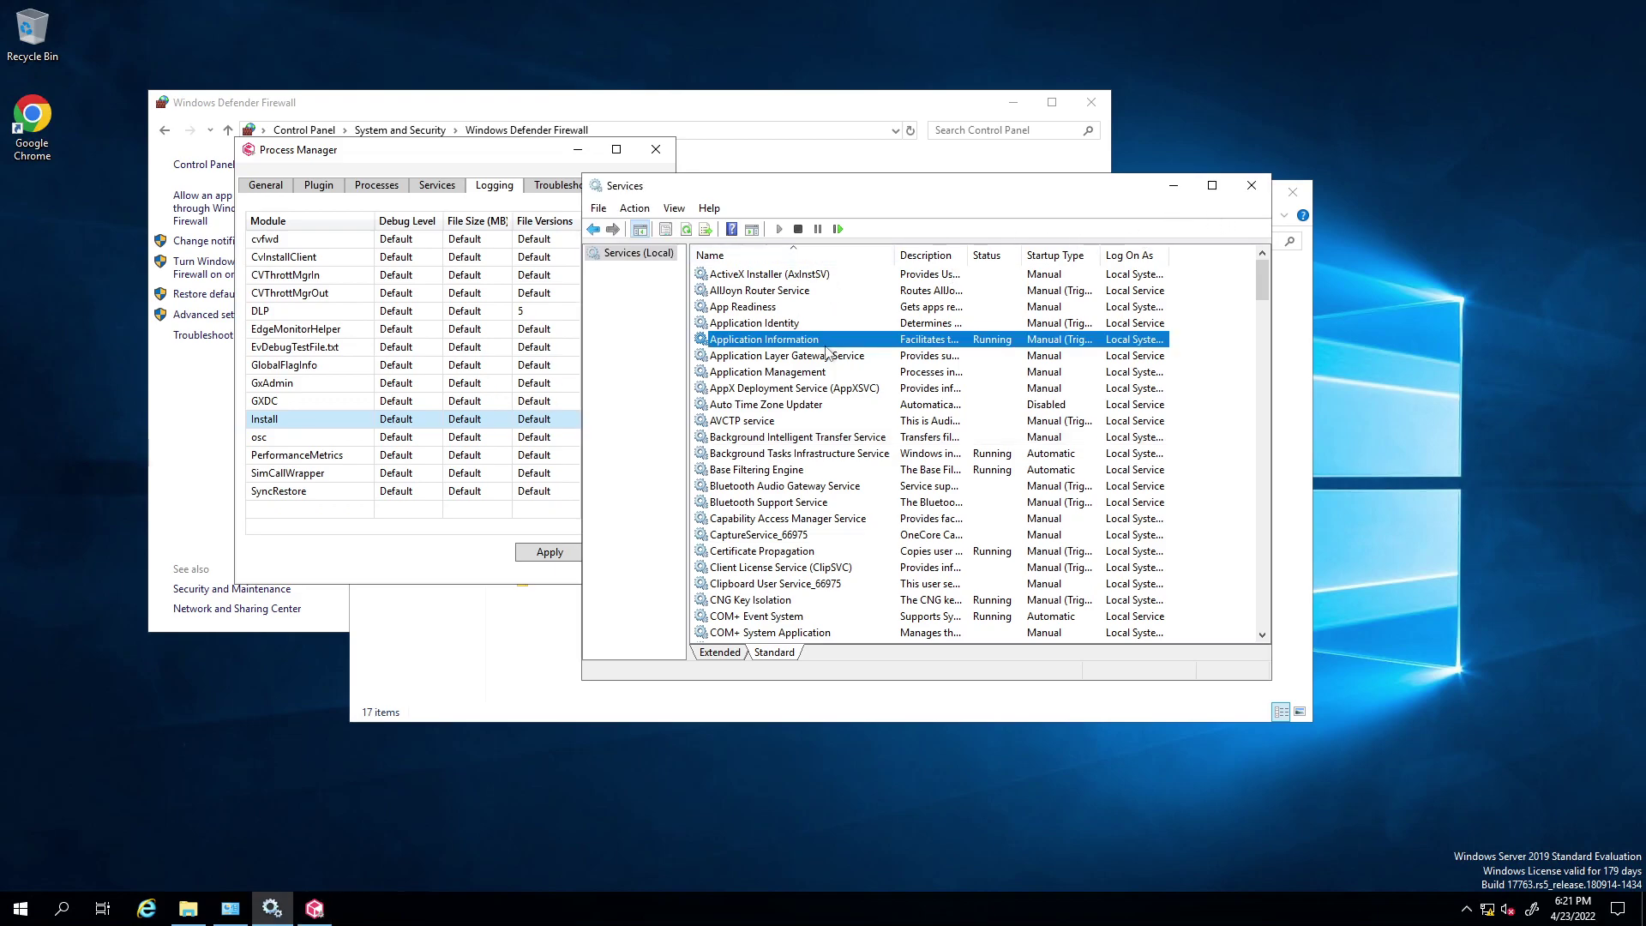
left_click_drag(575, 86, 1068, 399)
Step: Refresh the Windows services list and widen the name column to inspect Commvault Communications Service and Commvault Network Daemon
left_click(838, 341)
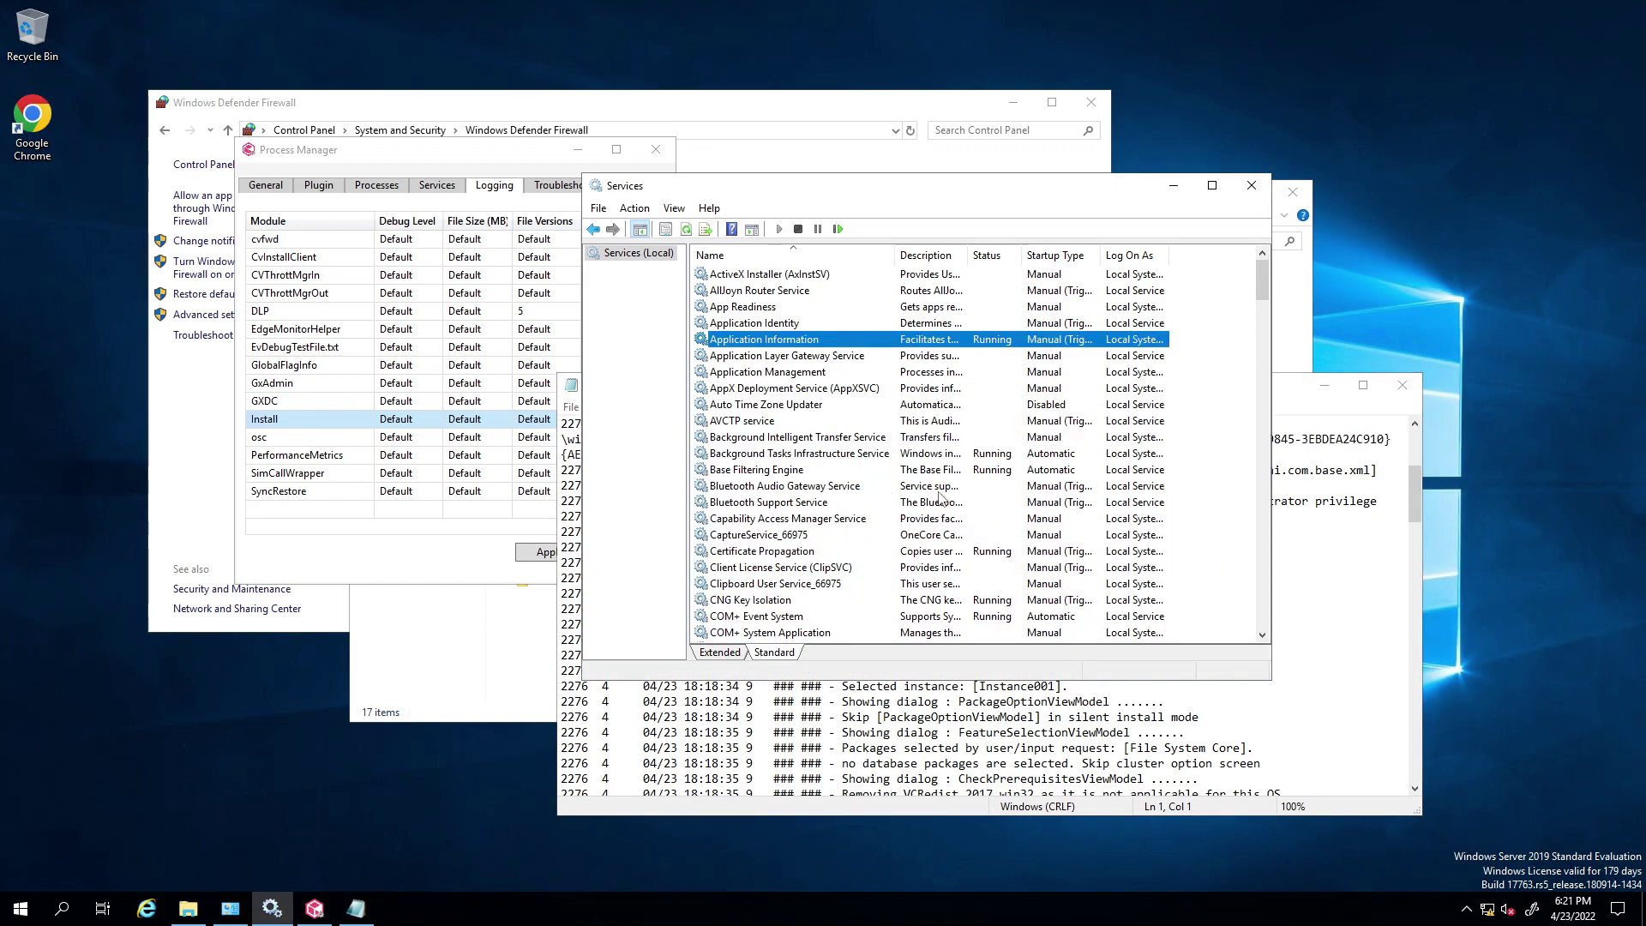
key("Page_Down")
key("Page_Down")
scroll(766, 396, "up", 2)
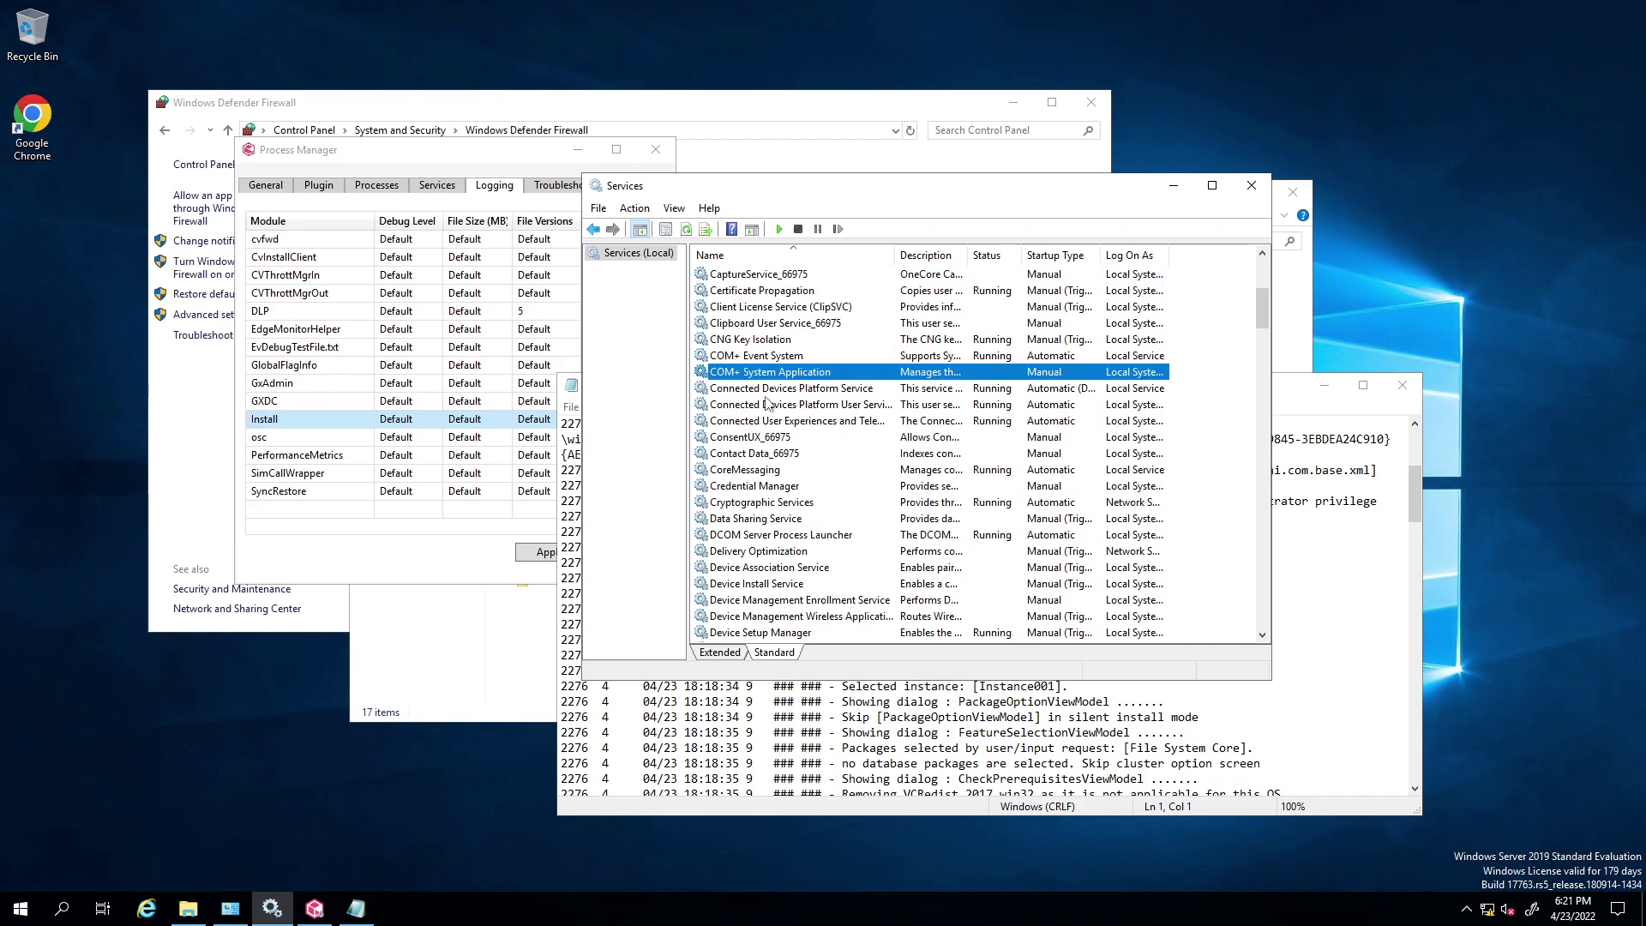
right_click(637, 255)
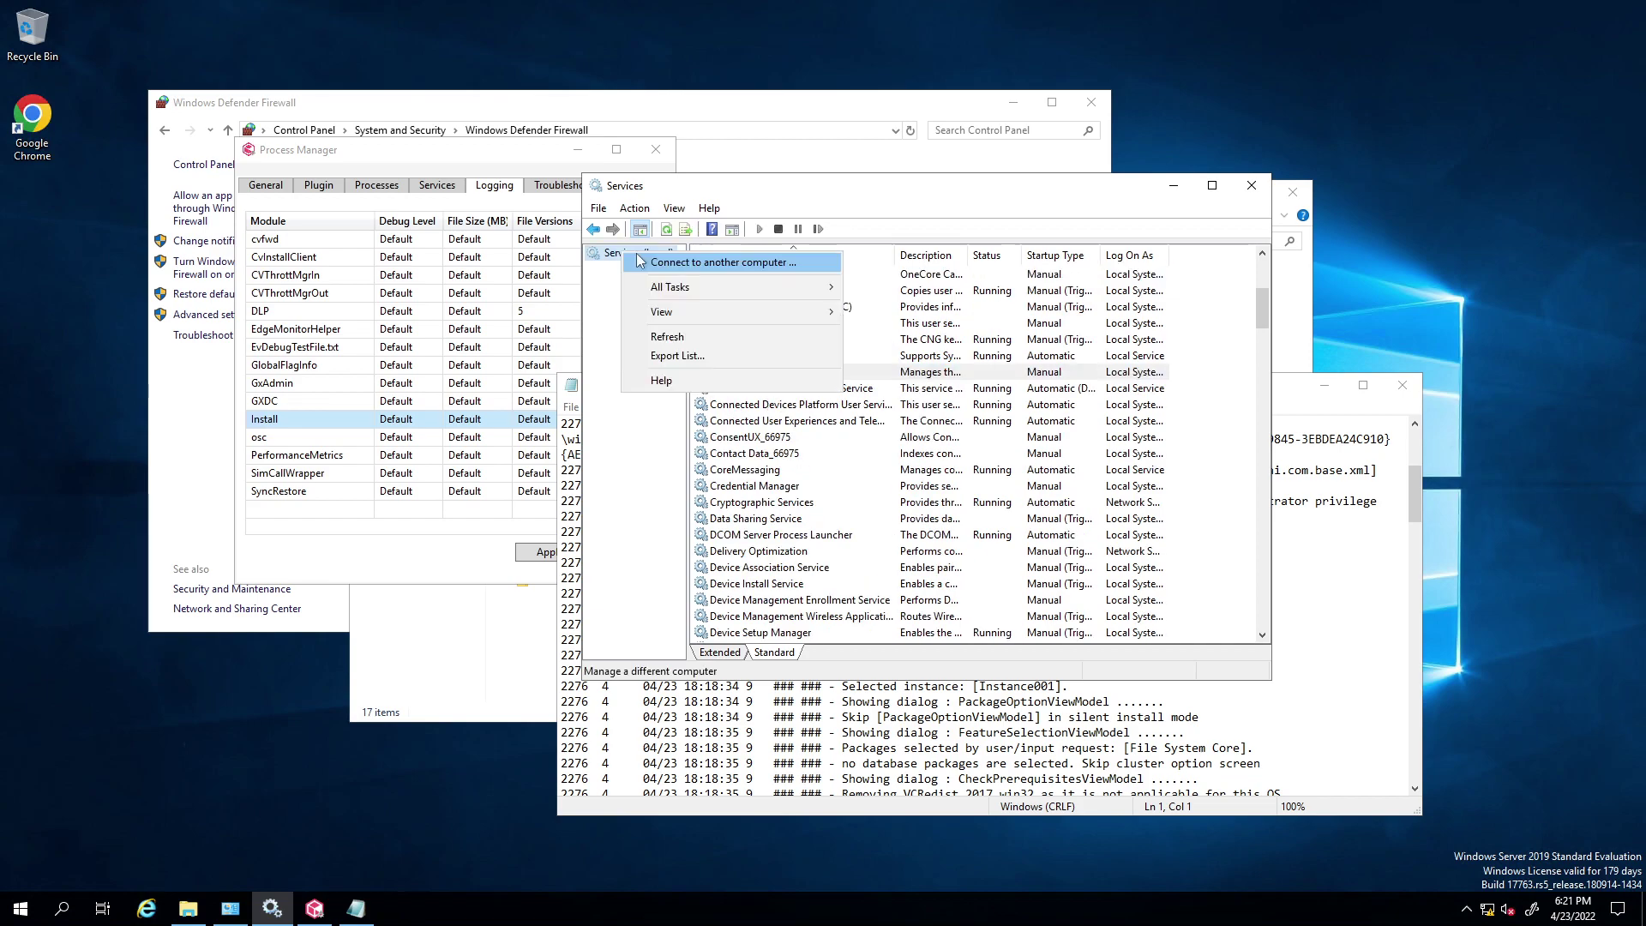
left_click(668, 336)
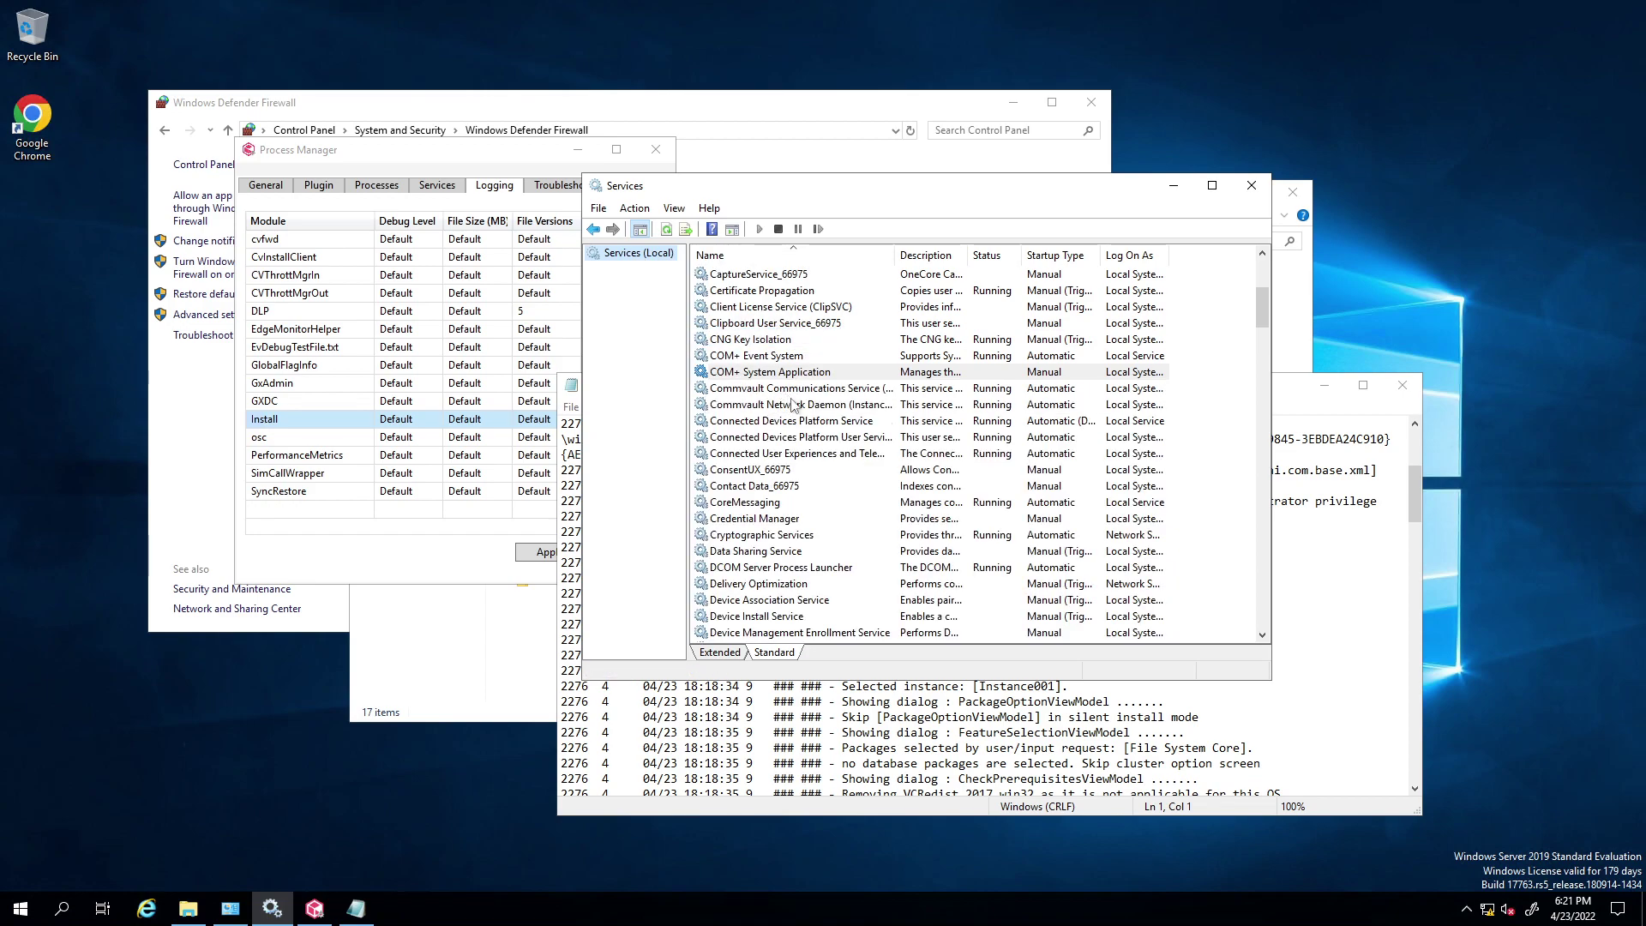
left_click(881, 390)
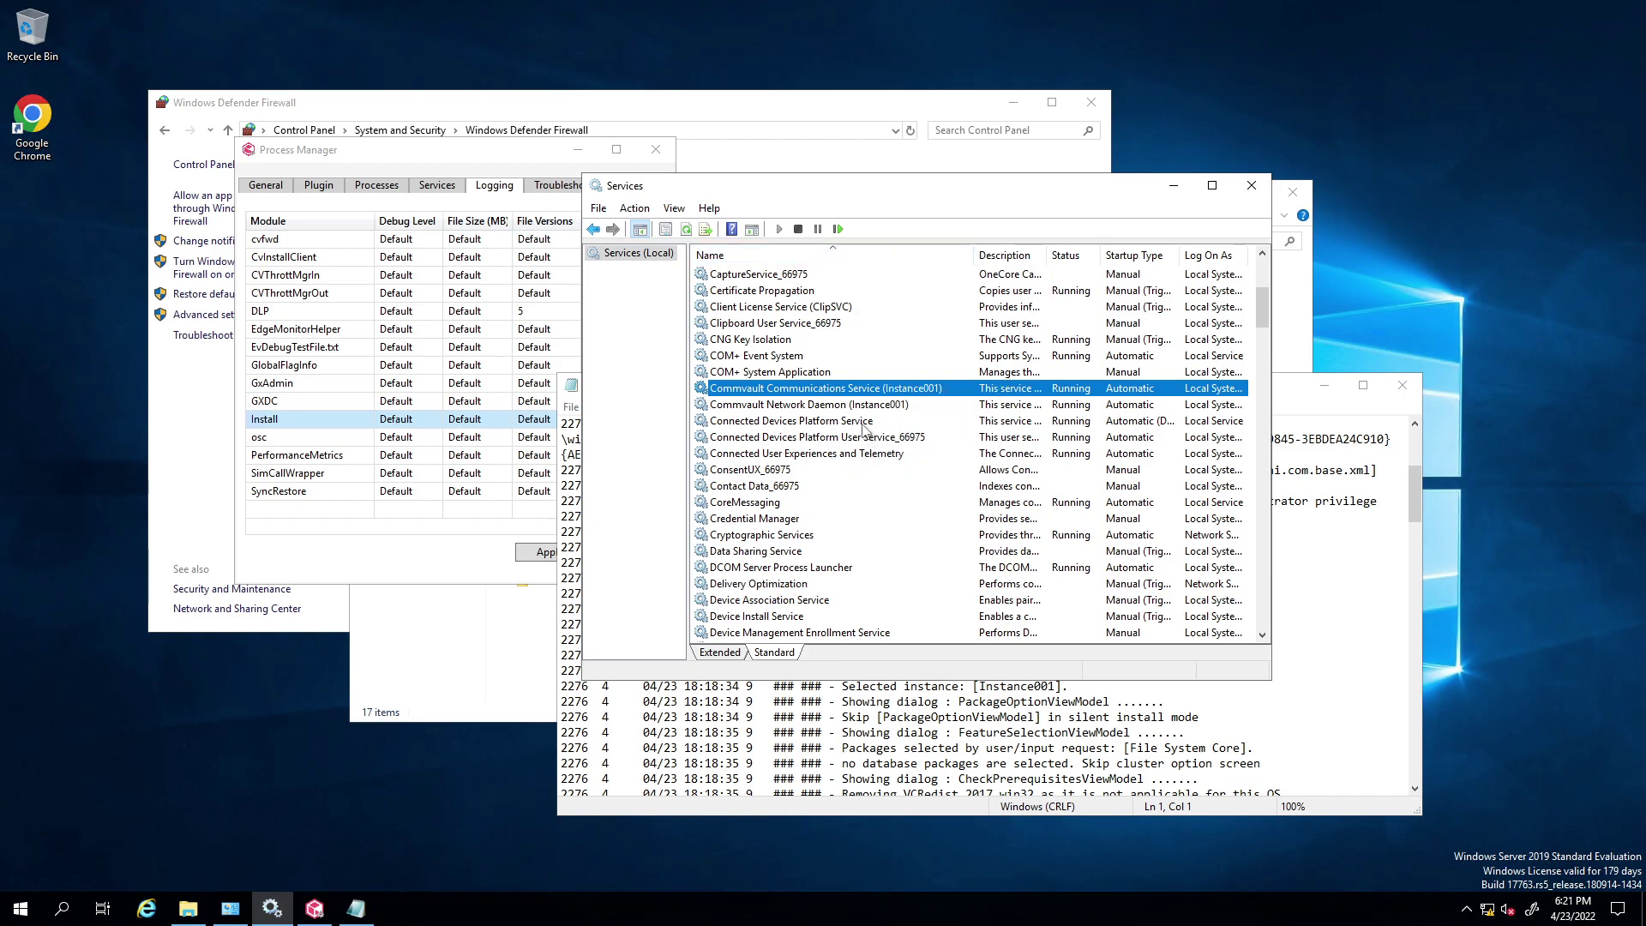
left_click(818, 406)
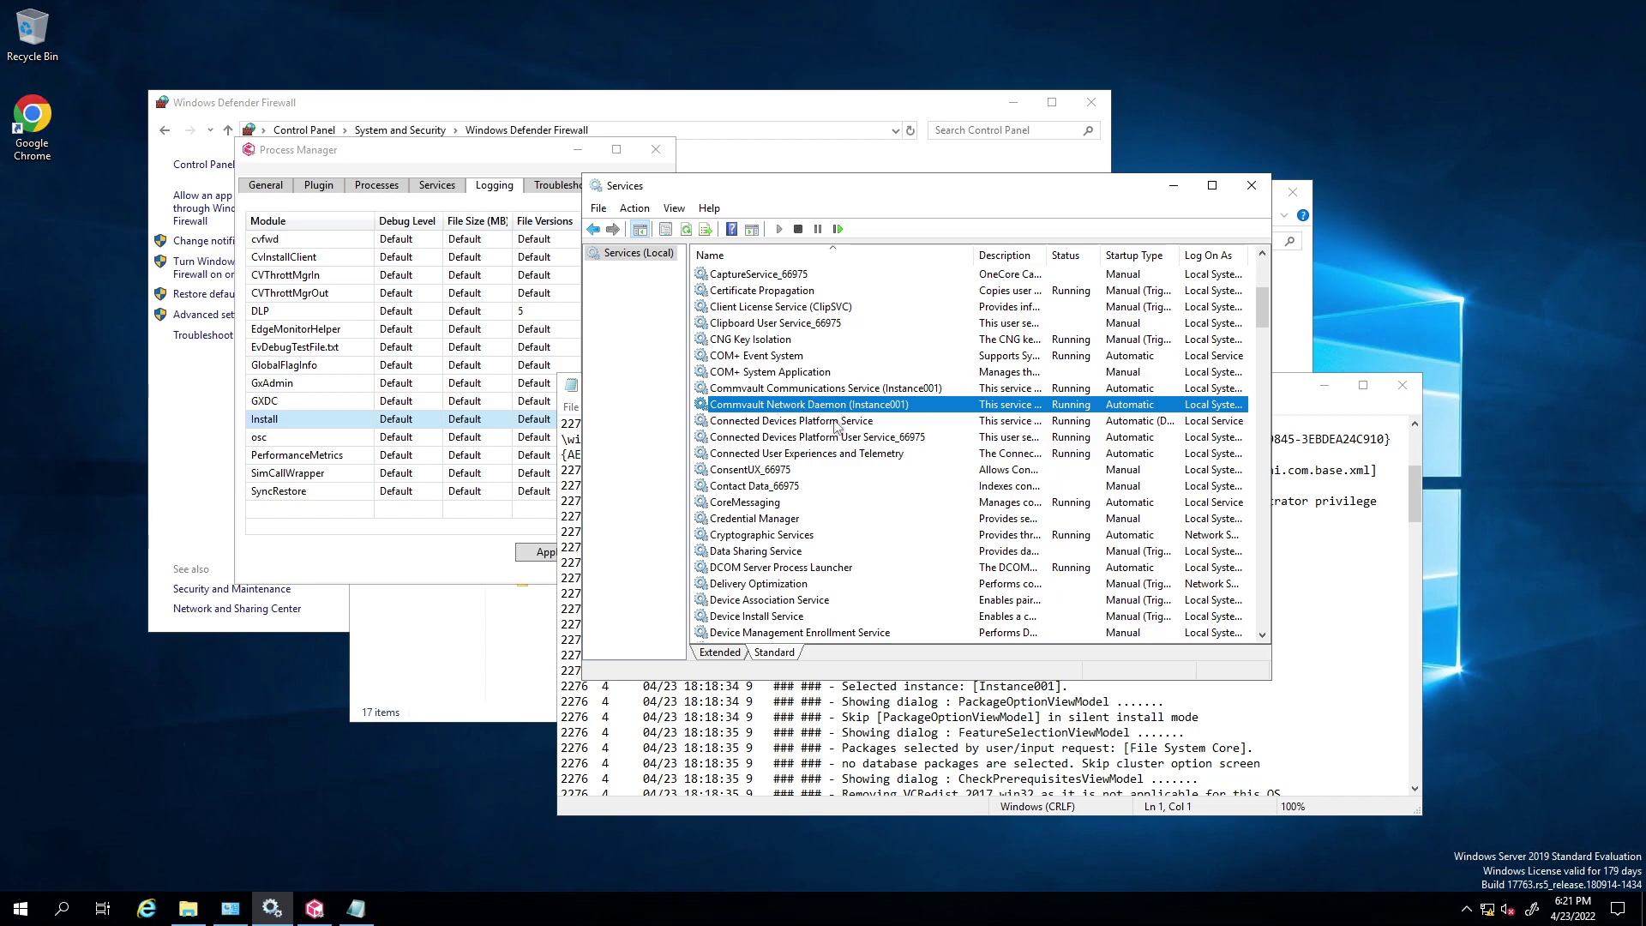
Step: Move the Install log window higher, read the log through to its last entries, and close it
left_click(1411, 494)
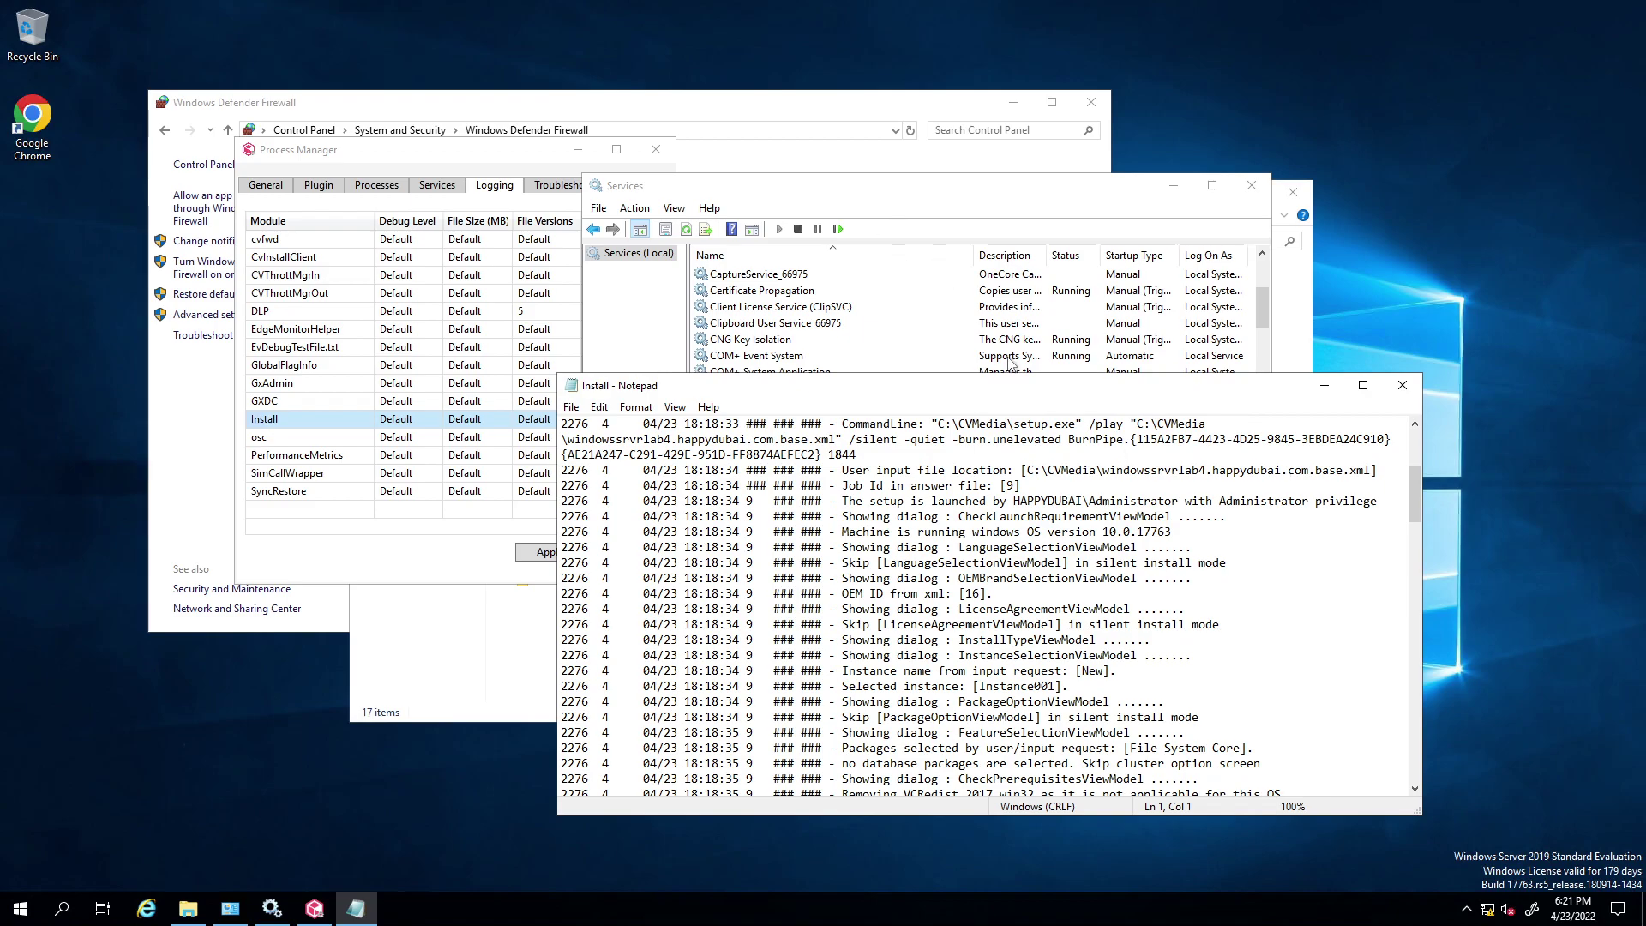
left_click_drag(1012, 386, 912, 198)
scroll(926, 411, "down", 6)
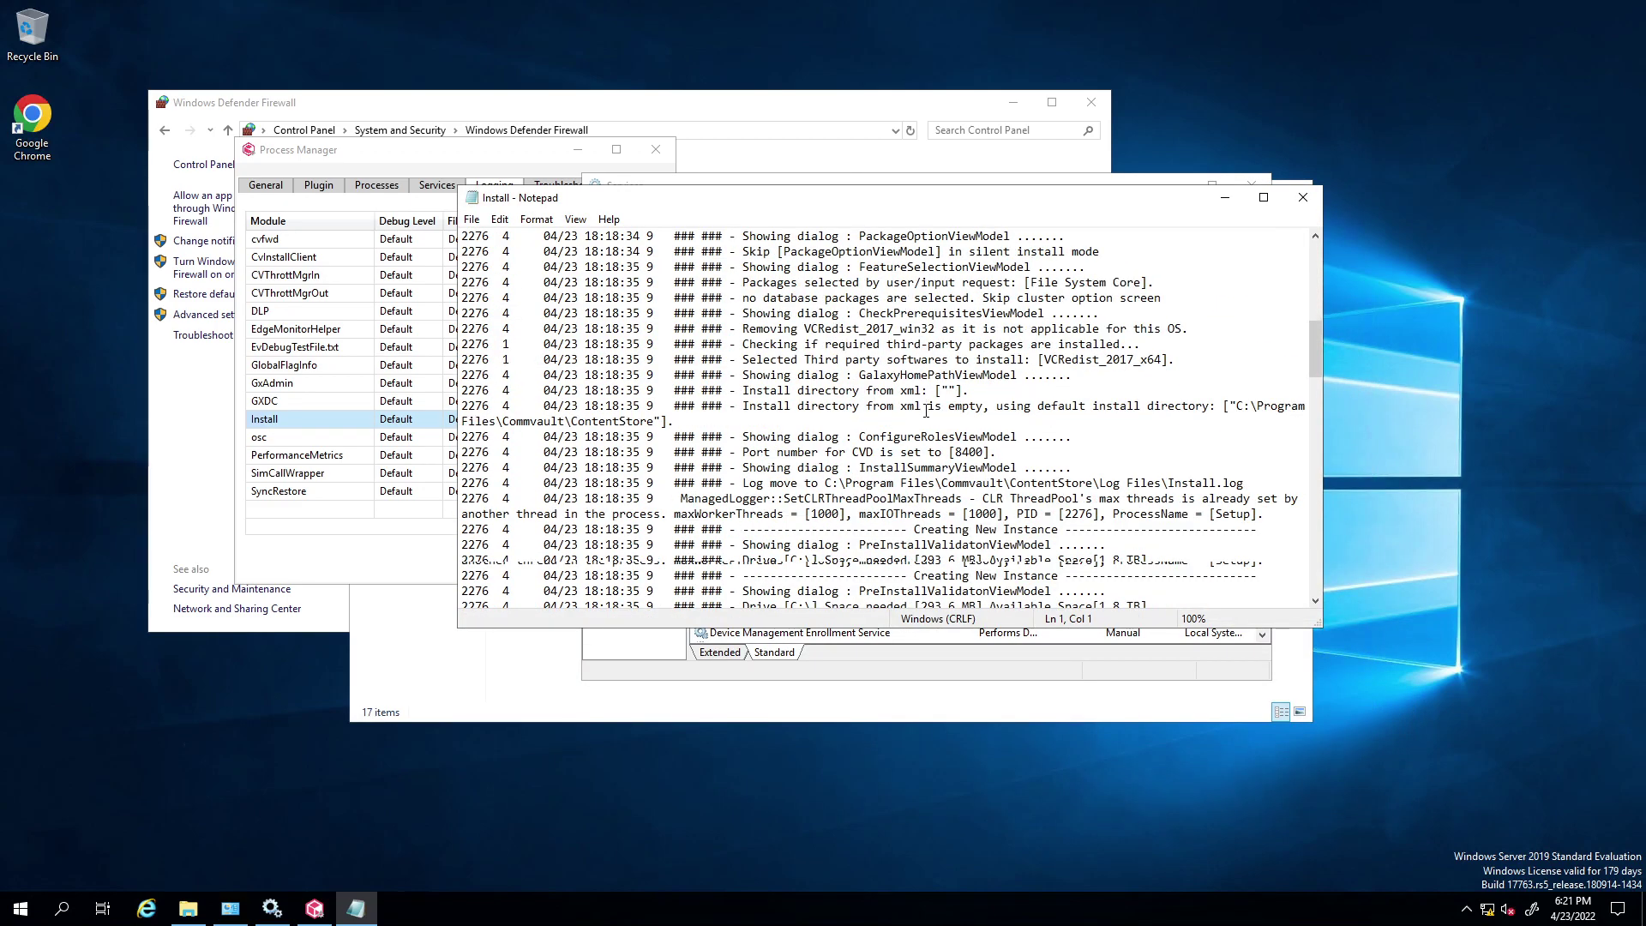
scroll(926, 411, "down", 10)
scroll(932, 418, "down", 20)
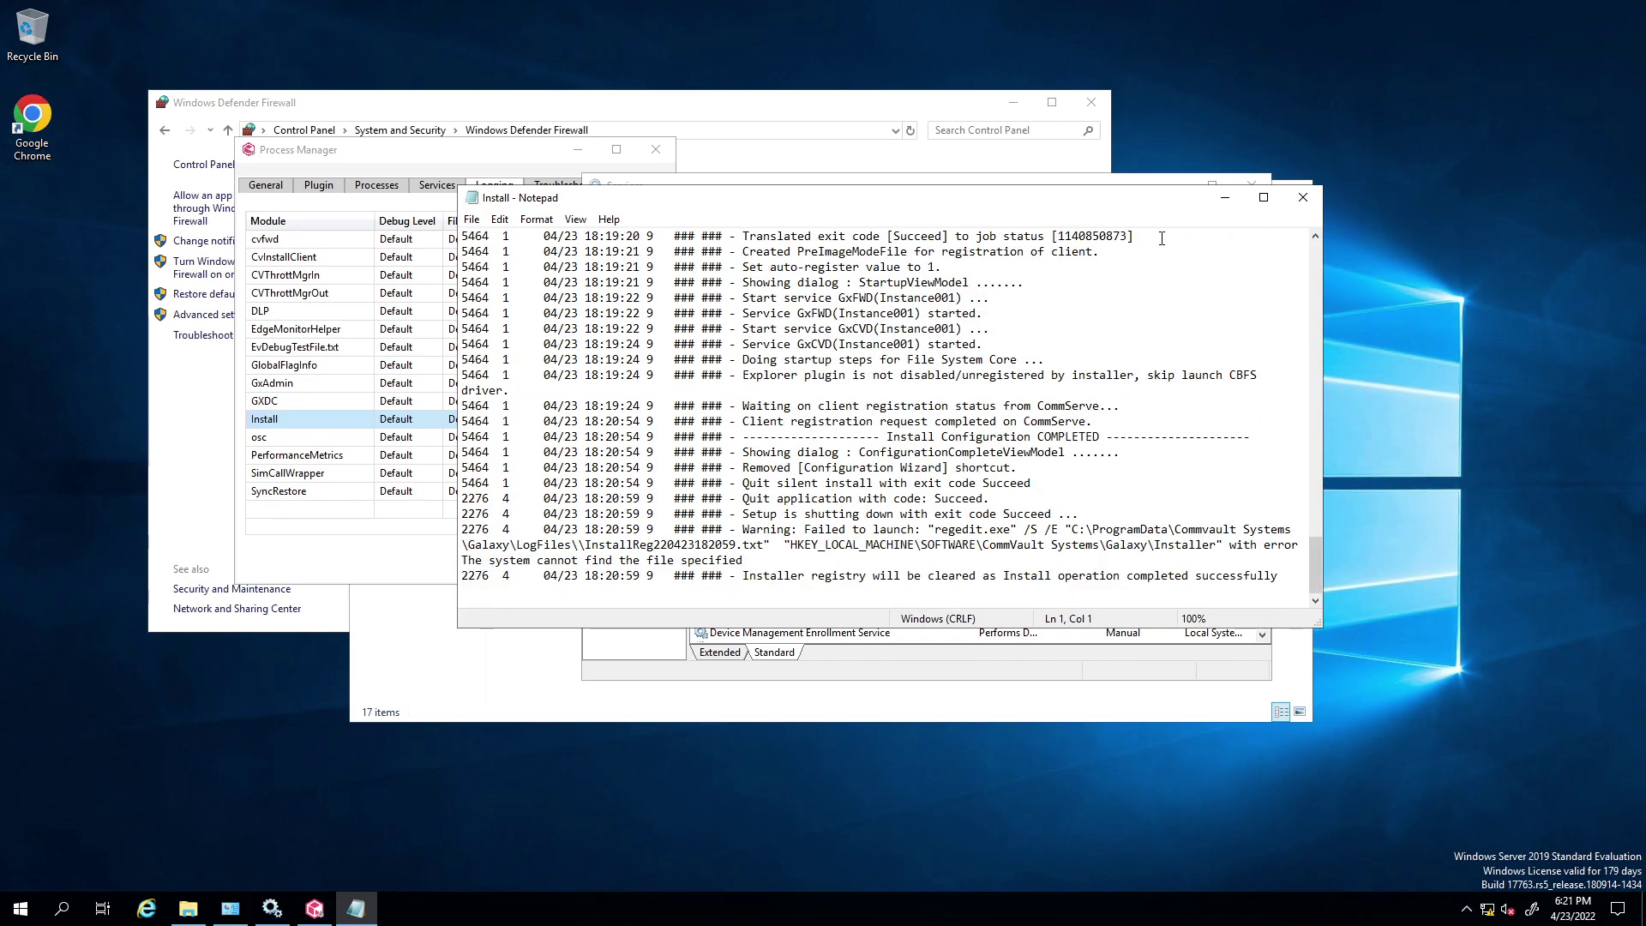
left_click(1302, 197)
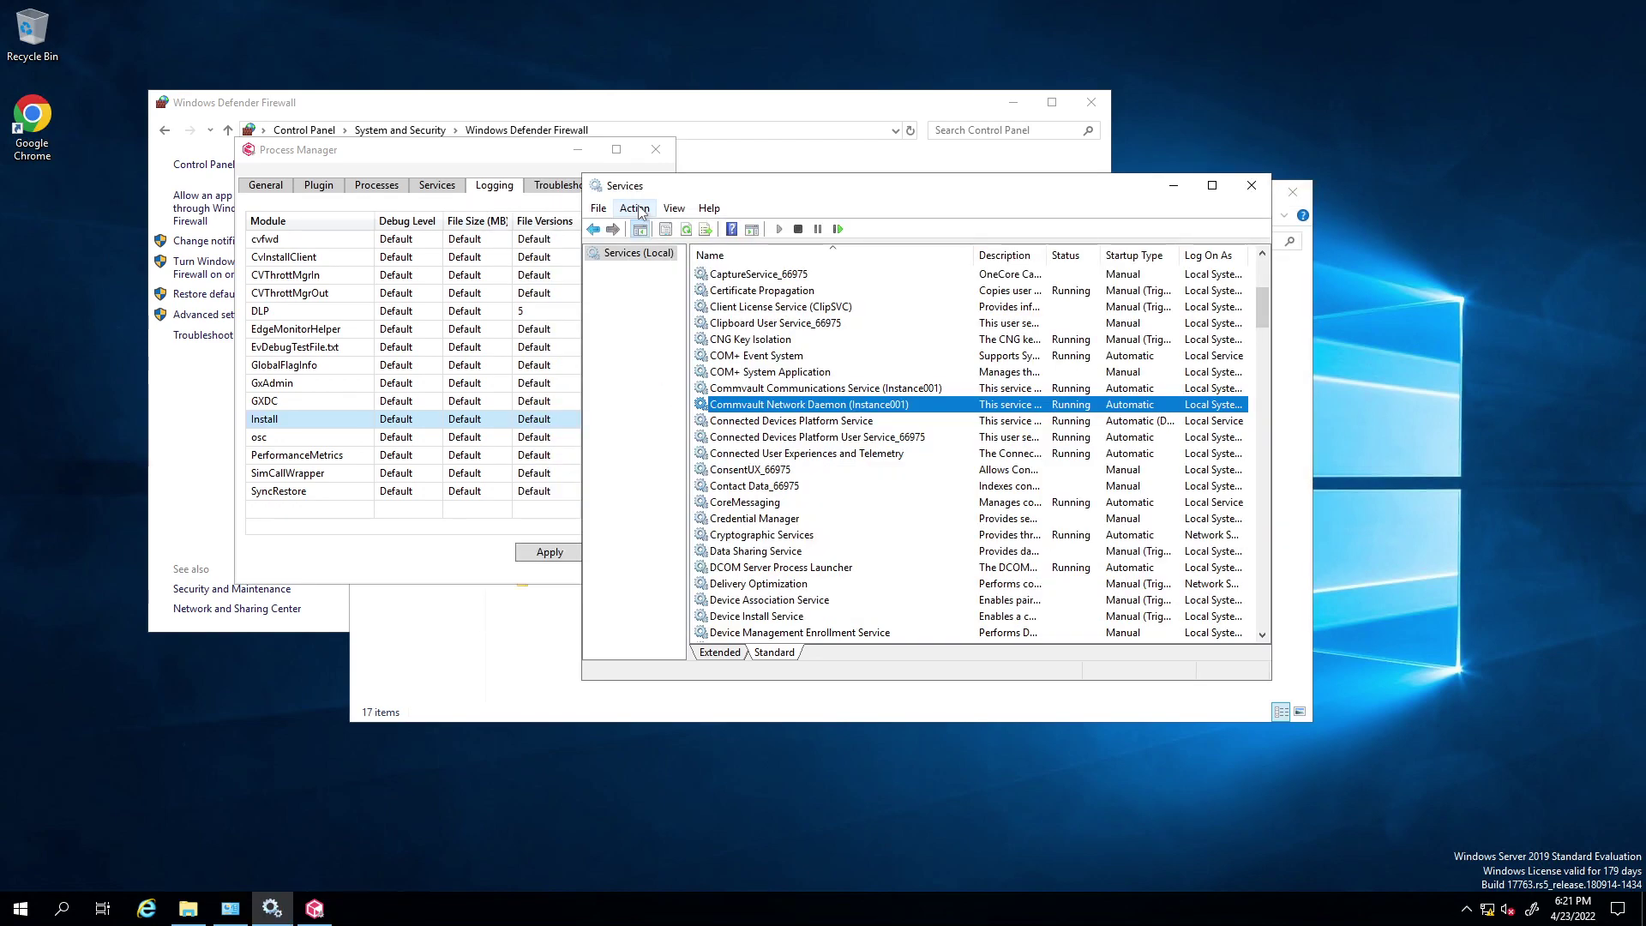
left_click(460, 150)
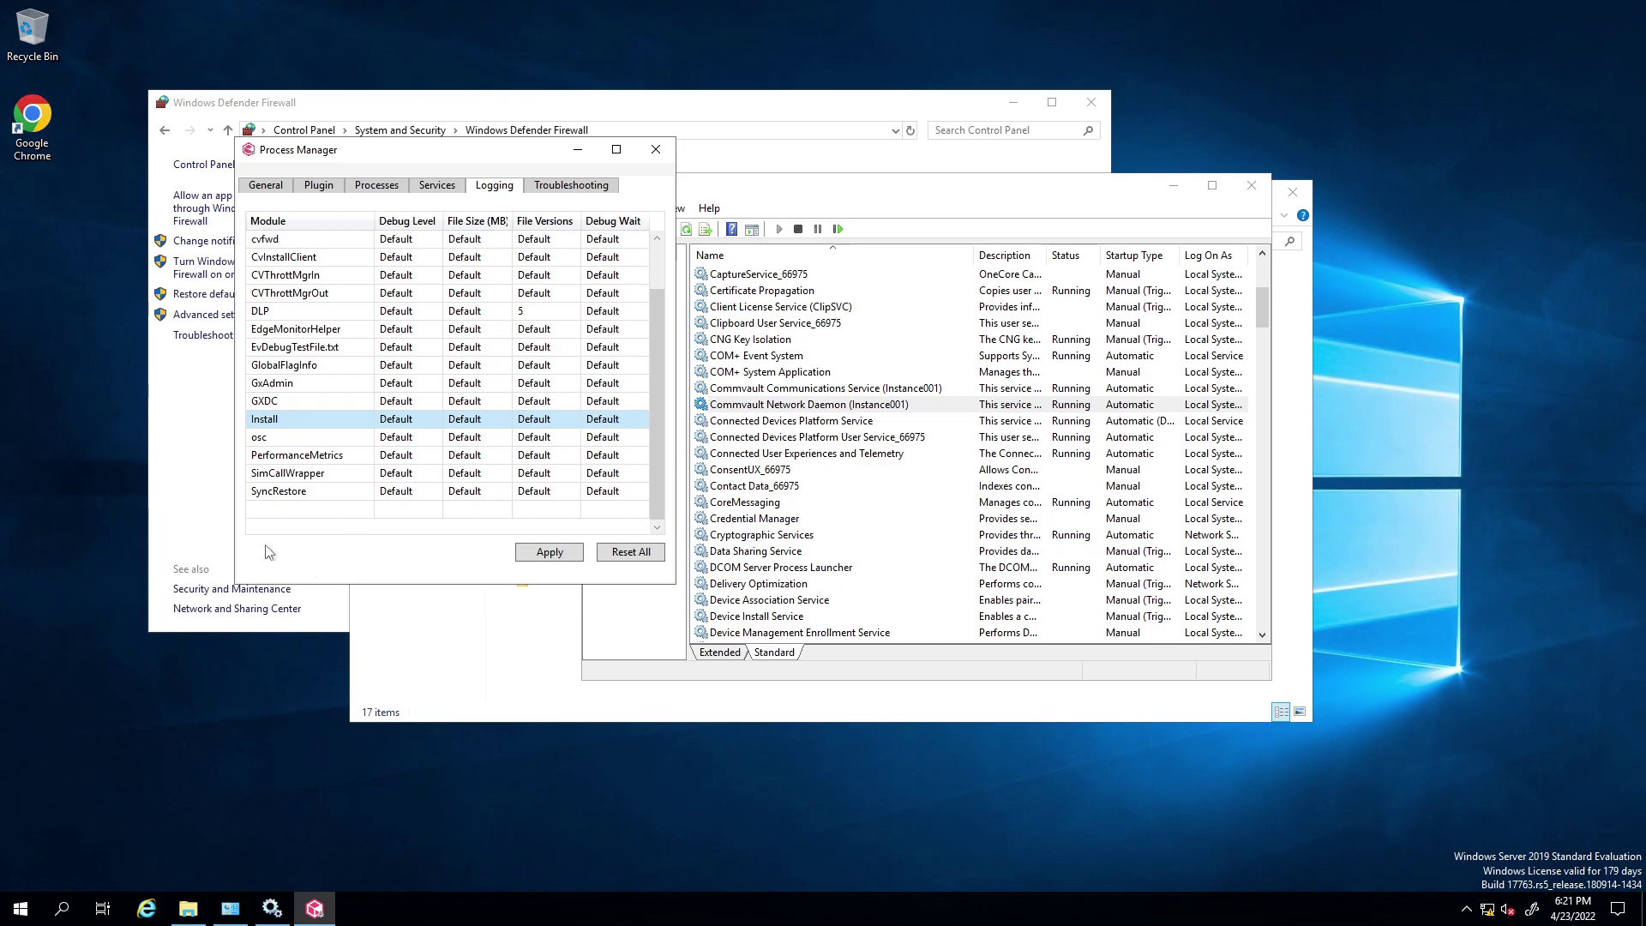
left_click(20, 909)
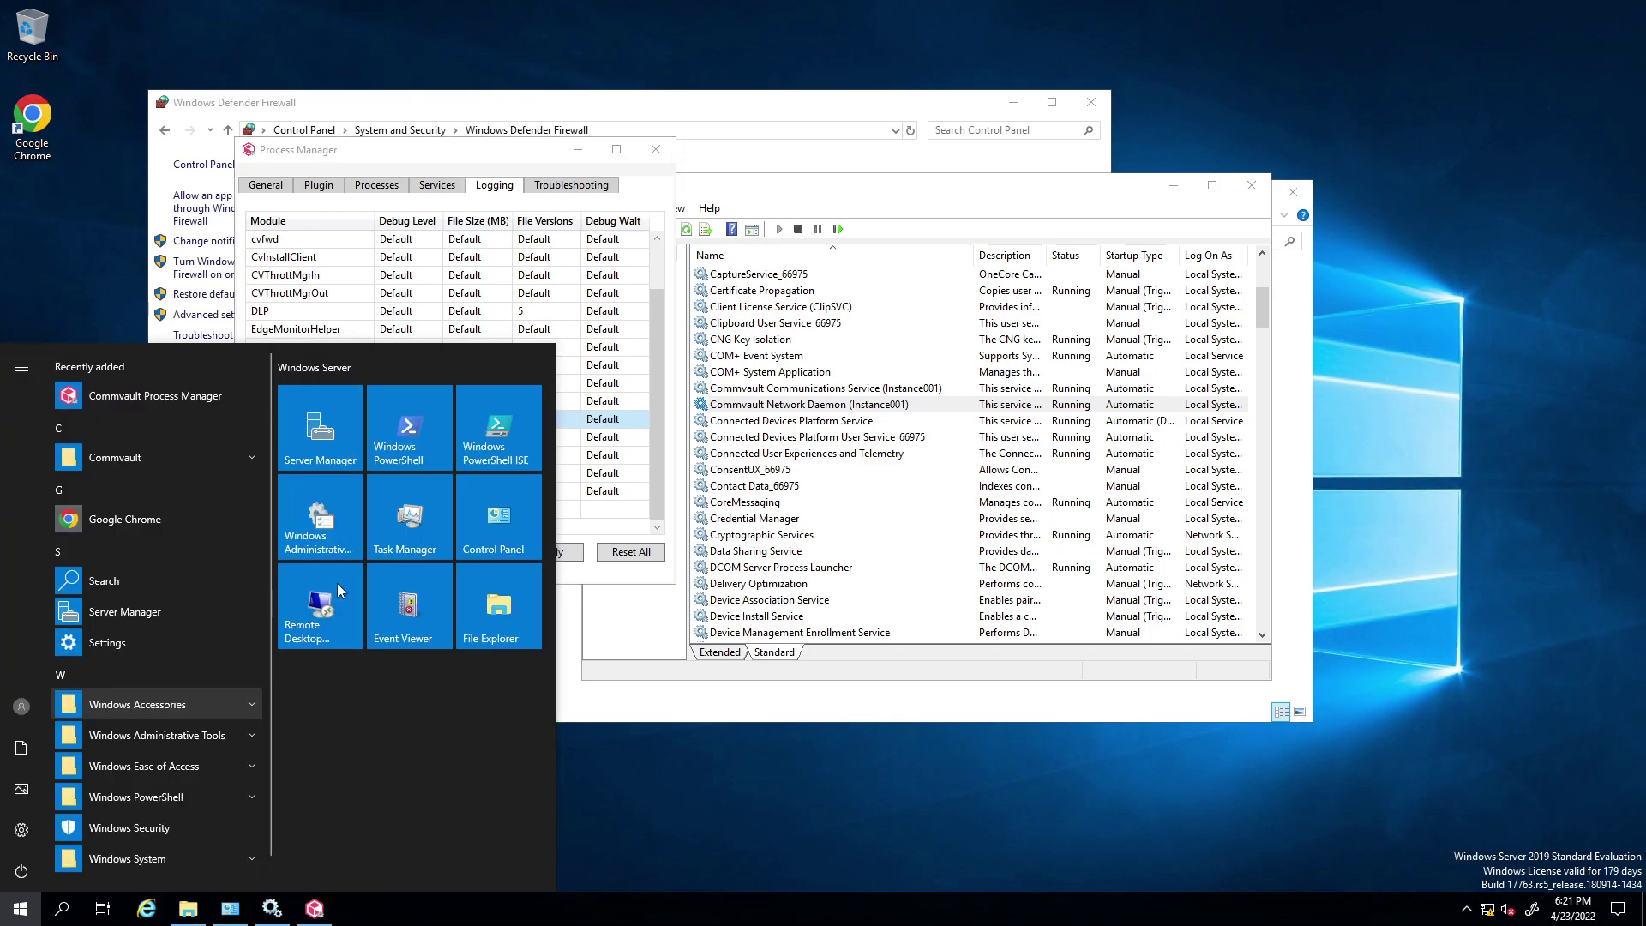
key("Escape")
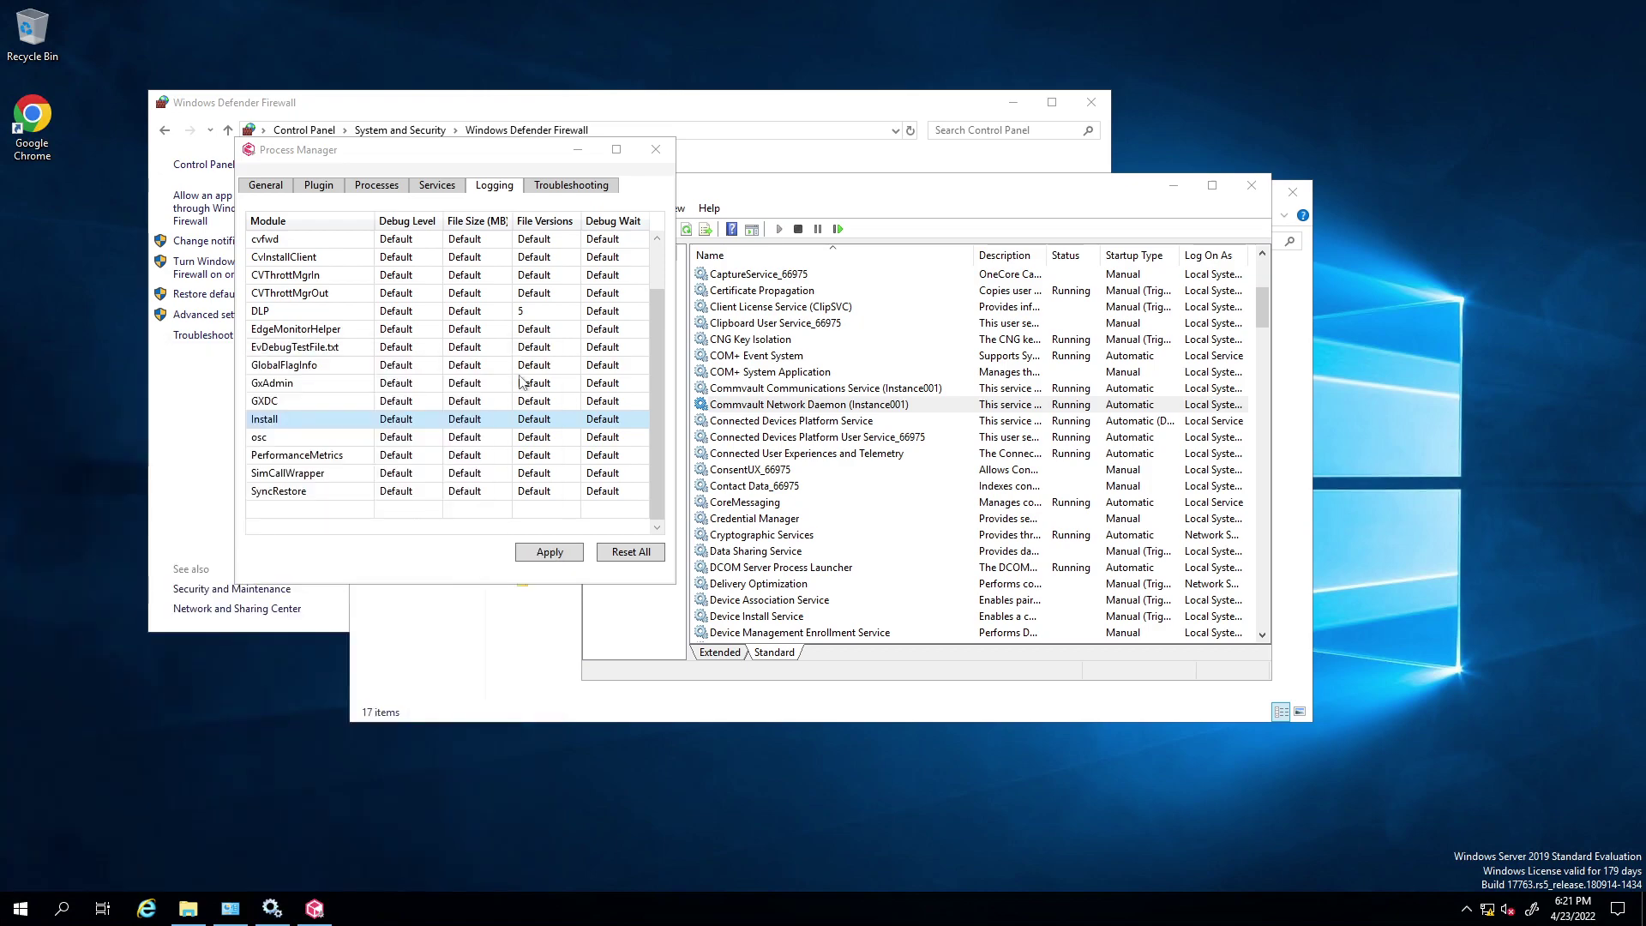
Step: Open a new File Explorer window and browse to Local Disk (C:)
key("super+e")
left_click(725, 184)
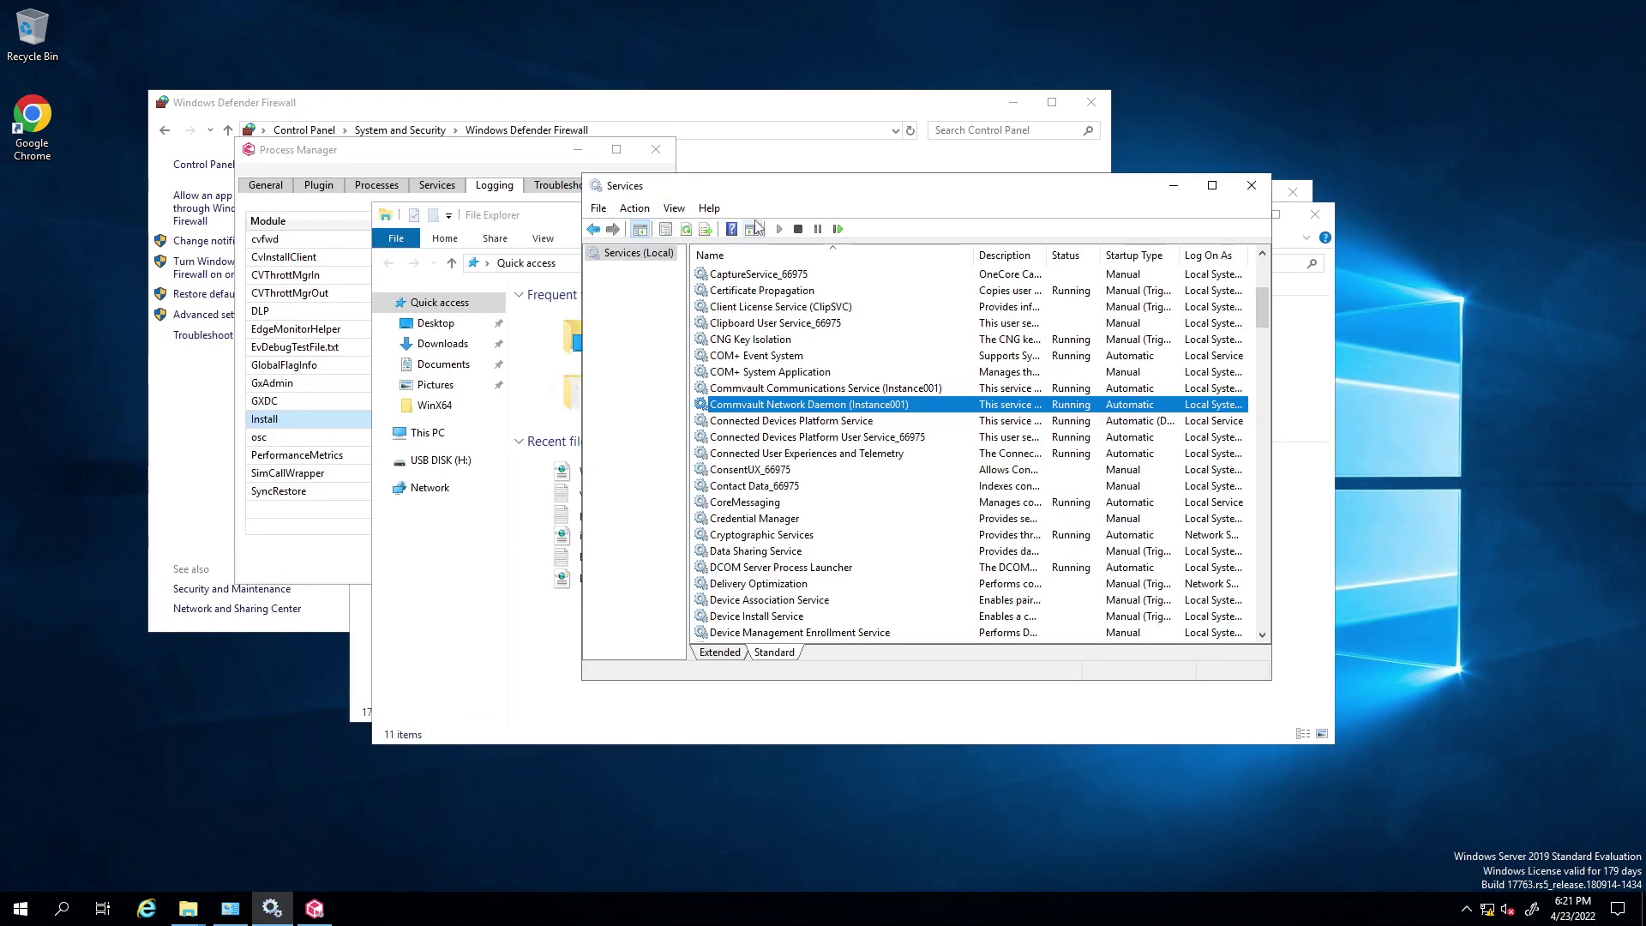
left_click(566, 225)
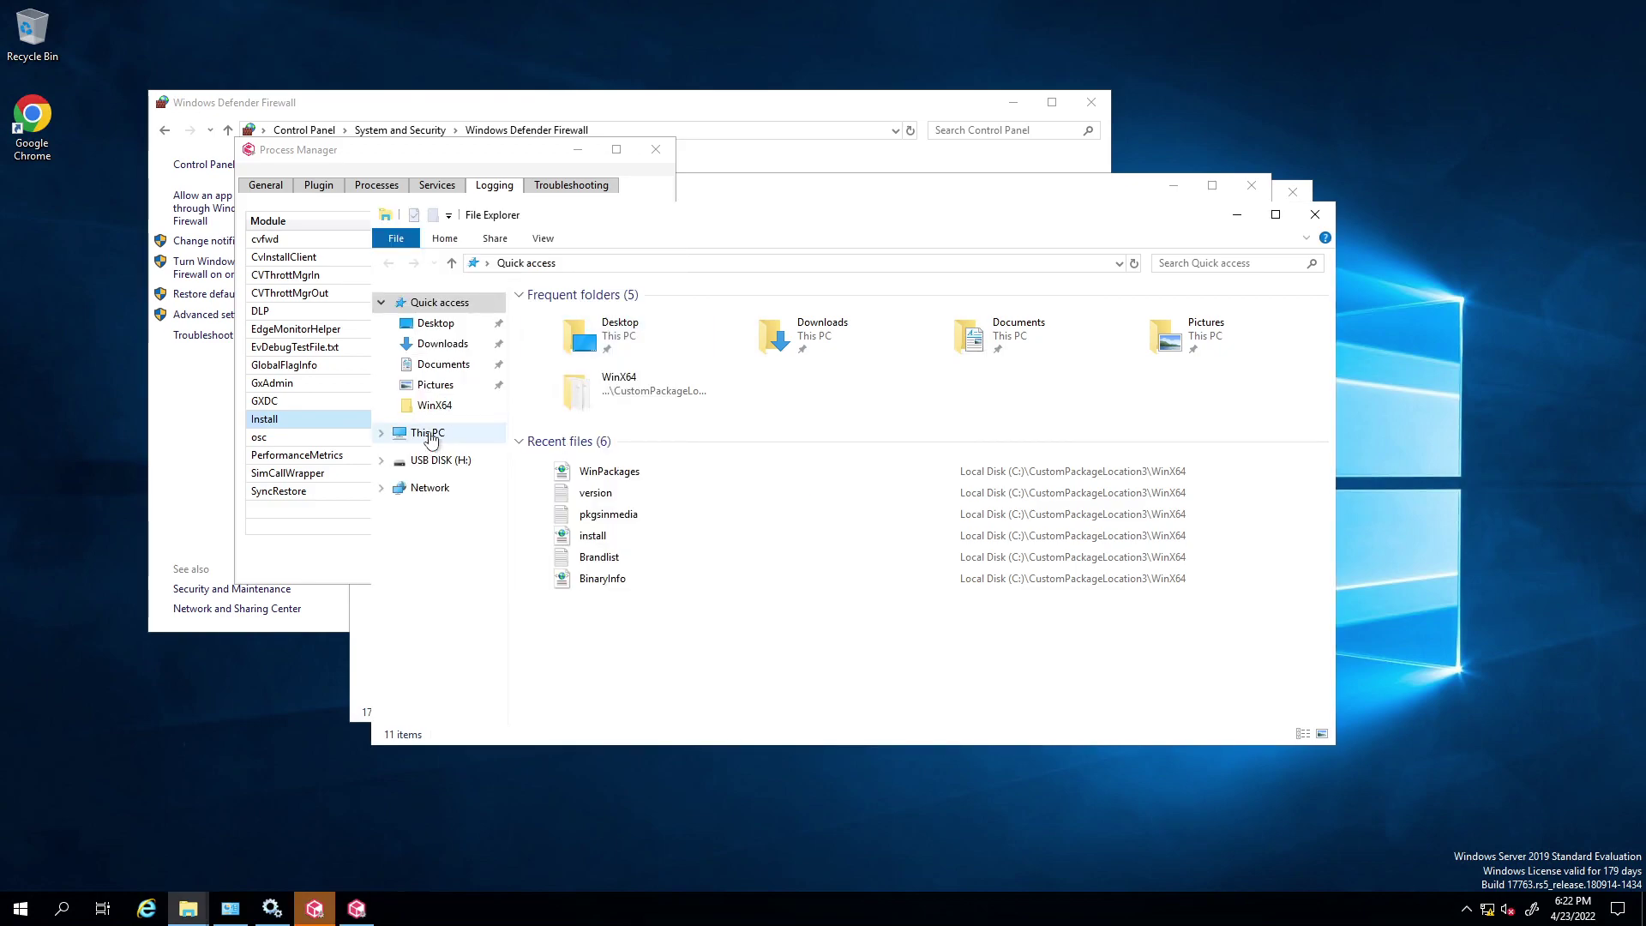
left_click(429, 434)
left_click(657, 501)
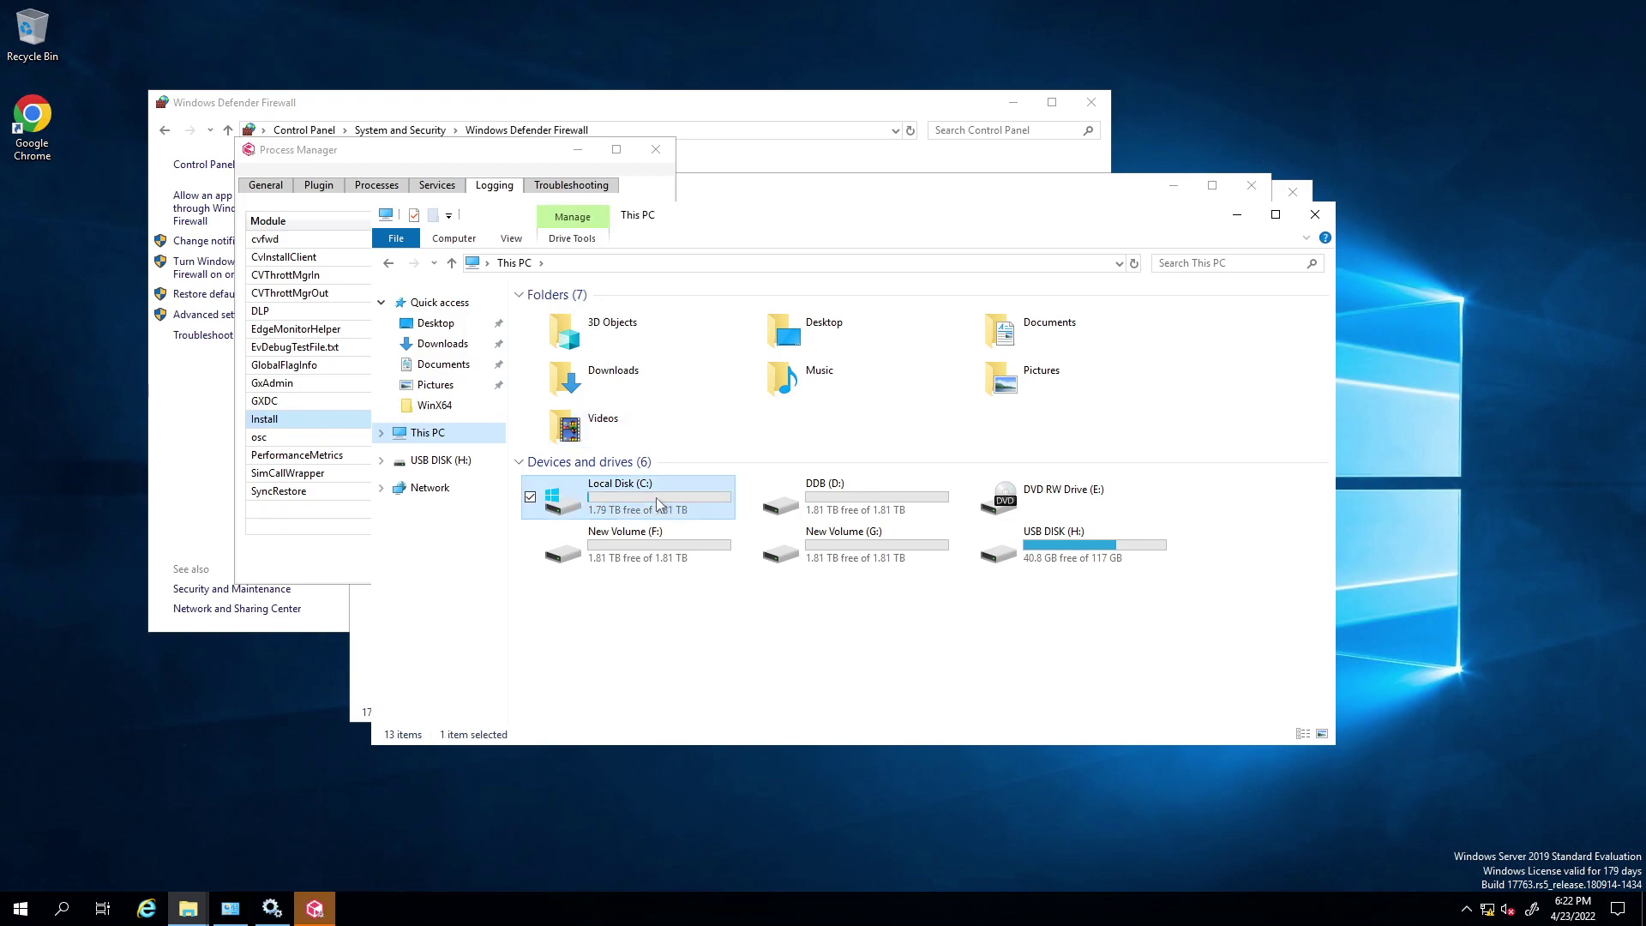
double_click(656, 497)
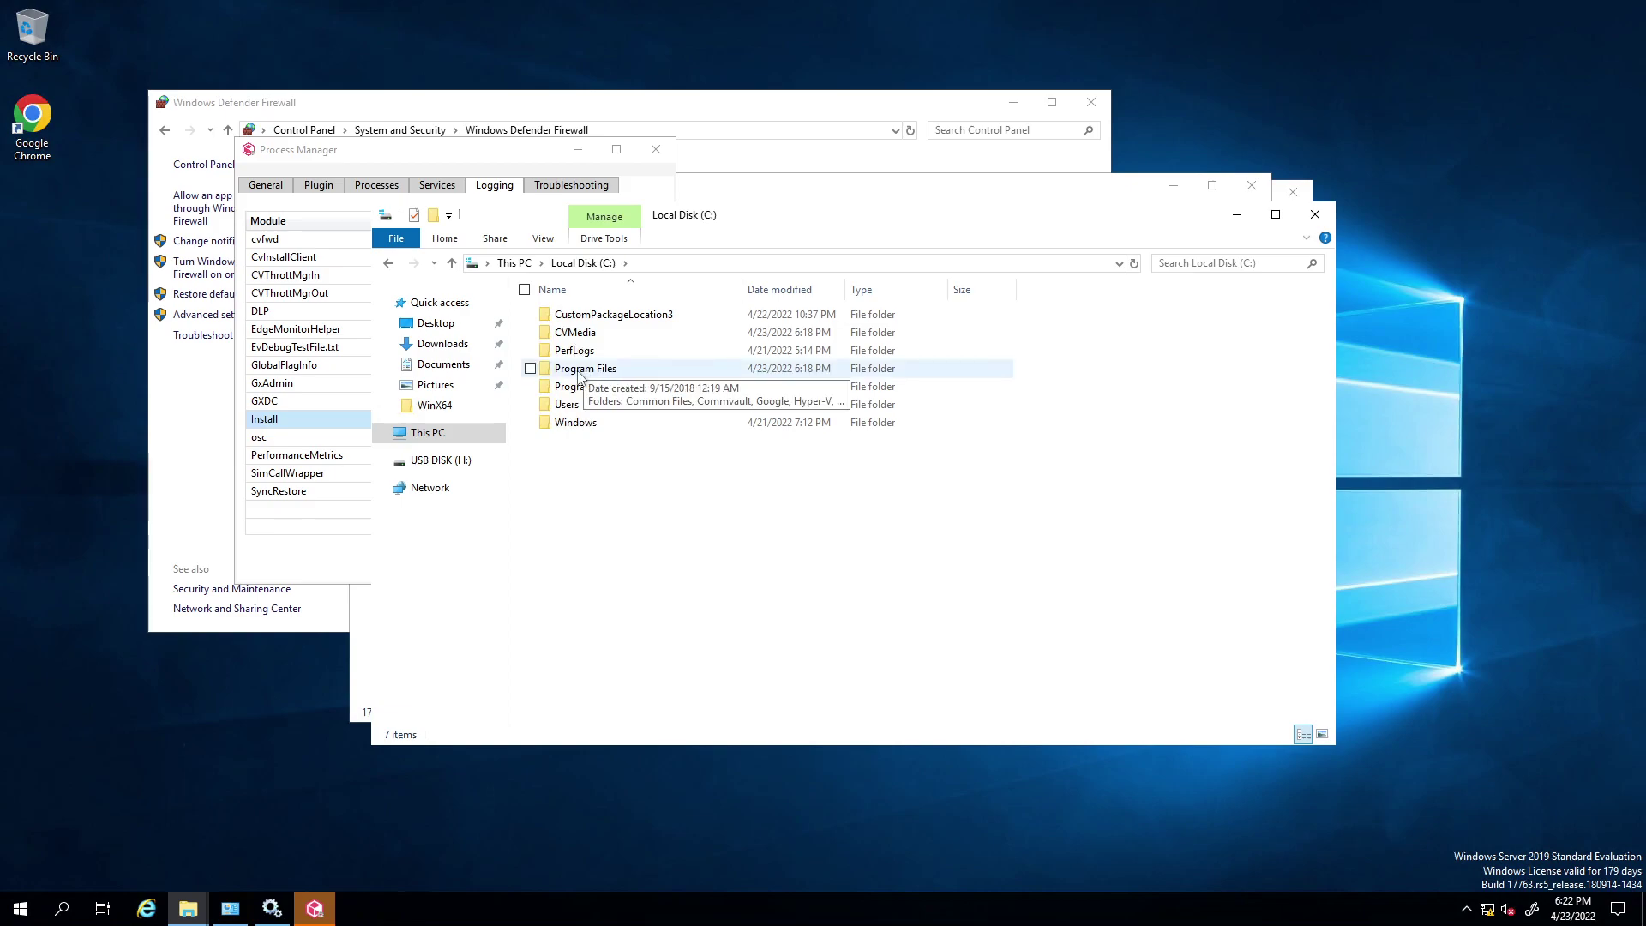
Step: Browse into Program Files\Commvault\ContentStore\Base
double_click(580, 370)
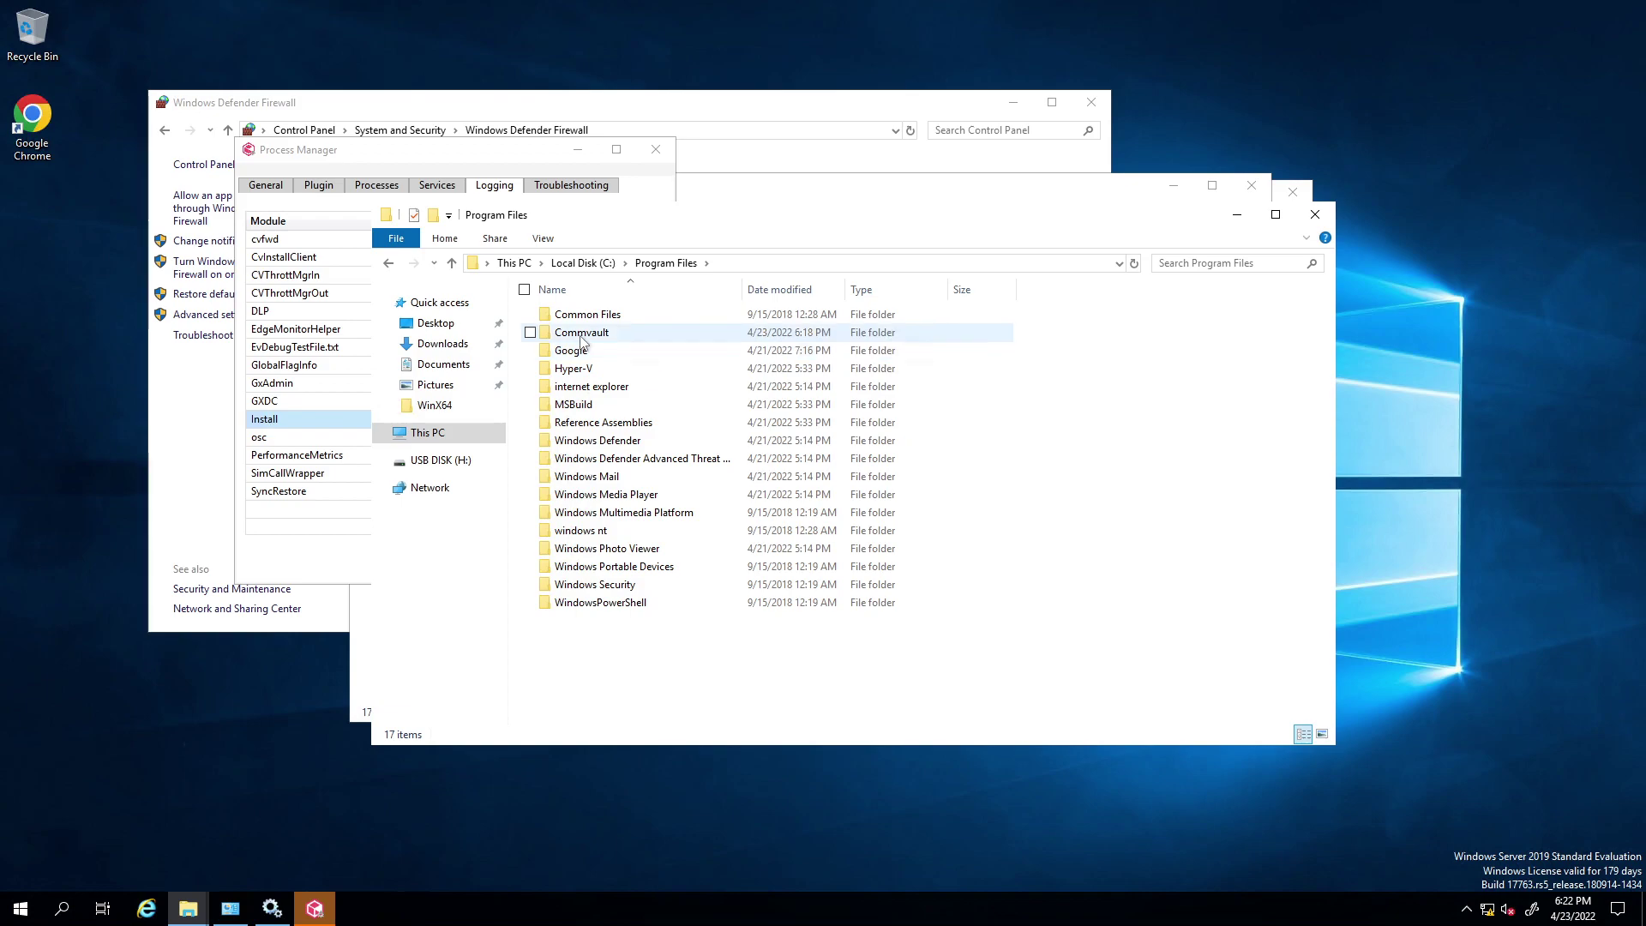
double_click(596, 334)
left_click(600, 319)
double_click(597, 317)
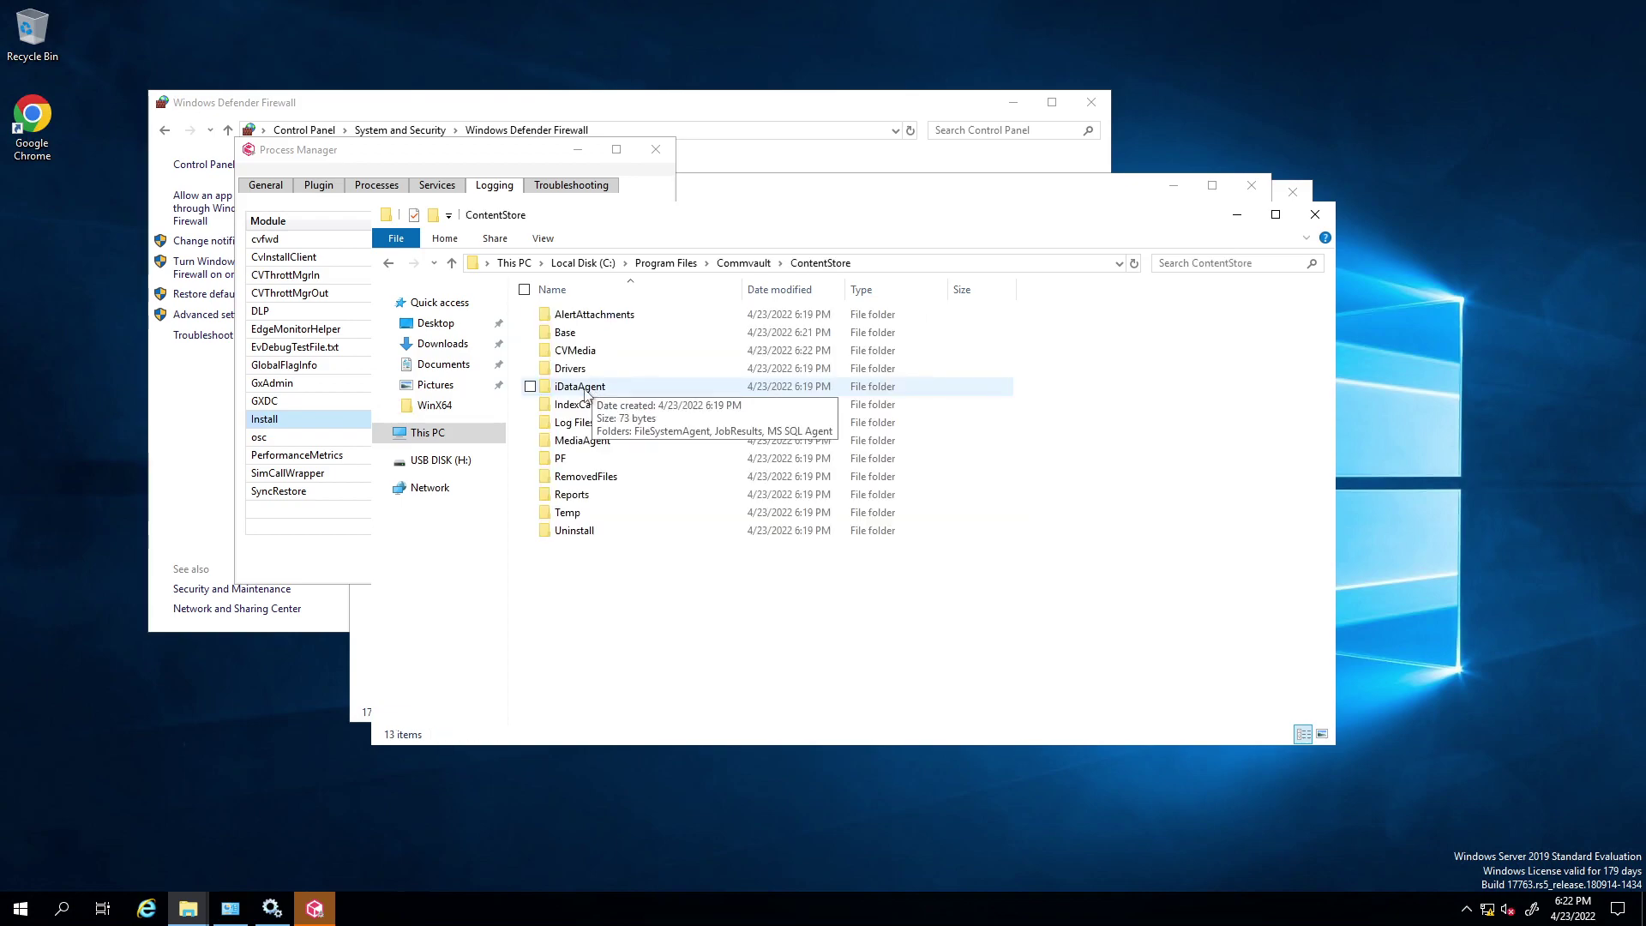
left_click(566, 334)
double_click(566, 334)
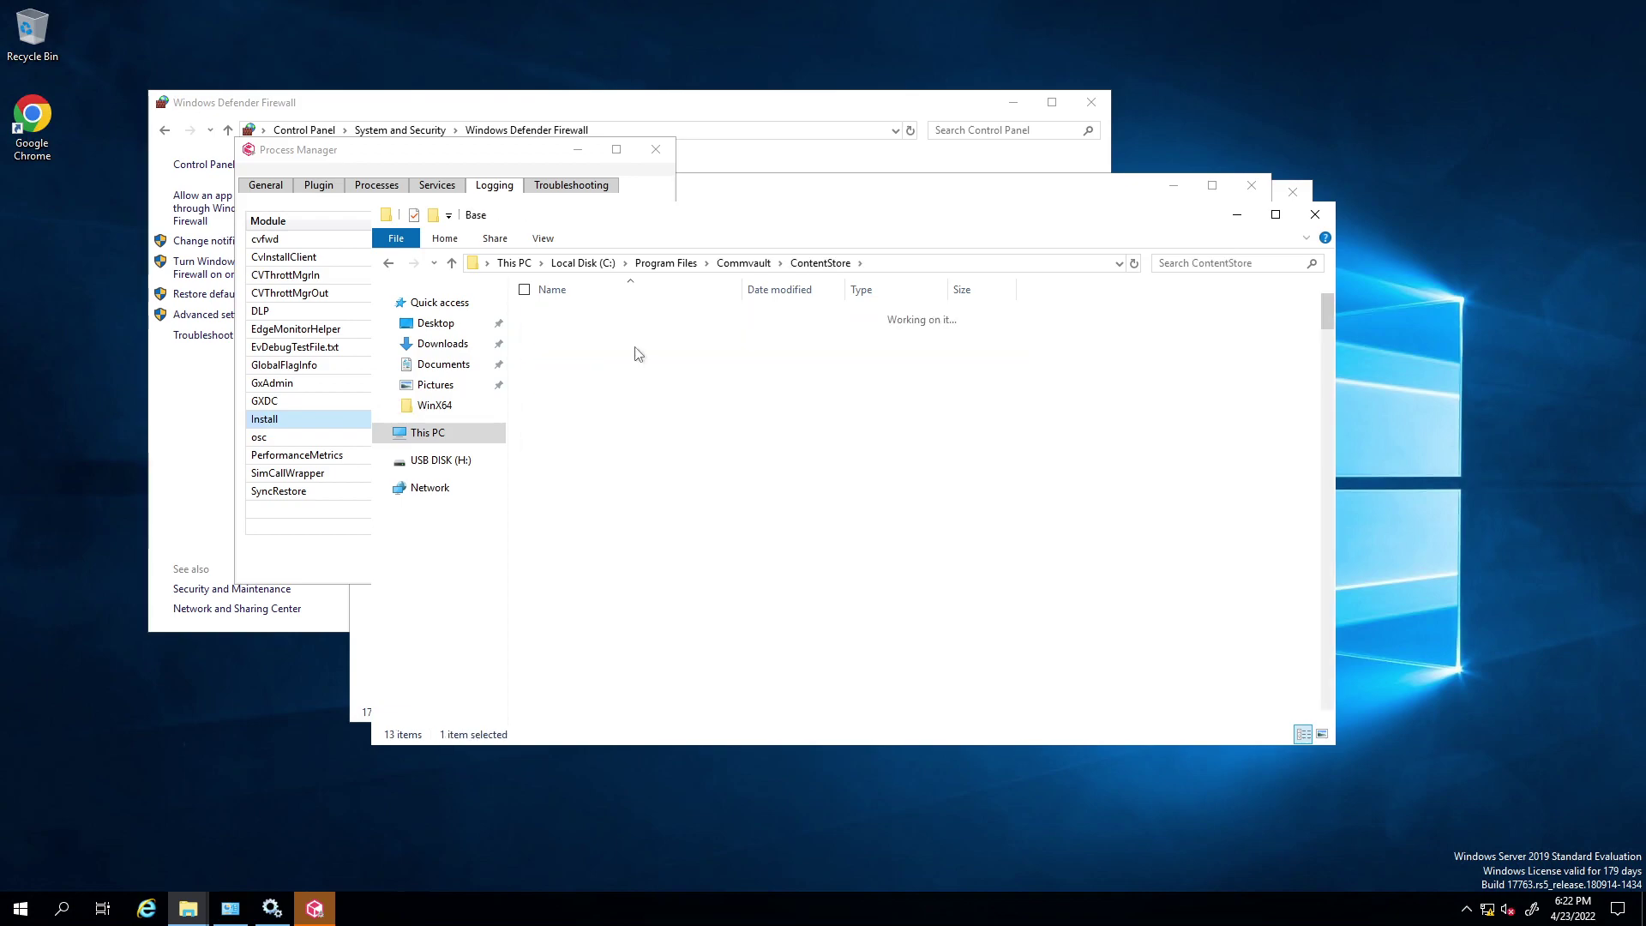
Step: Jump to the GxAdmin application in the Base folder and look over the files around it
left_click(614, 422)
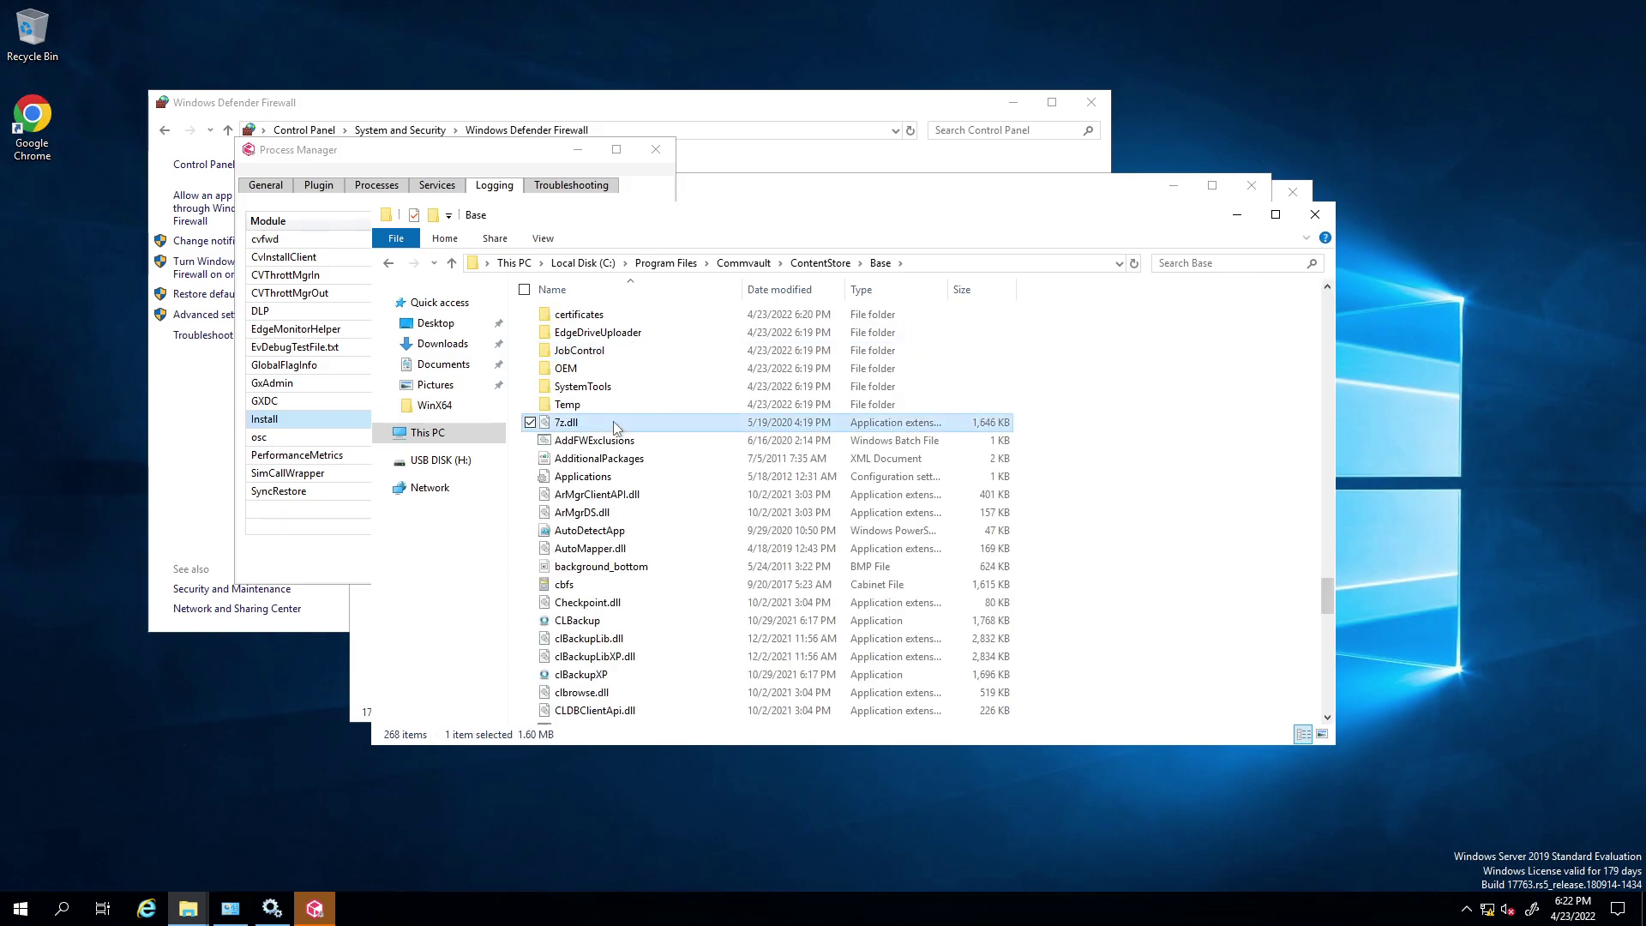
type("gx")
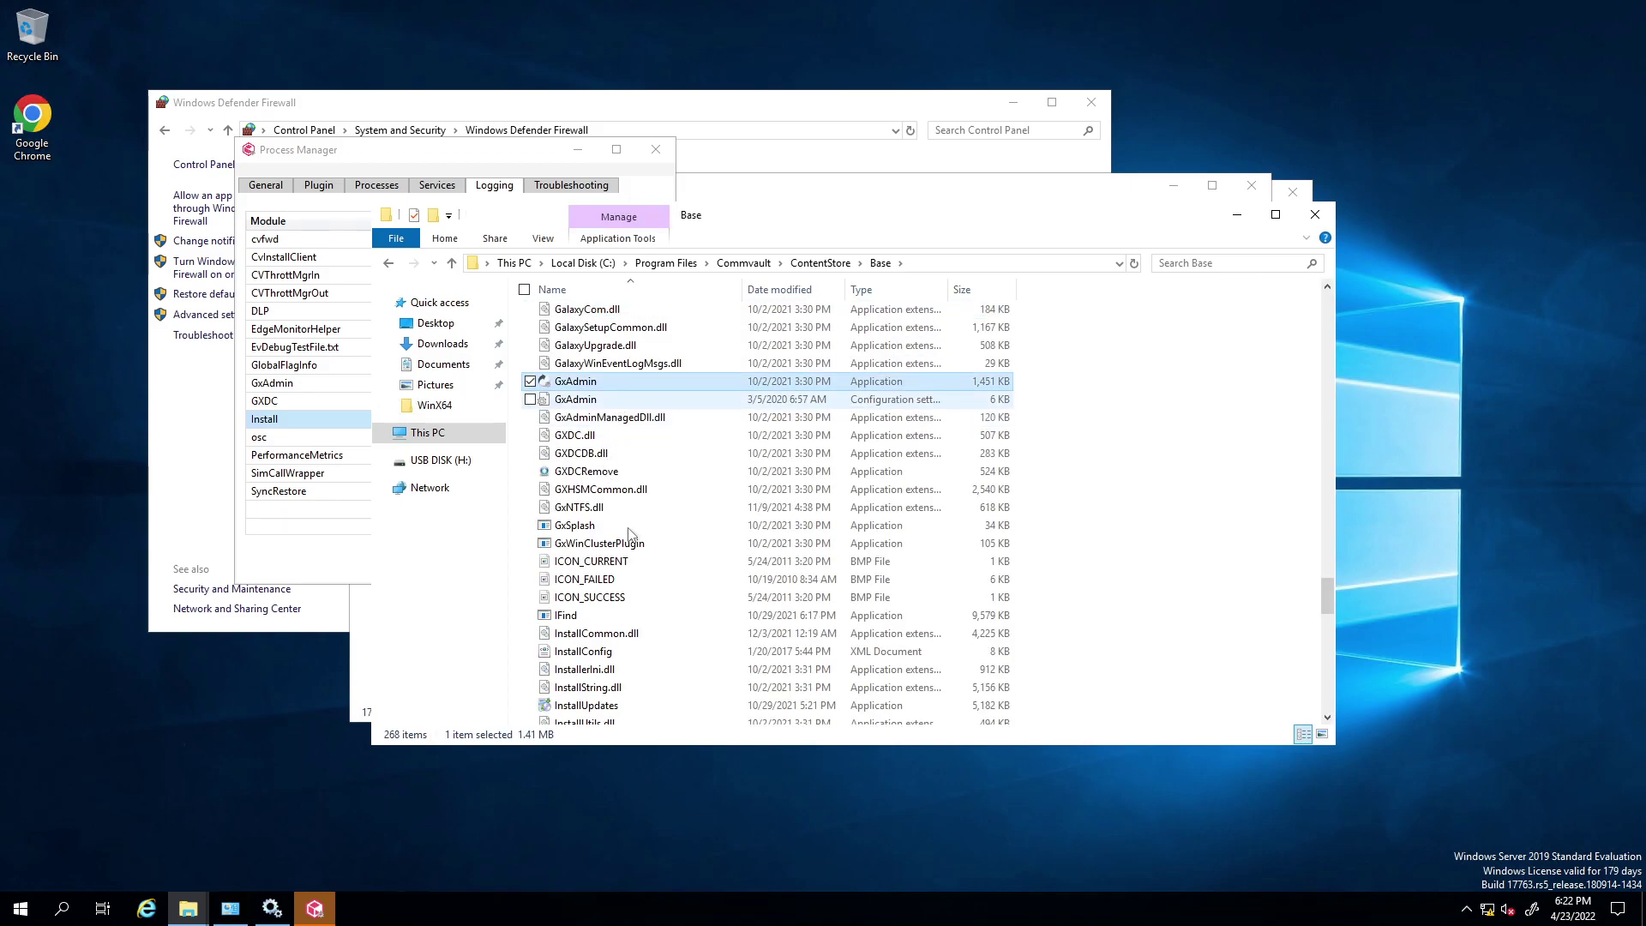
scroll(630, 563, "down", 4)
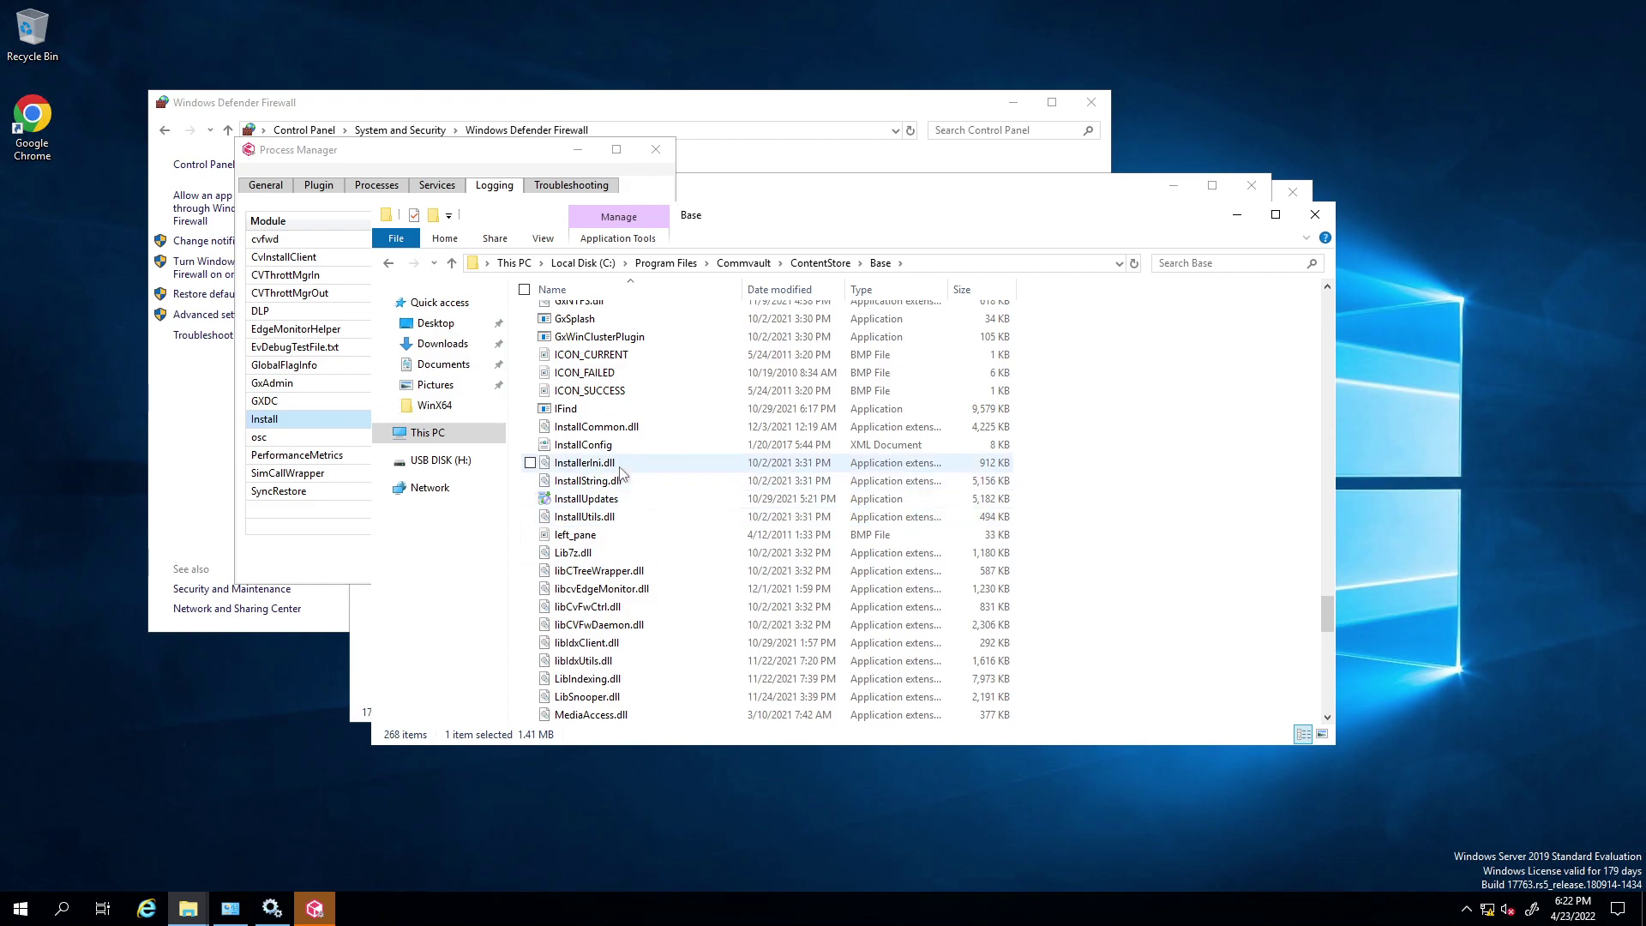
scroll(610, 455, "up", 3)
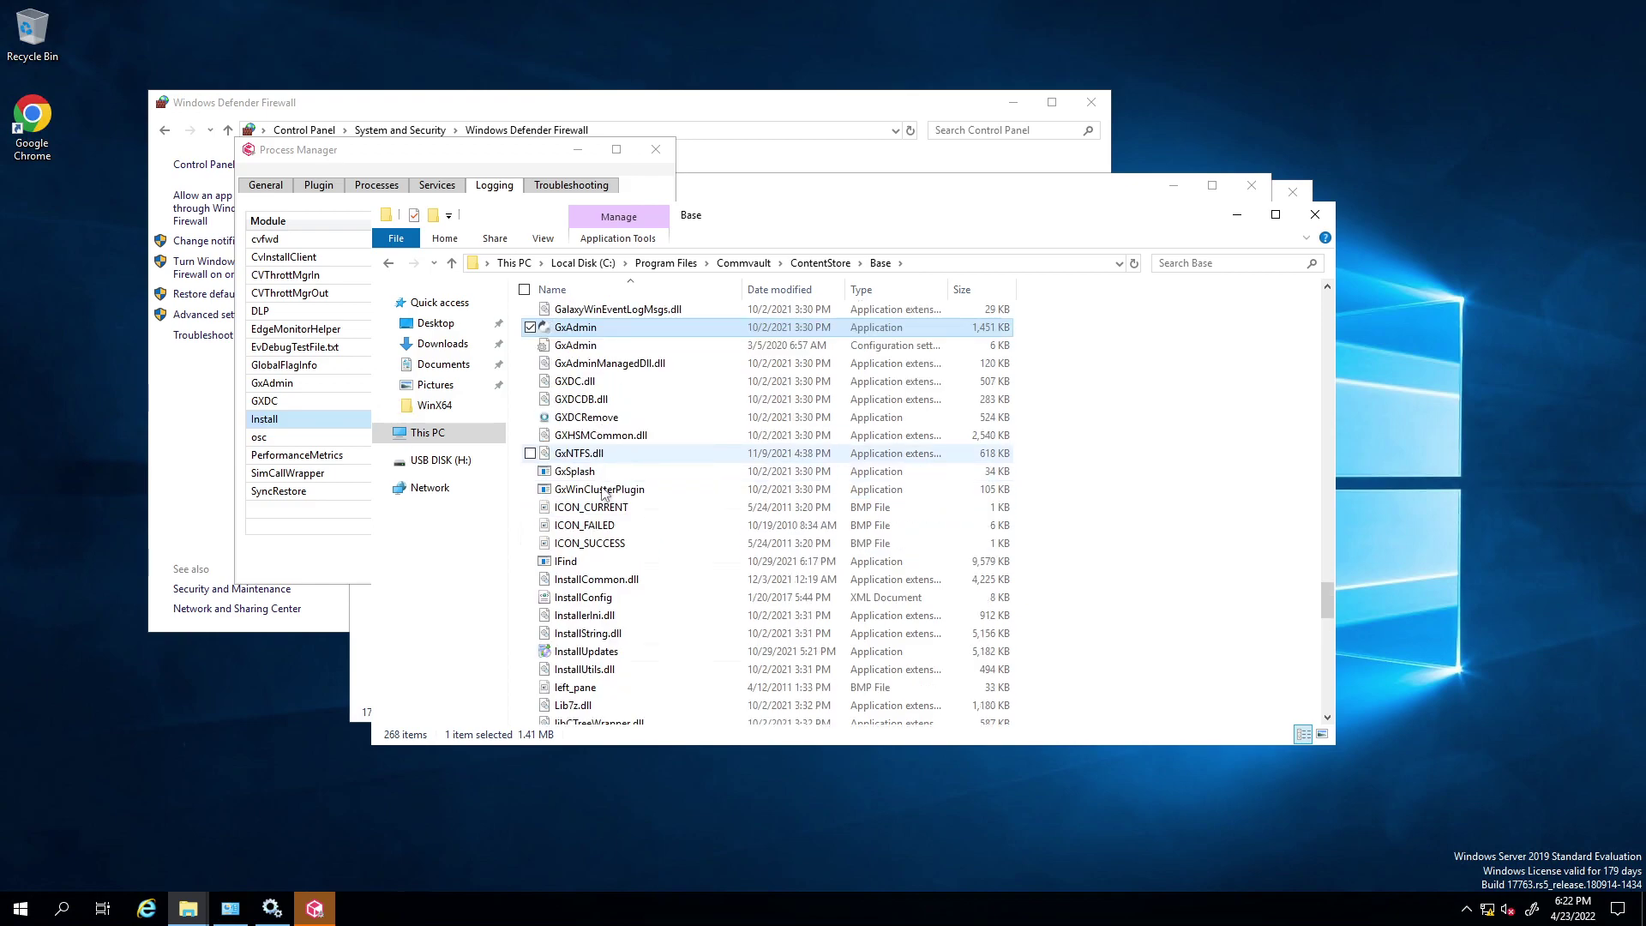
Step: Browse the Base folder's file list above and below GxAdmin, looking for the GxTail application
scroll(642, 553, "up", 3)
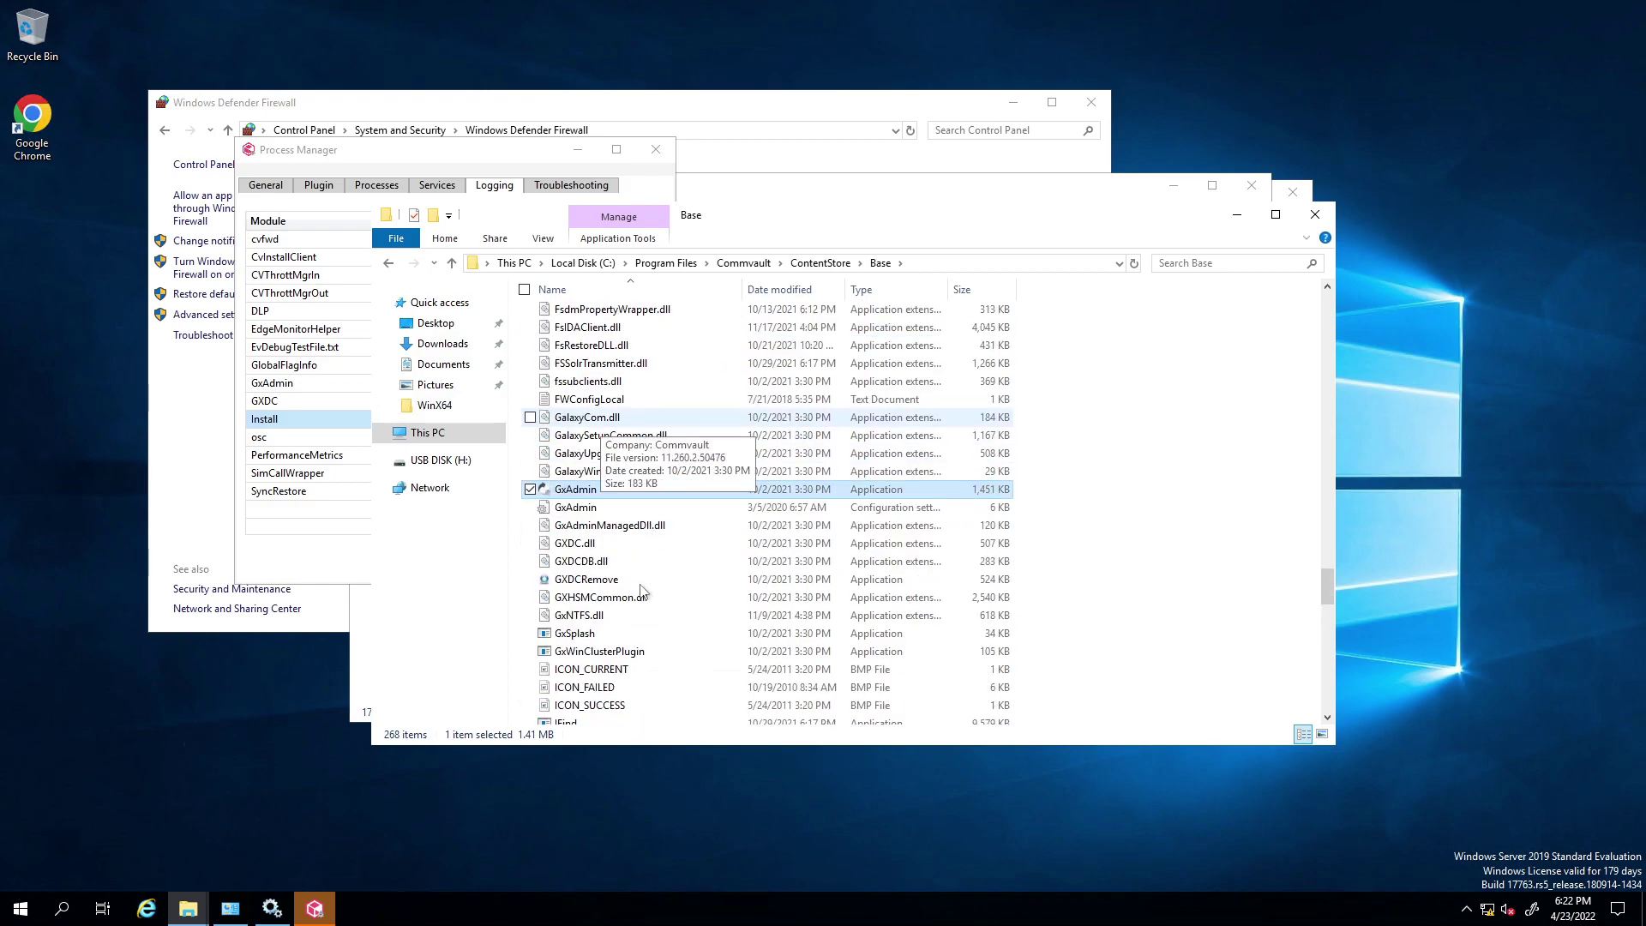
key("q")
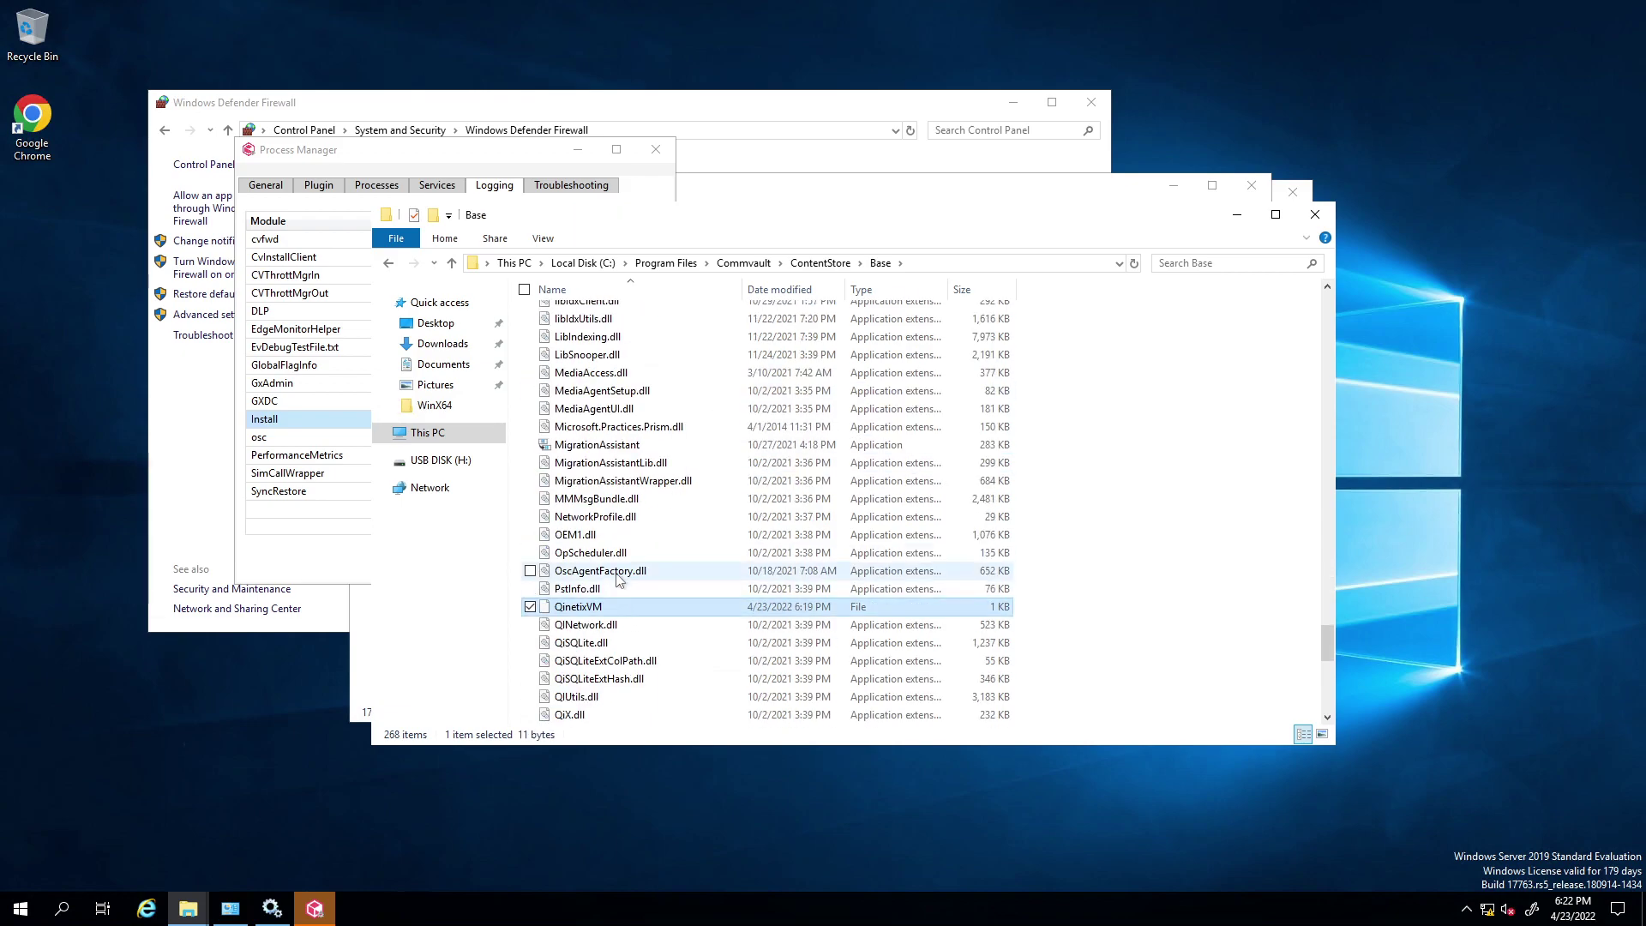
scroll(633, 556, "down", 1)
key("g")
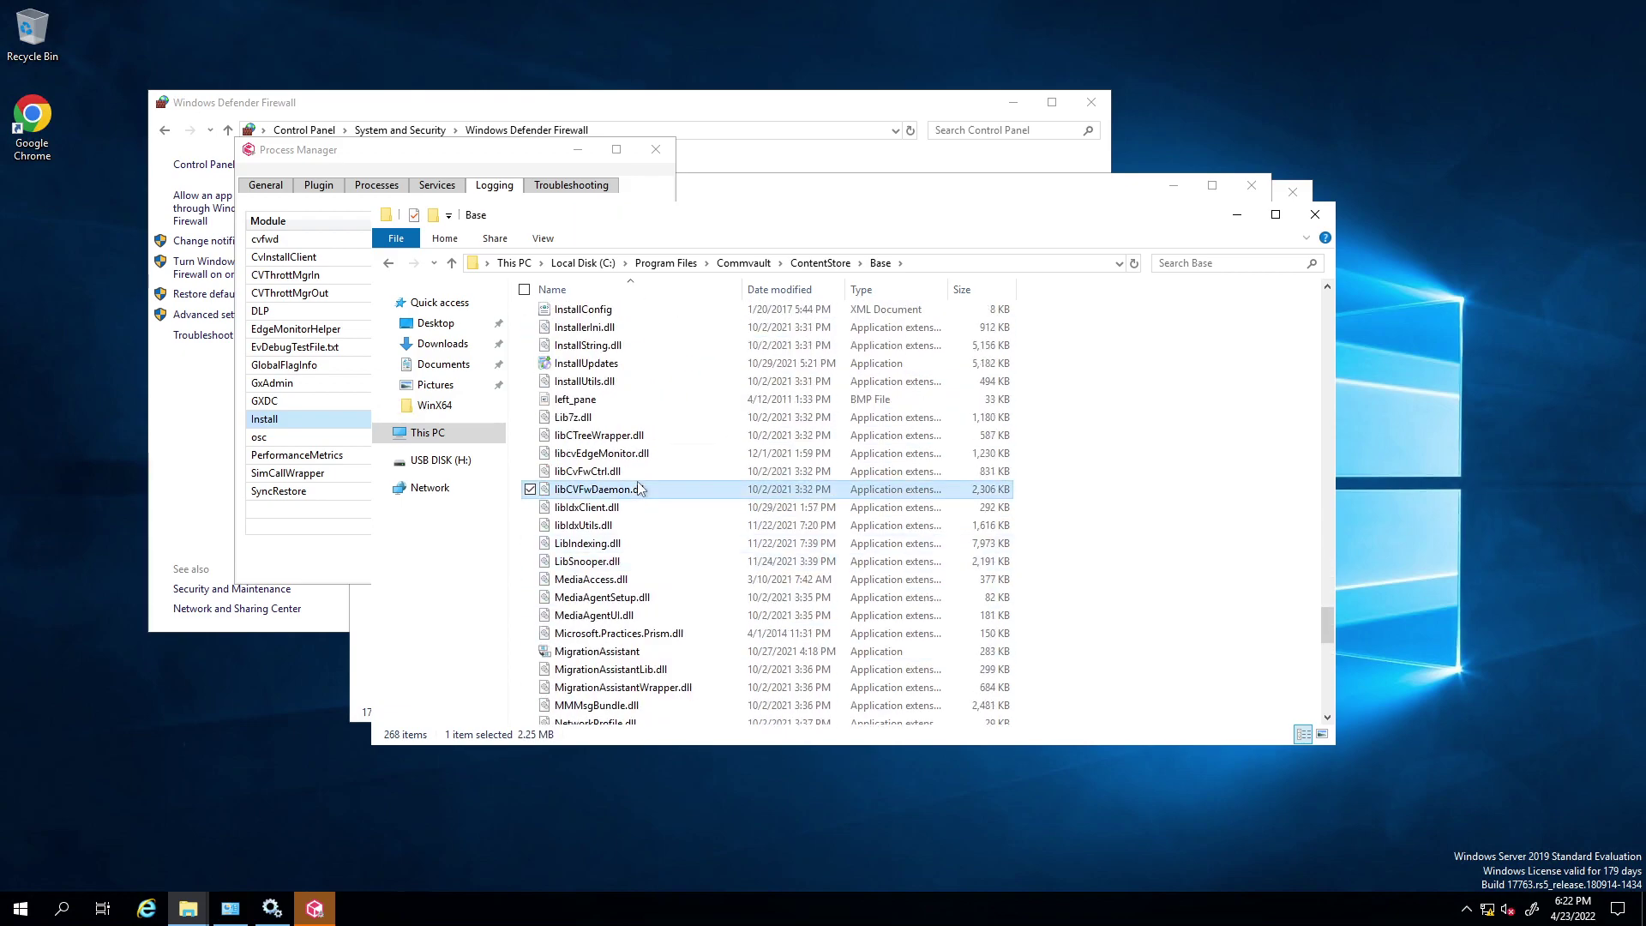
key("x")
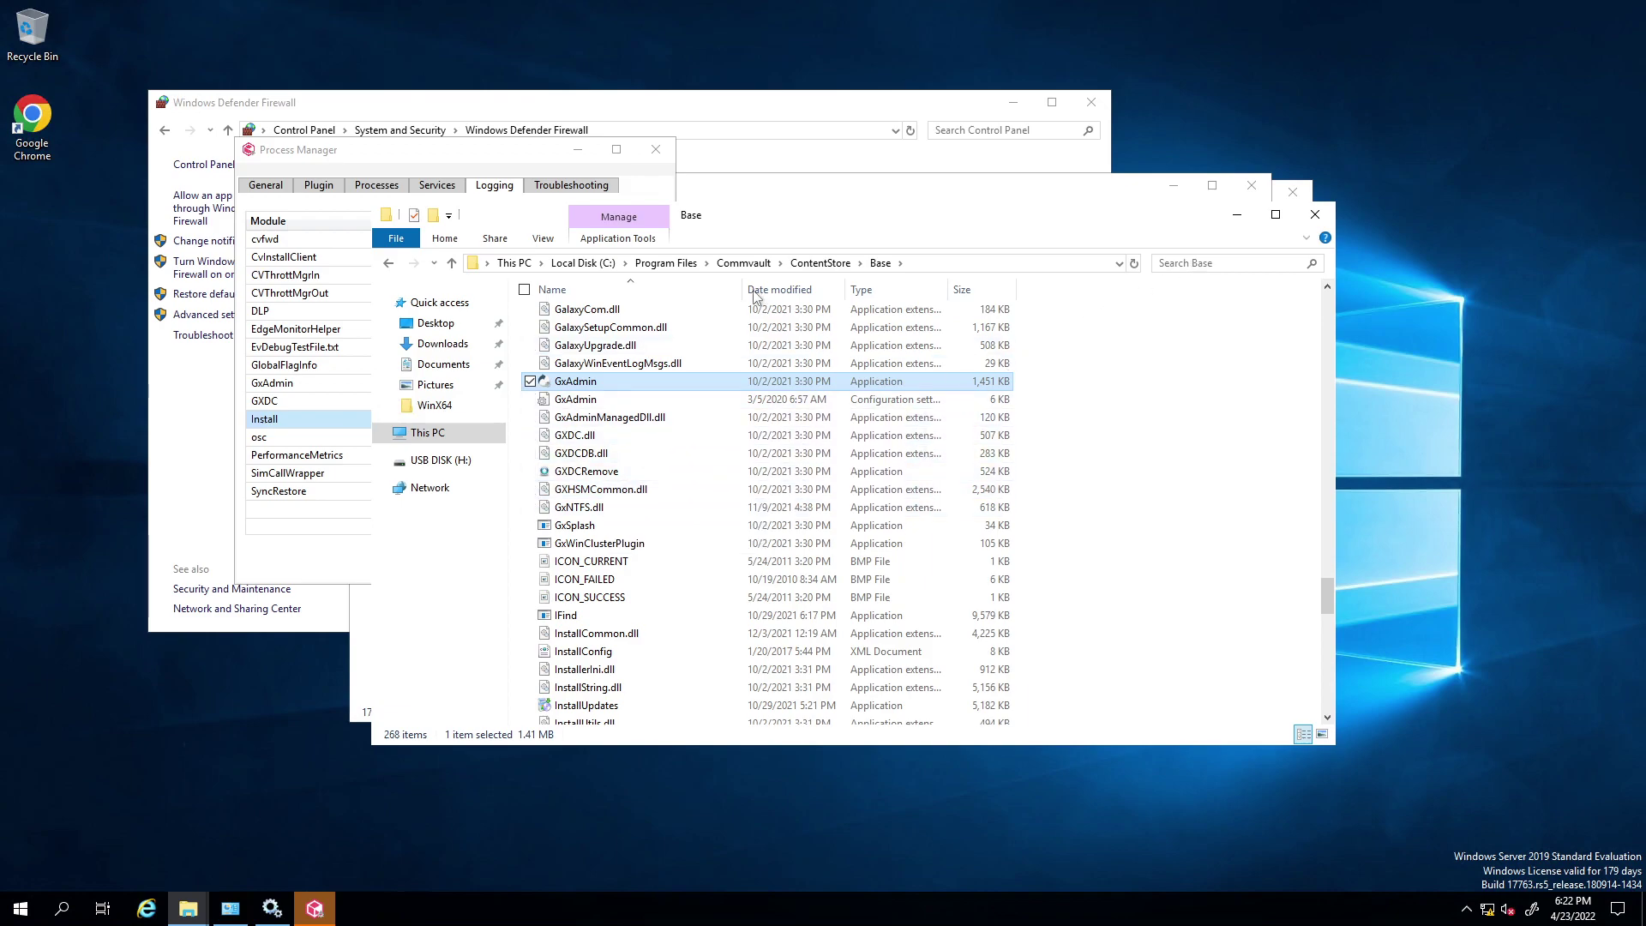
left_click(606, 416)
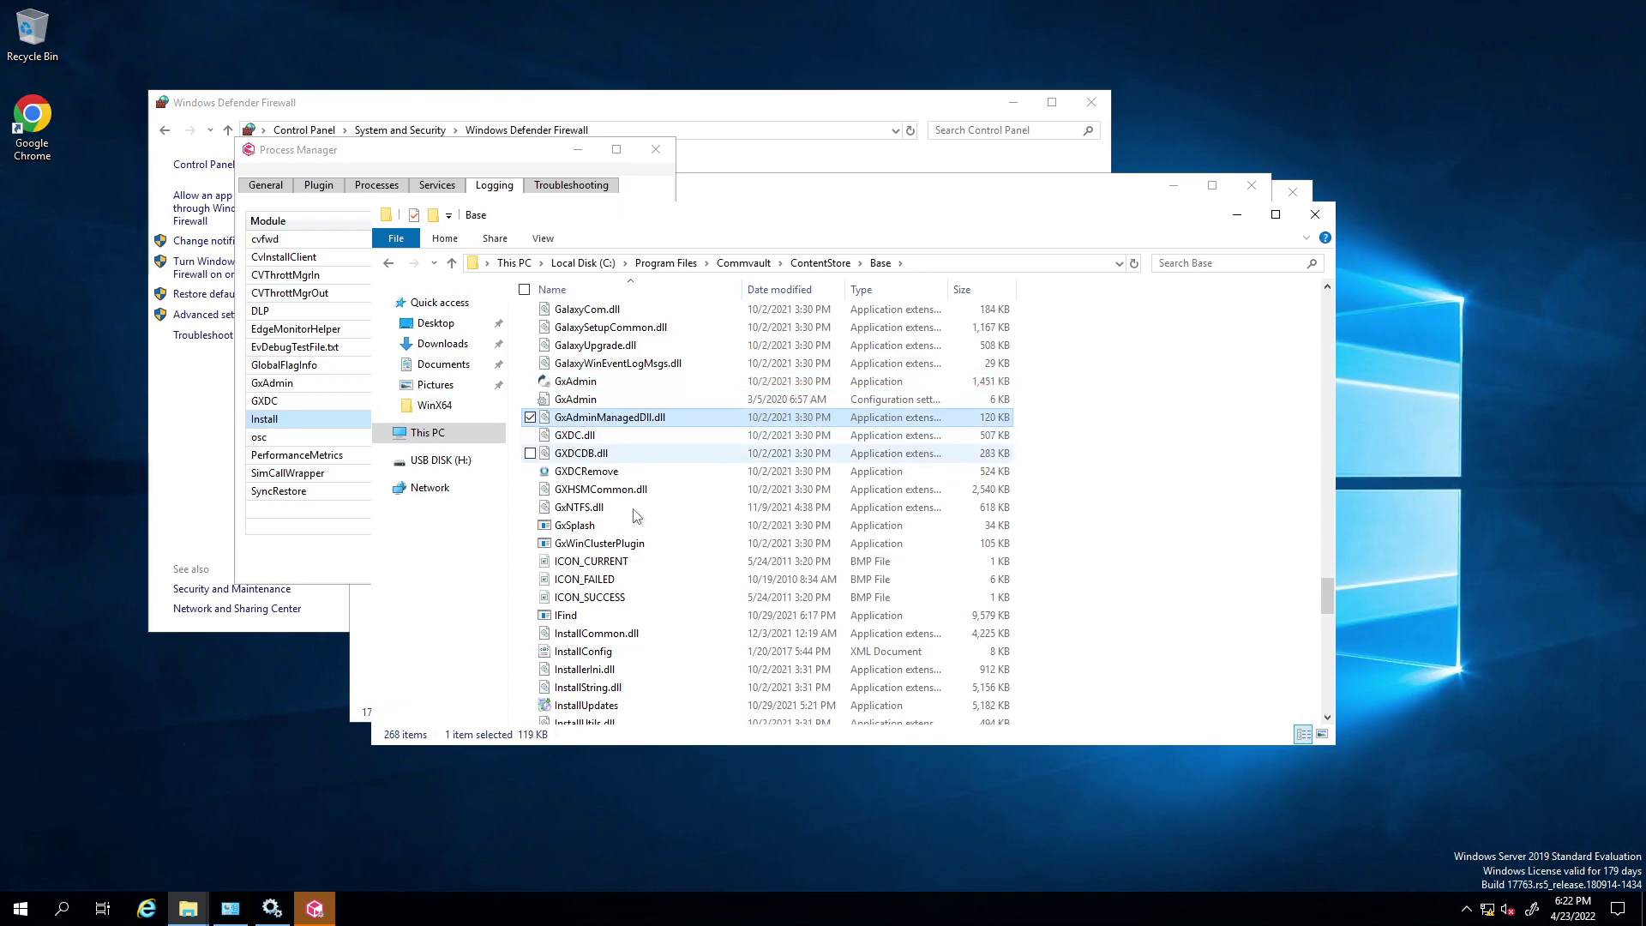
scroll(652, 510, "down", 8)
scroll(636, 508, "up", 13)
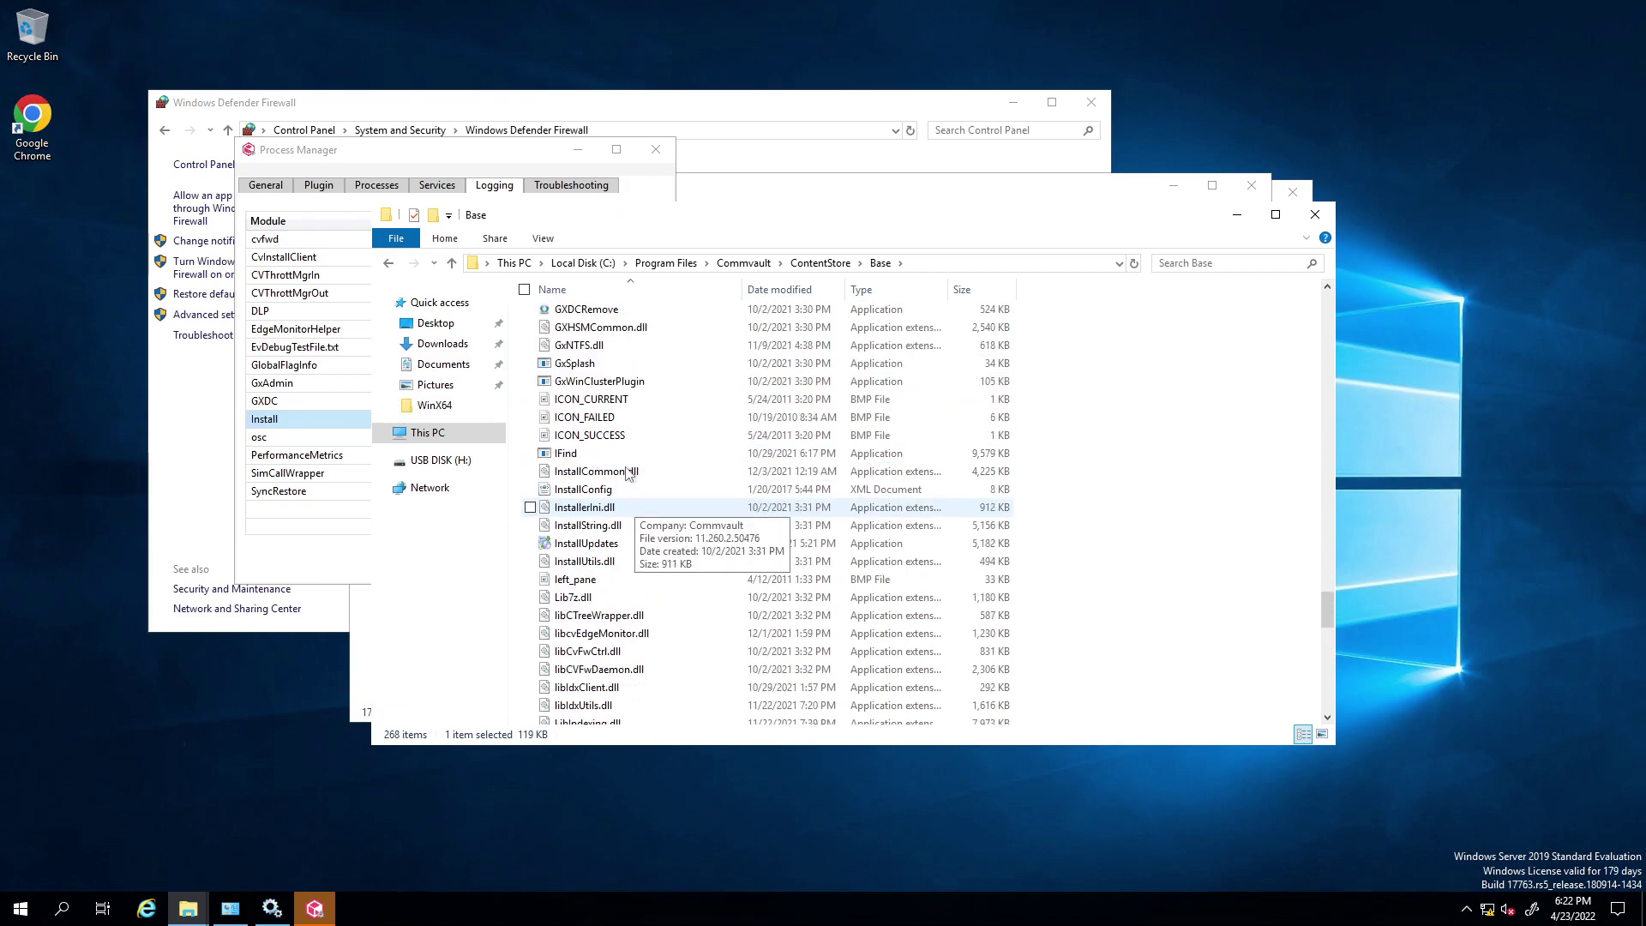
scroll(630, 420, "up", 3)
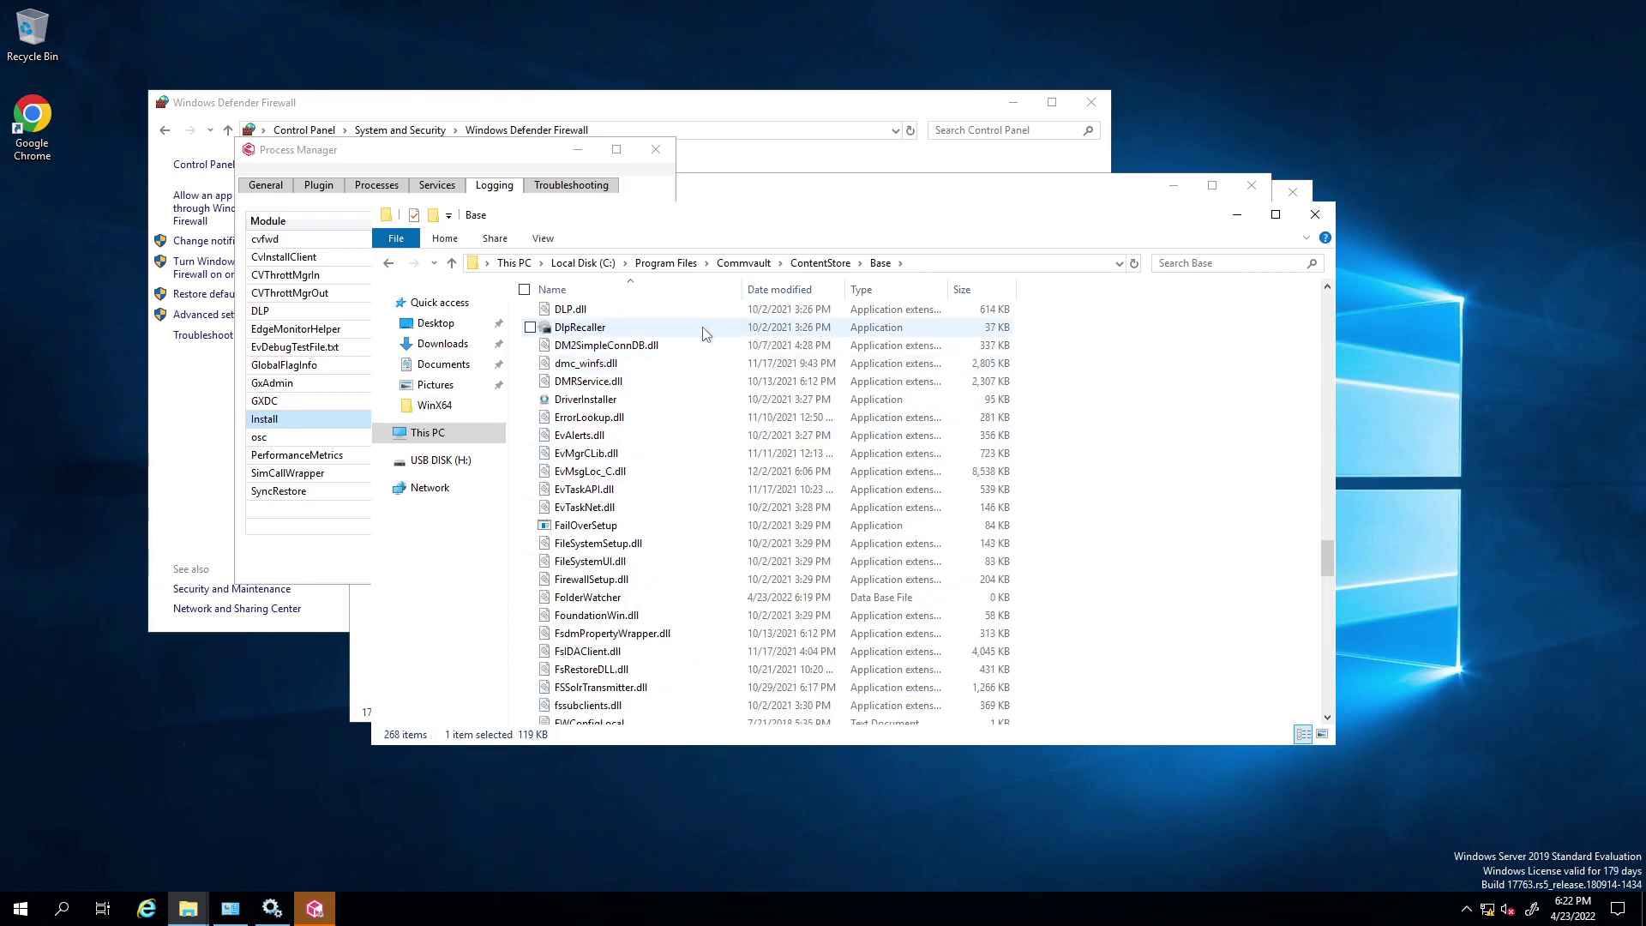
Step: Search the Base folder for "gxtail" and go back to the ContentStore folder
left_click(1187, 263)
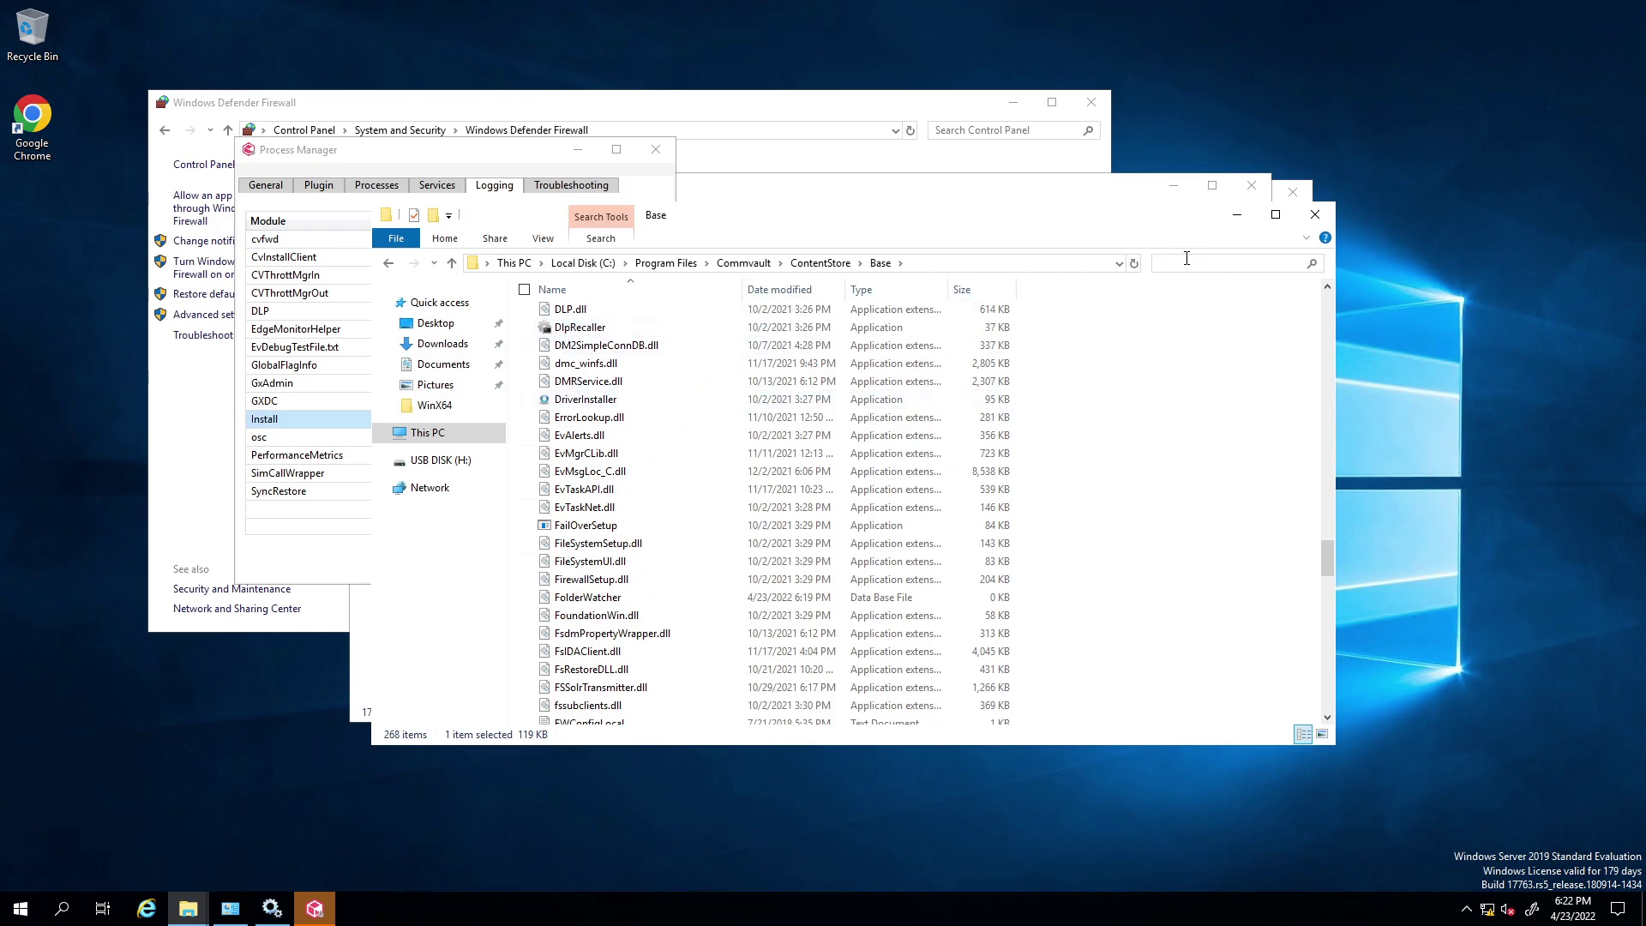
type("gxt")
key("BackSpace")
type("xta")
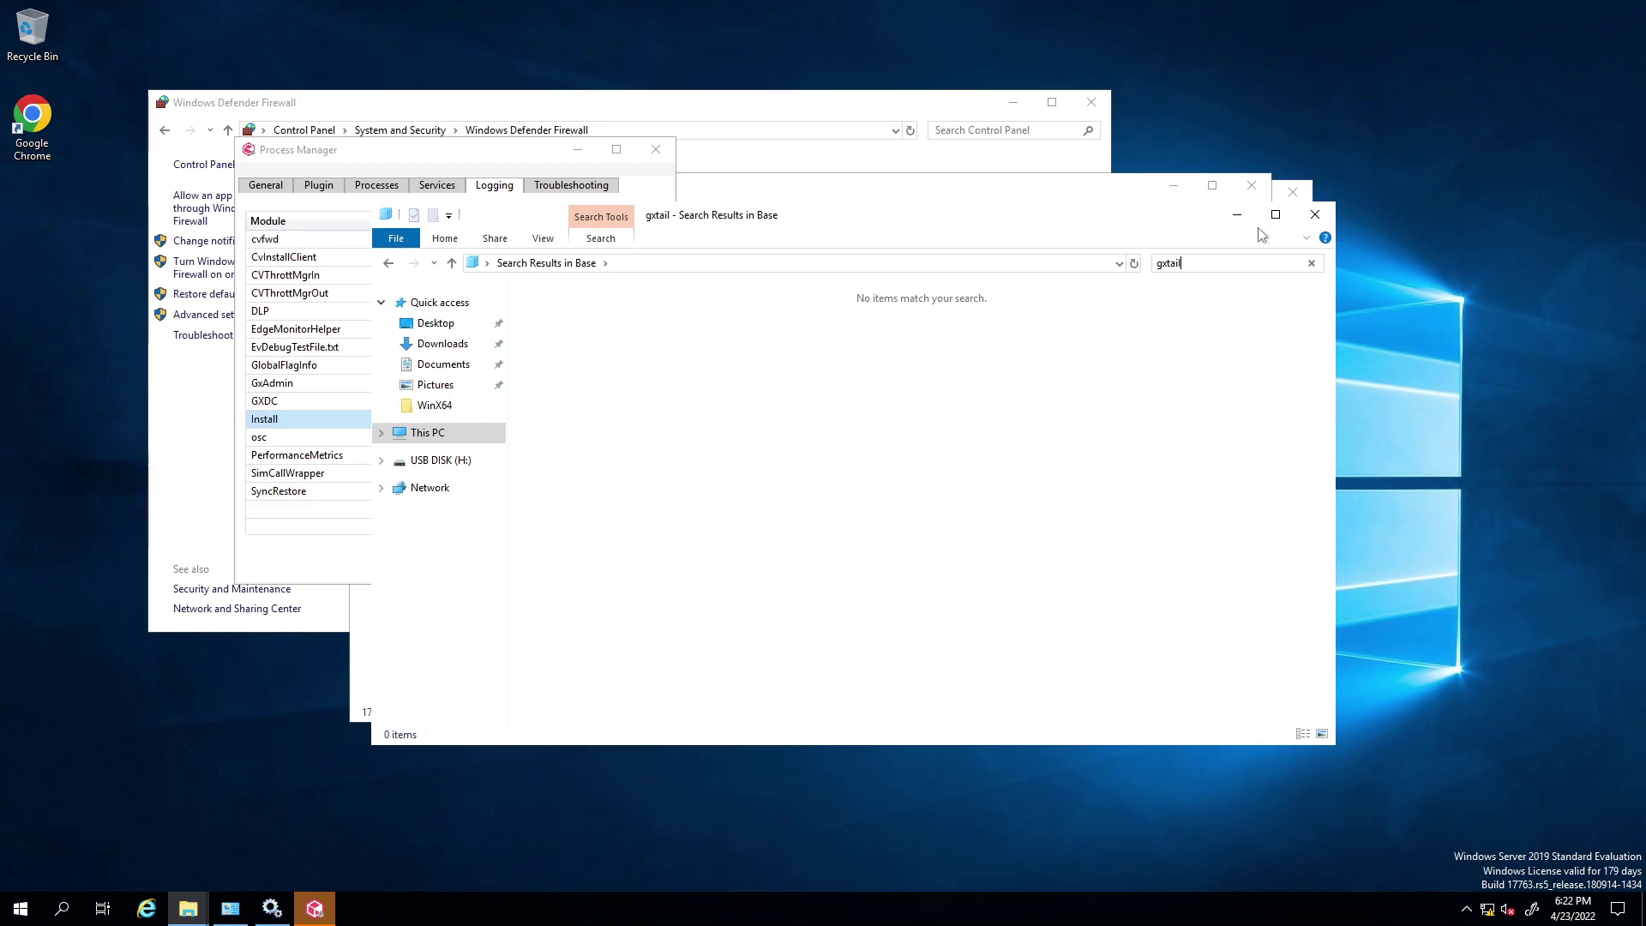
key("alt+Left")
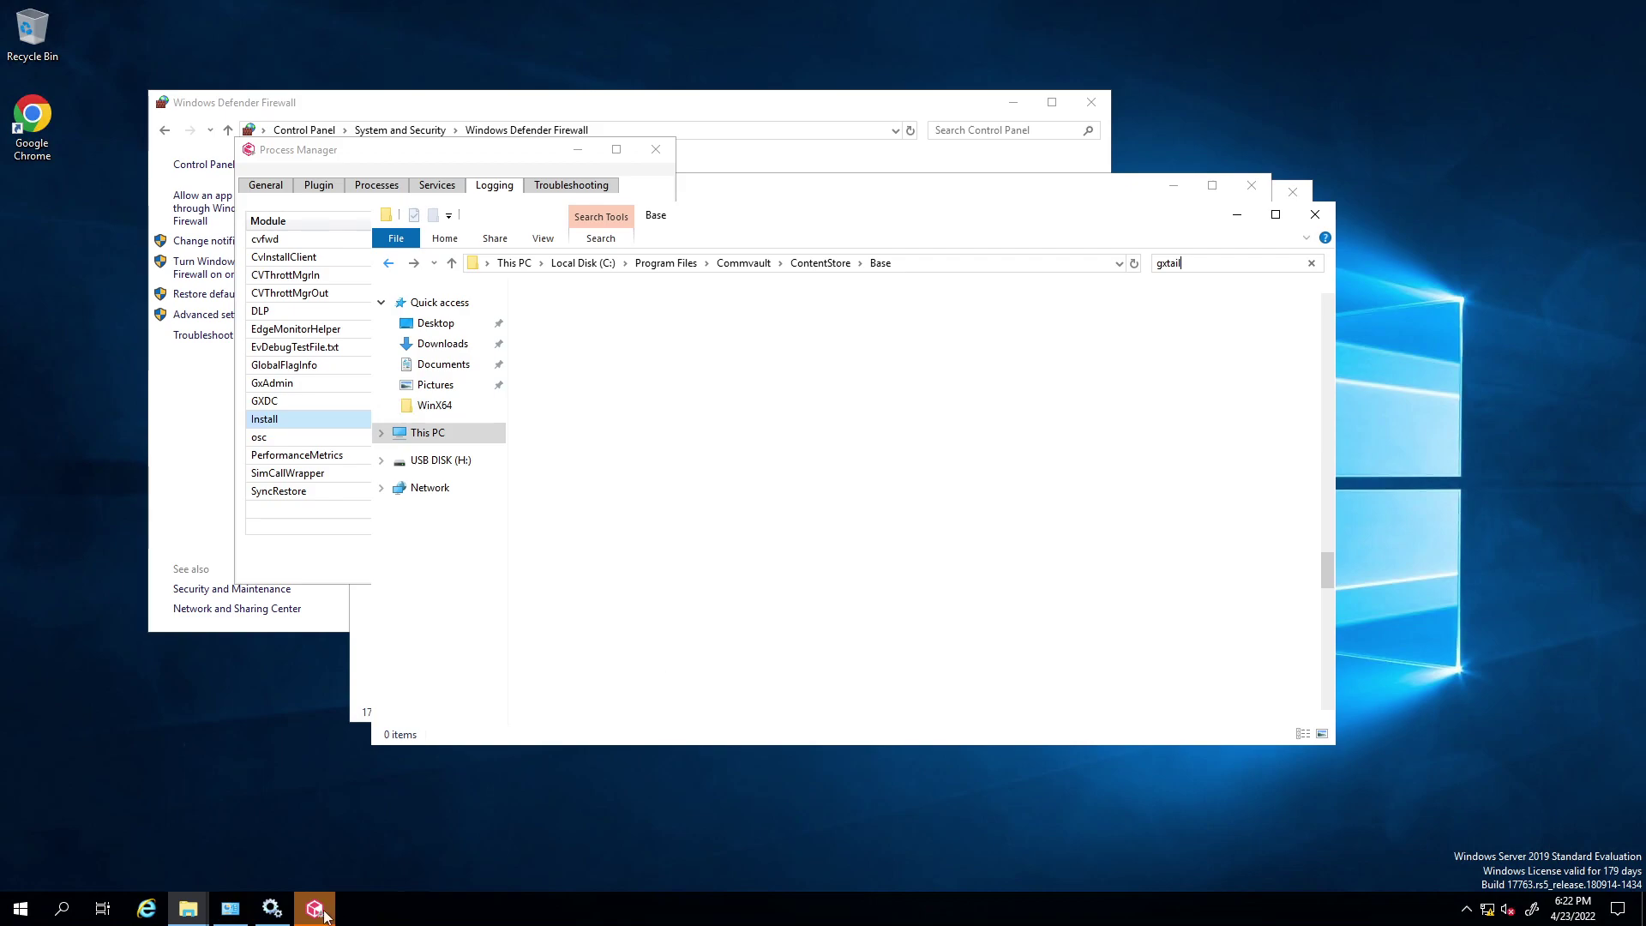
key("alt+Left")
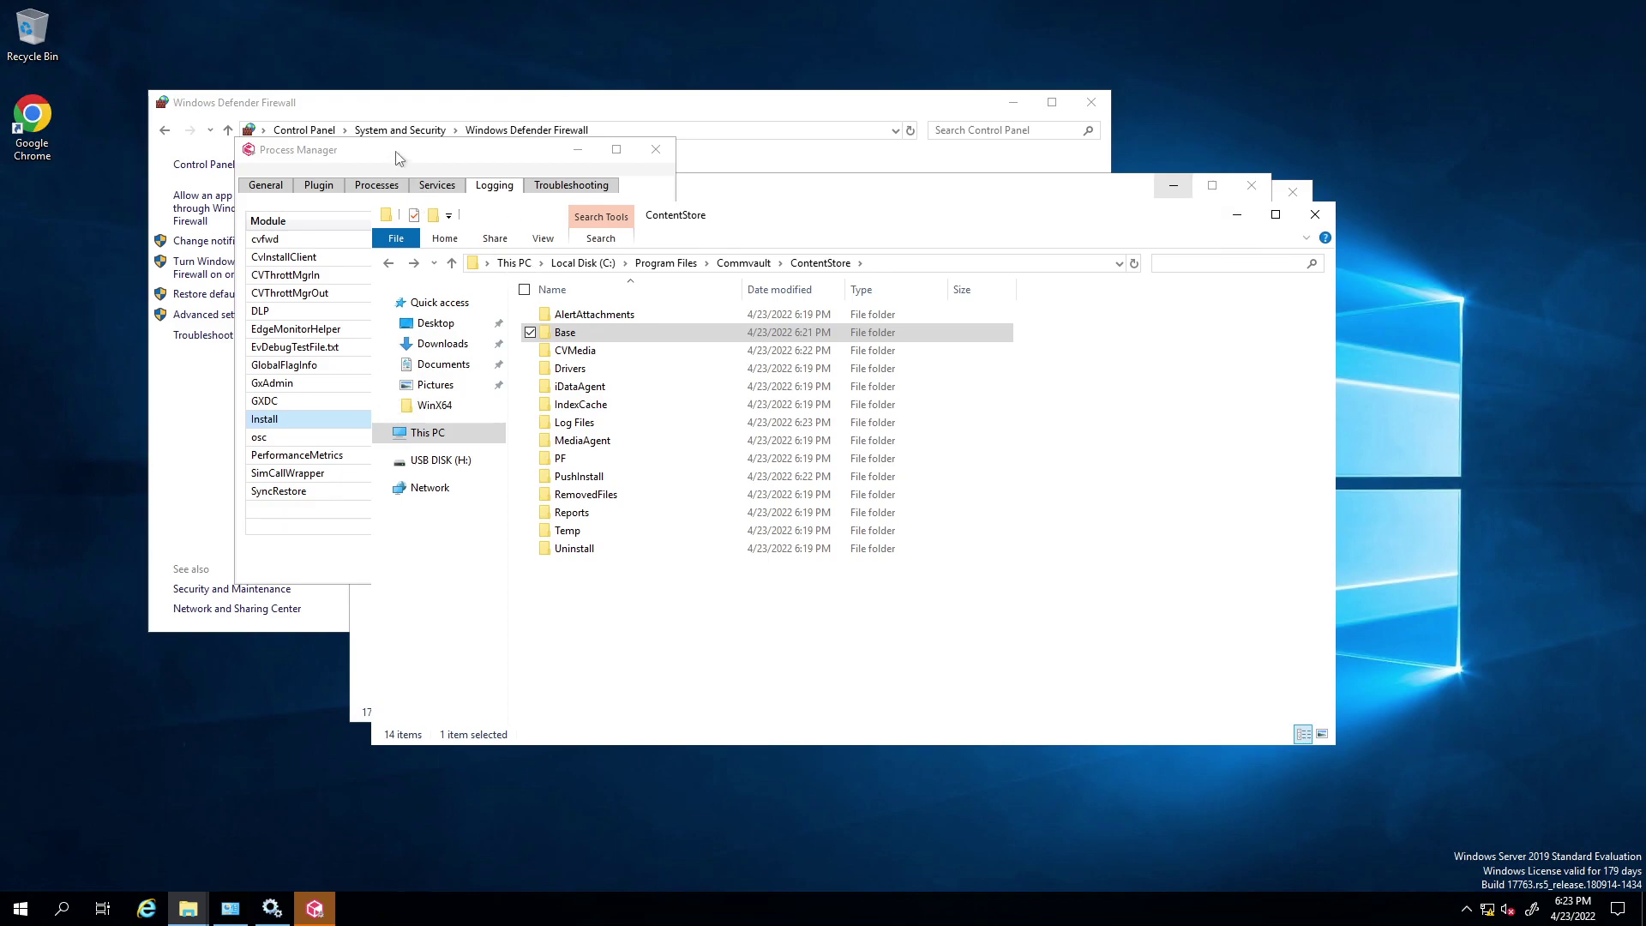
Step: Bring Process Manager to the front and review its plugin, process, service and logging information
left_click_drag(398, 154, 408, 120)
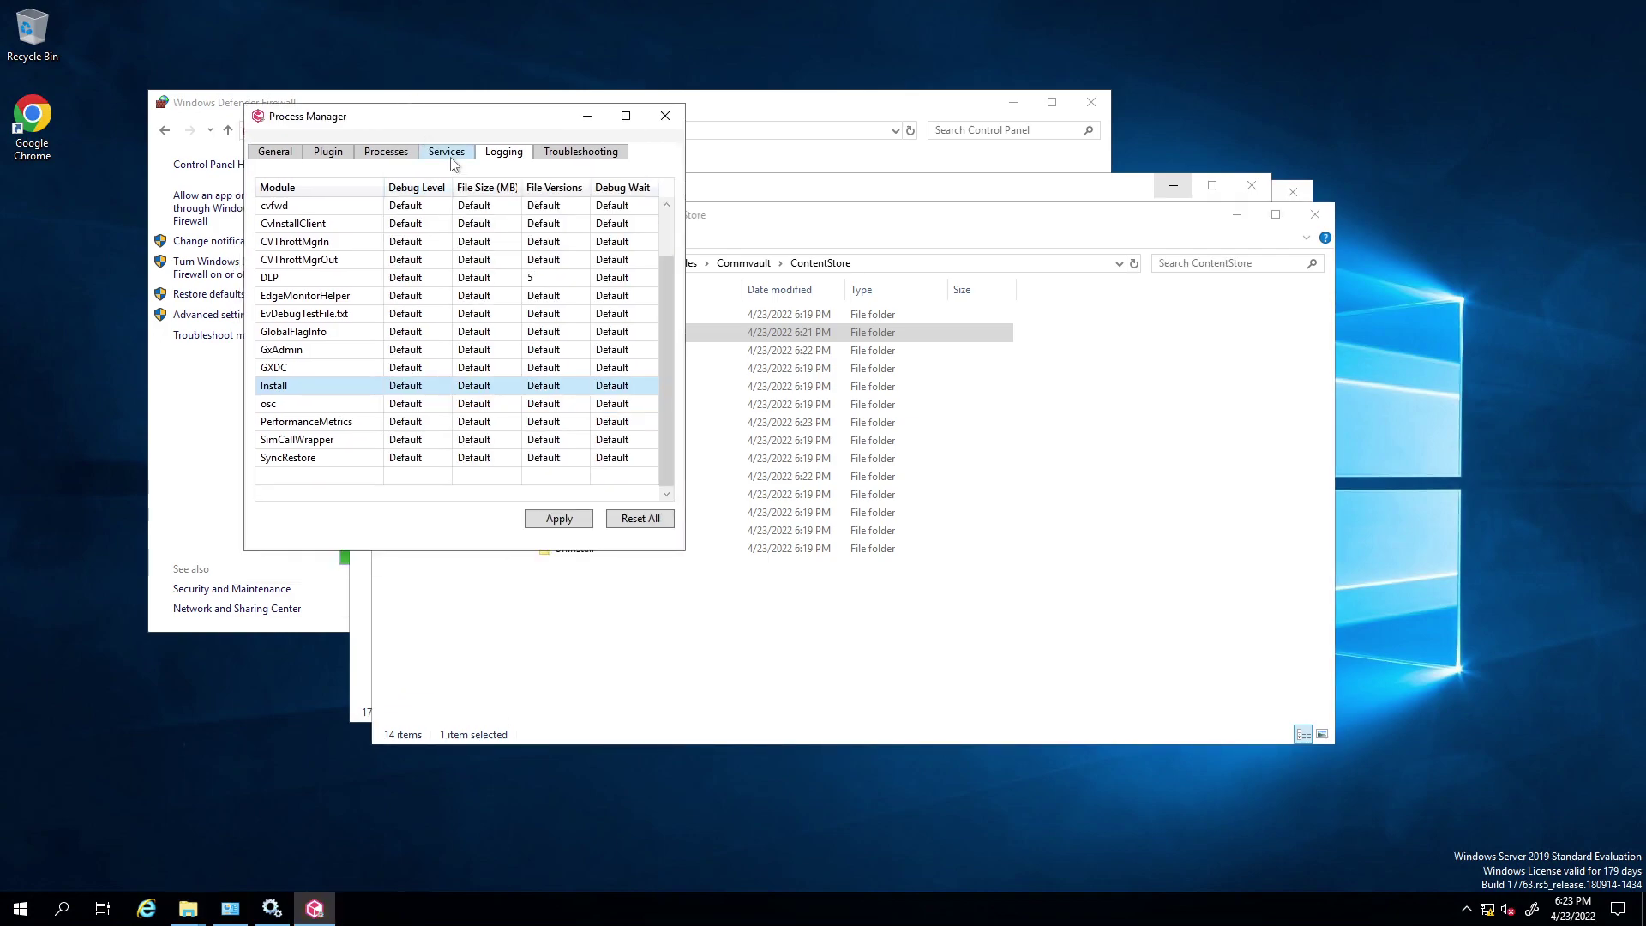
left_click(431, 156)
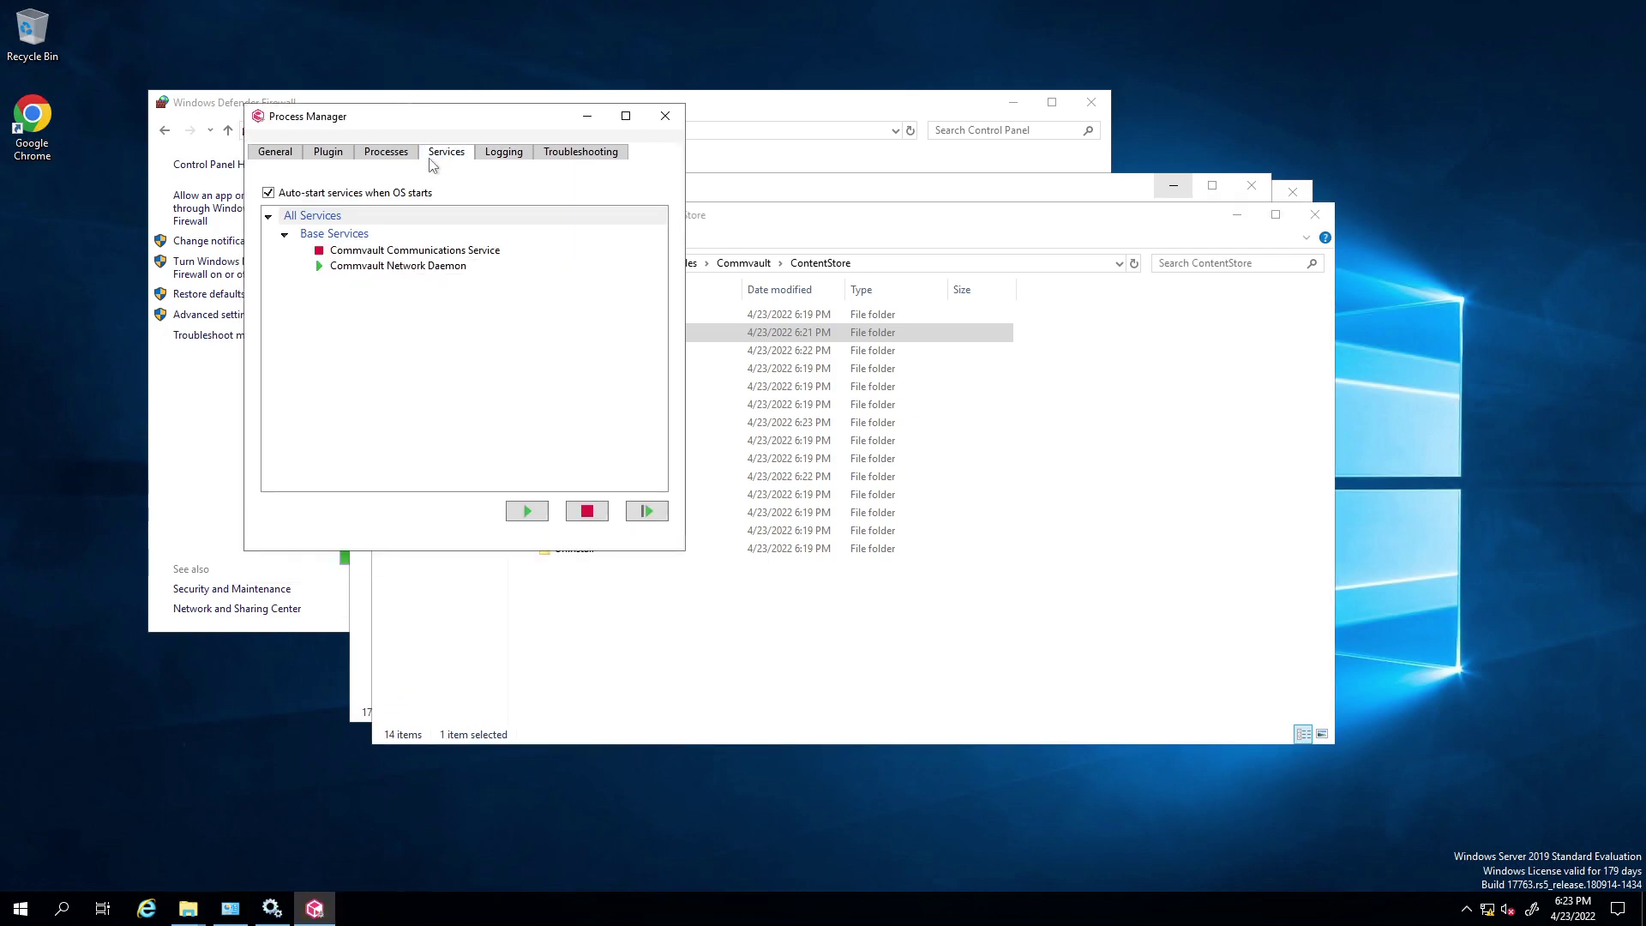
left_click(383, 163)
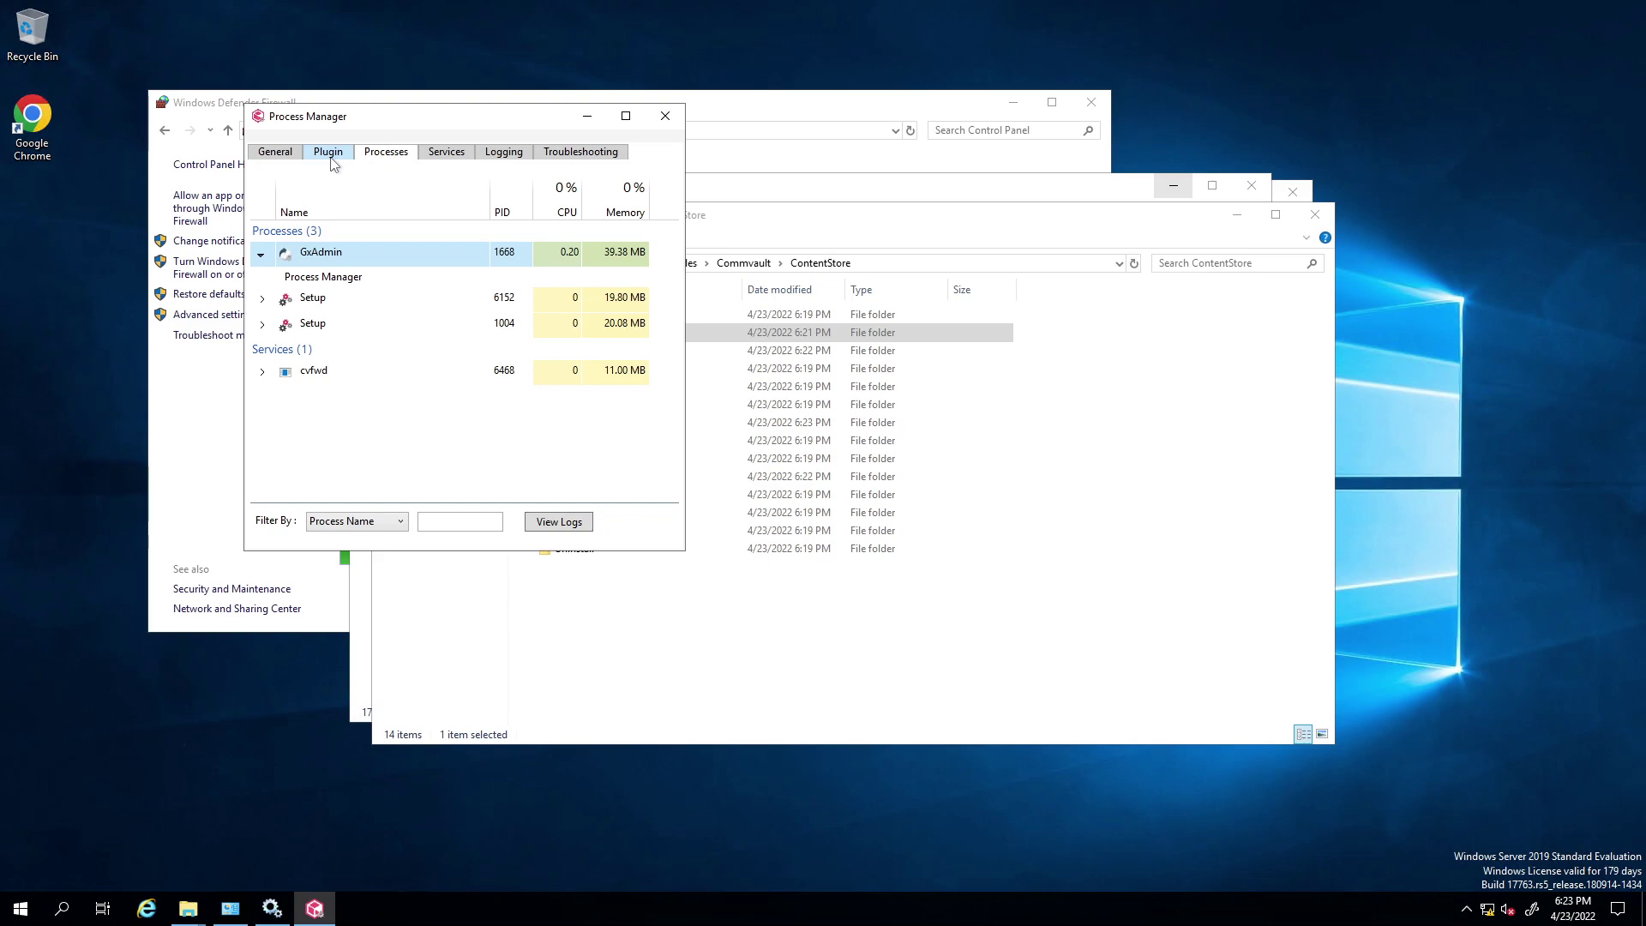
left_click(333, 163)
left_click(383, 163)
left_click(439, 158)
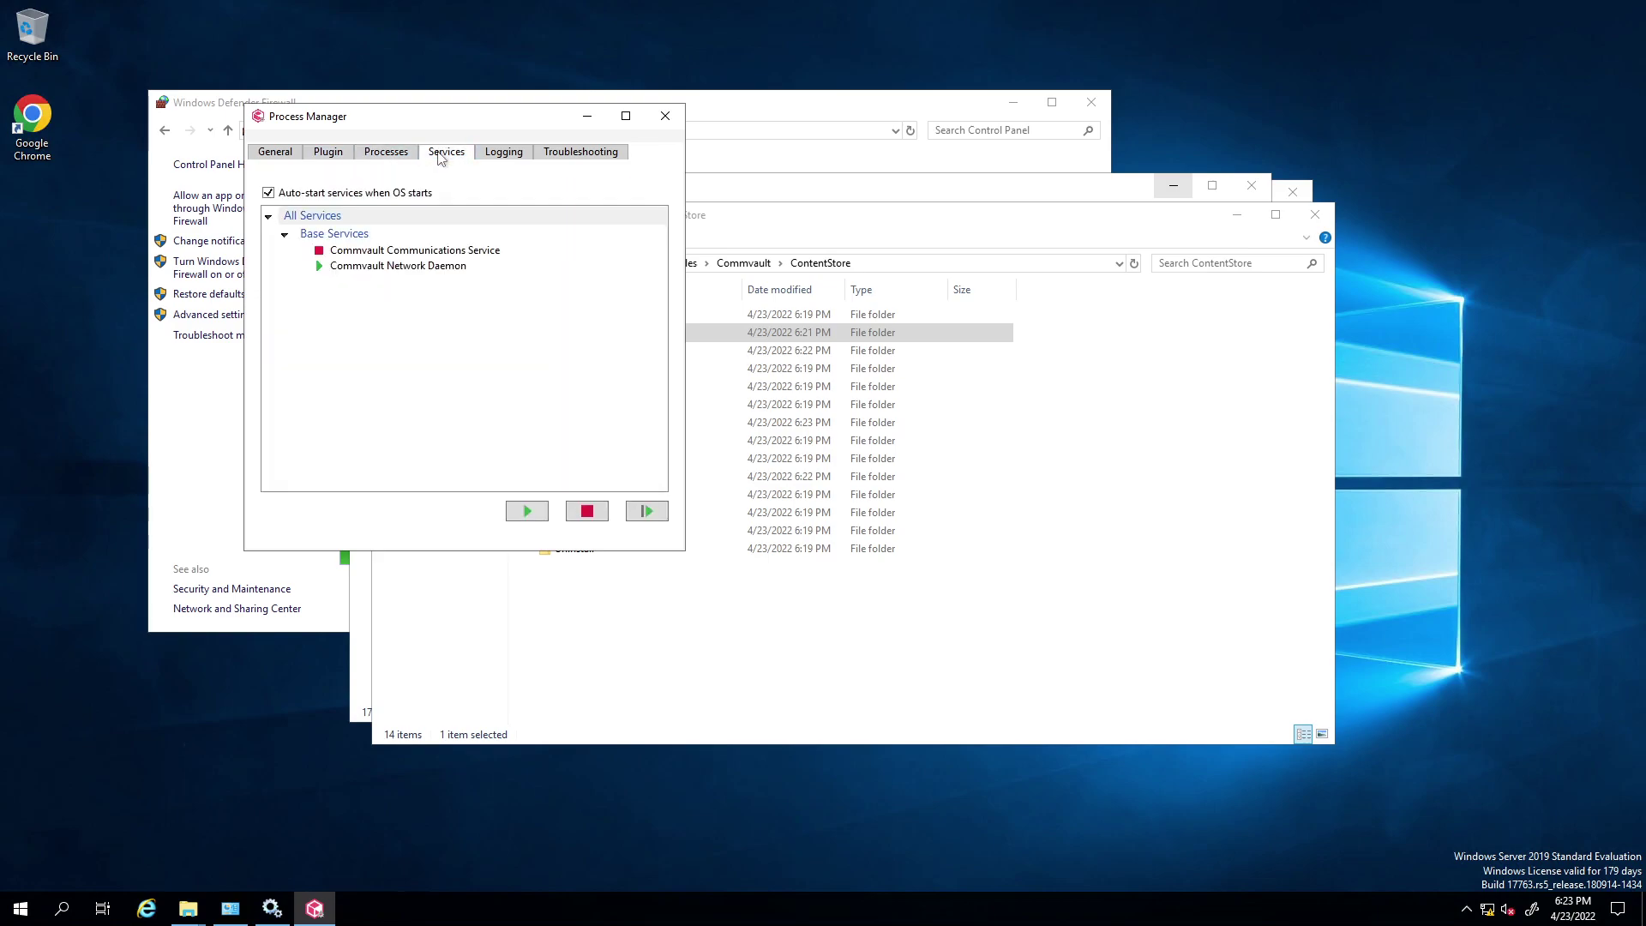
left_click(502, 155)
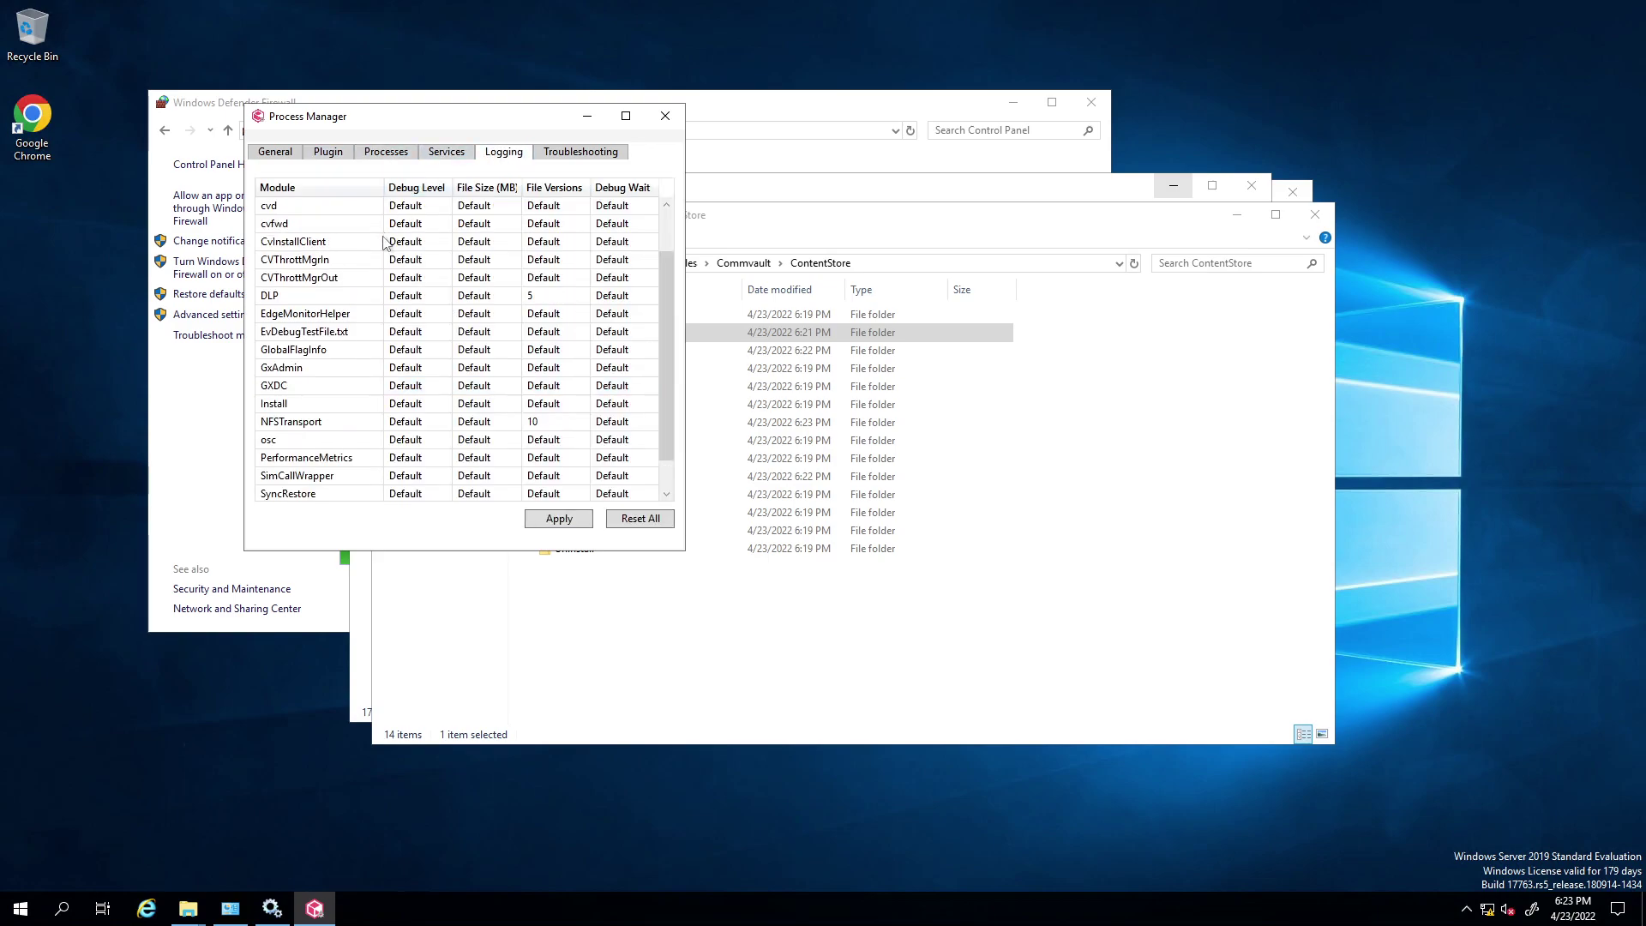
Step: Check the client details and Commvault services in Process Manager, and look through the list of logging modules
left_click(277, 152)
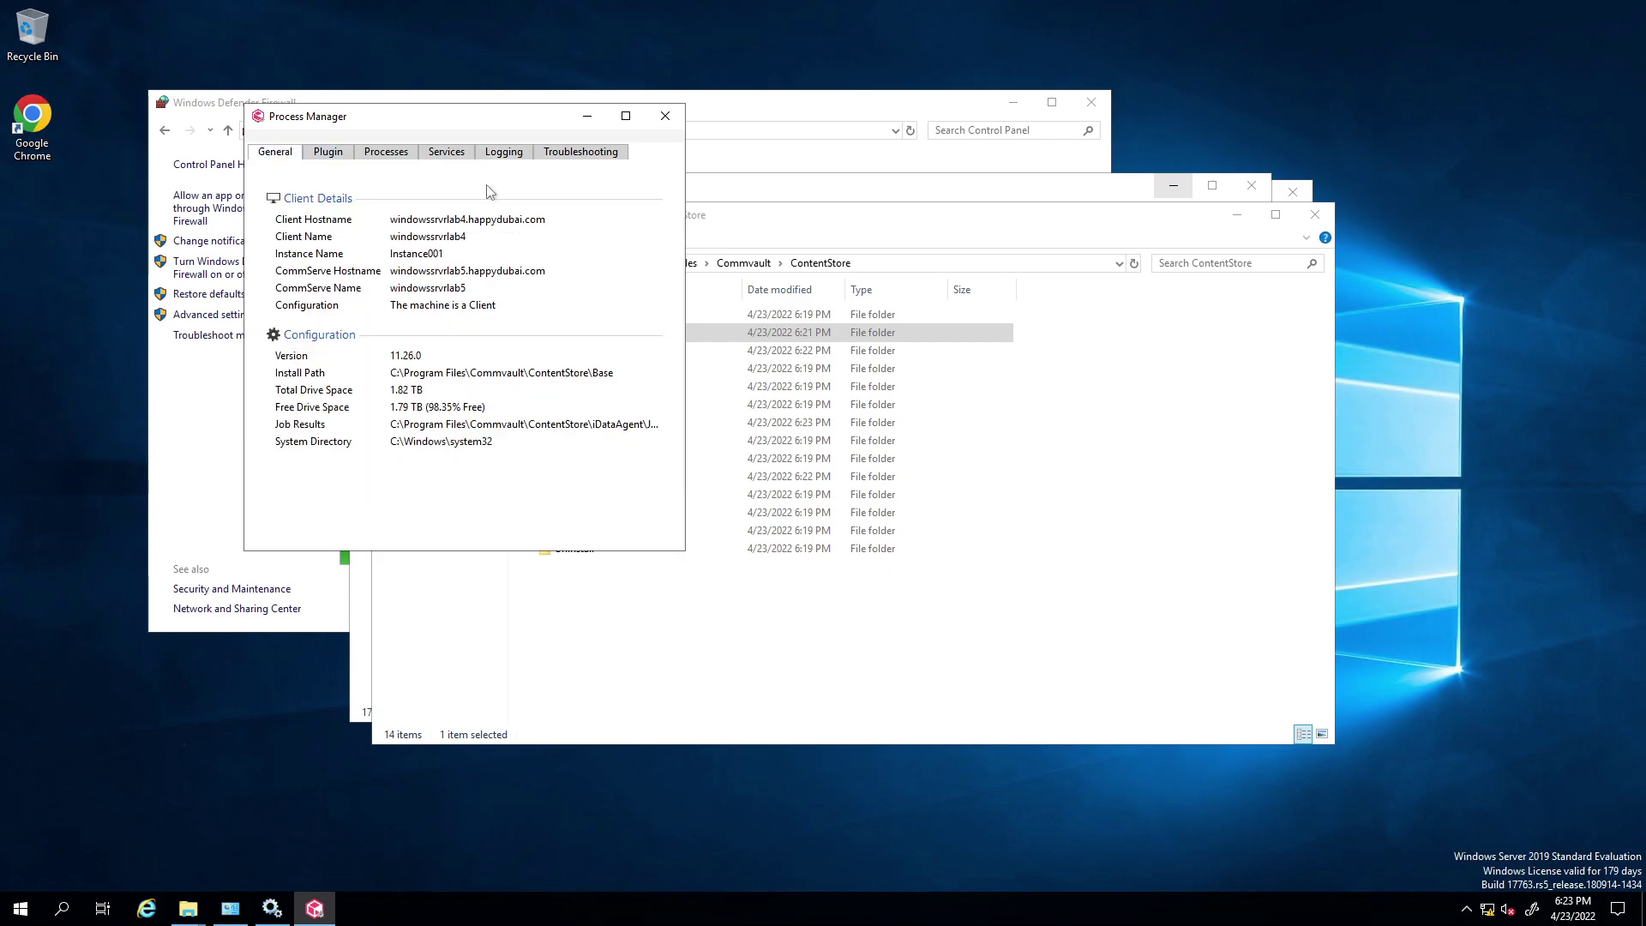
left_click(447, 156)
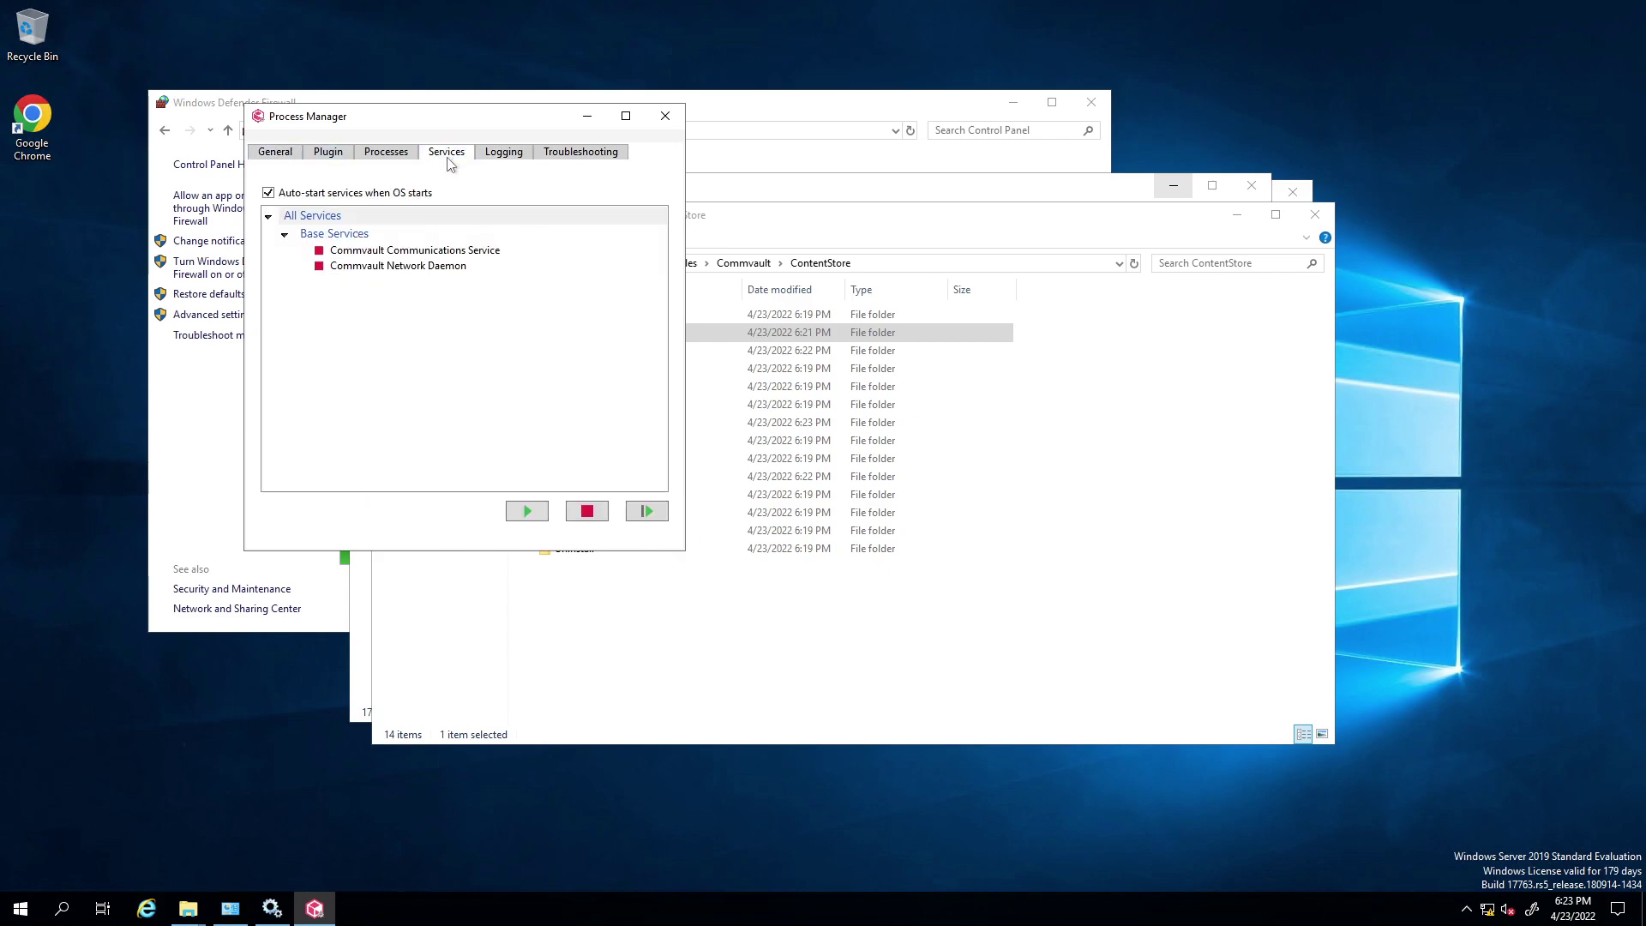
left_click(504, 154)
scroll(384, 362, "down", 1)
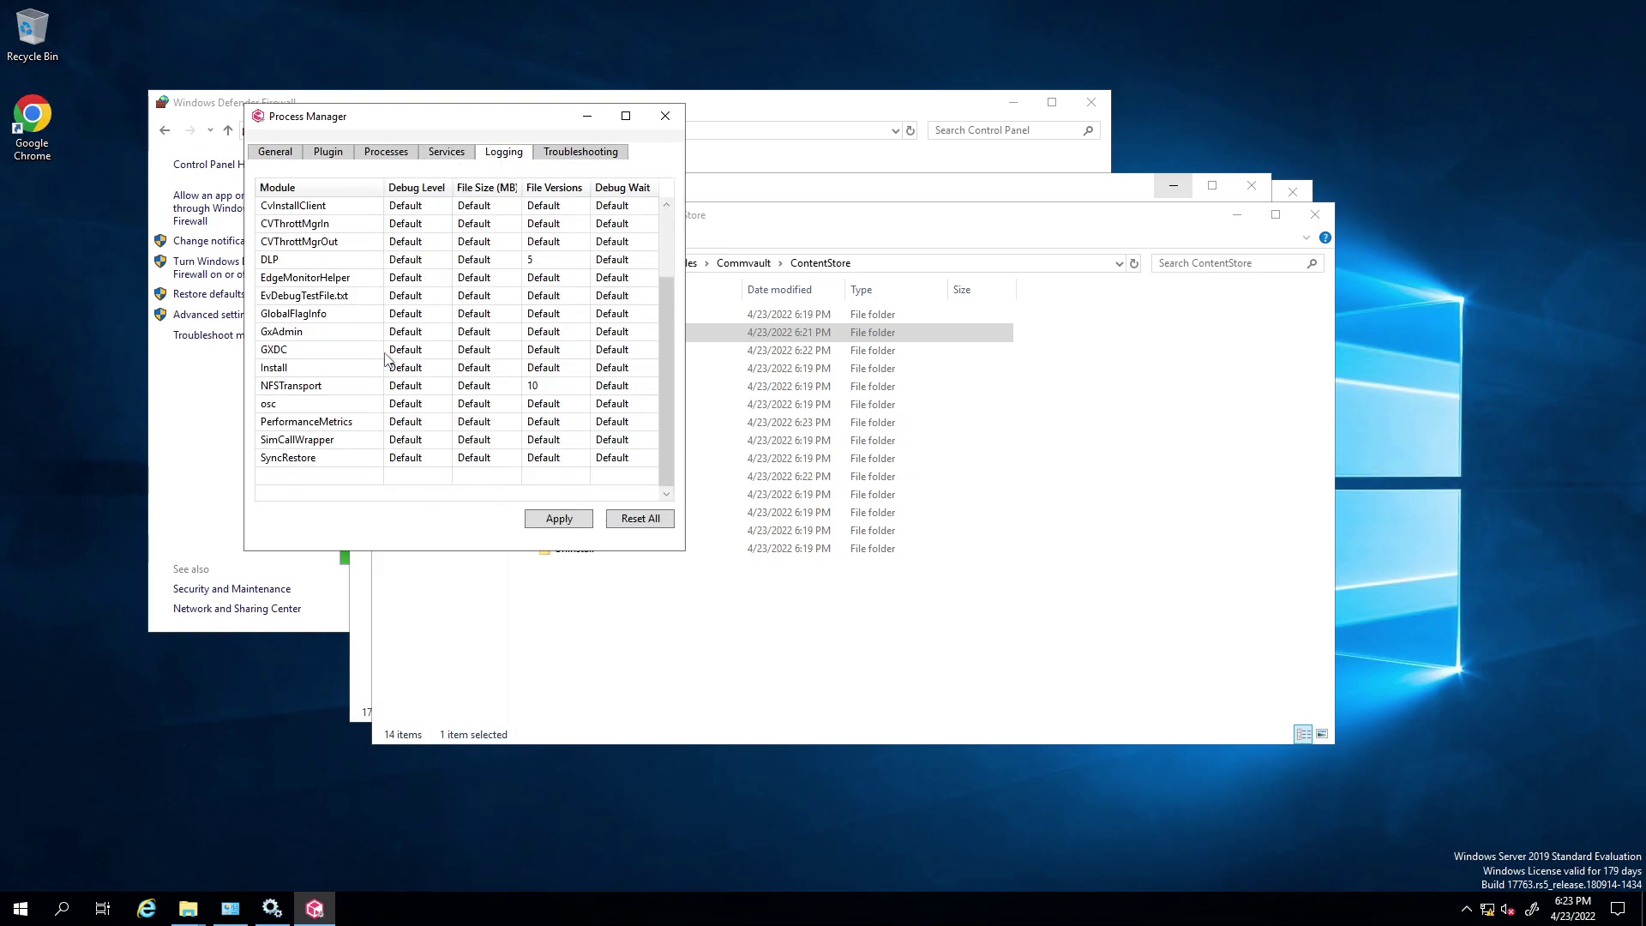
scroll(399, 352, "up", 2)
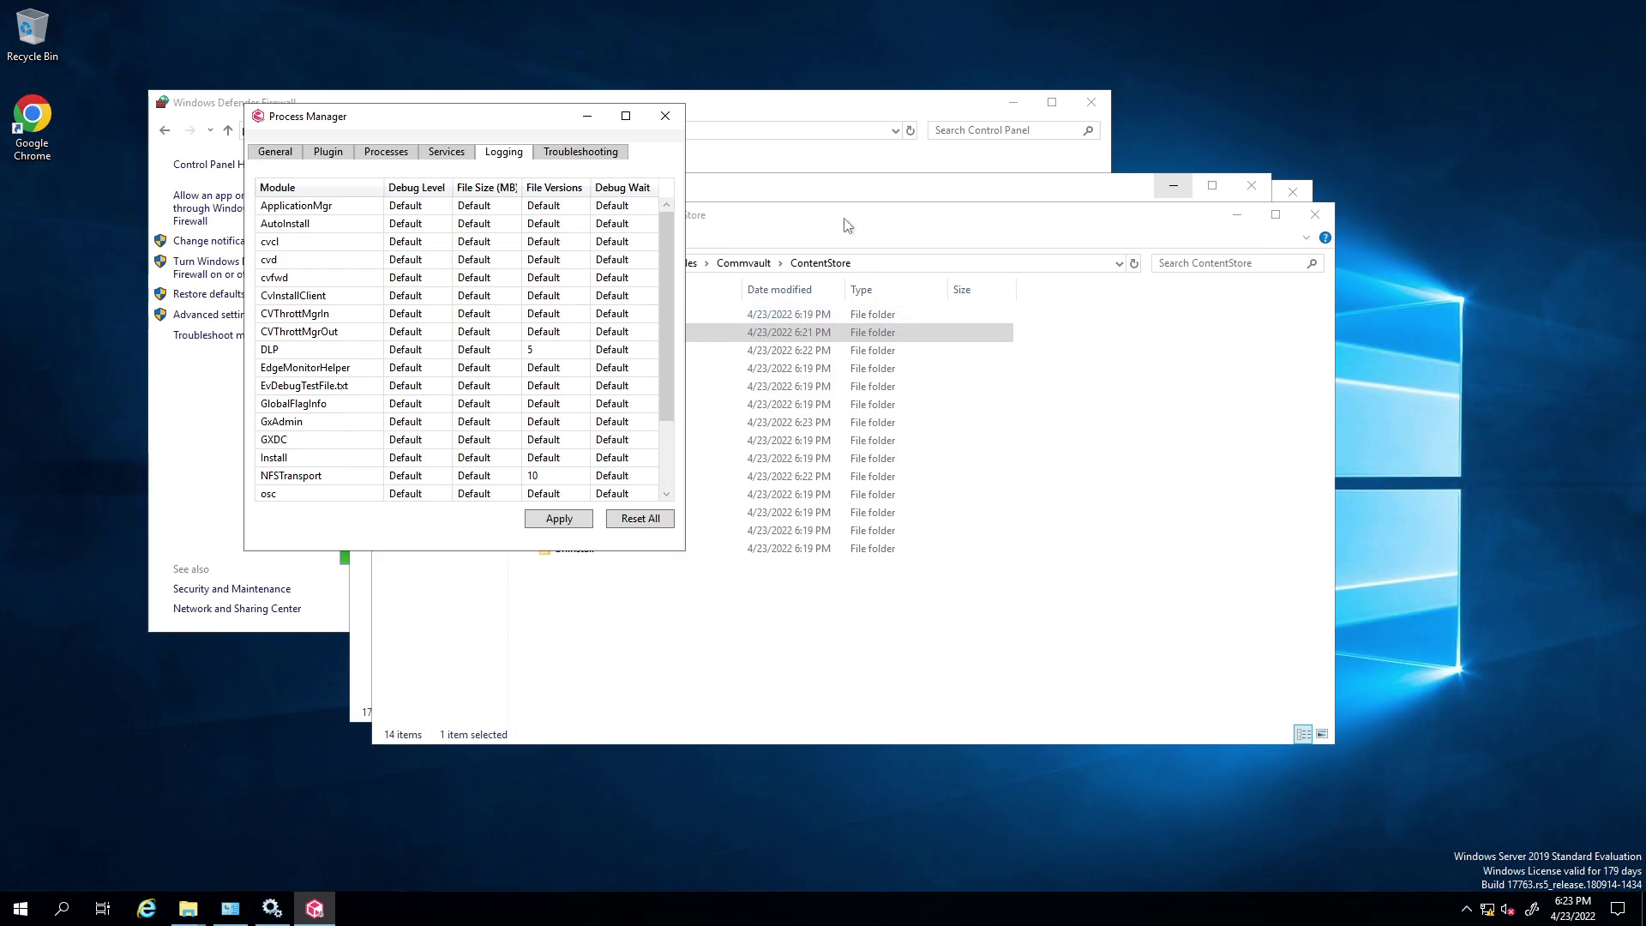
Step: Reopen the Base folder, search it for "gxta", and close that File Explorer window
left_click(810, 302)
double_click(755, 332)
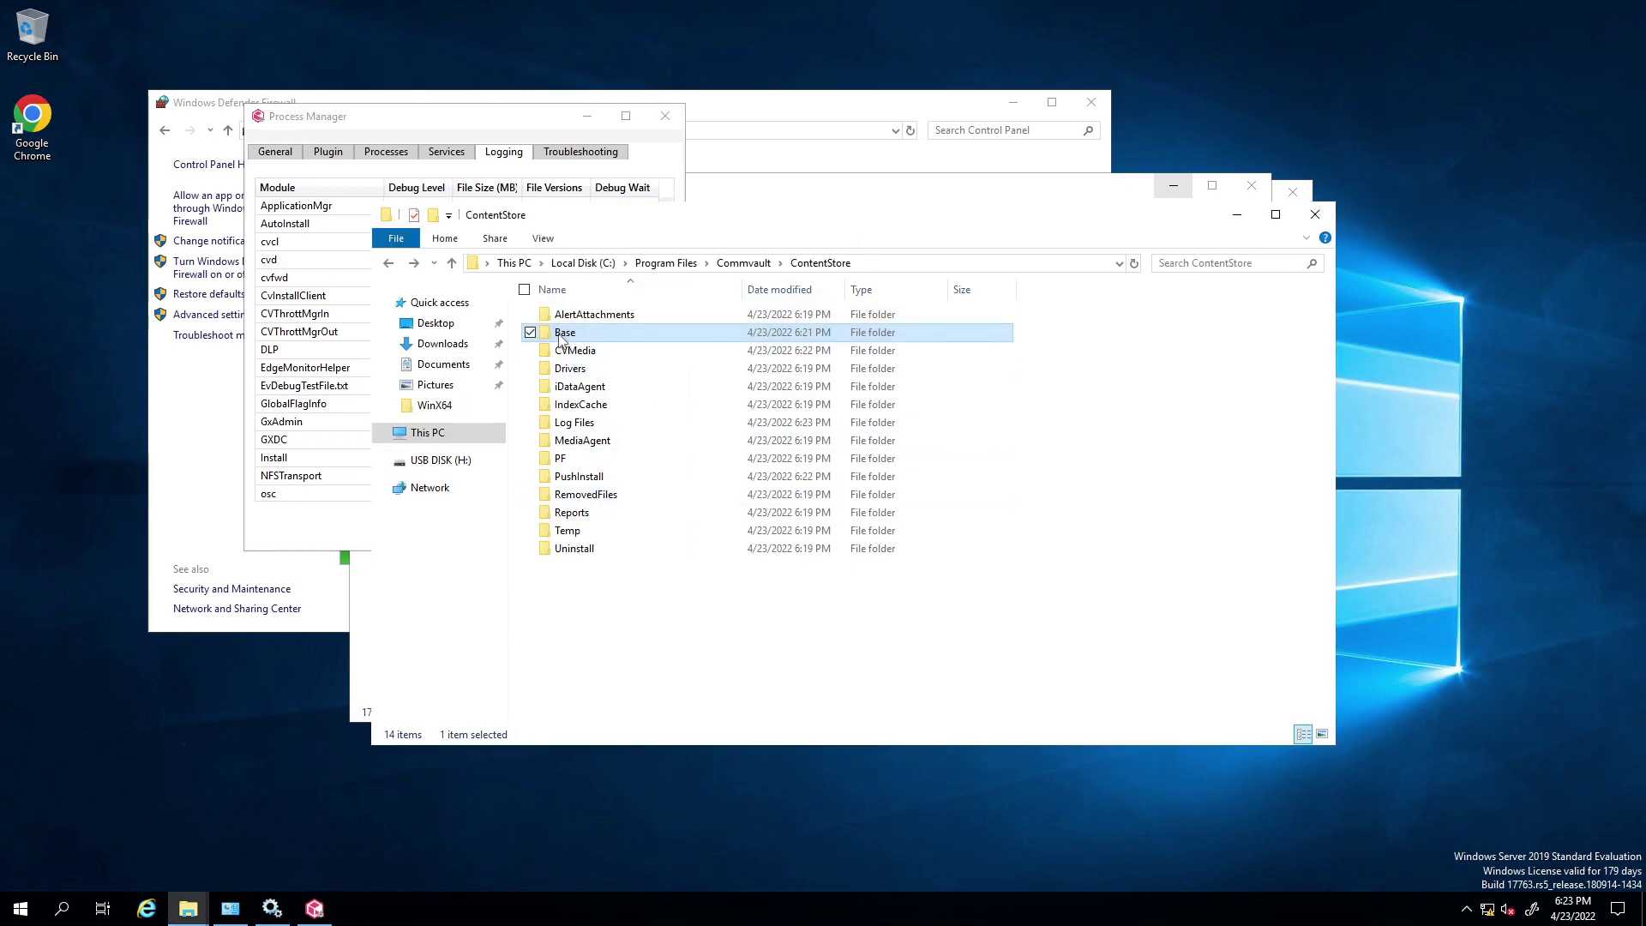
left_click(1190, 263)
type("gxta")
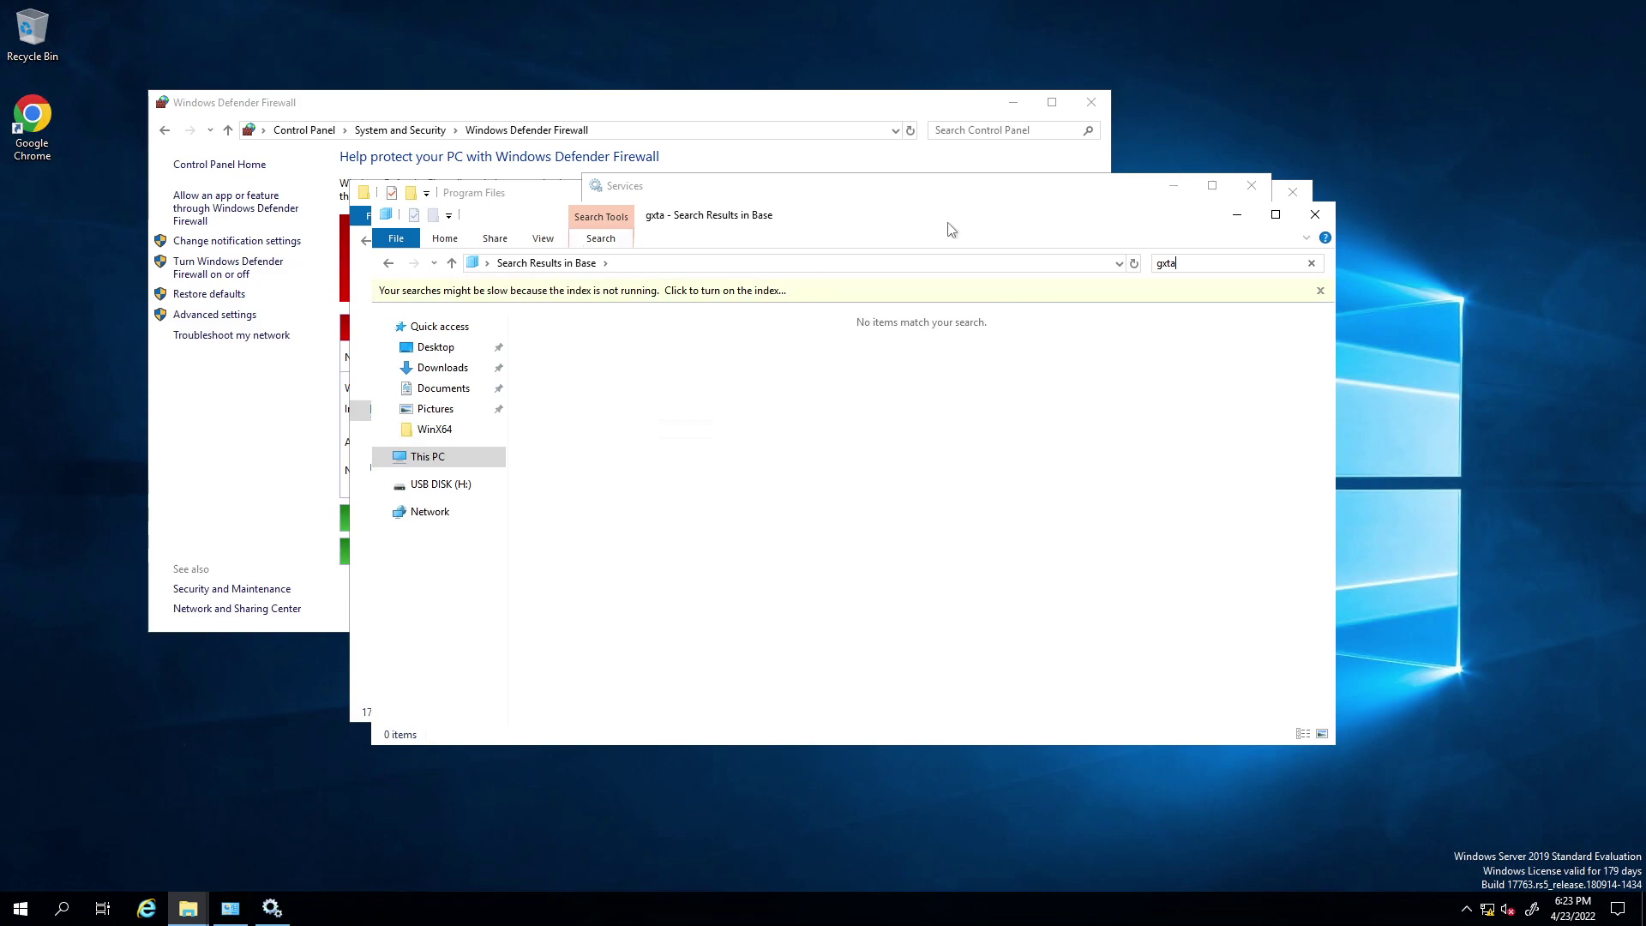
left_click(1316, 214)
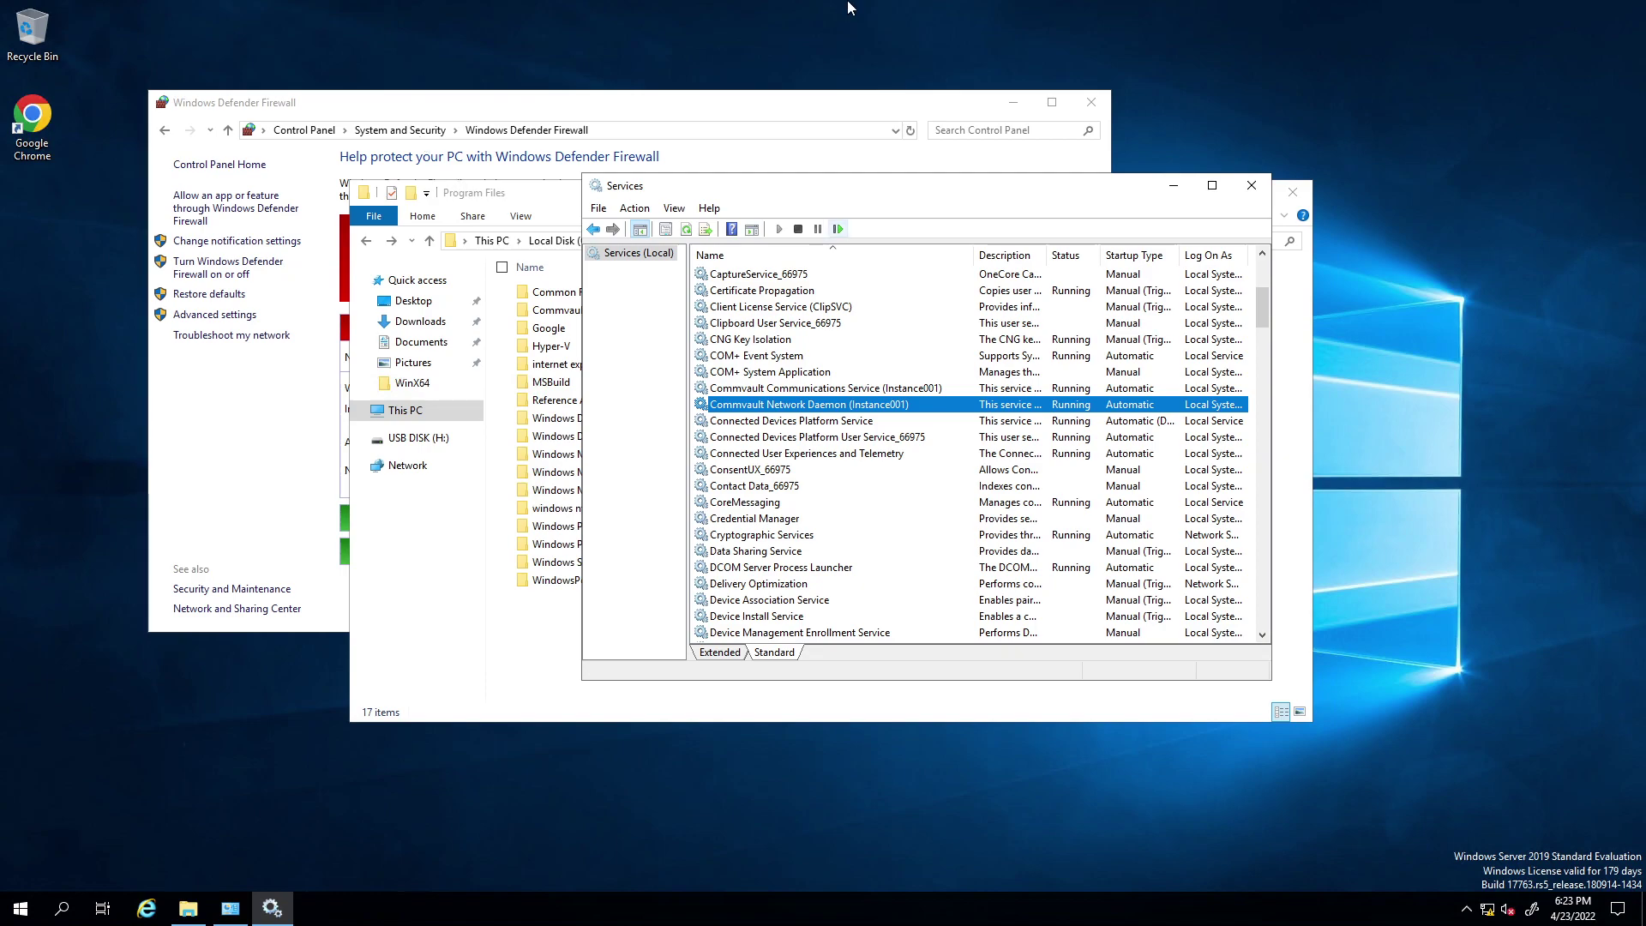
Step: Switch from the remote session to the CommCell Console and check the client status in install job 9's details
mouse_move(1028, 15)
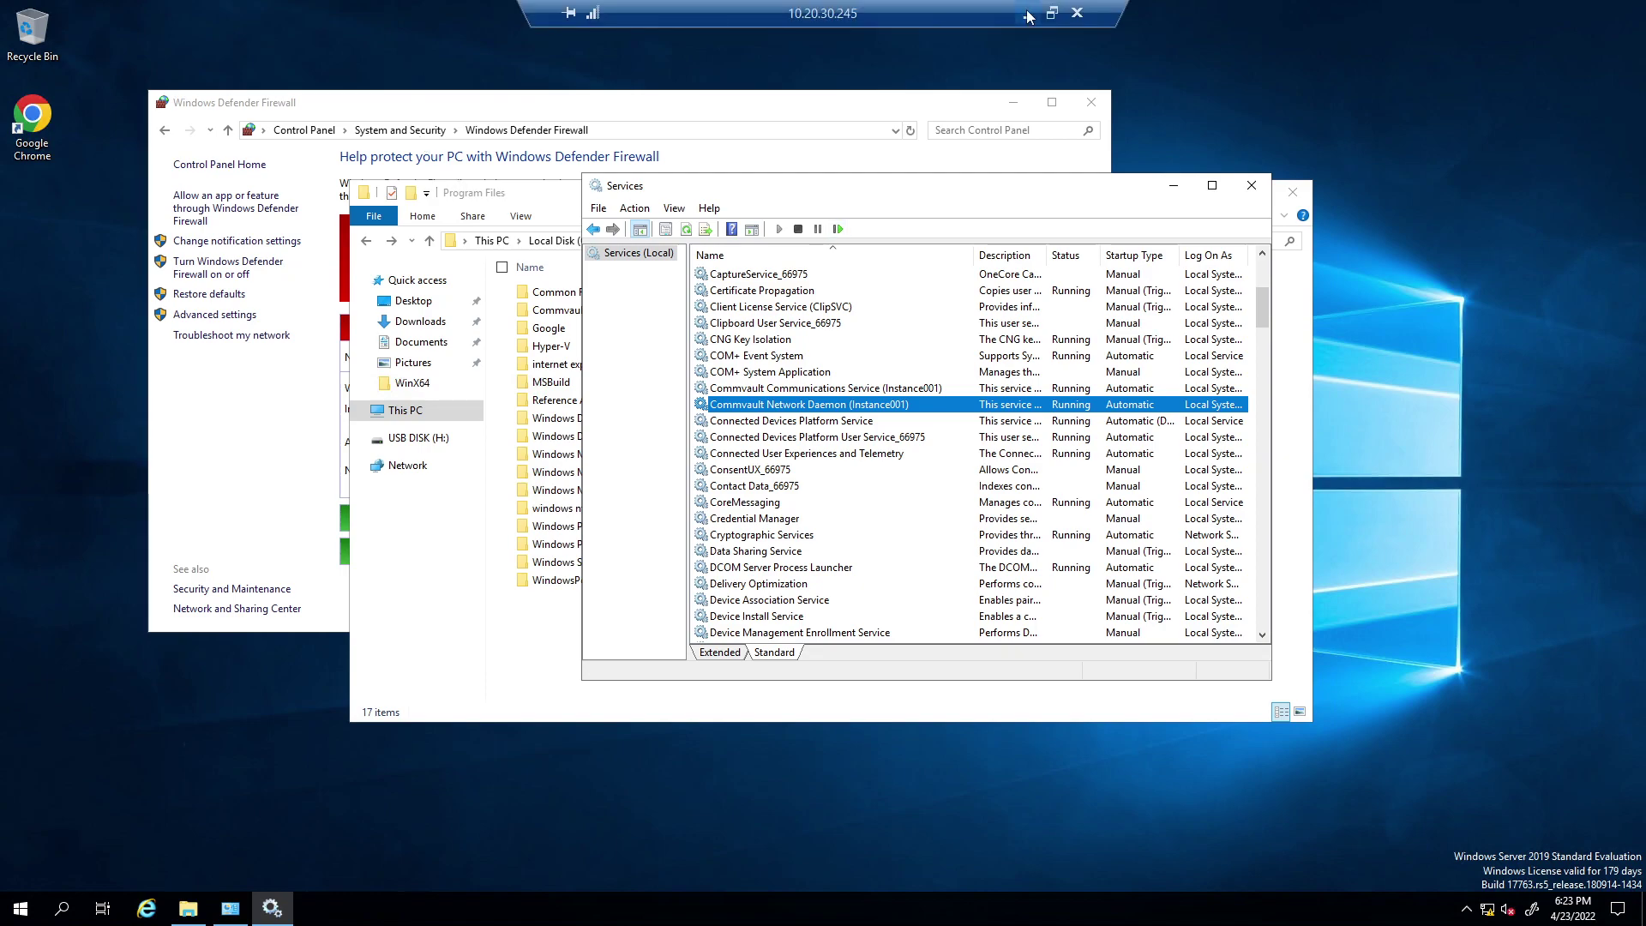
left_click(1028, 16)
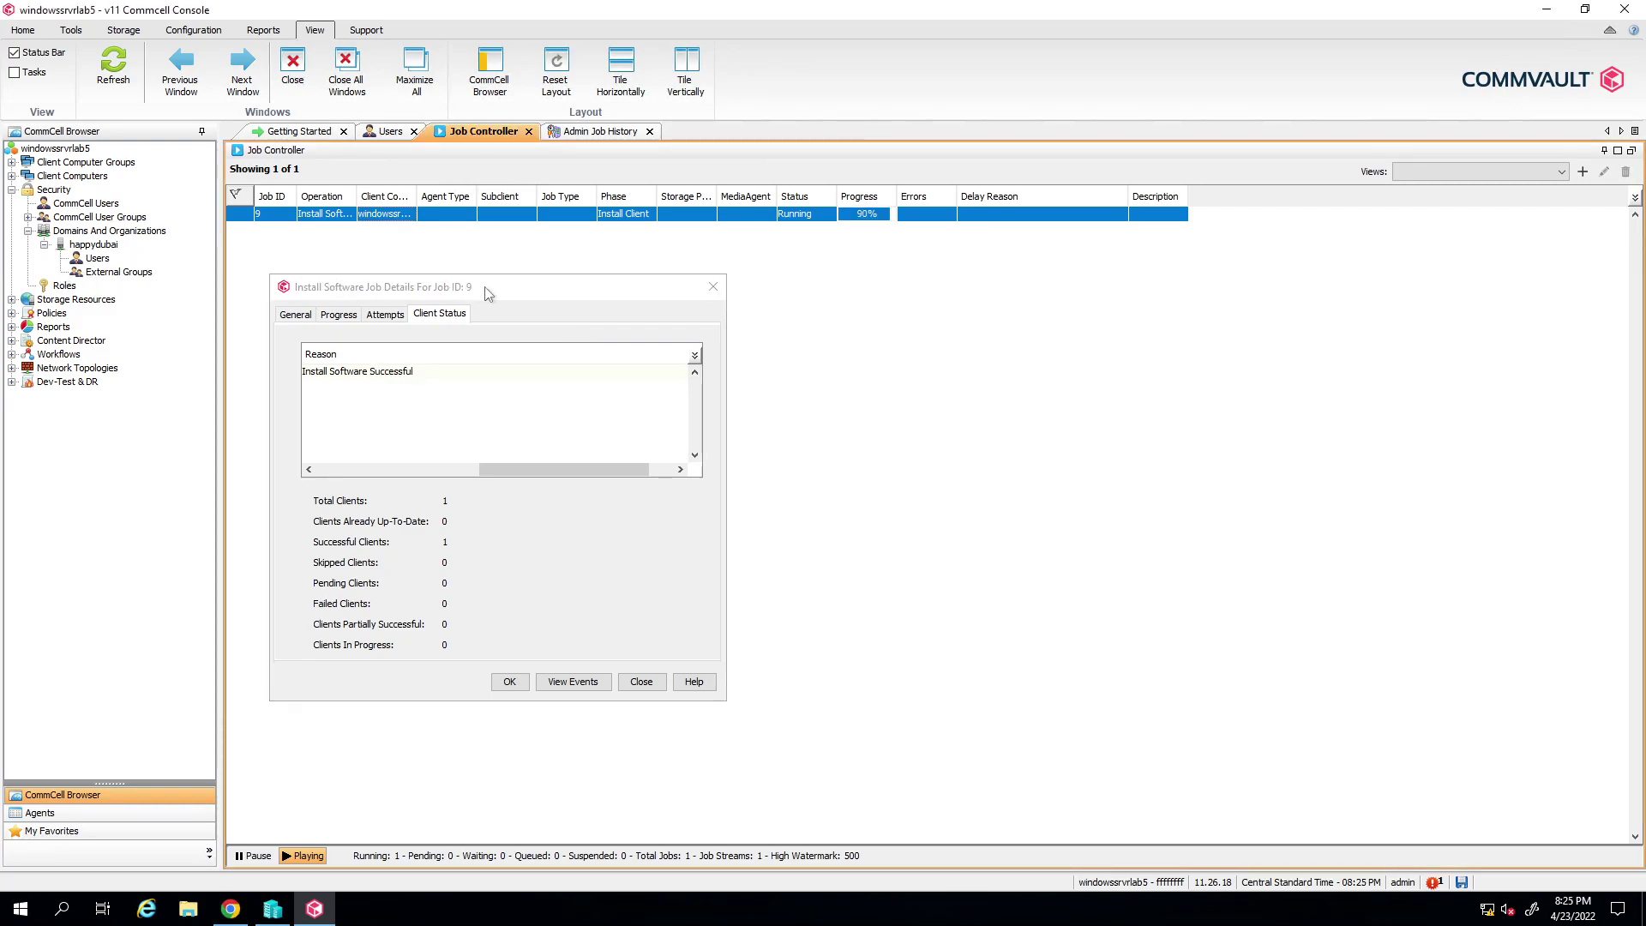
left_click(487, 294)
left_click(387, 470)
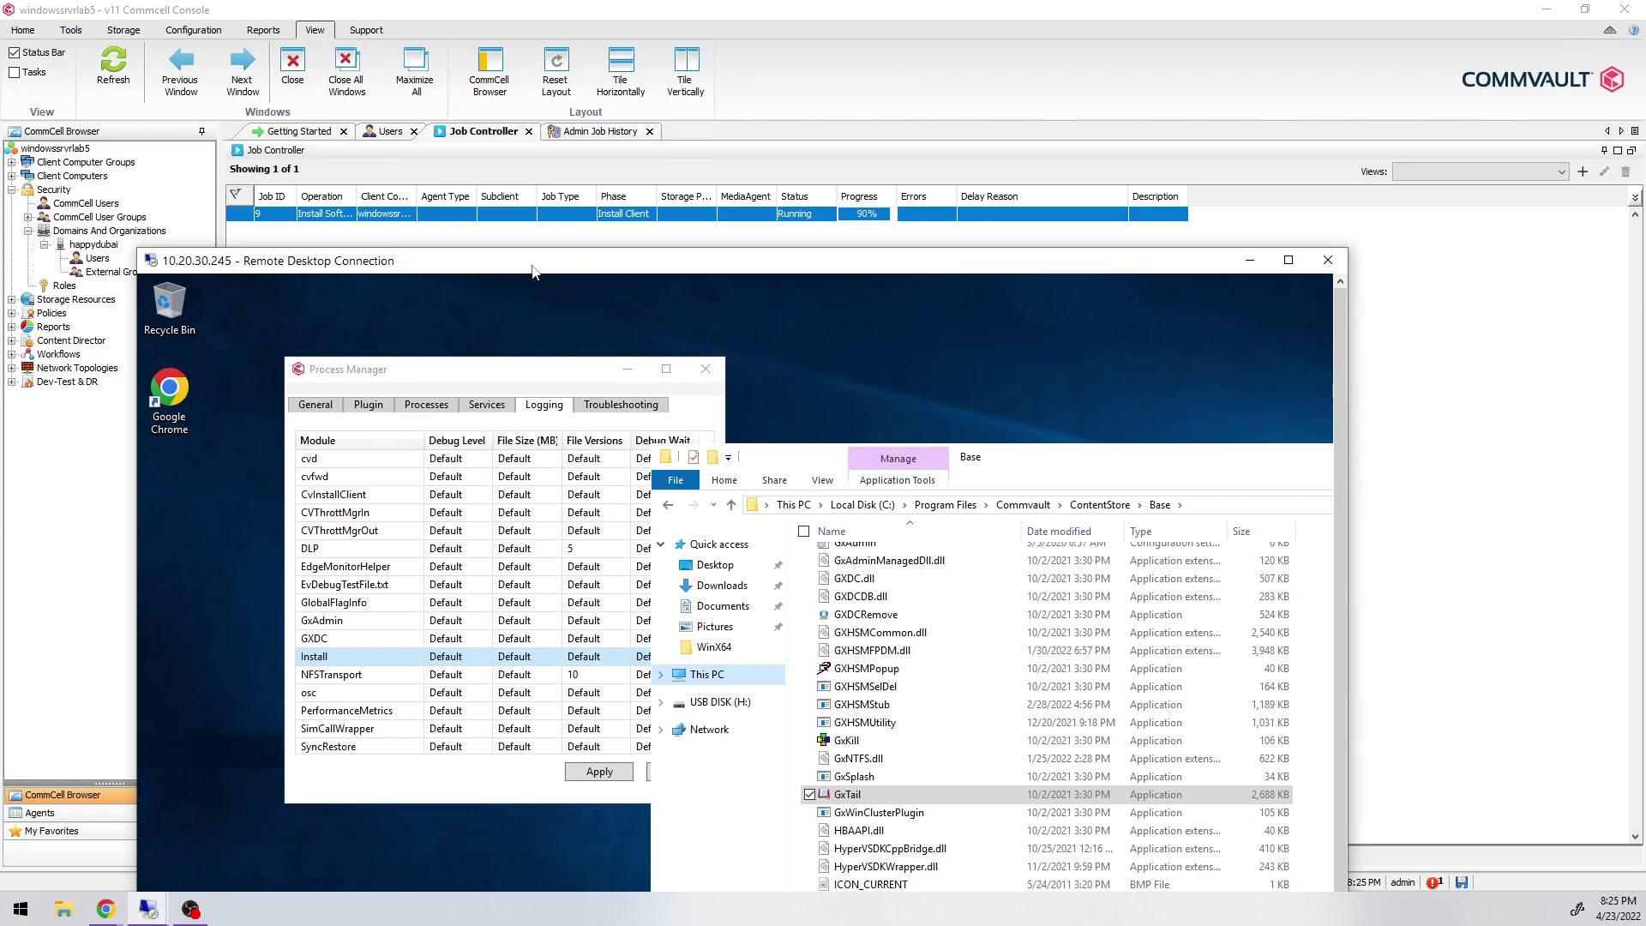
Step: In the full-screen remote session, close the Base folder window and open the Install module's log to read its last entries
double_click(532, 262)
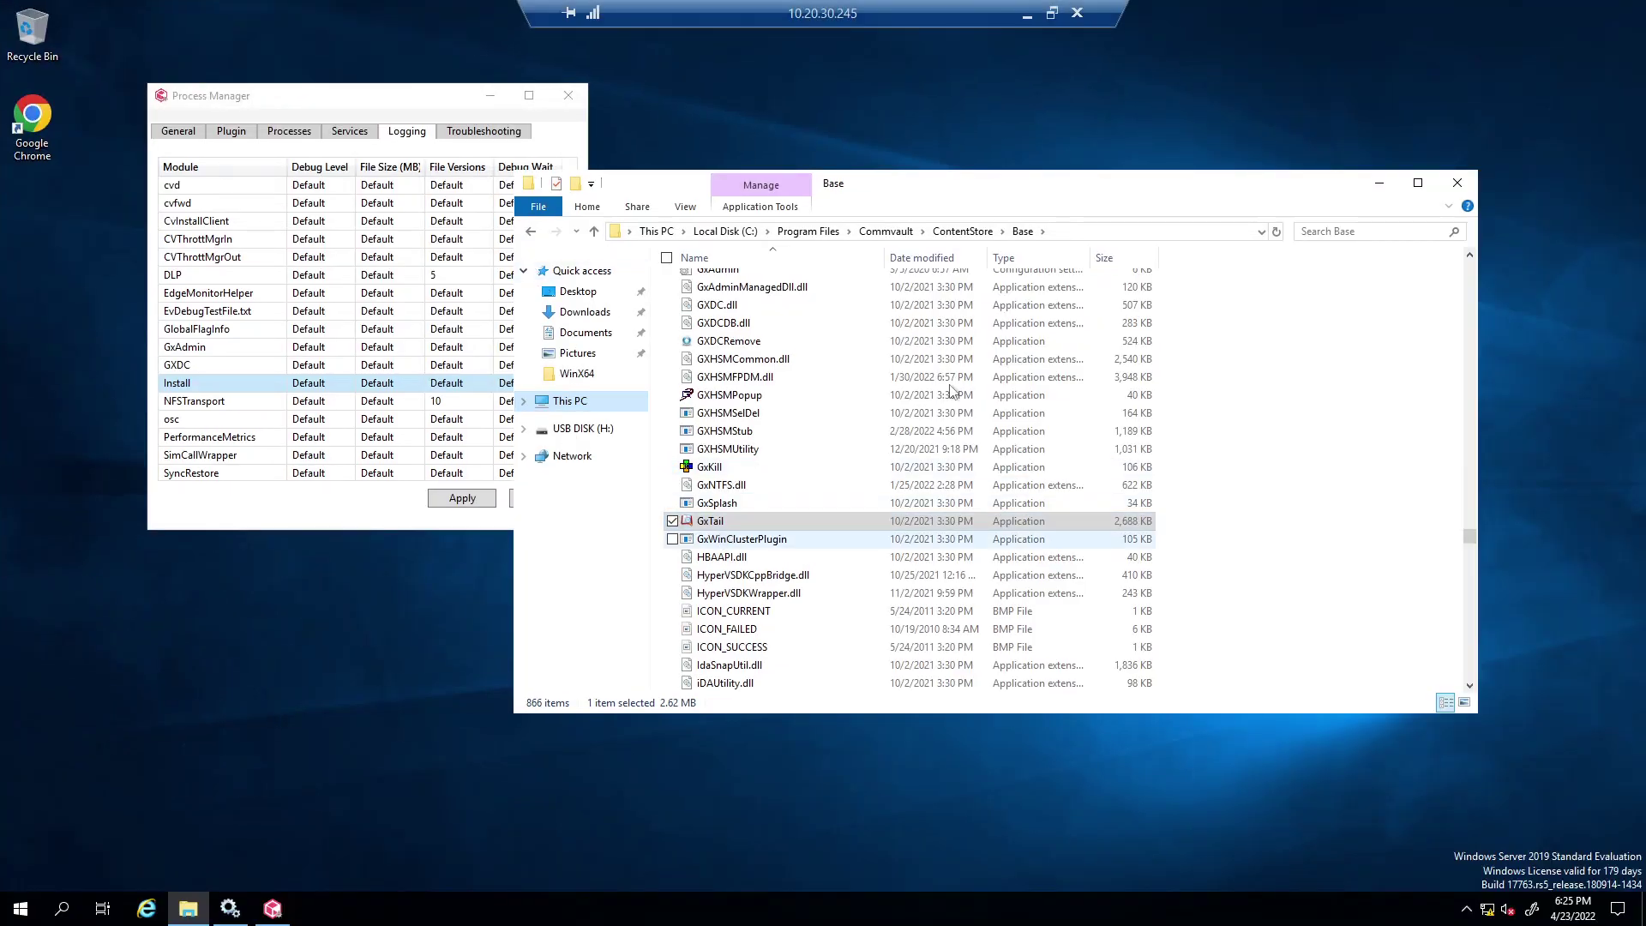
left_click(1458, 182)
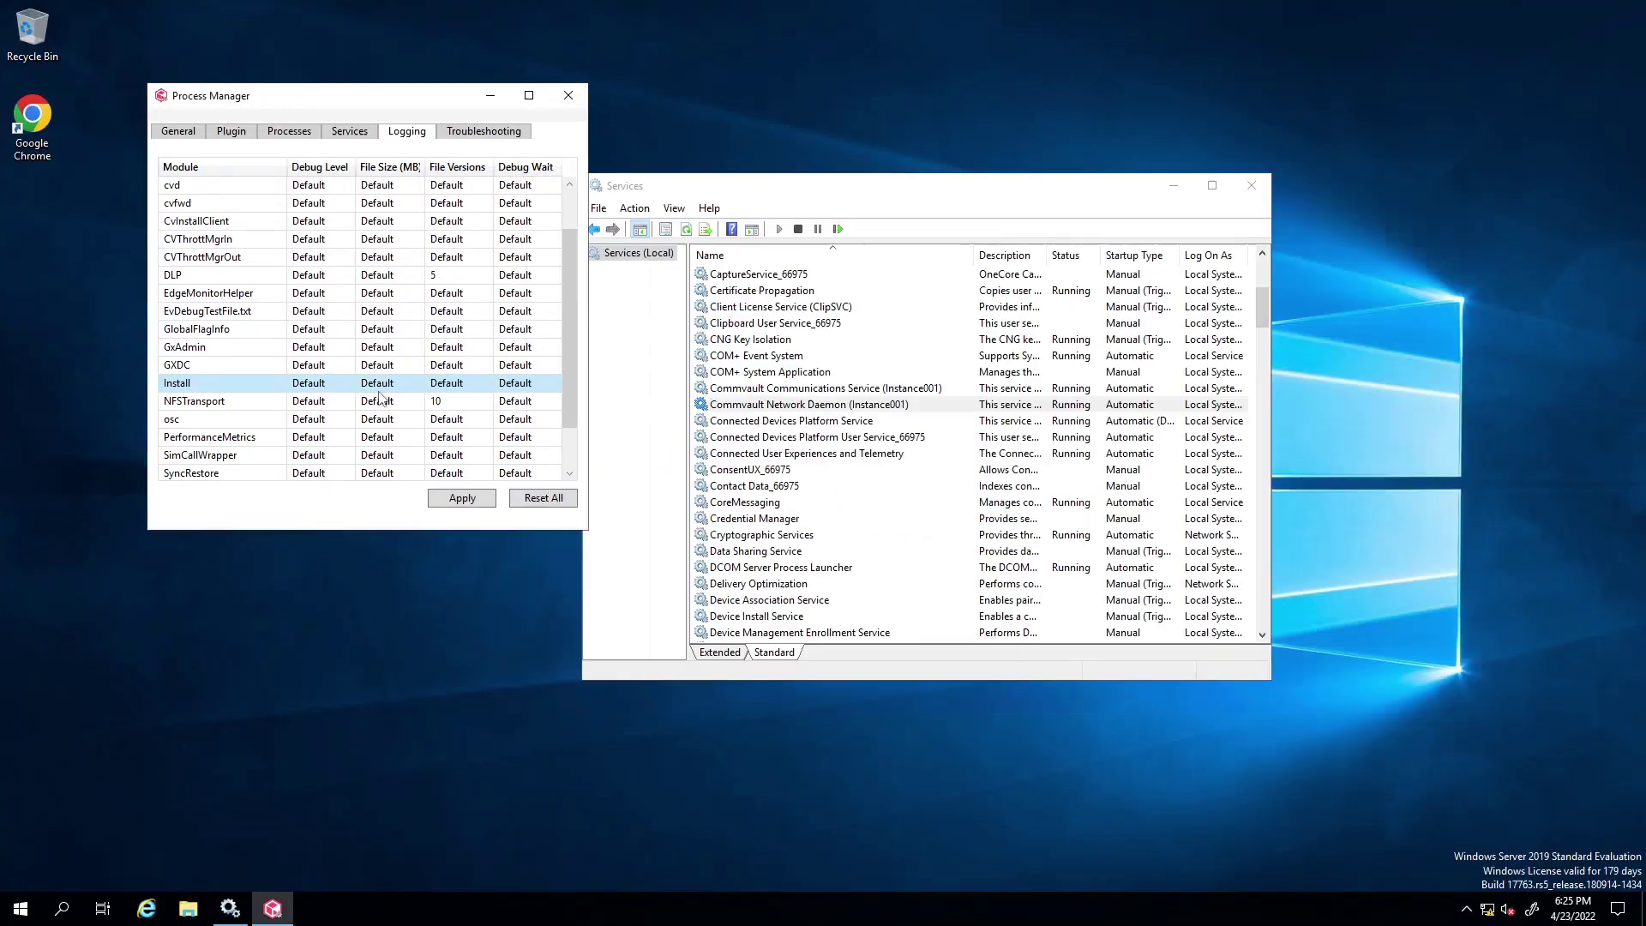
right_click(186, 385)
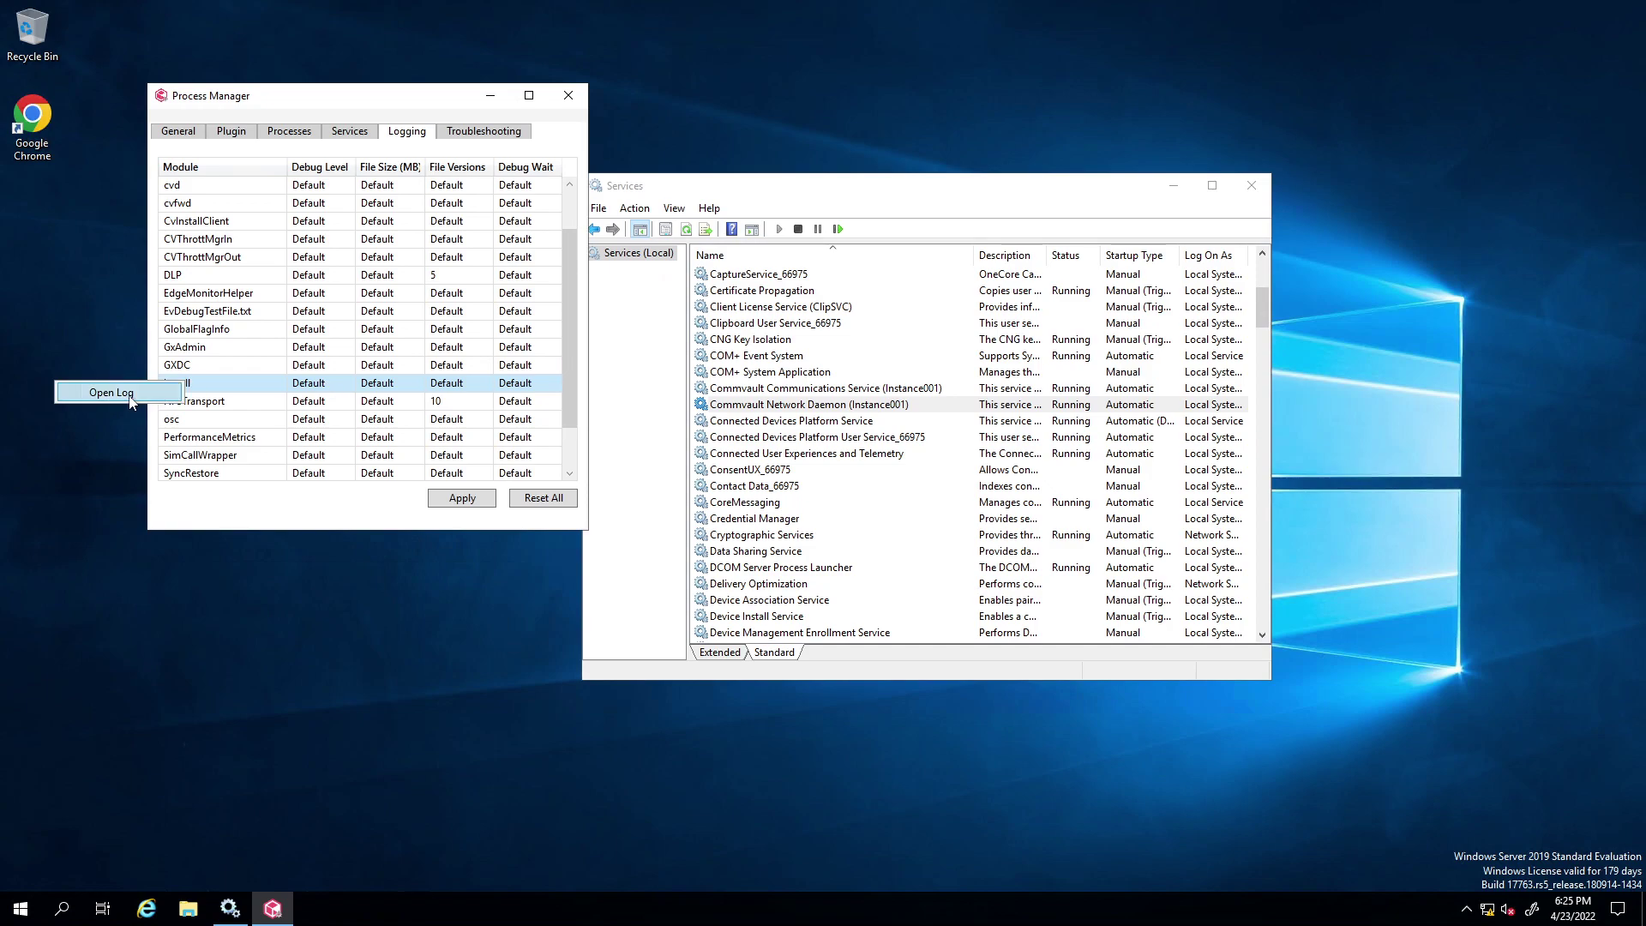
left_click(167, 392)
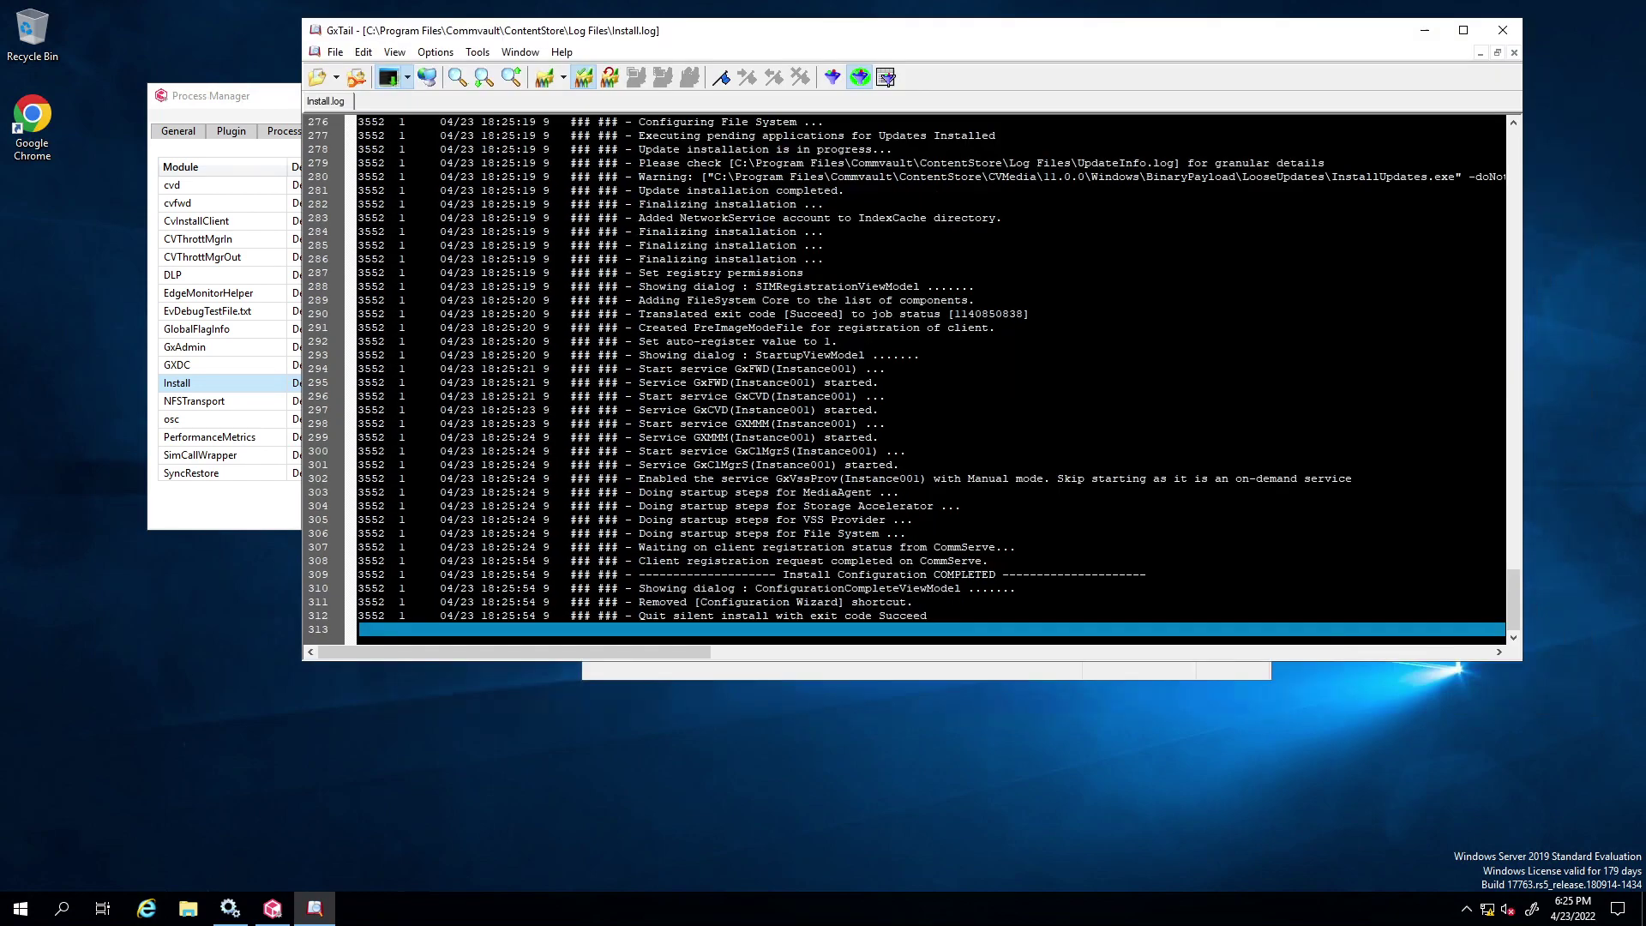
scroll(916, 380, "up", 11)
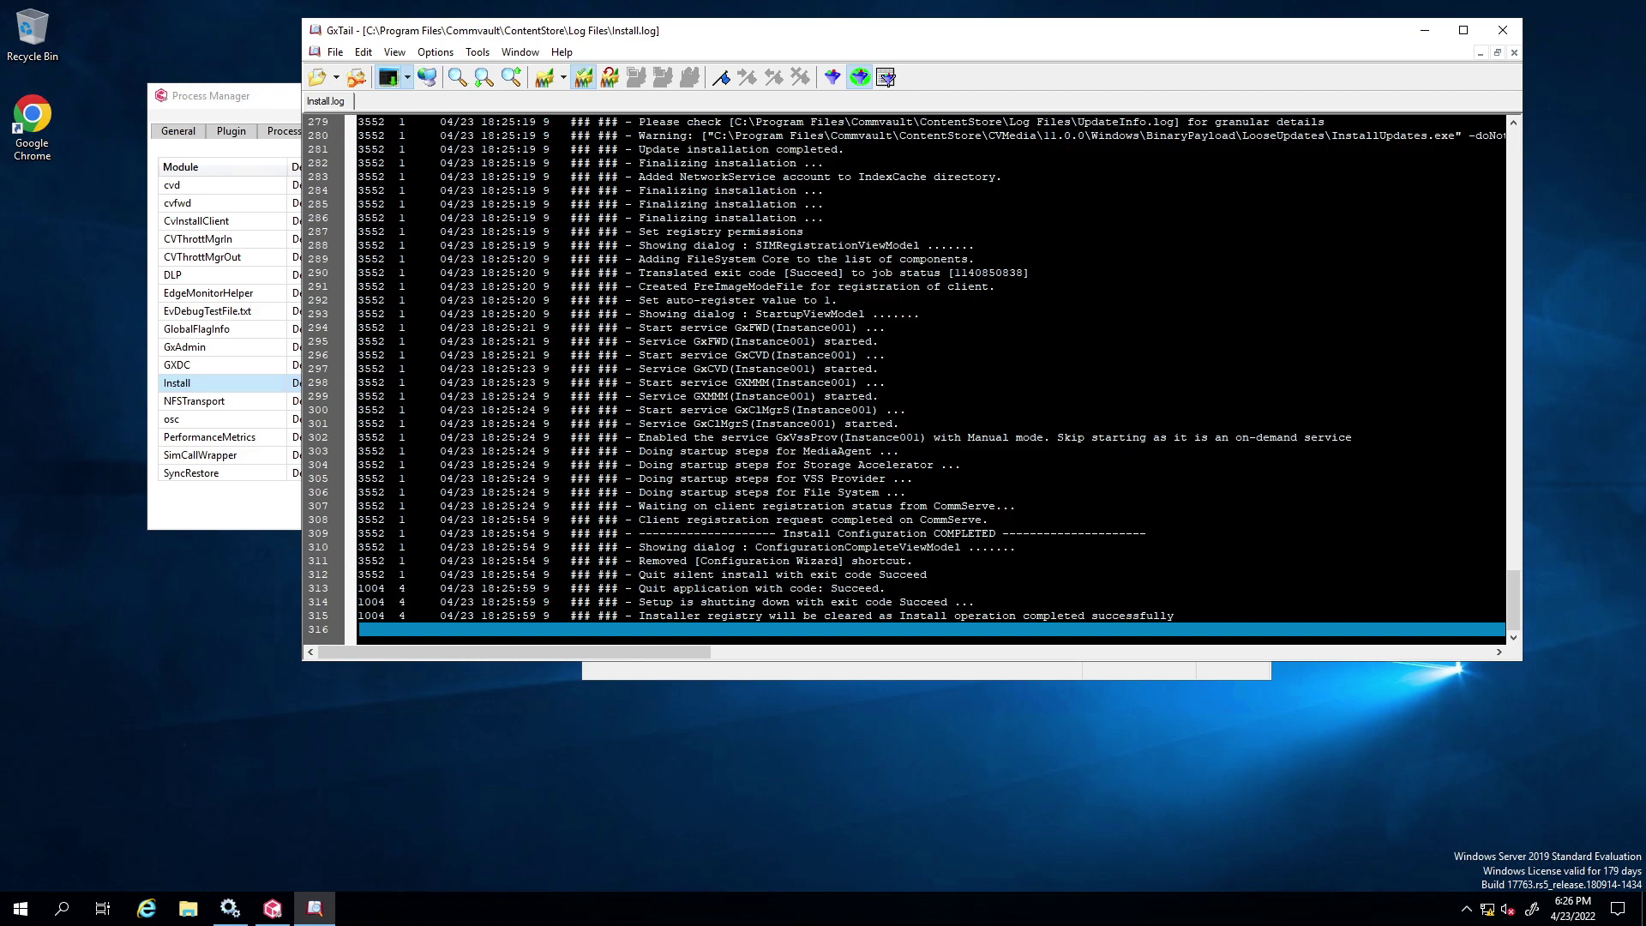
left_click(770, 562)
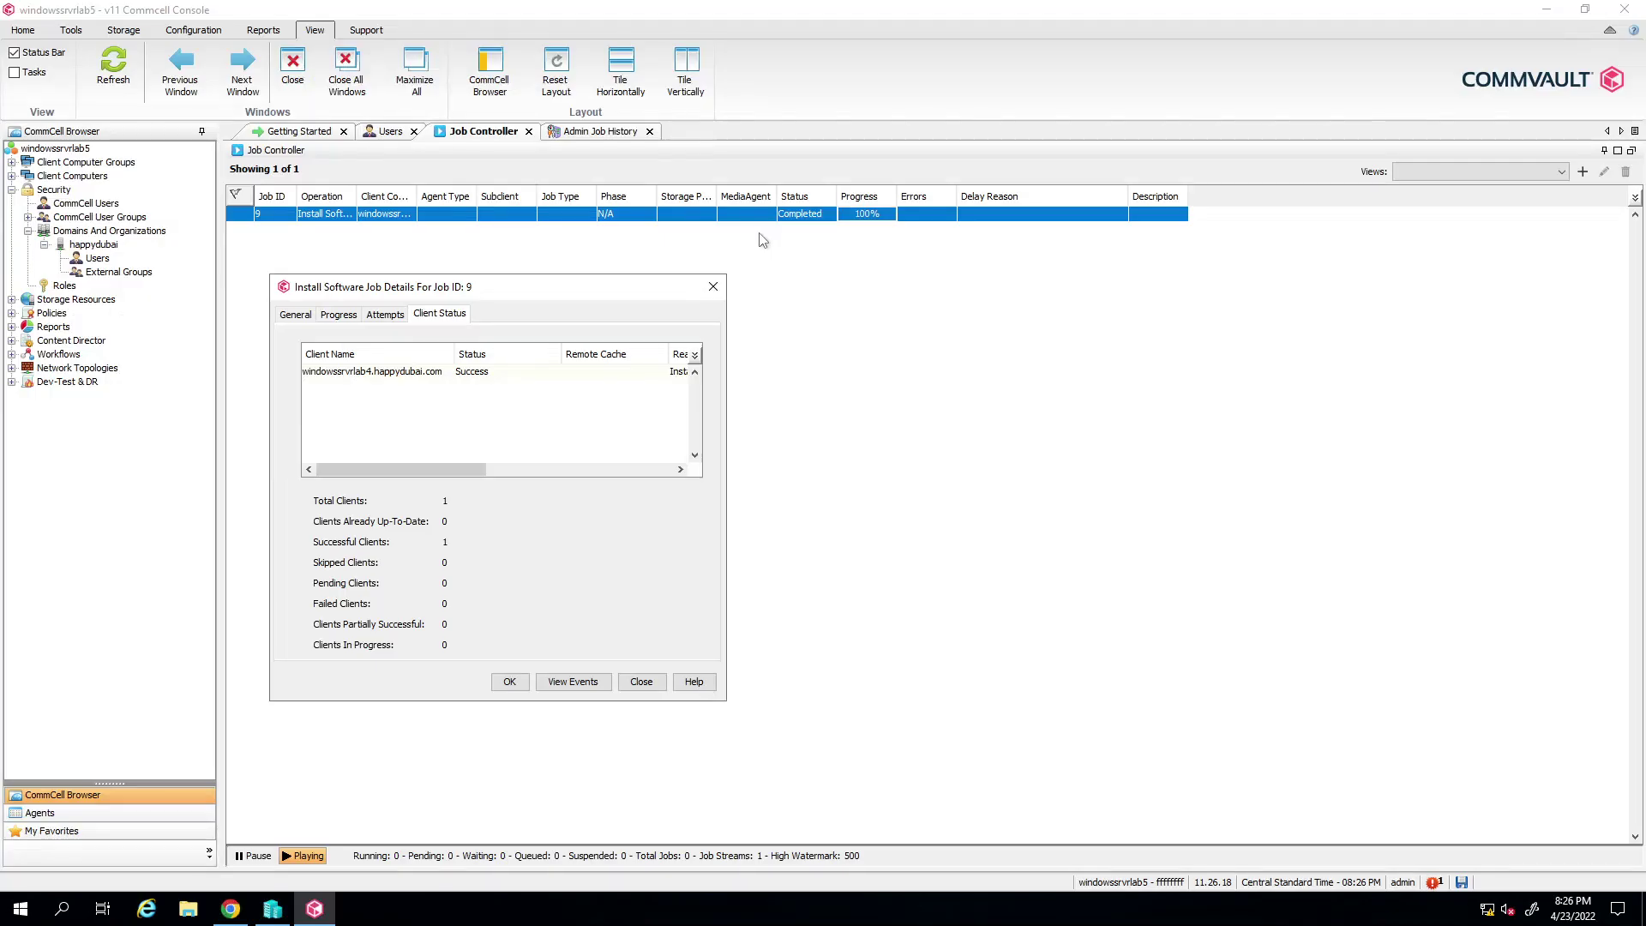
Step: Close install job 9's details in the CommCell Console and switch back to the remote session
left_click(1027, 12)
left_click(712, 286)
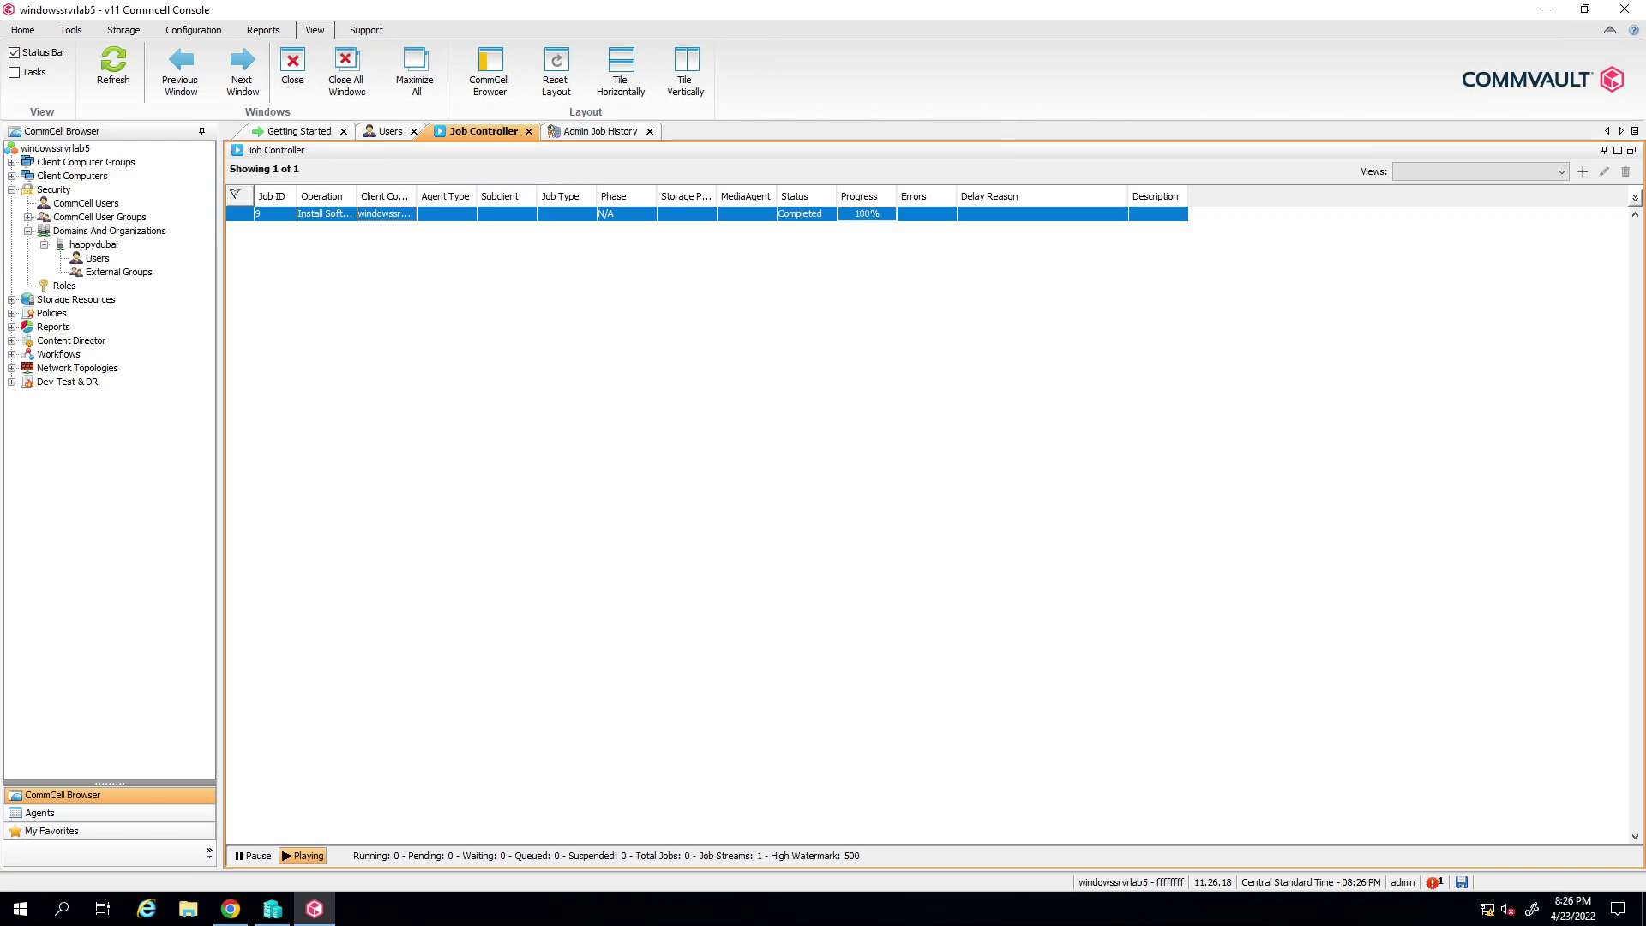
left_click(12, 174)
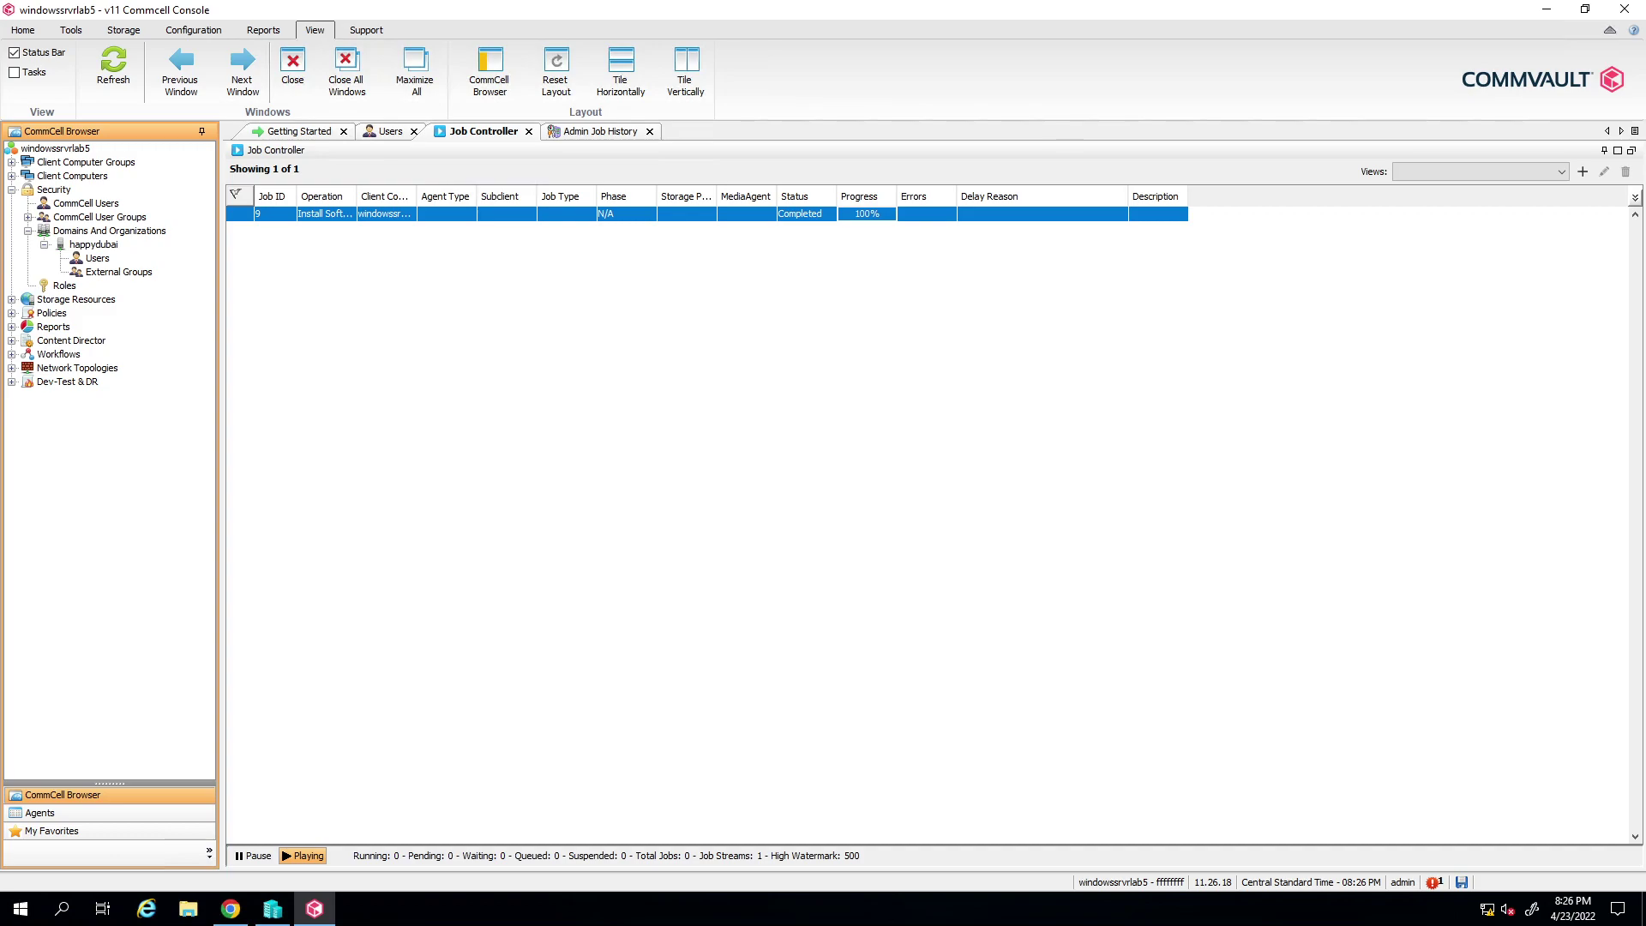
key("alt+Tab")
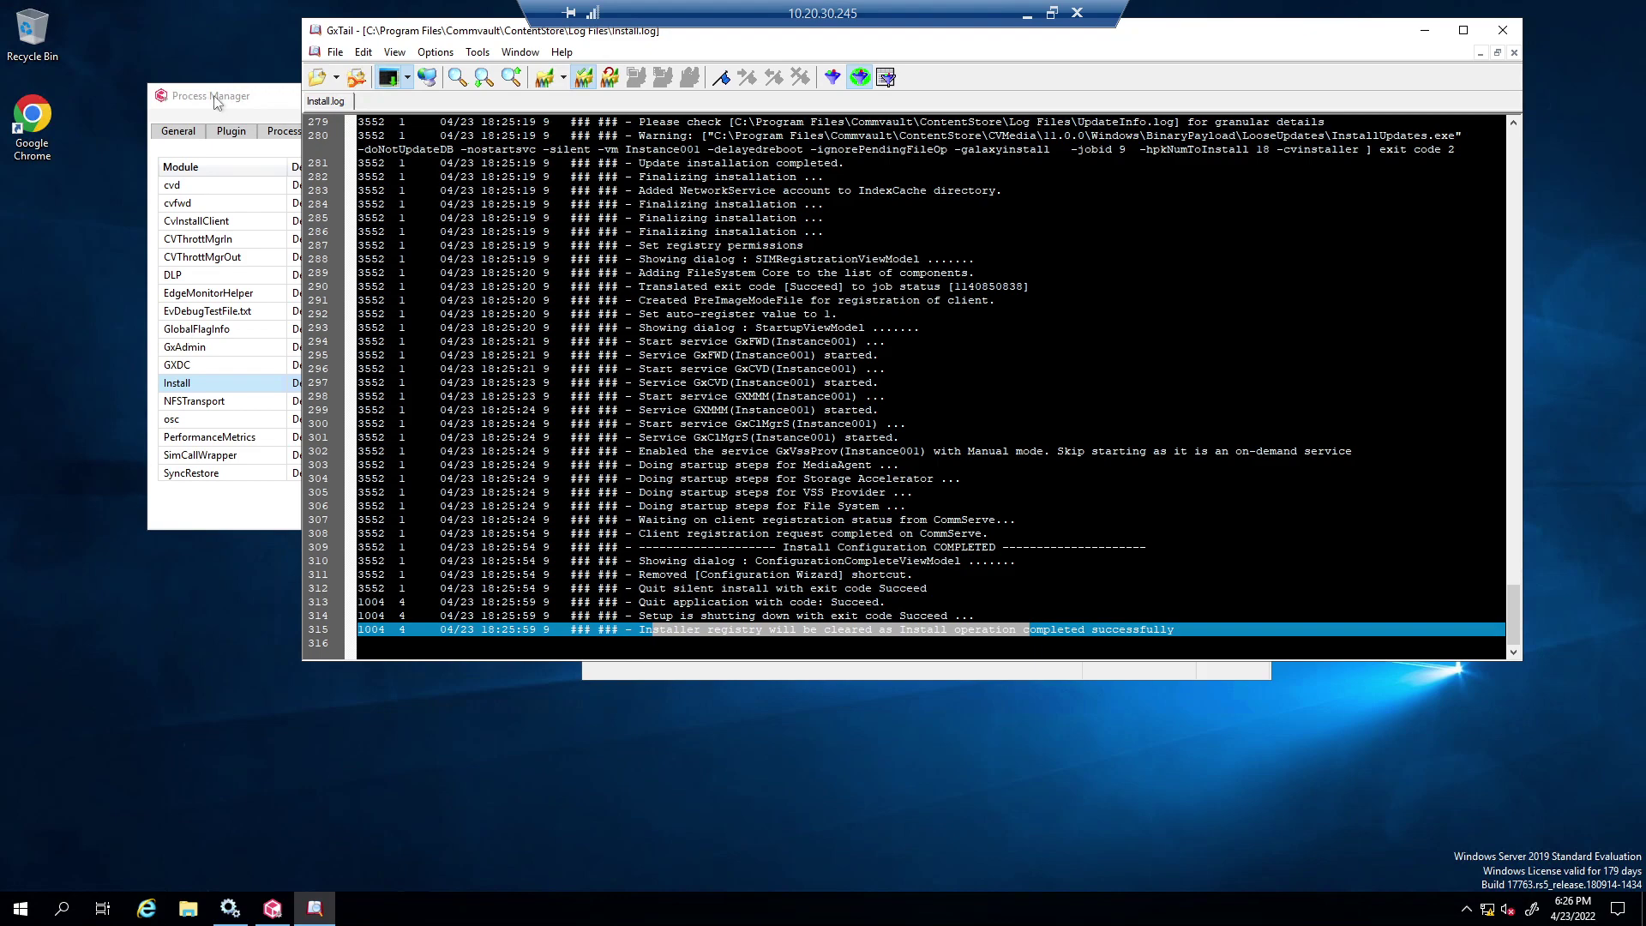
Step: Check the base and MediaAgent services in Process Manager on the remote server
left_click(289, 130)
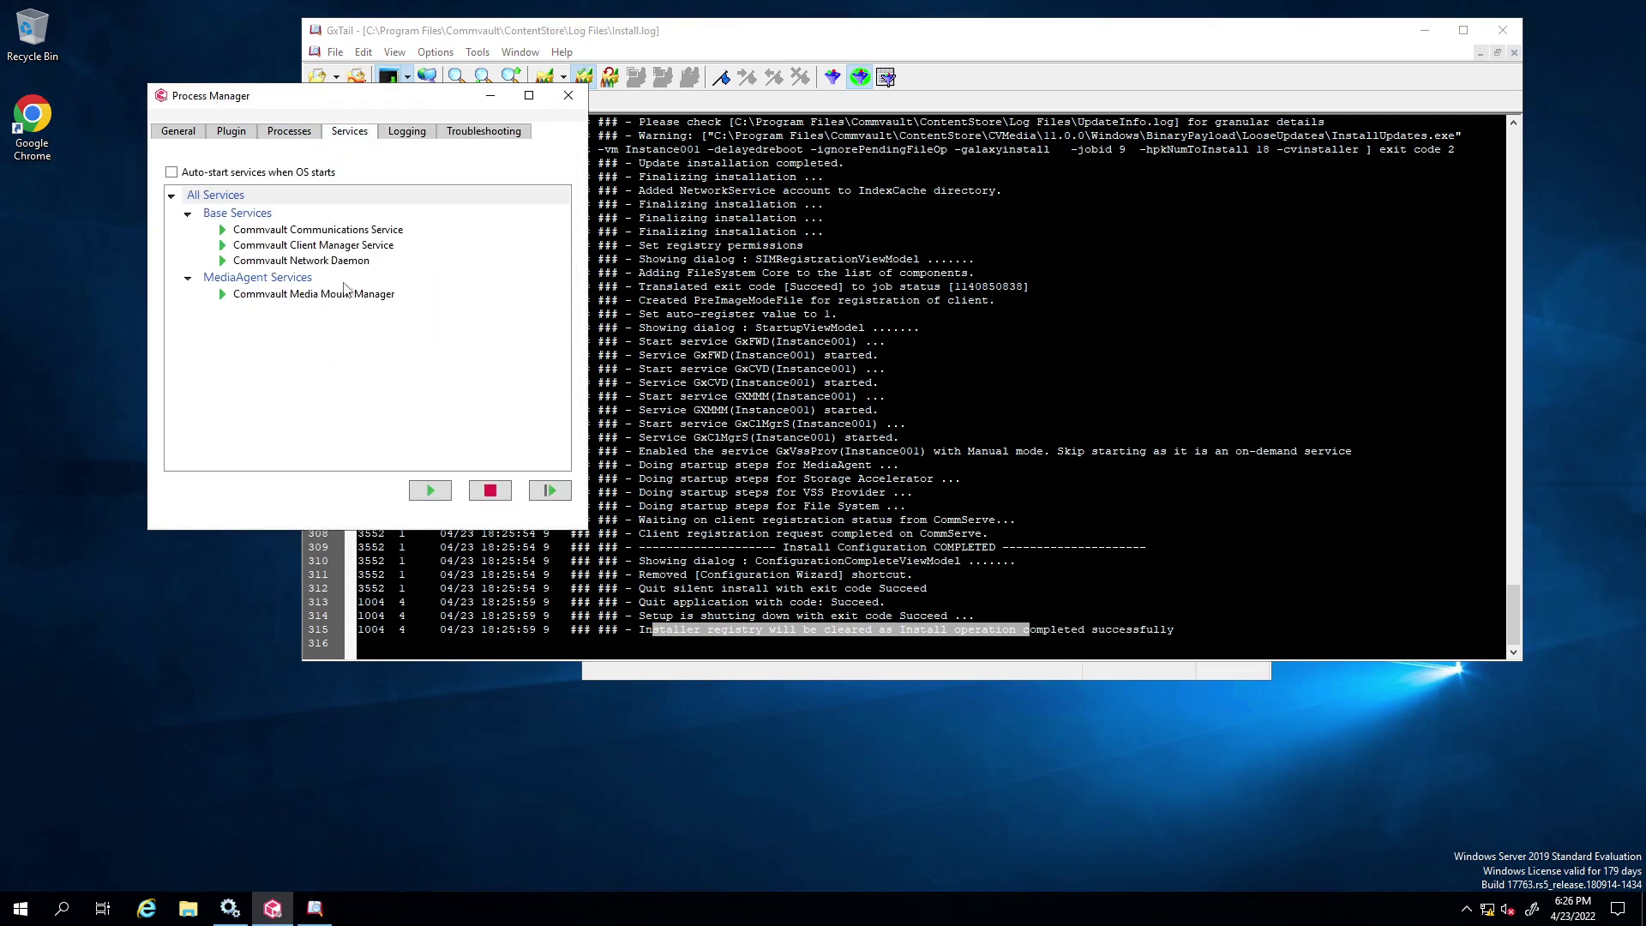
left_click(266, 293)
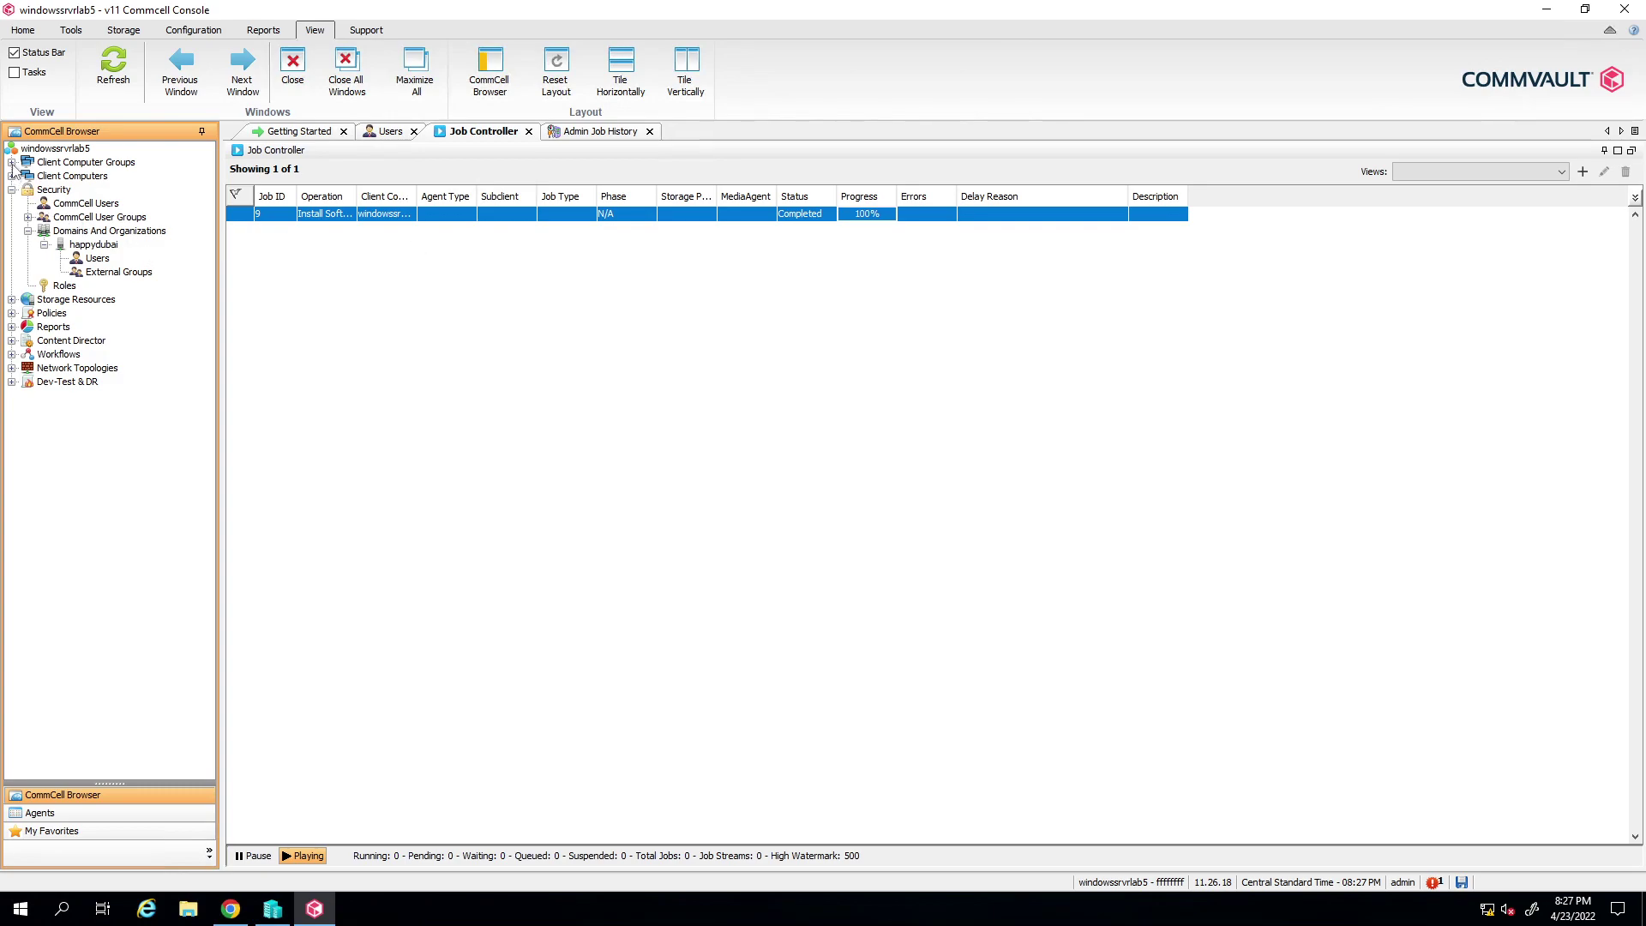
Step: In the CommCell Console, expand Client Computer Groups and Media Agents to open the windowssrvrlab4 client
left_click(77, 164)
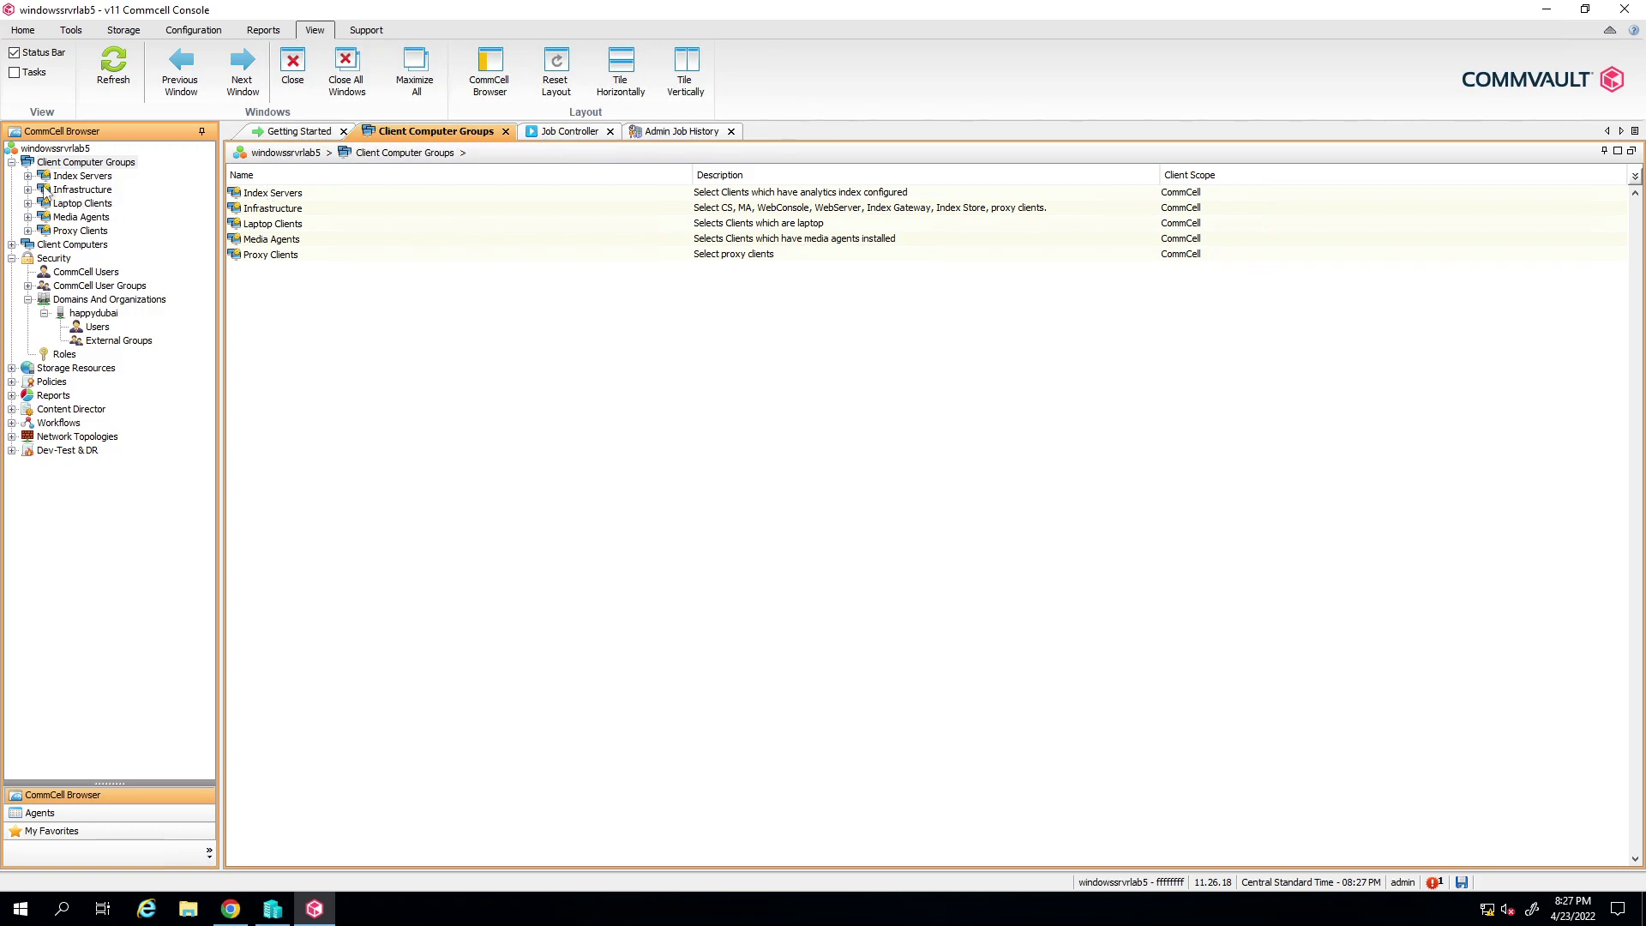
left_click(30, 220)
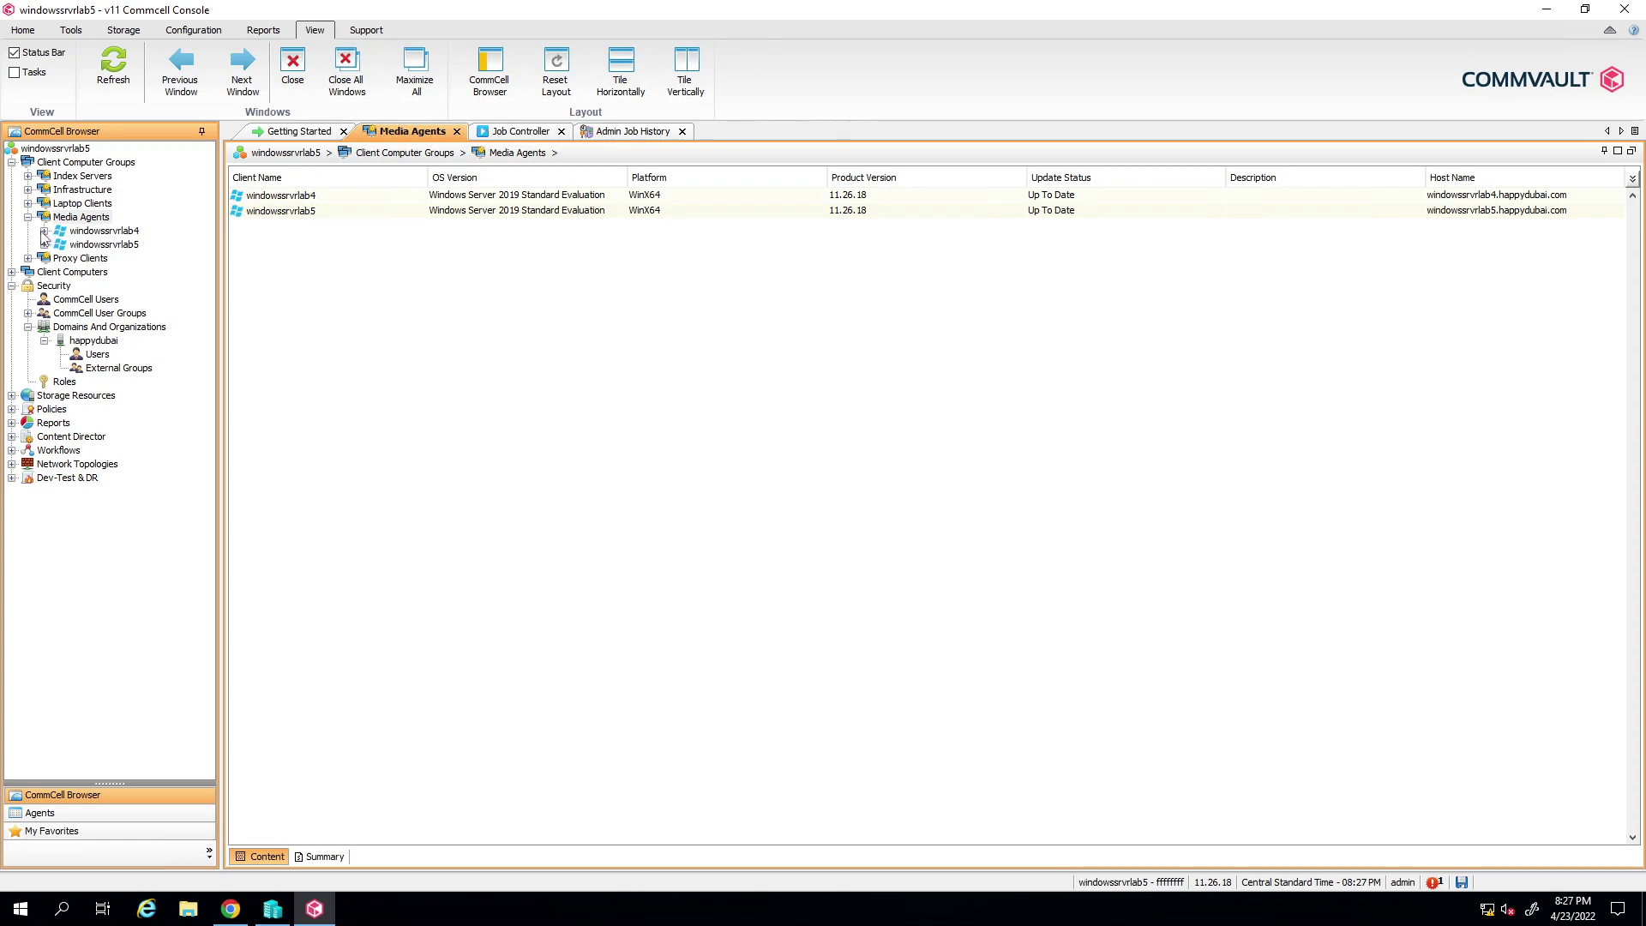
double_click(99, 231)
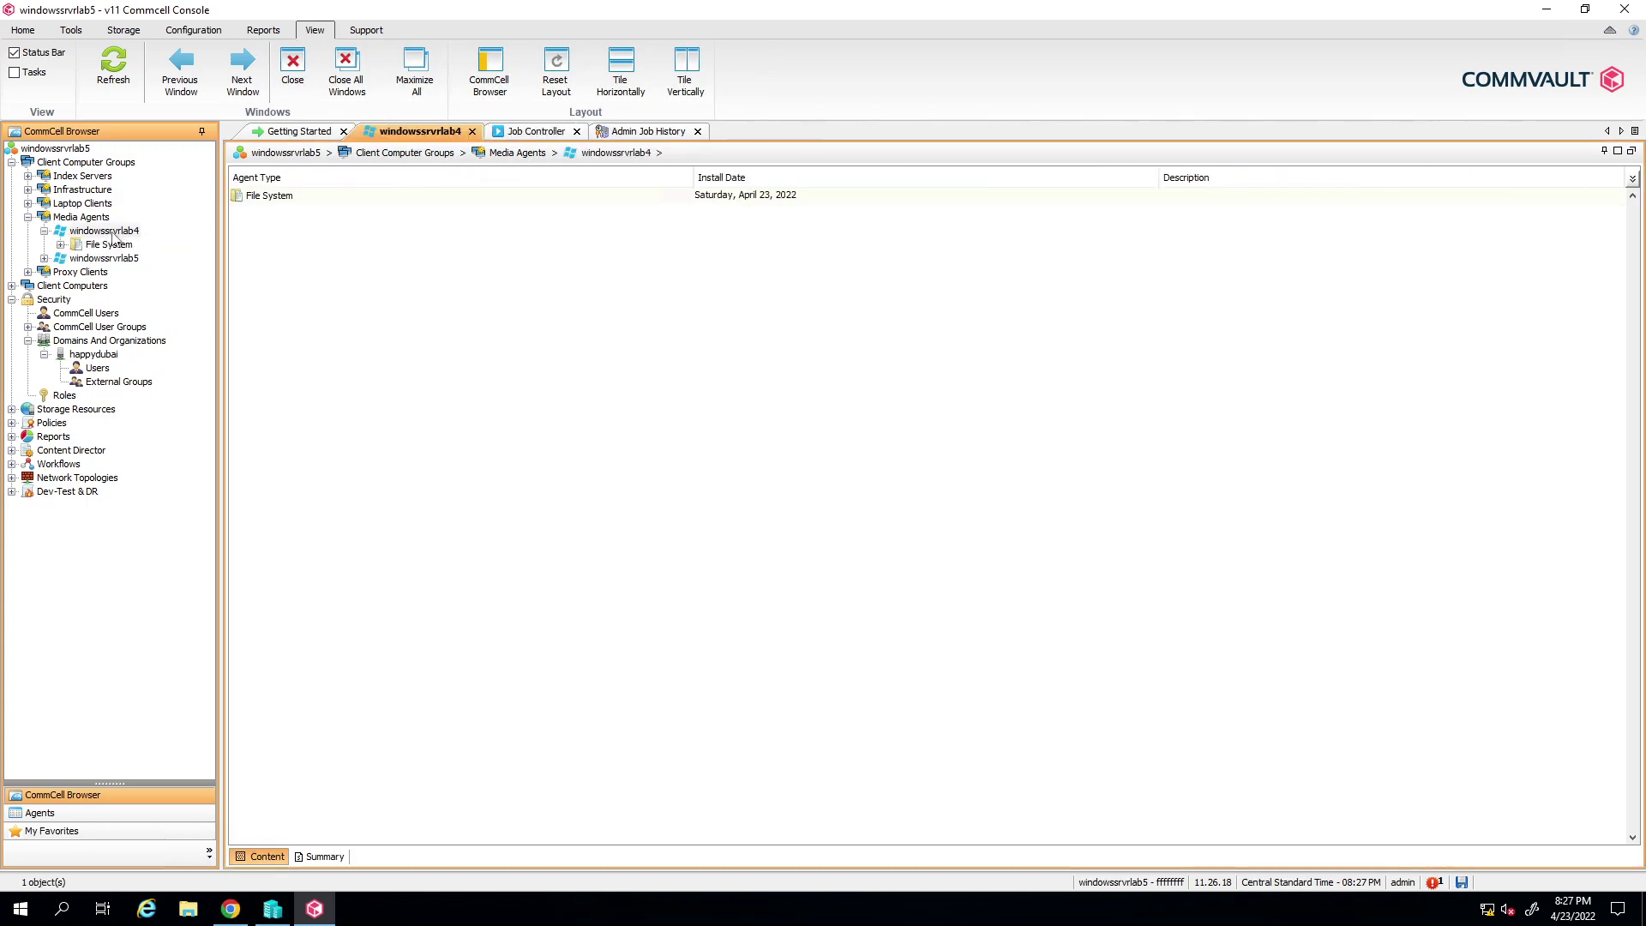
Step: Restart all services on the windowssrvrlab4 client, leave the remote session, and dismiss the completion note
right_click(113, 232)
mouse_move(172, 243)
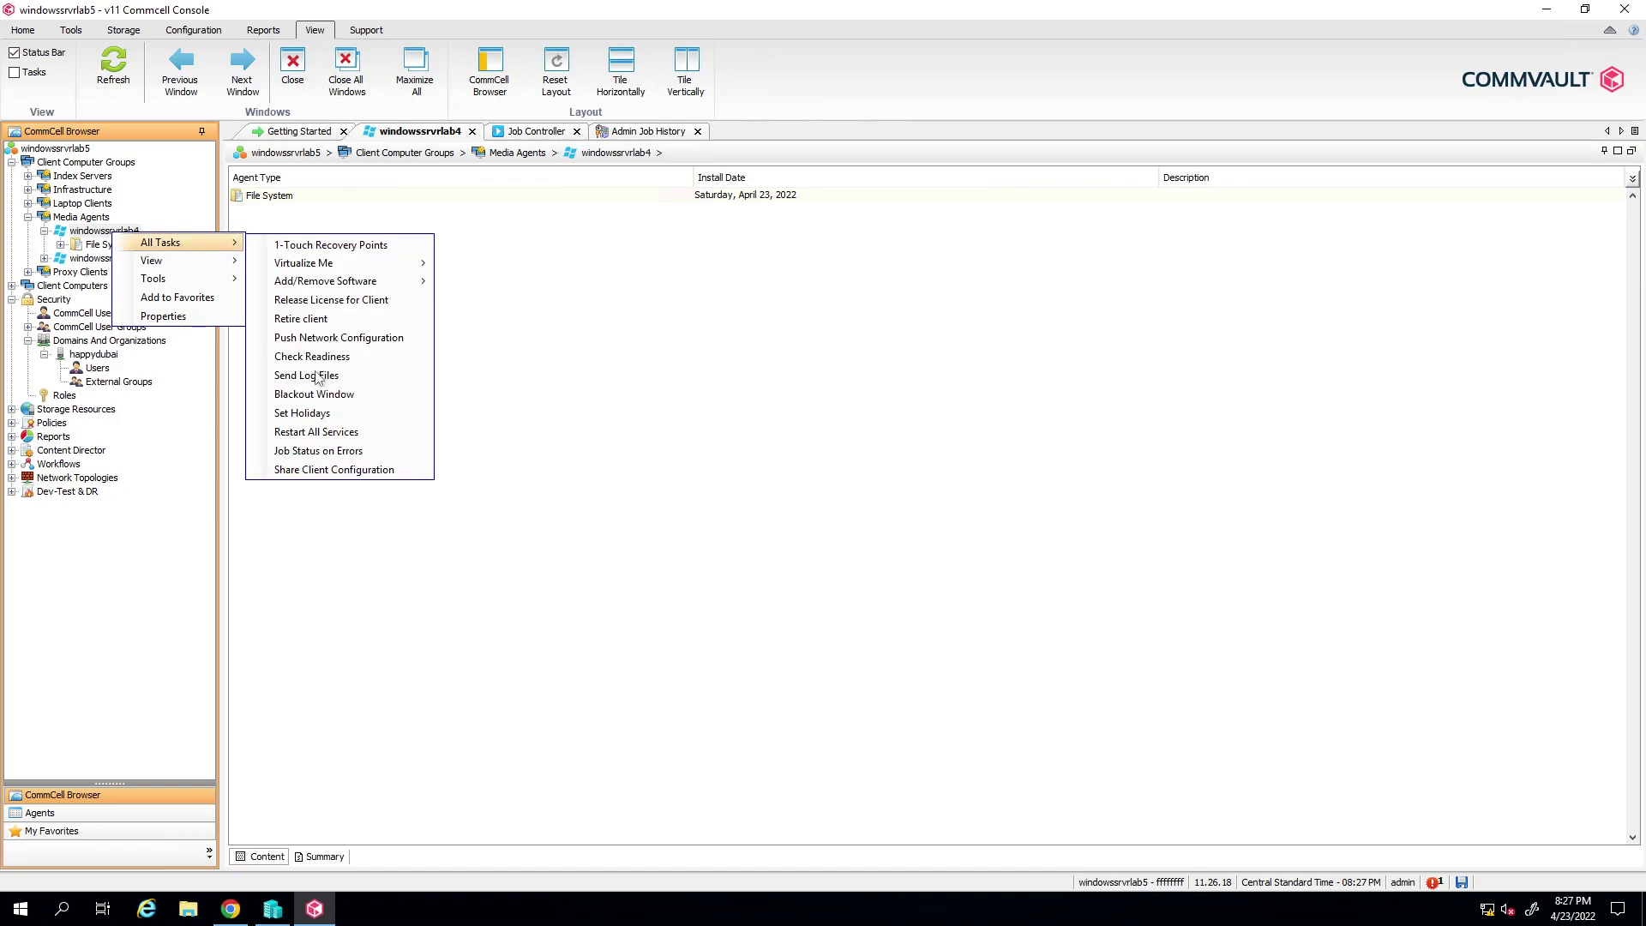
left_click(336, 431)
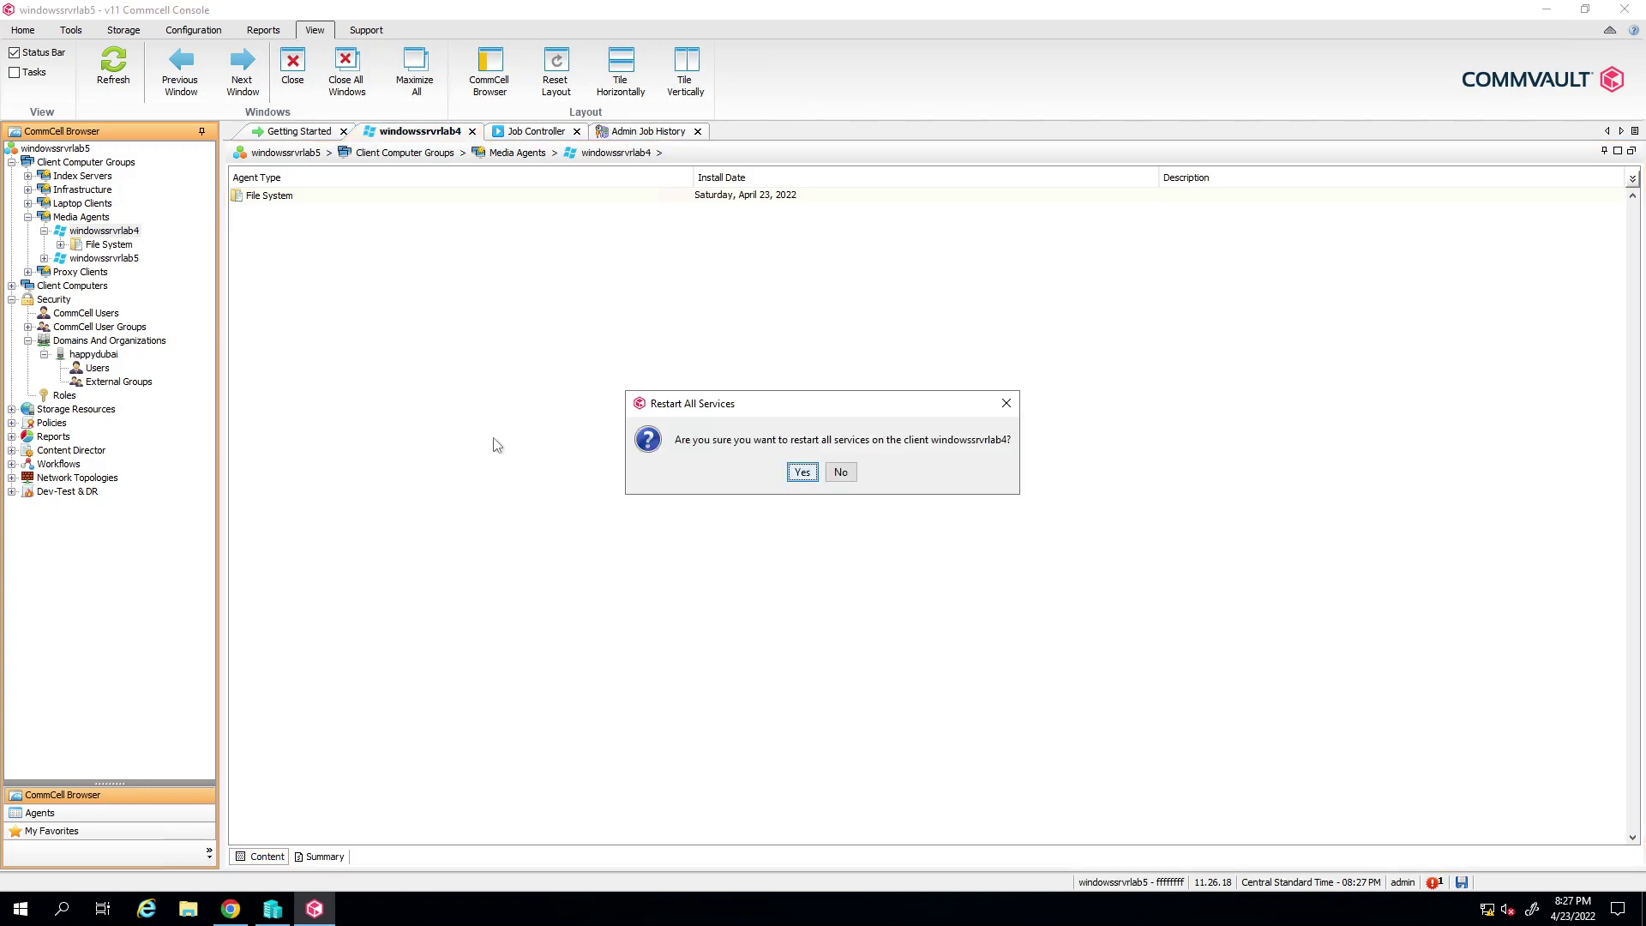
key("Return")
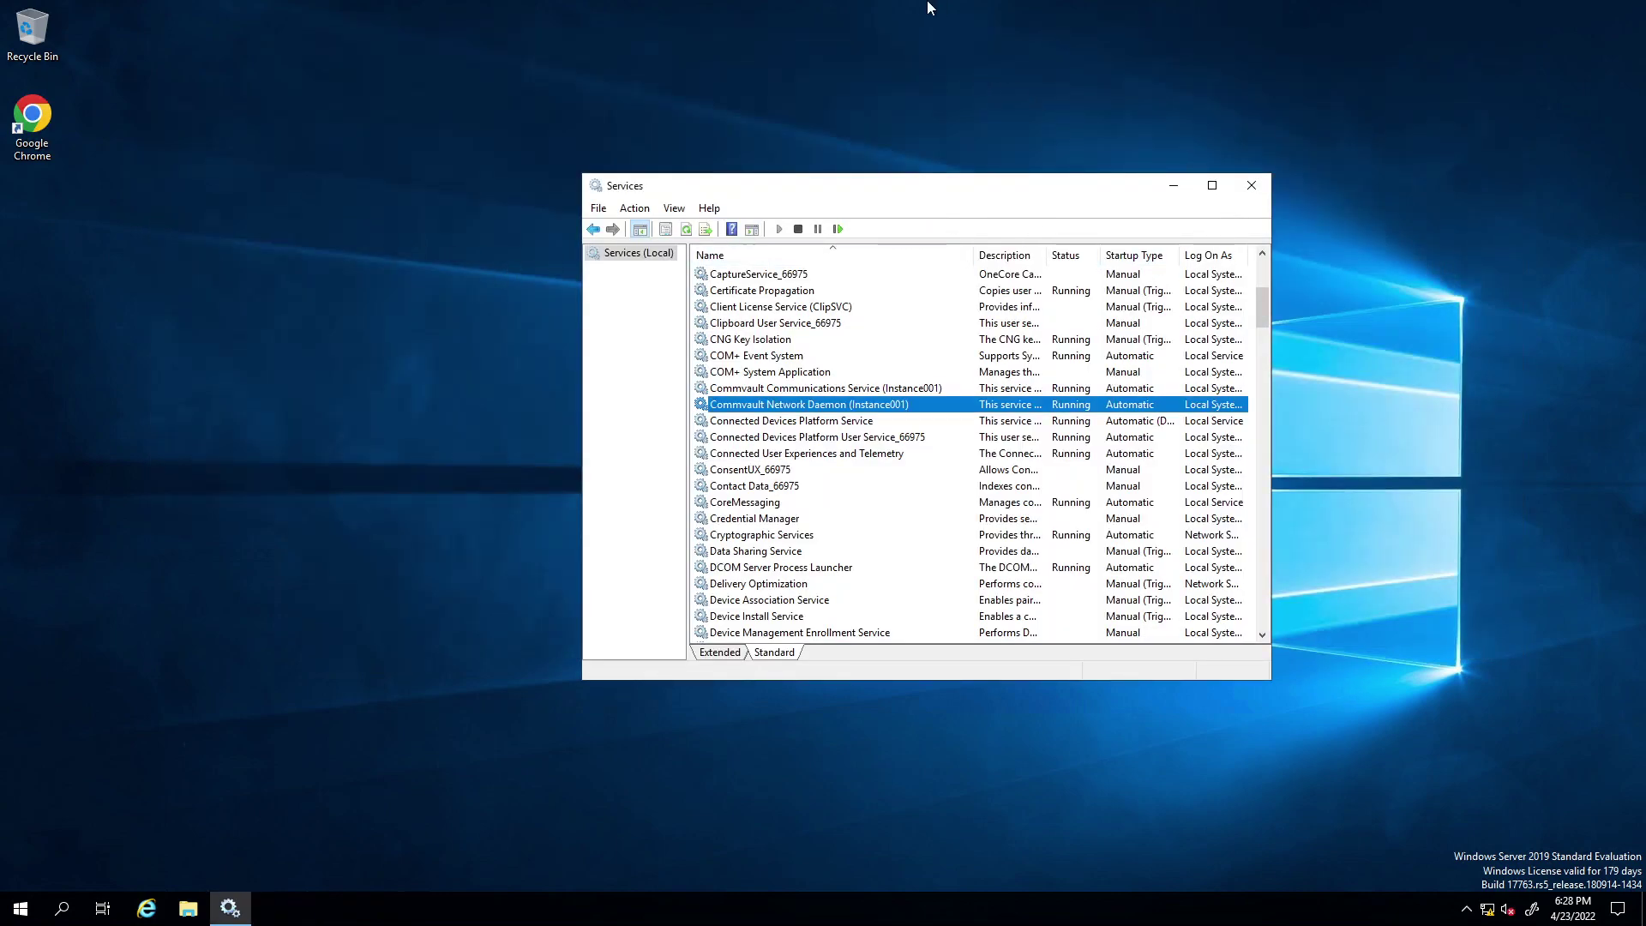
left_click(1027, 17)
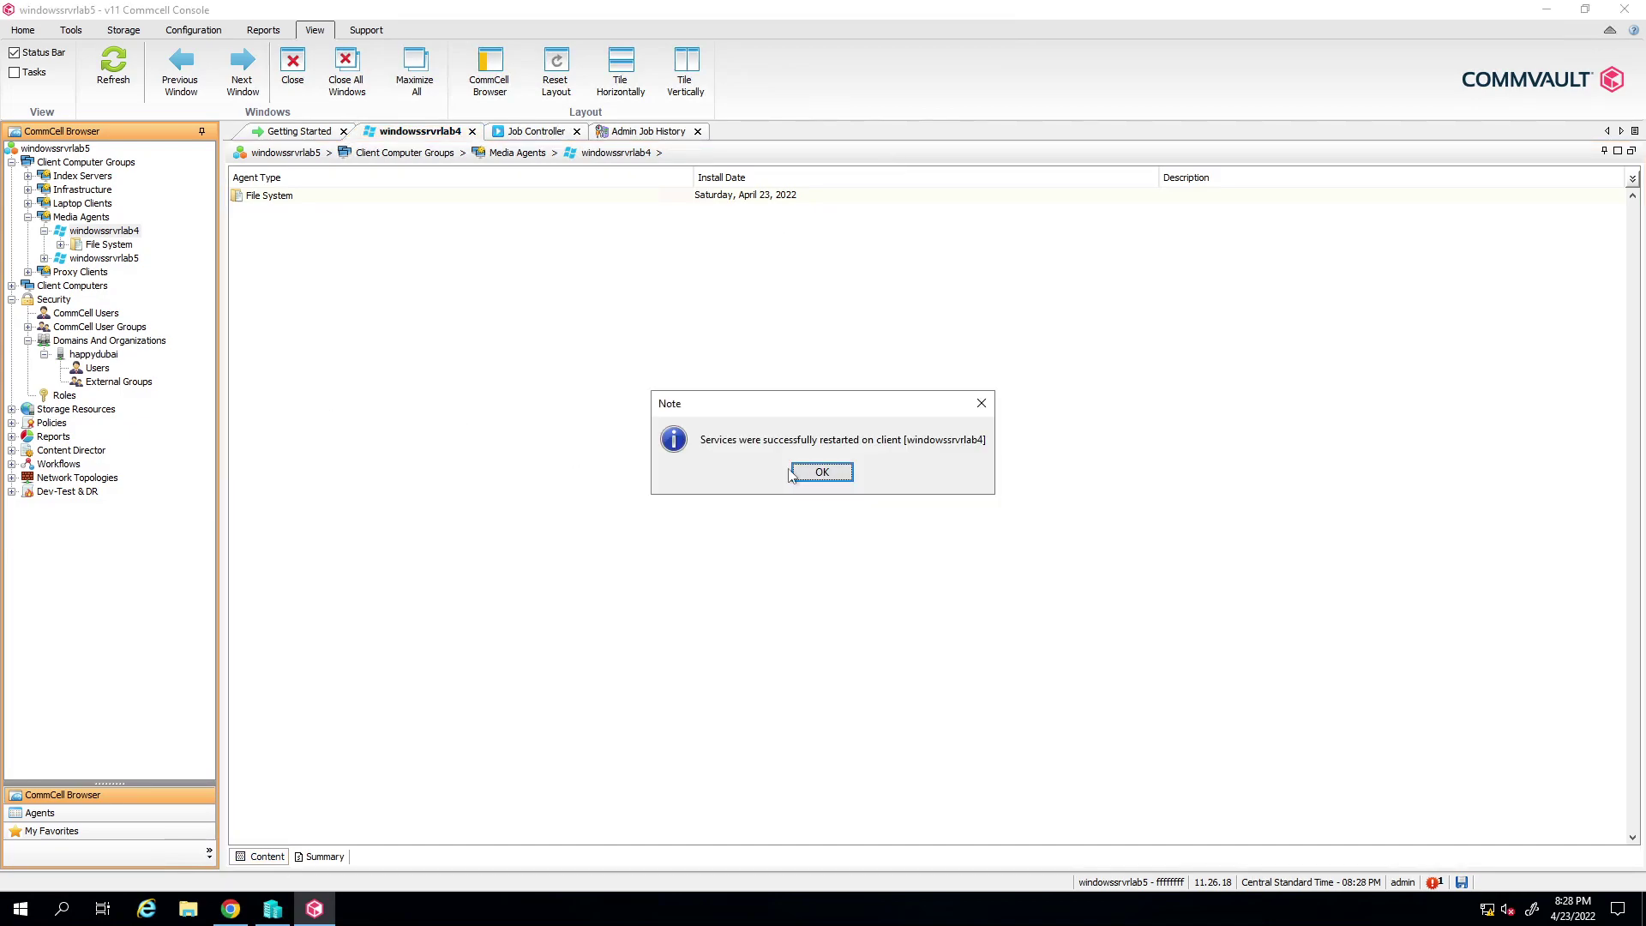
left_click(791, 474)
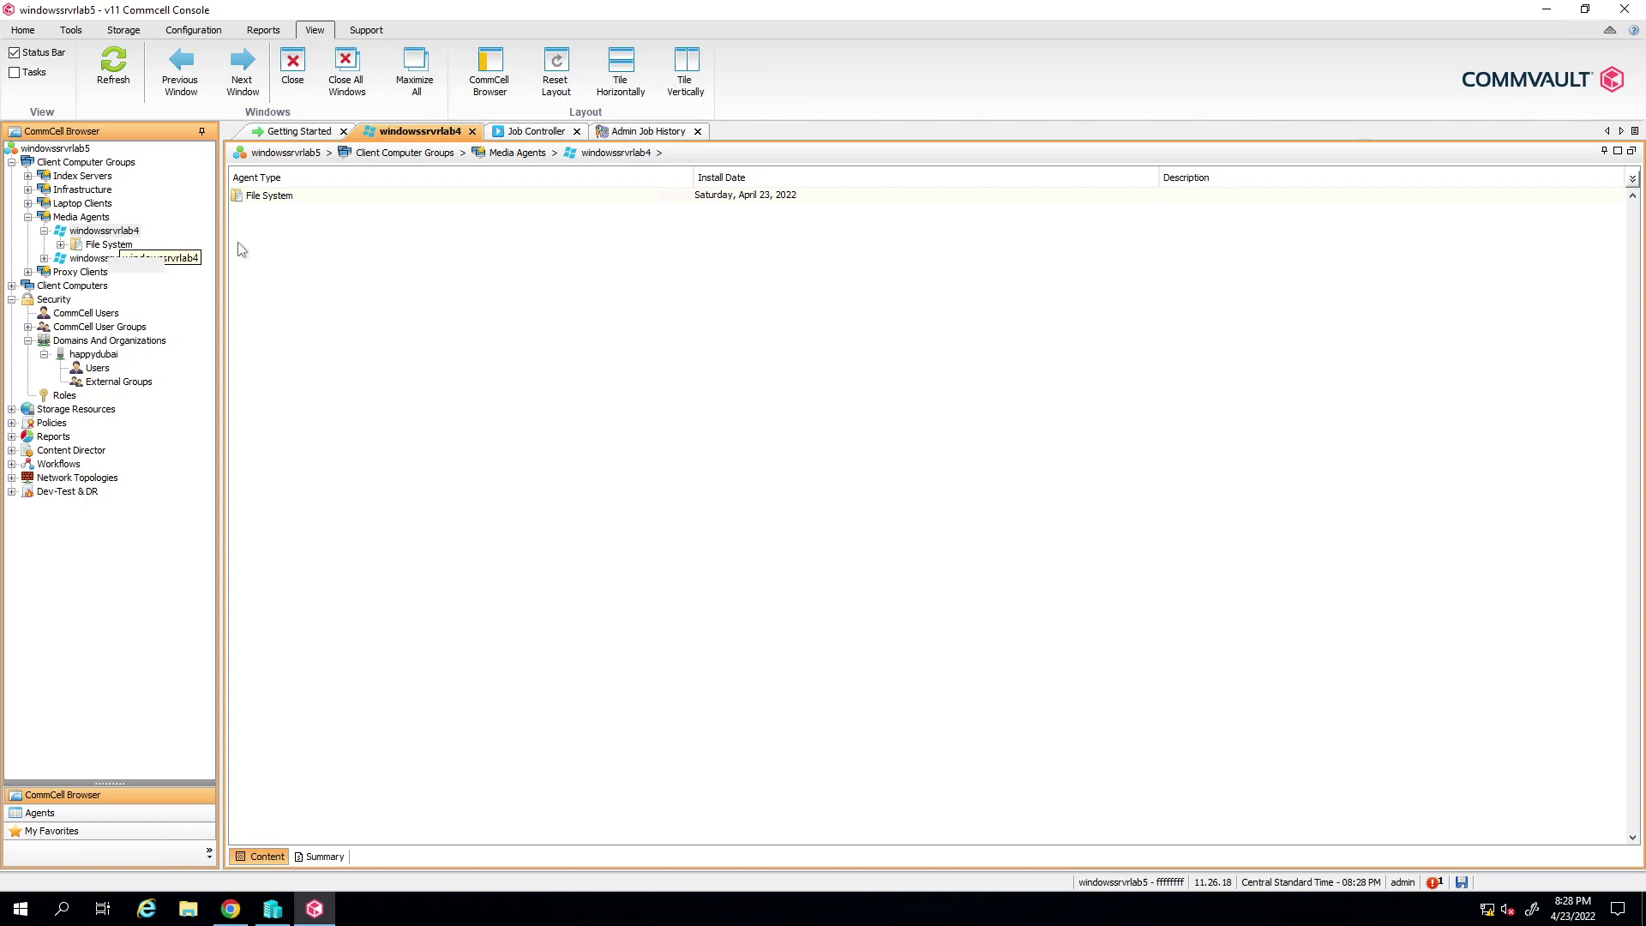
Step: Open the properties of the default subclient in windowssrvrlab4's File System defaultBackupSet
double_click(269, 195)
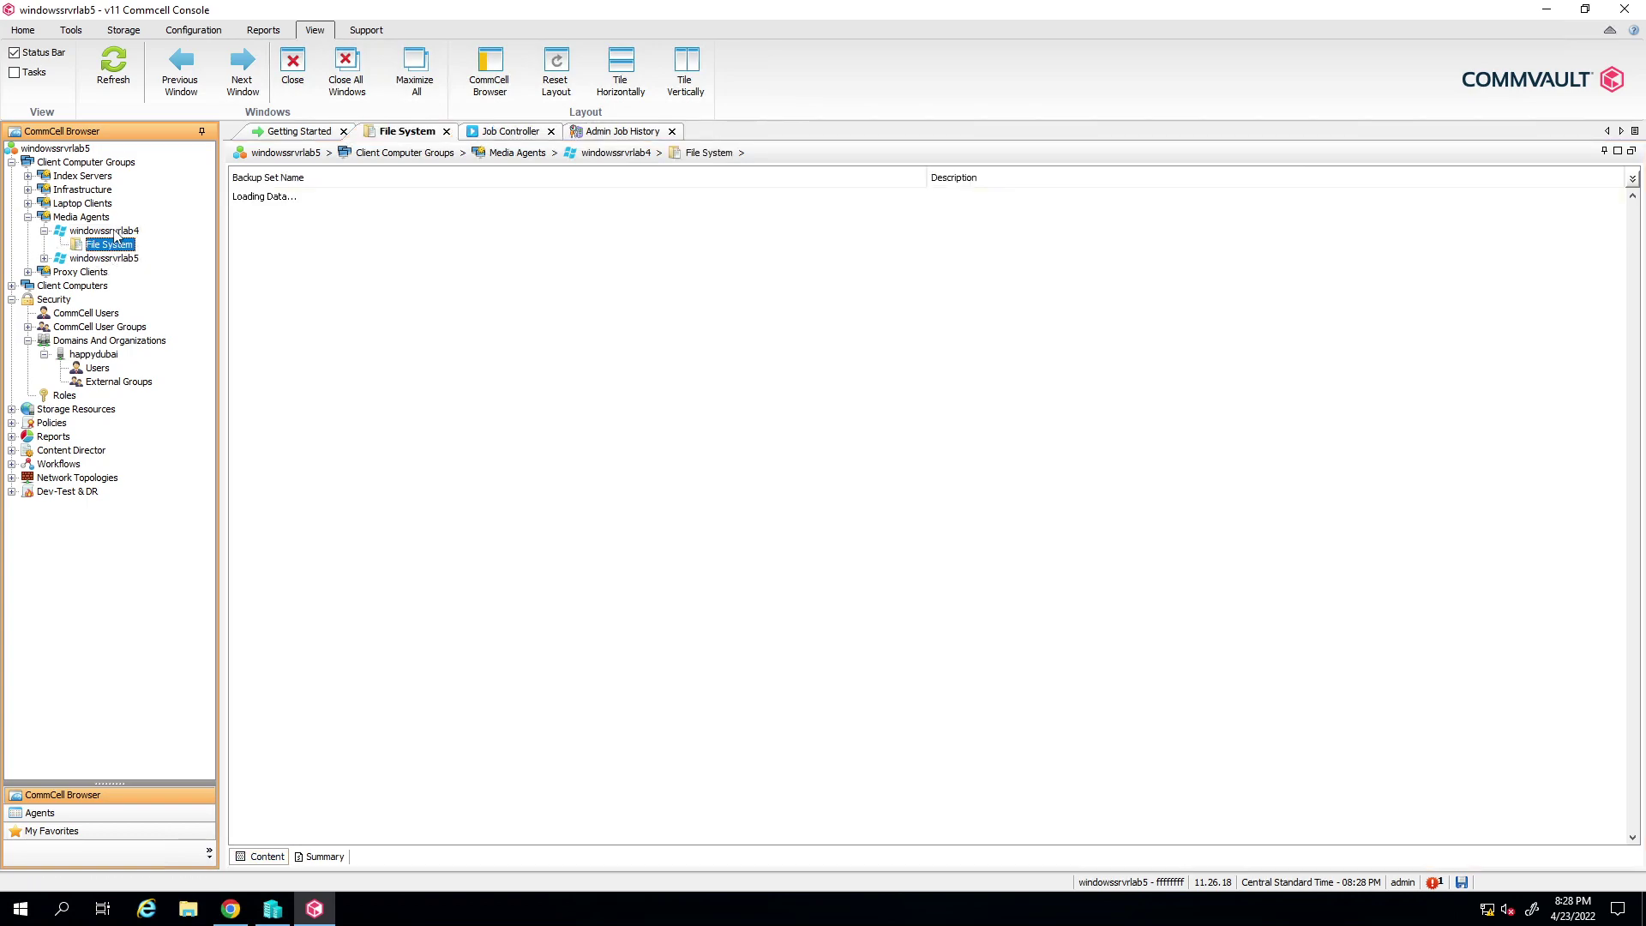
left_click(110, 232)
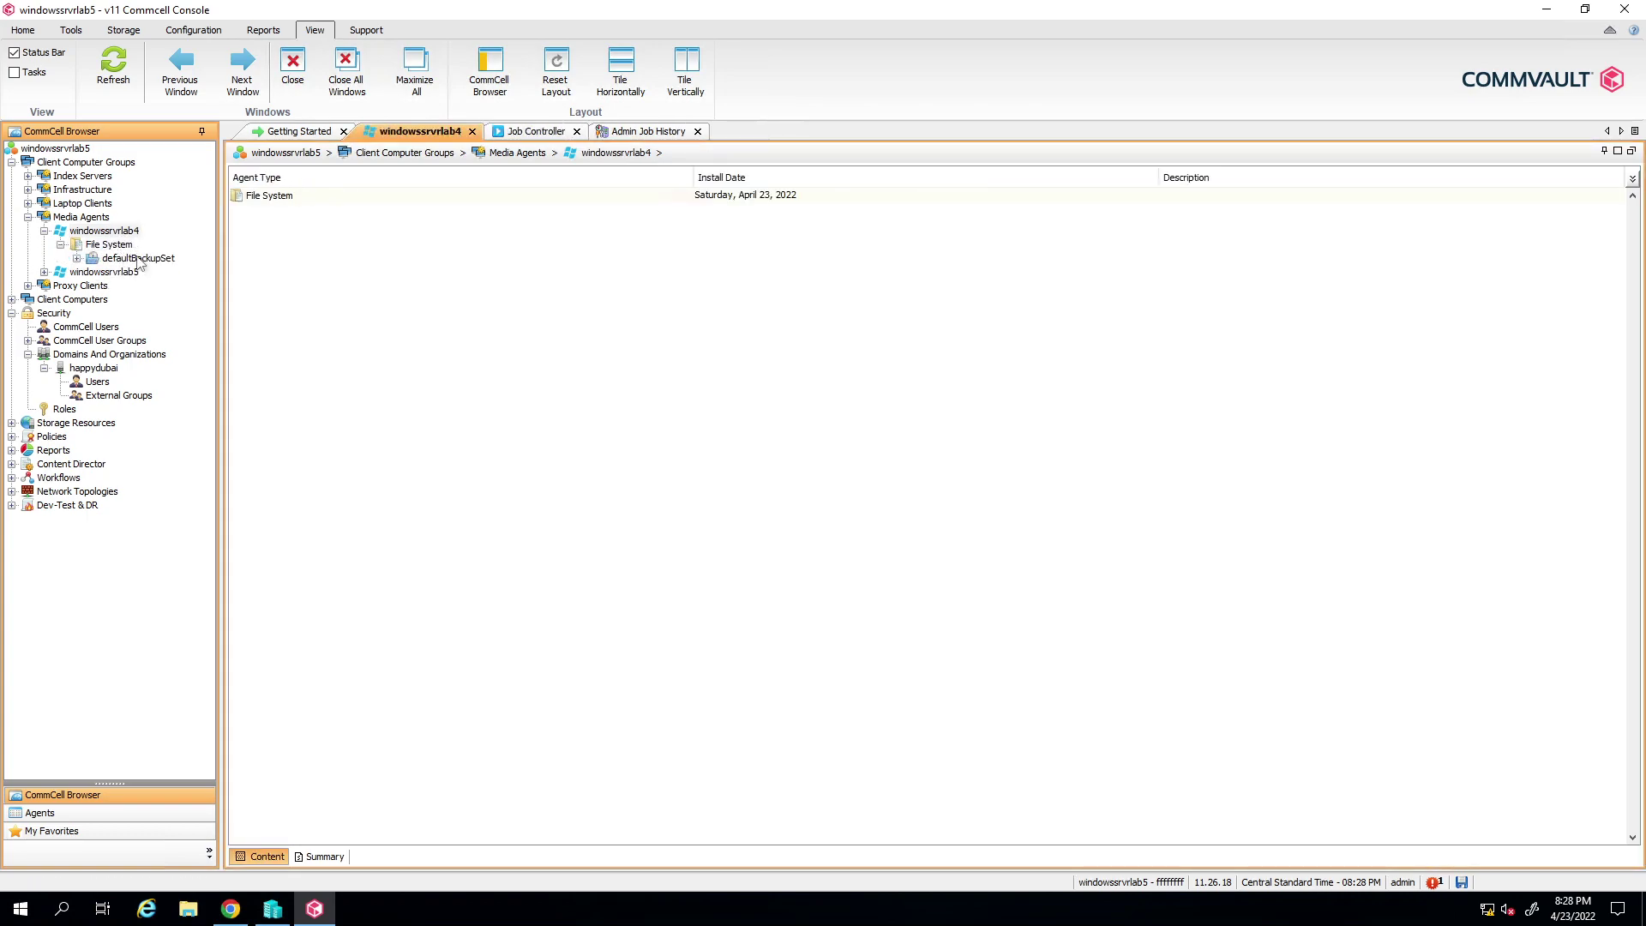
left_click(137, 259)
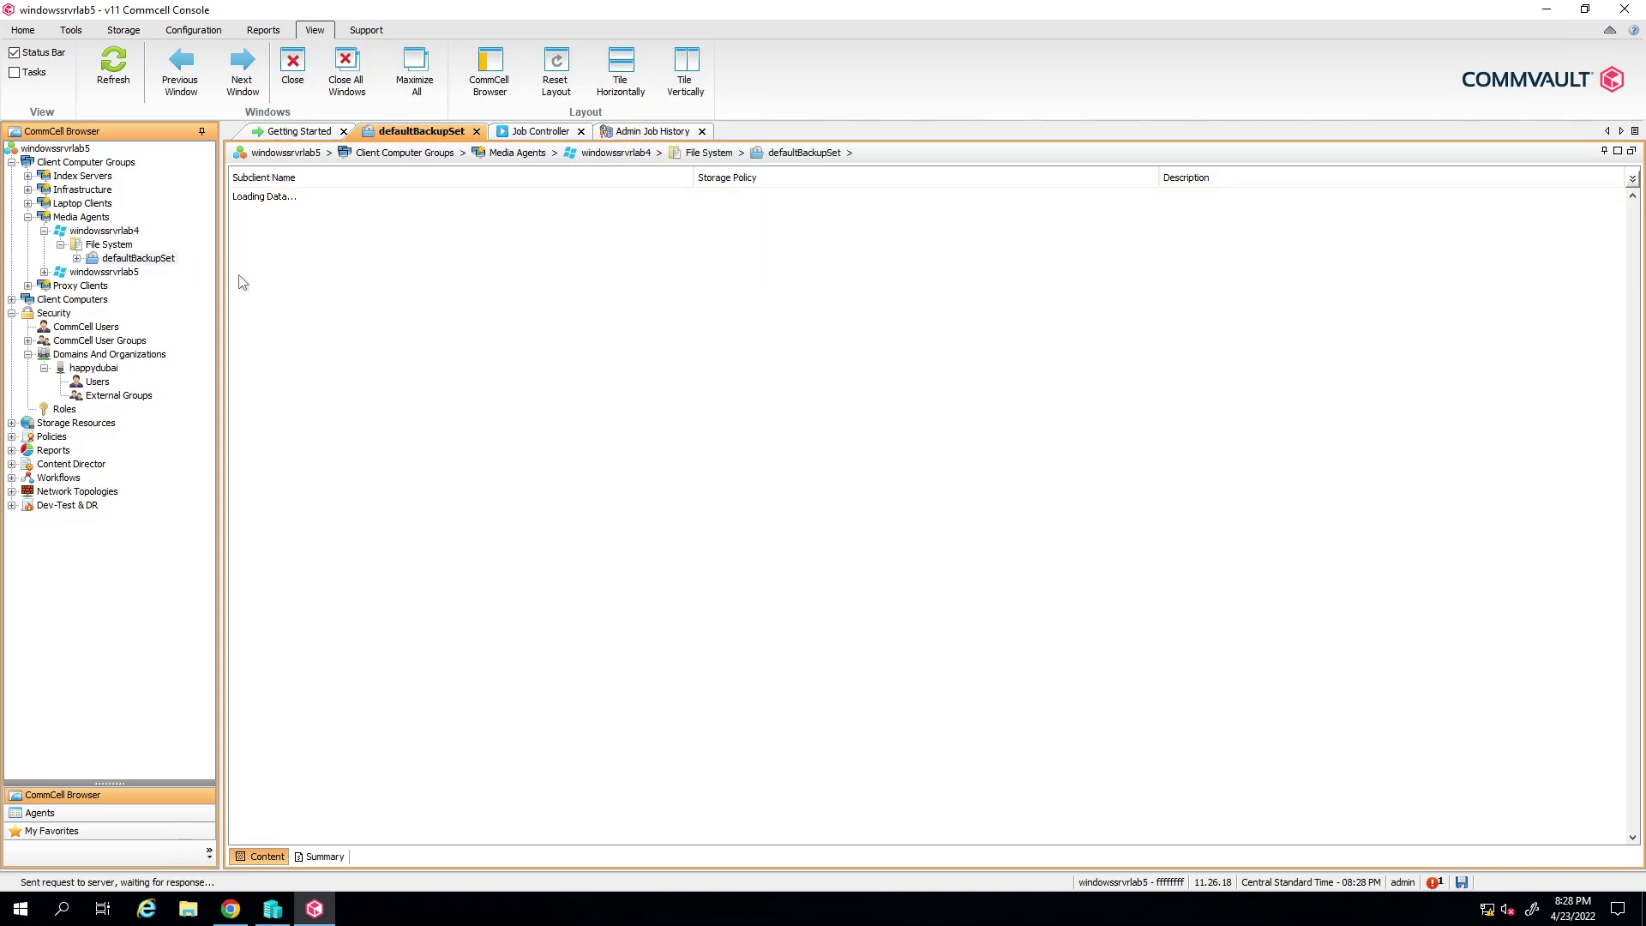
left_click(273, 199)
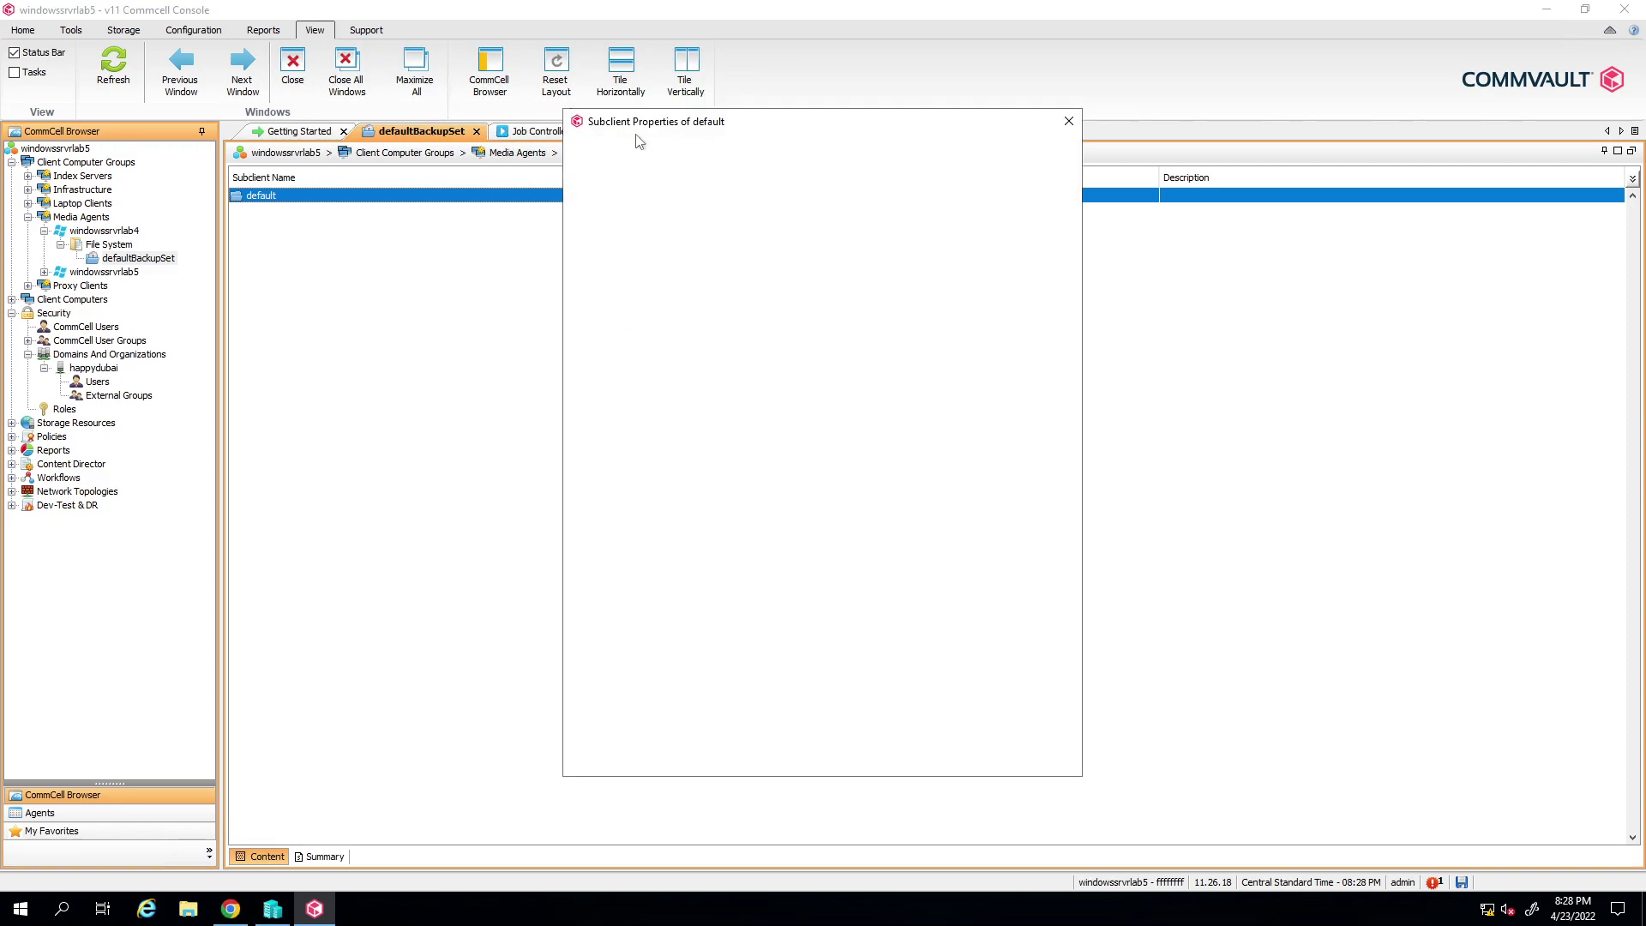
Step: Browse the G: drive from the subclient's content settings, then close the browser and the properties without adding anything
left_click_drag(654, 128, 532, 106)
left_click(506, 123)
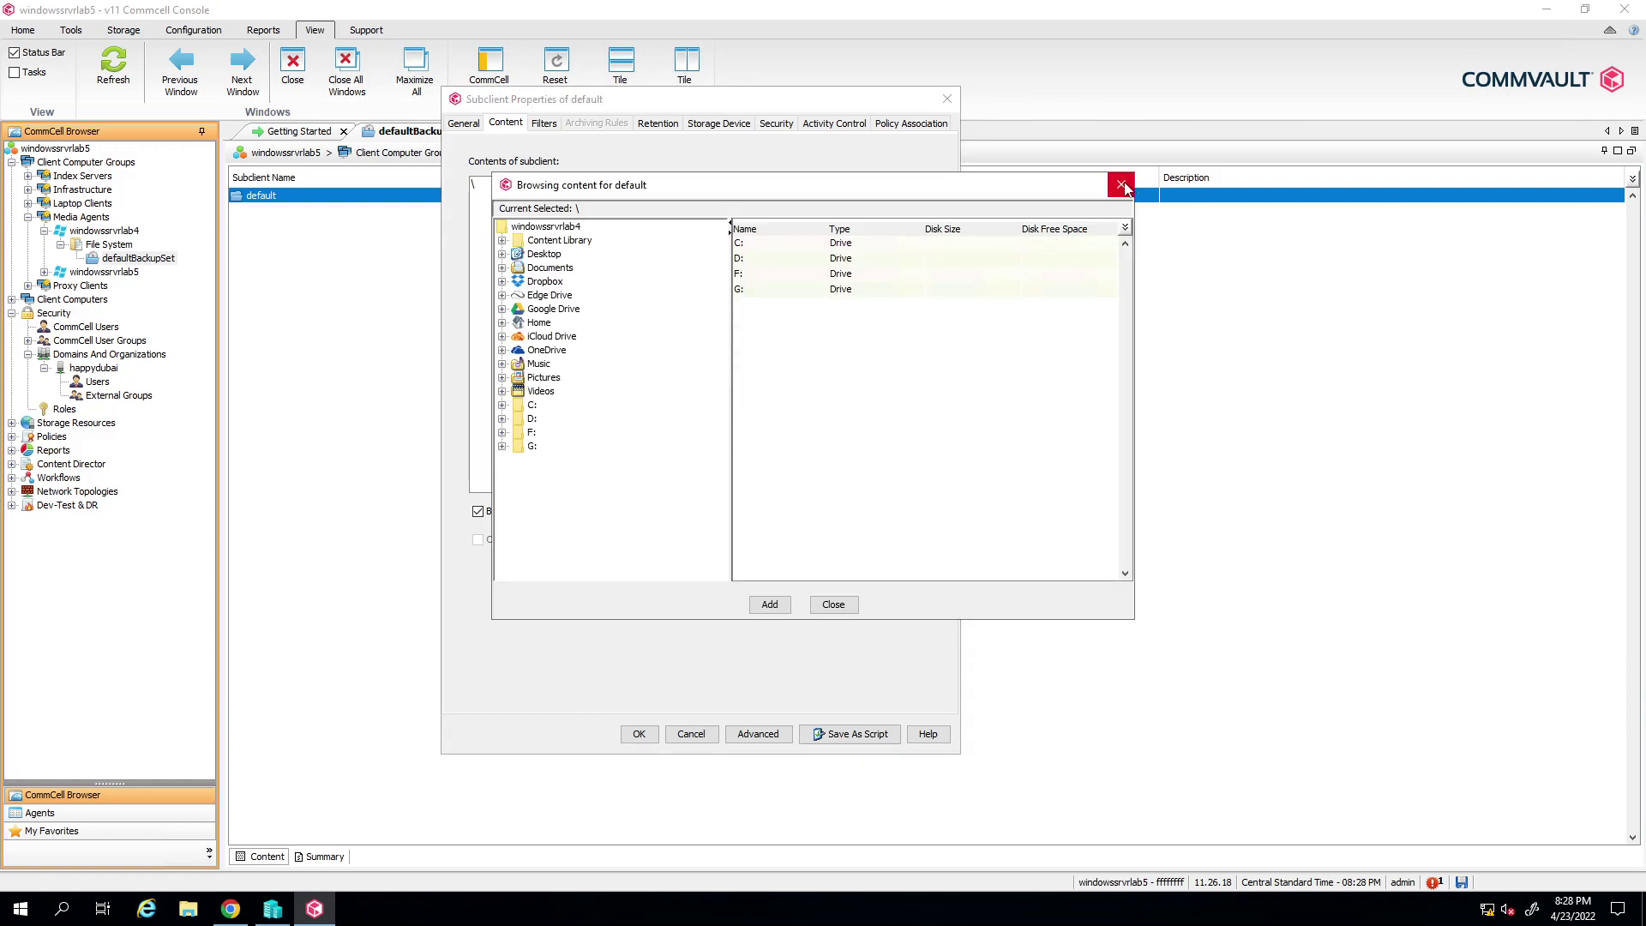
left_click(533, 447)
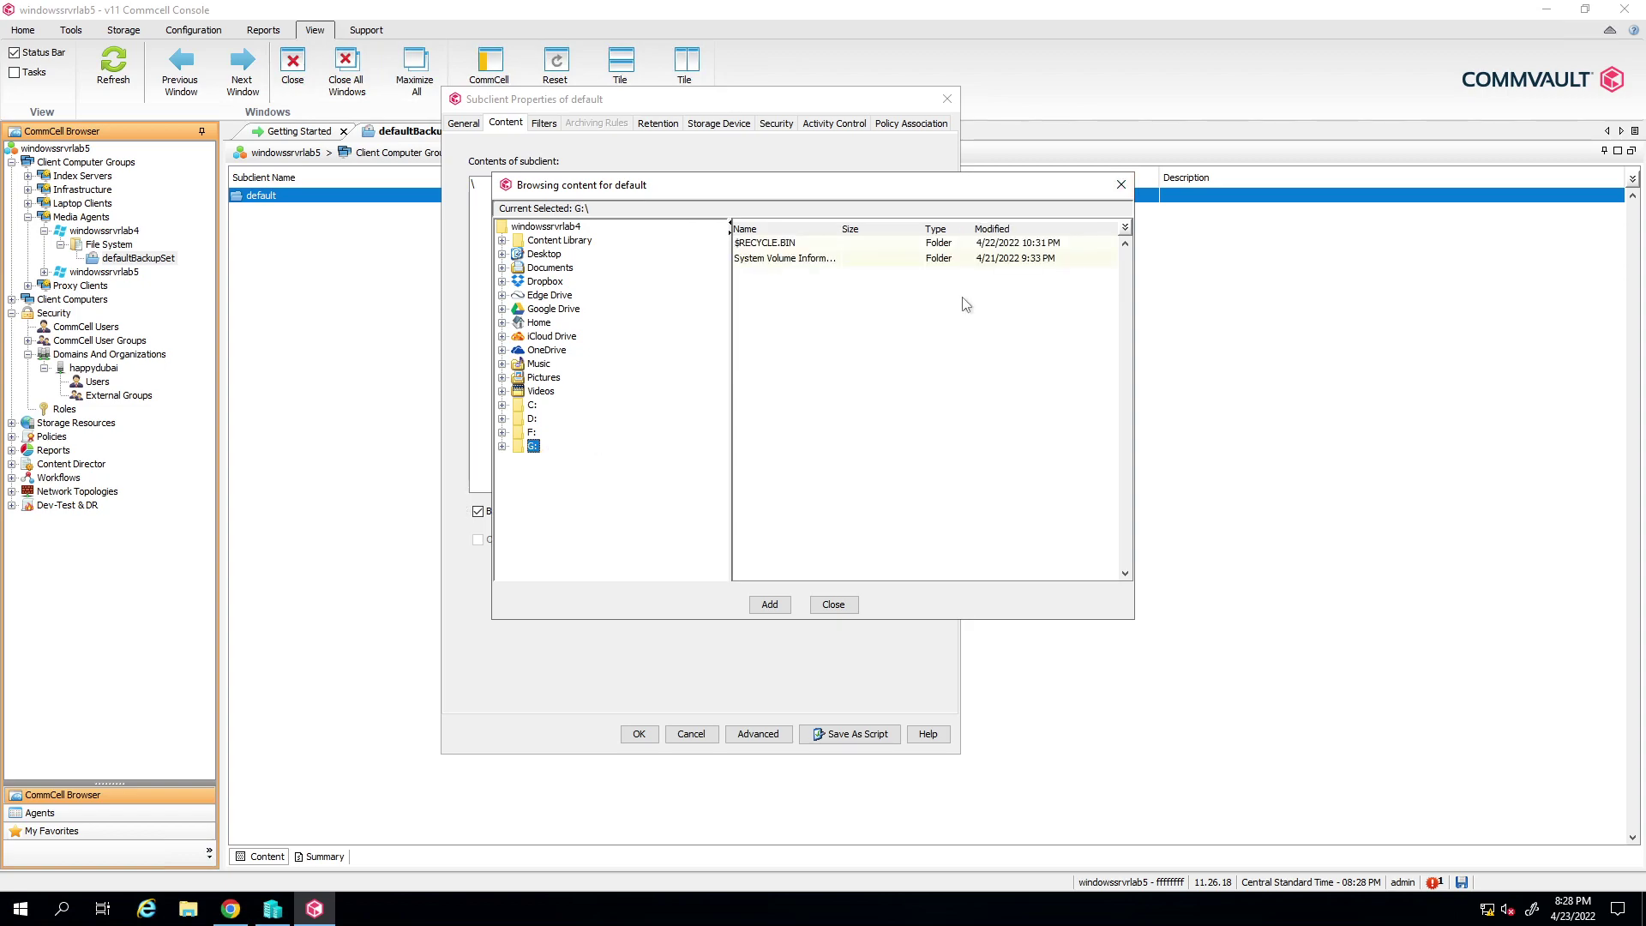
left_click(1120, 185)
left_click(947, 100)
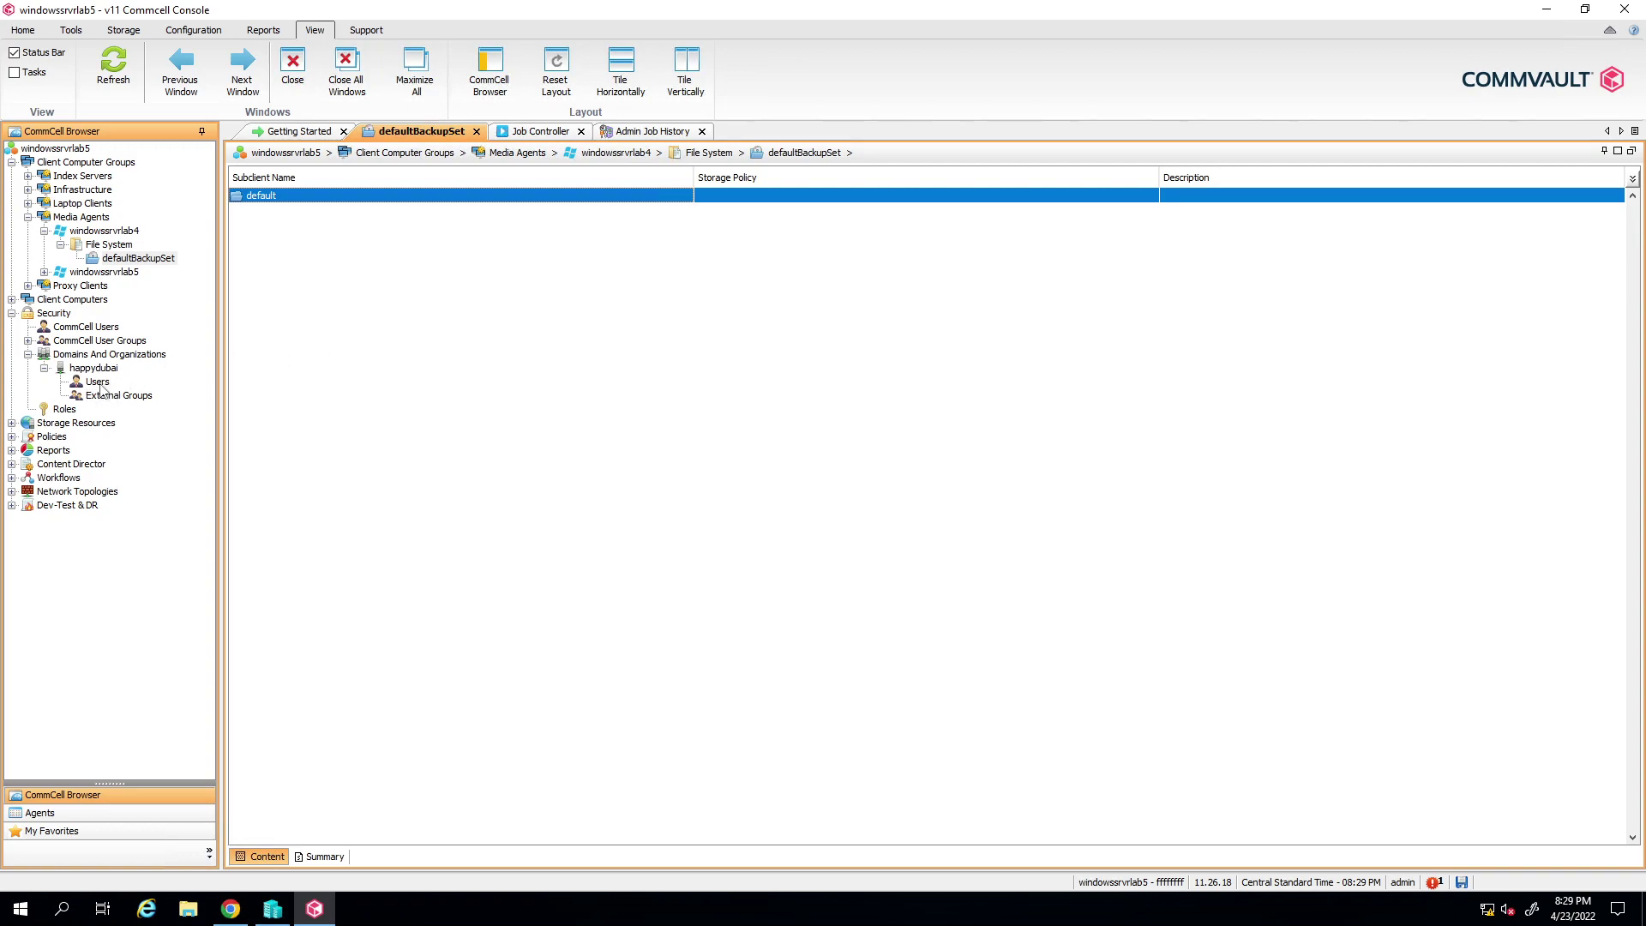
Step: Open the properties of the non-Administrator user in the happydubai domain and check its user group membership
left_click(100, 382)
left_click(306, 198)
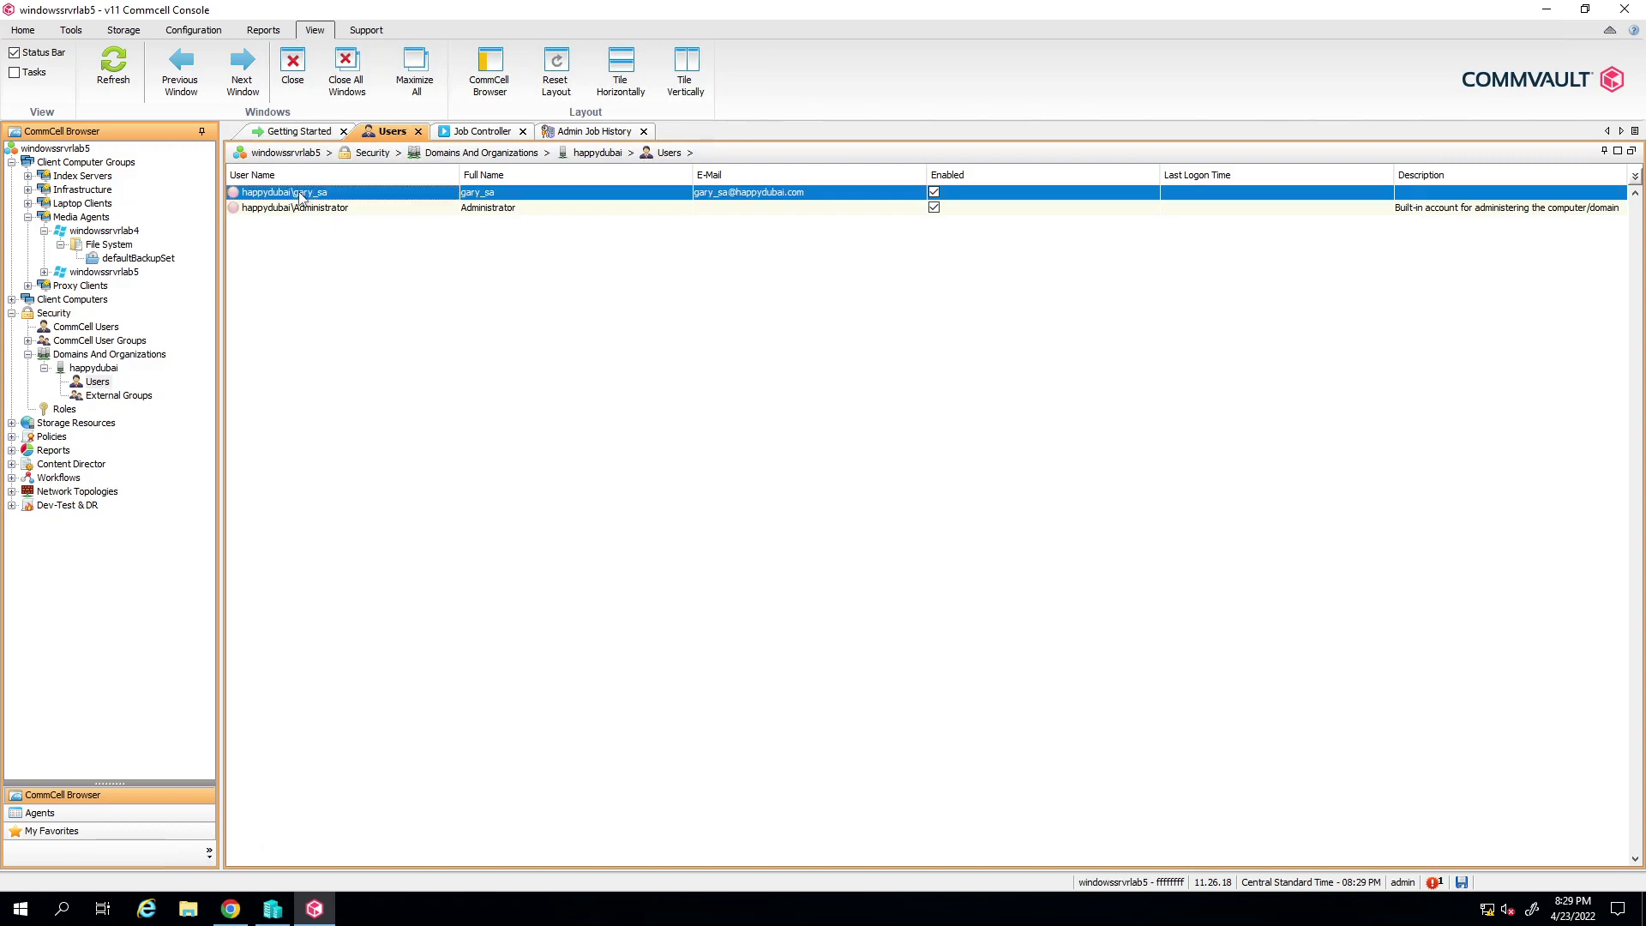
right_click(311, 198)
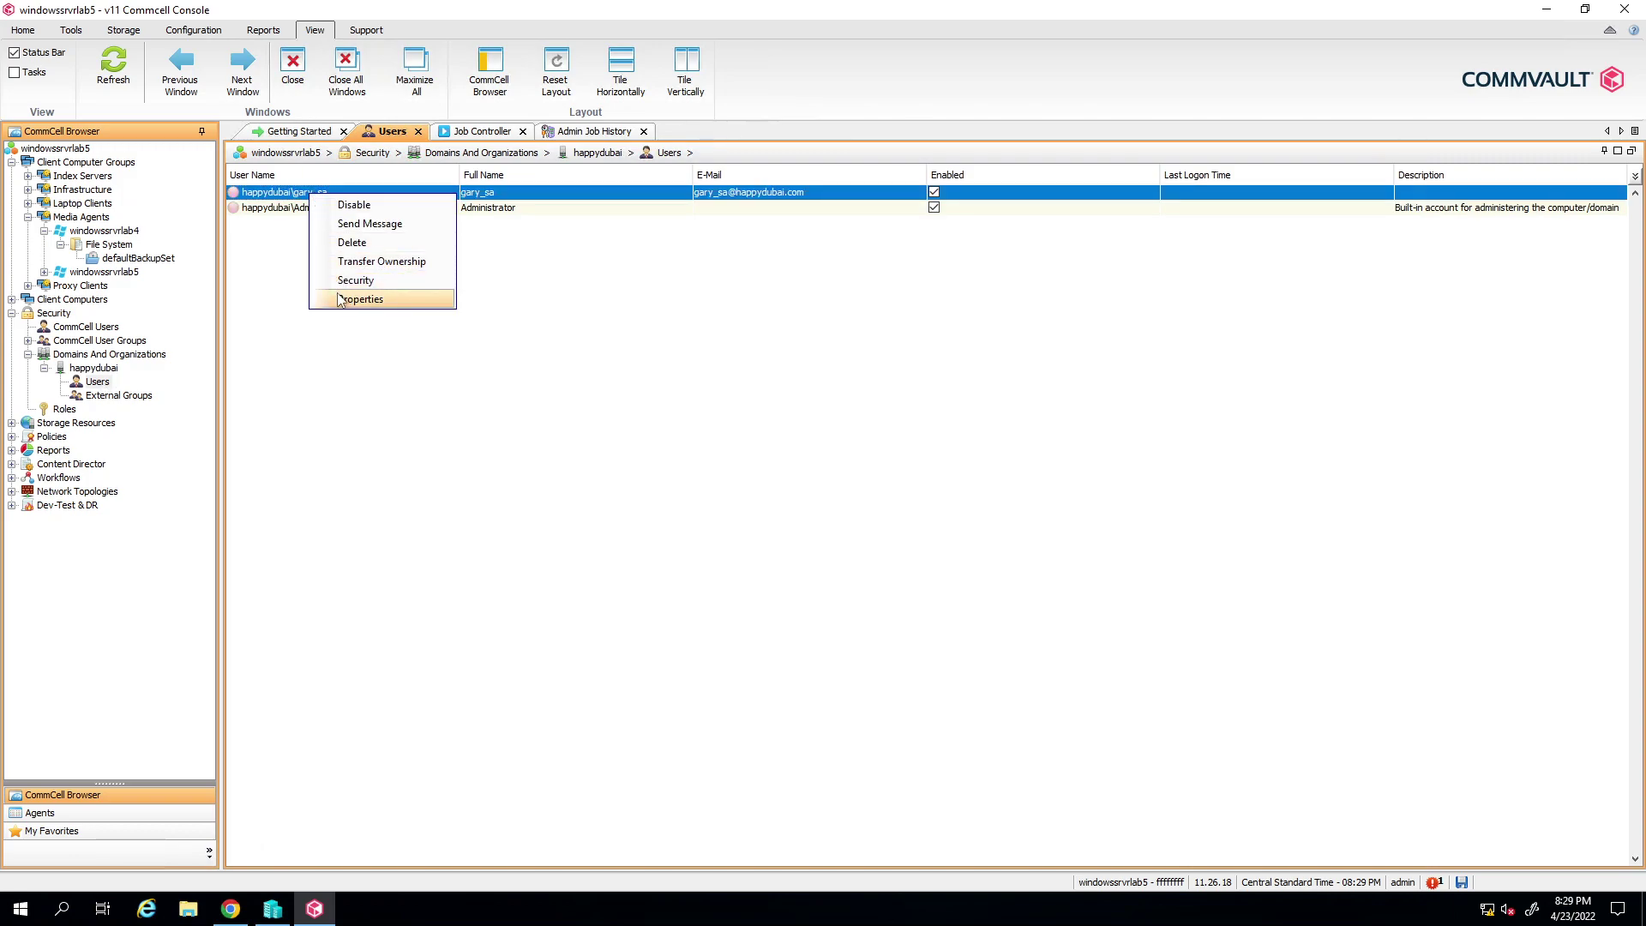
left_click(342, 298)
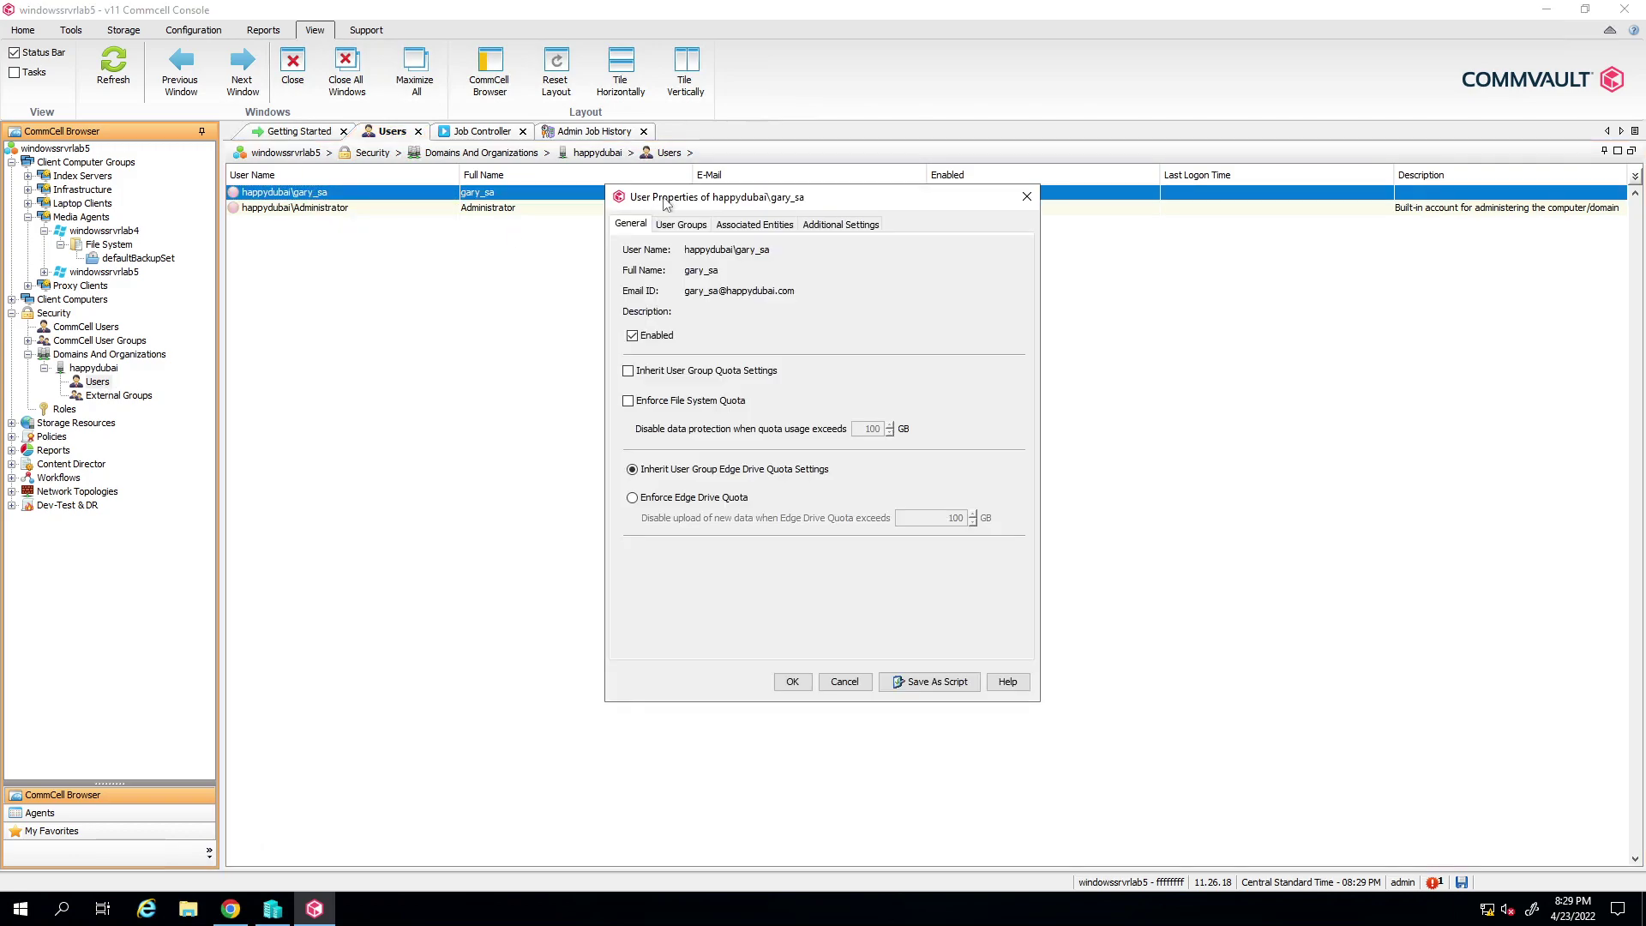
left_click_drag(667, 199, 491, 216)
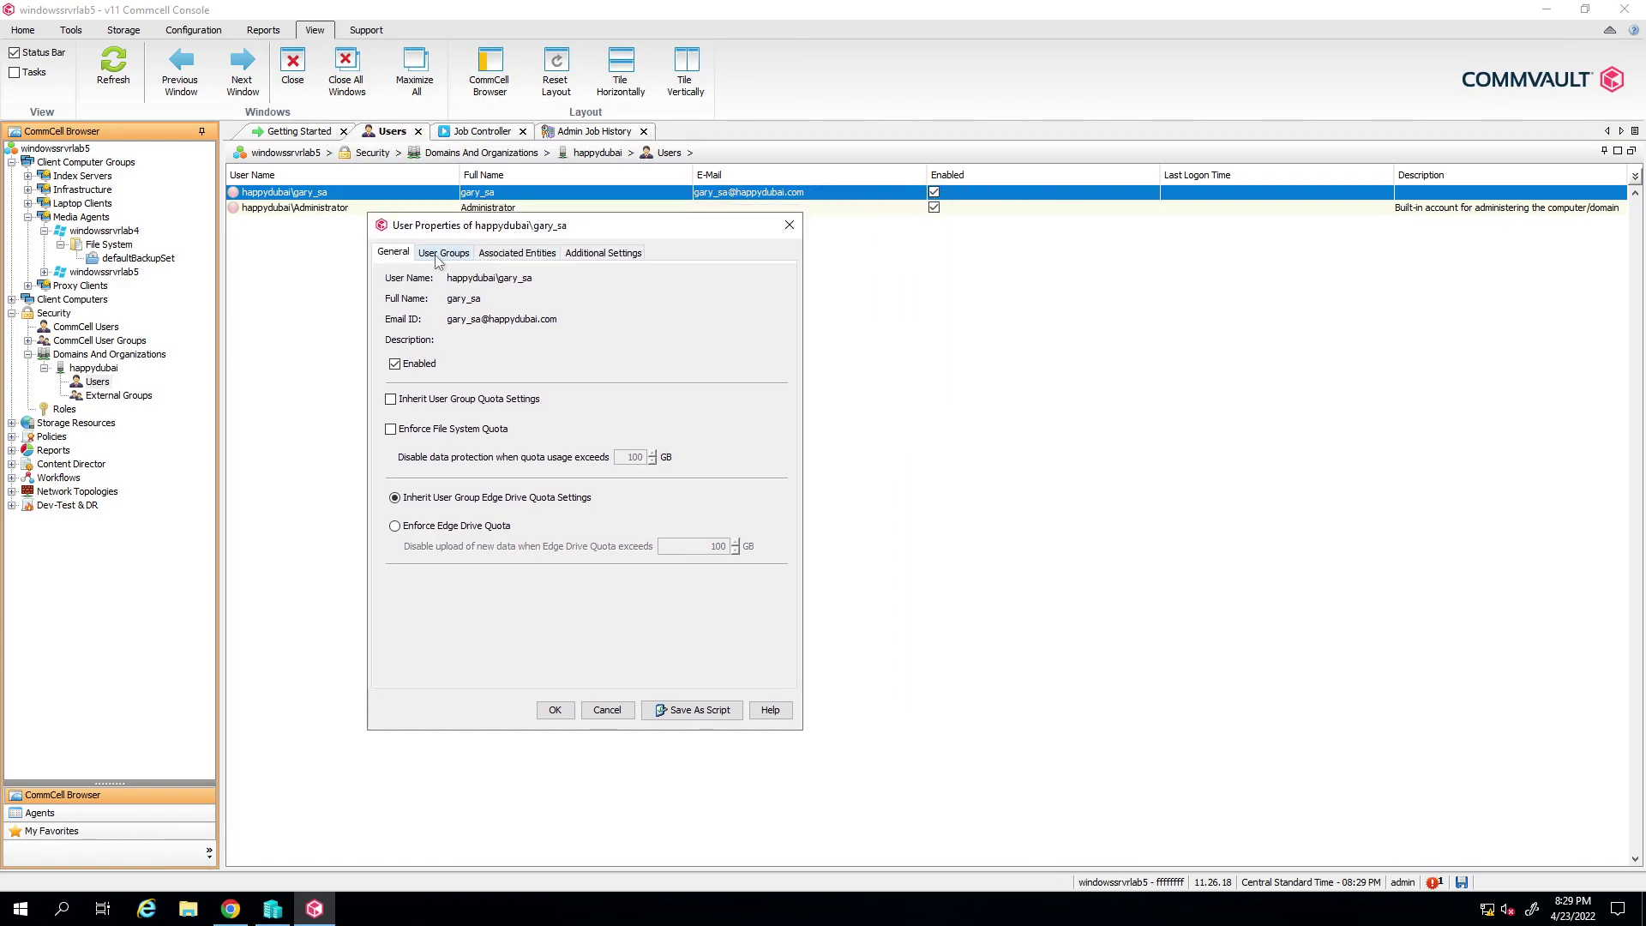
left_click(426, 254)
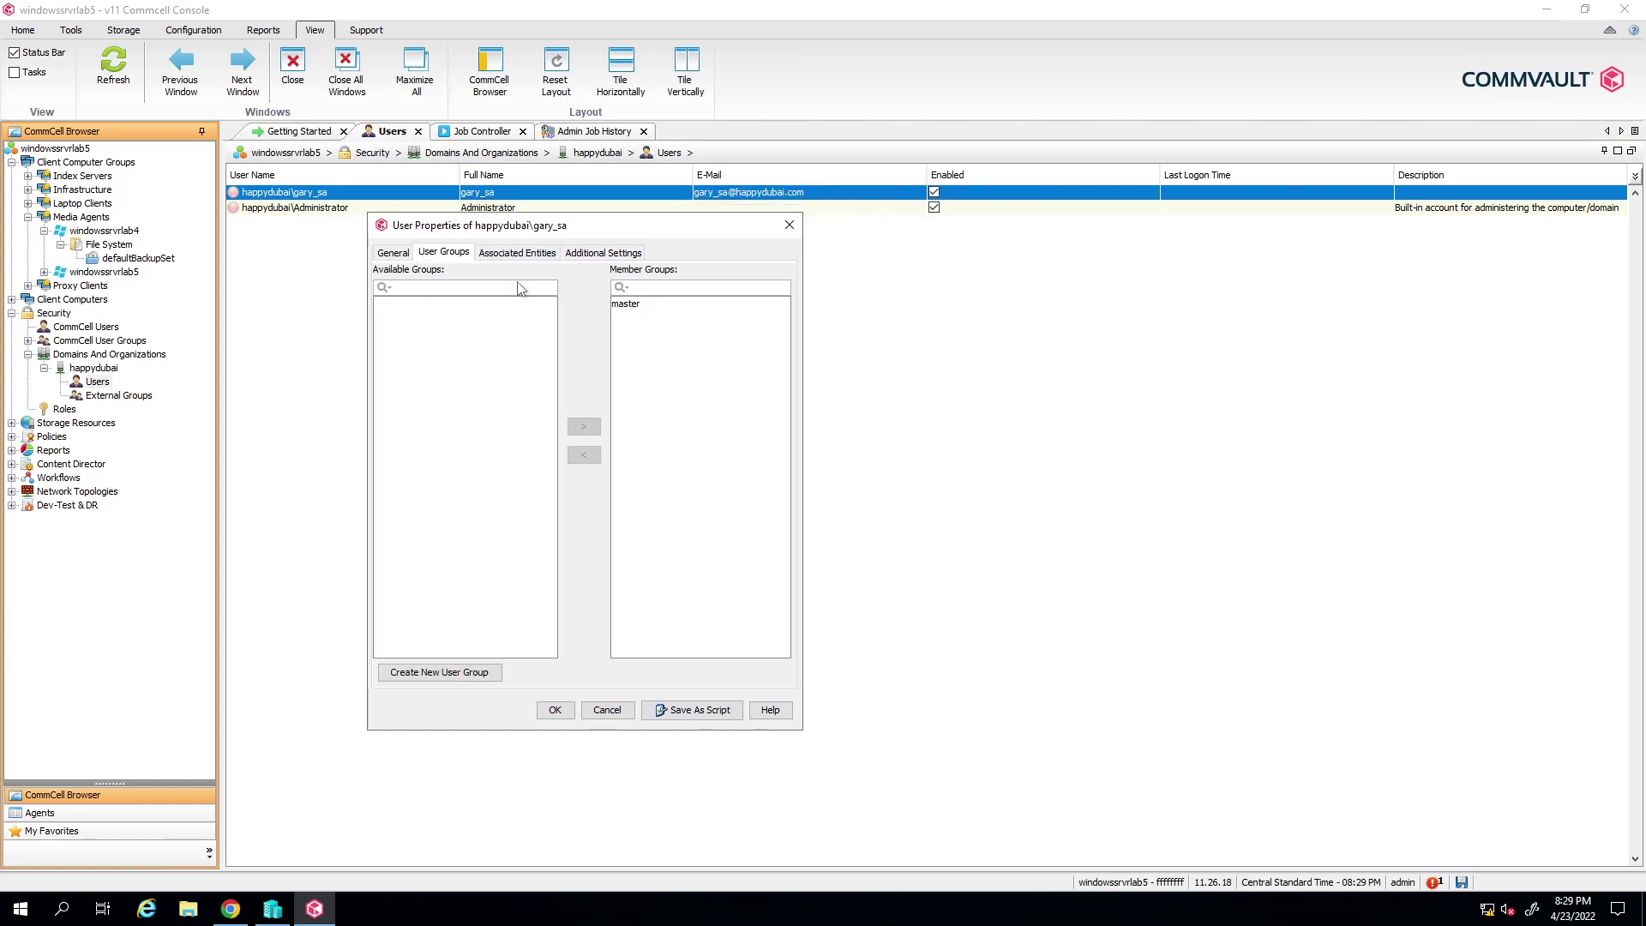
Step: Review the domain user's general details and close its properties without changes
left_click(394, 254)
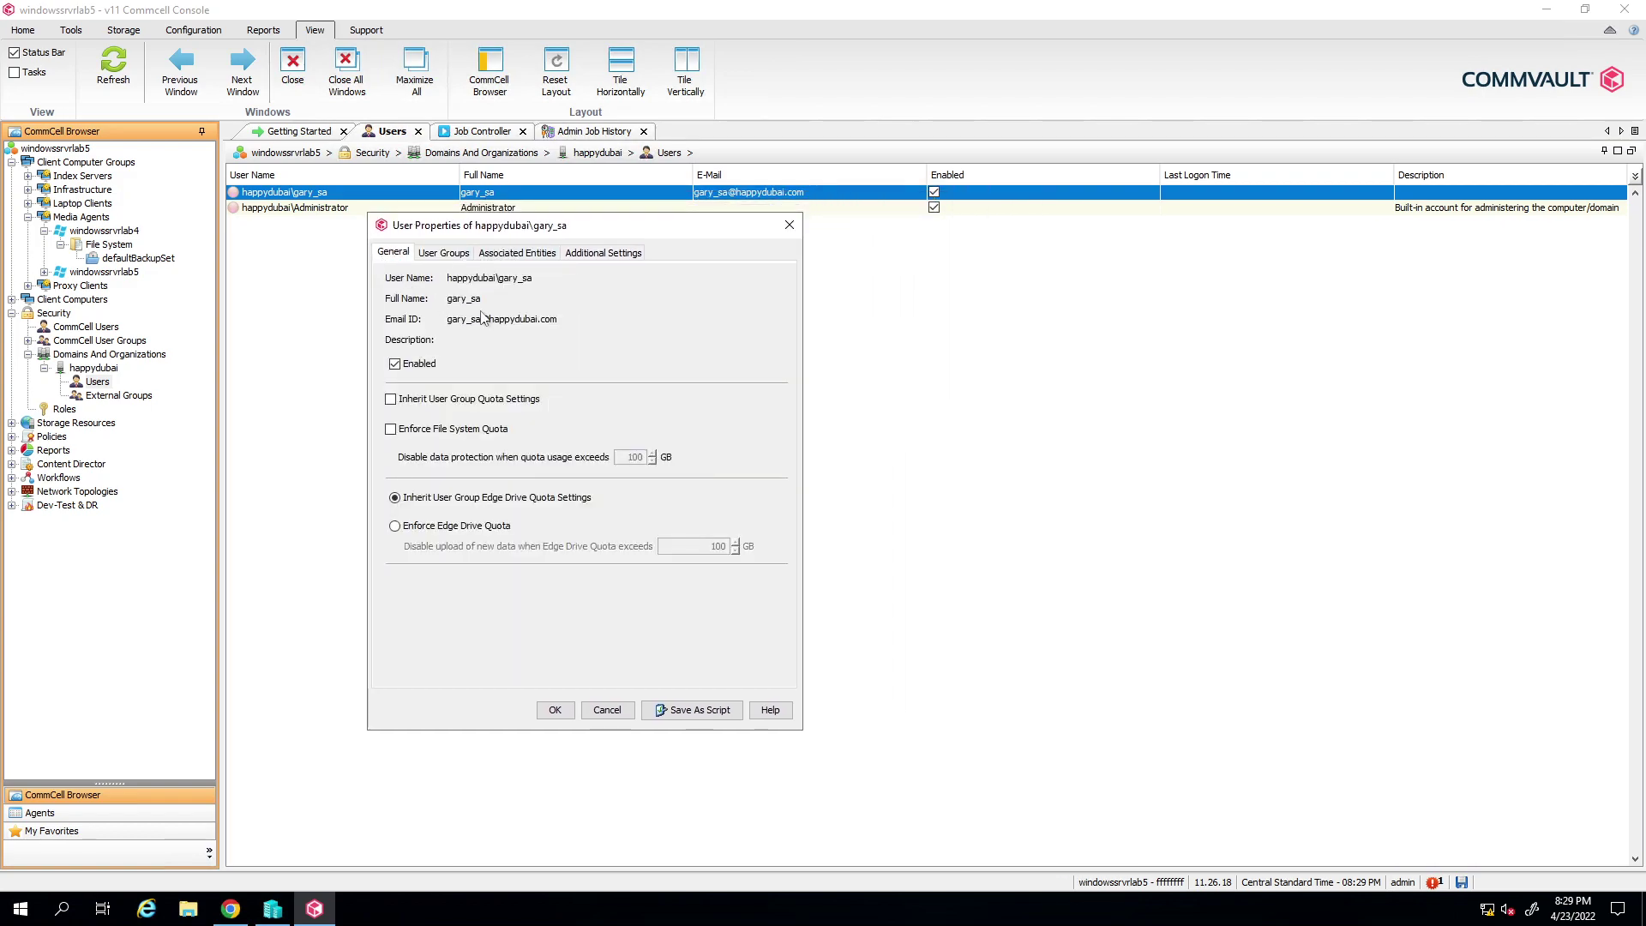
right_click(513, 283)
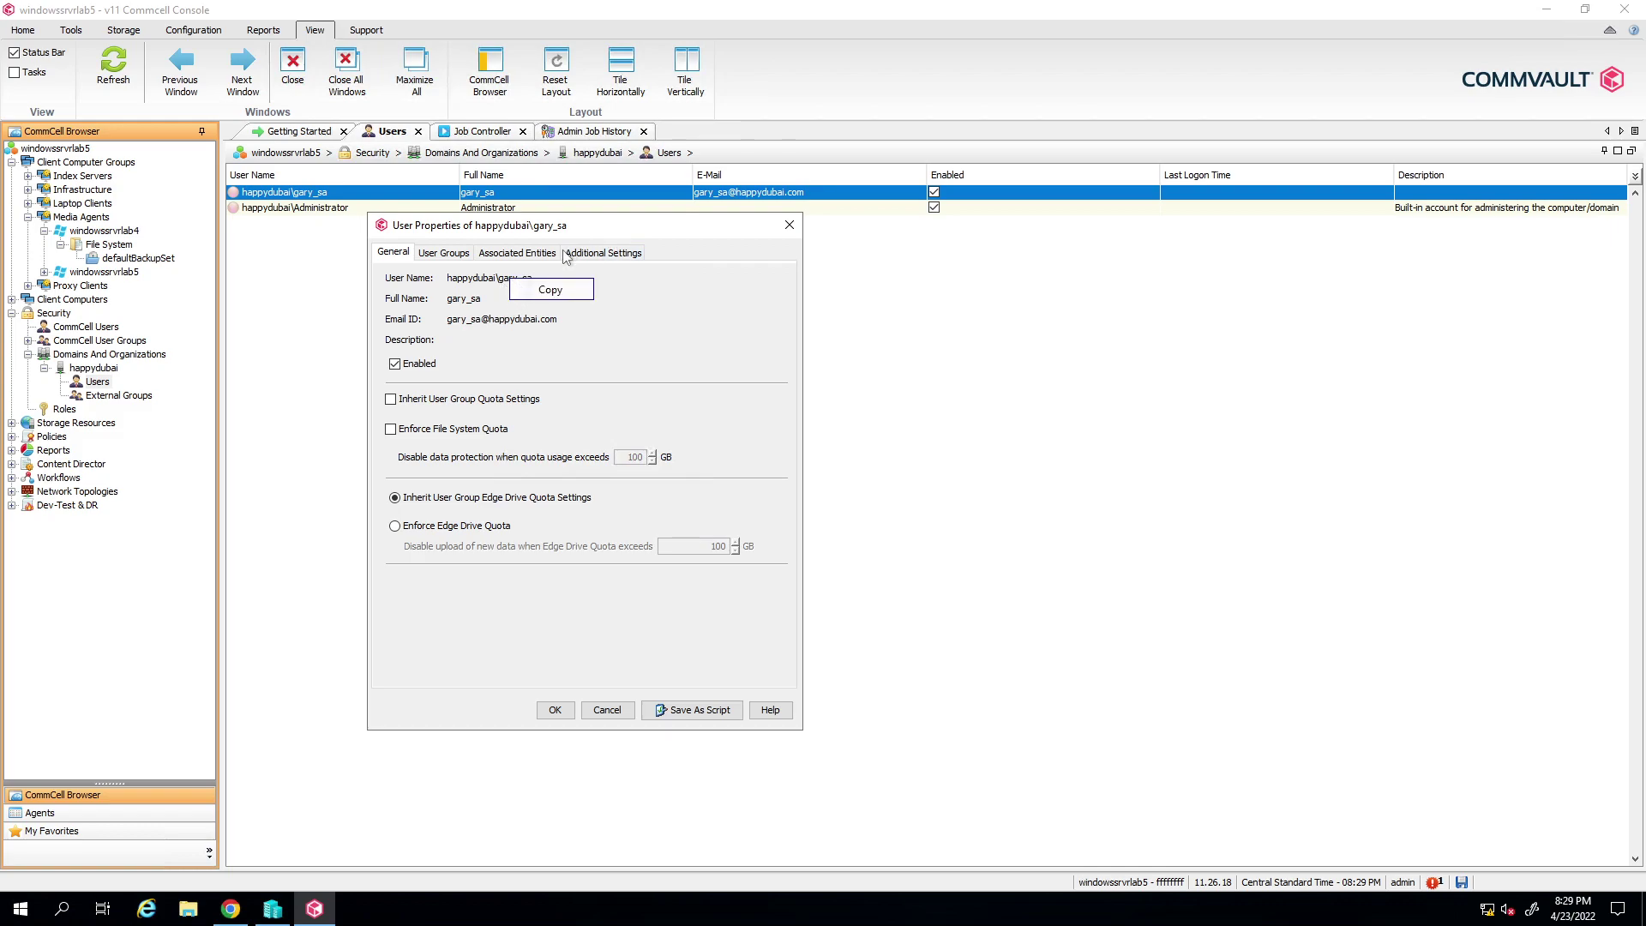
left_click(622, 275)
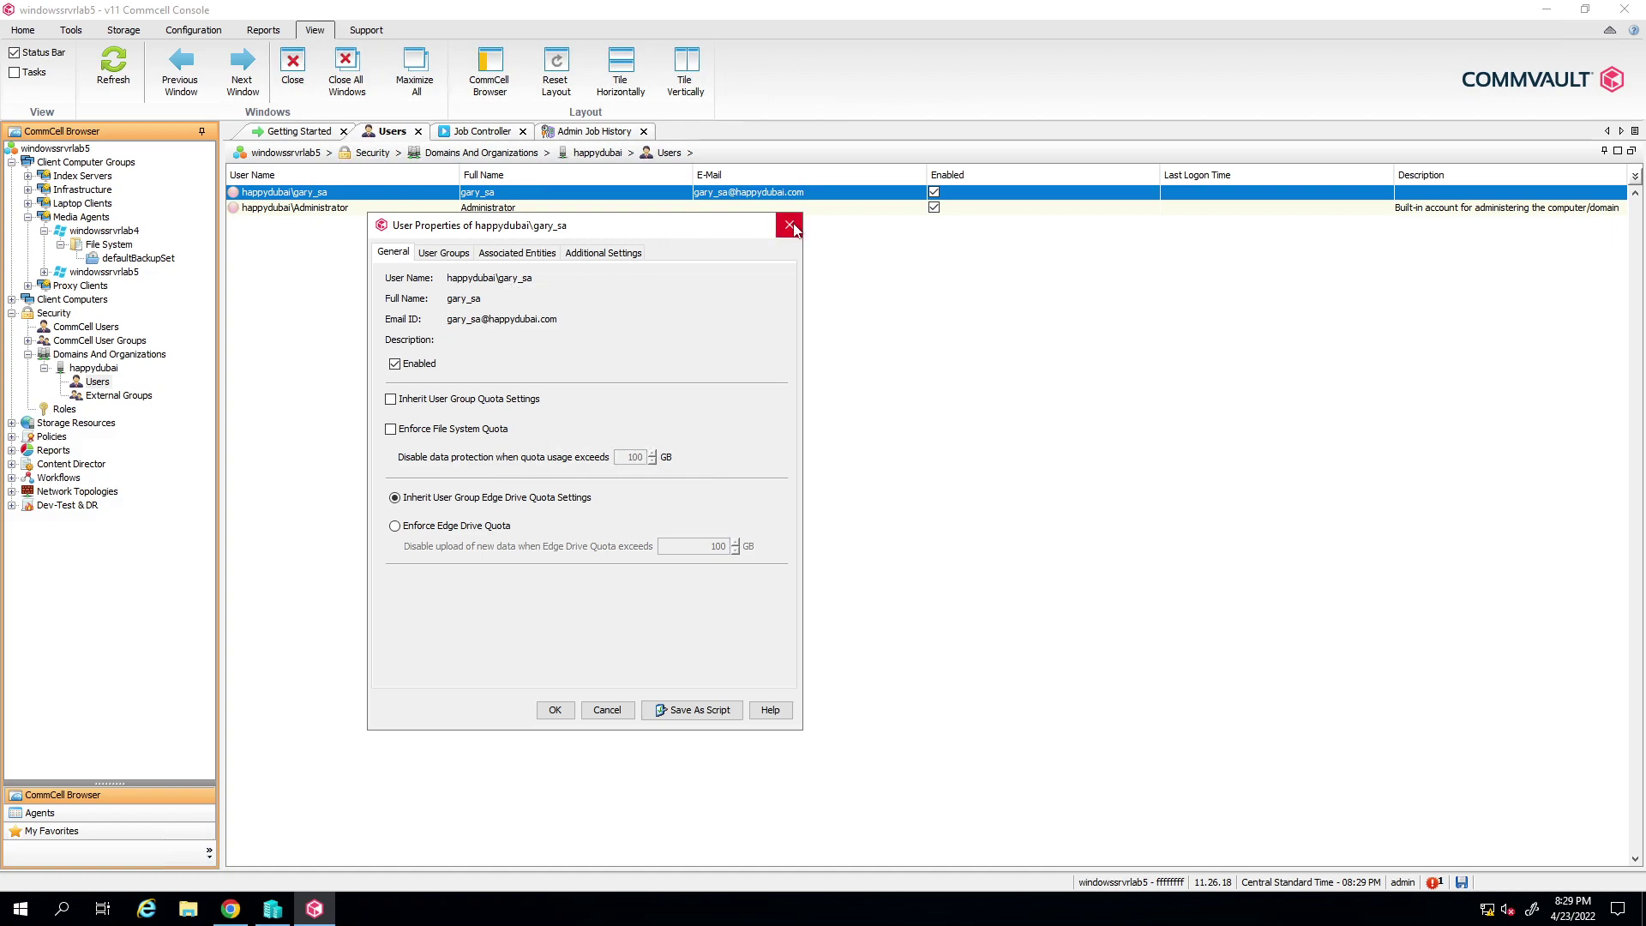
left_click_drag(573, 239, 473, 284)
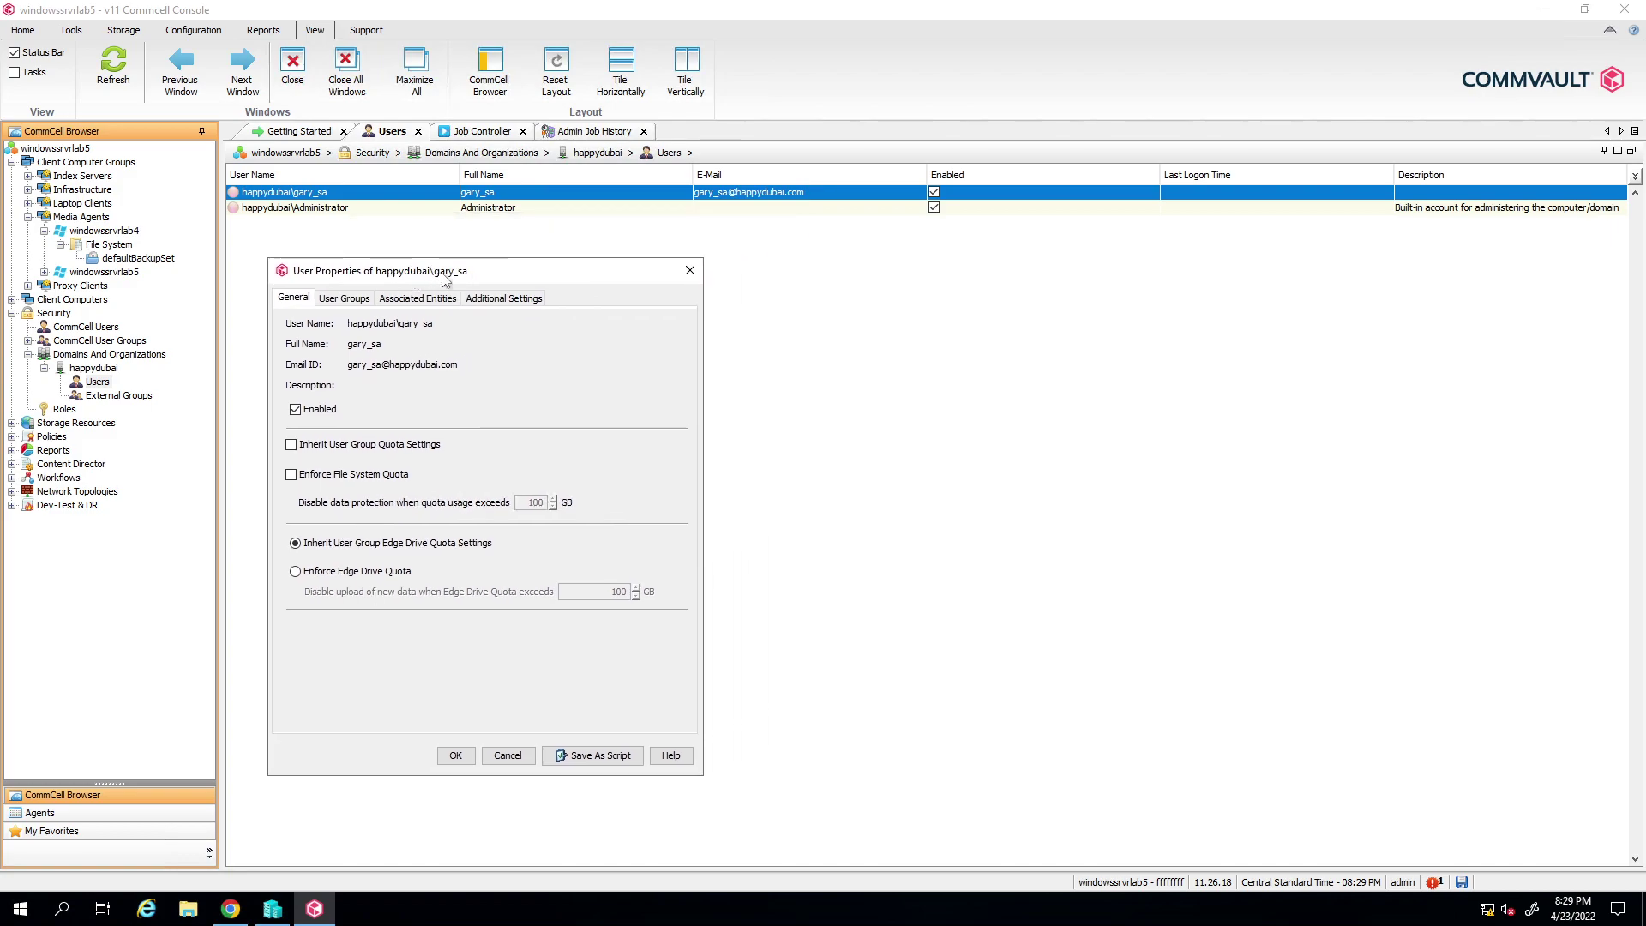
left_click(691, 273)
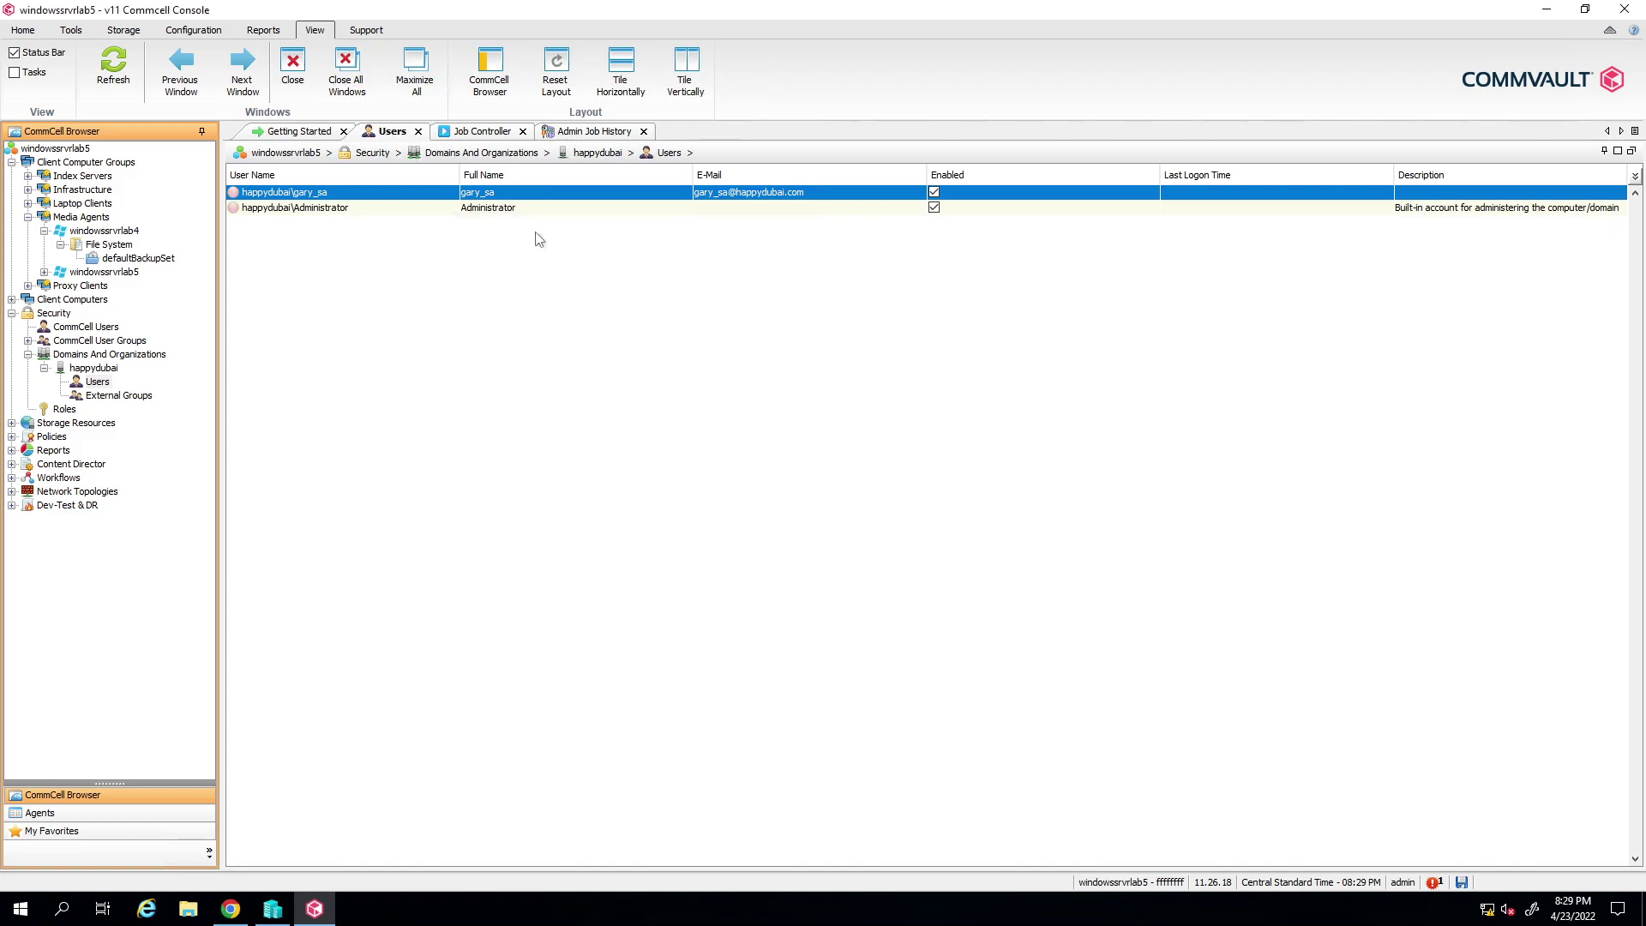